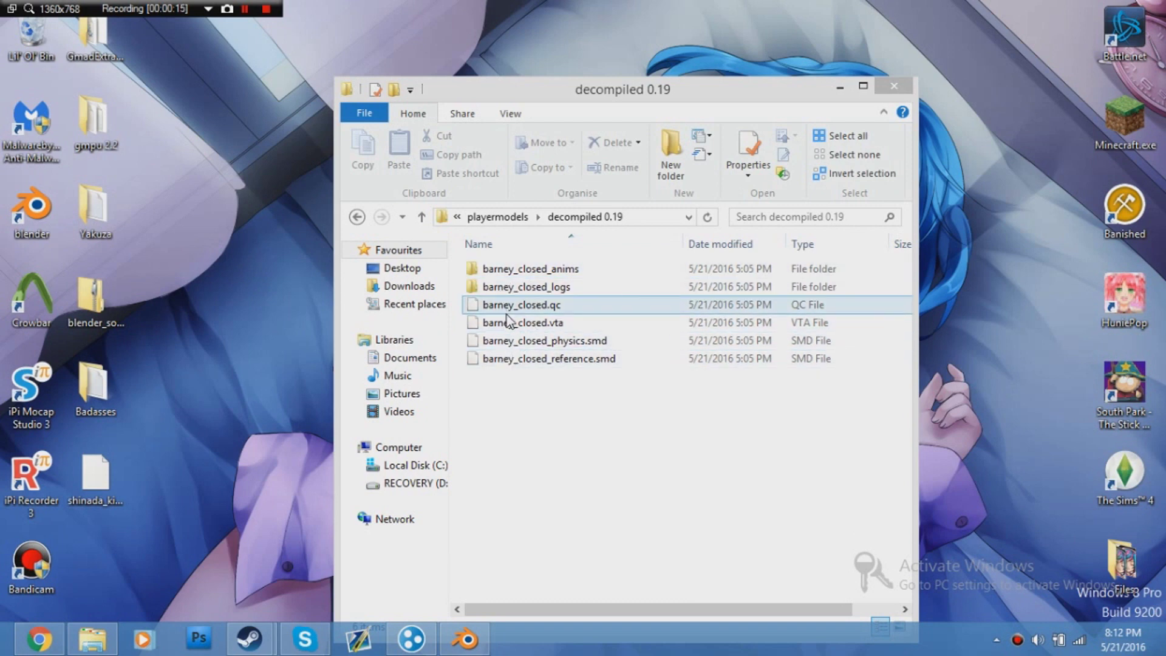
- Switch to Blender to view the rigged character model, and return to the desktop
{"action": "mouse_move", "coordinate": [464, 639]}
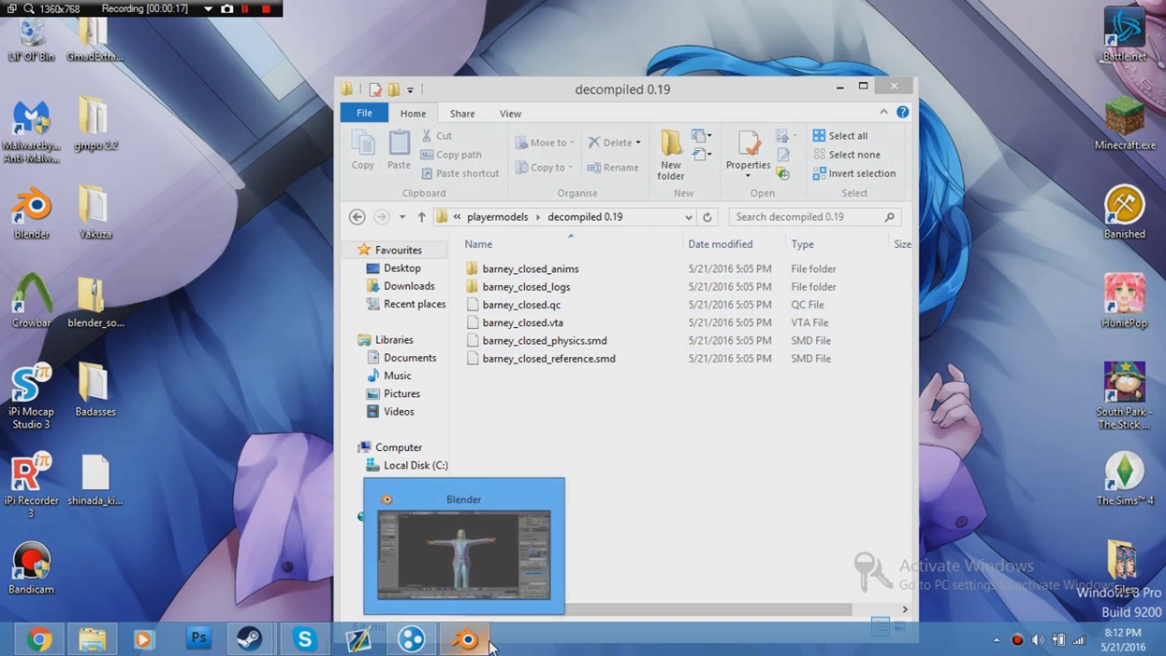
{"action": "left_click", "coordinate": [449, 534]}
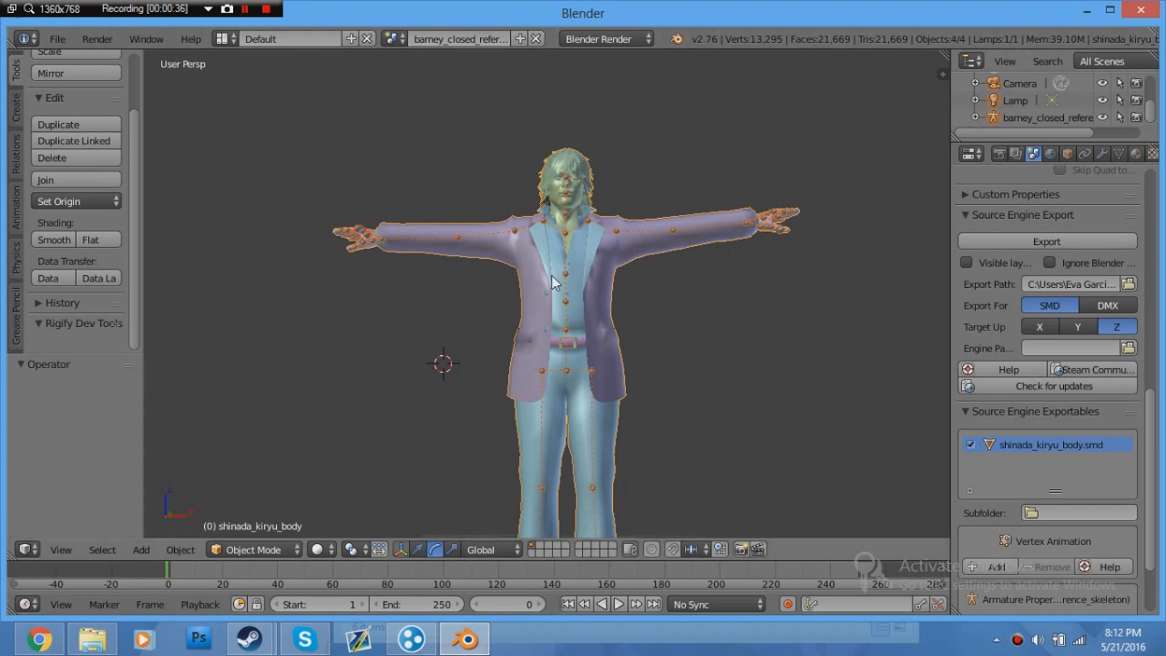
{"action": "left_click", "coordinate": [1087, 11]}
- Rename the exported model file shinada_kiryu_body.smd on the desktop as shinada_pm.smd
{"action": "left_click", "coordinate": [116, 506]}
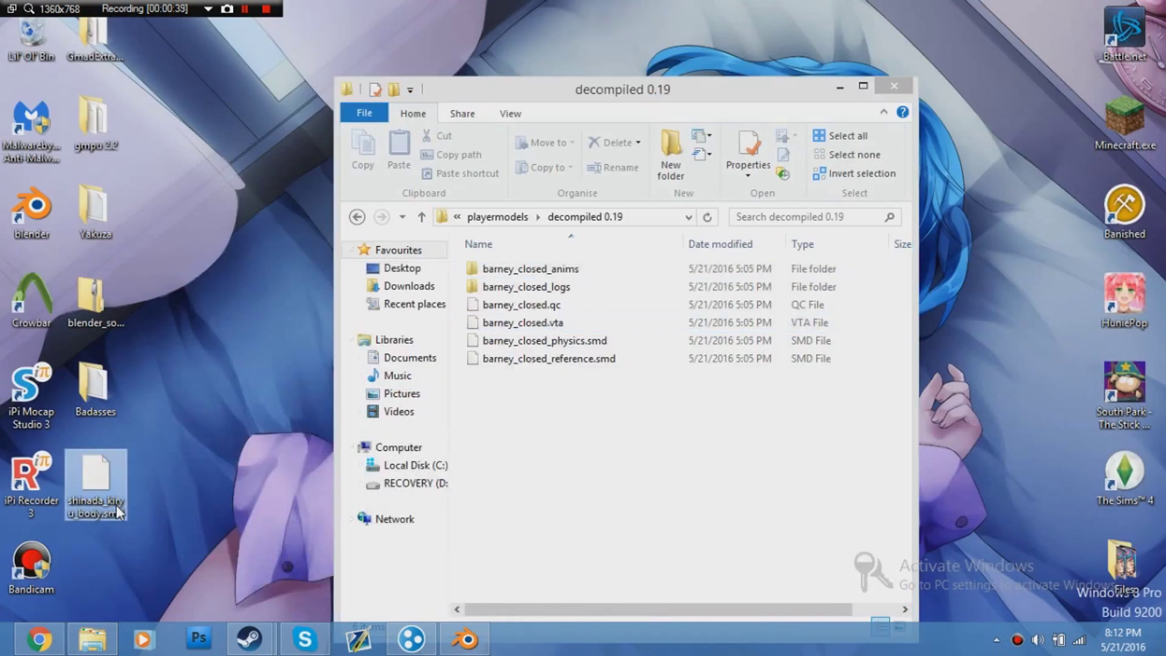
{"action": "left_click", "coordinate": [109, 504]}
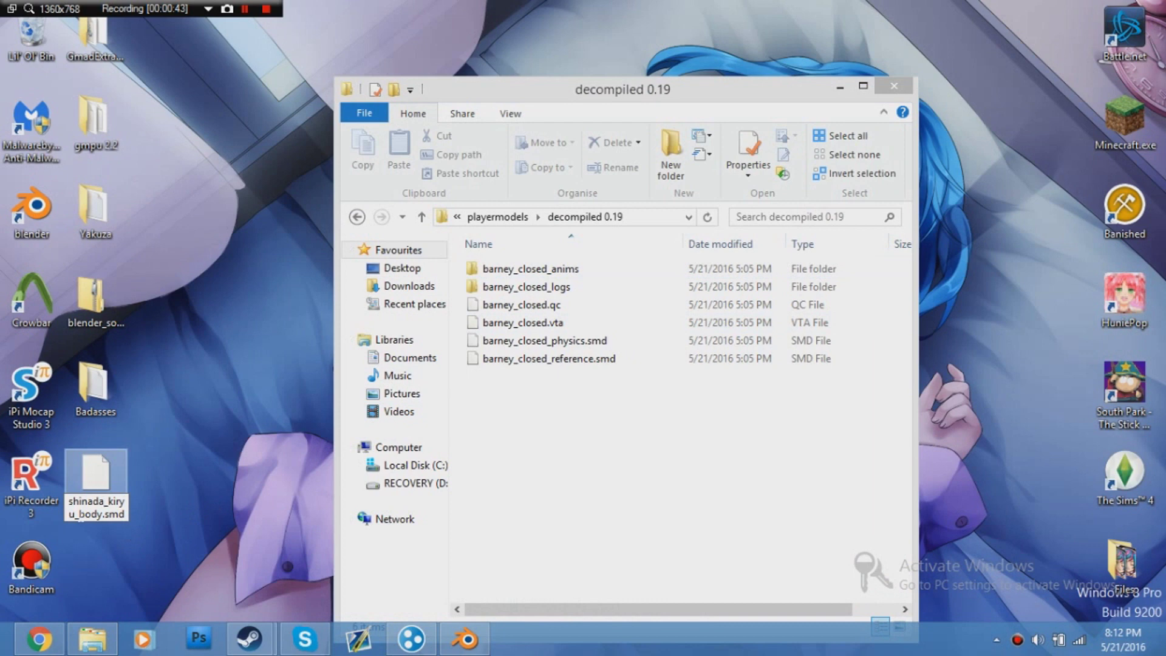
{"action": "left_click_drag", "start_coordinate": [102, 514], "coordinate": [108, 502]}
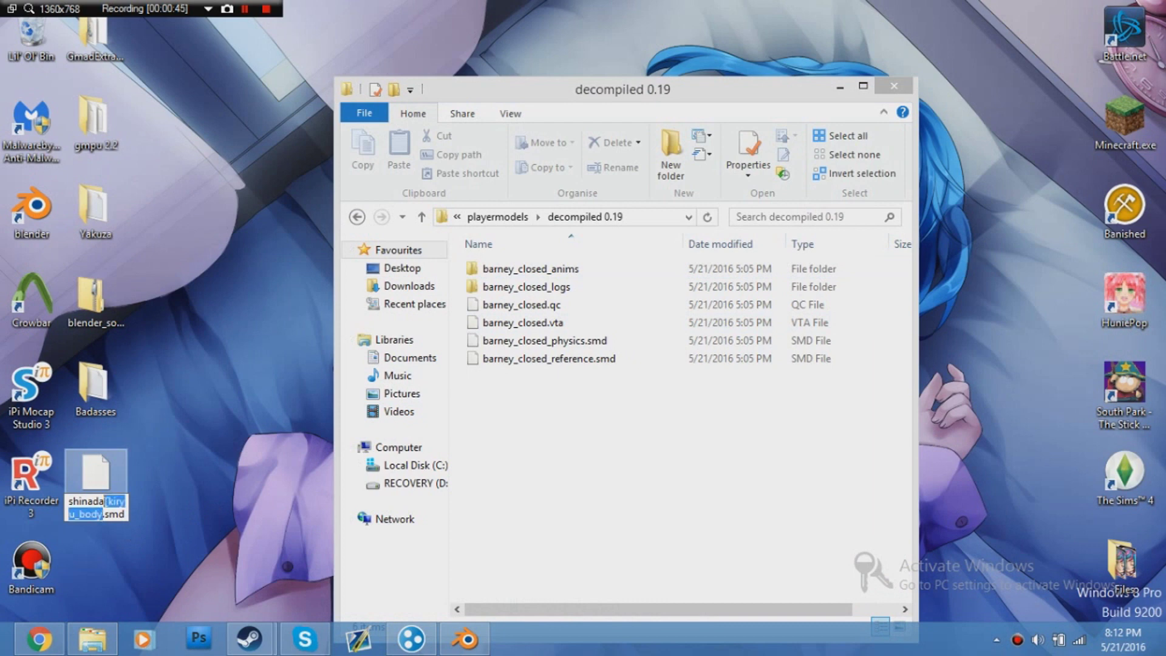
{"action": "key", "text": "BackSpace"}
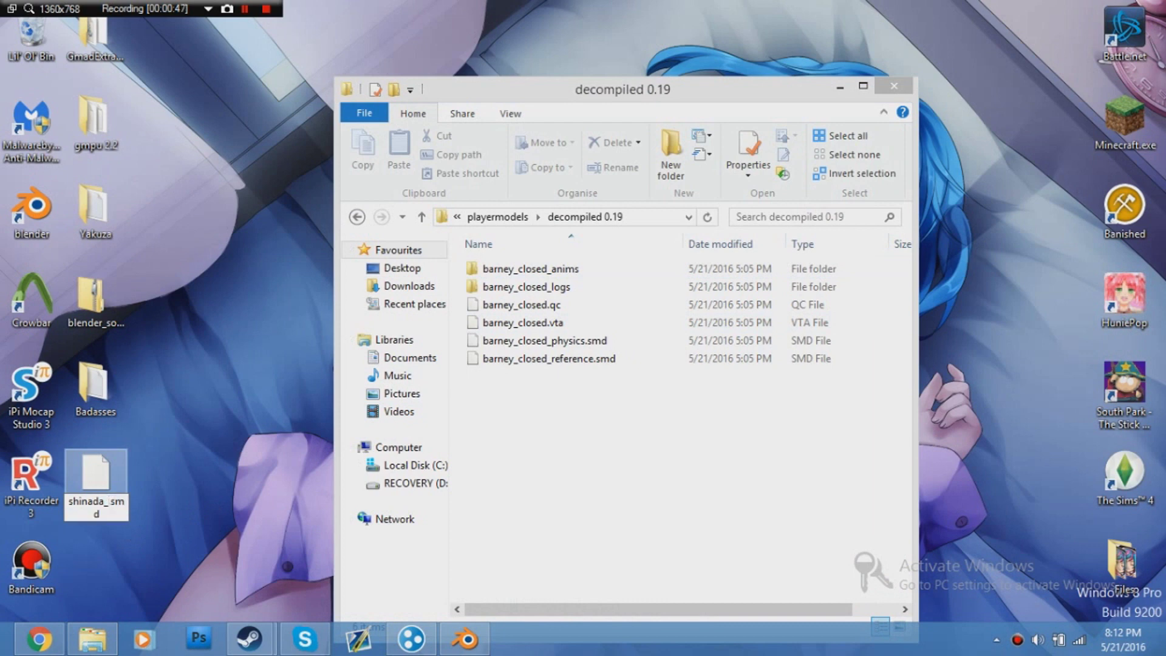
{"action": "type", "text": "pm."}
{"action": "key", "text": "ctrl+a"}
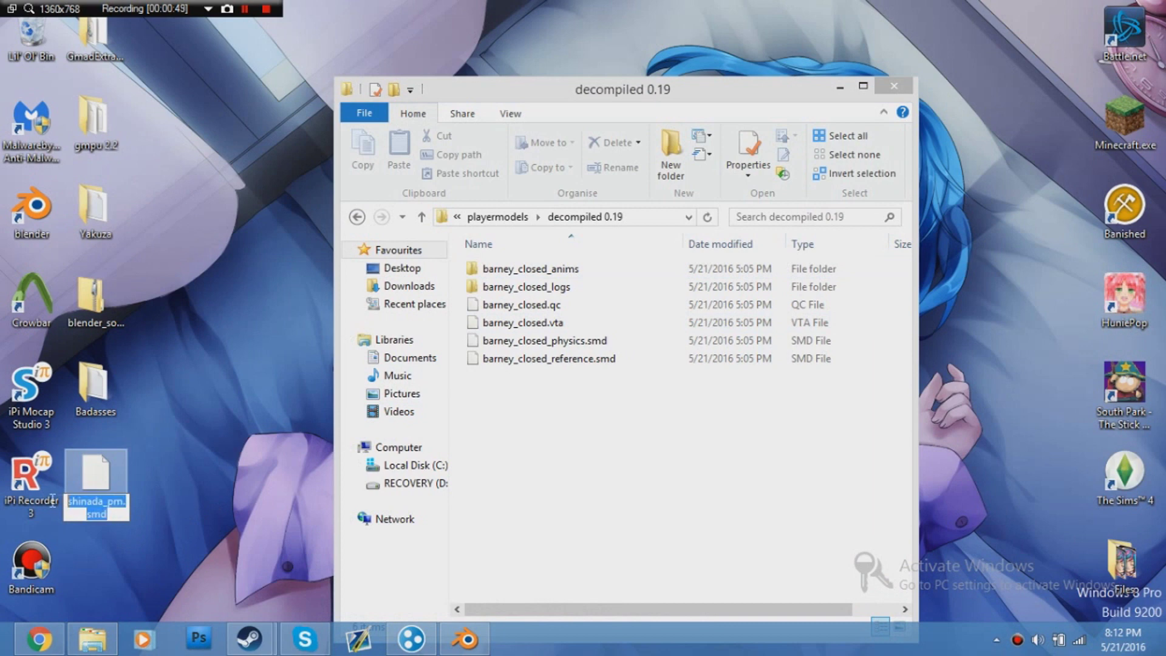
{"action": "left_click", "coordinate": [212, 478]}
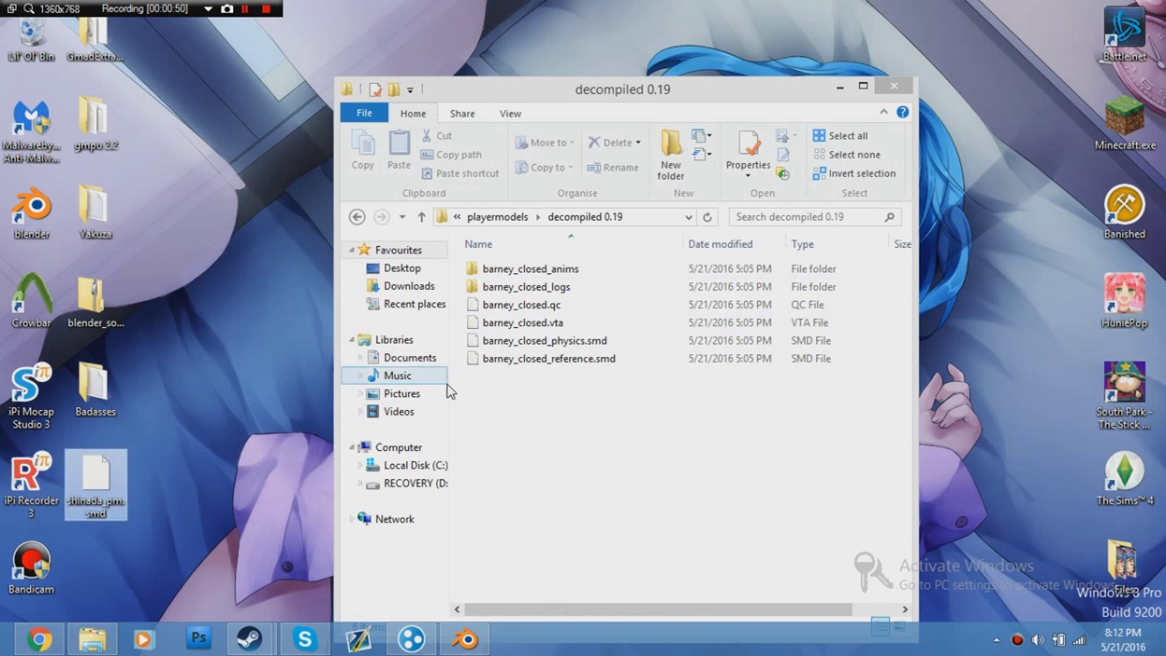
- Rename the barney_closed_anims folder as shinada_anims and move the barney_closed_logs folder to the Recycle Bin
{"action": "left_click", "coordinate": [514, 270]}
{"action": "left_click", "coordinate": [515, 269]}
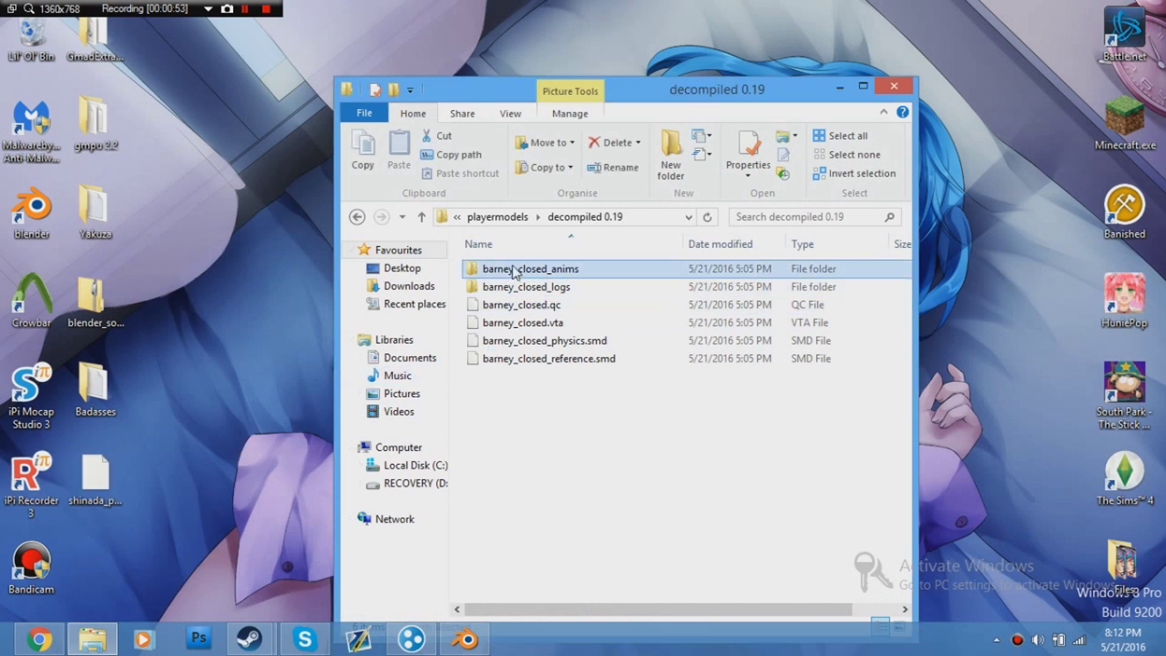
{"action": "left_click_drag", "start_coordinate": [545, 270], "coordinate": [480, 272]}
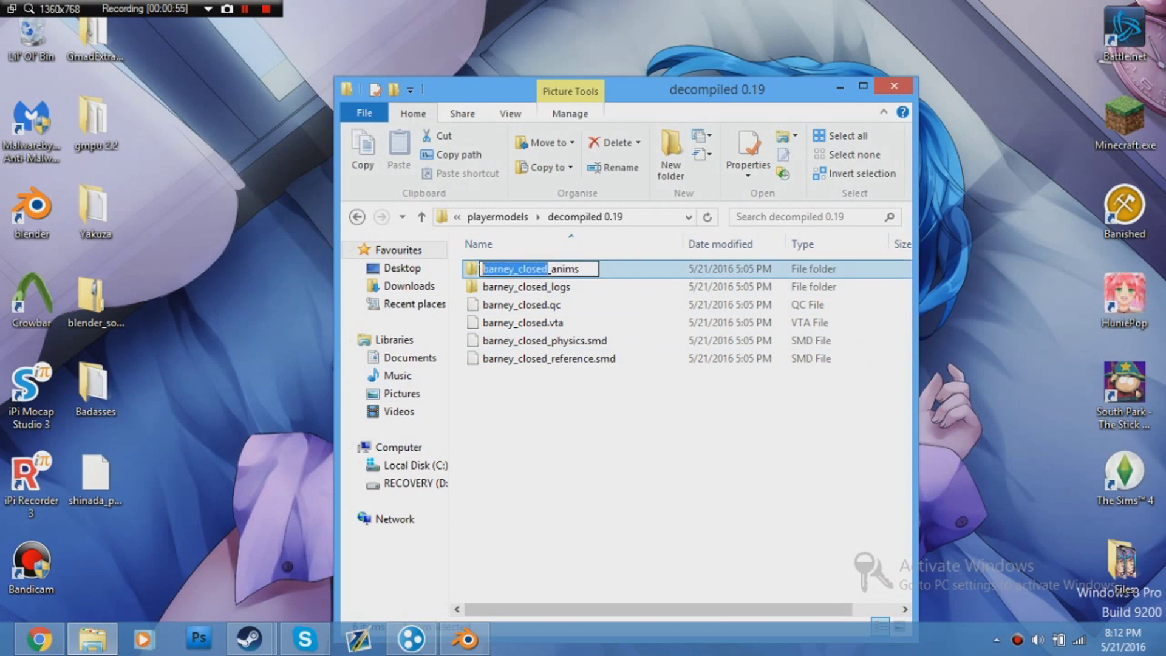
{"action": "type", "text": "shina"}
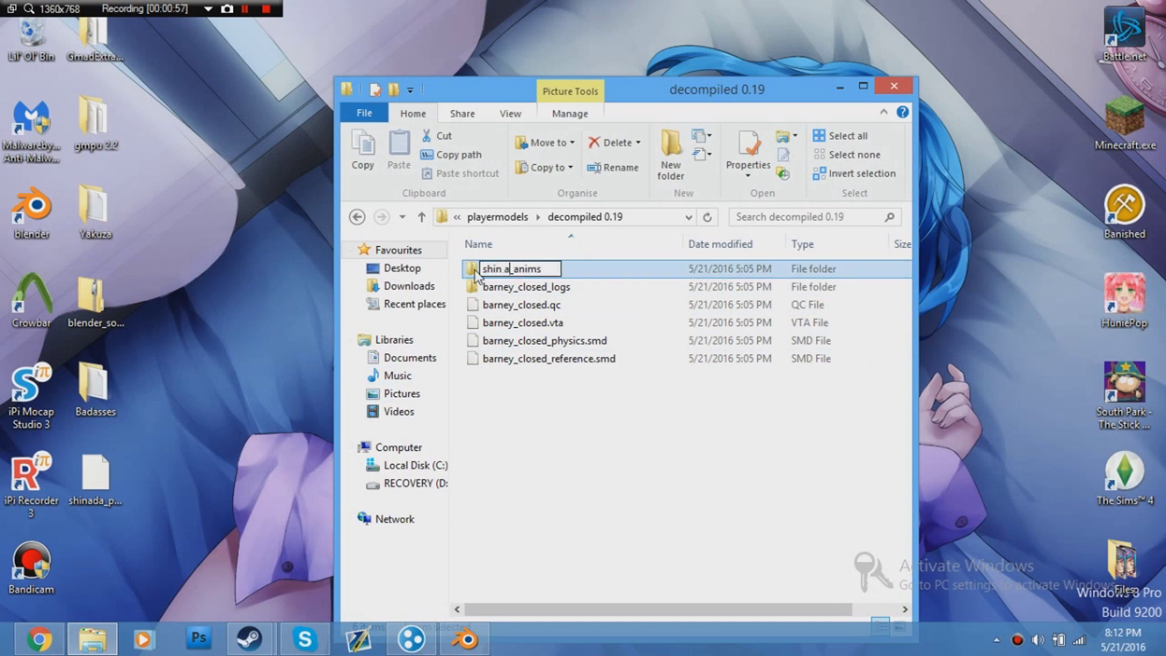
{"action": "type", "text": "da"}
{"action": "left_click", "coordinate": [497, 286]}
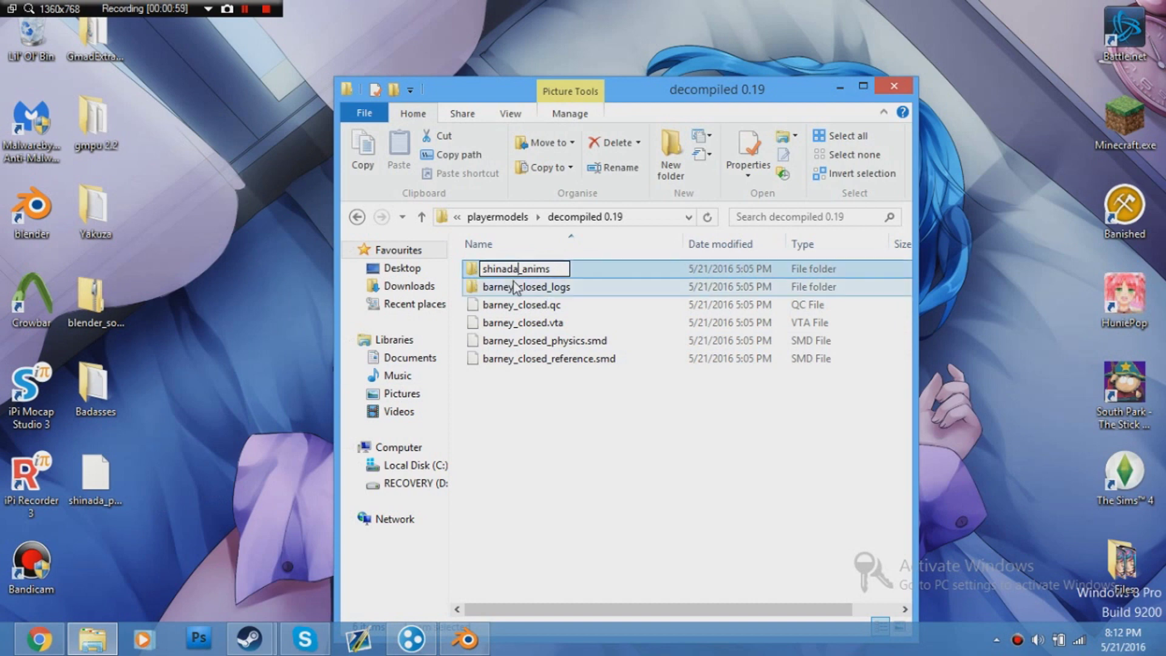
{"action": "left_click_drag", "start_coordinate": [538, 270], "coordinate": [21, 43]}
- Rename barney_closed.qc as shinada_pm.qc
{"action": "left_click", "coordinate": [538, 286]}
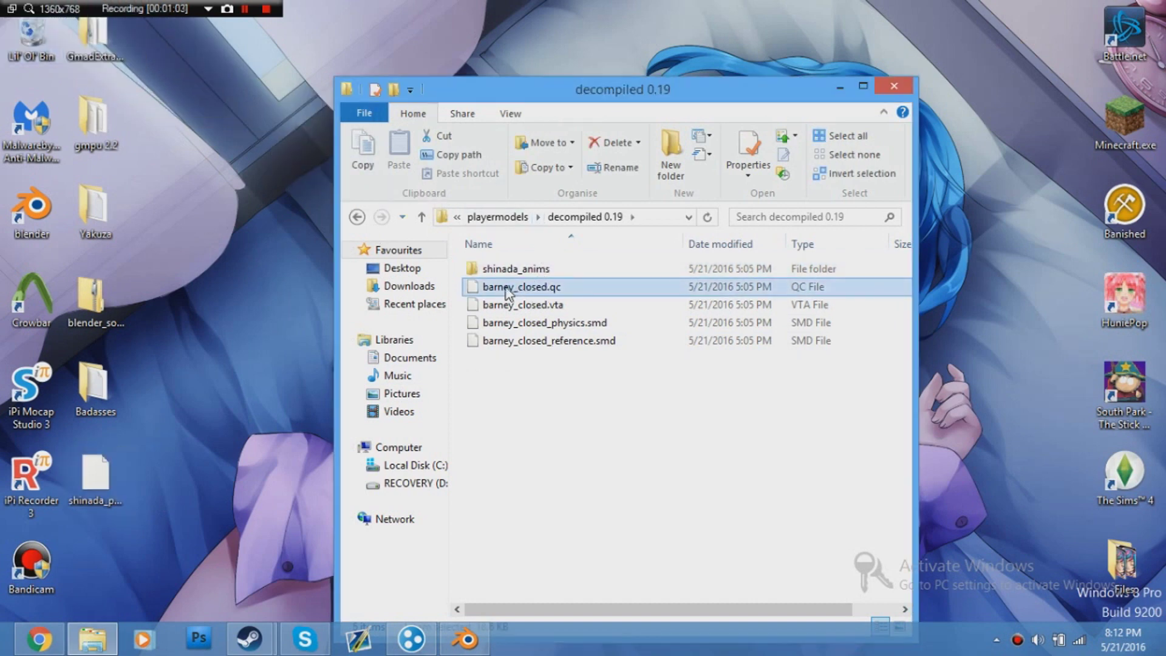
{"action": "left_click", "coordinate": [540, 286]}
{"action": "type", "text": "shinanada"}
{"action": "key", "text": "BackSpace"}
{"action": "key", "text": "BackSpace"}
{"action": "key", "text": "BackSpace"}
{"action": "key", "text": "BackSpace"}
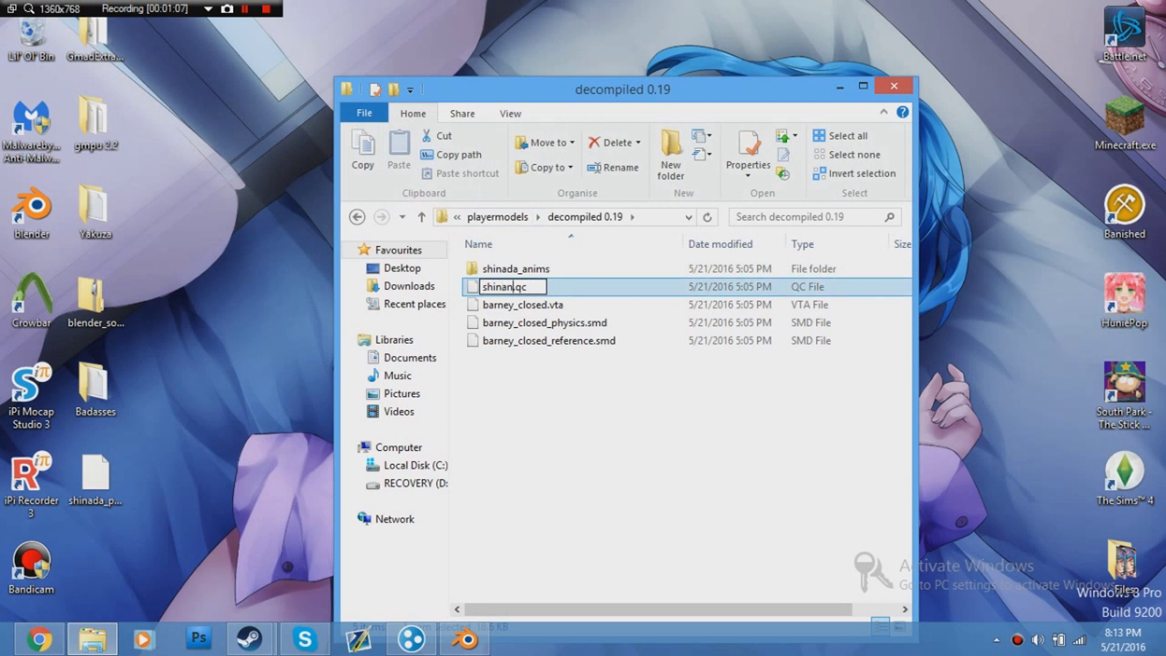
{"action": "type", "text": "da_pm"}
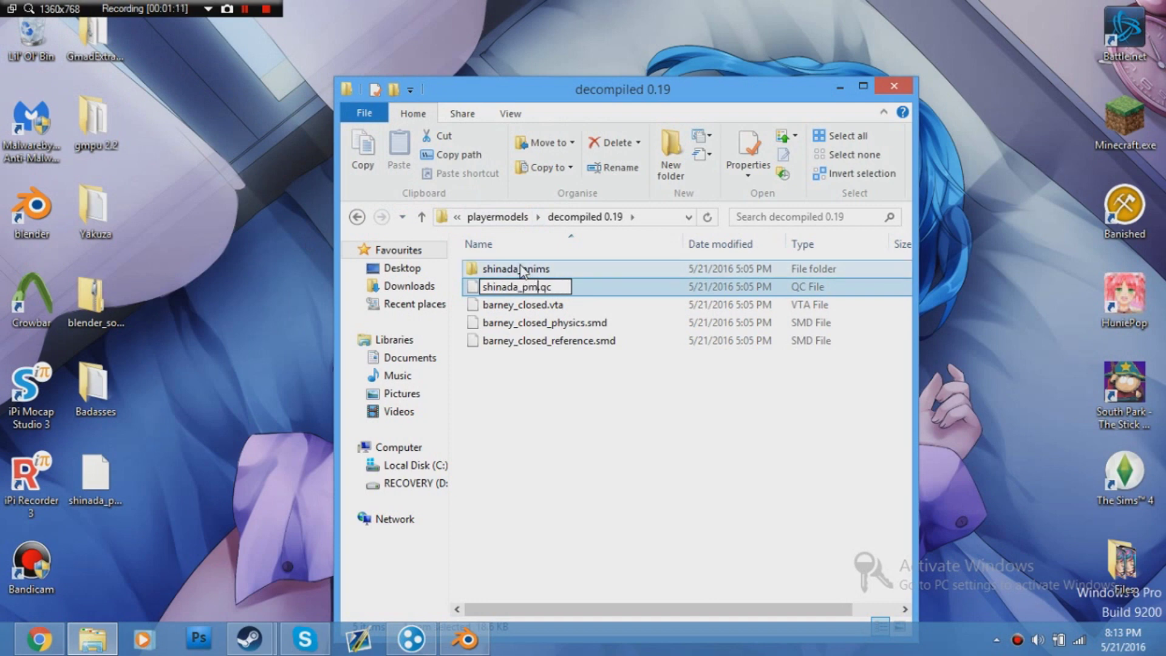
- Rename the shinada_anims folder as shinada_pm_anims
{"action": "left_click", "coordinate": [519, 270]}
{"action": "left_click", "coordinate": [519, 269]}
{"action": "left_click", "coordinate": [518, 269]}
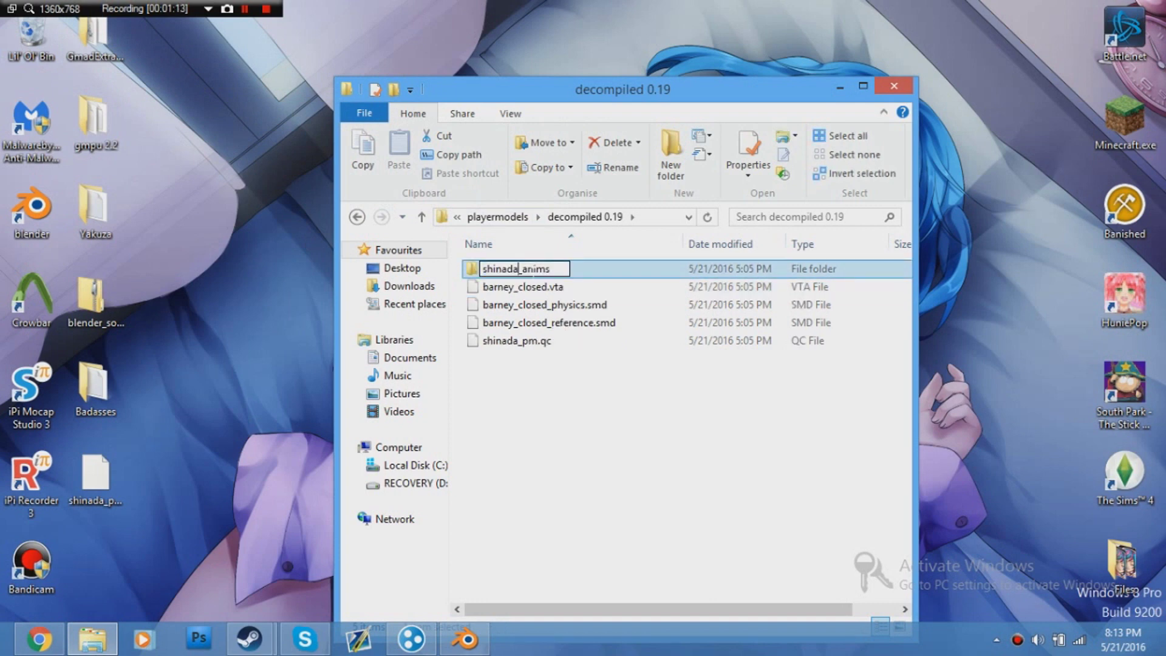
{"action": "type", "text": "_pm"}
{"action": "left_click", "coordinate": [540, 293]}
{"action": "left_click", "coordinate": [540, 290]}
{"action": "left_click", "coordinate": [521, 268]}
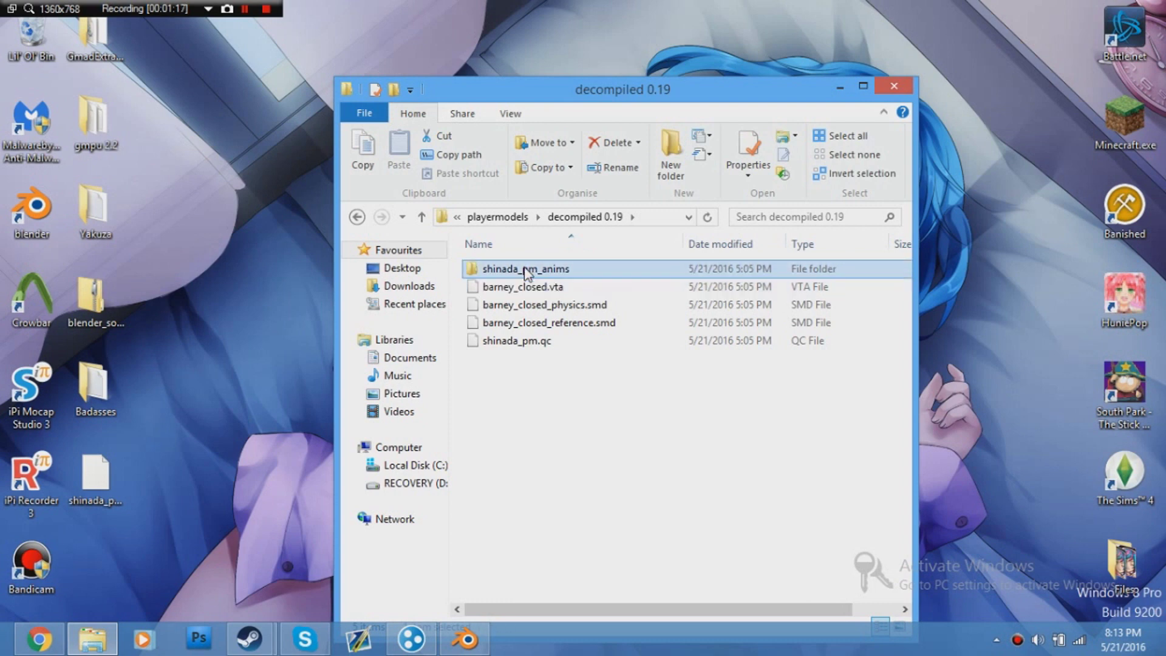
- Copy the base name of shinada_pm.qc and use it to rename barney_closed.vta as shinada_pm.vta
{"action": "left_click", "coordinate": [511, 342]}
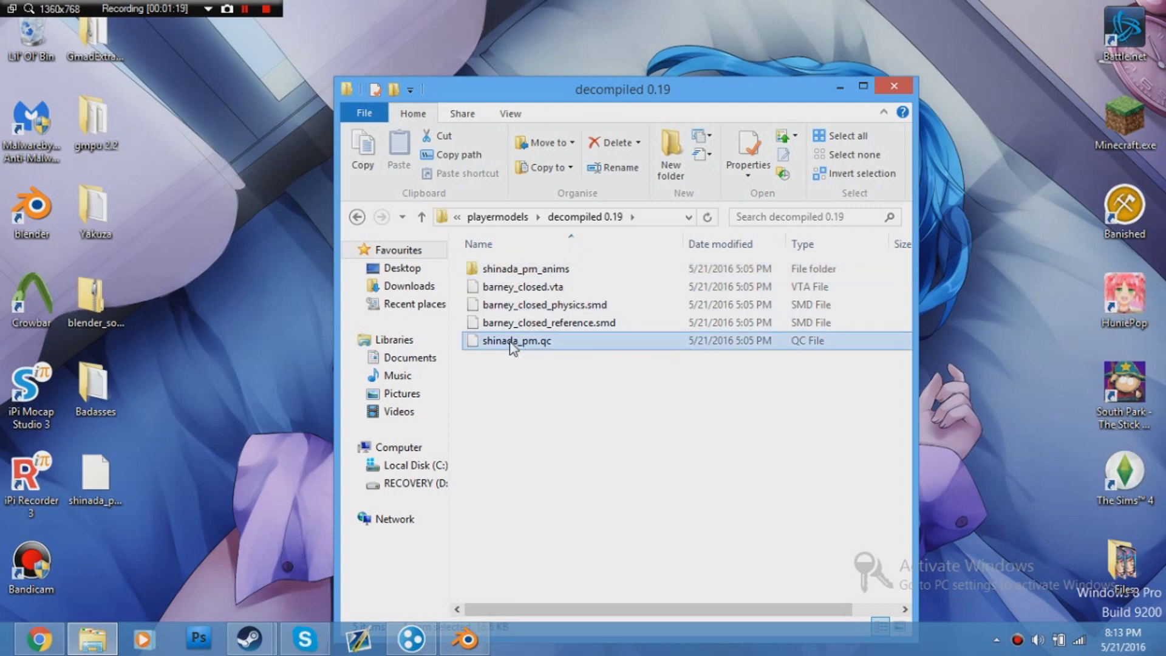
{"action": "left_click", "coordinate": [510, 343]}
{"action": "key", "text": "ctrl+c"}
{"action": "left_click", "coordinate": [527, 295]}
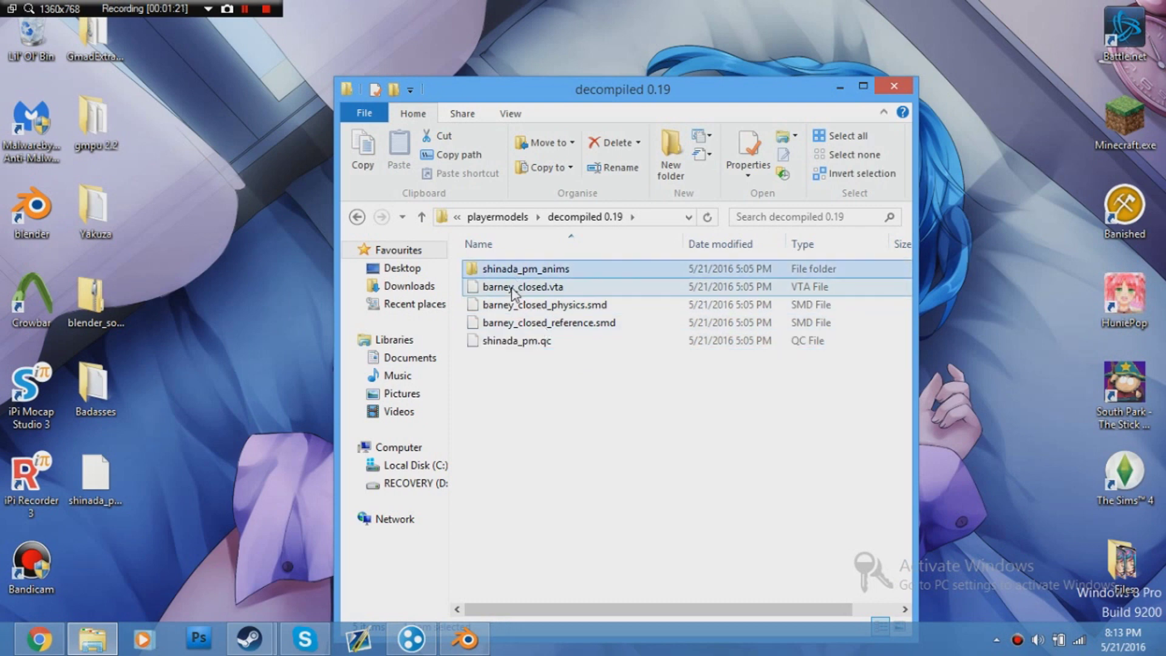
{"action": "left_click", "coordinate": [520, 289]}
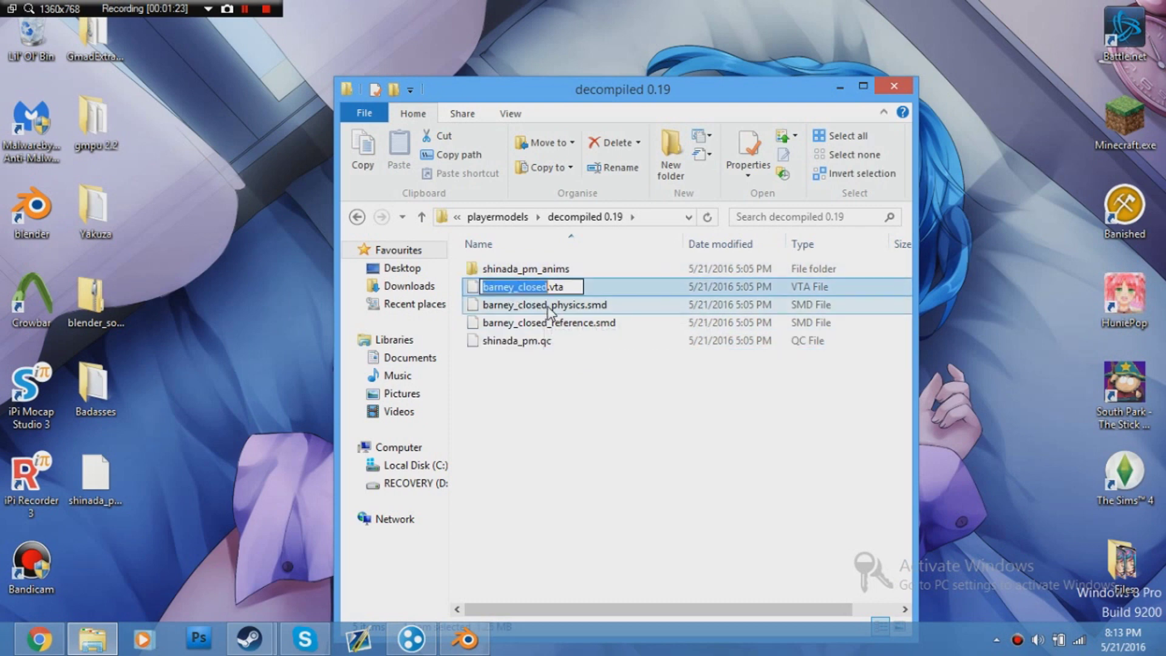
{"action": "key", "text": "ctrl+v"}
- Rename barney_closed_reference.smd as shinada_pm_reference.smd, replacing the barney_closed prefix with the copied name
{"action": "left_click", "coordinate": [525, 306]}
{"action": "left_click", "coordinate": [531, 307]}
{"action": "left_click", "coordinate": [546, 306]}
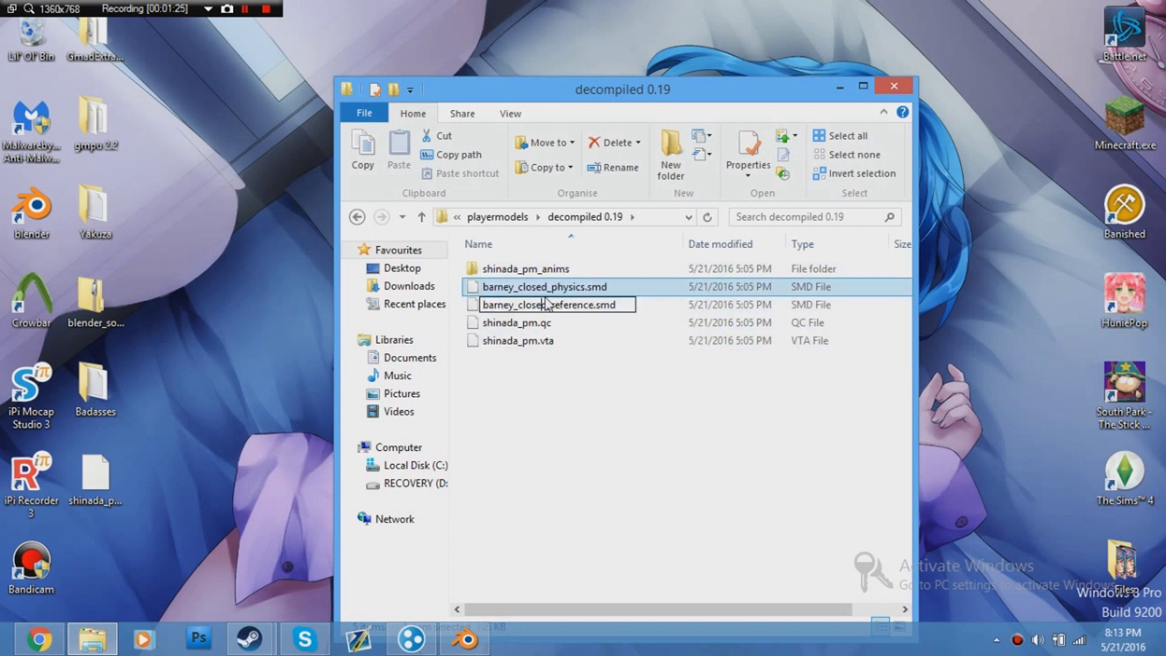
{"action": "left_click_drag", "start_coordinate": [547, 305], "coordinate": [443, 310]}
{"action": "key", "text": "ctrl+v"}
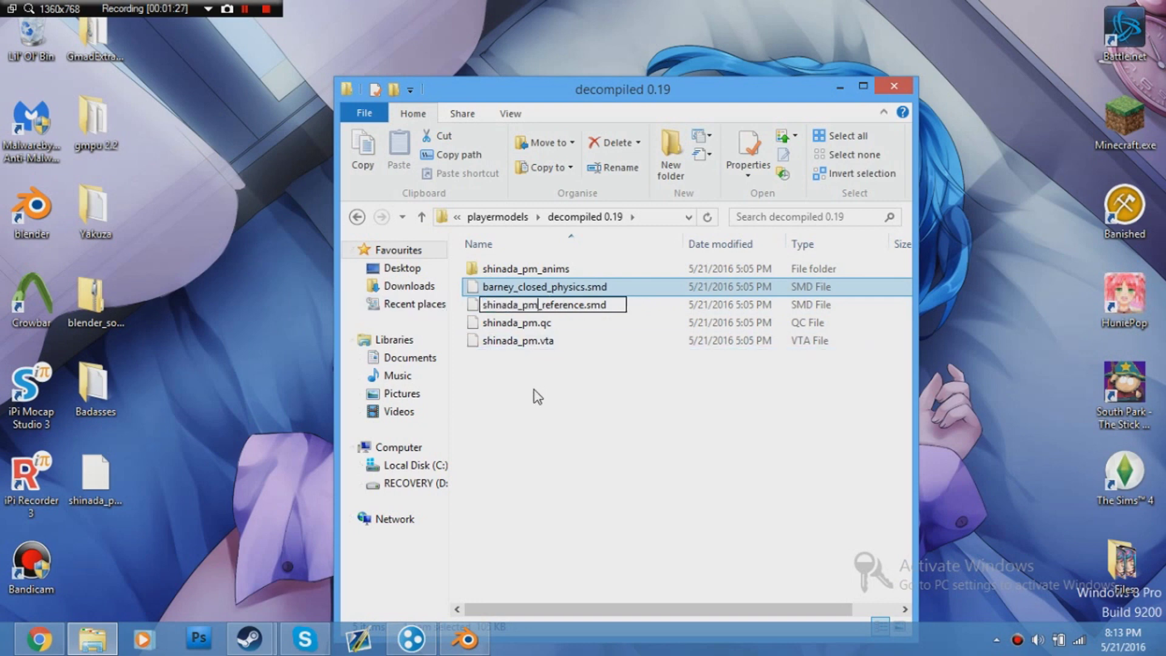
{"action": "left_click", "coordinate": [535, 388]}
- Rename barney_closed_physics.smd as shinada_pm_physics.smd using the copied name
{"action": "left_click", "coordinate": [535, 291]}
{"action": "left_click", "coordinate": [550, 288]}
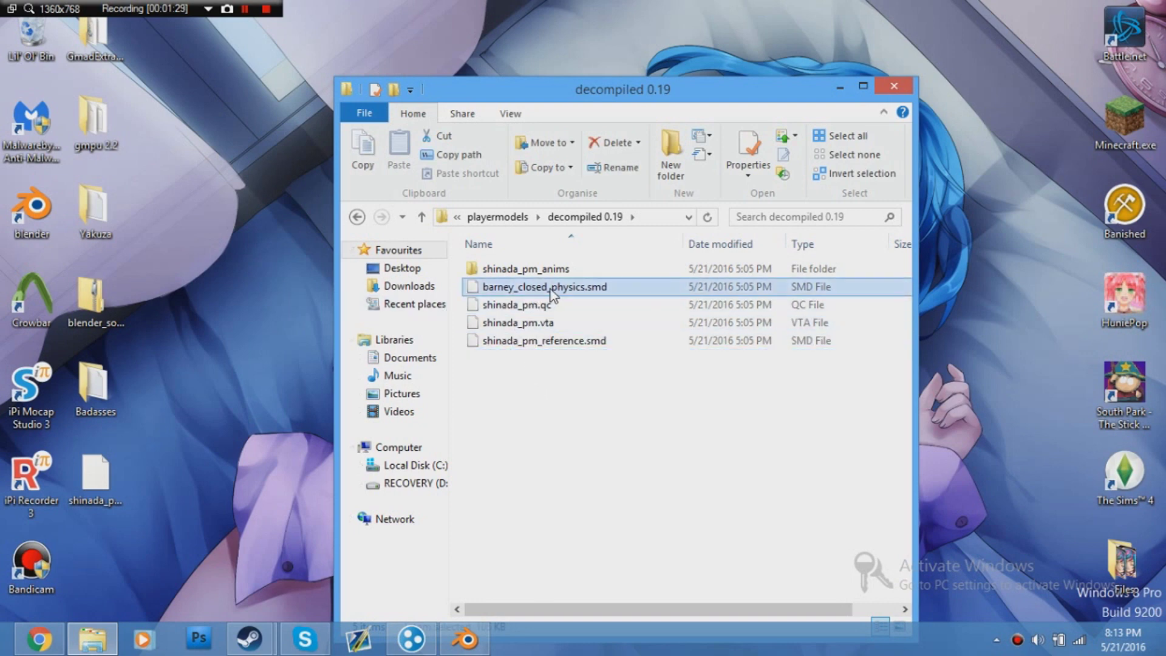
{"action": "left_click_drag", "start_coordinate": [549, 286], "coordinate": [479, 287]}
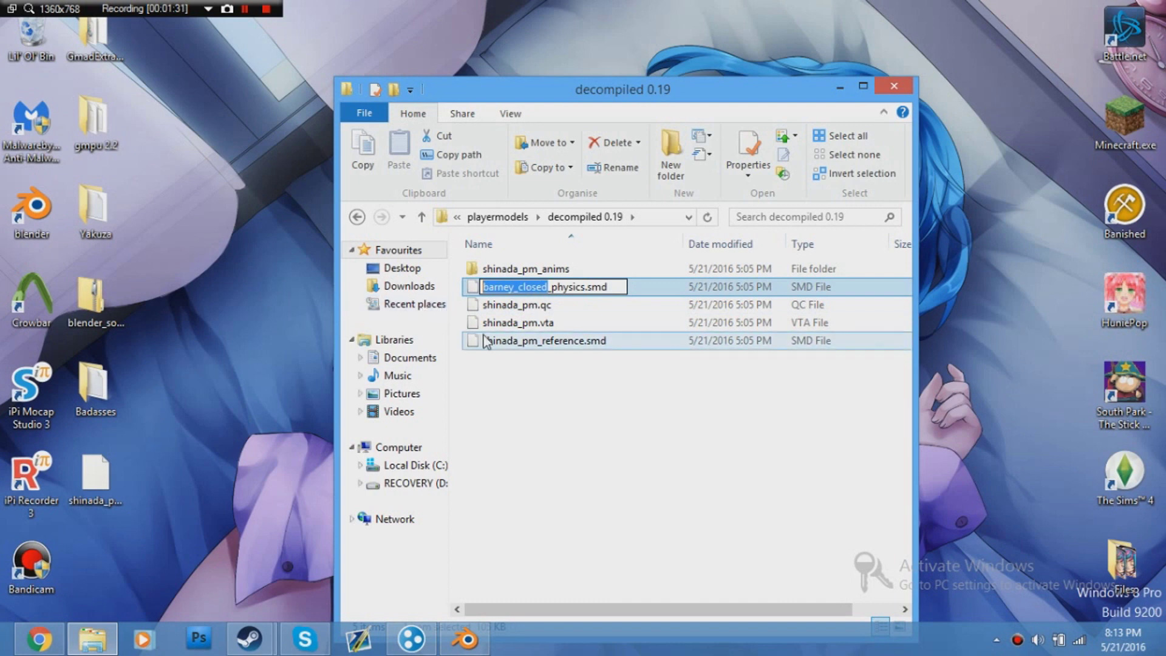
{"action": "key", "text": "ctrl+v"}
{"action": "left_click", "coordinate": [549, 395]}
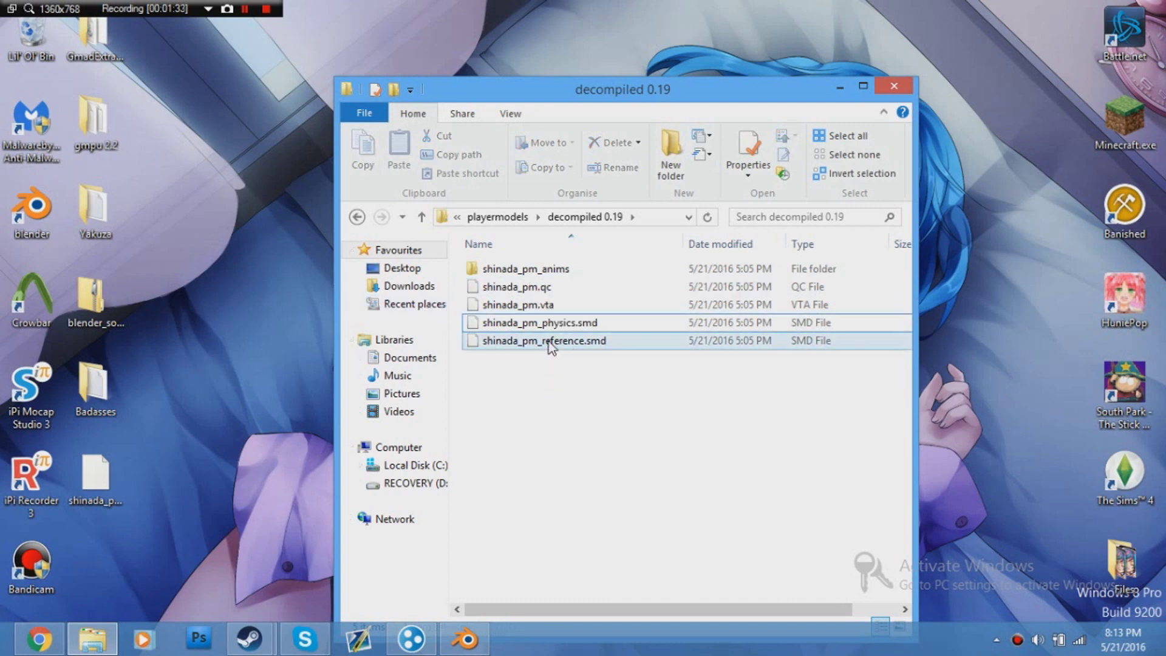
- Copy the base name of shinada_pm_reference.smd, and remove that original reference file from the decompiled folder
{"action": "left_click", "coordinate": [544, 342]}
{"action": "left_click", "coordinate": [544, 343]}
{"action": "key", "text": "ctrl+c"}
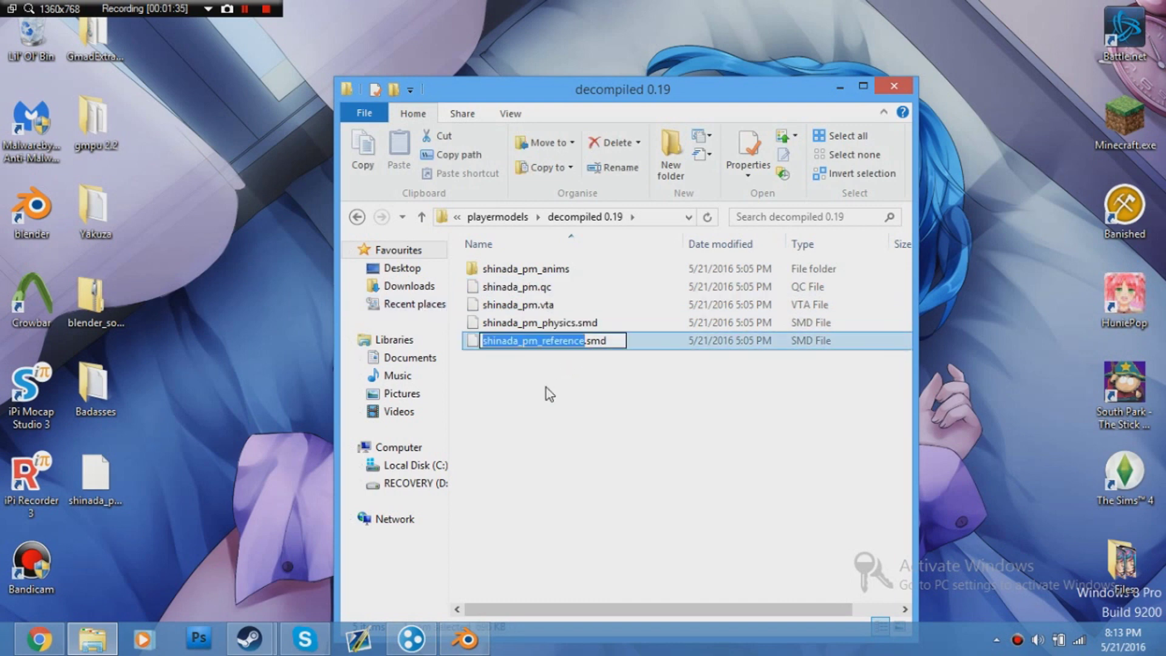
{"action": "left_click_drag", "start_coordinate": [611, 345], "coordinate": [243, 264]}
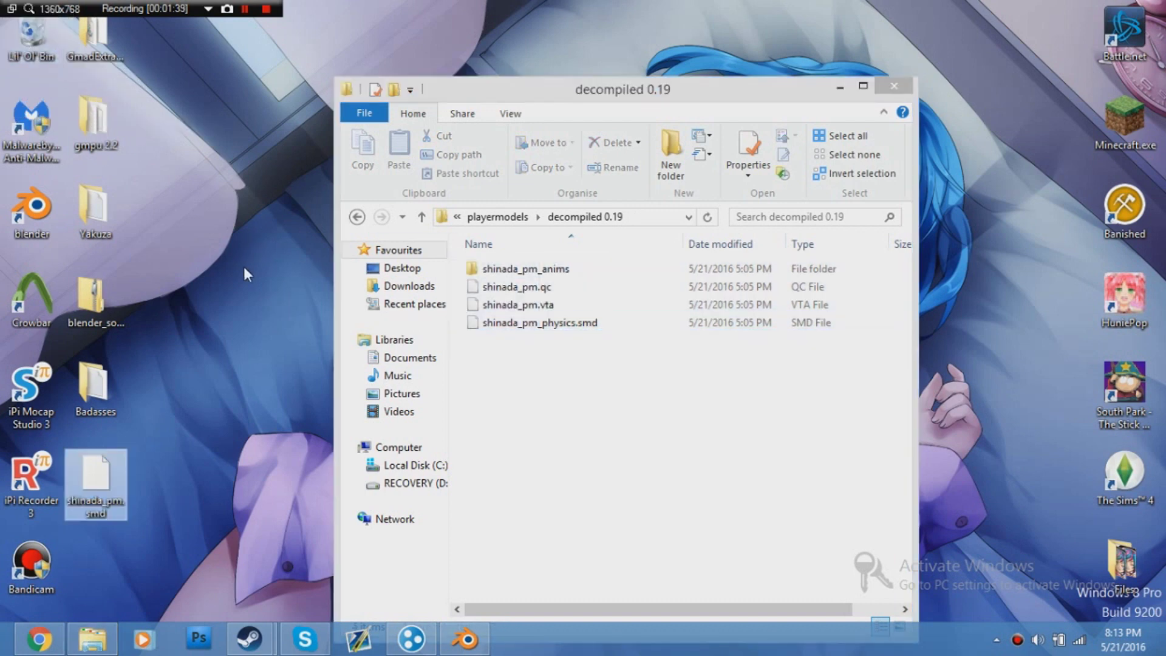
- Rename the desktop file shinada_pm.smd as shinada_pm_reference.smd and move it into the decompiled 0.19 folder
{"action": "left_click", "coordinate": [96, 510]}
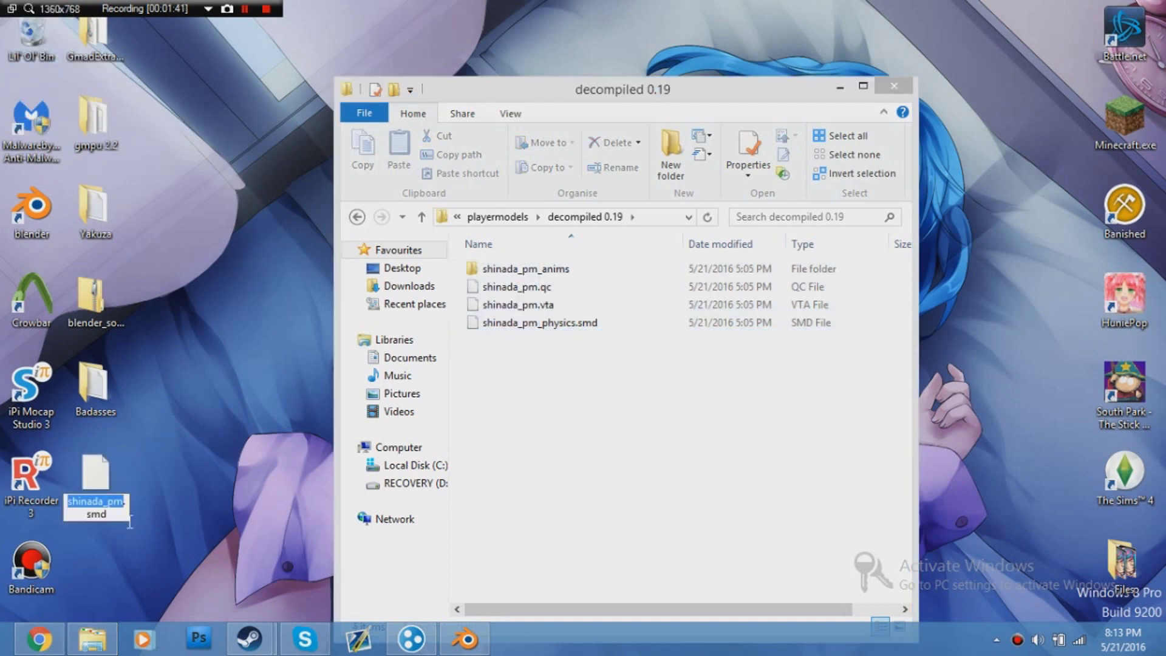
{"action": "left_click", "coordinate": [151, 521]}
{"action": "left_click_drag", "start_coordinate": [107, 482], "coordinate": [561, 485]}
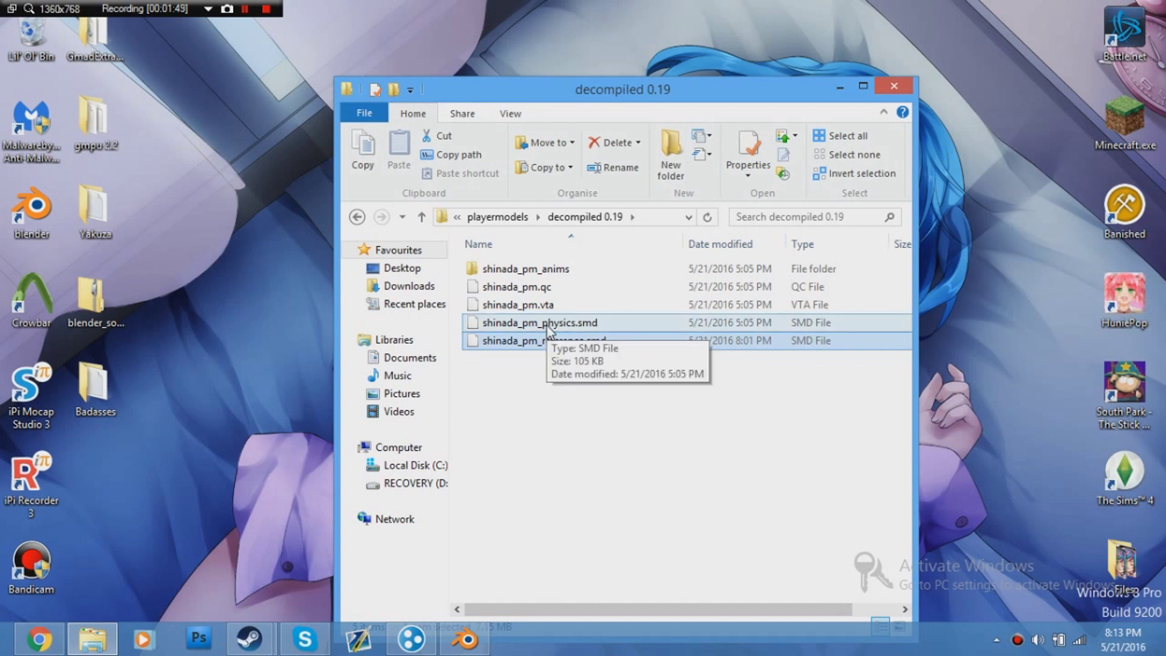
- Open shinada_pm.qc for editing in Notepad++ and reposition the editor window over the desktop
{"action": "left_click", "coordinate": [561, 288]}
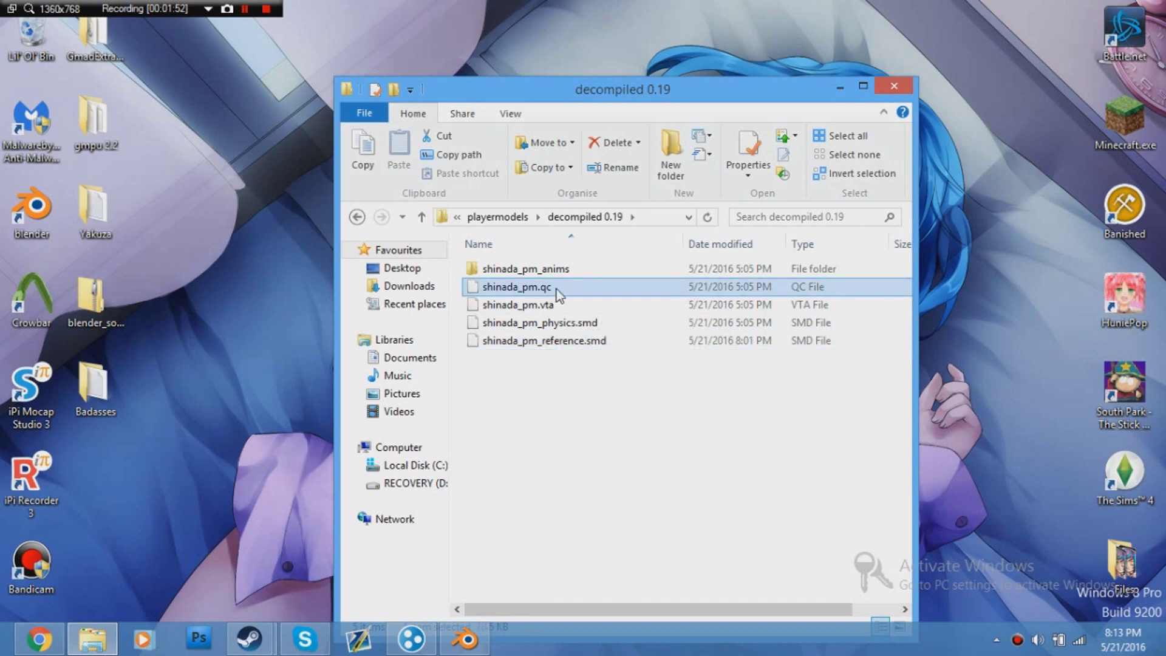
{"action": "left_click_drag", "start_coordinate": [561, 85], "coordinate": [591, 68]}
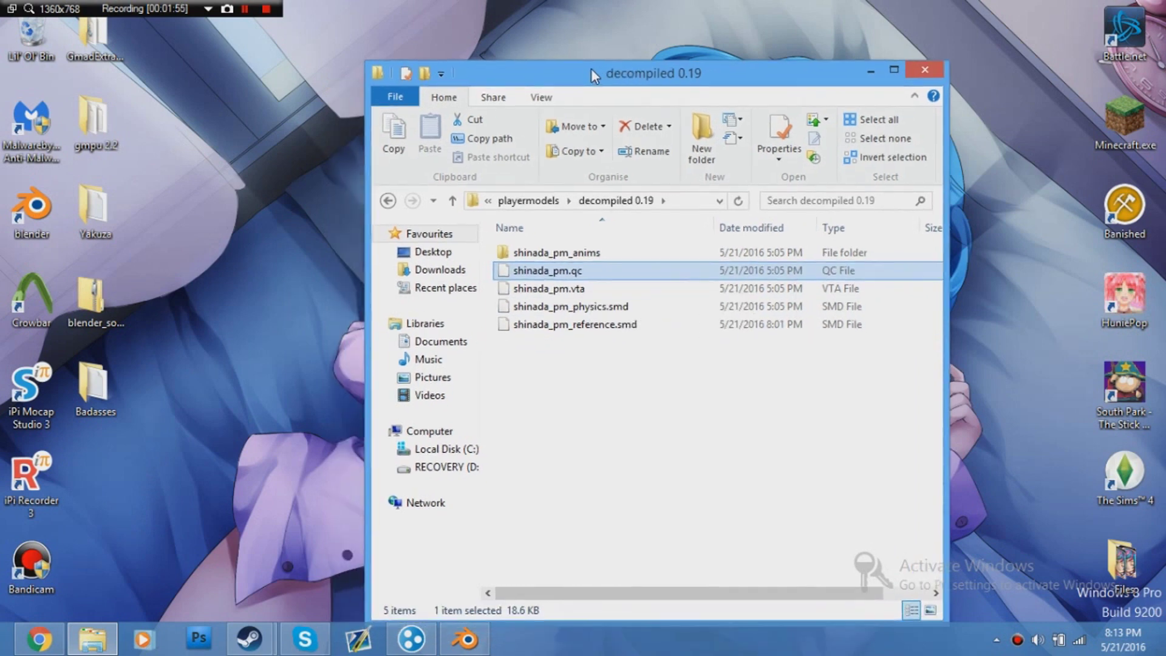
{"action": "right_click", "coordinate": [584, 273]}
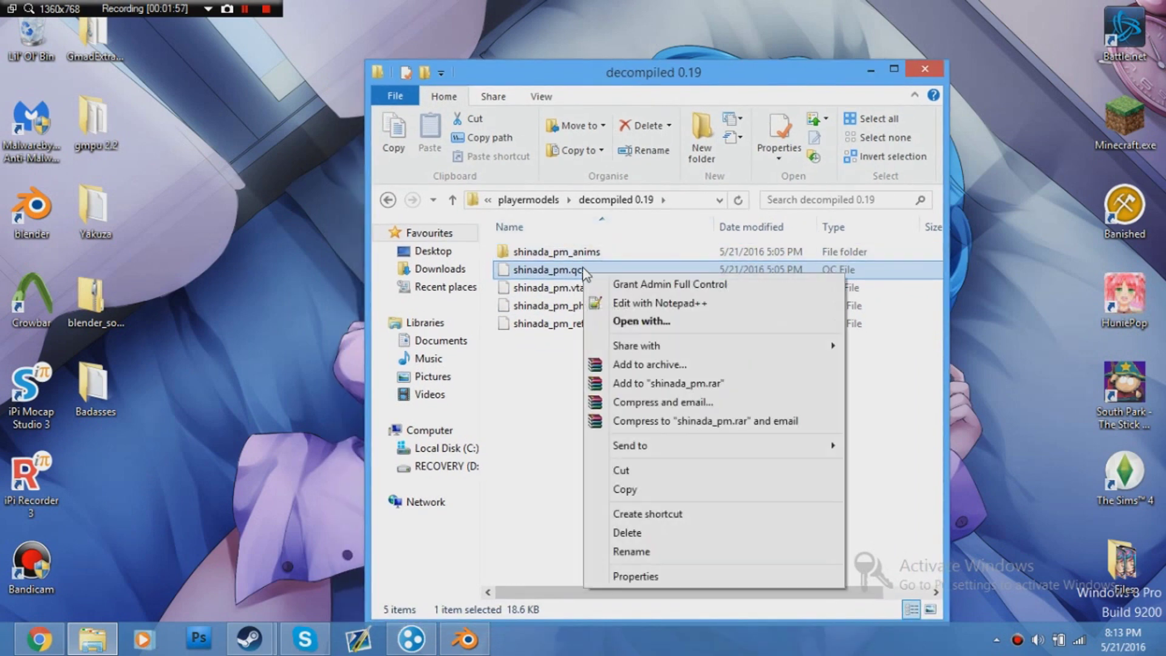
{"action": "left_click", "coordinate": [625, 302]}
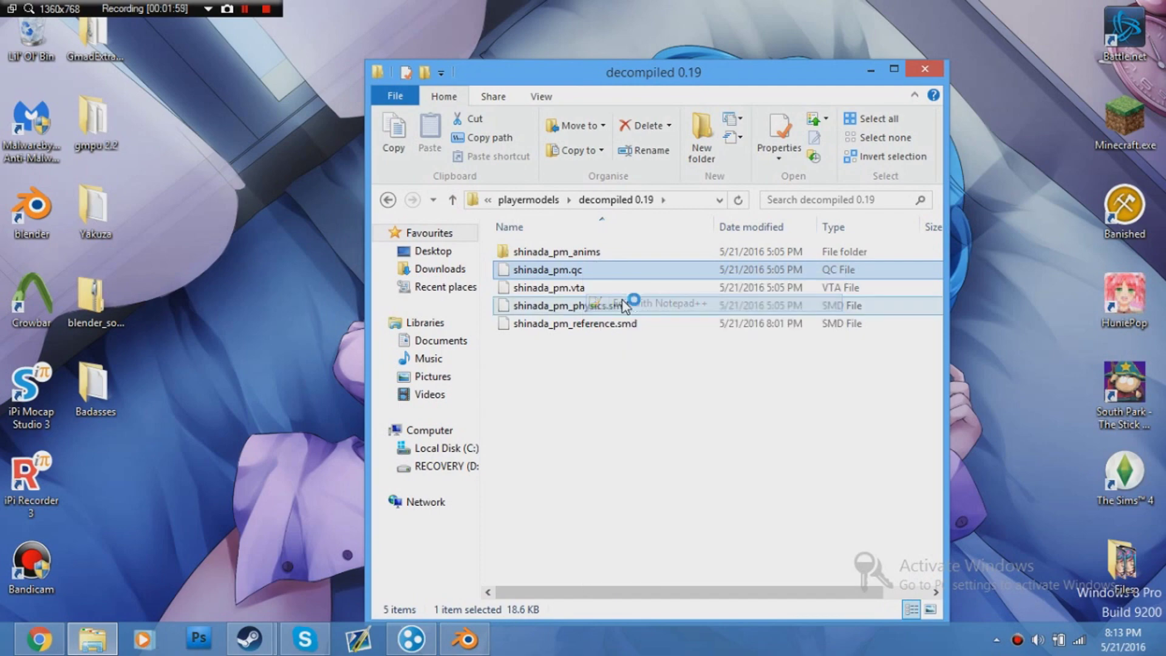
{"action": "left_click_drag", "start_coordinate": [480, 45], "coordinate": [778, 84]}
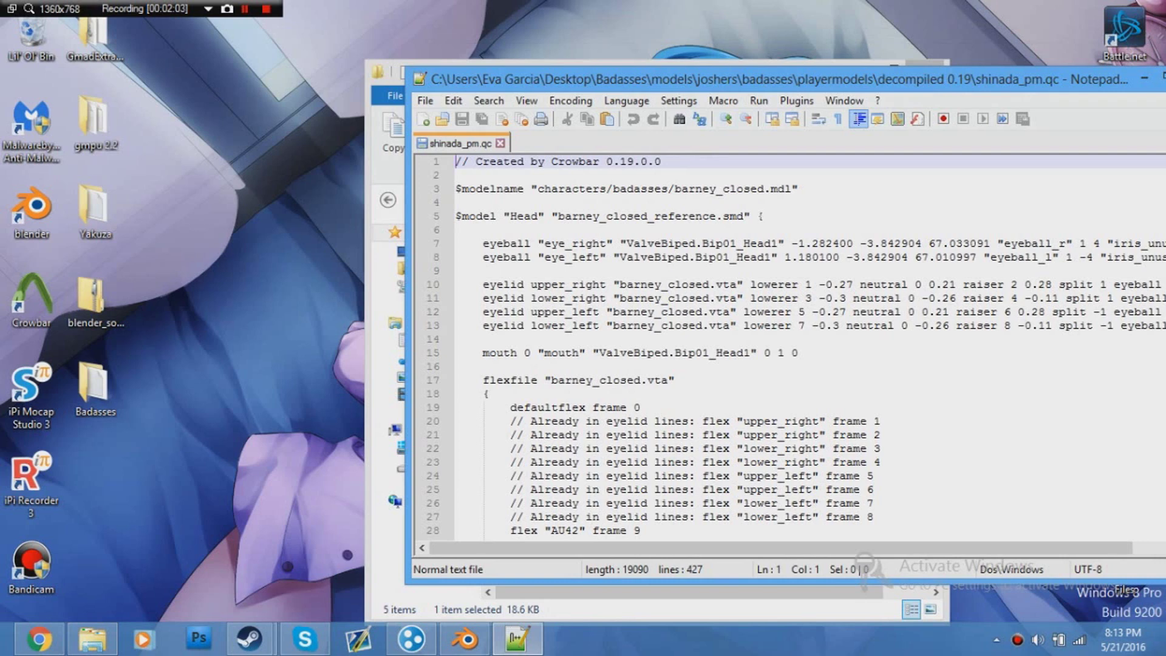
- In the QC's $model line, set the model name to "Body" and the mesh file to shinada_pm_reference.smd
{"action": "left_click_drag", "start_coordinate": [538, 216], "coordinate": [511, 217]}
{"action": "type", "text": "Bo"}
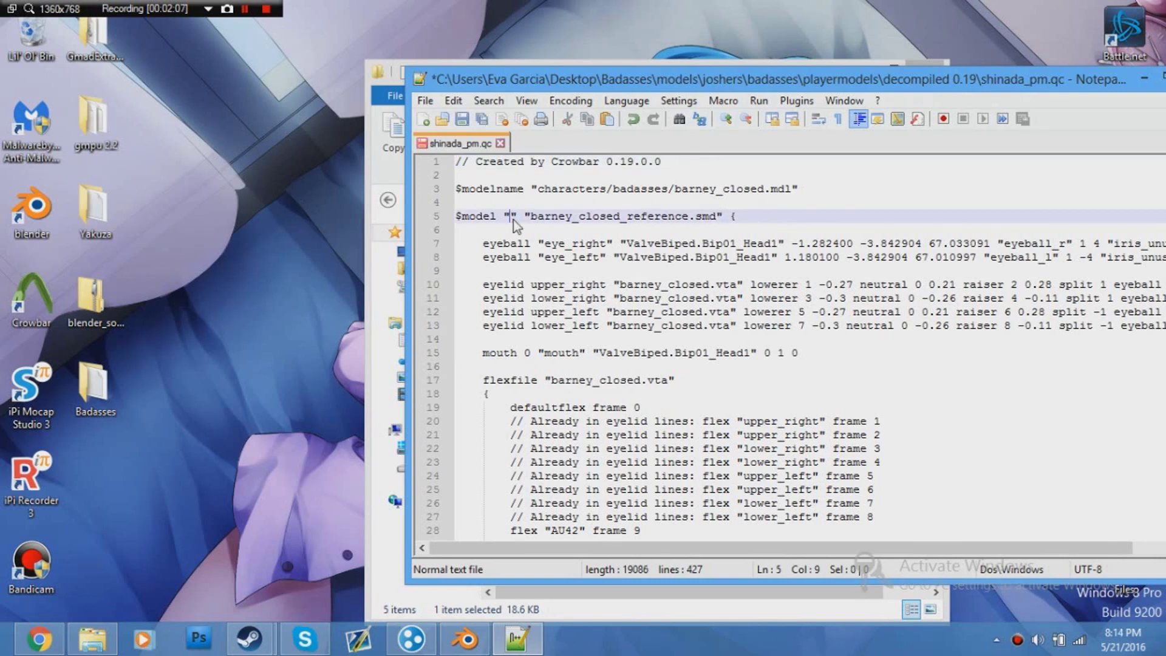
{"action": "type", "text": "dy"}
{"action": "left_click", "coordinate": [721, 217]}
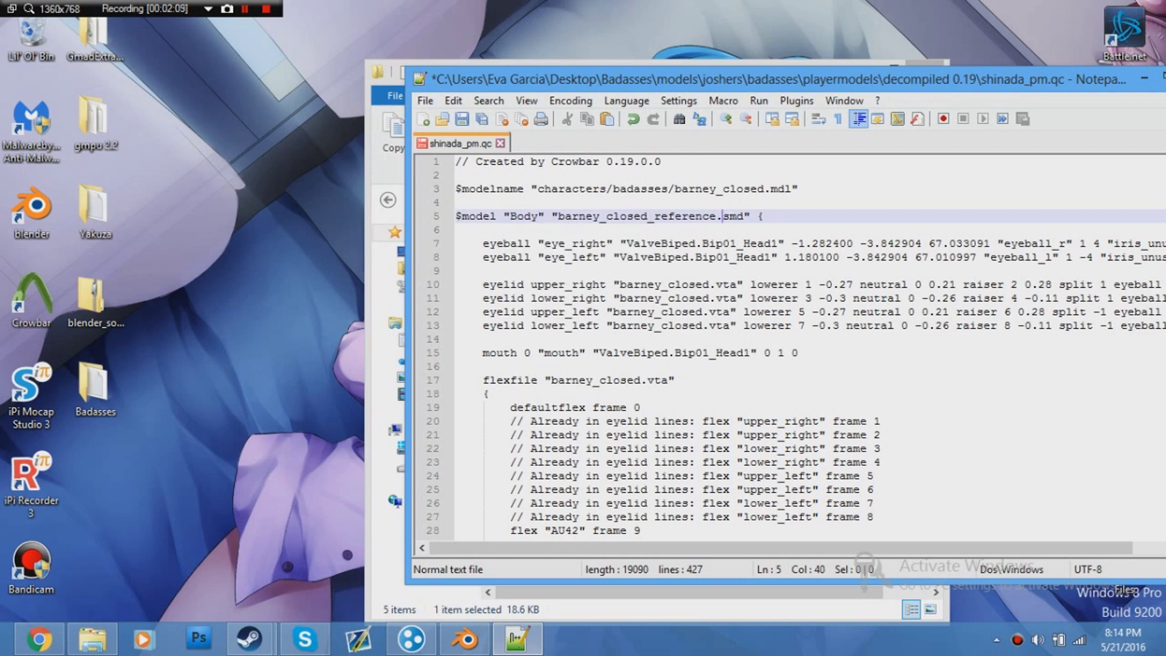
{"action": "left_click_drag", "start_coordinate": [716, 217], "coordinate": [560, 221]}
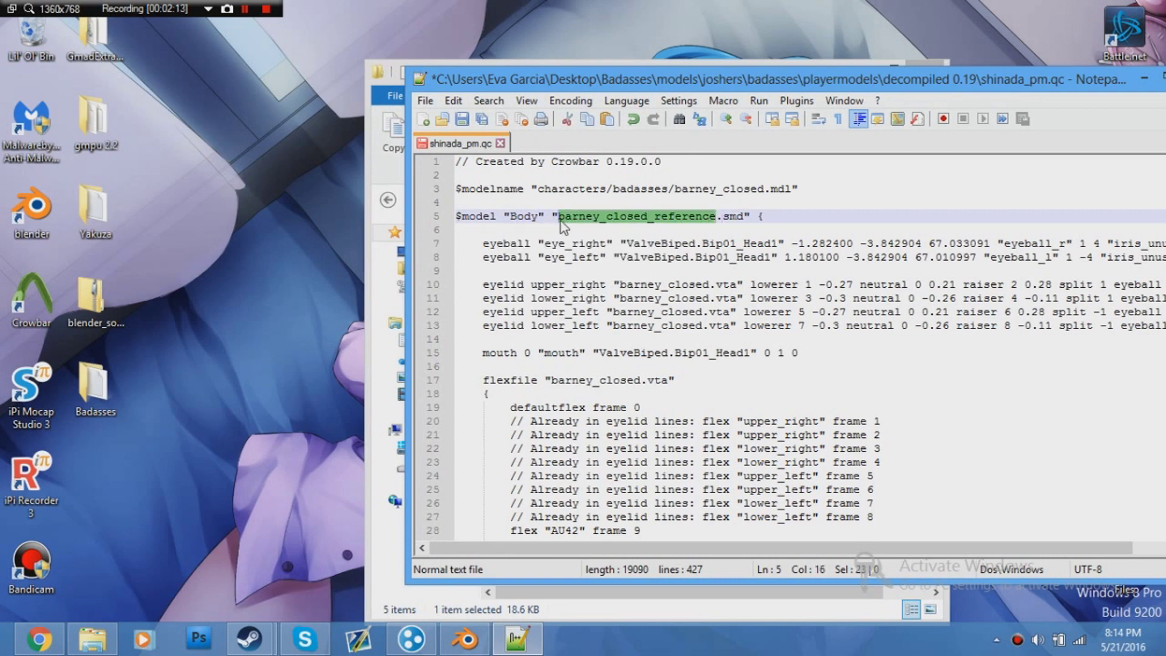
{"action": "key", "text": "ctrl+v"}
{"action": "left_click", "coordinate": [659, 297]}
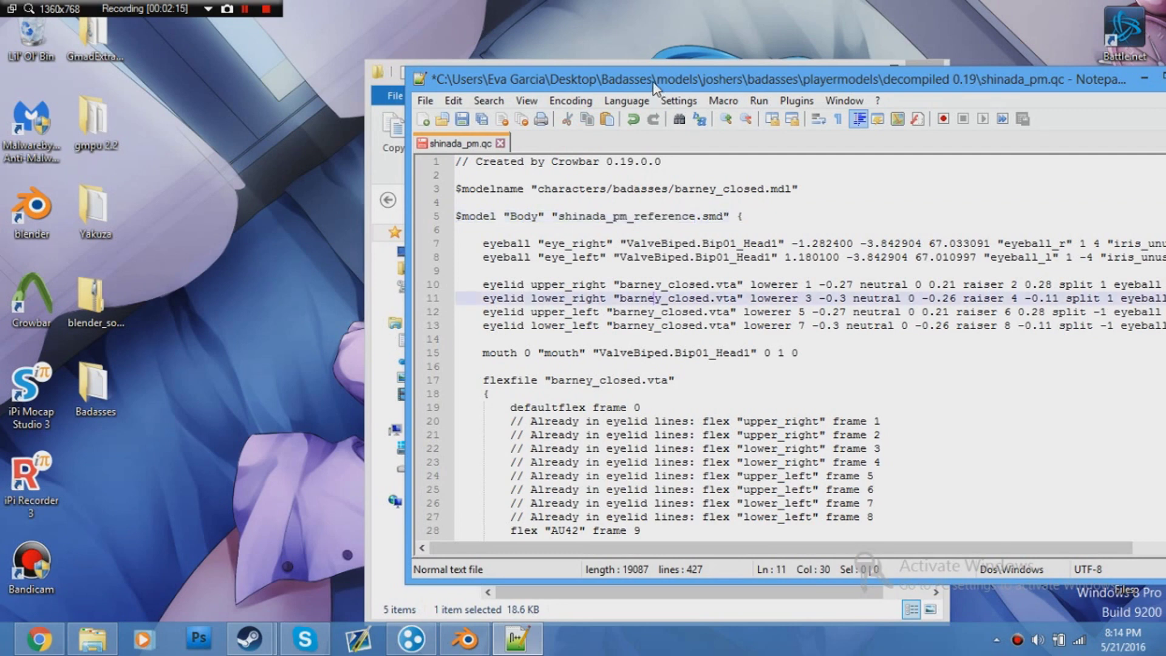
- Replace the whole $modelname path in the QC with shinada_pm.mdl
{"action": "left_click_drag", "start_coordinate": [653, 85], "coordinate": [676, 90]}
{"action": "left_click_drag", "start_coordinate": [786, 194], "coordinate": [560, 196]}
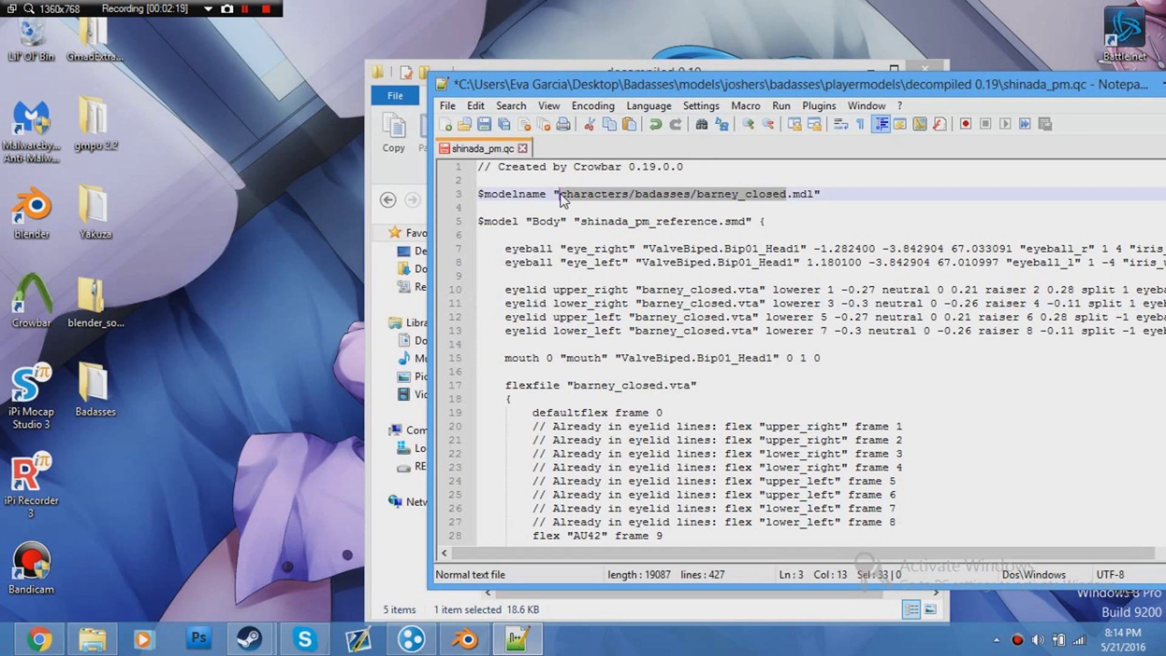
{"action": "type", "text": "shina"}
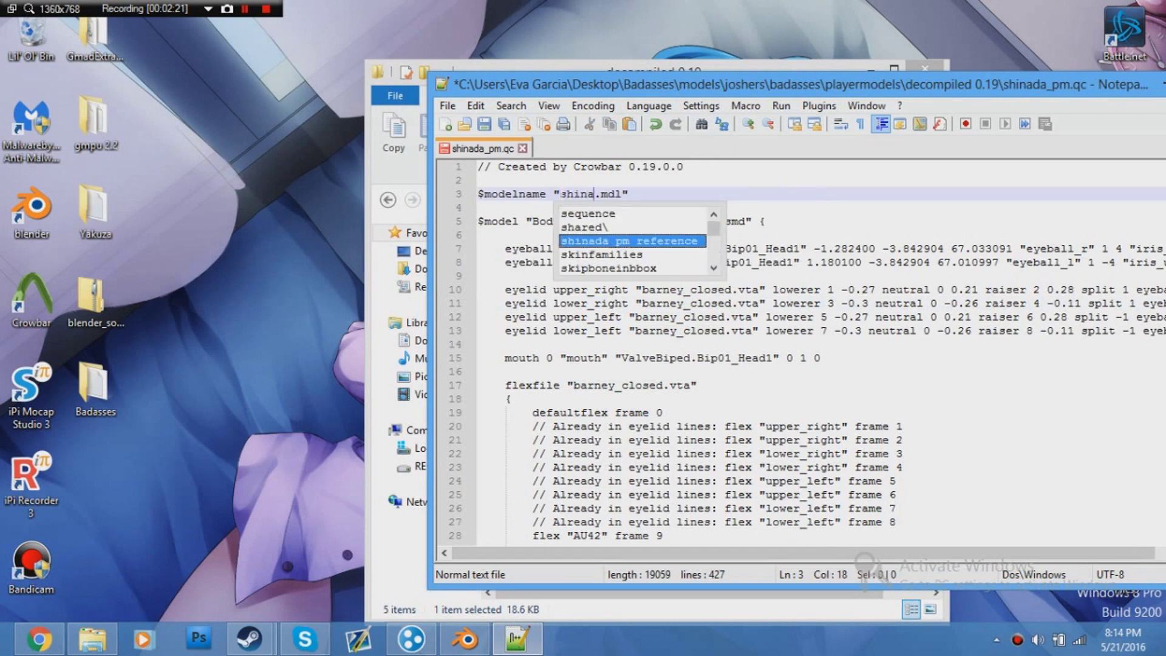
{"action": "type", "text": "da_pm"}
{"action": "left_click", "coordinate": [649, 181]}
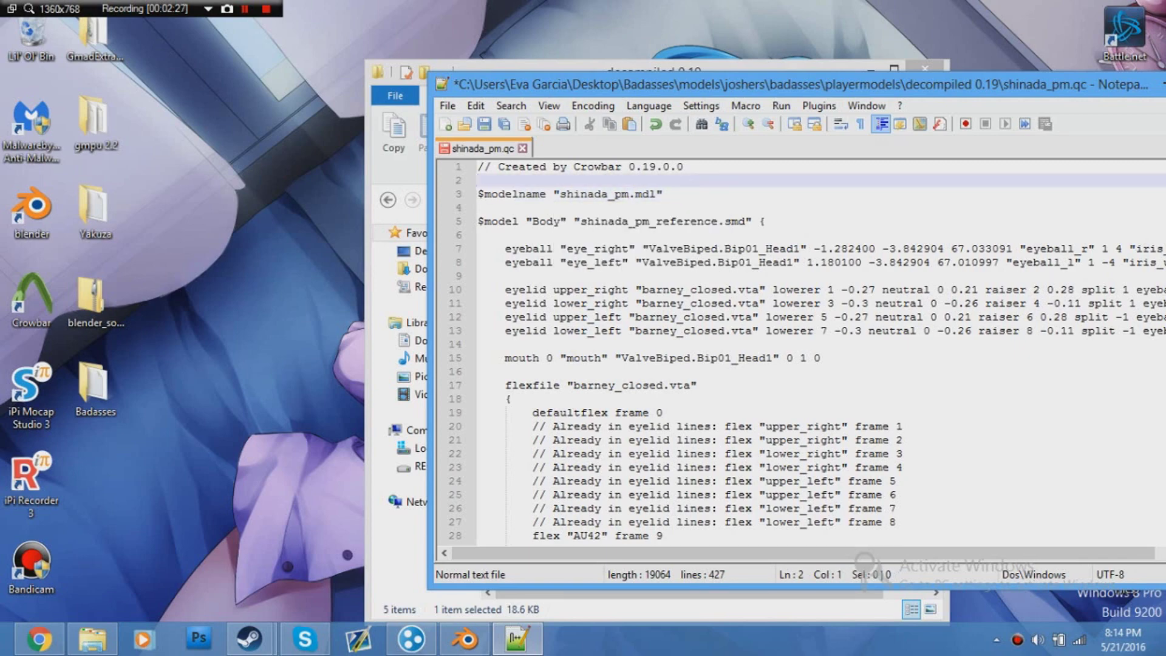
- Arrange the editor and decompiled 0.19 folder windows side by side, and copy the base name of shinada_pm.vta
{"action": "left_click_drag", "start_coordinate": [680, 86], "coordinate": [522, 76]}
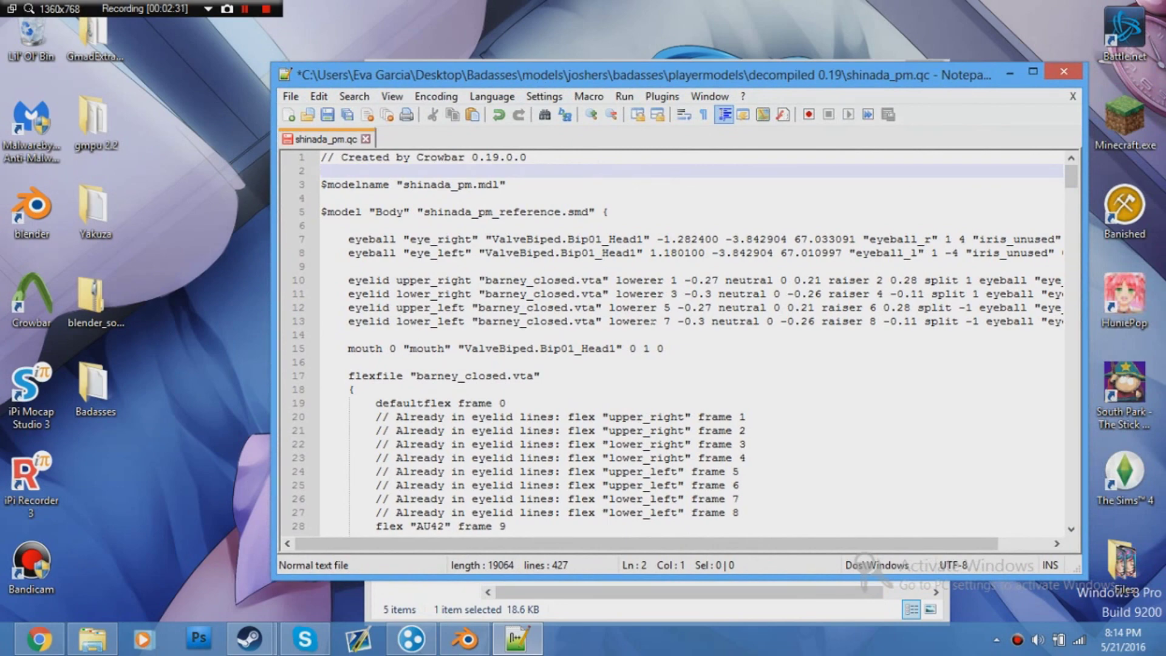
{"action": "left_click_drag", "start_coordinate": [525, 71], "coordinate": [692, 82]}
{"action": "left_click", "coordinate": [529, 66]}
{"action": "left_click_drag", "start_coordinate": [529, 66], "coordinate": [258, 70]}
{"action": "left_click", "coordinate": [304, 289]}
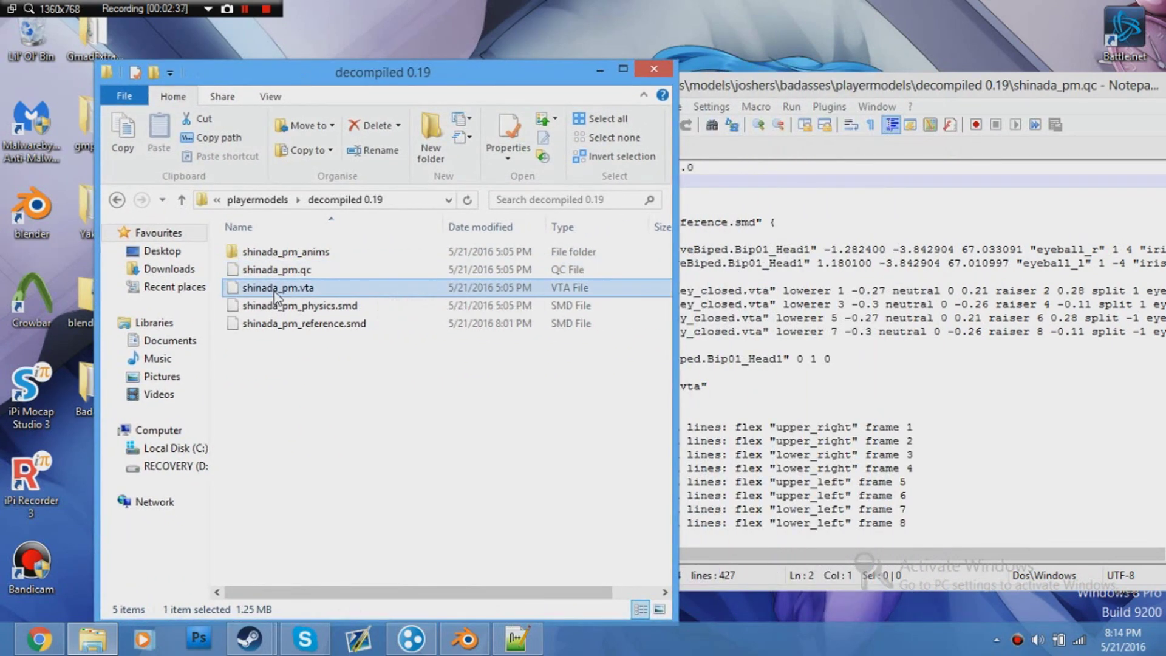
{"action": "key", "text": "F2"}
{"action": "key", "text": "ctrl+c"}
- Replace barney_closed with the copied shinada_pm name in the VTA references of all four eyelid lines
{"action": "left_click", "coordinate": [785, 291]}
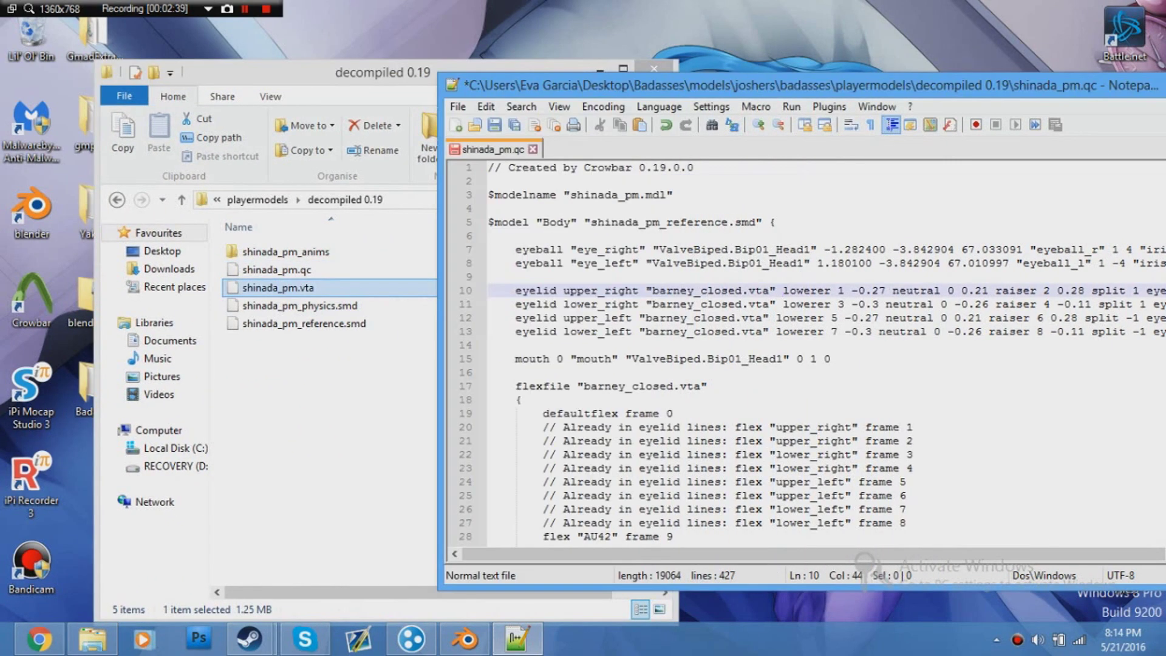
{"action": "left_click_drag", "start_coordinate": [741, 291], "coordinate": [653, 293]}
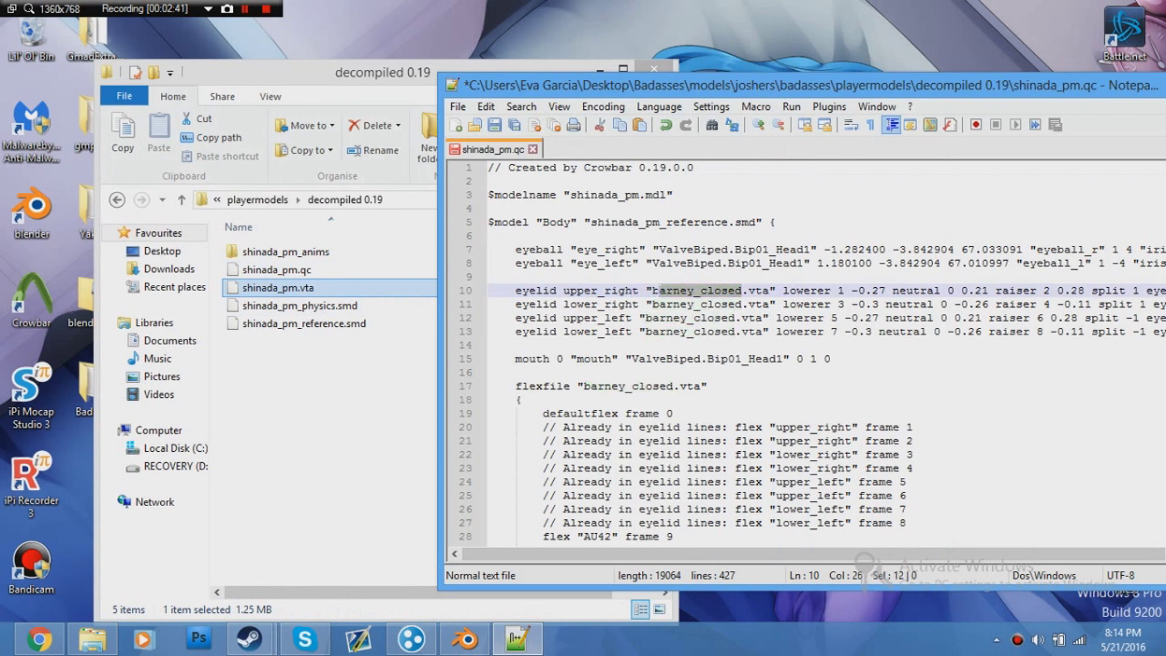
{"action": "key", "text": "ctrl+v"}
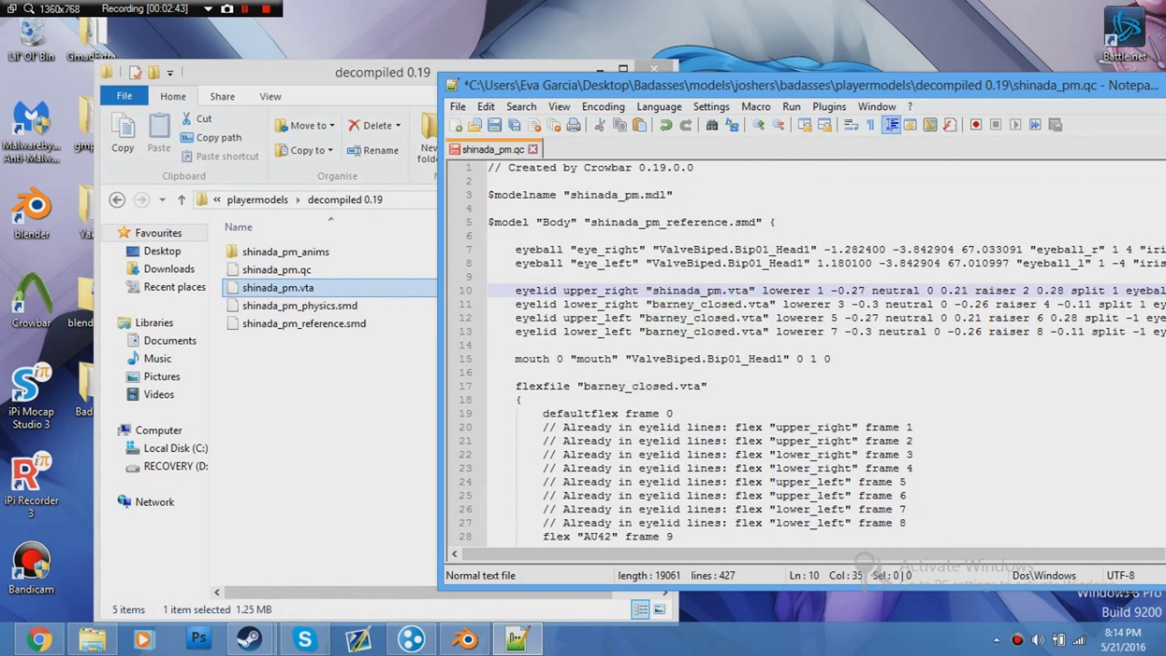
{"action": "left_click_drag", "start_coordinate": [742, 304], "coordinate": [653, 305]}
{"action": "key", "text": "ctrl+v"}
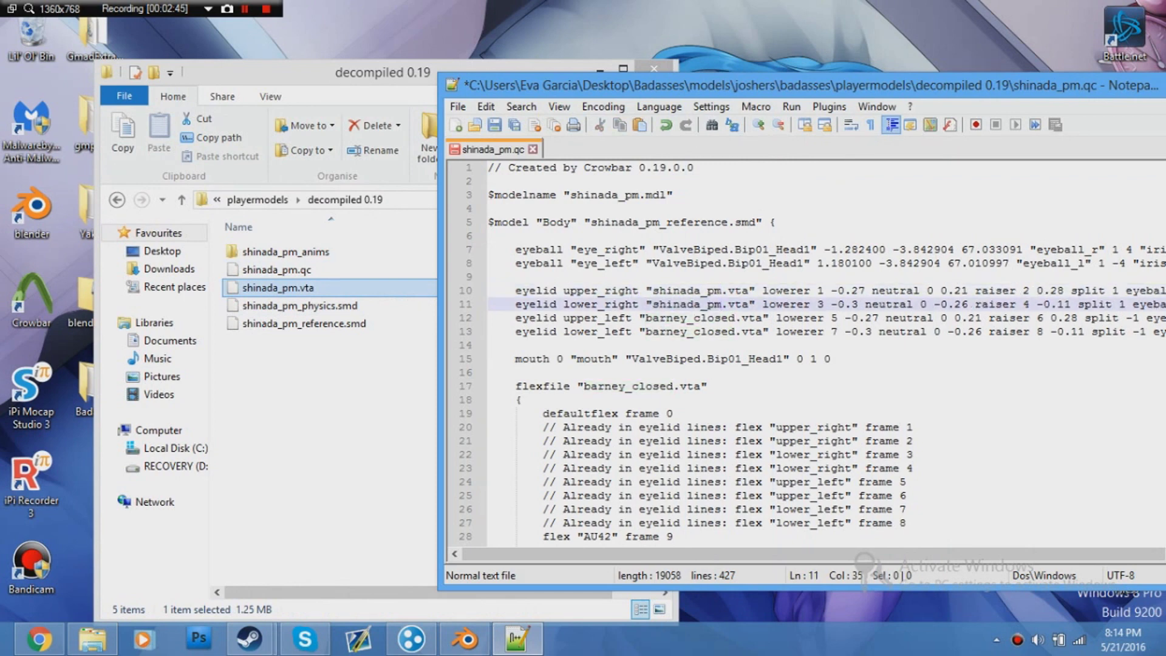
{"action": "left_click_drag", "start_coordinate": [742, 318], "coordinate": [653, 318]}
{"action": "key", "text": "ctrl+v"}
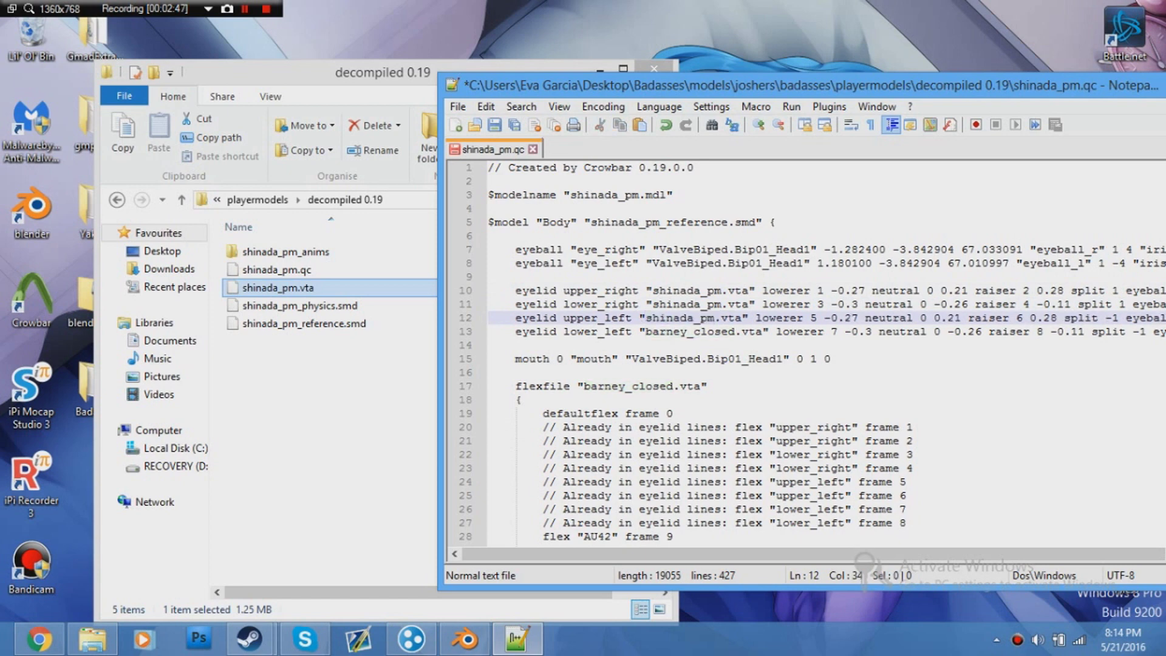
{"action": "left_click_drag", "start_coordinate": [735, 332], "coordinate": [645, 332]}
{"action": "key", "text": "ctrl+v"}
- Change the flexfile line to reference shinada_pm.vta
{"action": "left_click", "coordinate": [672, 386]}
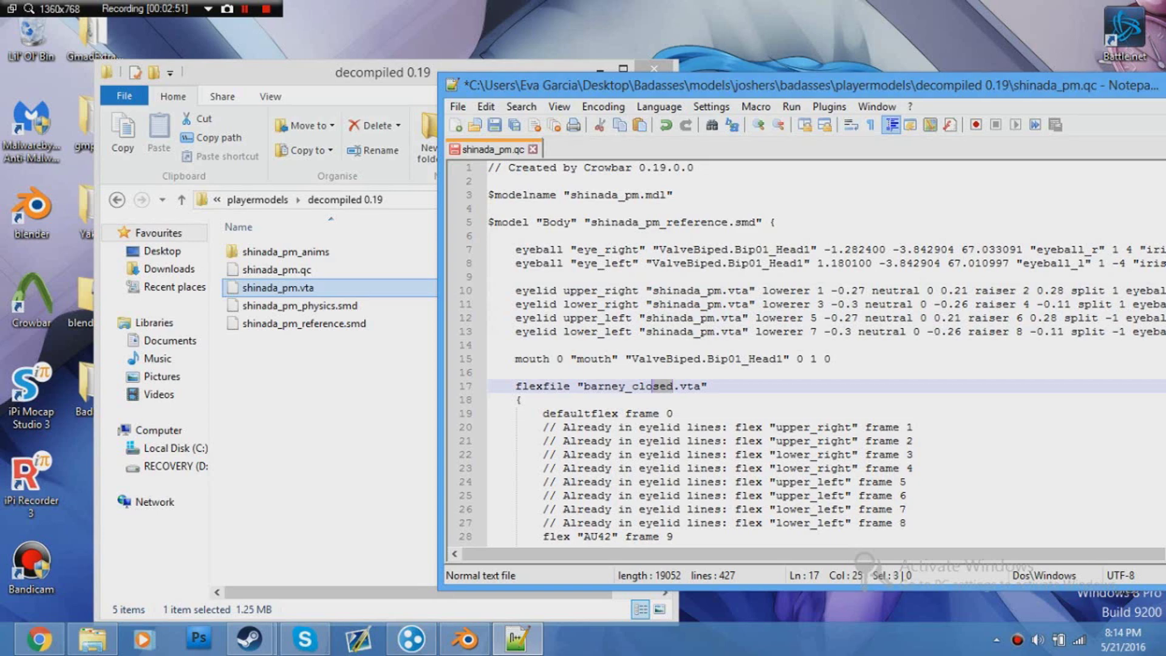
{"action": "left_click_drag", "start_coordinate": [672, 386], "coordinate": [584, 386]}
{"action": "key", "text": "ctrl+v"}
{"action": "left_click", "coordinate": [671, 413]}
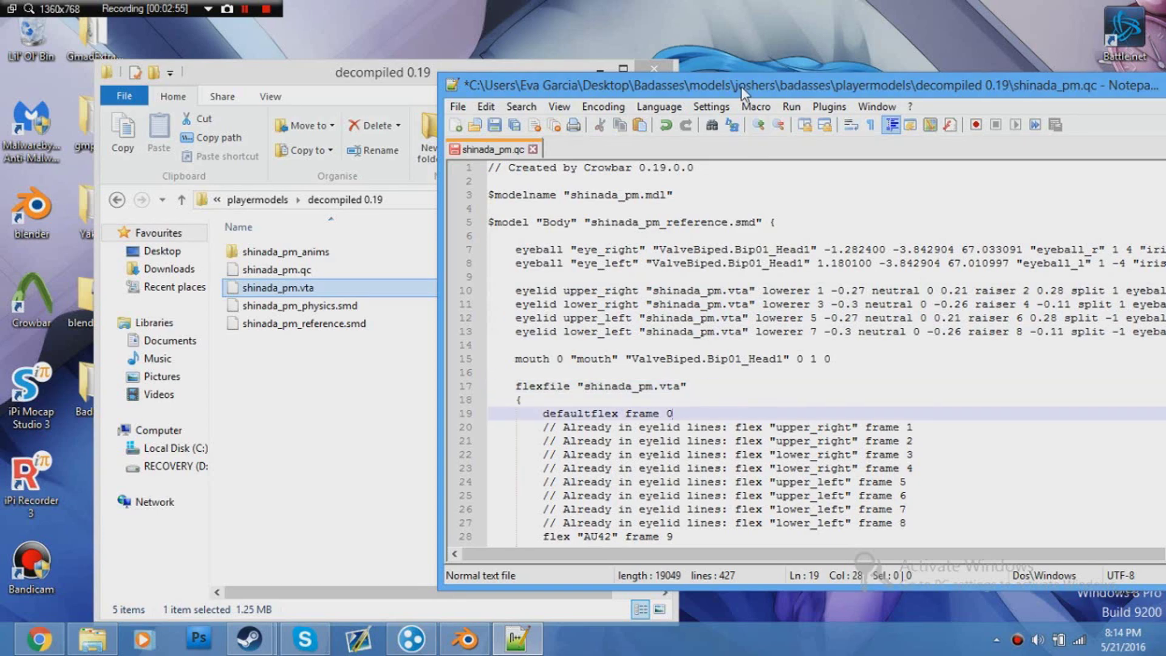
- Delete the Glasses, Hands, Tie and Body bodygroup blocks from the QC, along with the leftover blank lines above $mostlyopaque
{"action": "left_click_drag", "start_coordinate": [741, 86], "coordinate": [623, 90]}
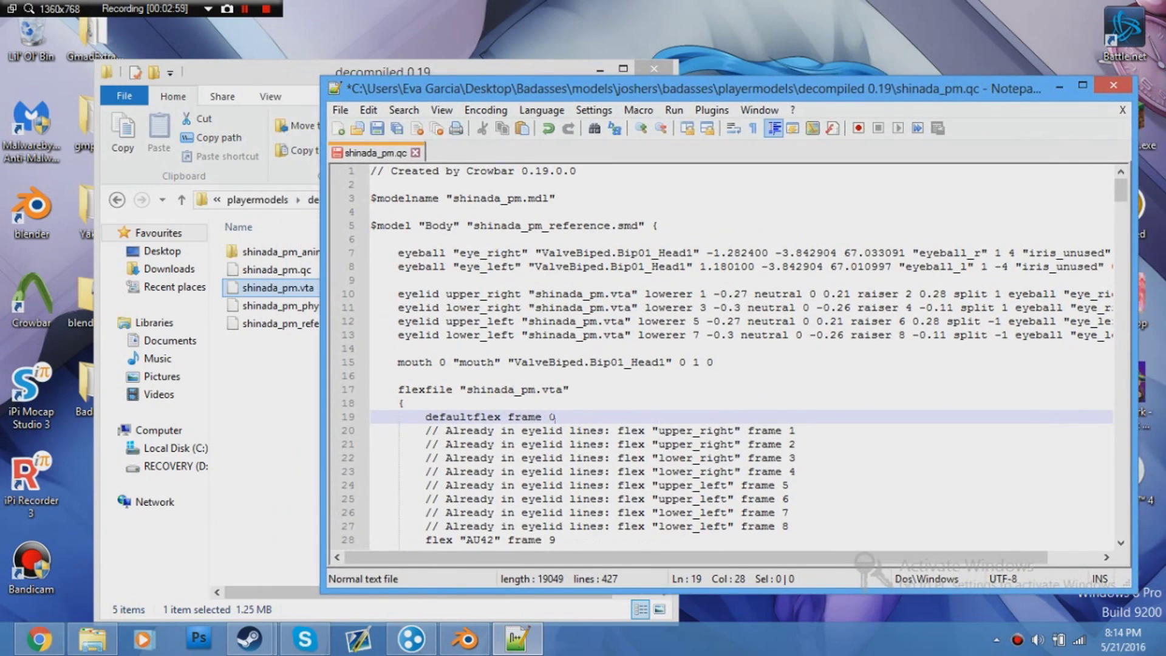
{"action": "left_click_drag", "start_coordinate": [395, 389], "coordinate": [376, 253]}
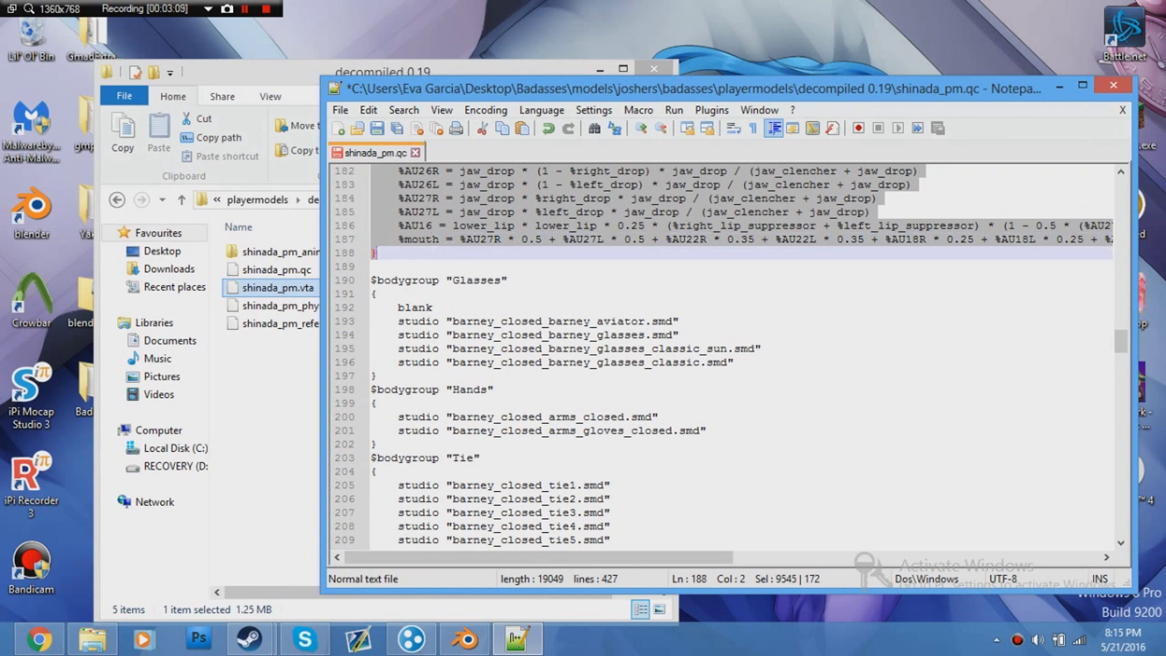
{"action": "left_click", "coordinate": [372, 266]}
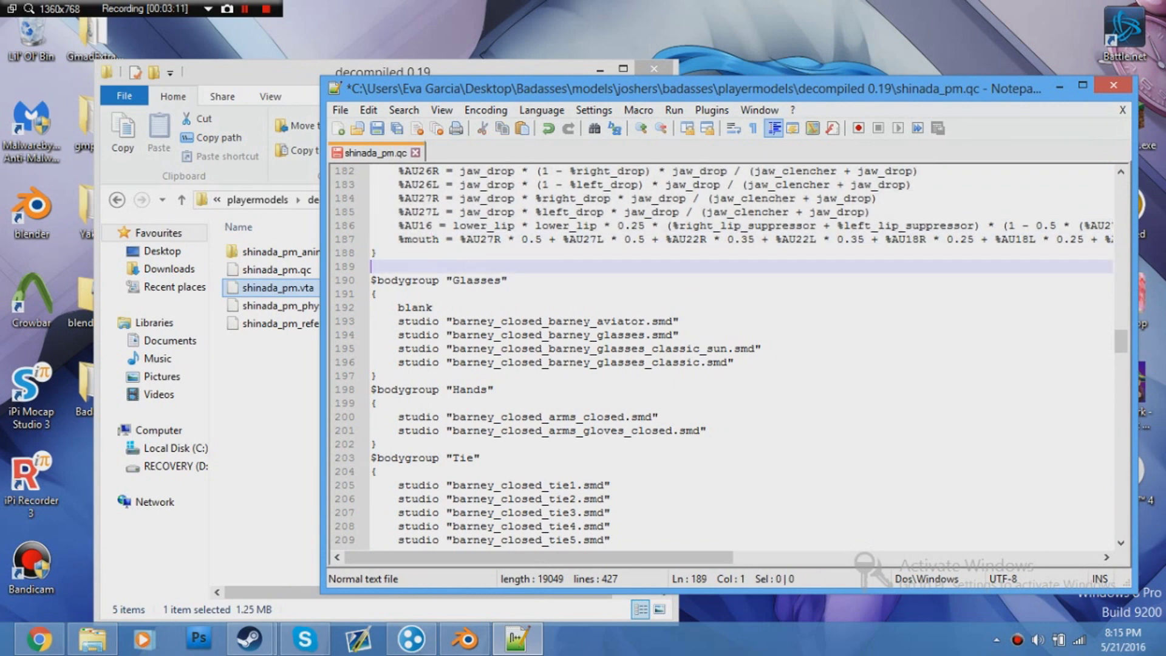
{"action": "left_click_drag", "start_coordinate": [371, 280], "coordinate": [493, 403]}
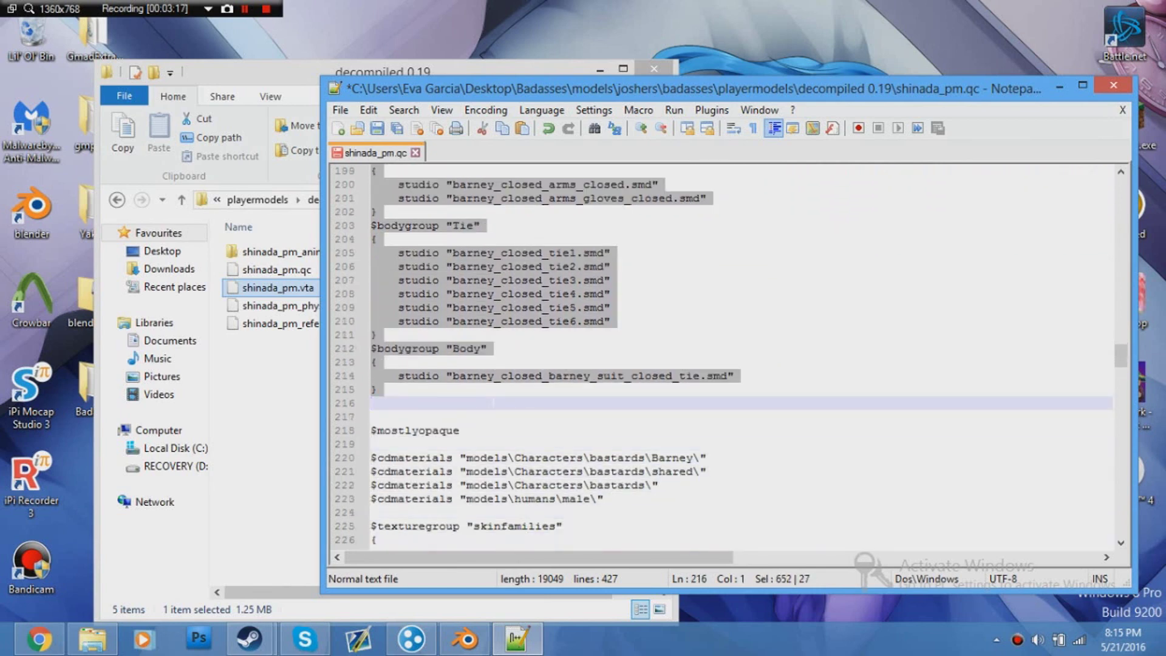
{"action": "key", "text": "Delete"}
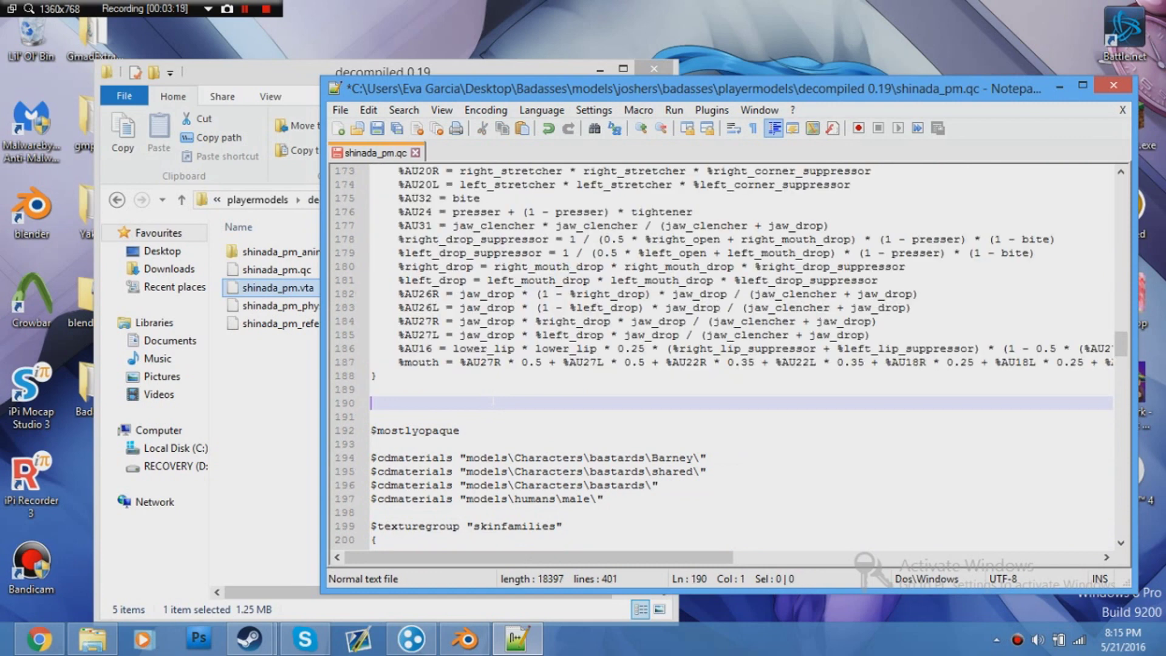
{"action": "key", "text": "BackSpace"}
{"action": "key", "text": "BackSpace"}
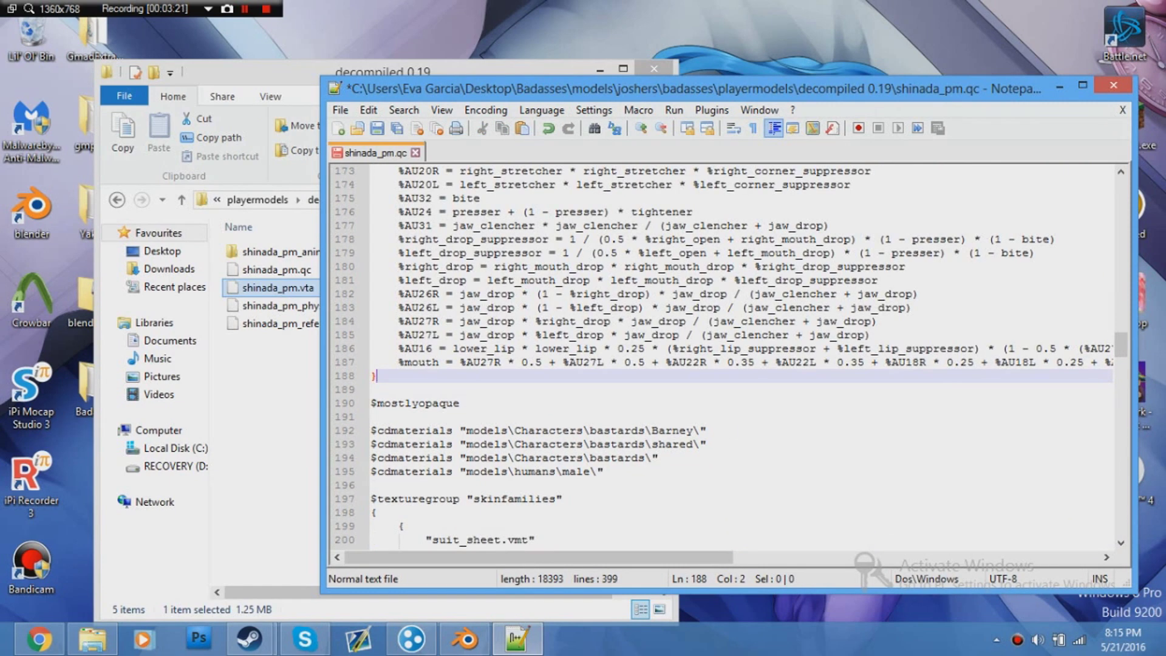
- Move the folder window out of the way and create a new desktop folder named Shinada
{"action": "left_click", "coordinate": [460, 403]}
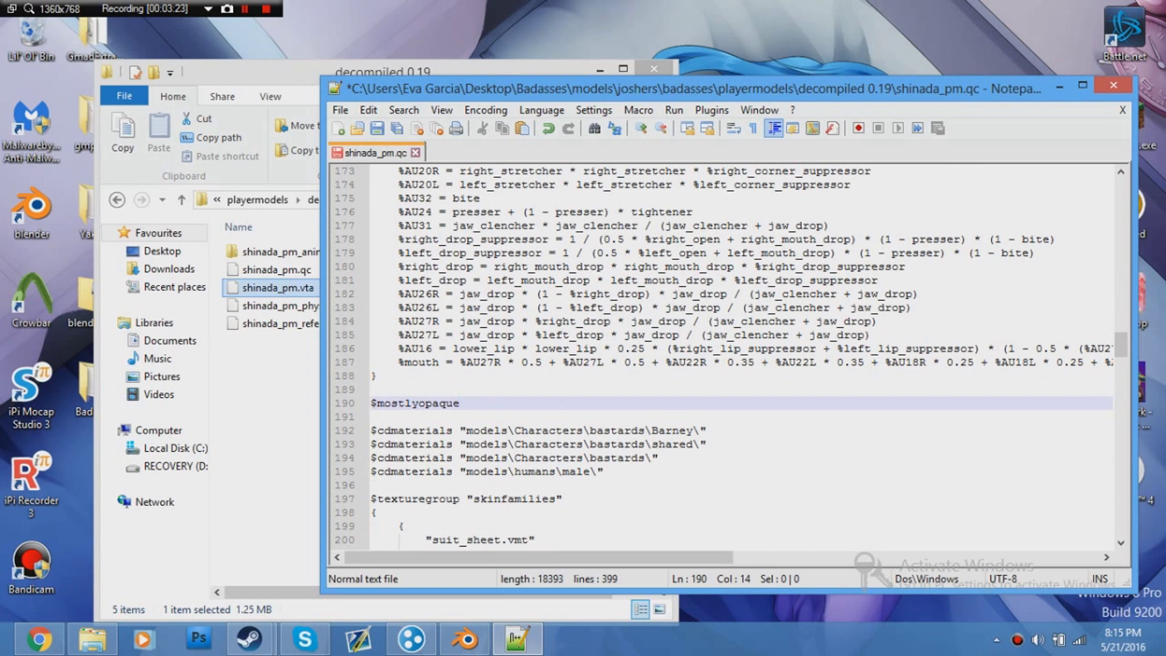
{"action": "left_click_drag", "start_coordinate": [203, 79], "coordinate": [771, 103]}
{"action": "left_click", "coordinate": [567, 102]}
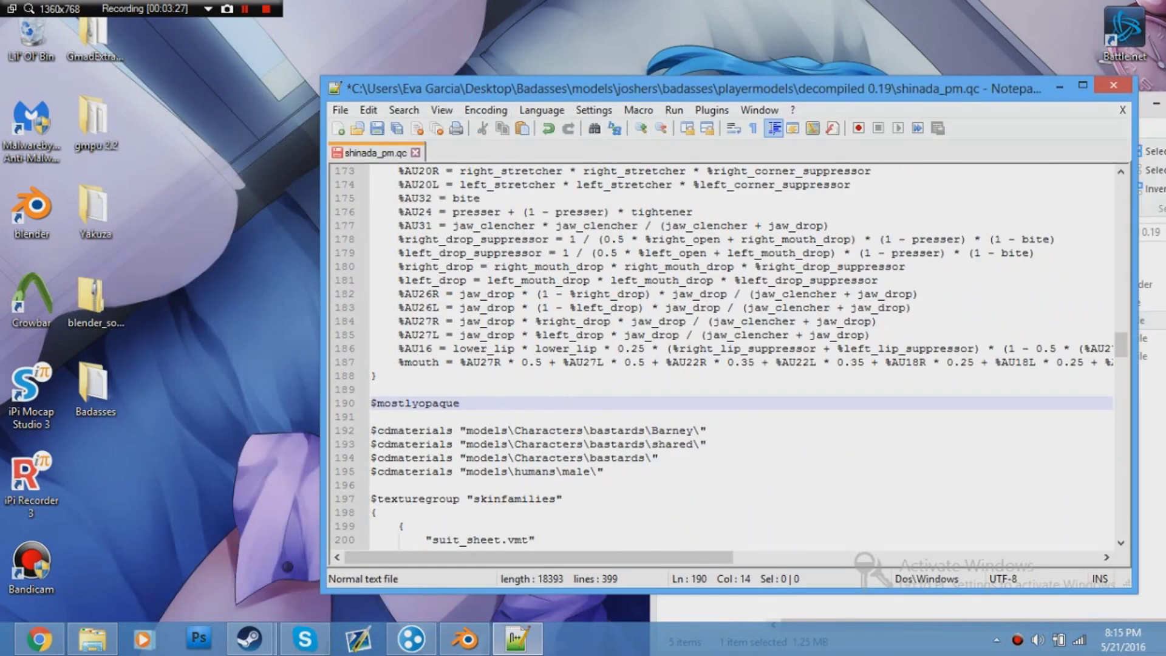
{"action": "right_click", "coordinate": [100, 461]}
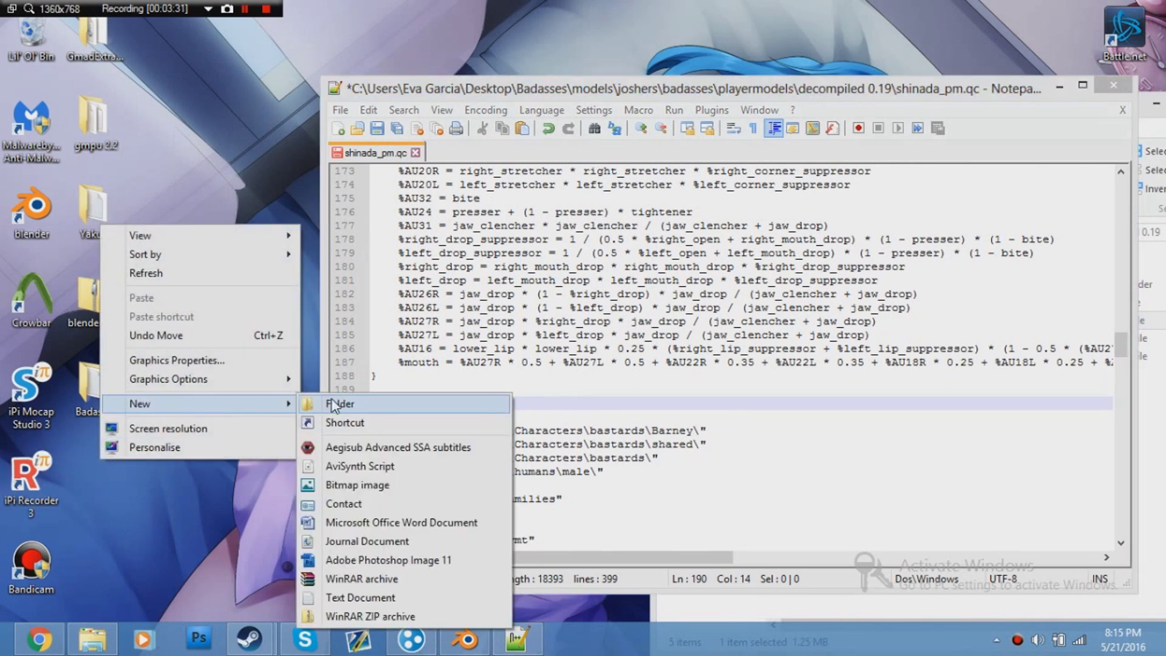
{"action": "left_click", "coordinate": [313, 404]}
{"action": "type", "text": "Shinana"}
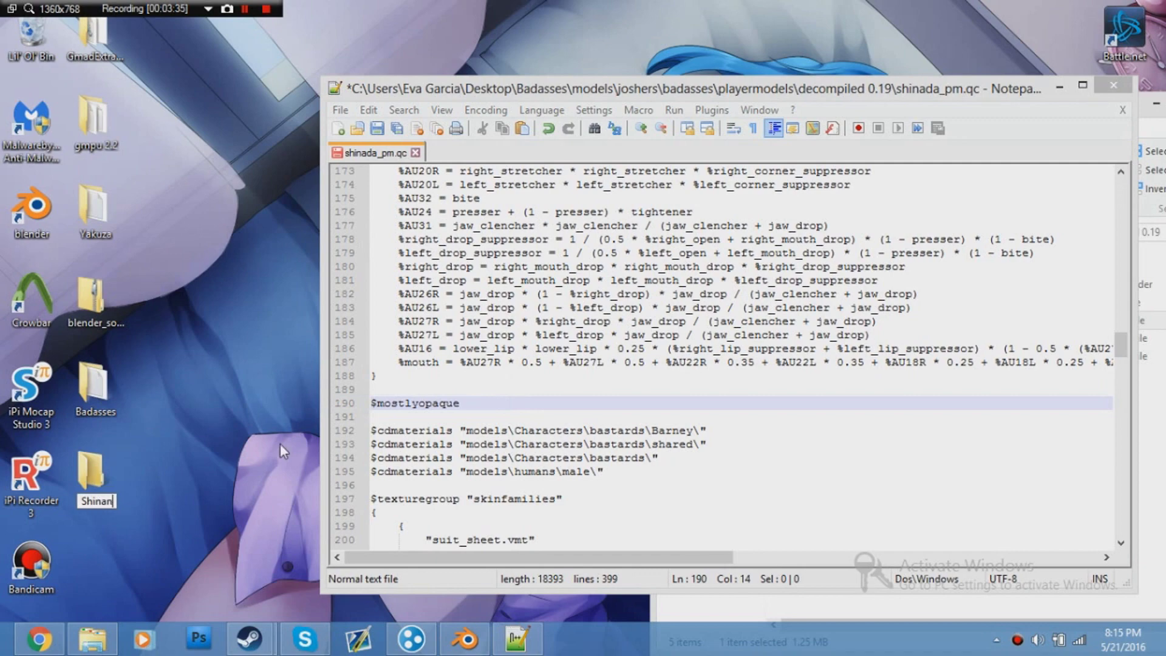
{"action": "key", "text": "BackSpace"}
{"action": "key", "text": "BackSpace"}
{"action": "type", "text": "da"}
{"action": "key", "text": "Return"}
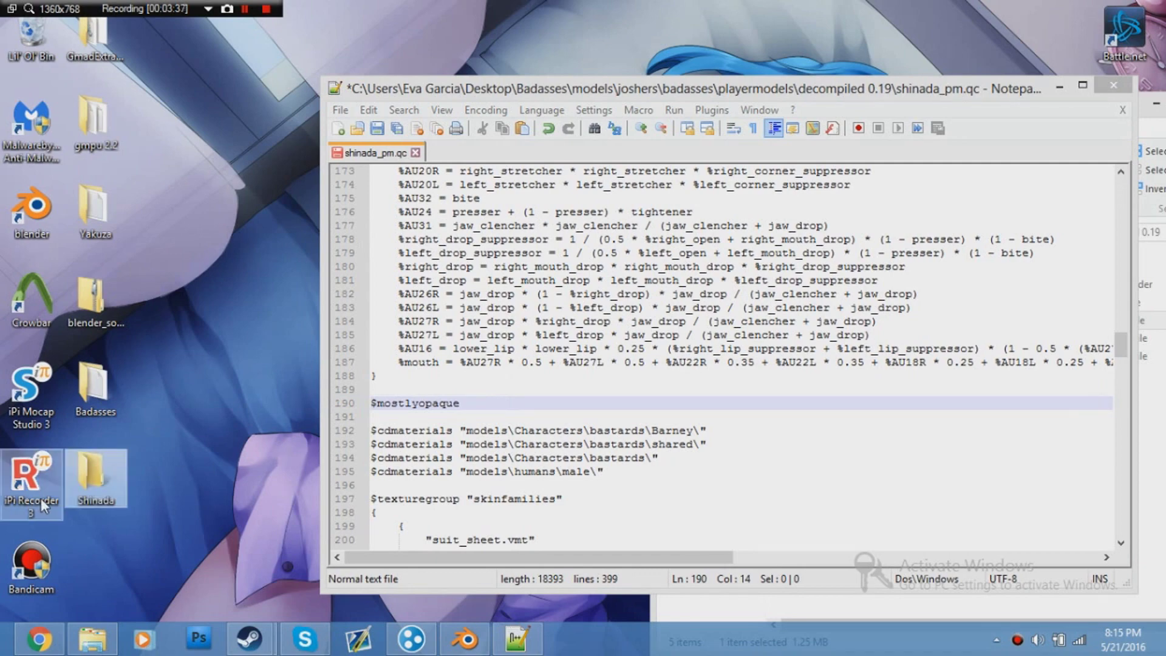
- Open the Shinada folder and create a subfolder named lua in it
{"action": "double_click", "coordinate": [86, 479]}
{"action": "right_click", "coordinate": [244, 290]}
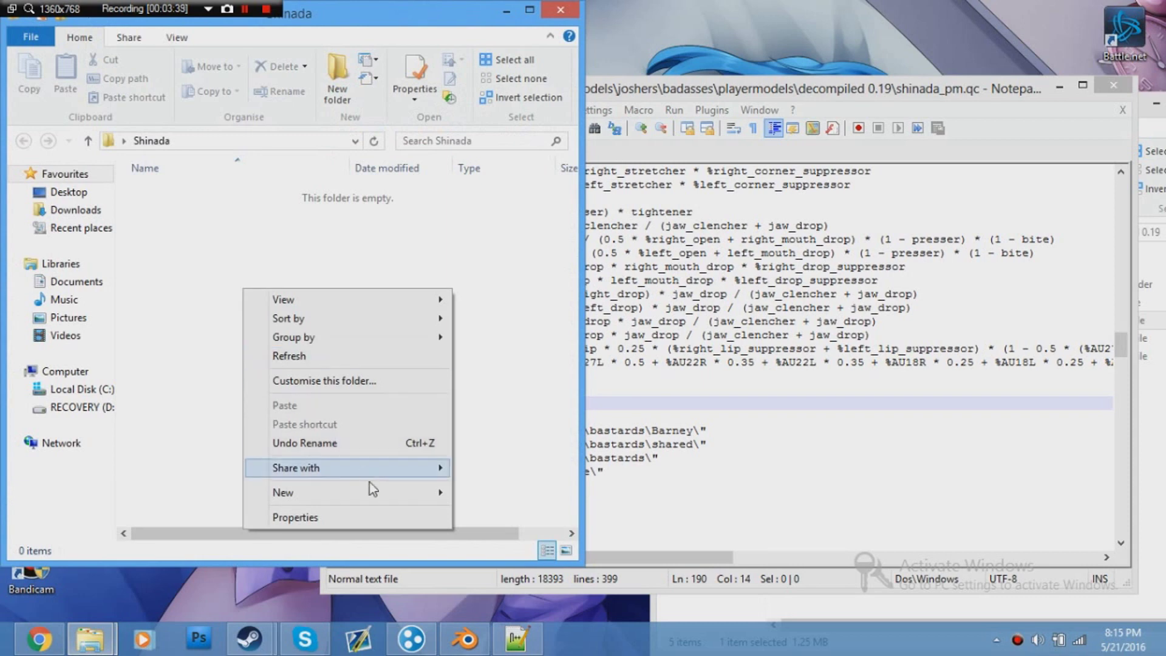
{"action": "mouse_move", "coordinate": [376, 494]}
{"action": "left_click", "coordinate": [533, 280]}
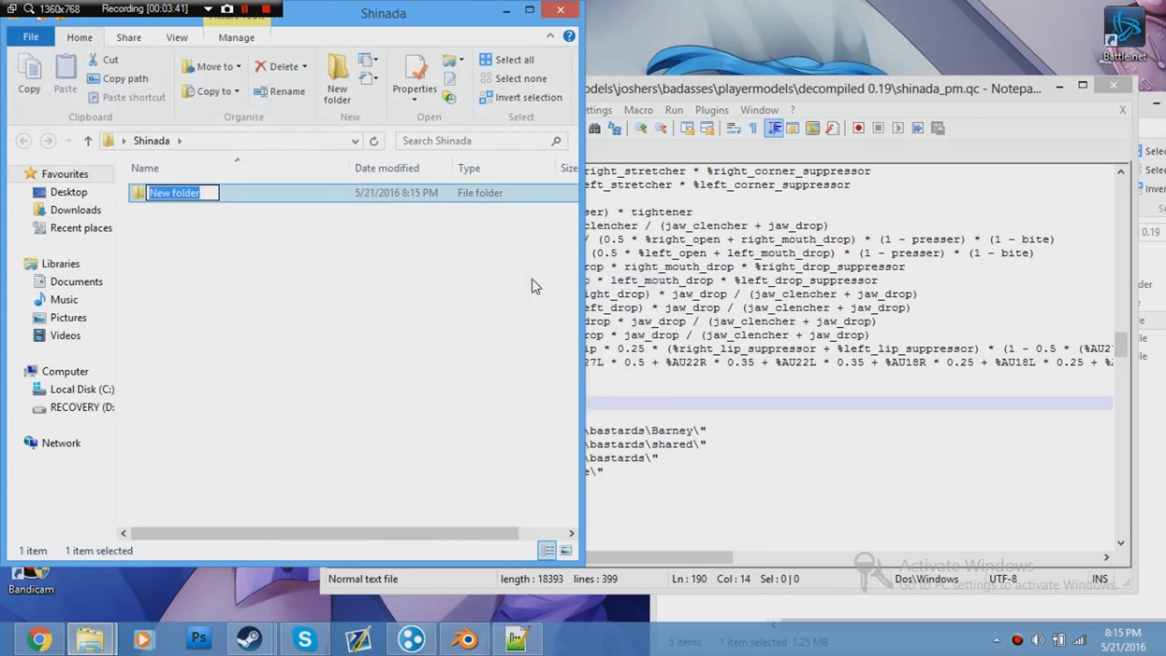
{"action": "type", "text": "lua"}
- Create a folder named autorun and move it into the lua folder
{"action": "right_click", "coordinate": [404, 278]}
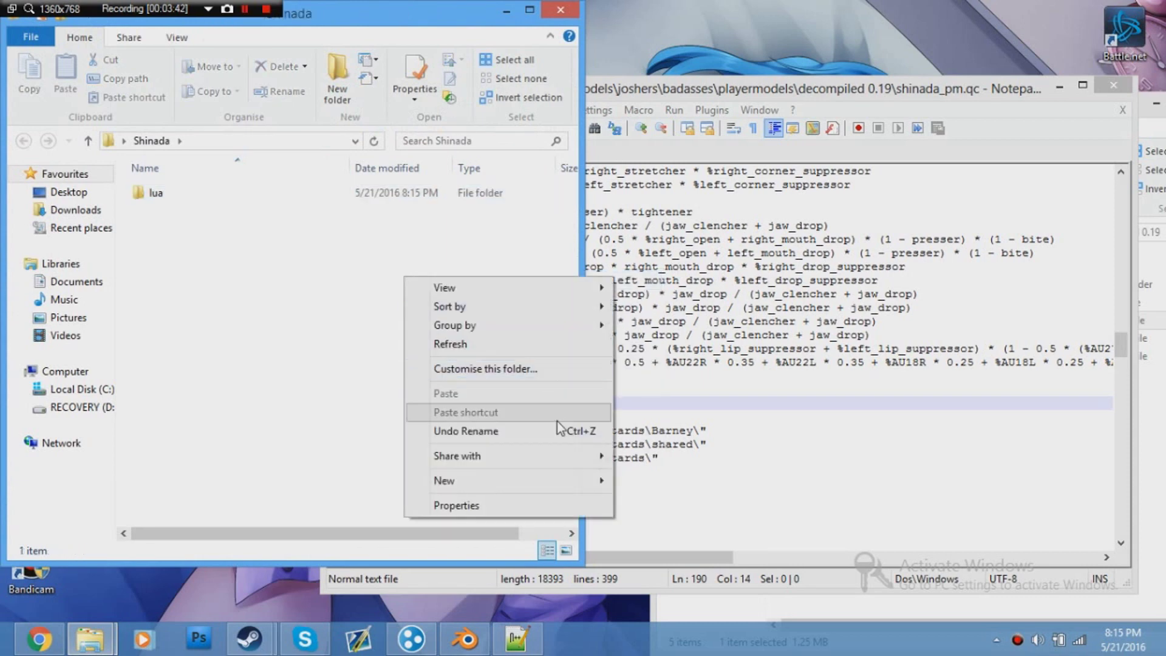
{"action": "mouse_move", "coordinate": [539, 483]}
{"action": "left_click", "coordinate": [692, 271]}
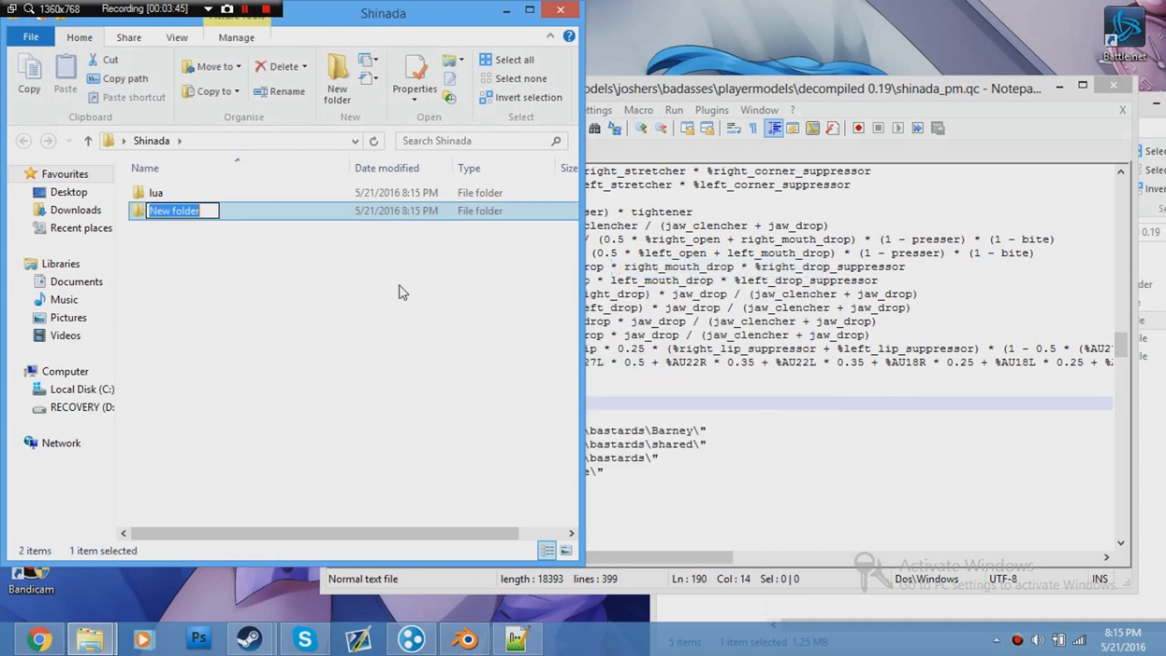
{"action": "type", "text": "autorun"}
{"action": "key", "text": "Return"}
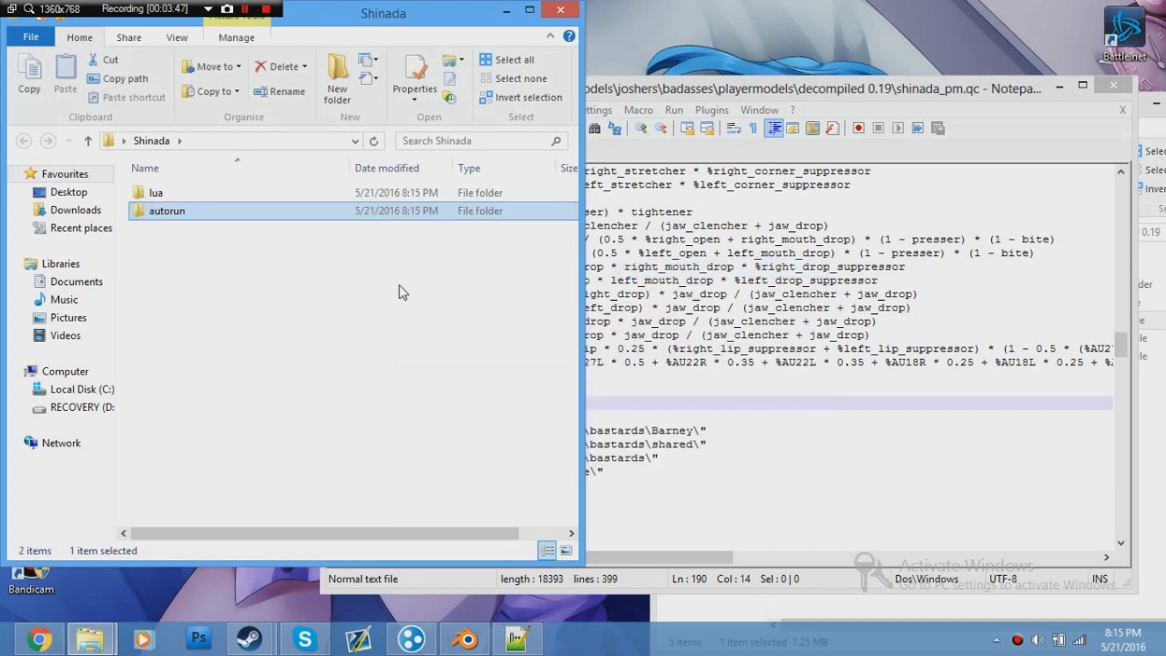
{"action": "left_click_drag", "start_coordinate": [166, 209], "coordinate": [188, 192]}
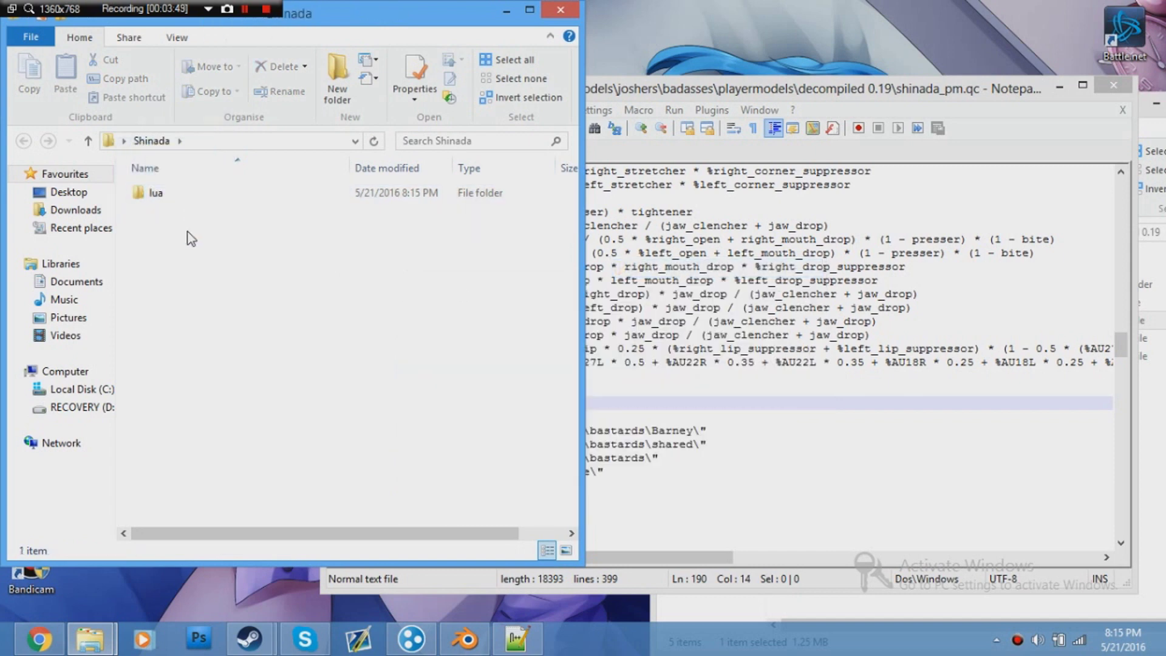
- Create a folder named materials in the Shinada folder and open it
{"action": "right_click", "coordinate": [188, 231]}
{"action": "mouse_move", "coordinate": [364, 434]}
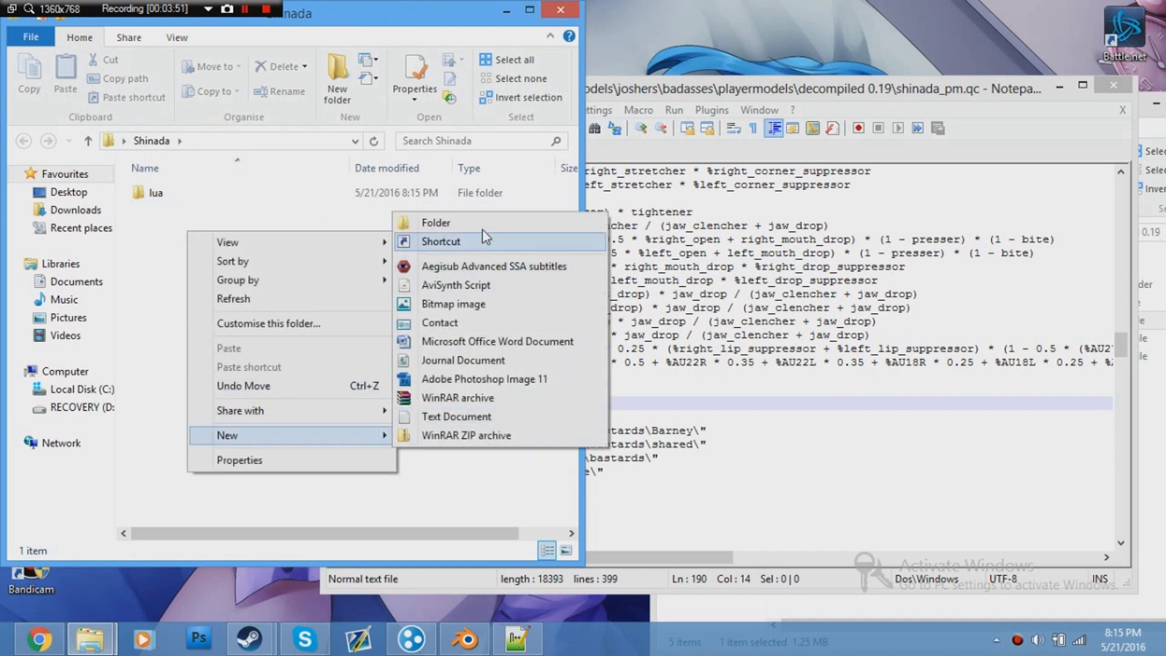
{"action": "left_click", "coordinate": [473, 215]}
{"action": "type", "text": "ma"}
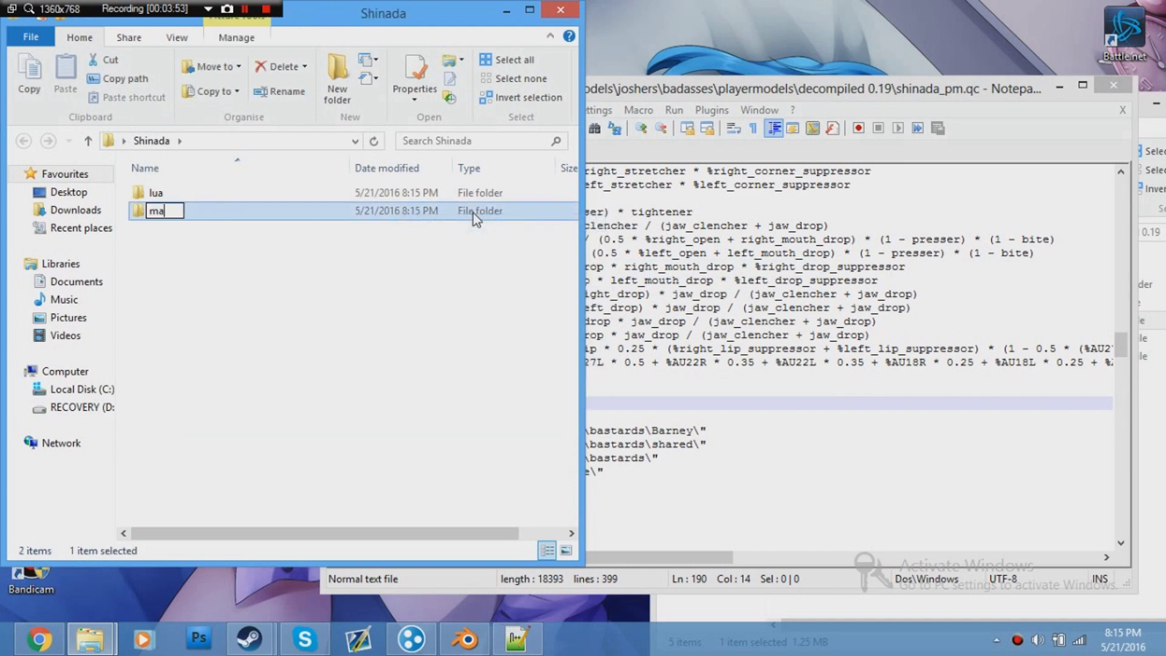
{"action": "type", "text": "terials"}
{"action": "key", "text": "Return"}
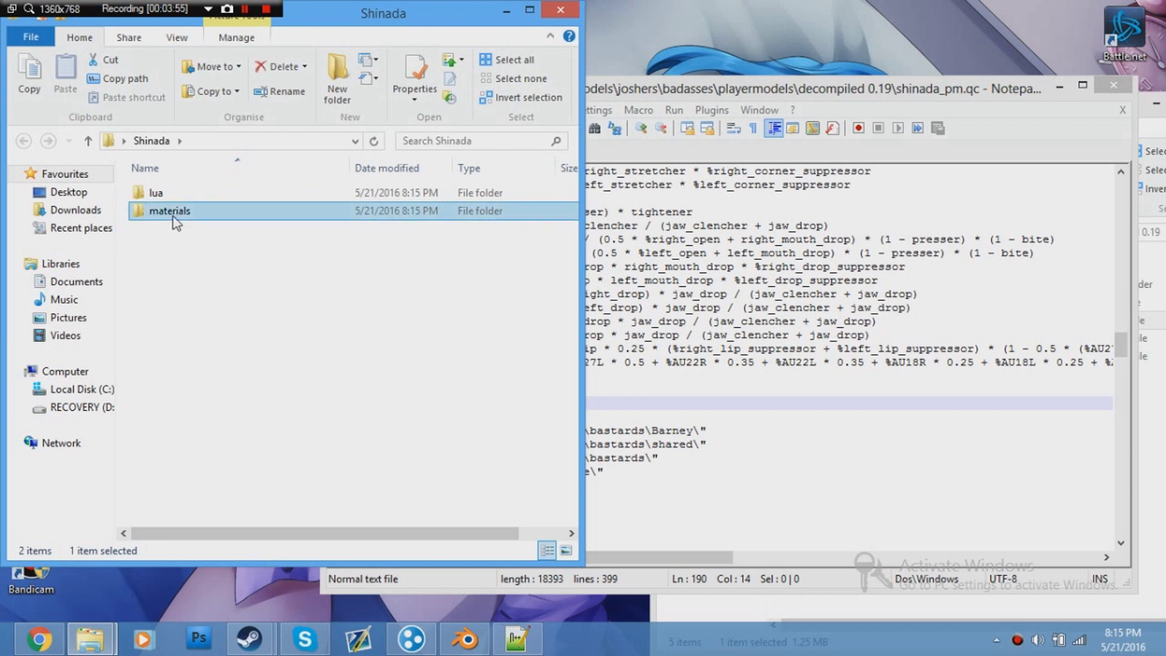
{"action": "double_click", "coordinate": [173, 218]}
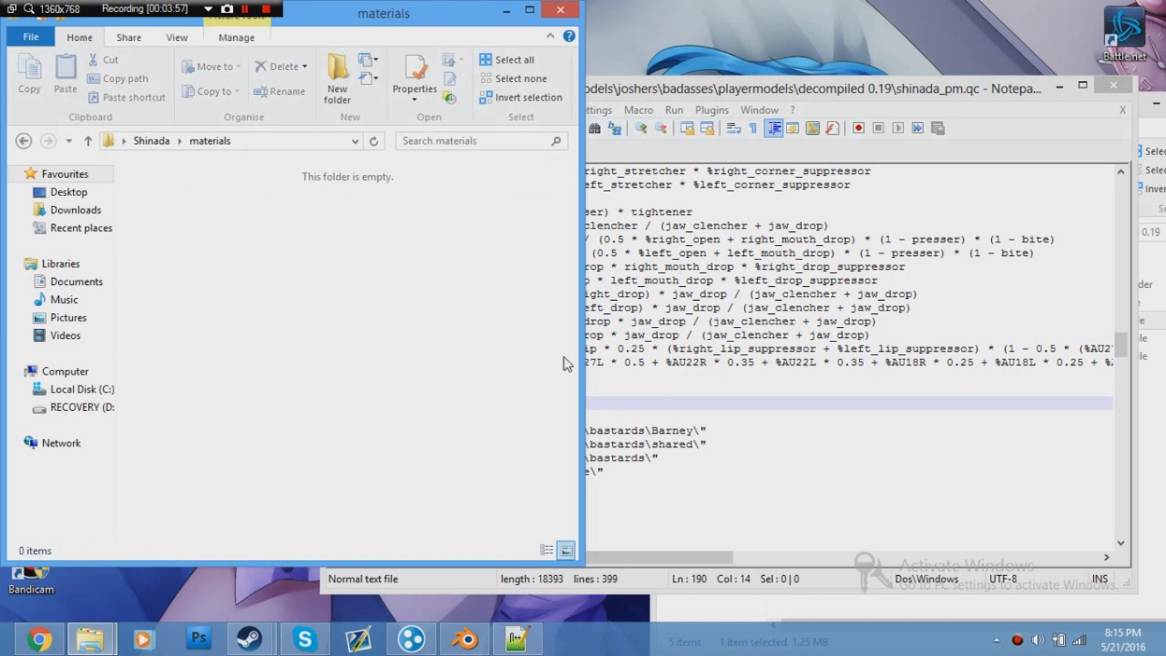
- Replace Characters with shinada in the first $cdmaterials path of the QC file
{"action": "left_click", "coordinate": [645, 389]}
{"action": "left_click_drag", "start_coordinate": [584, 430], "coordinate": [515, 430]}
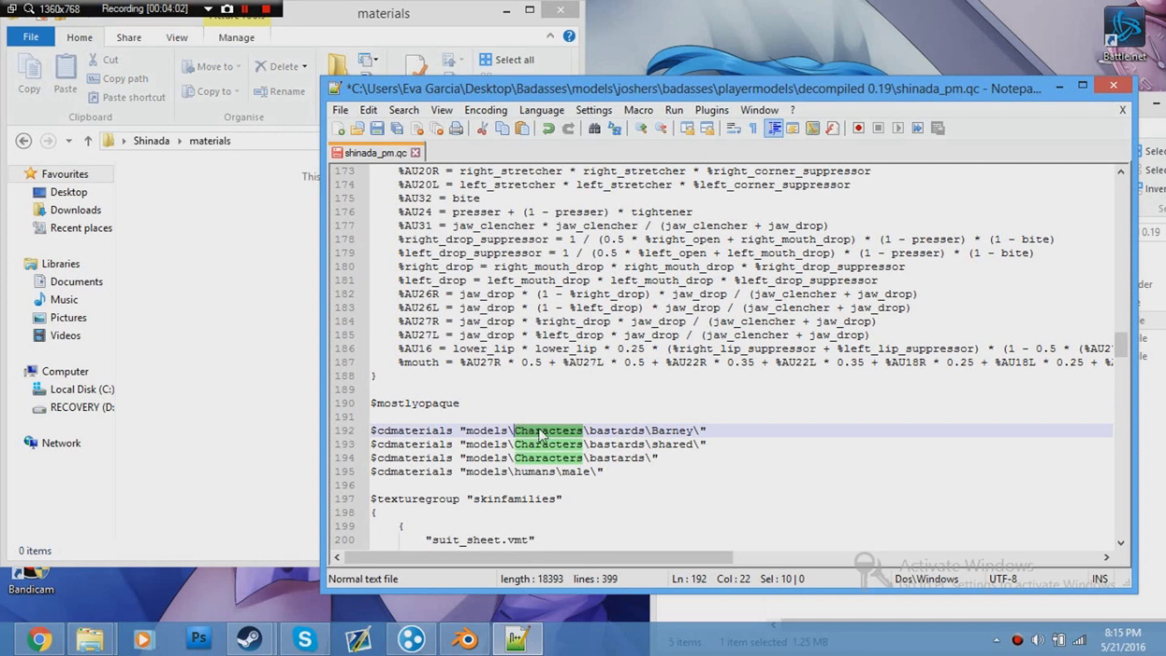
{"action": "key", "text": "Delete"}
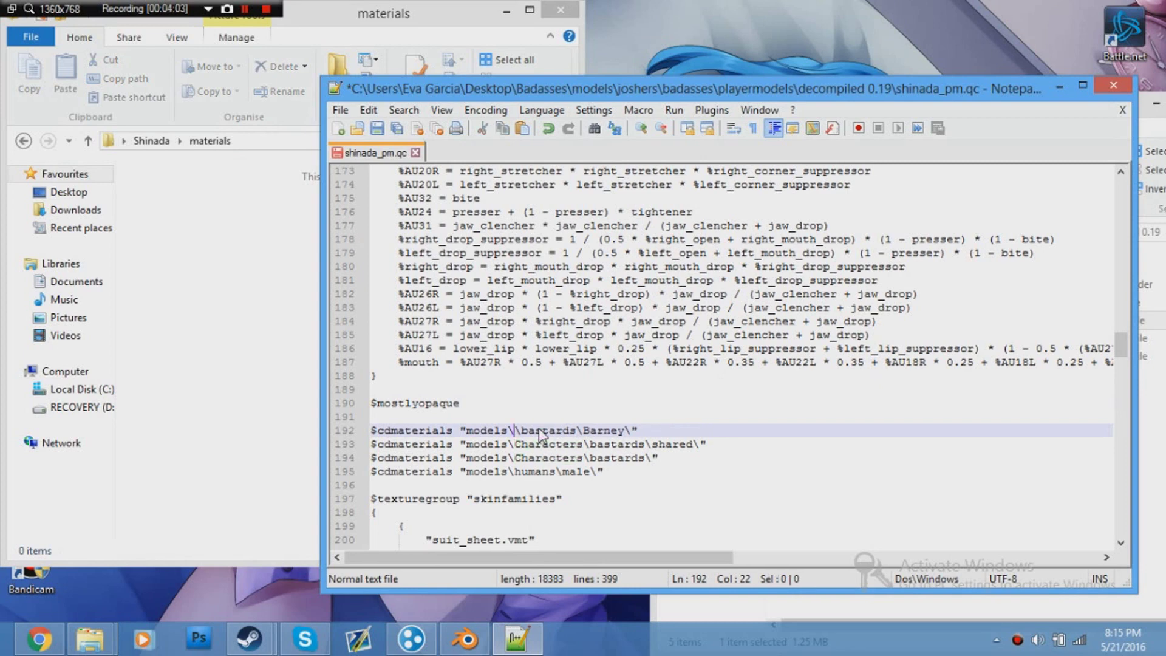
{"action": "type", "text": "shinada"}
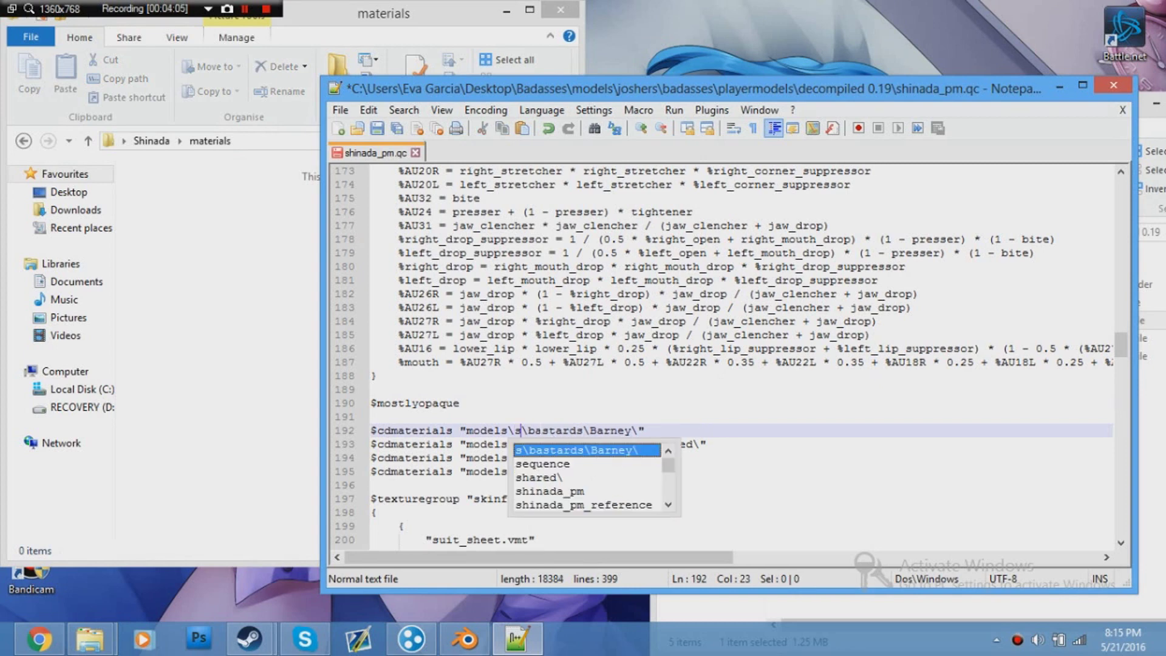
{"action": "left_click", "coordinate": [541, 430]}
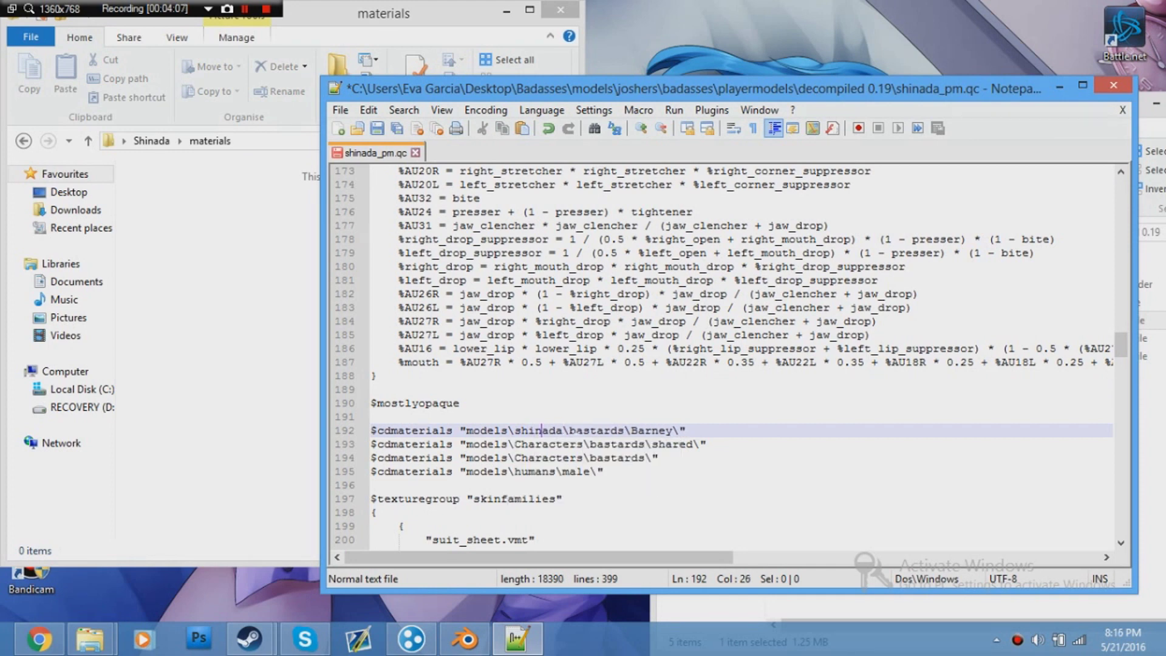
- Delete the two Characters\bastards $cdmaterials lines and shorten the first $cdmaterials path to "models\shinada\"
{"action": "left_click_drag", "start_coordinate": [563, 430], "coordinate": [521, 444]}
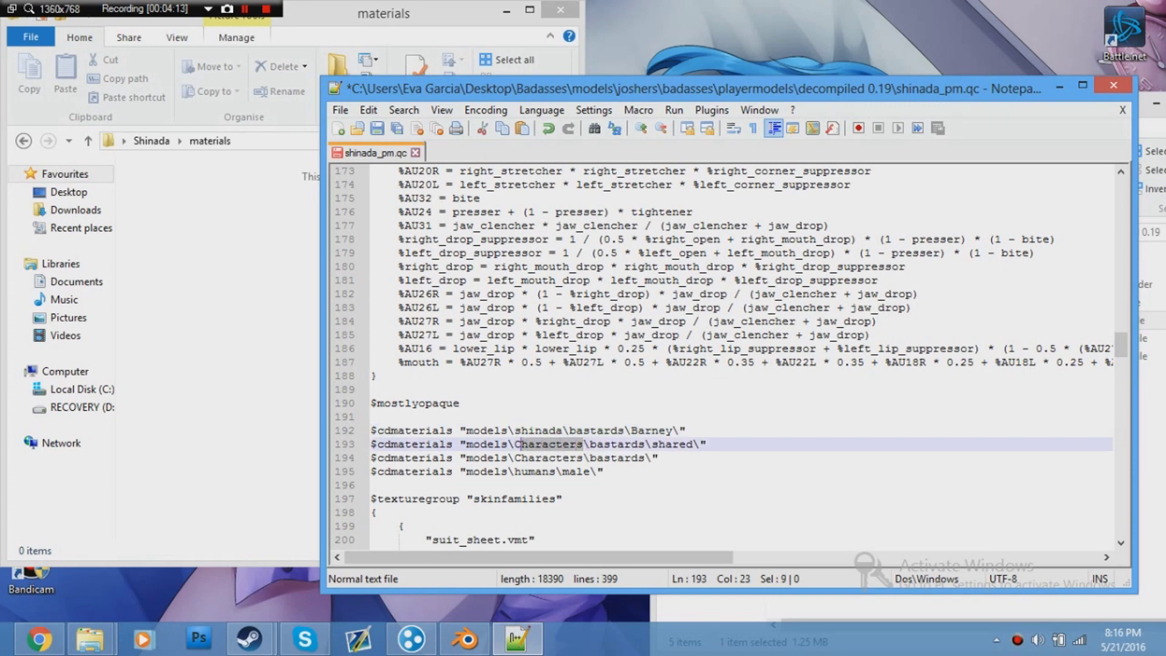
{"action": "left_click_drag", "start_coordinate": [606, 471], "coordinate": [585, 485]}
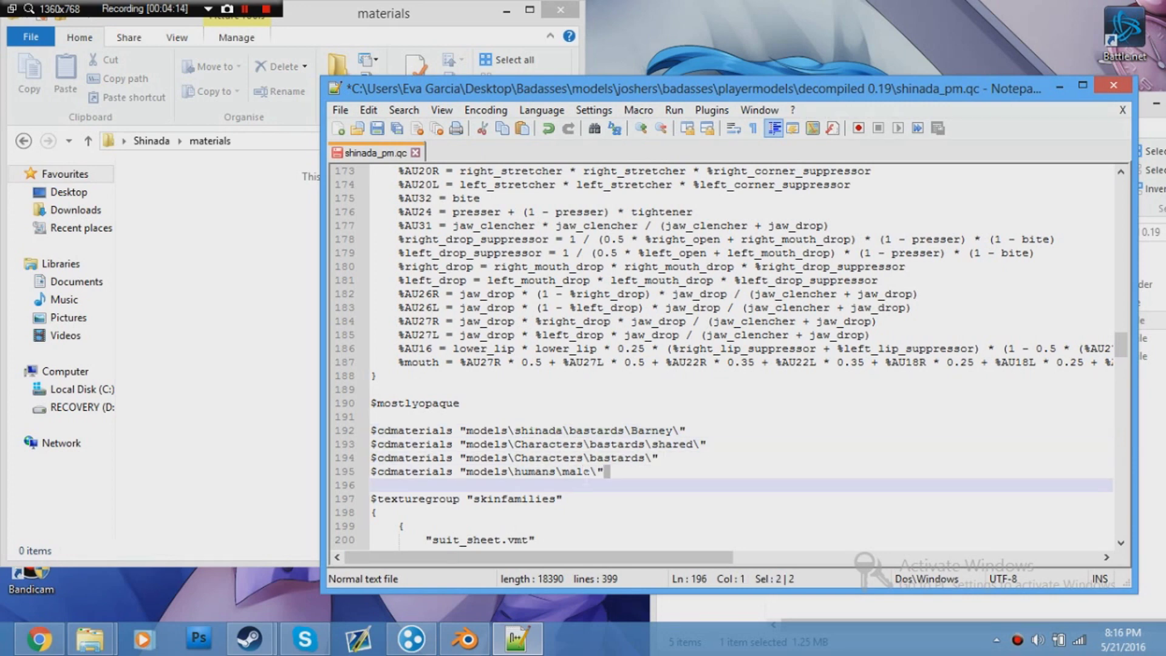
{"action": "left_click", "coordinate": [604, 471]}
{"action": "left_click_drag", "start_coordinate": [658, 457], "coordinate": [371, 444]}
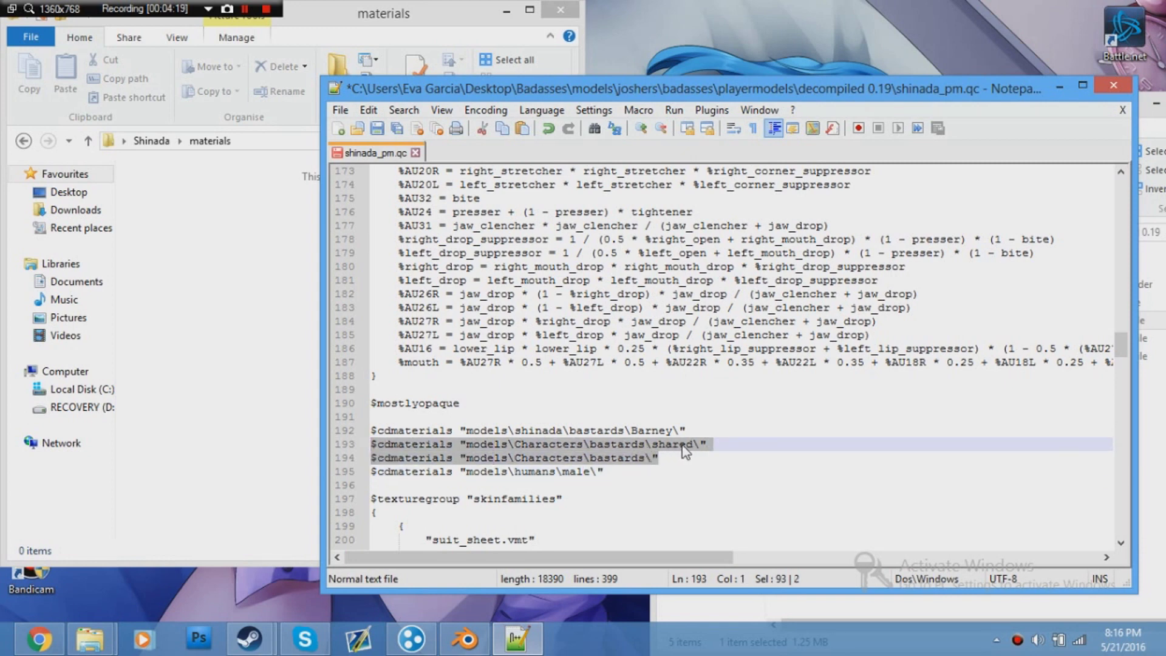
{"action": "key", "text": "Delete"}
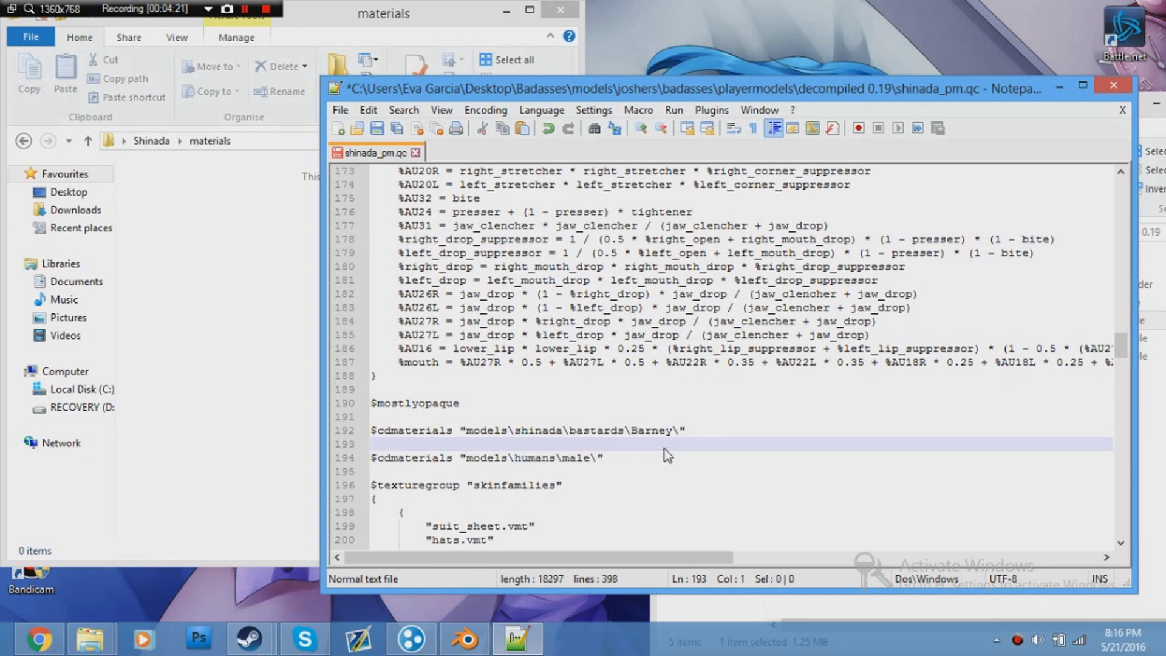
{"action": "key", "text": "BackSpace"}
{"action": "left_click_drag", "start_coordinate": [680, 430], "coordinate": [569, 430]}
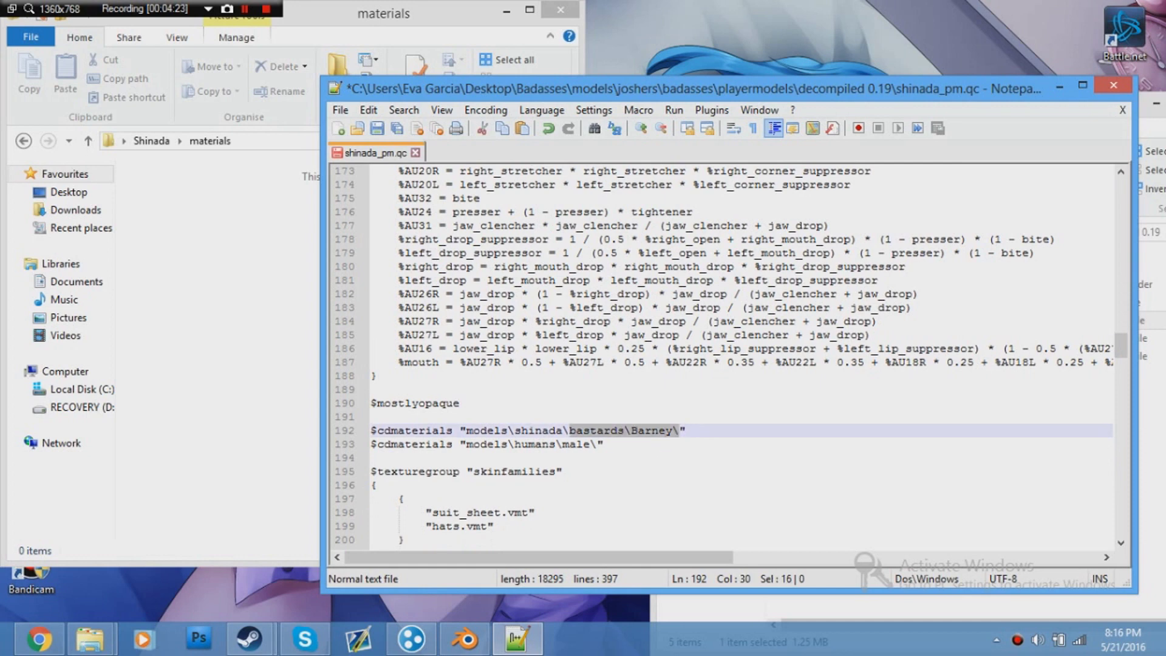
{"action": "key", "text": "Delete"}
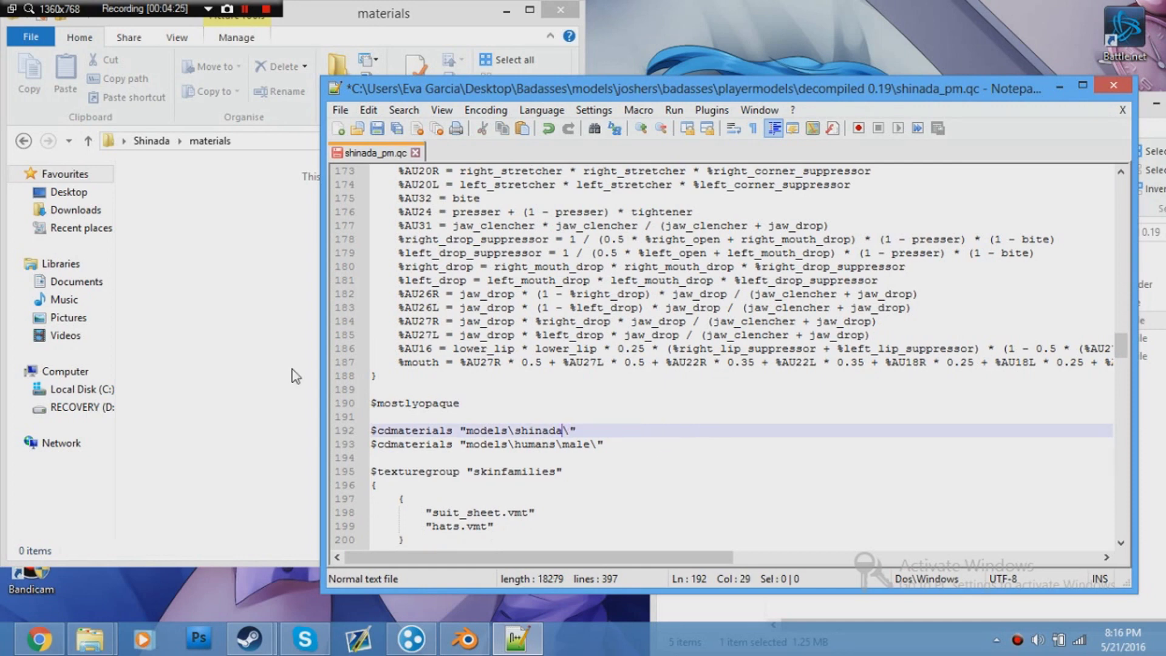
- Create a folder named shinada inside the materials folder and open it
{"action": "left_click", "coordinate": [238, 375]}
{"action": "right_click", "coordinate": [238, 376]}
{"action": "mouse_move", "coordinate": [367, 573]}
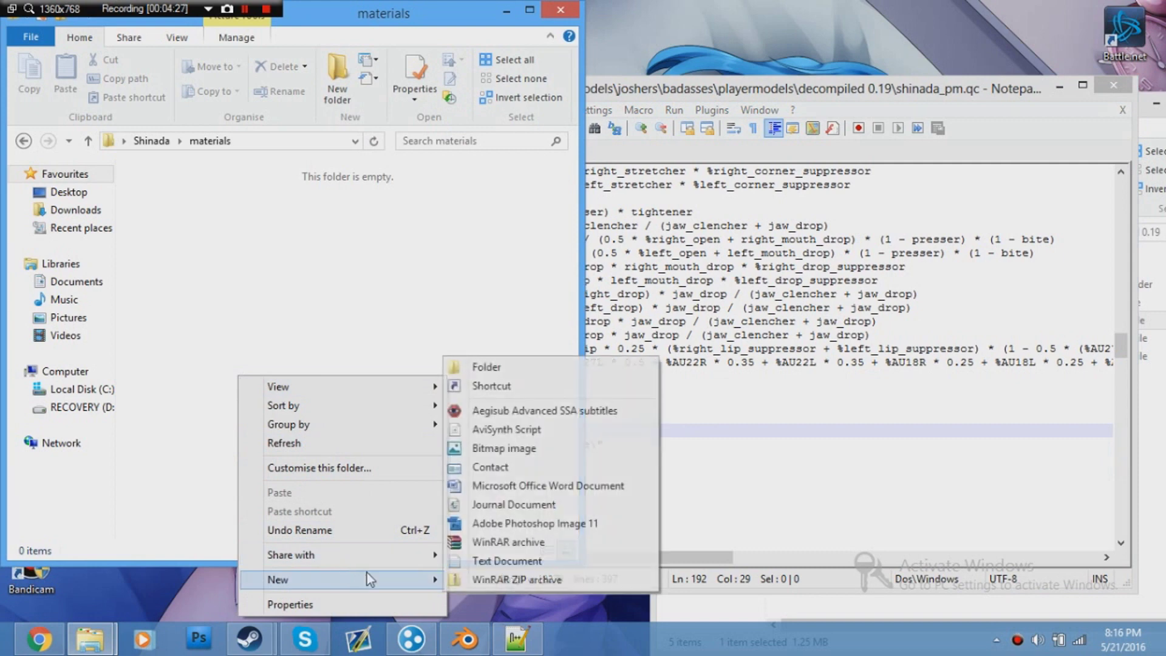
{"action": "left_click", "coordinate": [485, 366]}
{"action": "type", "text": "shinada"}
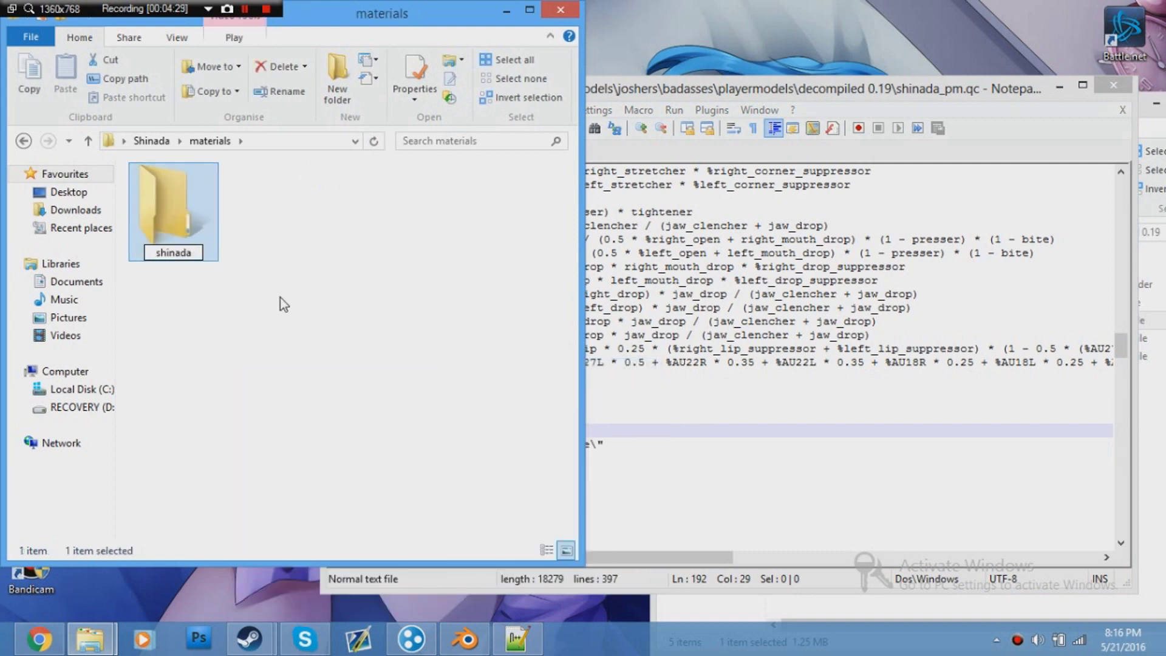
{"action": "key", "text": "Return"}
{"action": "double_click", "coordinate": [181, 202]}
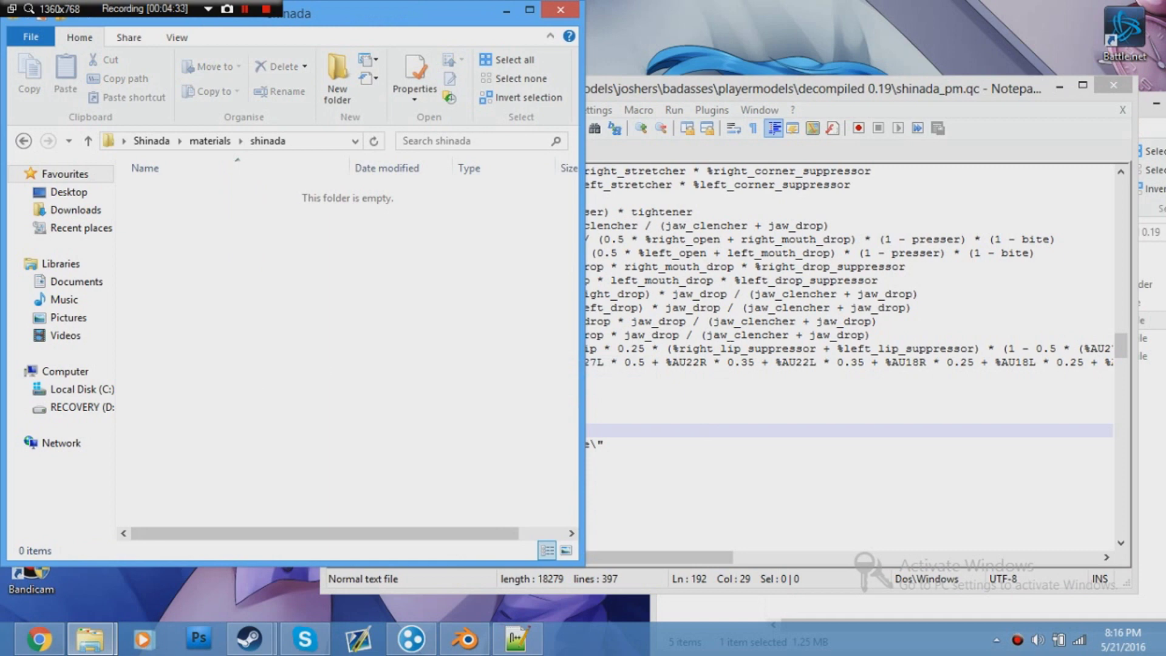
{"action": "left_click", "coordinate": [725, 335]}
{"action": "scroll", "coordinate": [725, 335], "scroll_direction": "down", "scroll_amount": 5}
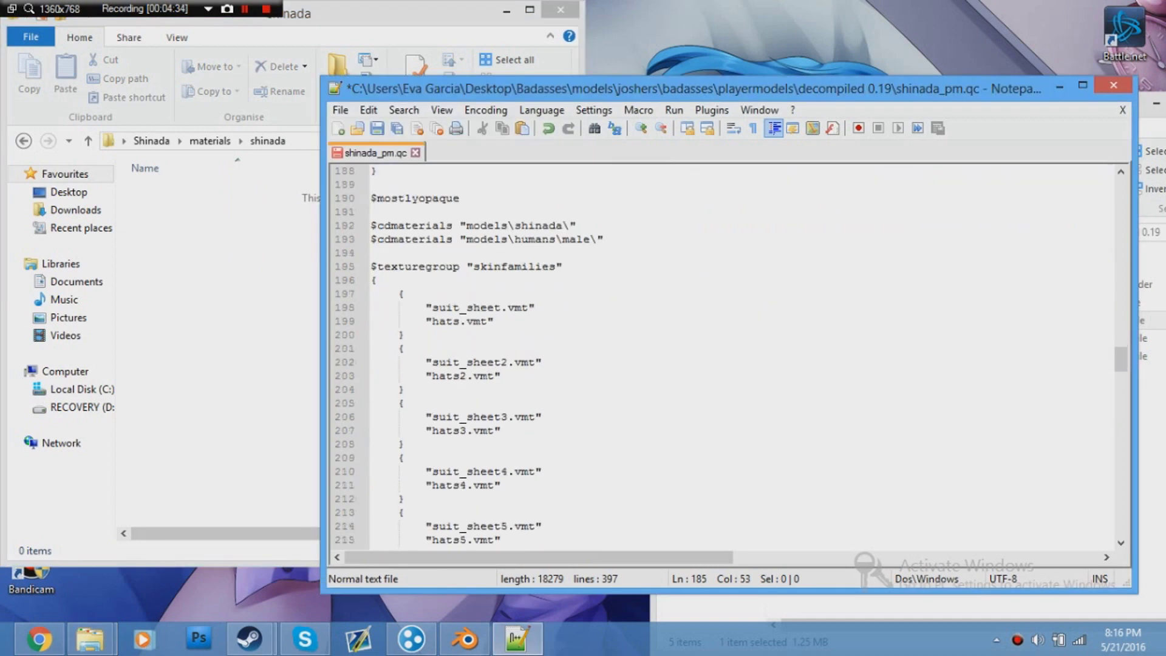
{"action": "left_click", "coordinate": [383, 266]}
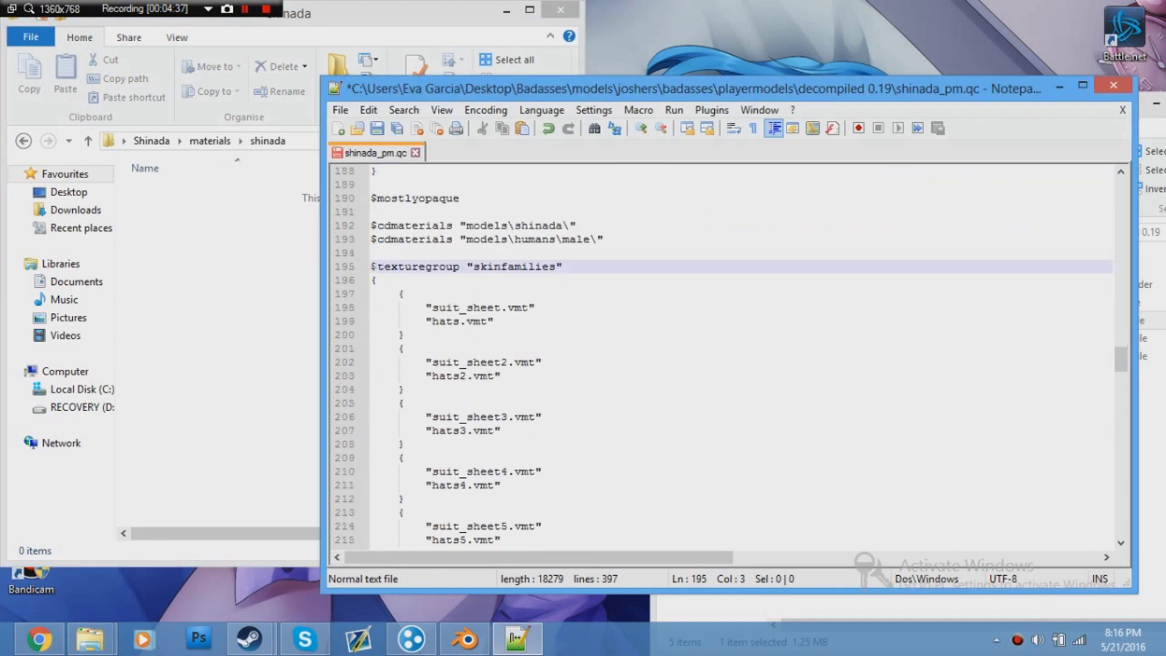
{"action": "left_click_drag", "start_coordinate": [382, 265], "coordinate": [405, 307]}
{"action": "key", "text": "Delete"}
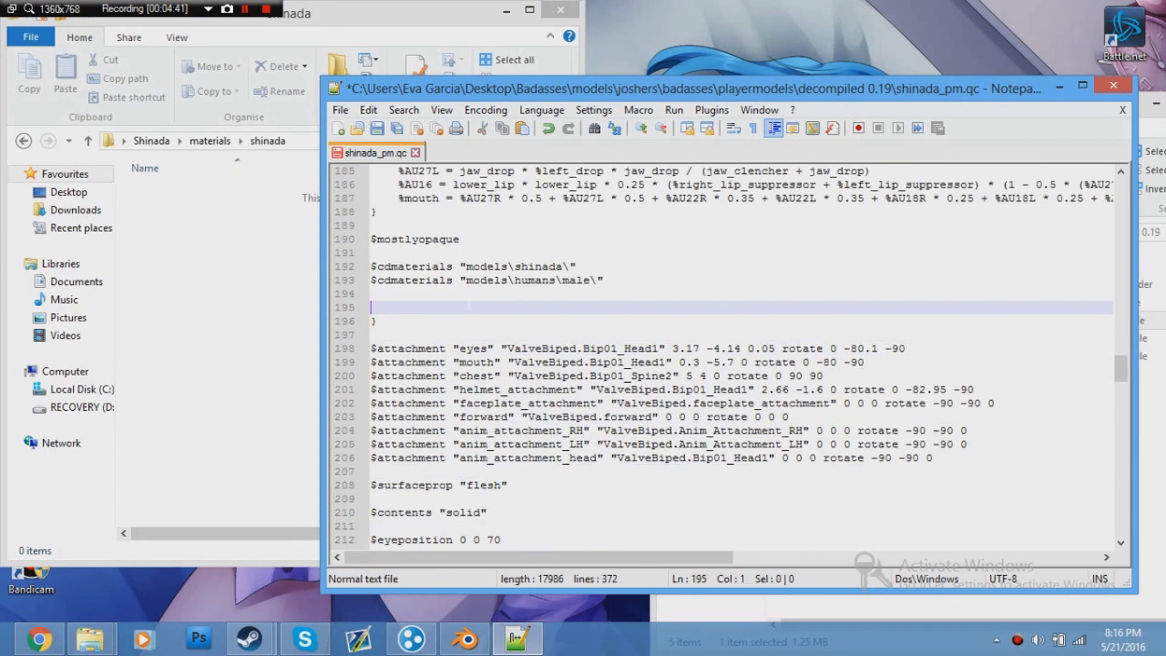
{"action": "key", "text": "BackSpace"}
{"action": "left_click", "coordinate": [493, 348]}
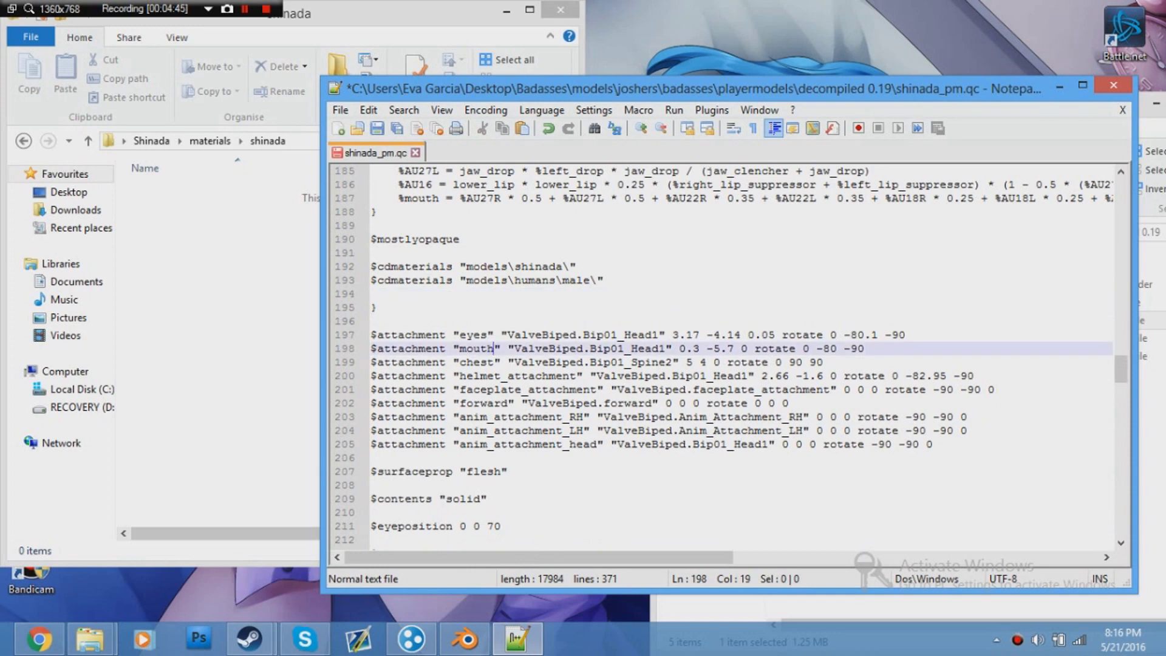
{"action": "key", "text": "ctrl+z"}
{"action": "key", "text": "ctrl+z"}
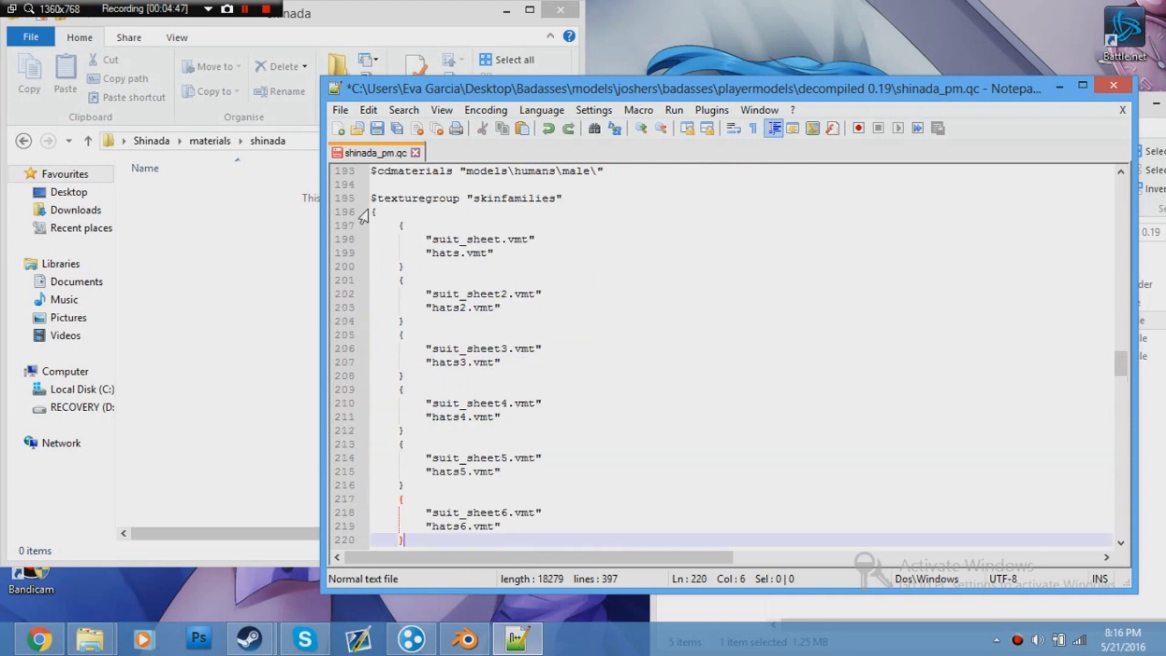
- Delete the $texturegroup "skinfamilies" header and all its suit_sheet and hats entries from the QC, plus one leftover blank line
{"action": "left_click", "coordinate": [363, 198]}
{"action": "left_click_drag", "start_coordinate": [372, 198], "coordinate": [376, 334]}
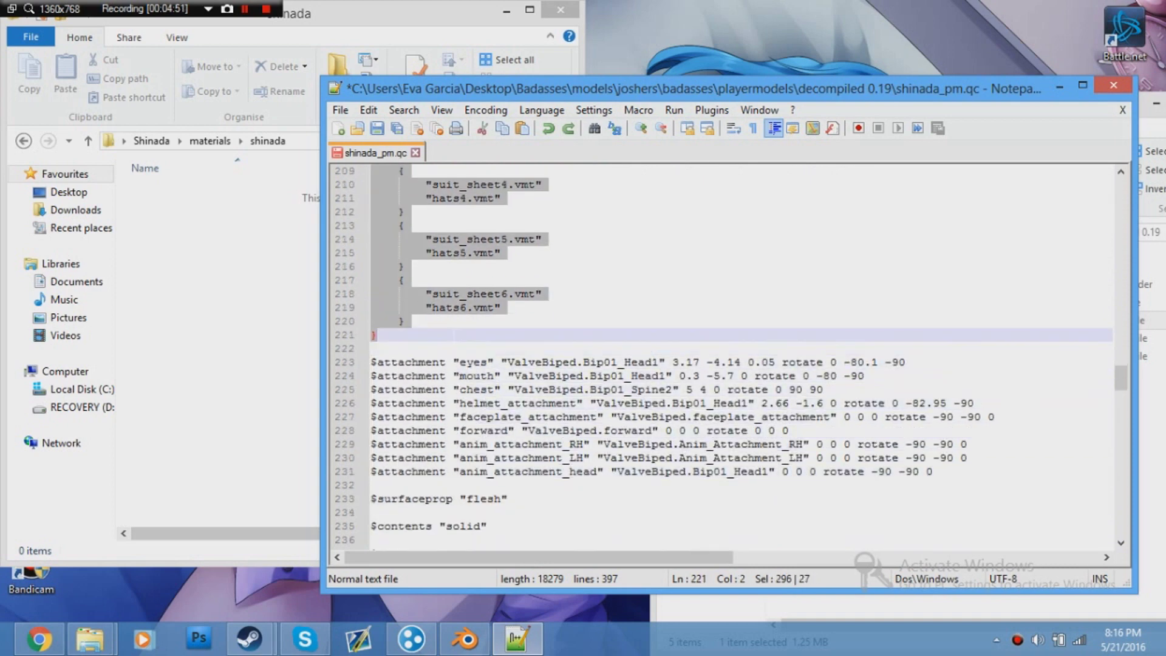
{"action": "key", "text": "Delete"}
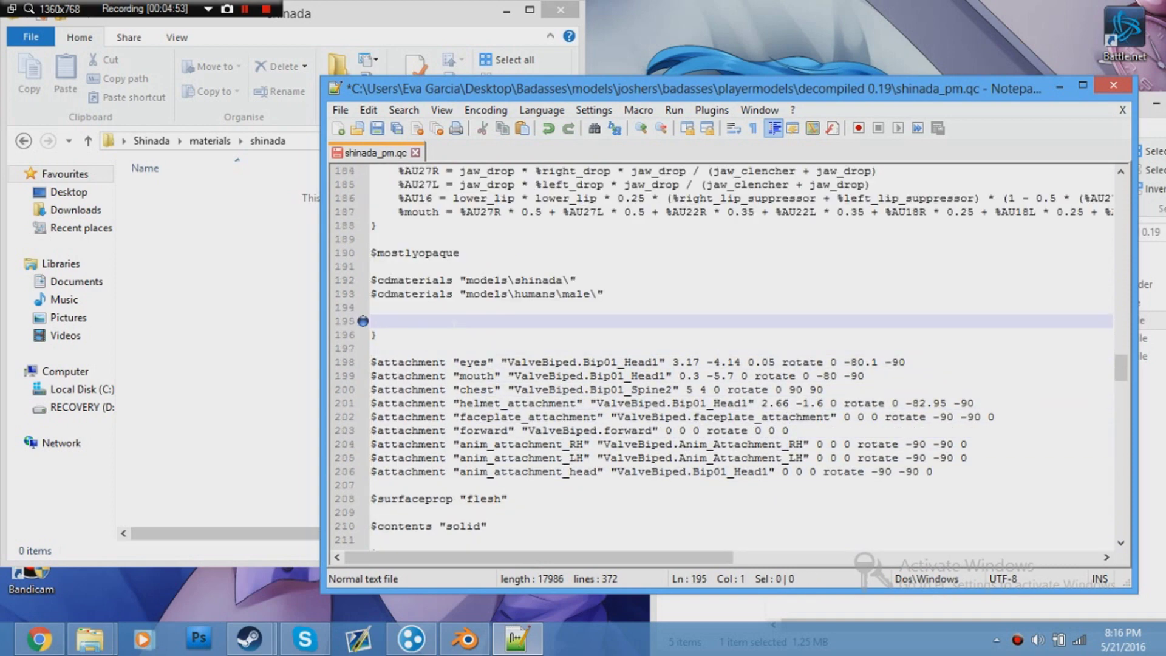
{"action": "key", "text": "BackSpace"}
{"action": "left_click", "coordinate": [404, 348]}
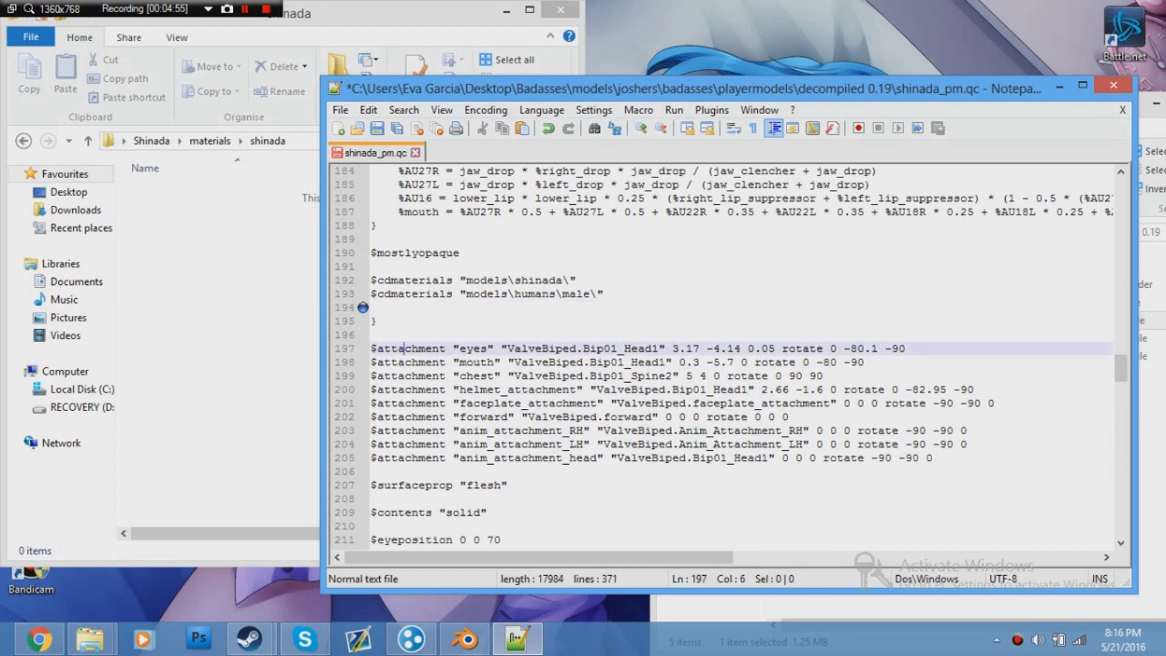
- Minimize the shinada folder window, move the QC editor beside the decompiled 0.19 folder, and copy the shinada_pm_anims folder's name
{"action": "scroll", "coordinate": [404, 347], "scroll_direction": "down", "scroll_amount": 14}
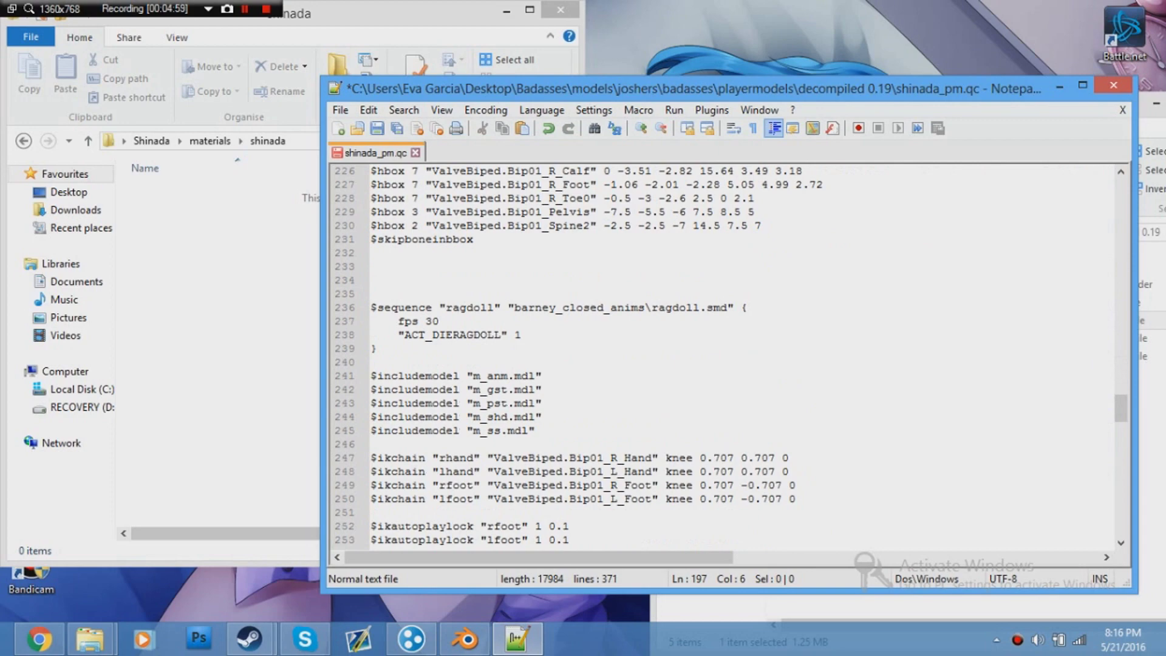
{"action": "left_click", "coordinate": [507, 11]}
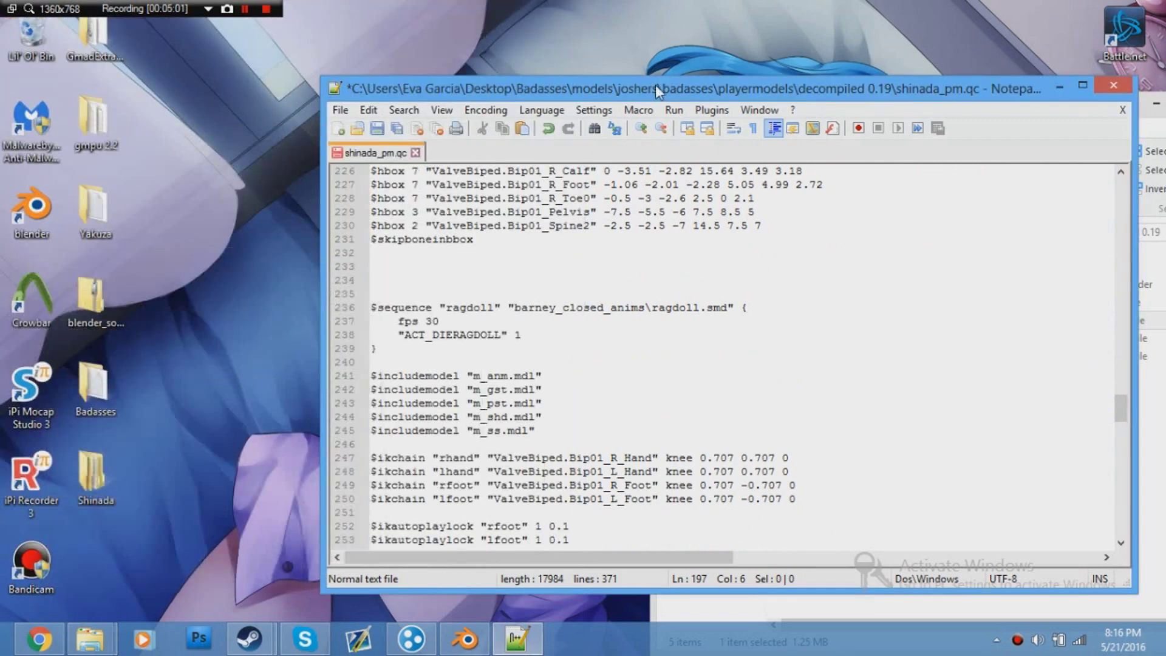
{"action": "left_click_drag", "start_coordinate": [654, 85], "coordinate": [417, 84]}
{"action": "left_click", "coordinate": [980, 446]}
{"action": "left_click", "coordinate": [835, 284]}
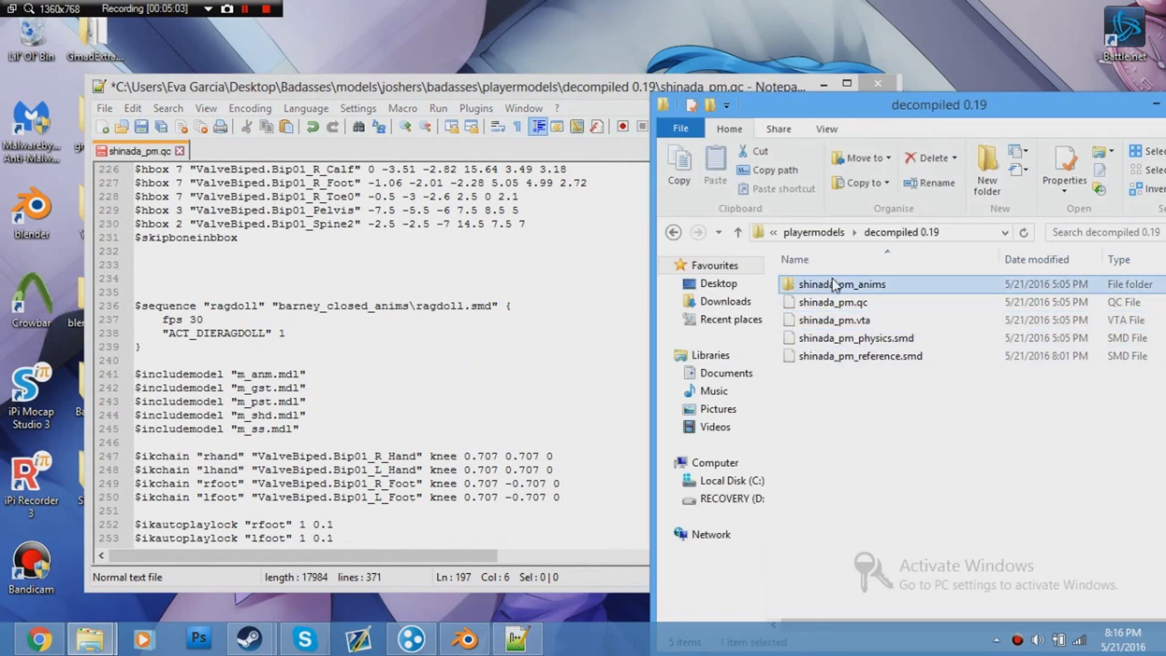
{"action": "left_click", "coordinate": [852, 283]}
{"action": "key", "text": "ctrl+c"}
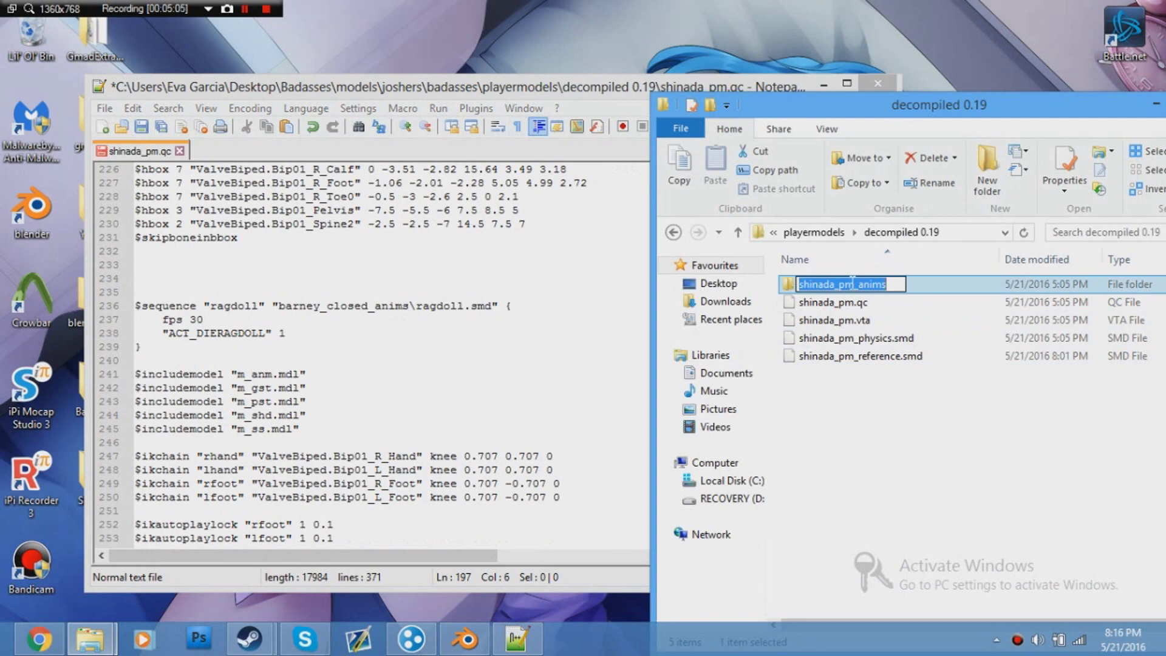
- Replace barney_closed_anims with the copied name shinada_pm_anims in the "ragdoll" $sequence path
{"action": "left_click", "coordinate": [513, 306]}
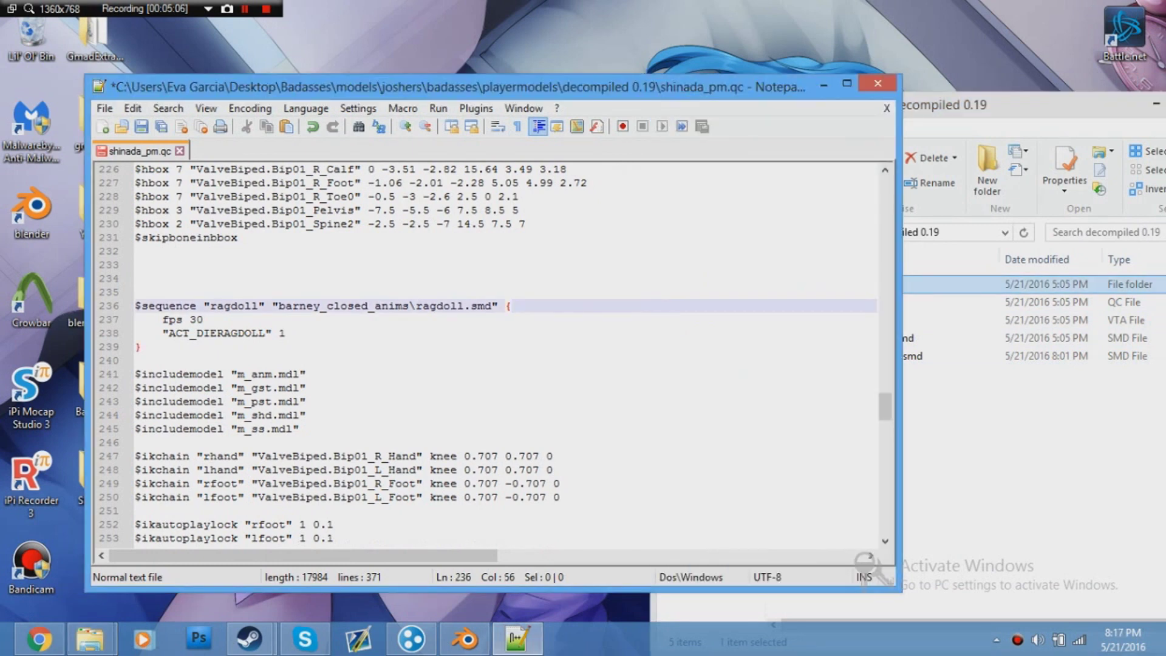
{"action": "left_click_drag", "start_coordinate": [409, 306], "coordinate": [279, 306]}
{"action": "key", "text": "ctrl+v"}
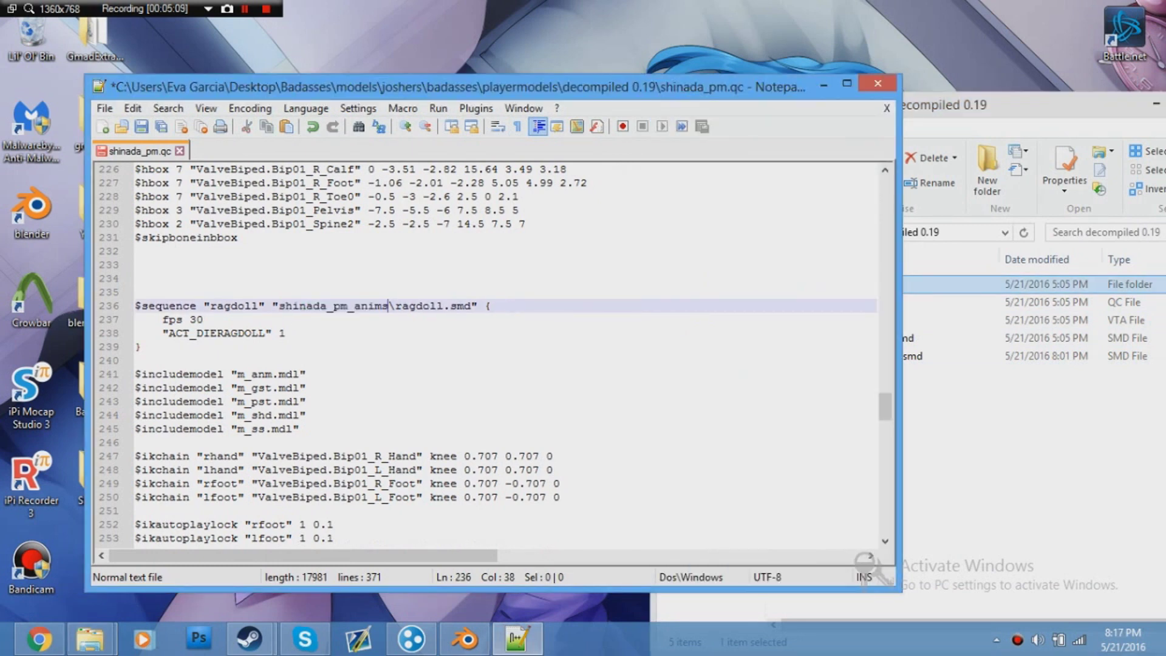
{"action": "left_click", "coordinate": [134, 360]}
- Replace barney_closed_physics in the QC's $collisionjoints line with the name shinada_pm_physics, copied from the file in the decompiled 0.19 folder
{"action": "scroll", "coordinate": [485, 355], "scroll_direction": "down", "scroll_amount": 4}
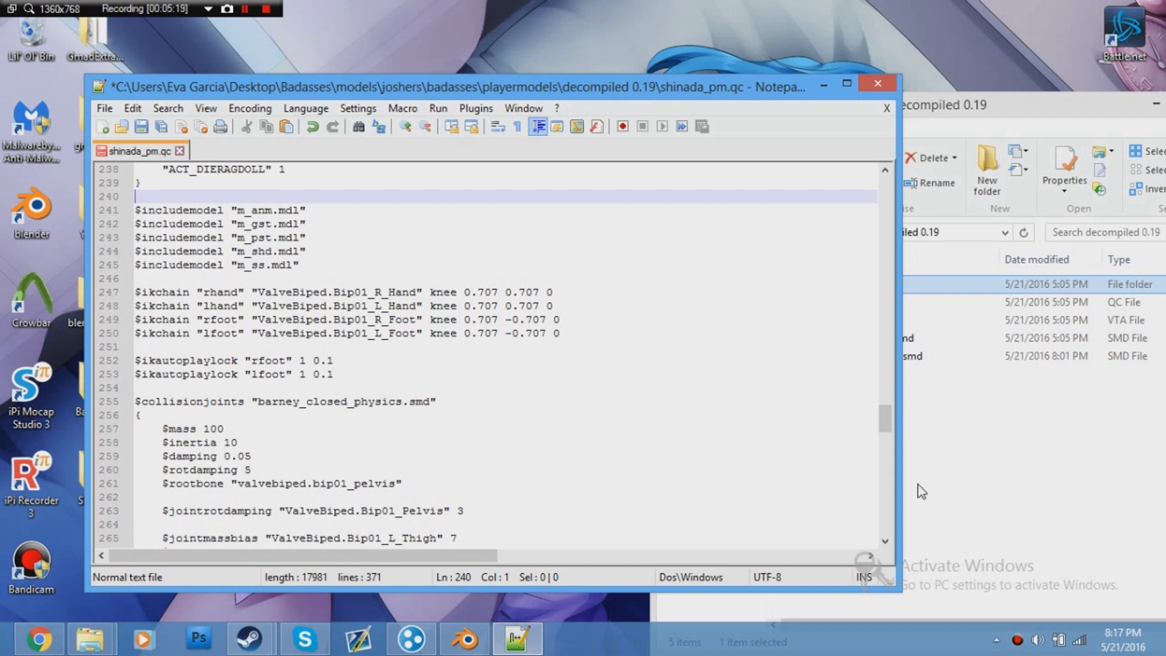
{"action": "left_click", "coordinate": [934, 481]}
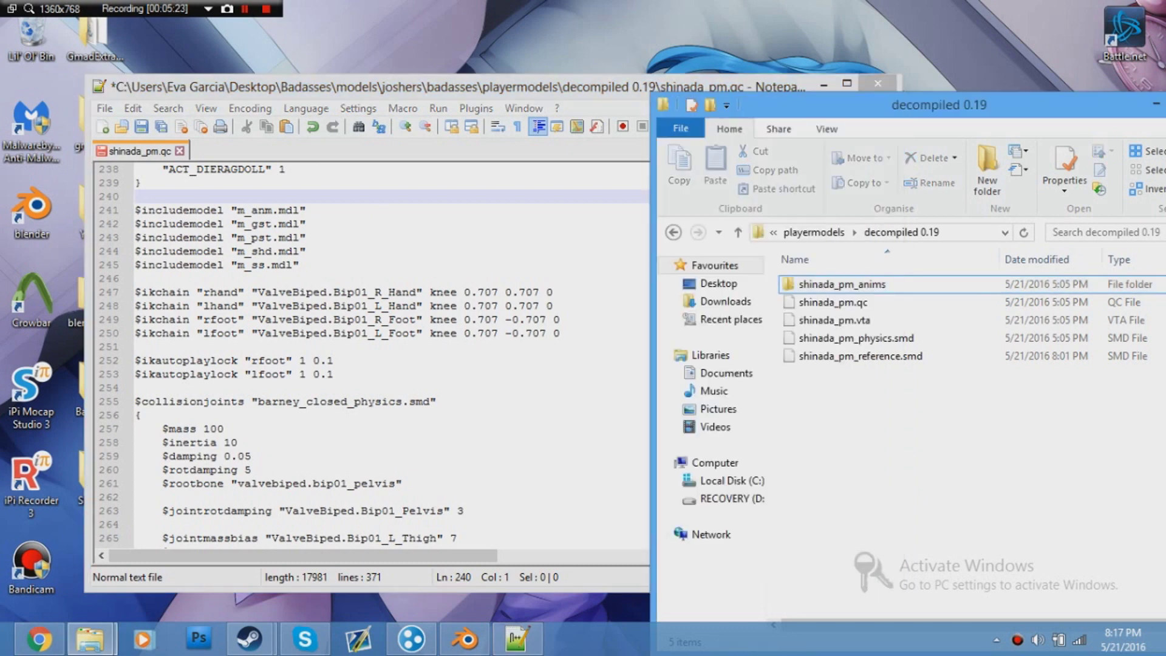
{"action": "left_click", "coordinate": [850, 338]}
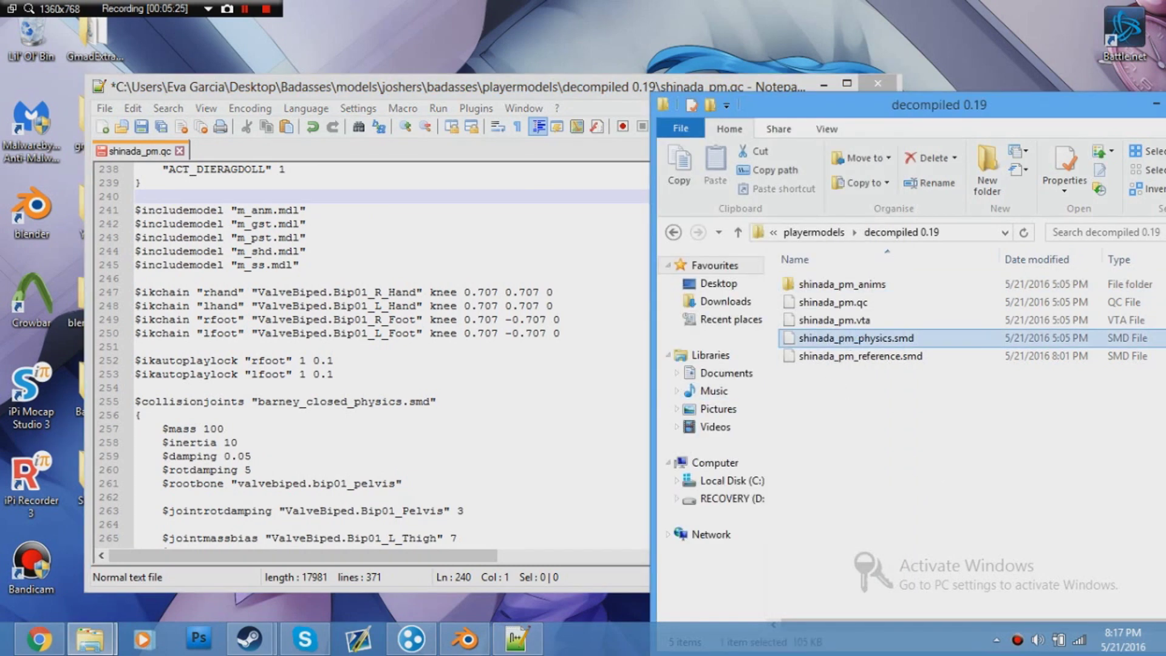
{"action": "double_click", "coordinate": [897, 342]}
{"action": "key", "text": "ctrl+c"}
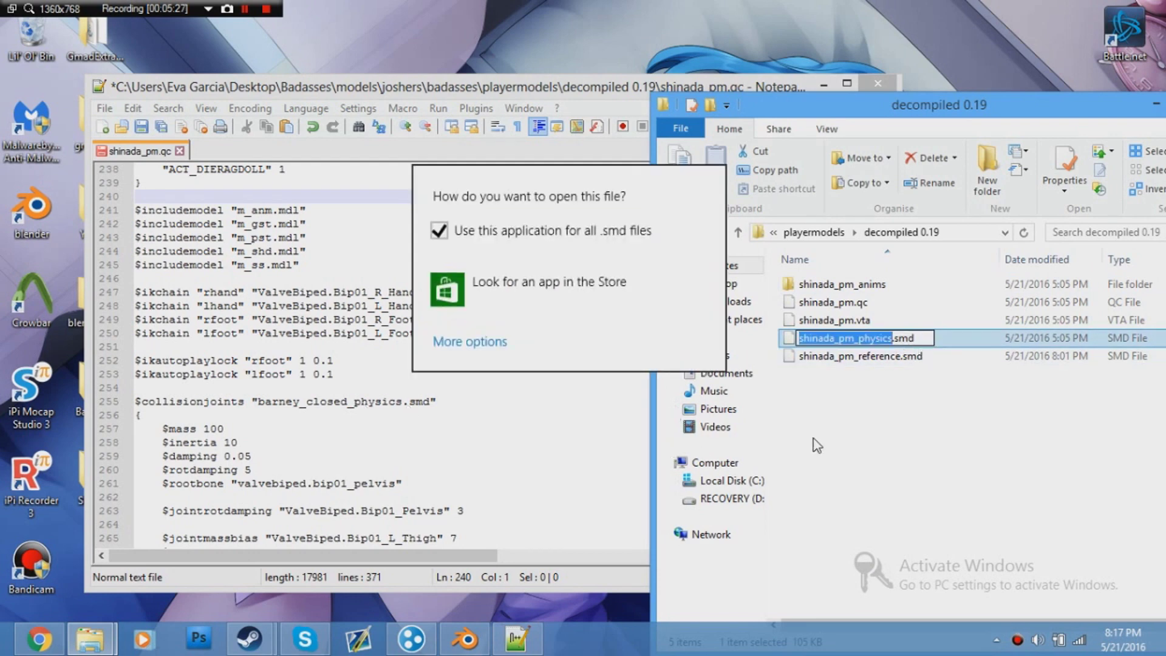
{"action": "left_click", "coordinate": [813, 434]}
{"action": "left_click", "coordinate": [438, 402]}
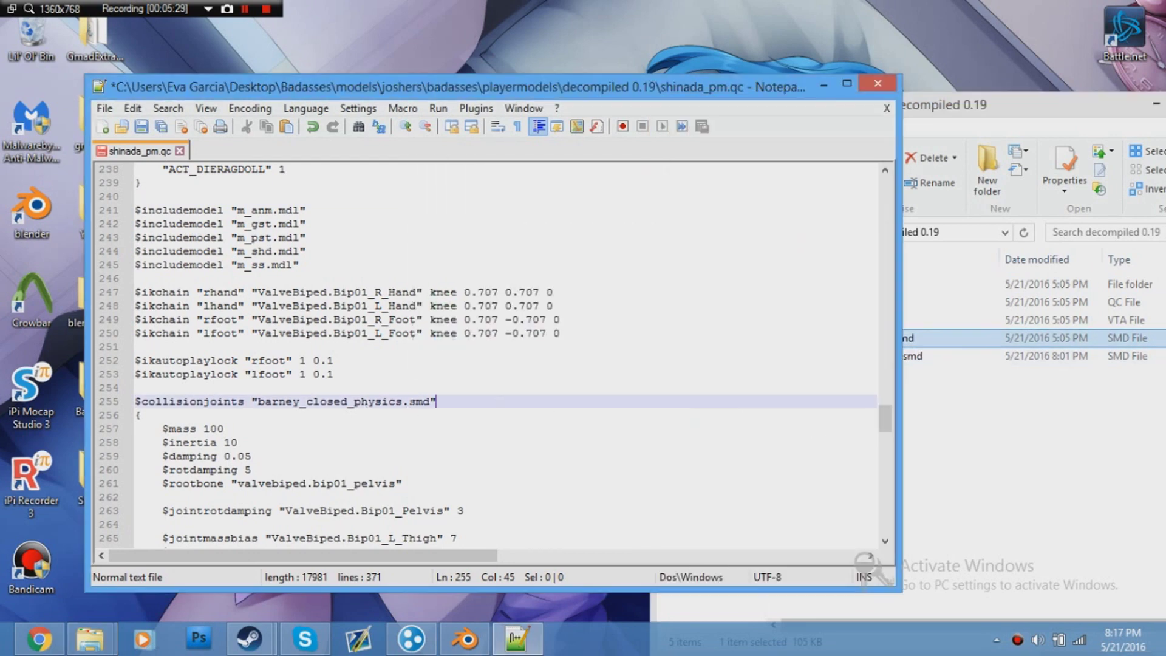
{"action": "left_click_drag", "start_coordinate": [402, 402], "coordinate": [257, 401]}
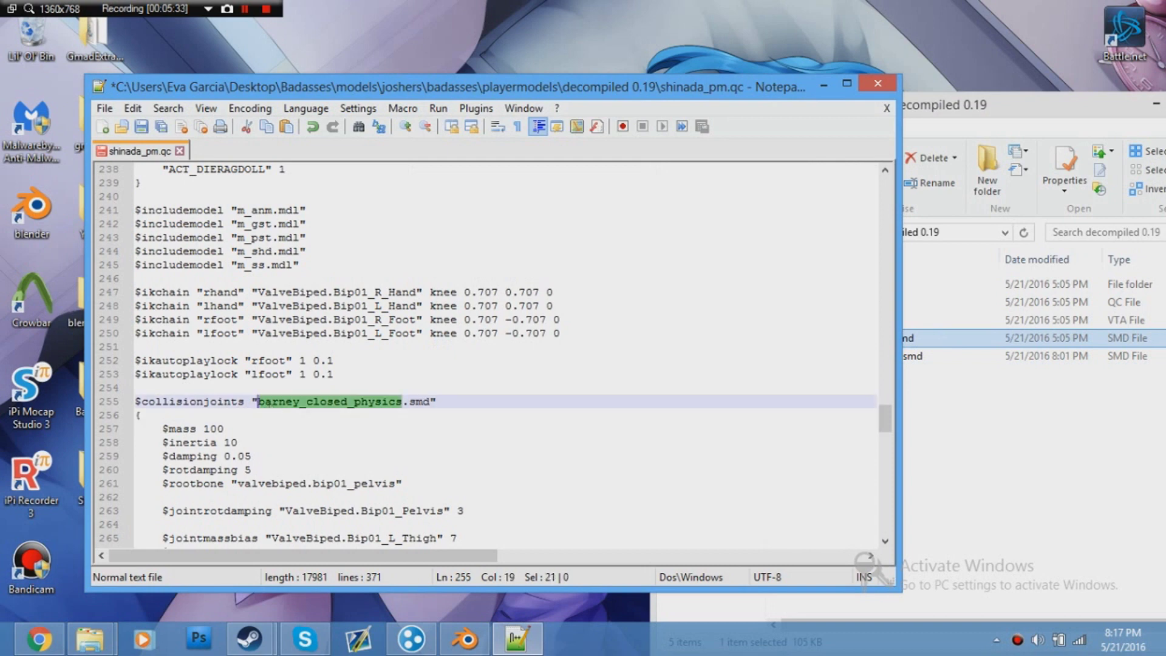
{"action": "key", "text": "ctrl+v"}
{"action": "left_click", "coordinate": [225, 429]}
- Look through the rest of the QC, from the joint constraints and $bonemerge lines back up to the flexcontroller entries
{"action": "scroll", "coordinate": [225, 429], "scroll_direction": "down", "scroll_amount": 4}
{"action": "scroll", "coordinate": [323, 414], "scroll_direction": "down", "scroll_amount": 20}
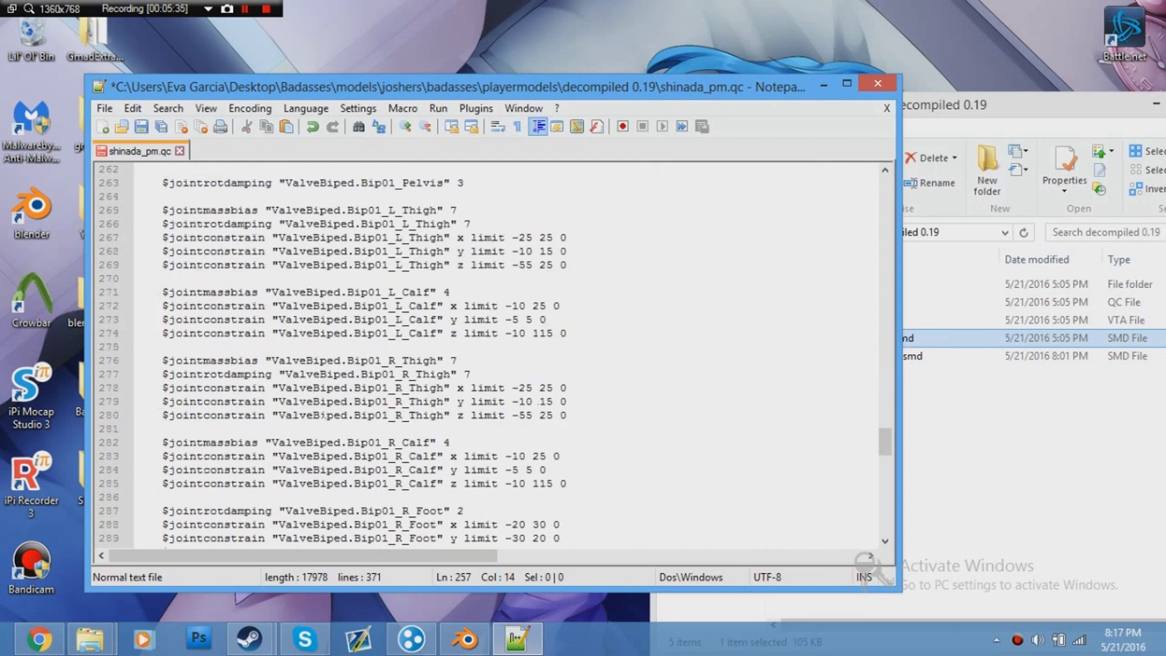
{"action": "scroll", "coordinate": [486, 352], "scroll_direction": "down", "scroll_amount": 5}
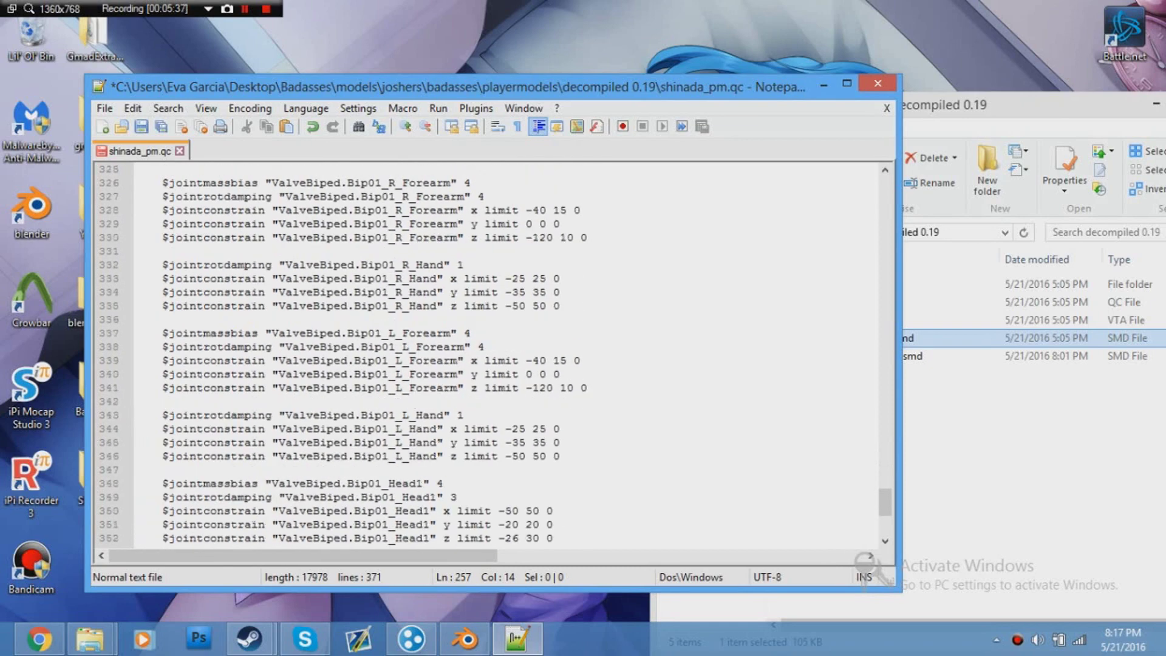
{"action": "scroll", "coordinate": [486, 352], "scroll_direction": "up", "scroll_amount": 20}
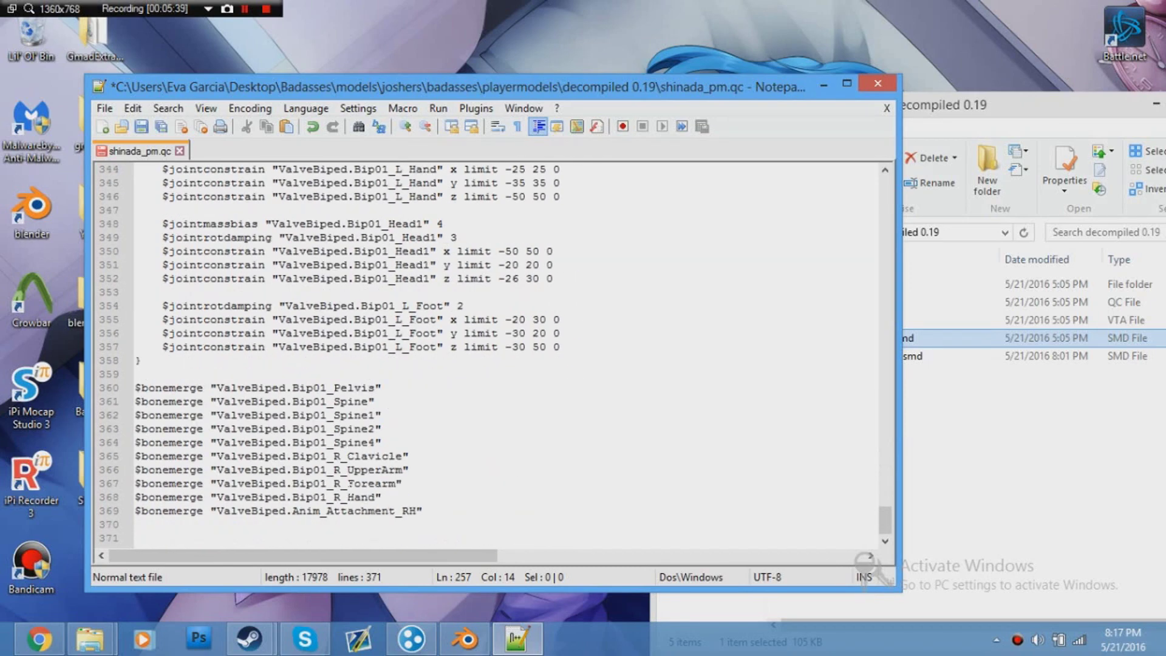
{"action": "scroll", "coordinate": [486, 352], "scroll_direction": "up", "scroll_amount": 13}
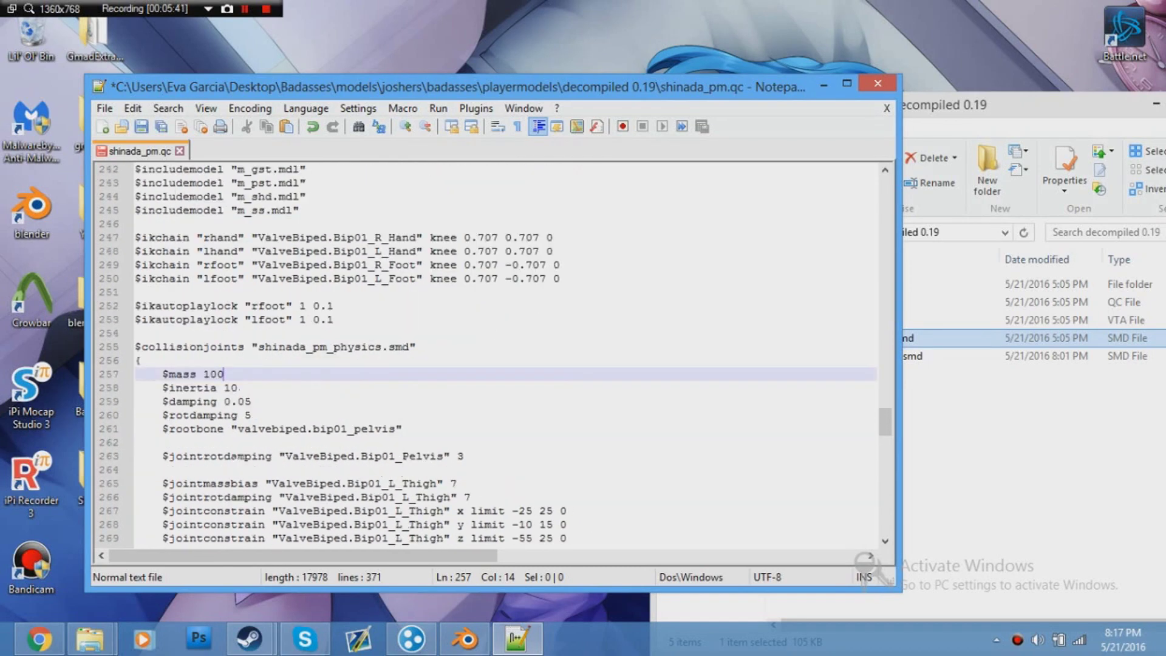
{"action": "scroll", "coordinate": [486, 352], "scroll_direction": "up", "scroll_amount": 5}
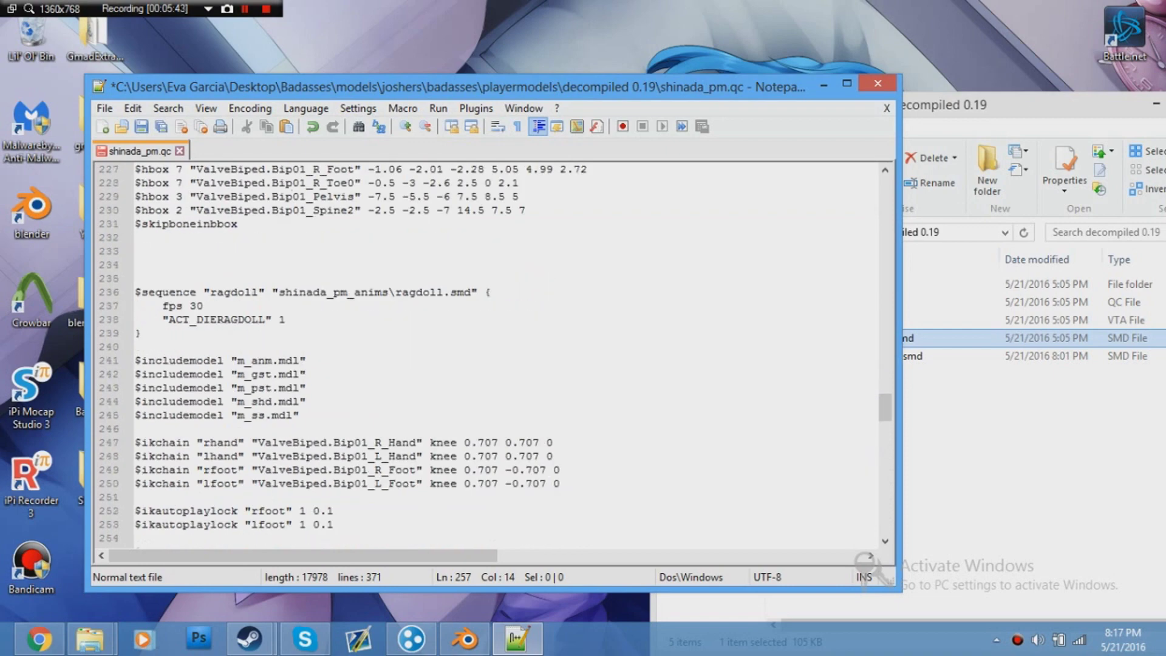
{"action": "scroll", "coordinate": [486, 352], "scroll_direction": "up", "scroll_amount": 14}
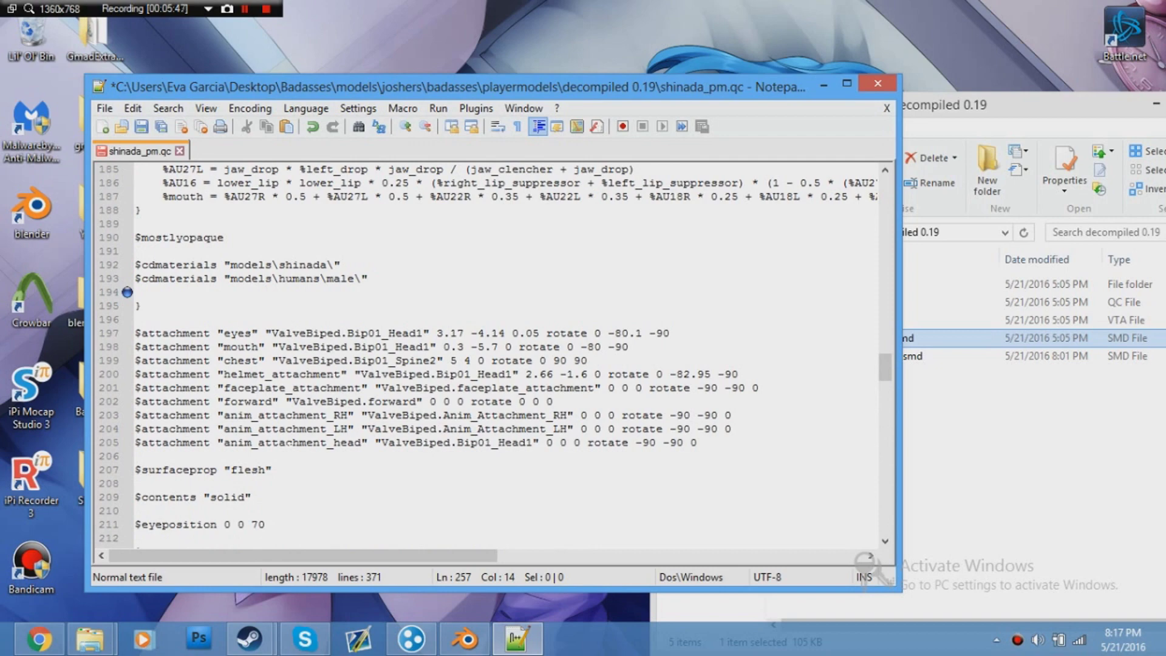
{"action": "scroll", "coordinate": [485, 352], "scroll_direction": "up", "scroll_amount": 15}
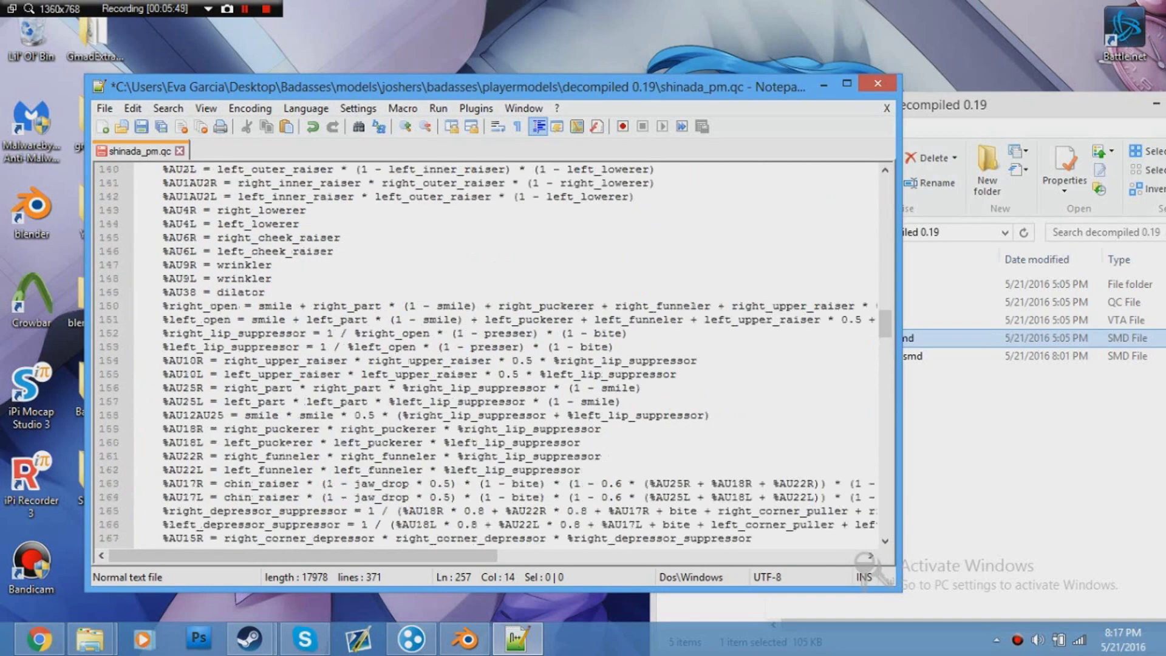
{"action": "scroll", "coordinate": [486, 352], "scroll_direction": "up", "scroll_amount": 13}
{"action": "scroll", "coordinate": [117, 492], "scroll_direction": "up", "scroll_amount": 7}
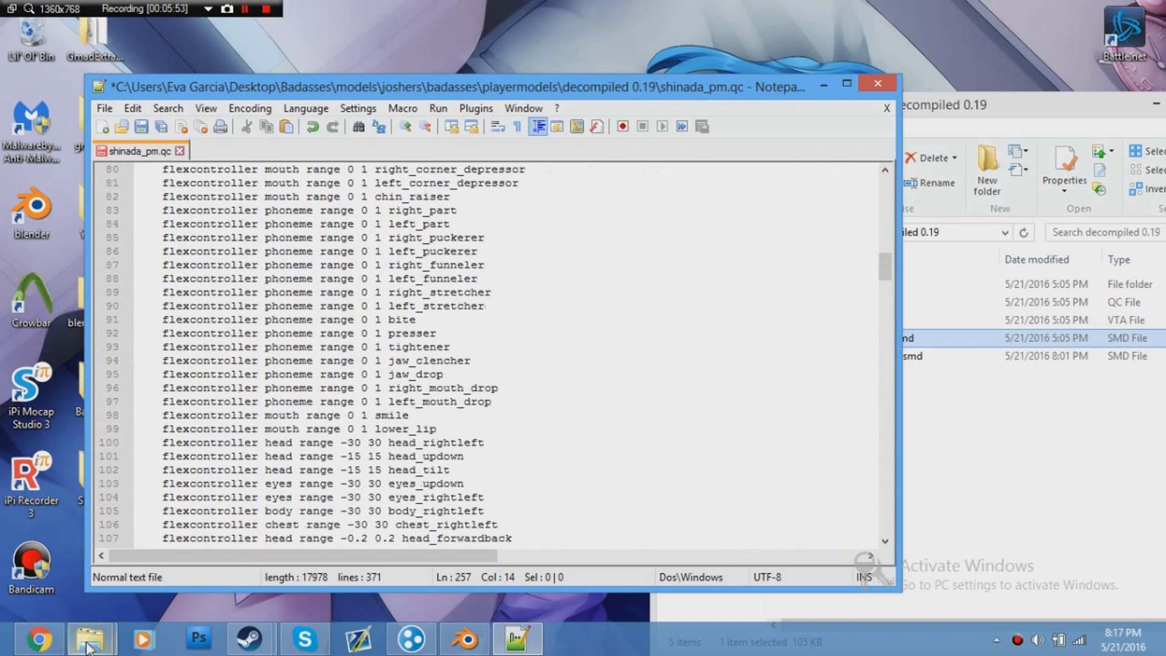
- Create a folder named models inside the Shinada materials folder and move the shinada folder into it
{"action": "mouse_move", "coordinate": [90, 638]}
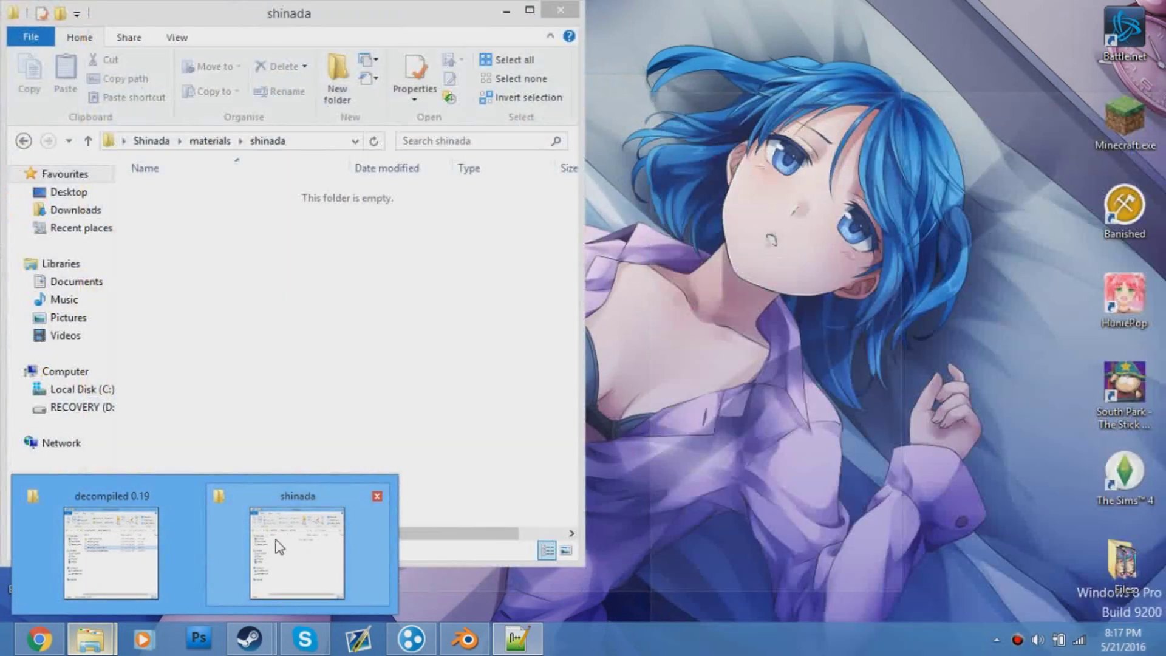
{"action": "left_click", "coordinate": [280, 546]}
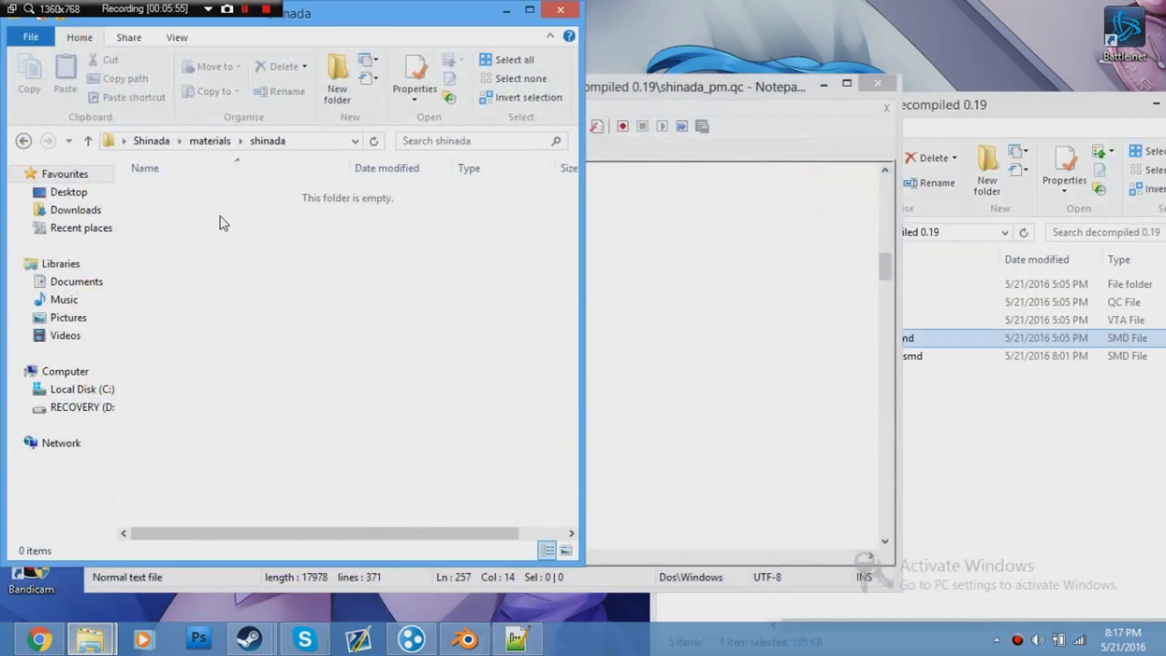
{"action": "left_click", "coordinate": [209, 145]}
{"action": "right_click", "coordinate": [214, 347]}
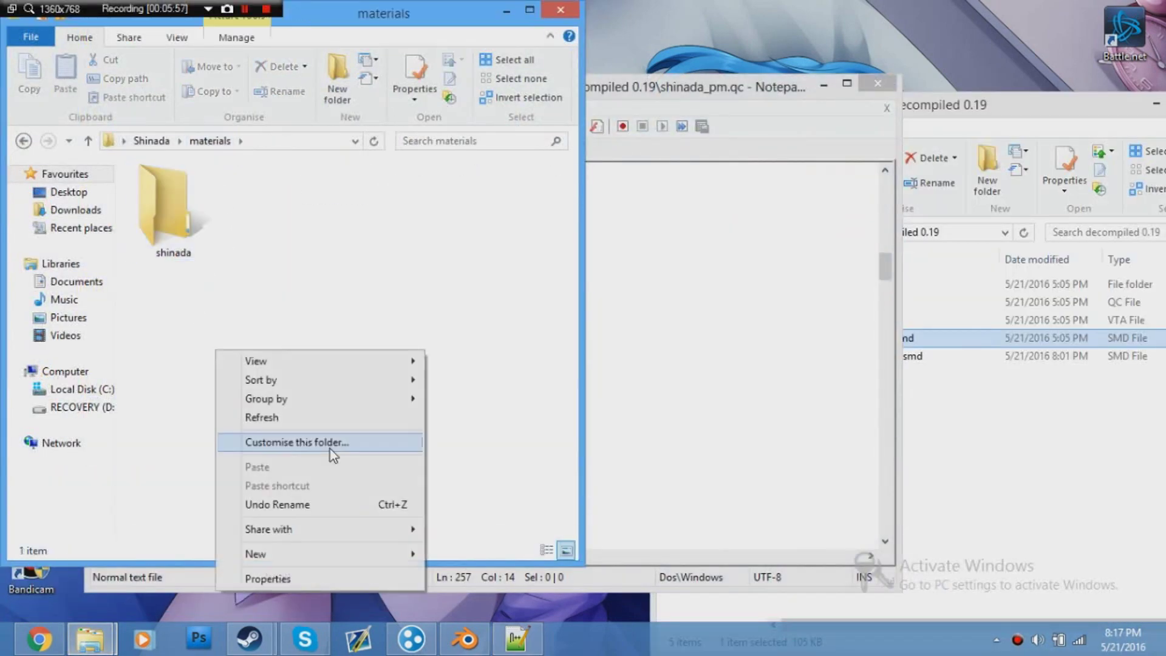
{"action": "mouse_move", "coordinate": [383, 552]}
{"action": "left_click", "coordinate": [519, 348]}
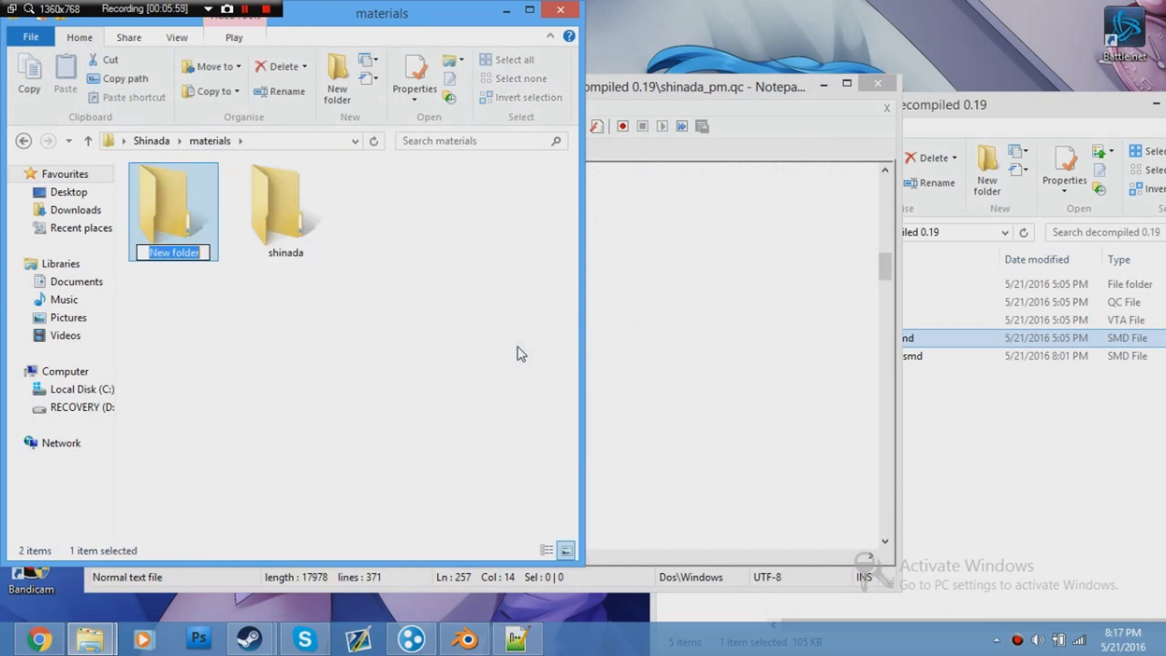
{"action": "type", "text": "models"}
{"action": "left_click", "coordinate": [521, 354]}
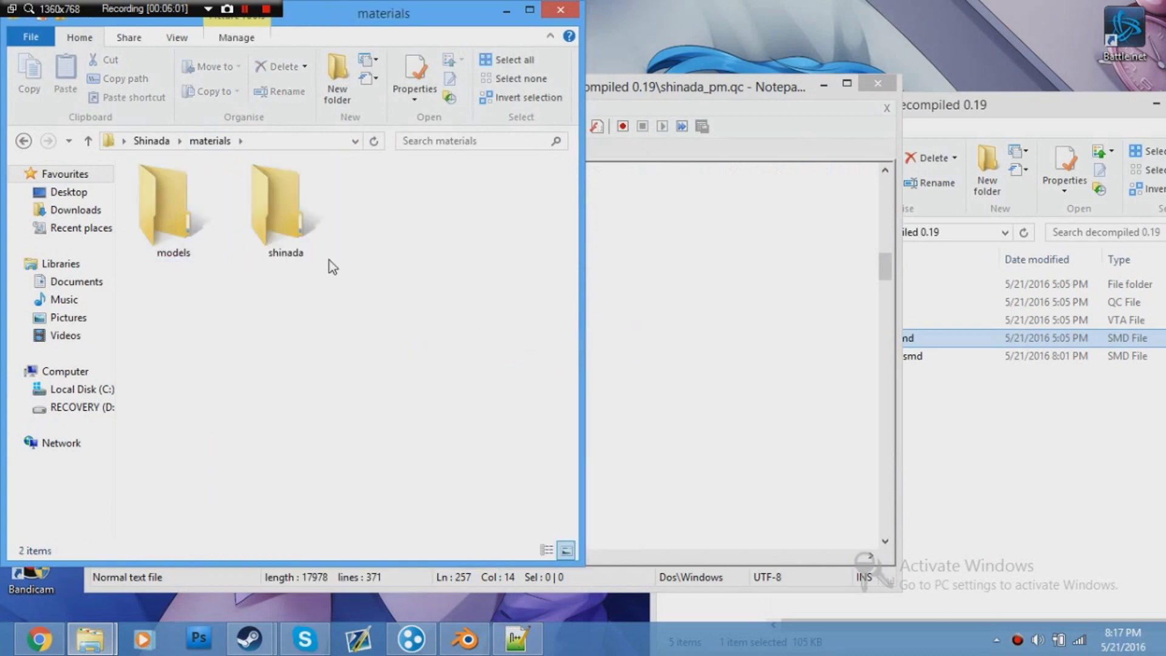
{"action": "left_click_drag", "start_coordinate": [277, 209], "coordinate": [185, 205]}
- Delete the $cdmaterials "models\humans\male\" line from the QC
{"action": "left_click", "coordinate": [879, 275]}
{"action": "left_click_drag", "start_coordinate": [879, 274], "coordinate": [879, 362]}
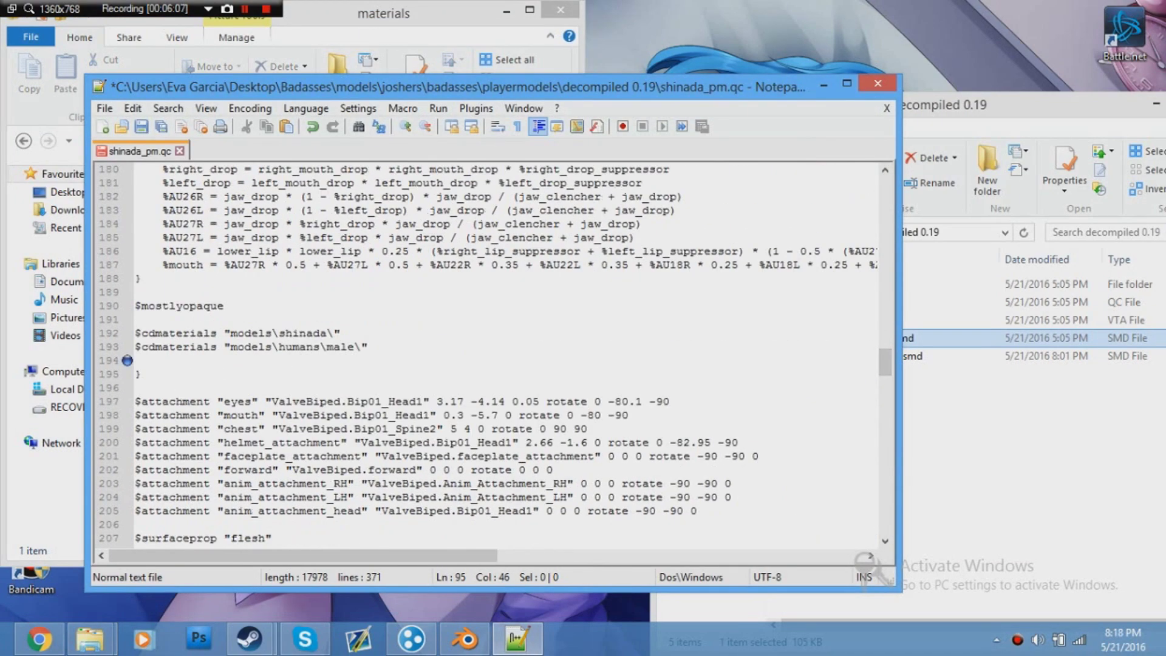
{"action": "left_click", "coordinate": [377, 32]}
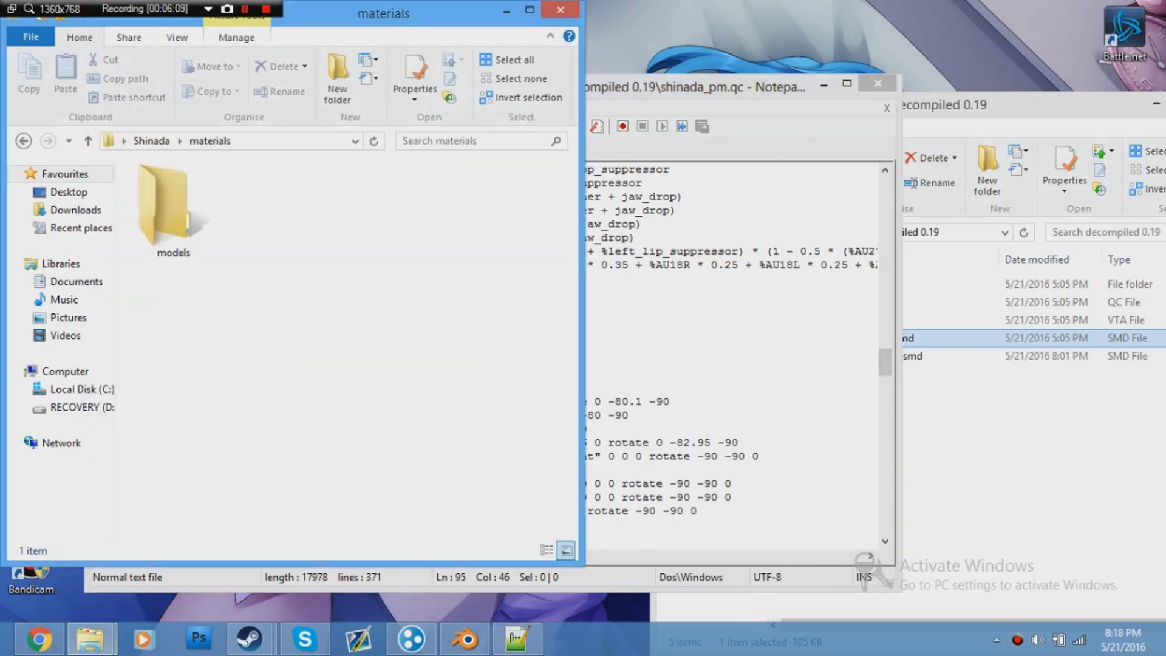
{"action": "left_click", "coordinate": [140, 373]}
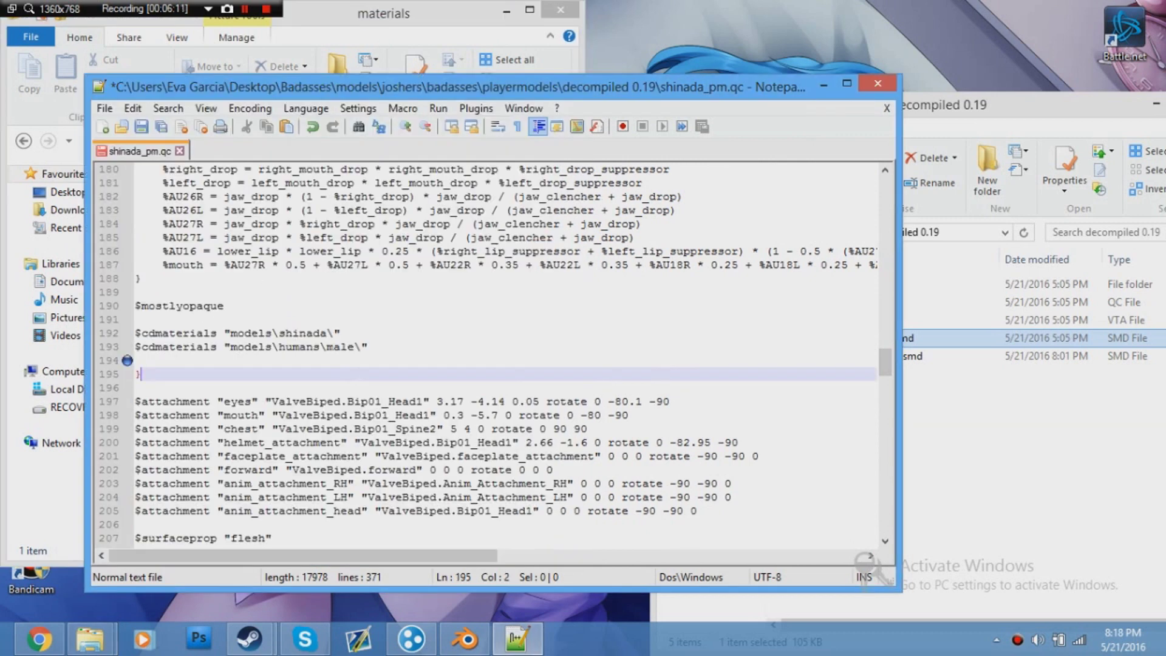
{"action": "left_click_drag", "start_coordinate": [367, 347], "coordinate": [123, 349]}
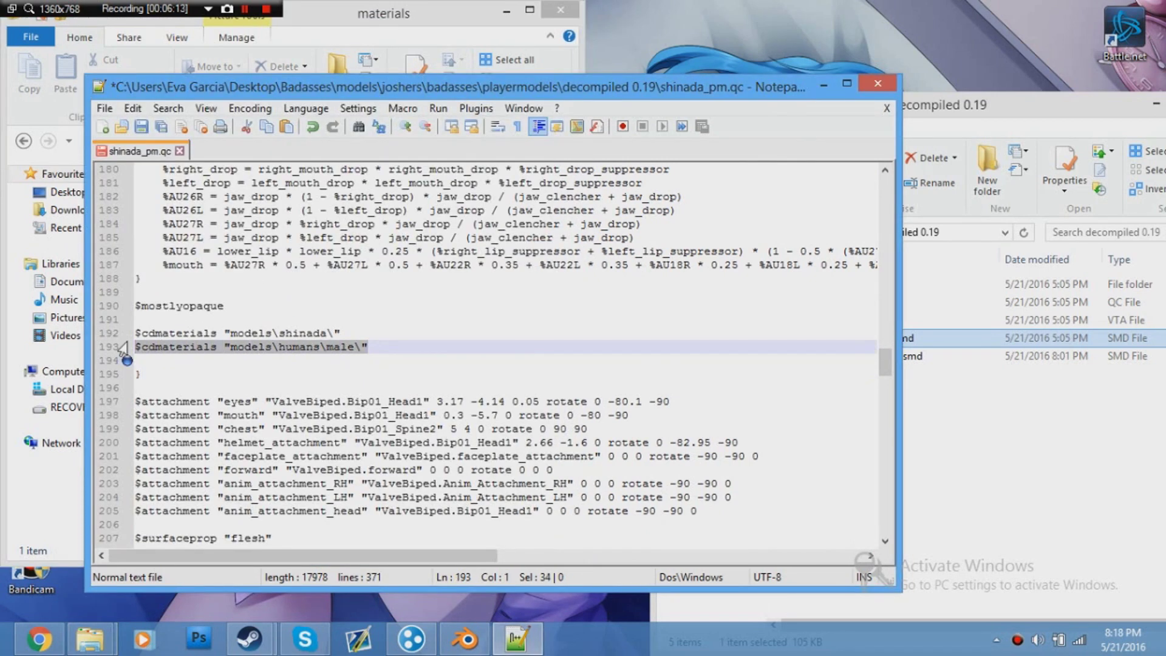
{"action": "key", "text": "BackSpace"}
{"action": "key", "text": "BackSpace"}
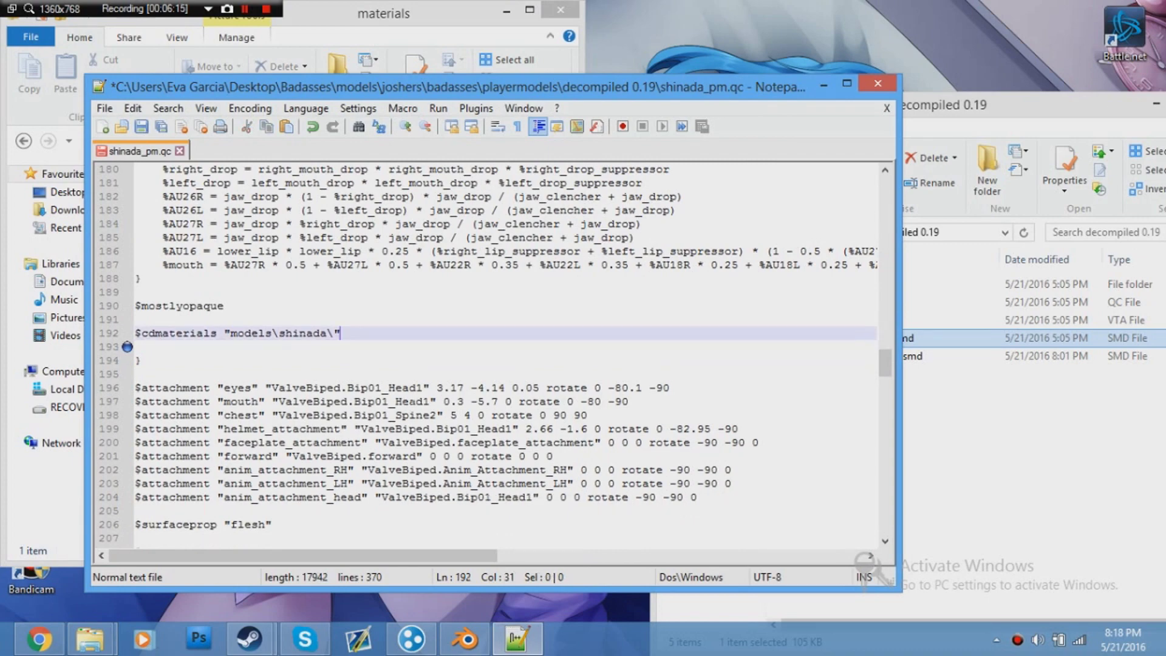
{"action": "left_click", "coordinate": [423, 402]}
- Switch to Blender, select the shinada_kiryu_body mesh and choose its right eye material c_ac_com_eyeB_di_right
{"action": "left_click_drag", "start_coordinate": [888, 360], "coordinate": [899, 183]}
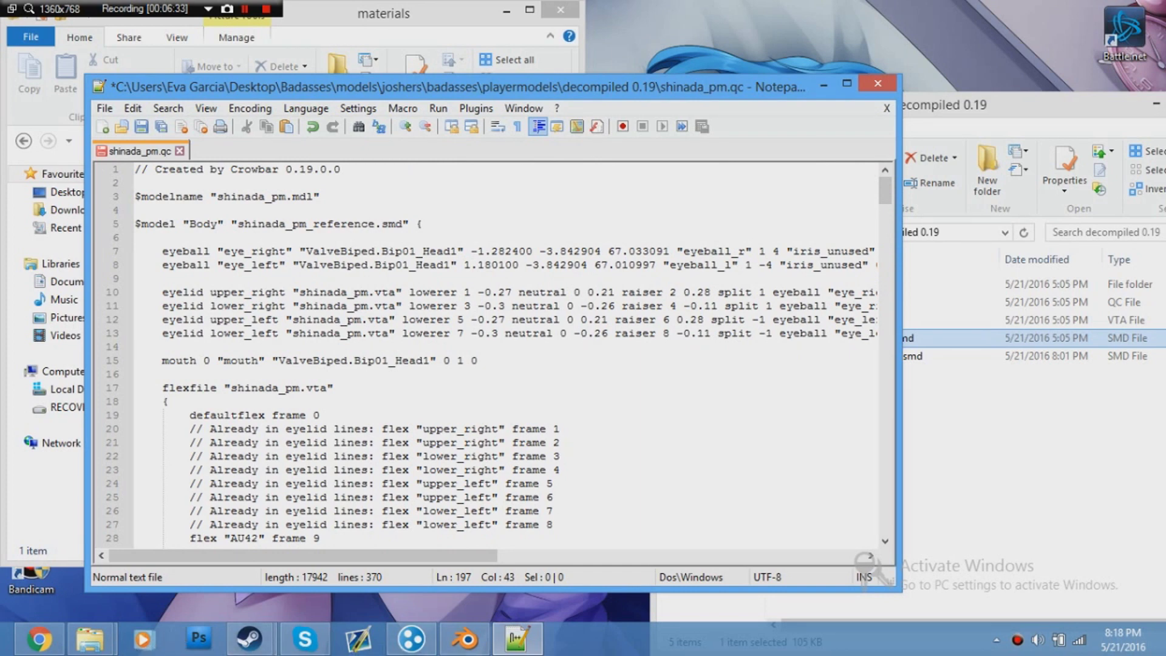
{"action": "left_click", "coordinate": [465, 639]}
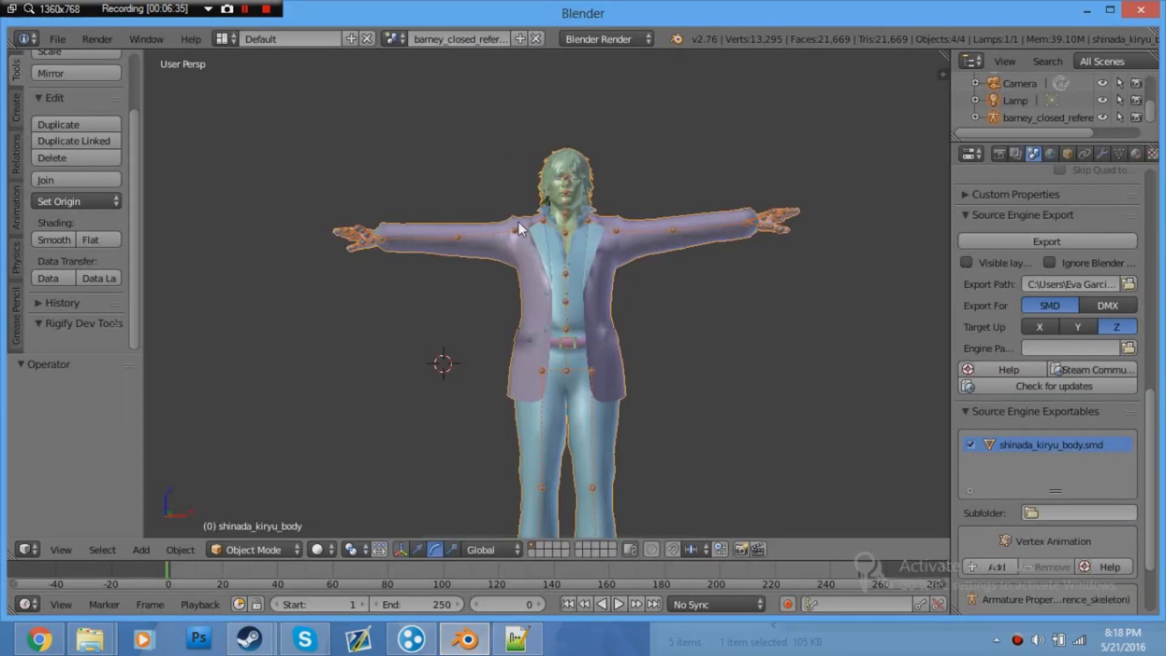
{"action": "right_click", "coordinate": [589, 189]}
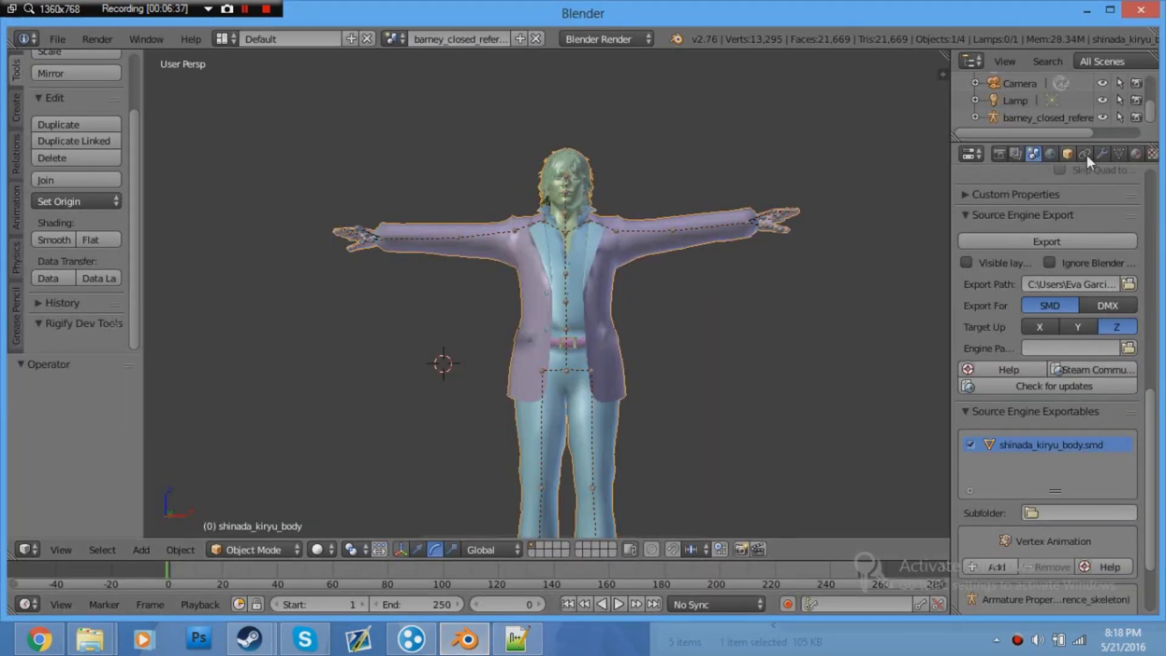
{"action": "left_click", "coordinate": [1131, 153]}
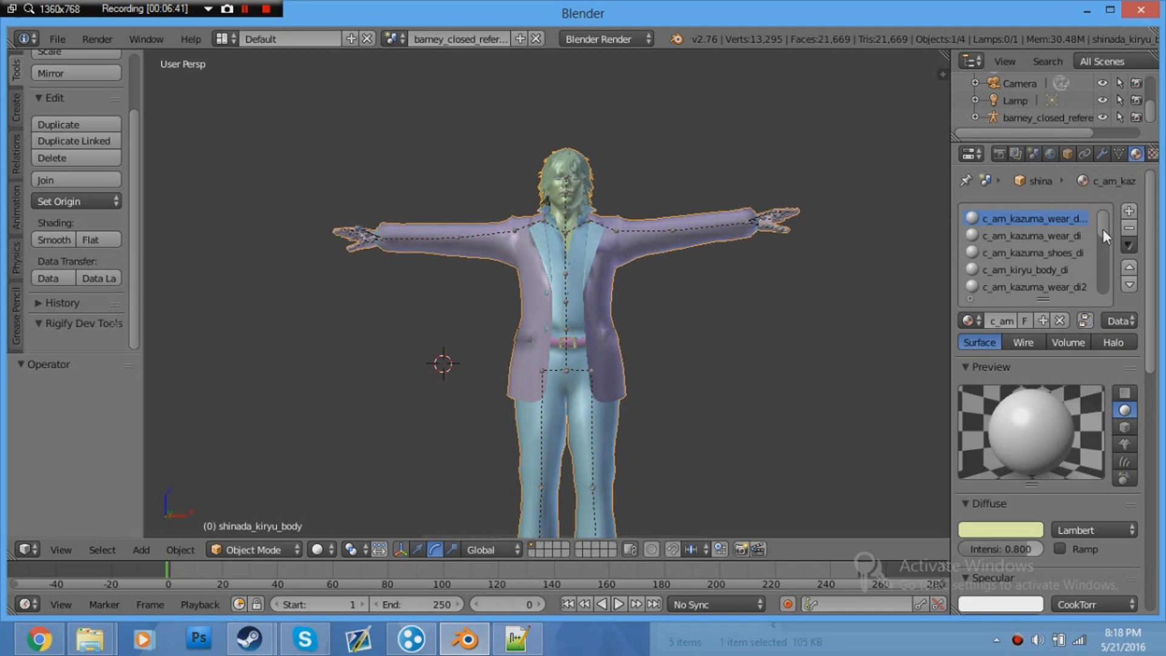
{"action": "left_click_drag", "start_coordinate": [1102, 229], "coordinate": [1101, 278]}
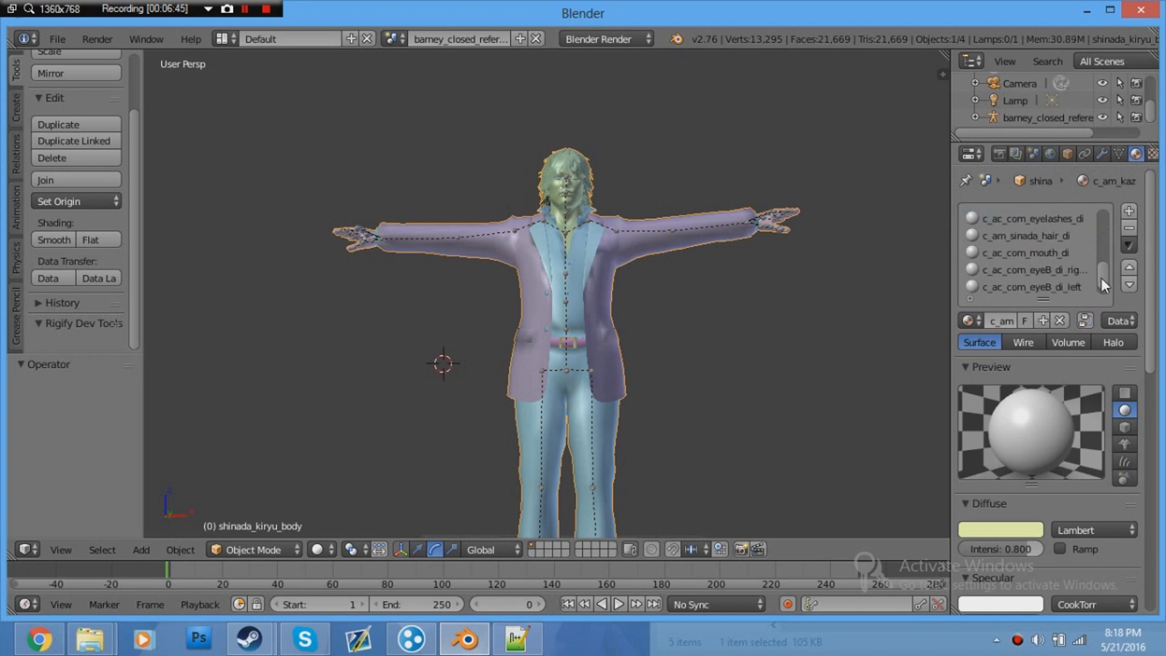
{"action": "left_click", "coordinate": [1057, 269]}
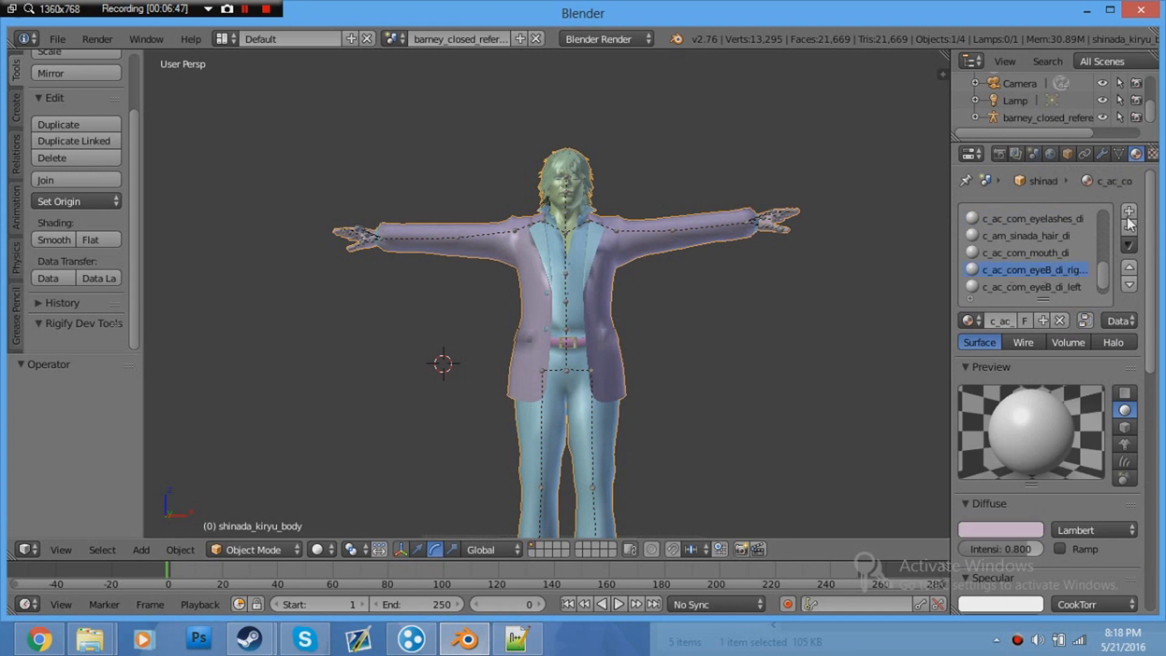
- Widen the properties area and copy the material name c_ac_com_eyeB_di_right without changing it
{"action": "left_click_drag", "start_coordinate": [951, 142], "coordinate": [763, 143]}
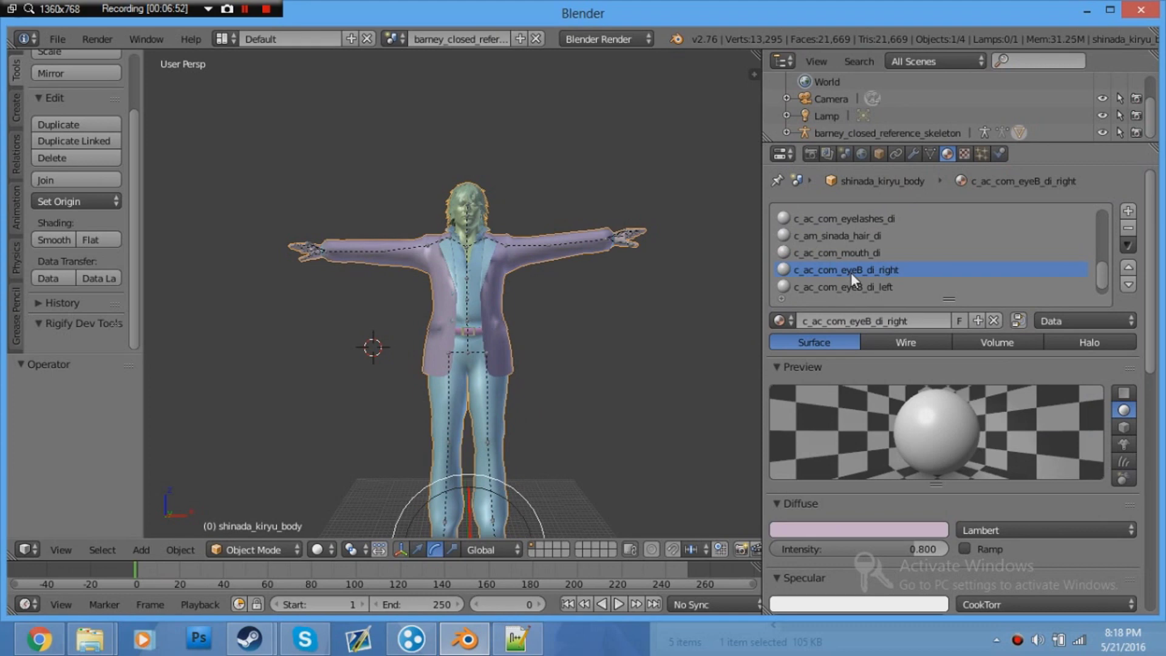
{"action": "double_click", "coordinate": [893, 268]}
{"action": "key", "text": "ctrl+c"}
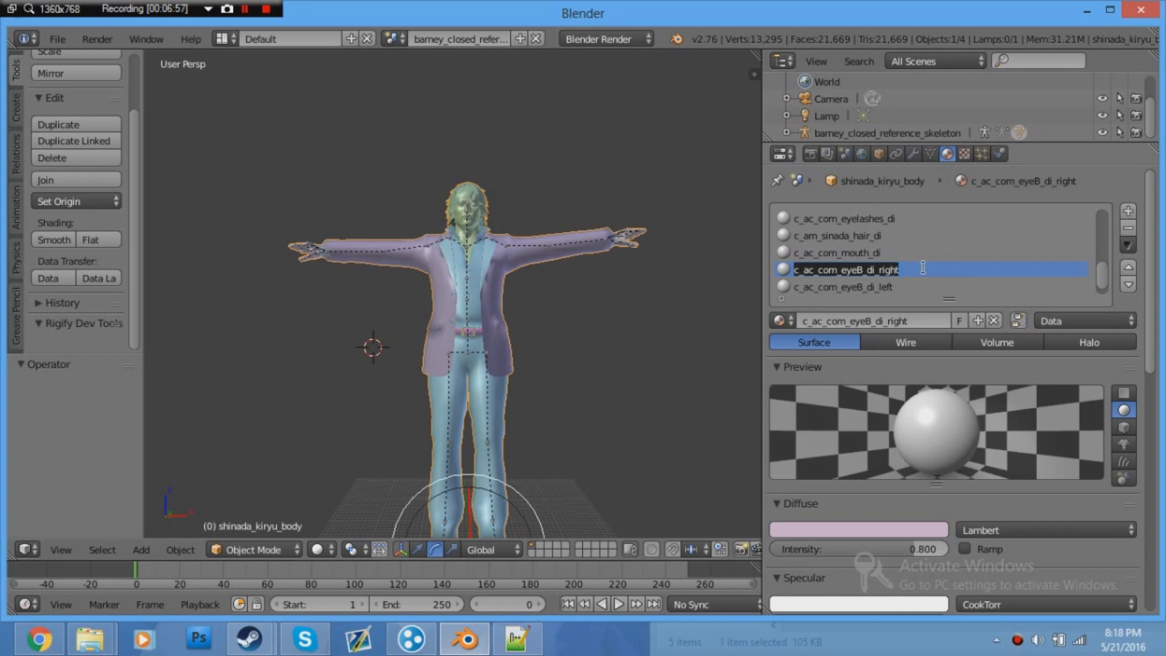
{"action": "key", "text": "Escape"}
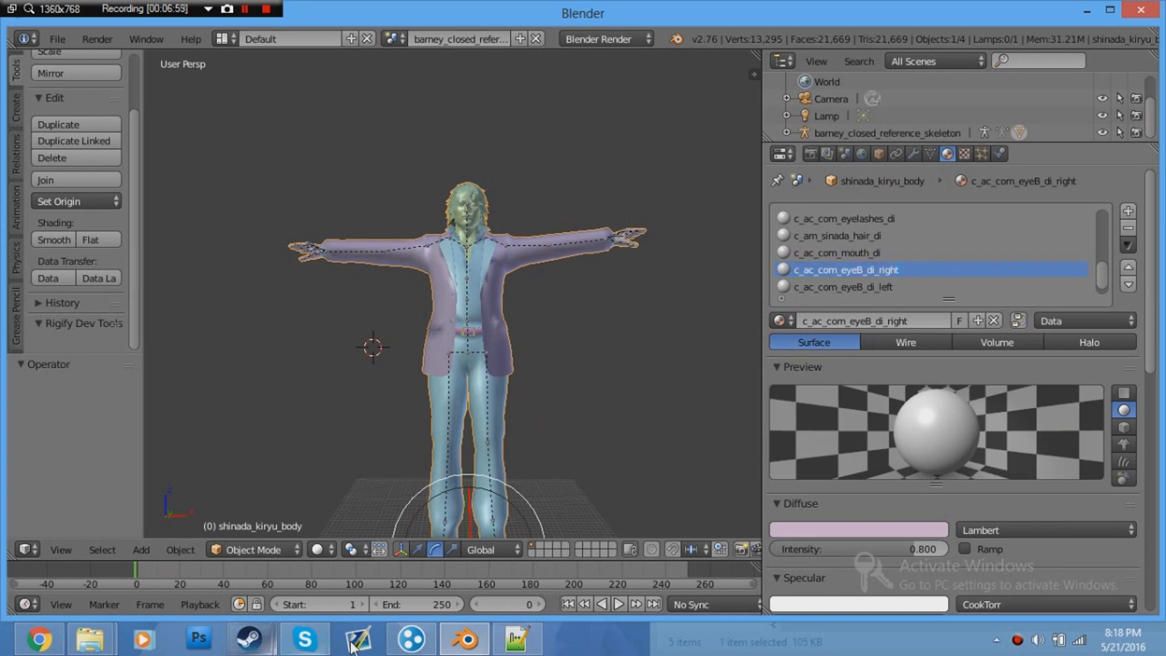
- Switch to Notepad++ and replace "eyeball_r" in the QC's eye_right line with the copied material name c_ac_com_eyeB_di_right
{"action": "left_click", "coordinate": [497, 644]}
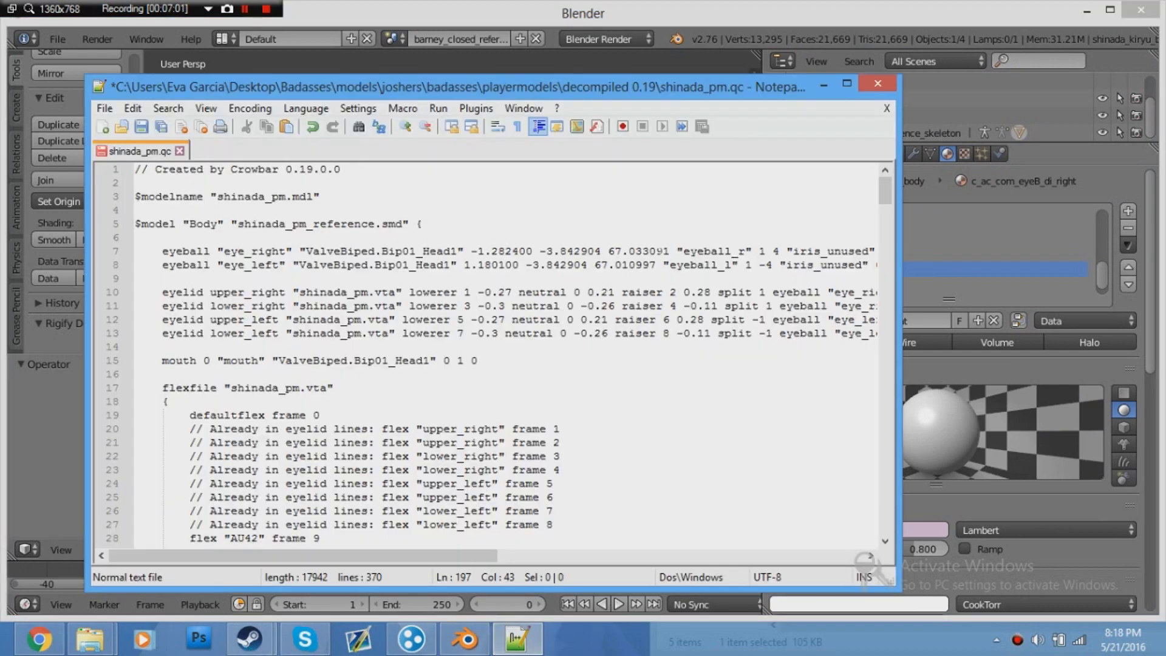
{"action": "left_click_drag", "start_coordinate": [745, 251], "coordinate": [685, 251]}
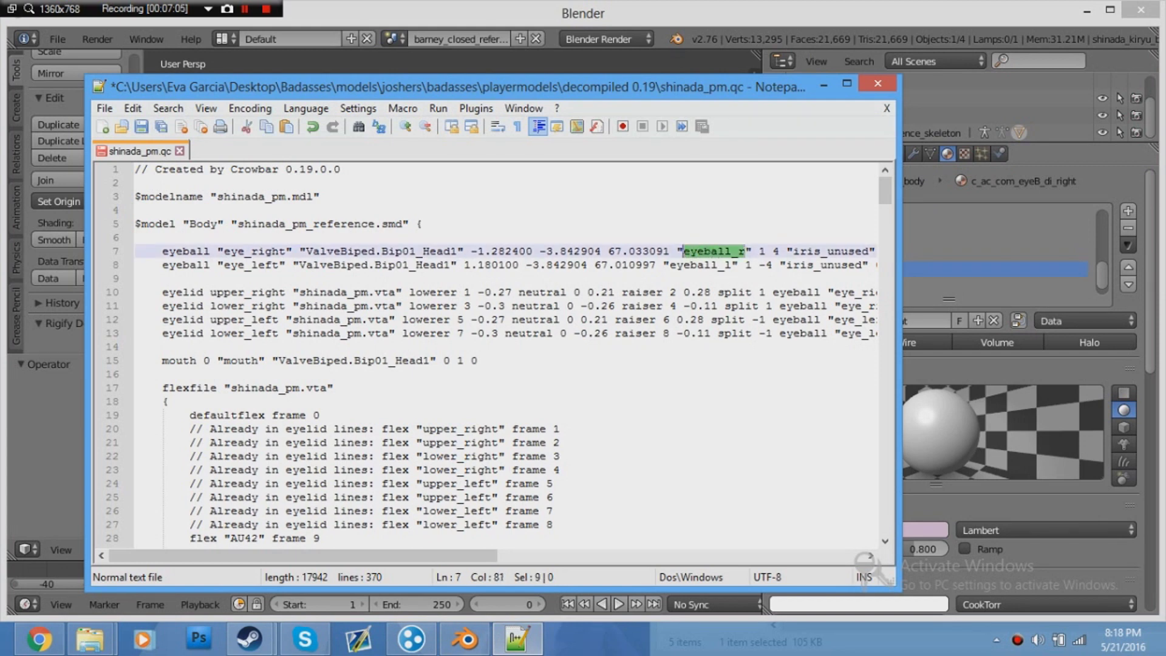
{"action": "left_click", "coordinate": [704, 305]}
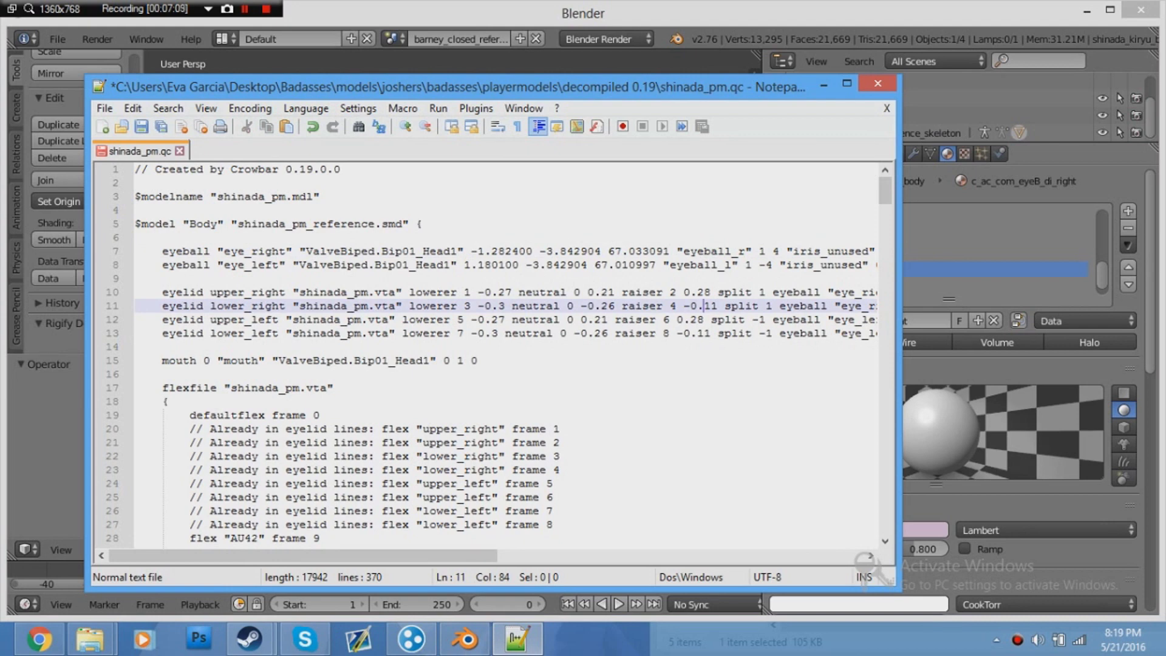
{"action": "left_click_drag", "start_coordinate": [286, 250], "coordinate": [224, 251]}
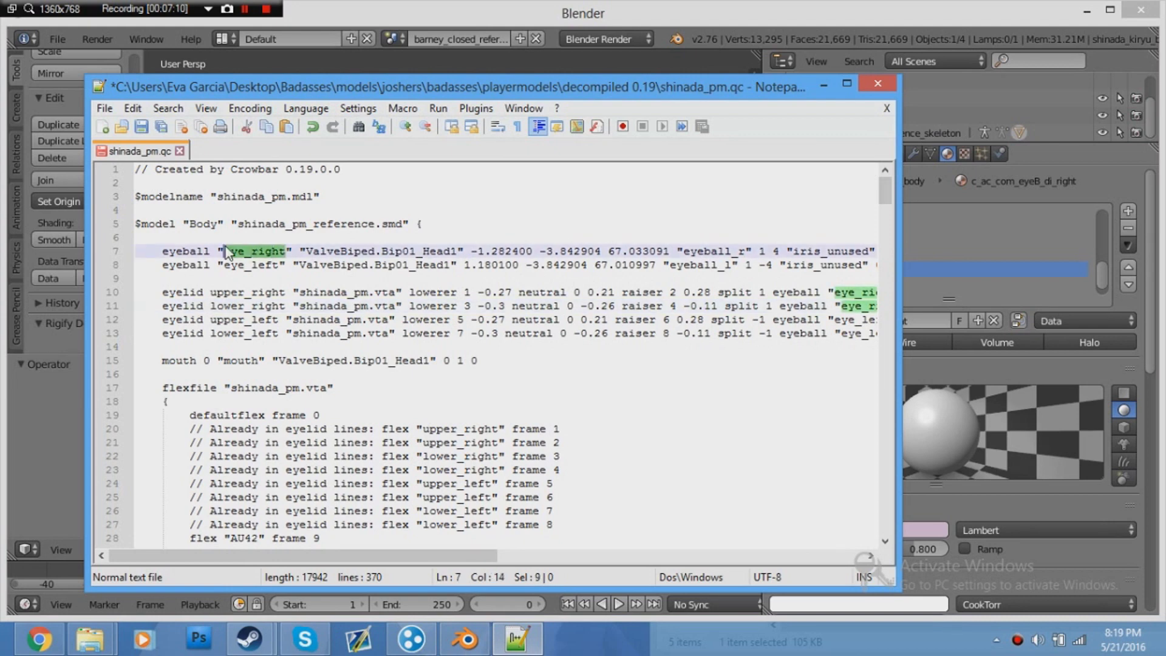
{"action": "left_click_drag", "start_coordinate": [745, 251], "coordinate": [683, 251]}
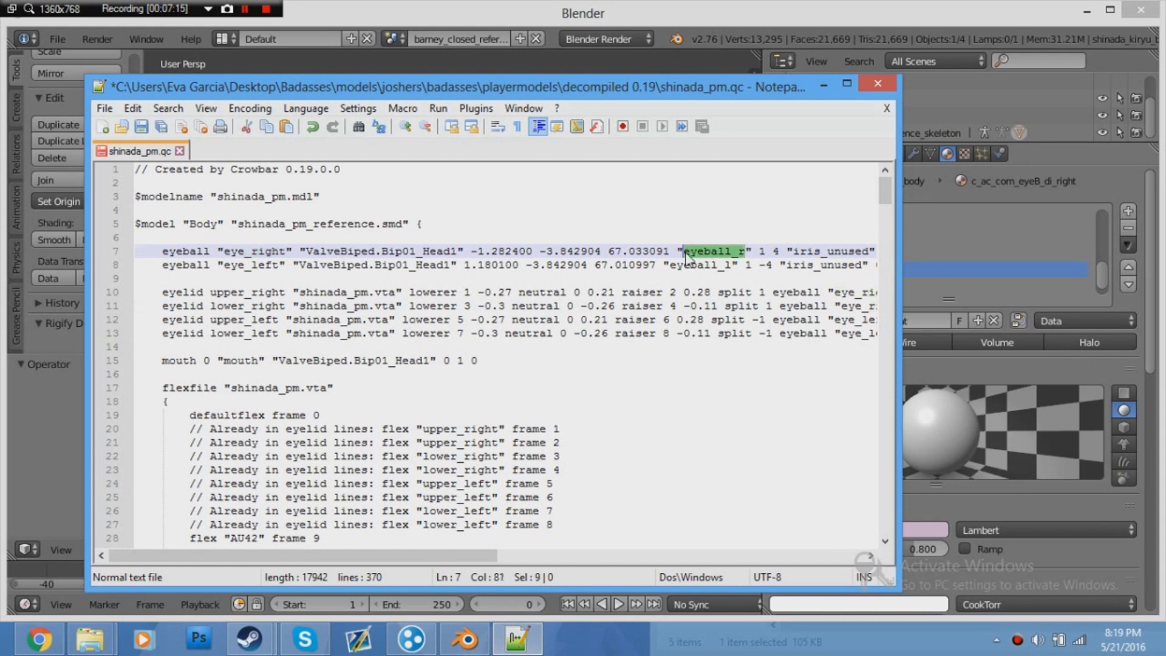
{"action": "key", "text": "ctrl+v"}
- Switch to Blender and copy the name of the left eye material, c_ac_com_eyeB_di_left, from the shinada_kiryu_body material list
{"action": "key", "text": "alt+Tab"}
{"action": "left_click", "coordinate": [877, 286]}
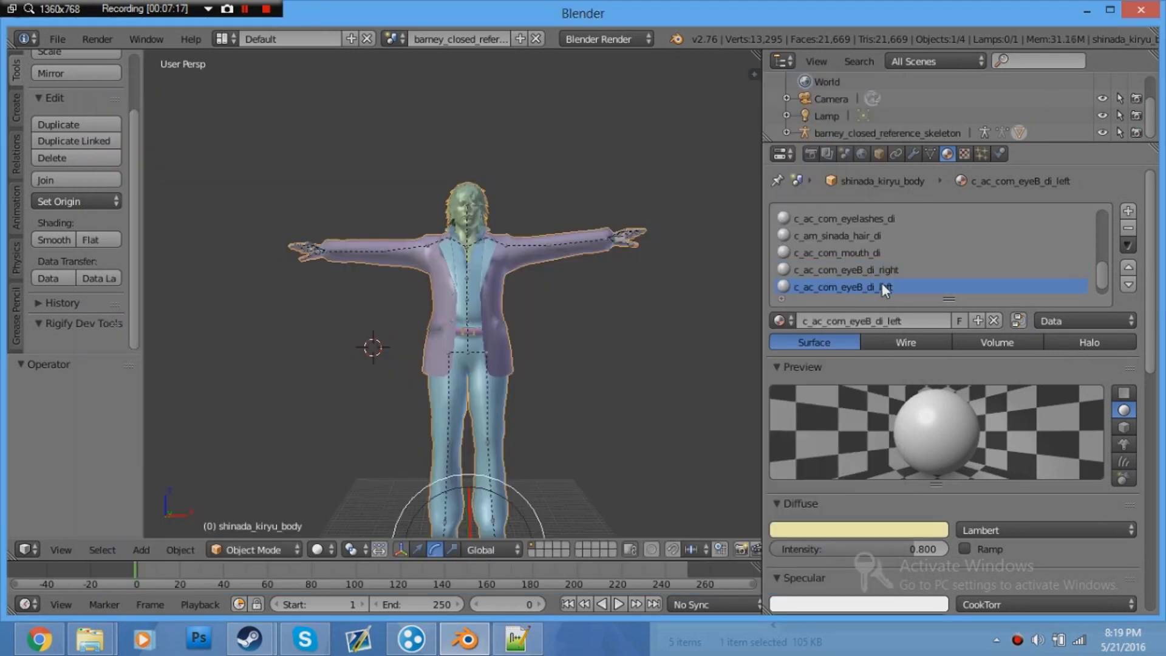
{"action": "double_click", "coordinate": [880, 284]}
{"action": "key", "text": "ctrl+c"}
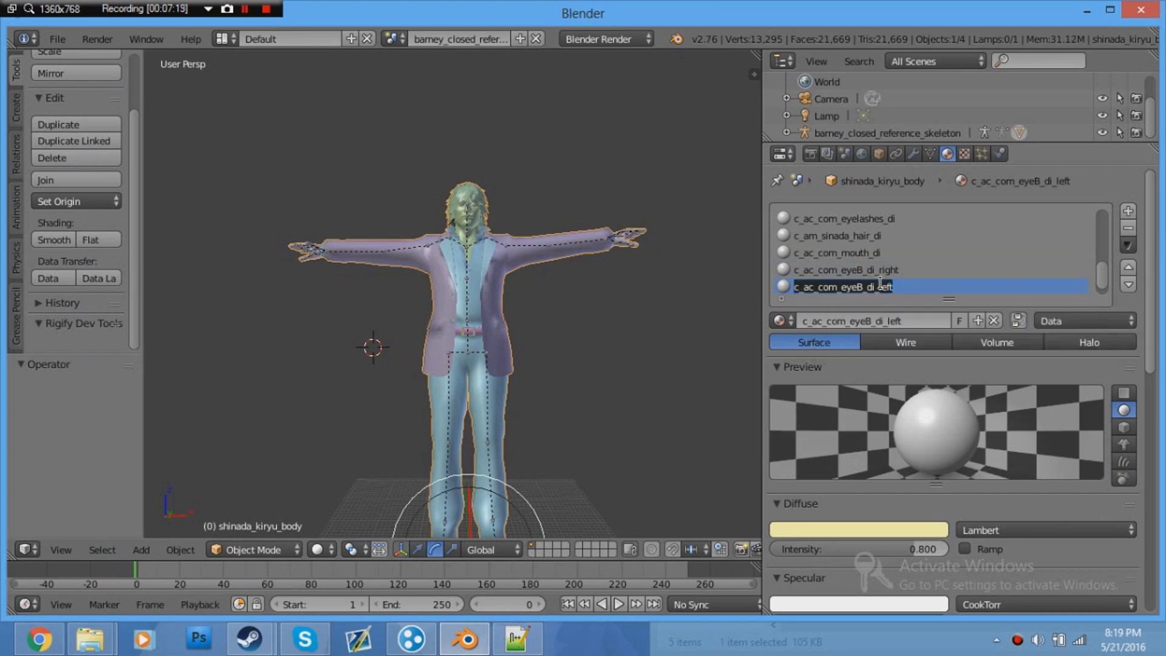
- Back in Notepad++, replace "eyeball_l" in the QC's eye_left line with c_ac_com_eyeB_di_left and save the file
{"action": "left_click", "coordinate": [516, 639]}
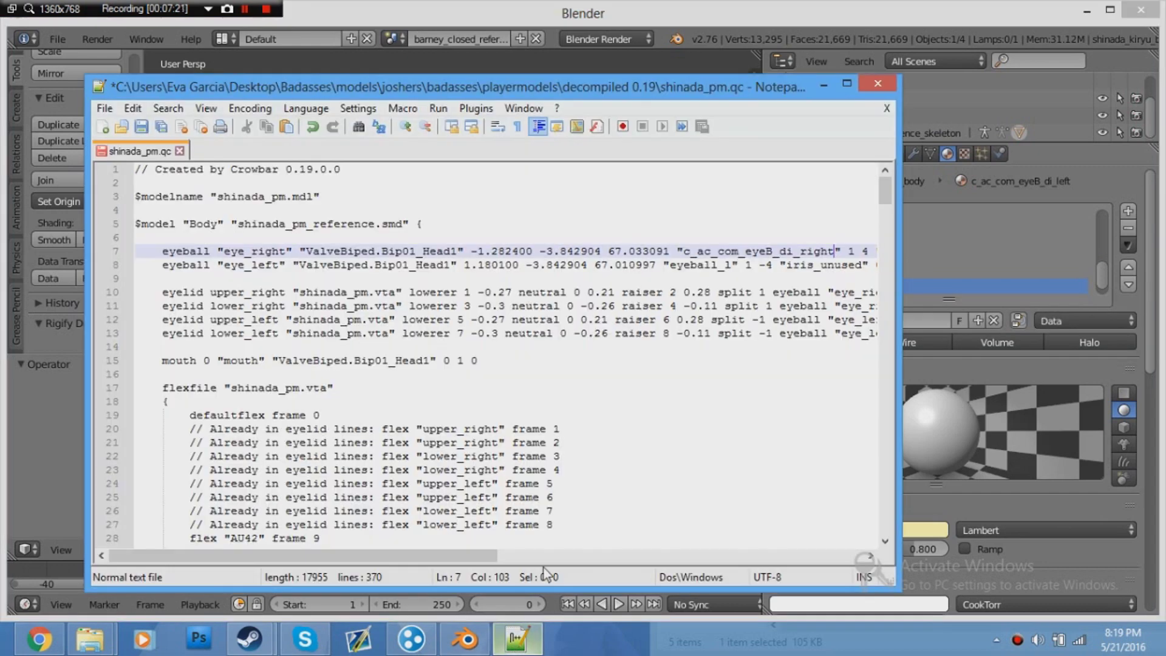
{"action": "left_click_drag", "start_coordinate": [771, 264], "coordinate": [671, 265]}
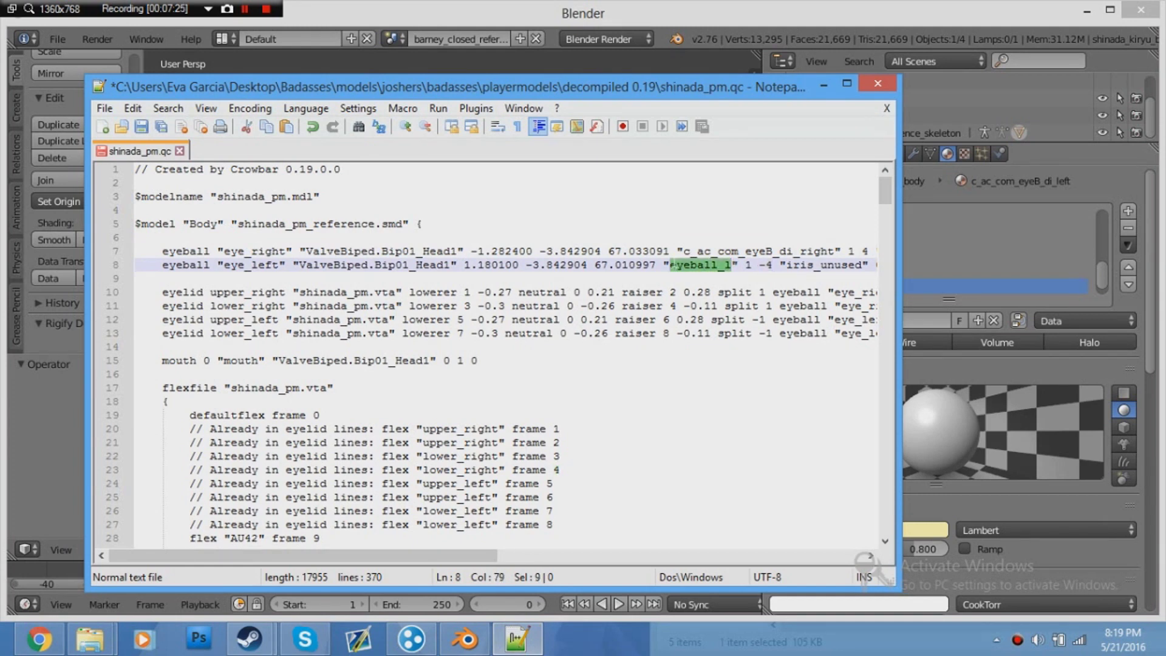
{"action": "key", "text": "ctrl+v"}
{"action": "key", "text": "Down"}
{"action": "key", "text": "Down"}
{"action": "key", "text": "Down"}
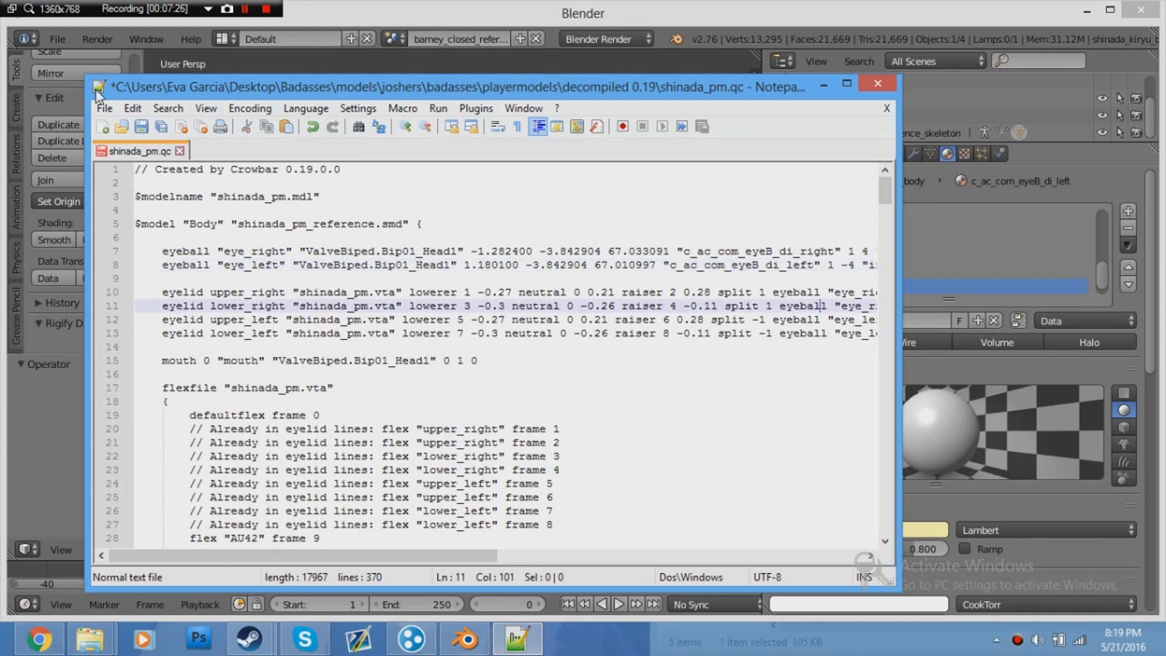
{"action": "left_click", "coordinate": [105, 108]}
{"action": "left_click", "coordinate": [158, 117]}
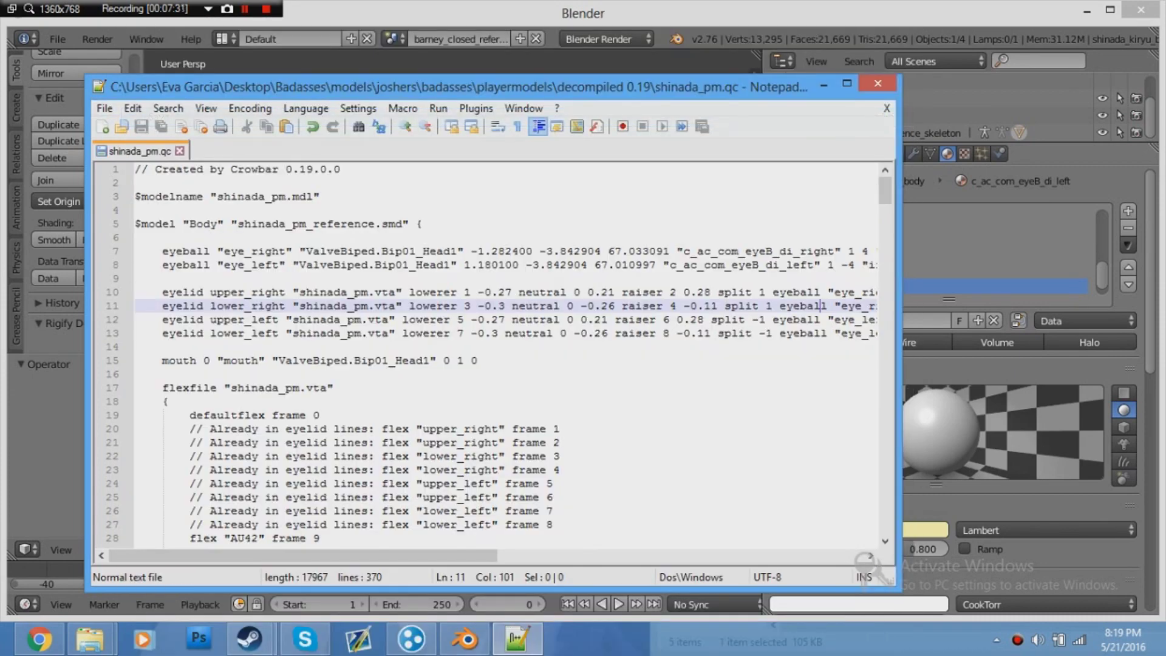
- Minimise Notepad++, Blender and the materials folder, and move the decompiled 0.19 folder window to the middle of the desktop
{"action": "scroll", "coordinate": [486, 352], "scroll_direction": "down", "scroll_amount": 4}
{"action": "left_click", "coordinate": [823, 85]}
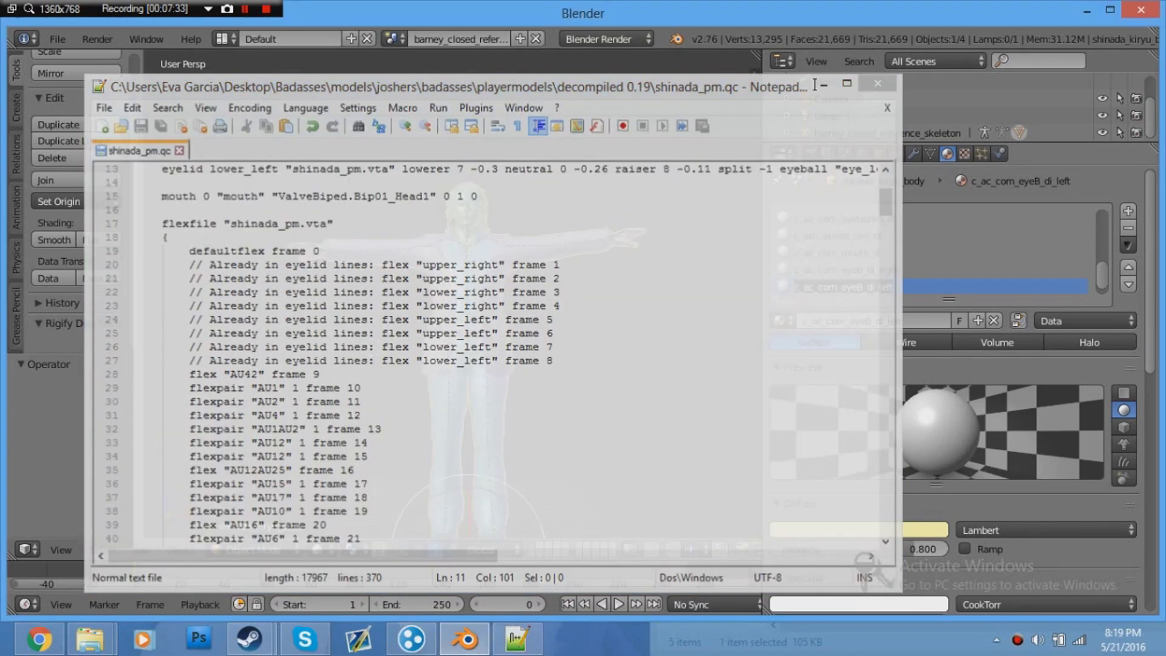
{"action": "left_click", "coordinate": [1086, 10]}
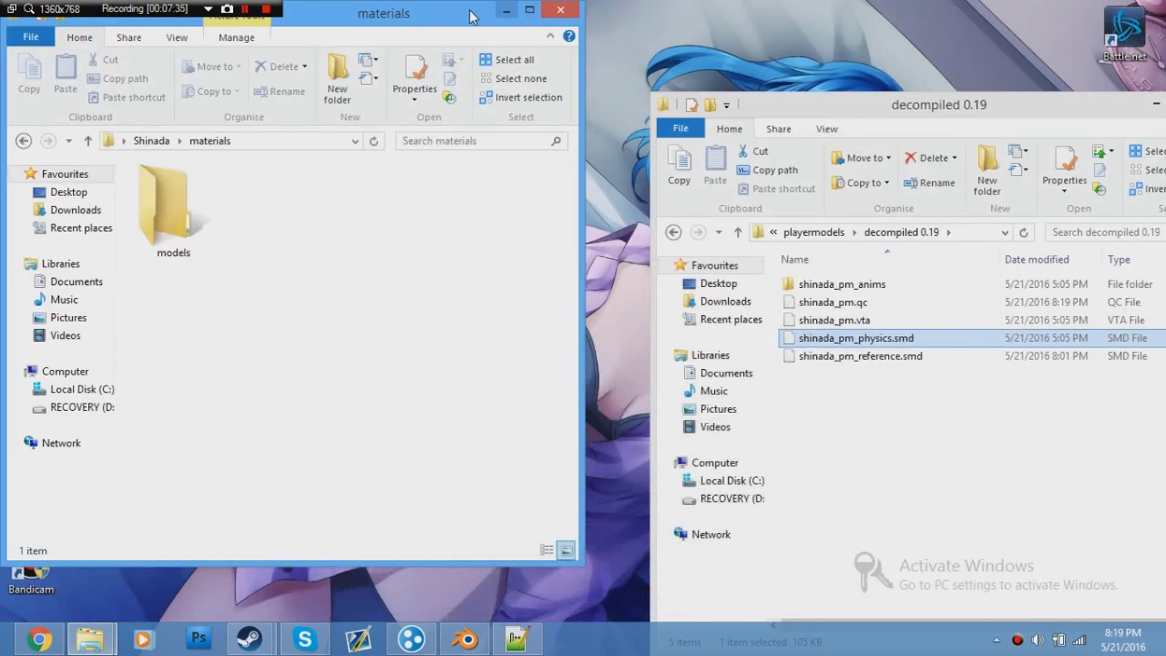
{"action": "left_click", "coordinate": [506, 10]}
{"action": "left_click_drag", "start_coordinate": [743, 103], "coordinate": [436, 67]}
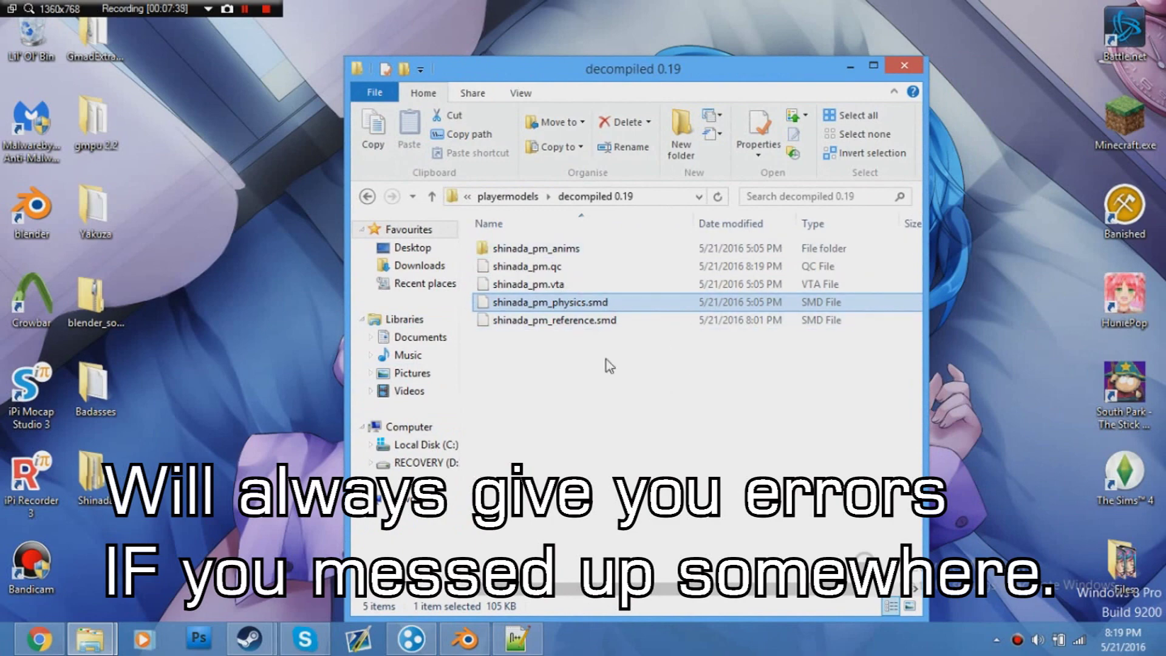
- Launch Crowbar and bring up its compiler settings
{"action": "left_click", "coordinate": [63, 303]}
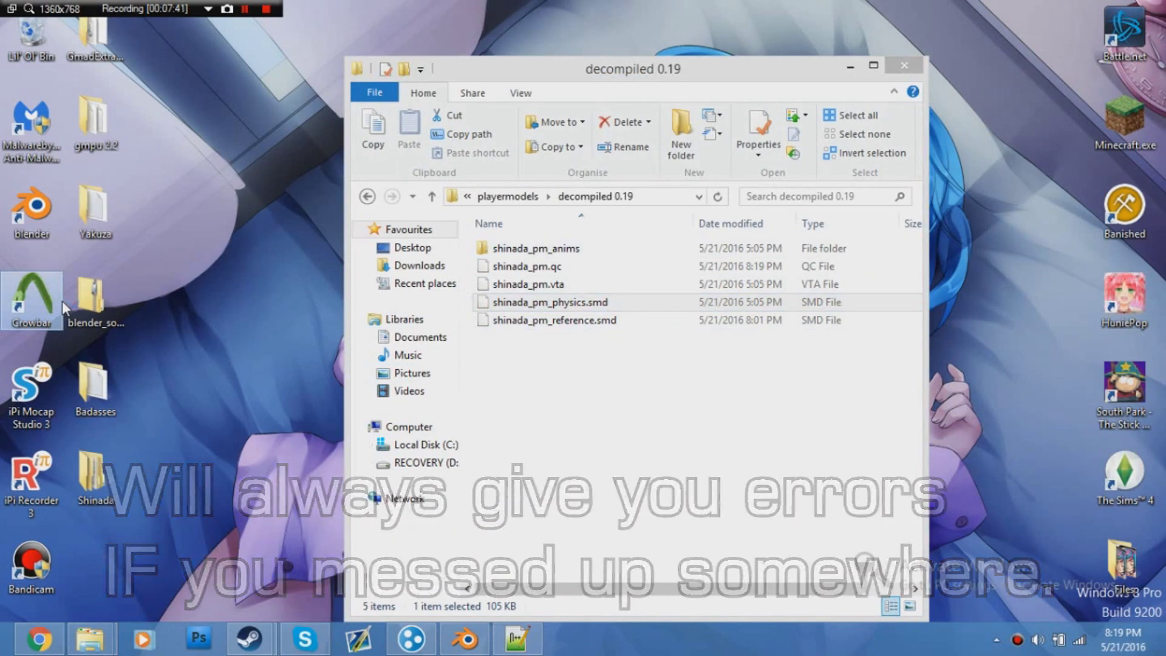
{"action": "double_click", "coordinate": [62, 301]}
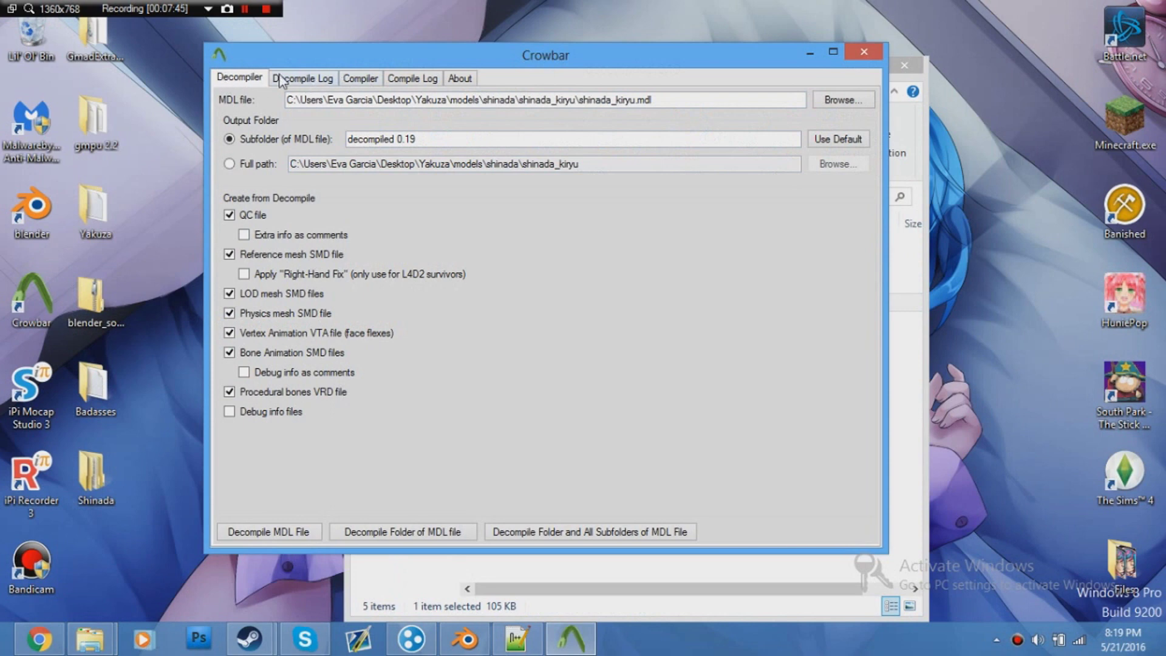
{"action": "left_click", "coordinate": [356, 80]}
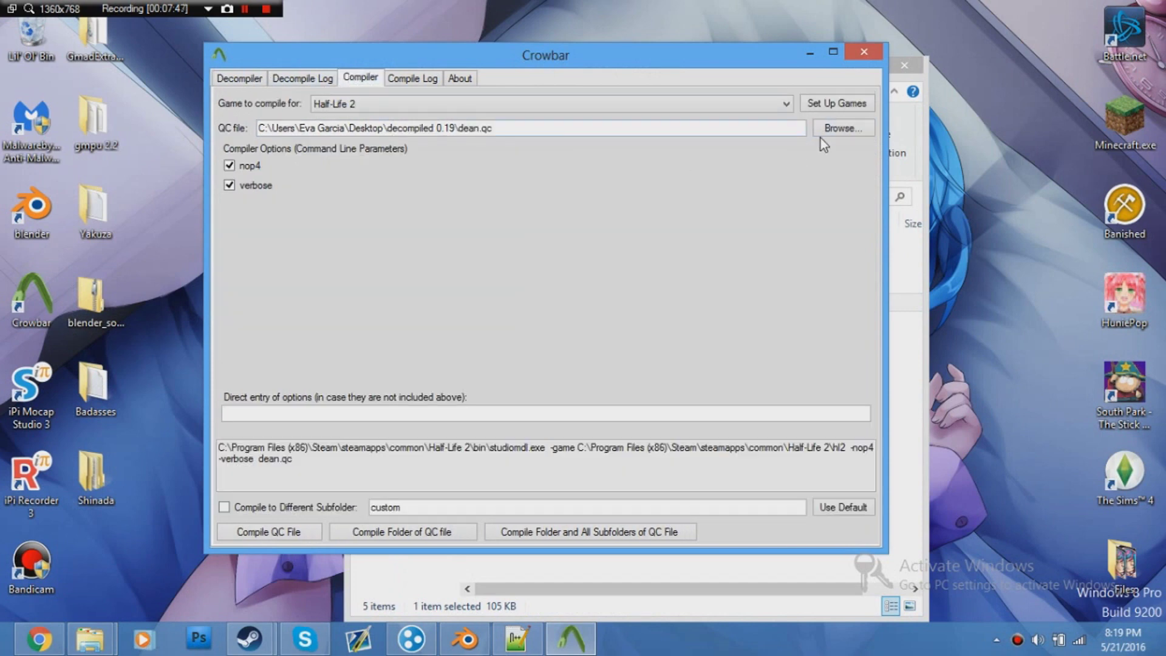
- Choose shinada_pm.qc from the desktop's Badasses\models\joshers\badasses\playermodels\decompiled 0.19 folder as the QC file and compile its folder and all subfolders
{"action": "left_click", "coordinate": [823, 134]}
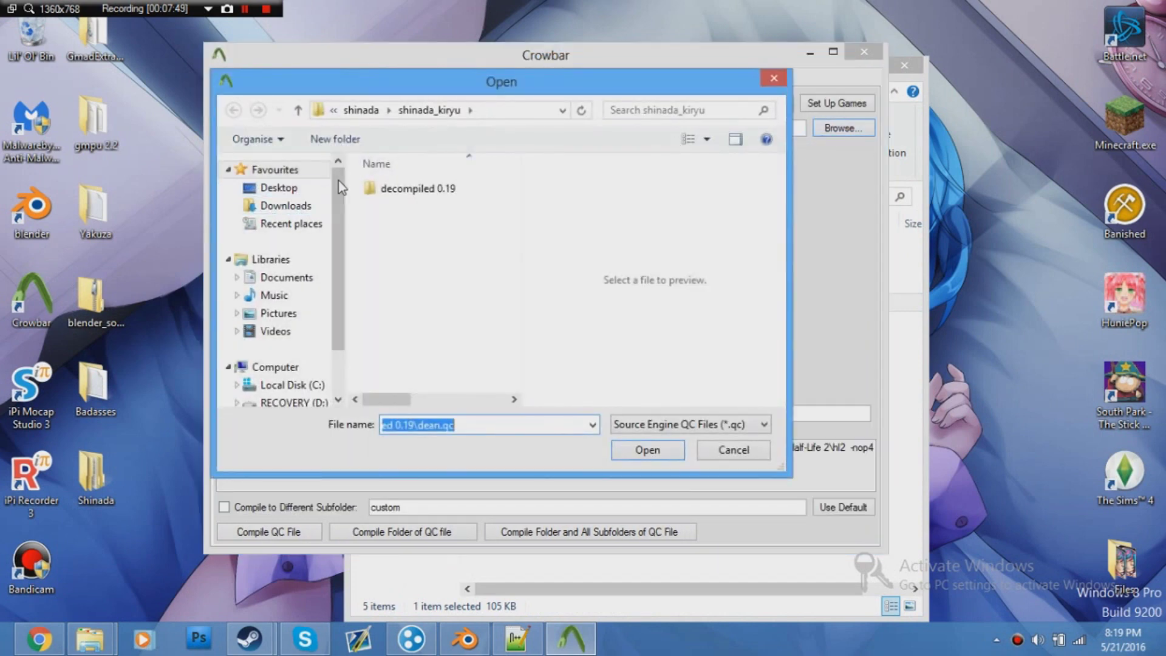
{"action": "left_click", "coordinate": [299, 187]}
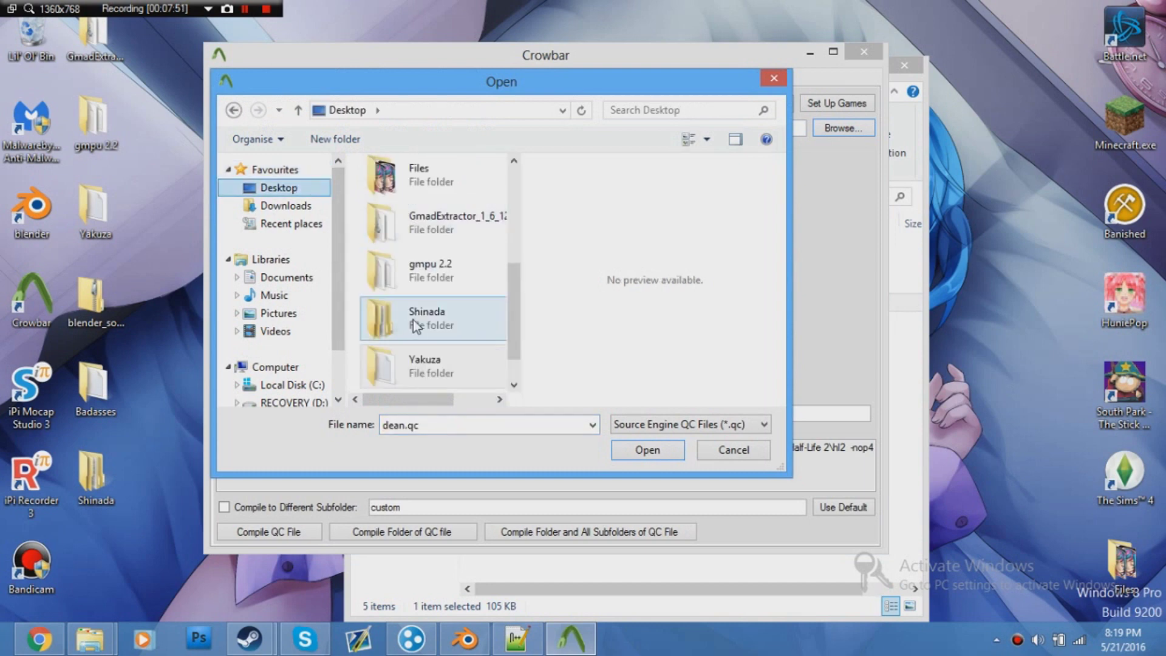
{"action": "scroll", "coordinate": [423, 314], "scroll_direction": "down", "scroll_amount": 2}
{"action": "left_click", "coordinate": [424, 309]}
{"action": "scroll", "coordinate": [424, 301], "scroll_direction": "down", "scroll_amount": 2}
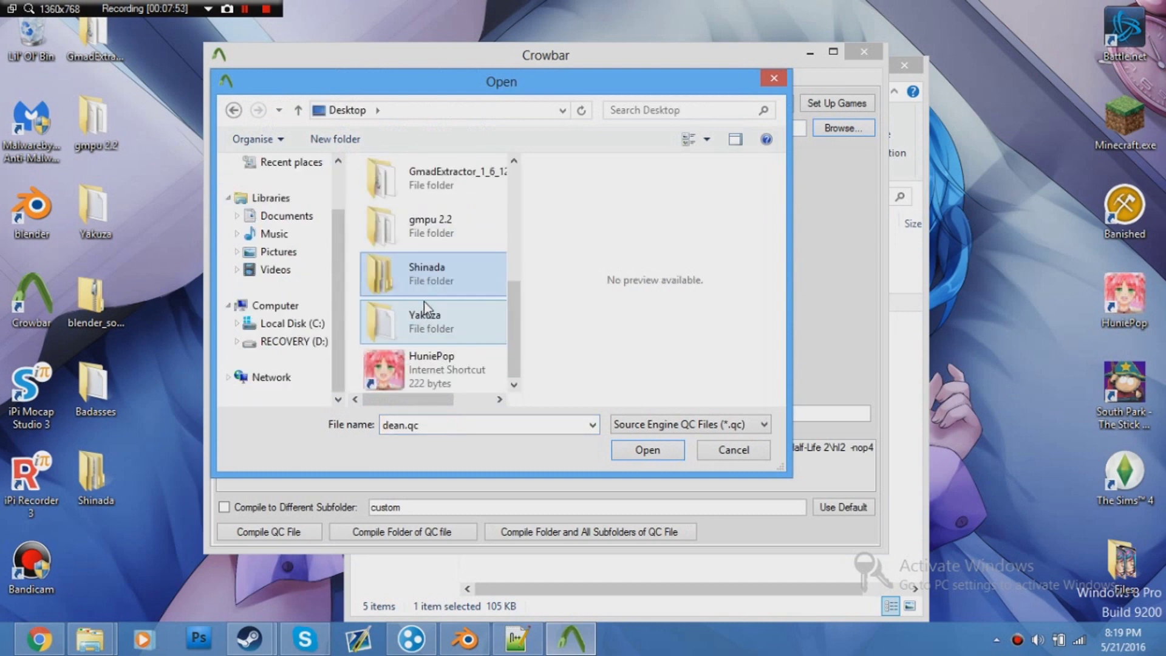
{"action": "scroll", "coordinate": [425, 292], "scroll_direction": "up", "scroll_amount": 3}
{"action": "double_click", "coordinate": [458, 365]}
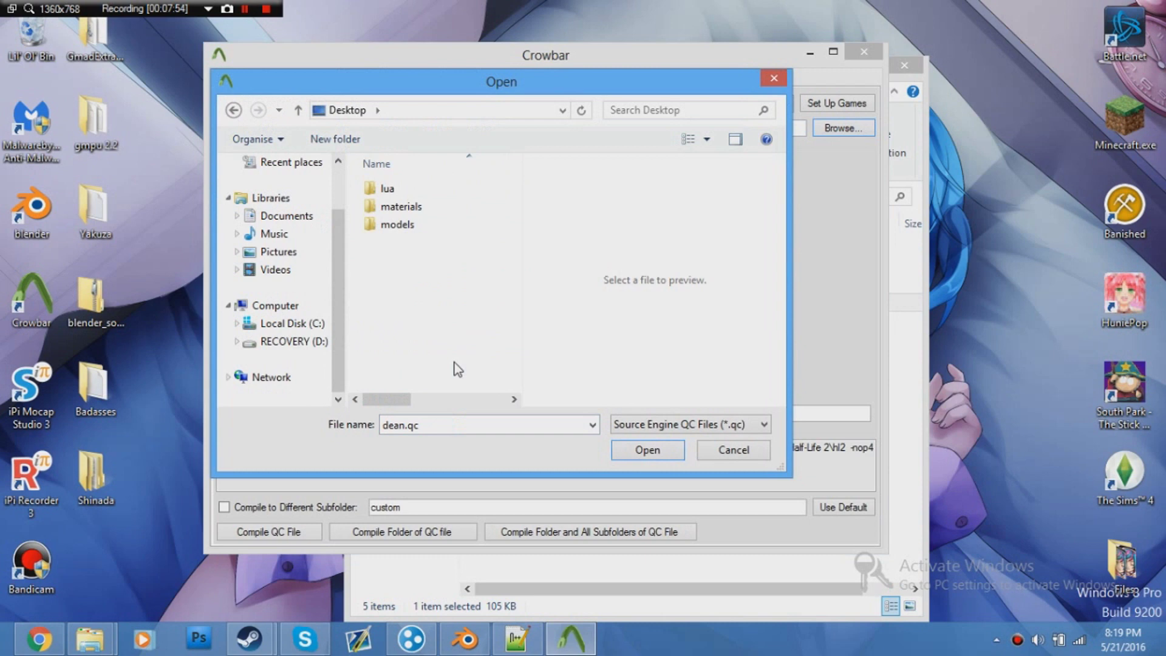
{"action": "double_click", "coordinate": [443, 225]}
{"action": "double_click", "coordinate": [442, 190]}
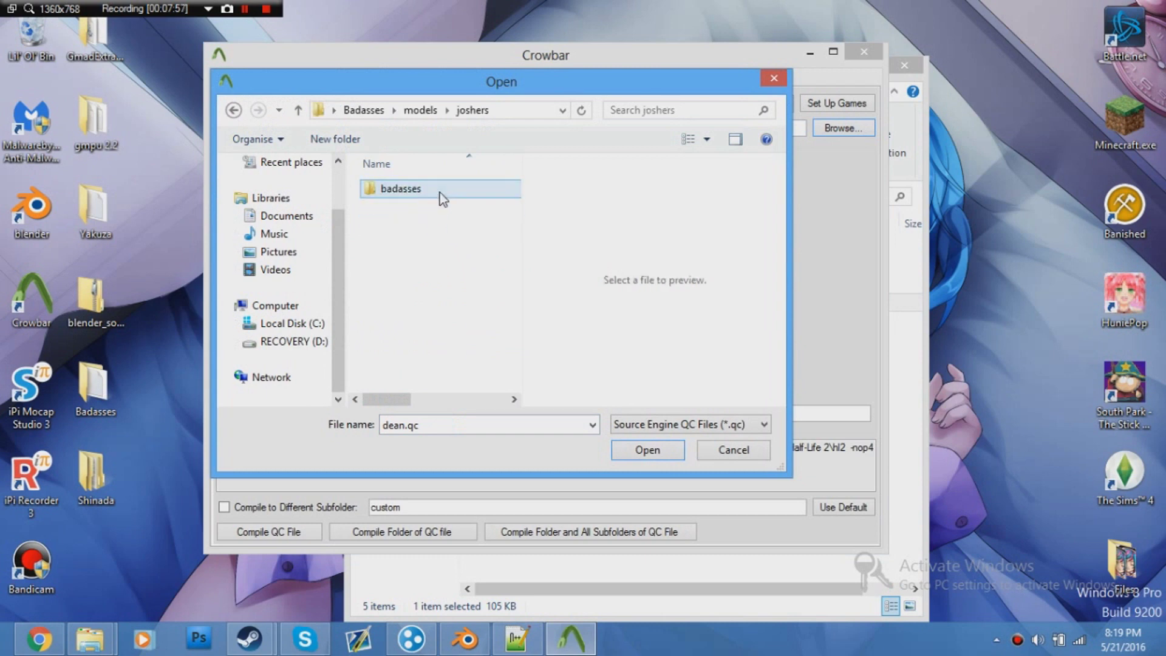
{"action": "double_click", "coordinate": [441, 190]}
{"action": "double_click", "coordinate": [441, 189]}
{"action": "double_click", "coordinate": [441, 189]}
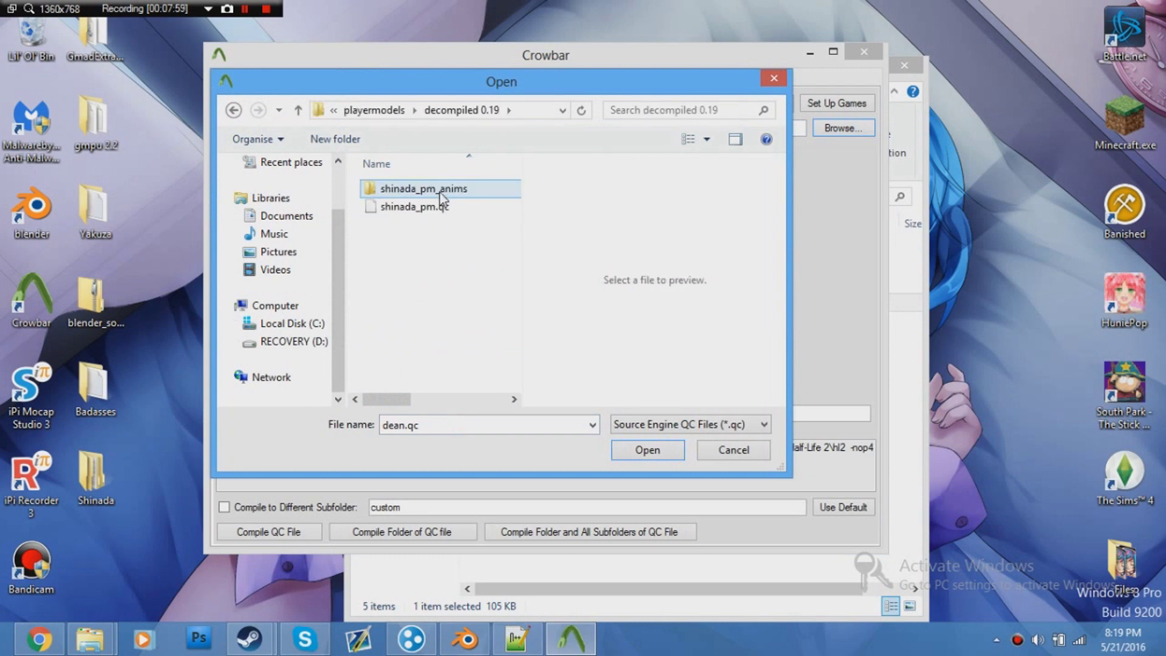
{"action": "double_click", "coordinate": [414, 206]}
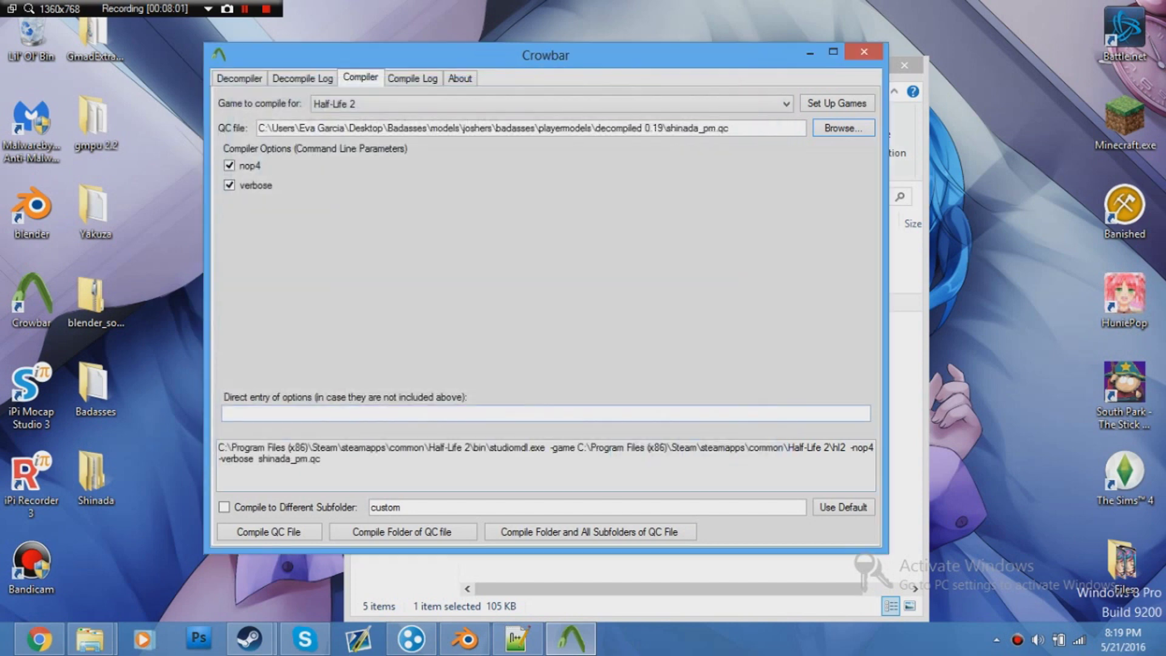
{"action": "left_click", "coordinate": [590, 533]}
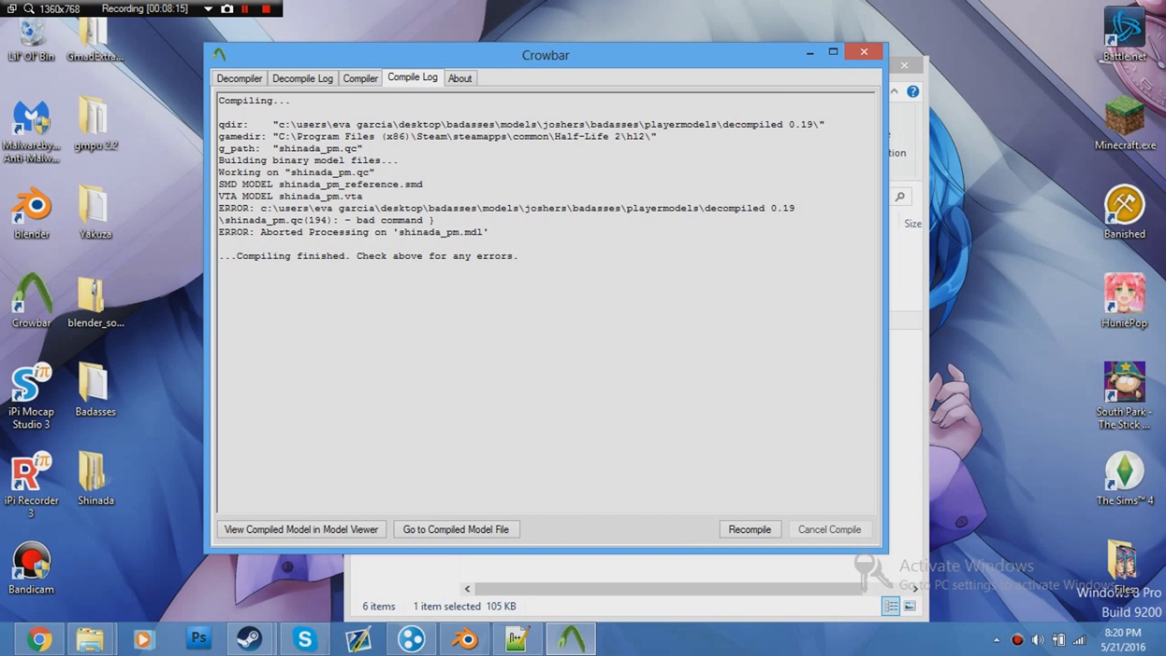
- Return to the QC in Notepad++ and delete the stray closing brace on line 194, below the $cdmaterials line
{"action": "left_click", "coordinate": [516, 637]}
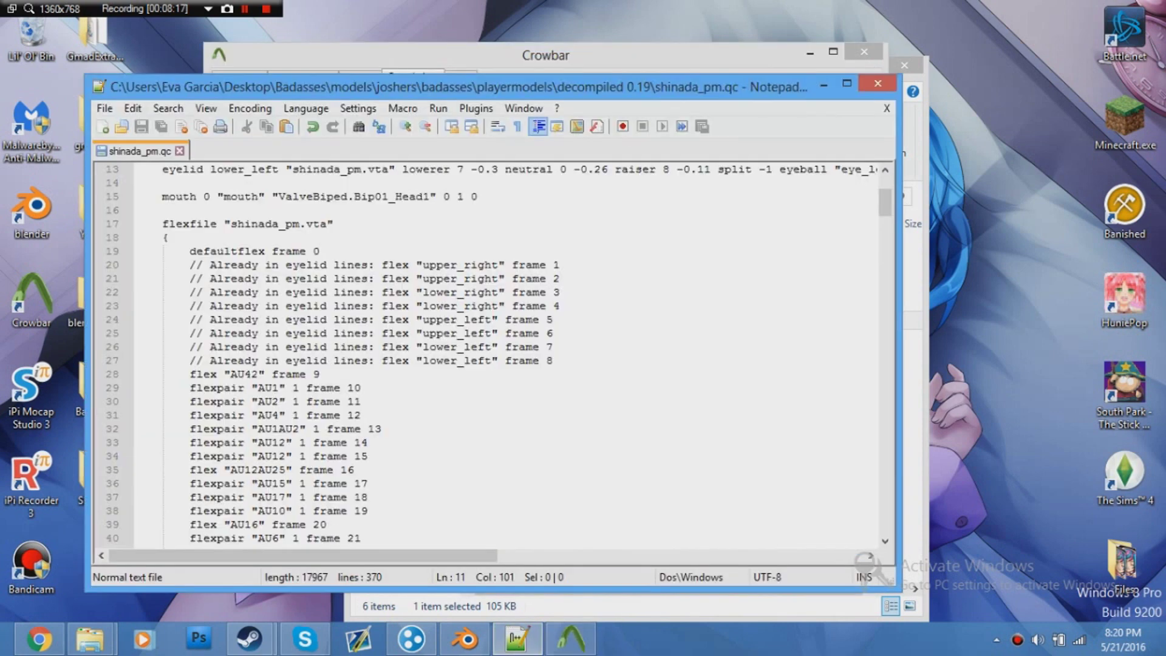
{"action": "left_click", "coordinate": [823, 264]}
{"action": "scroll", "coordinate": [823, 265], "scroll_direction": "up", "scroll_amount": 1}
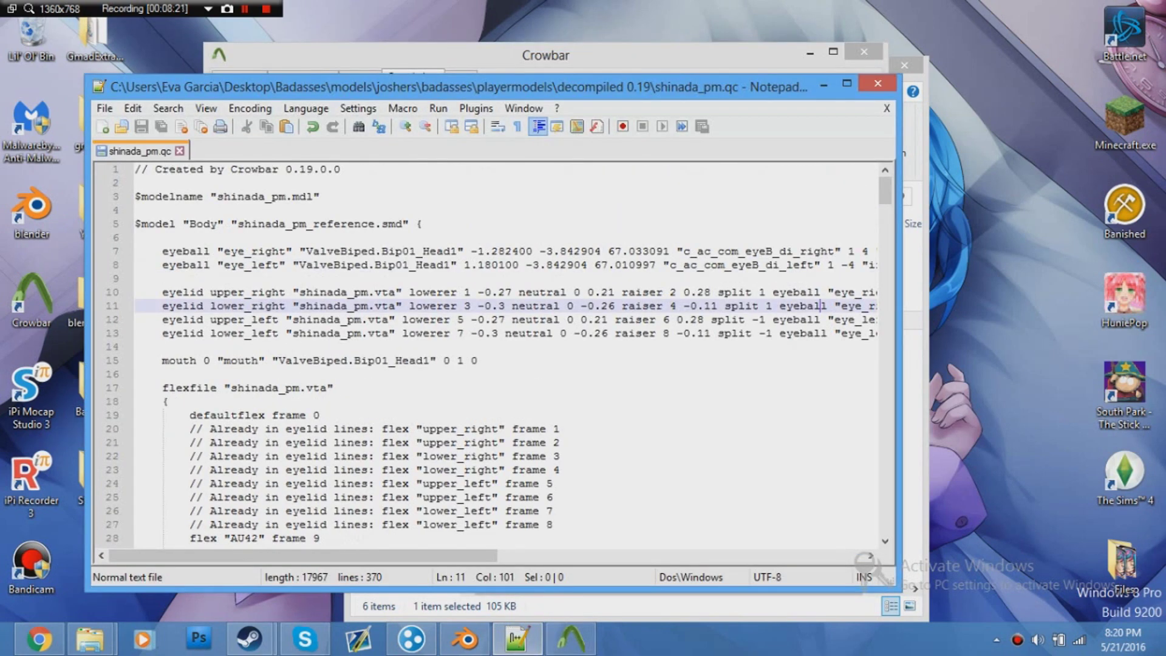
{"action": "scroll", "coordinate": [823, 264], "scroll_direction": "down", "scroll_amount": 20}
{"action": "scroll", "coordinate": [486, 352], "scroll_direction": "down", "scroll_amount": 20}
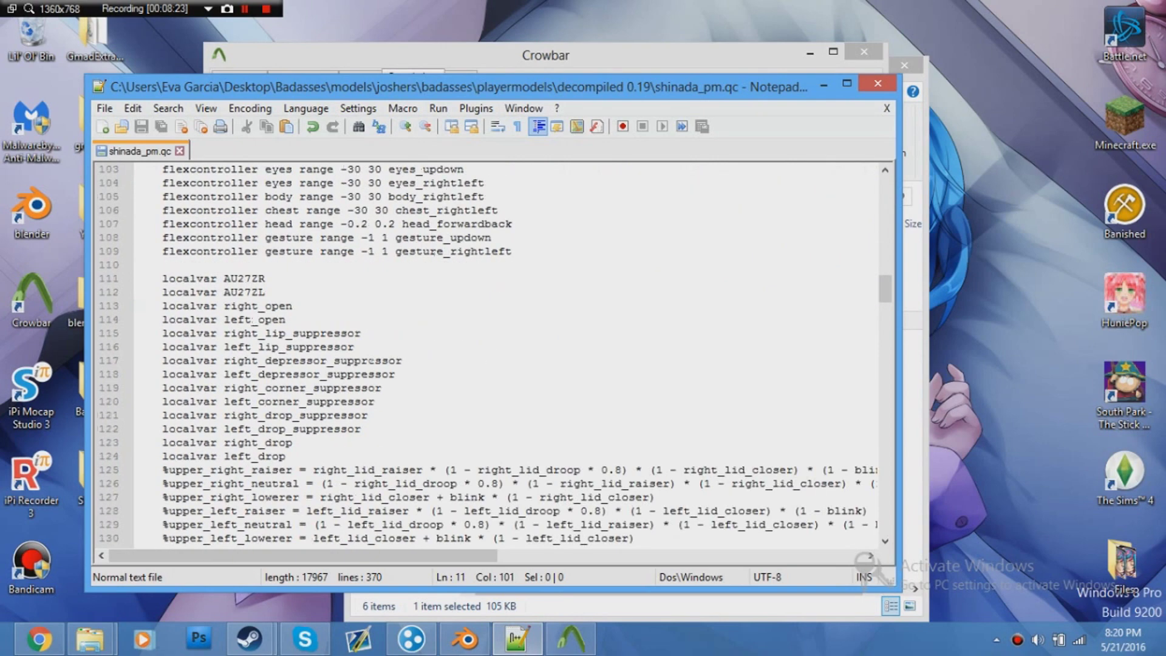
{"action": "scroll", "coordinate": [127, 537], "scroll_direction": "down", "scroll_amount": 4}
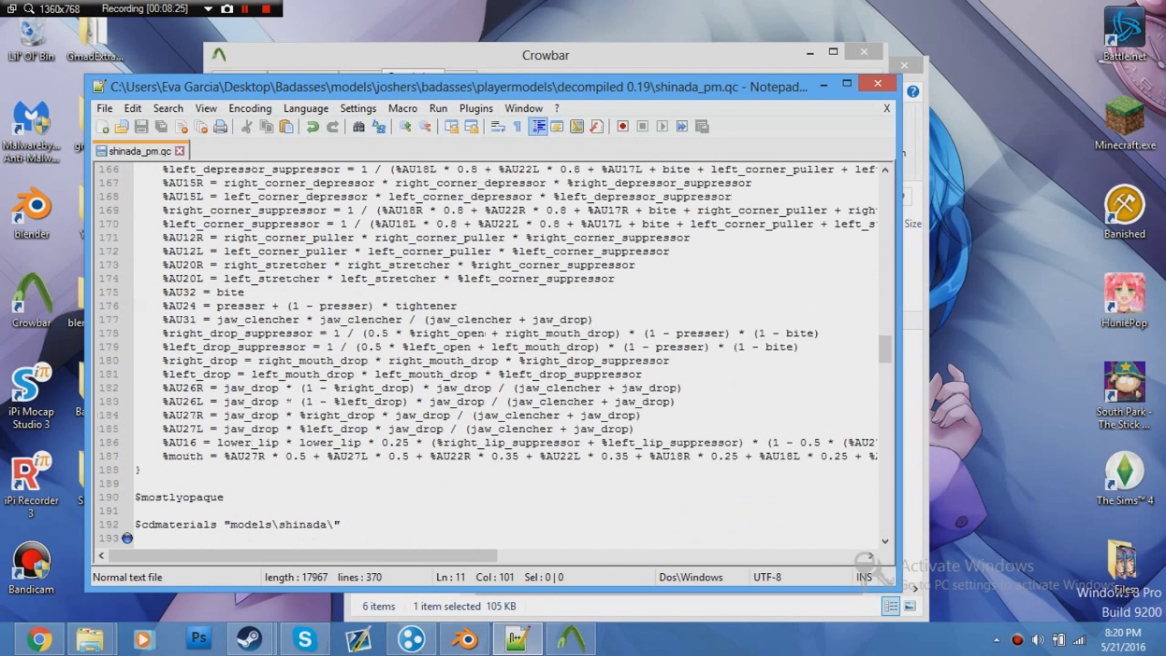
{"action": "scroll", "coordinate": [485, 353], "scroll_direction": "down", "scroll_amount": 1}
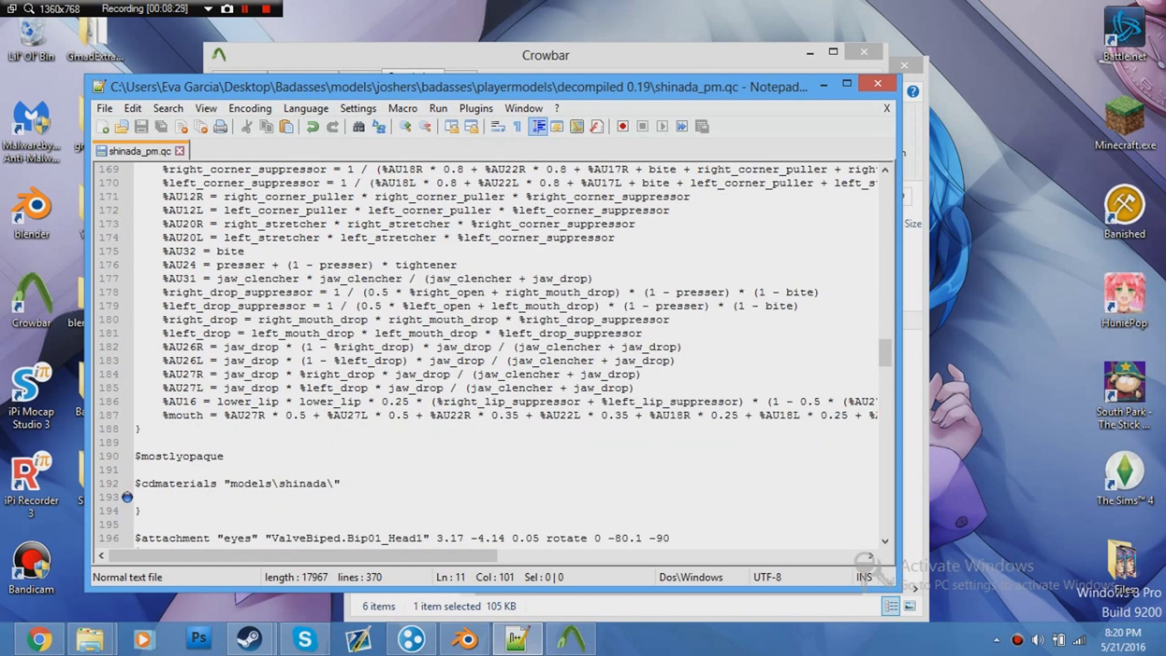
{"action": "left_click", "coordinate": [128, 503]}
{"action": "key", "text": "End"}
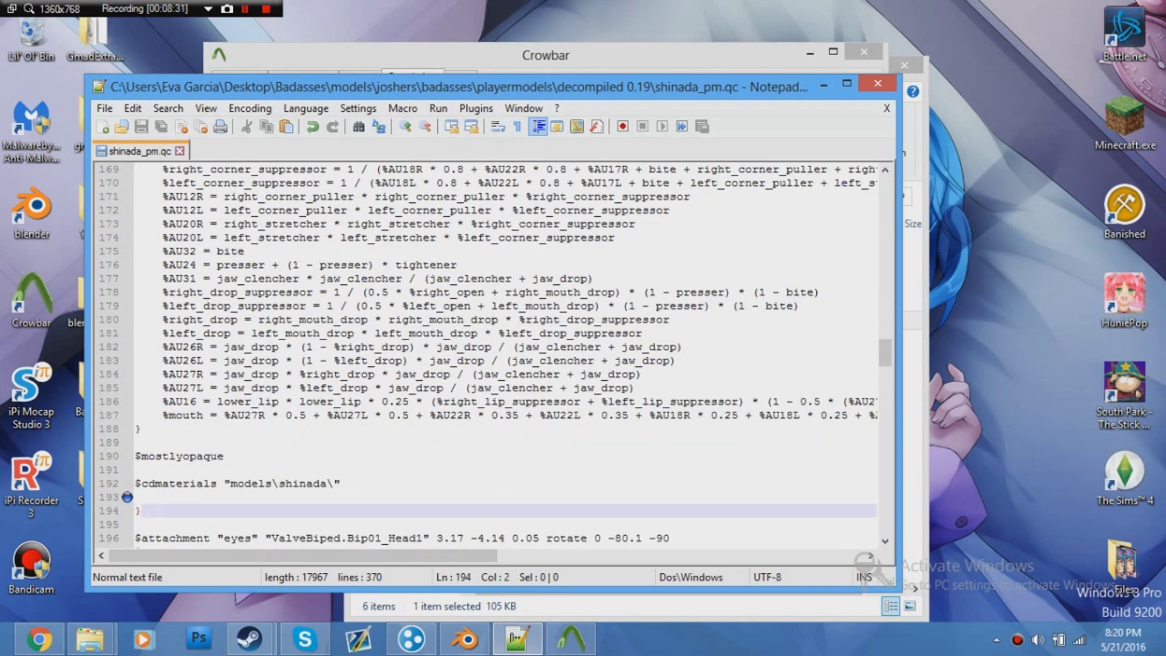
{"action": "key", "text": "BackSpace"}
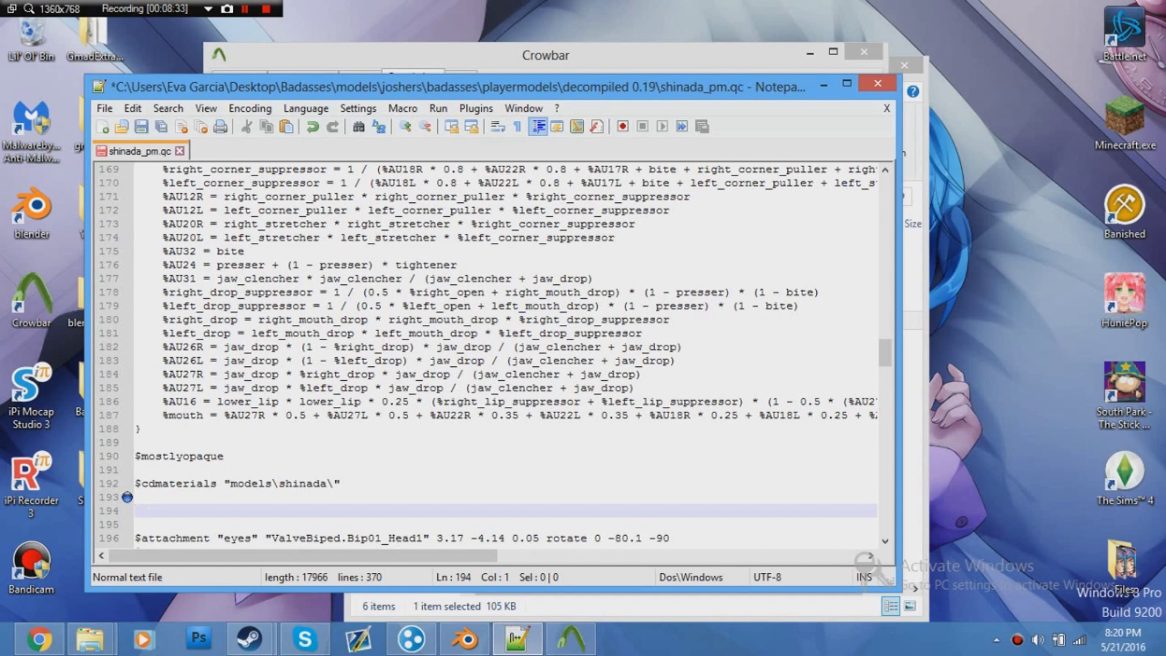
- Check the reported line in Crowbar's compile log, delete the extra blank line above the $attachment lines in shinada_pm.qc and save the file
{"action": "left_click", "coordinate": [437, 69]}
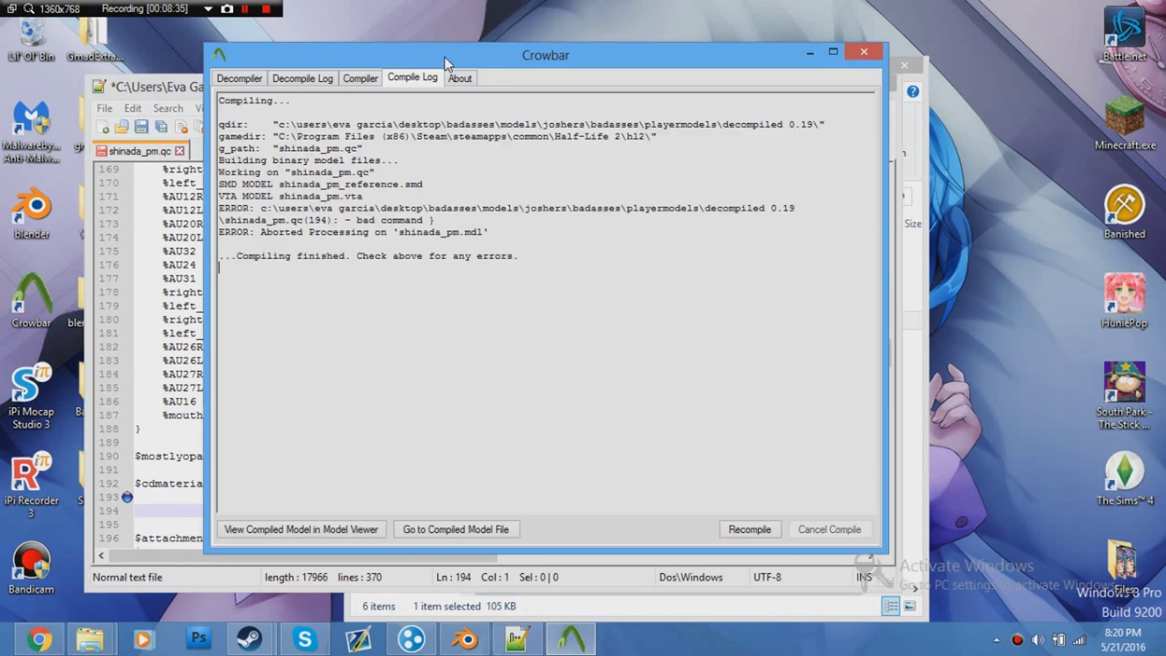
{"action": "key", "text": "alt+Tab"}
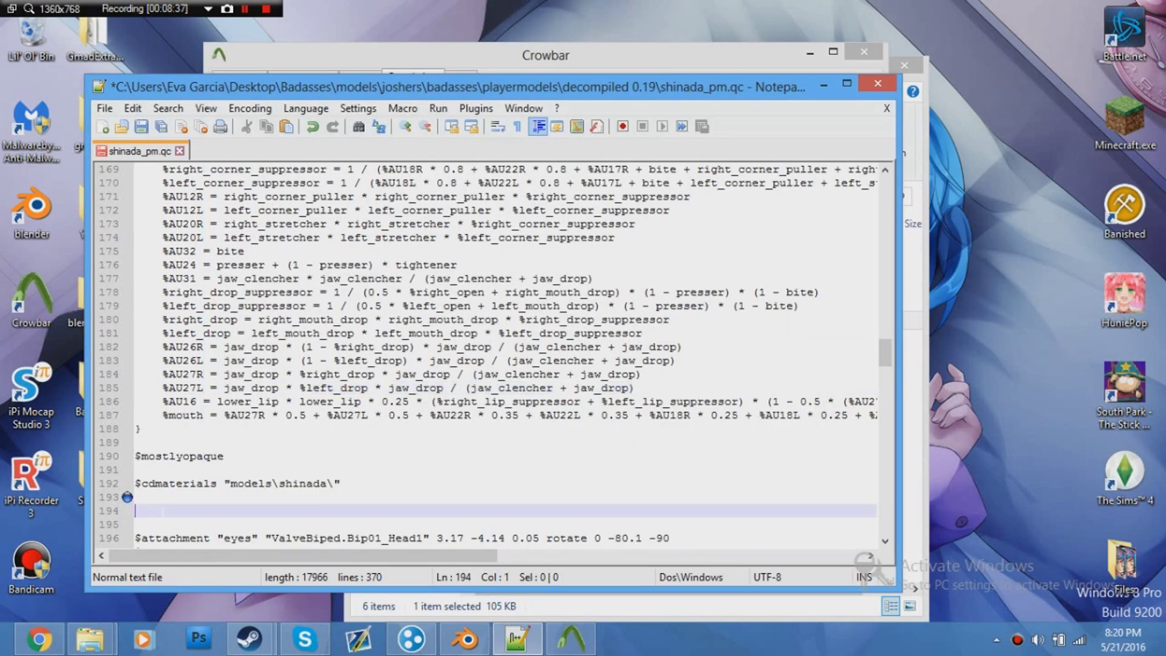
{"action": "left_click", "coordinate": [136, 525]}
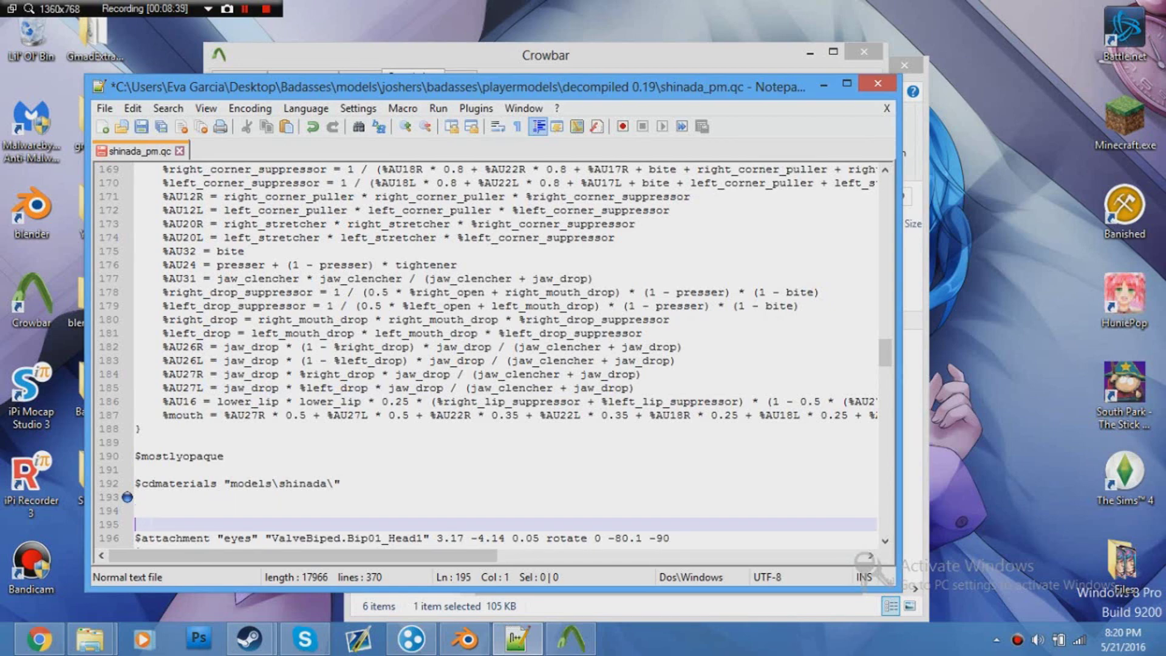
{"action": "key", "text": "BackSpace"}
{"action": "left_click", "coordinate": [104, 108]}
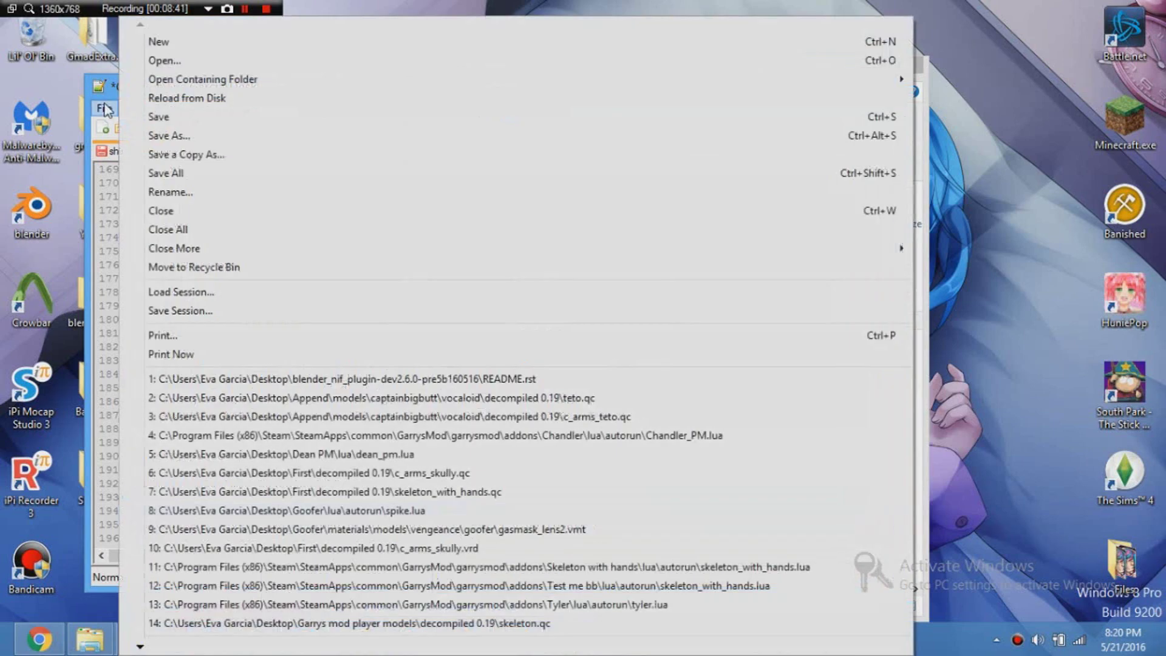
{"action": "left_click", "coordinate": [185, 119]}
- Return to Crowbar, compile shinada_pm.qc again and read through the whole compile log for errors
{"action": "key", "text": "alt+Tab"}
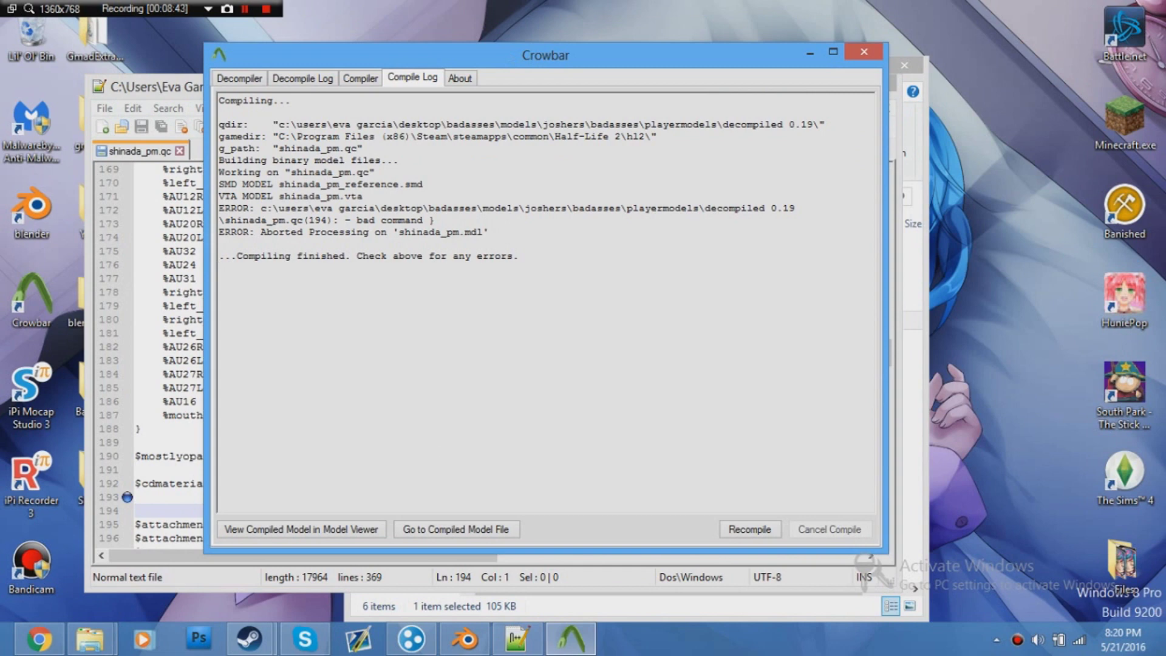
{"action": "left_click", "coordinate": [359, 78]}
{"action": "left_click", "coordinate": [540, 534]}
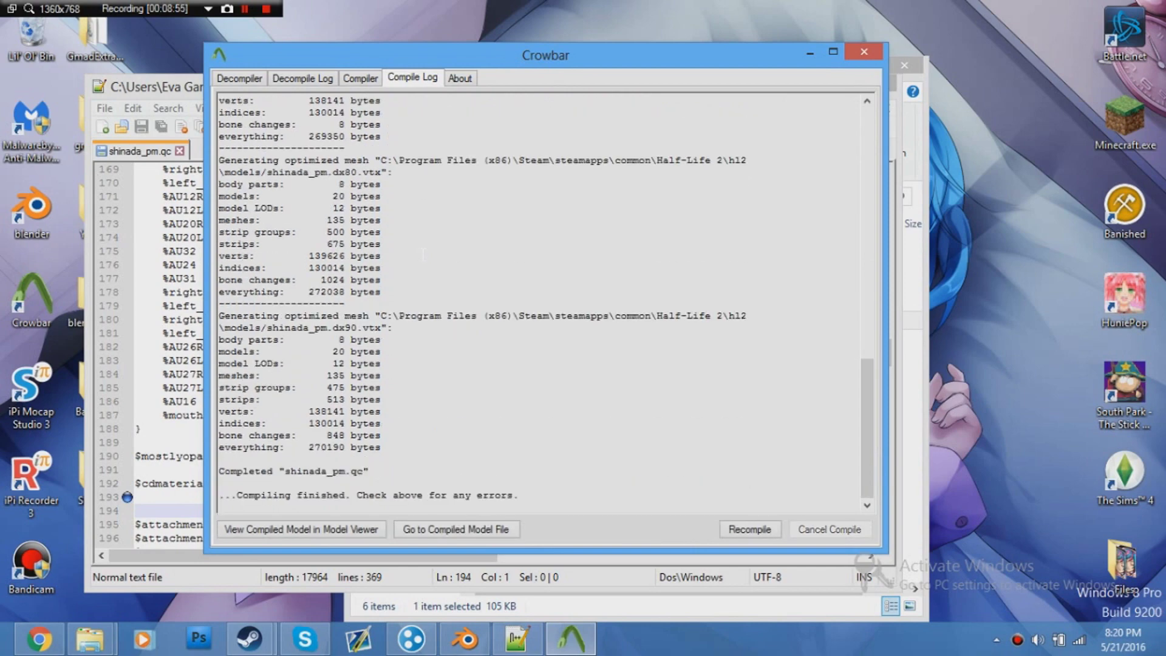
{"action": "scroll", "coordinate": [540, 300], "scroll_direction": "up", "scroll_amount": 13}
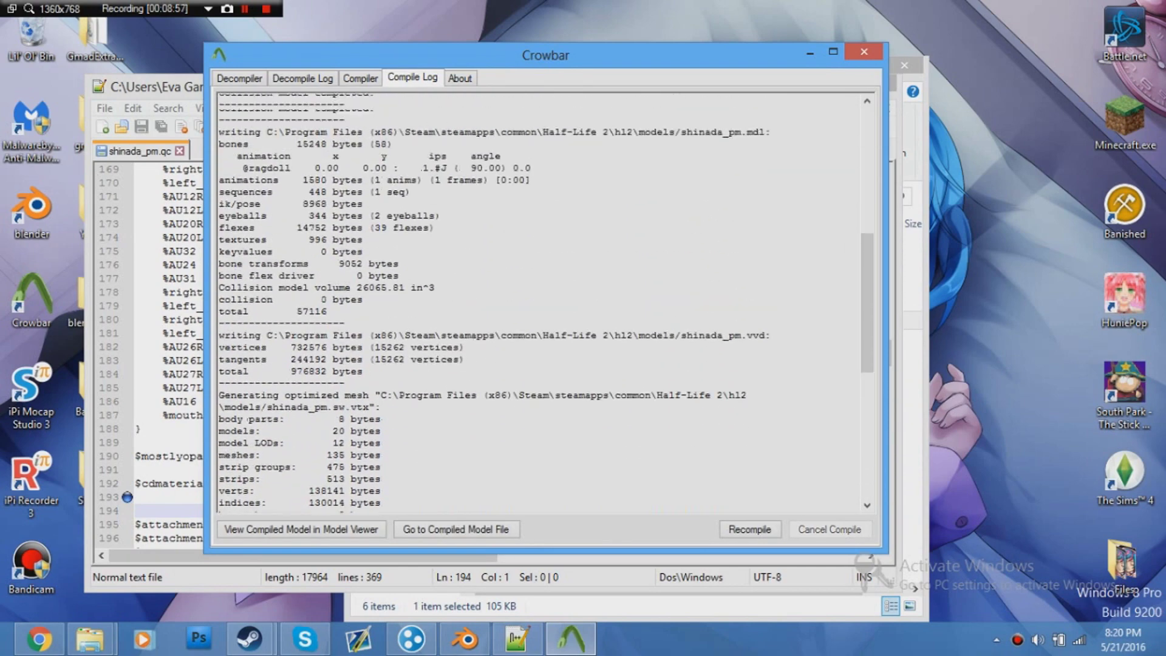
{"action": "scroll", "coordinate": [540, 300], "scroll_direction": "up", "scroll_amount": 1}
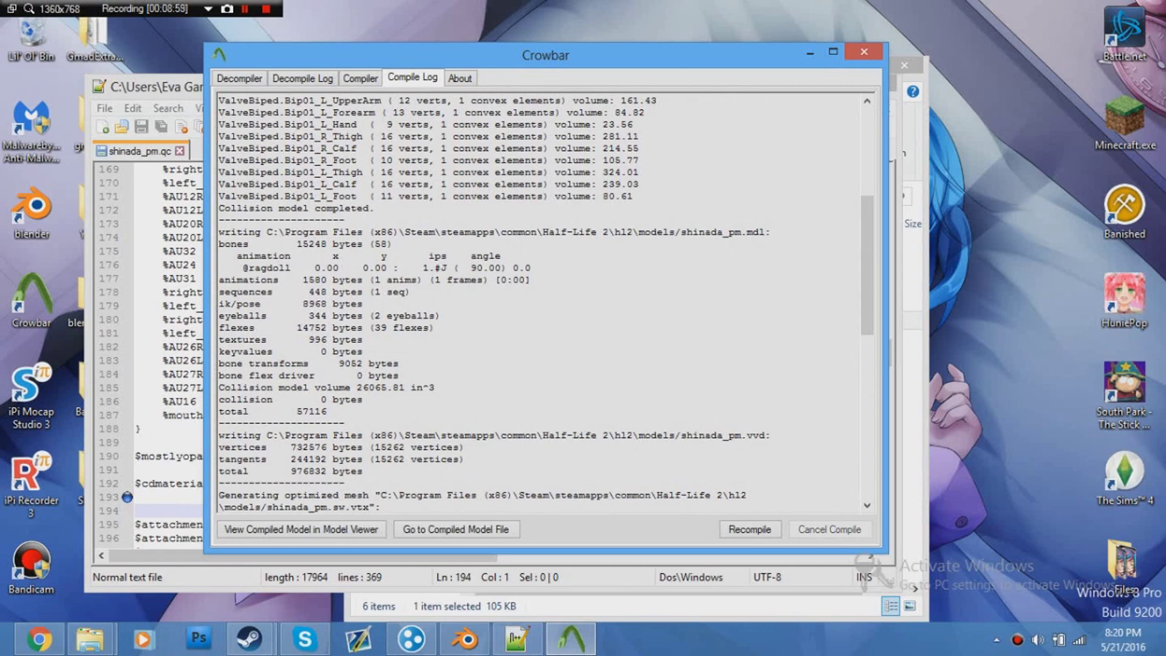
{"action": "scroll", "coordinate": [540, 301], "scroll_direction": "up", "scroll_amount": 7}
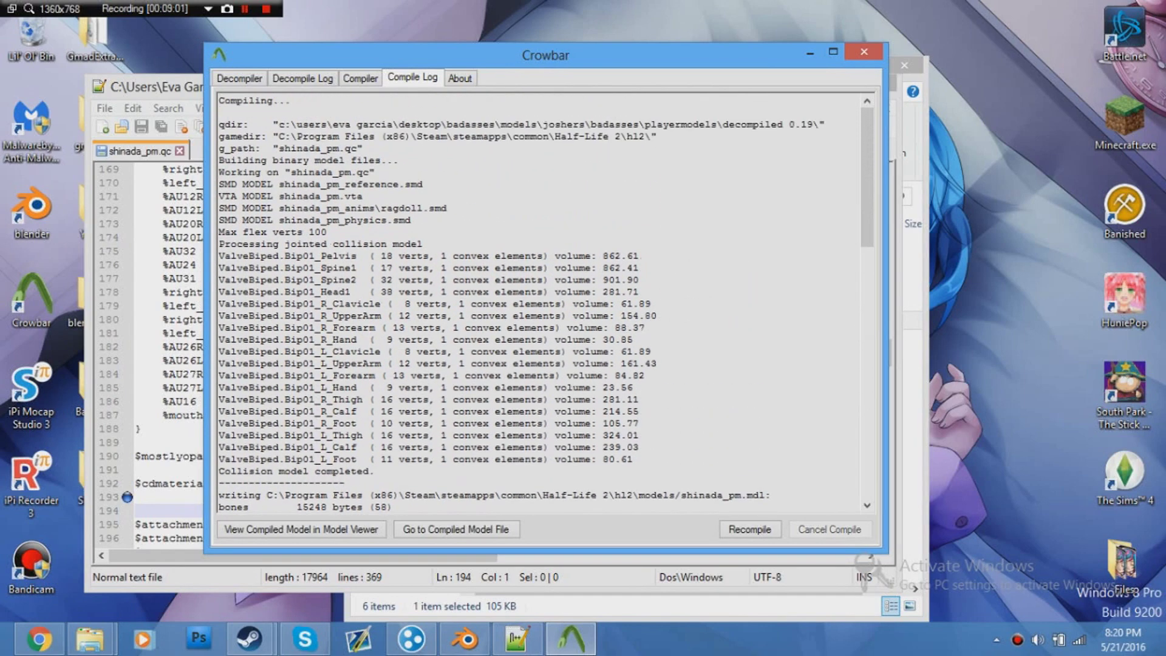
{"action": "scroll", "coordinate": [540, 301], "scroll_direction": "down", "scroll_amount": 20}
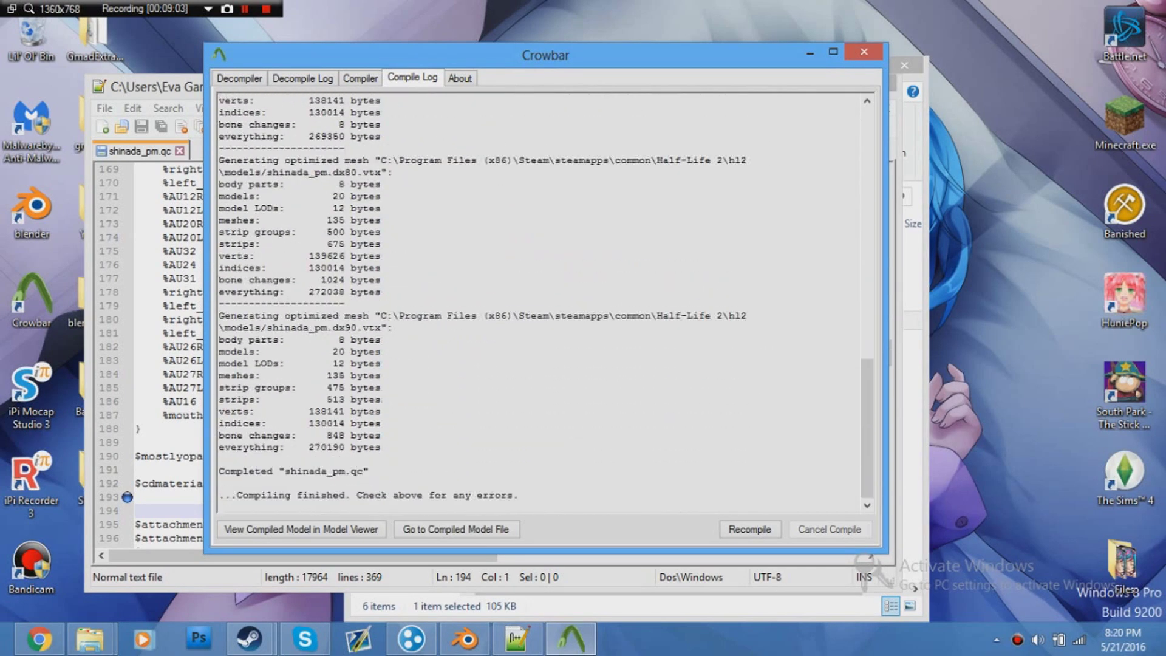
- Open the compiled model in the model viewer, inspect it from several angles and close the viewer
{"action": "left_click", "coordinate": [301, 530]}
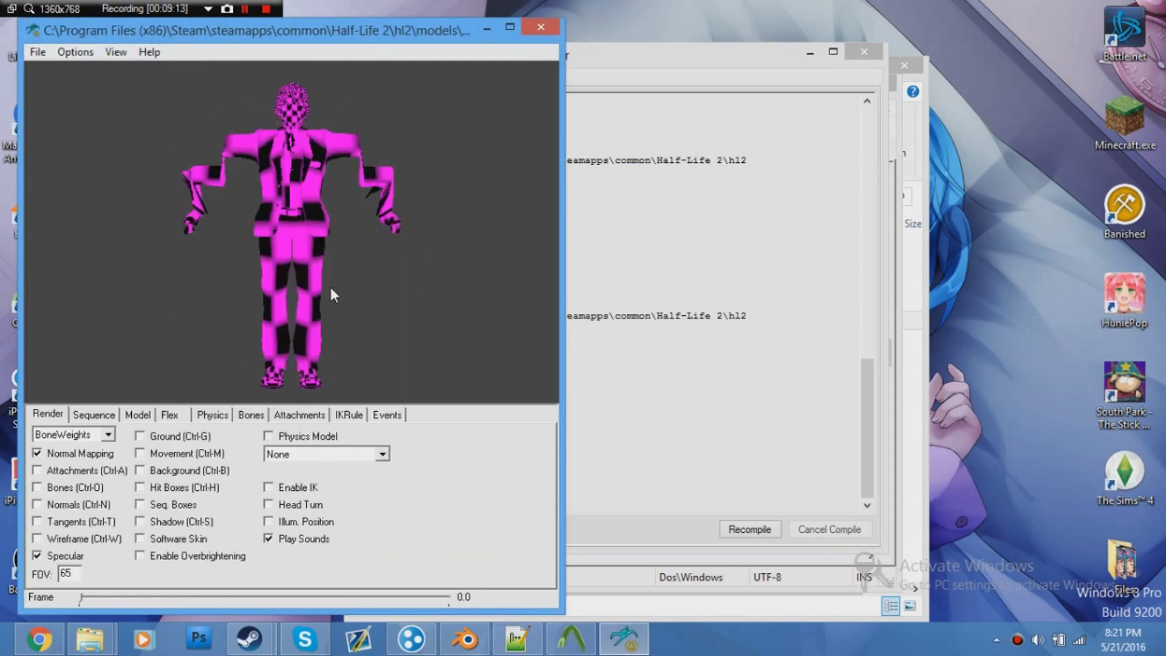
{"action": "mouse_move", "coordinate": [333, 294]}
{"action": "left_mouse_down"}
{"action": "mouse_move", "coordinate": [347, 283]}
{"action": "mouse_move", "coordinate": [384, 302]}
{"action": "mouse_move", "coordinate": [315, 294]}
{"action": "left_mouse_up"}
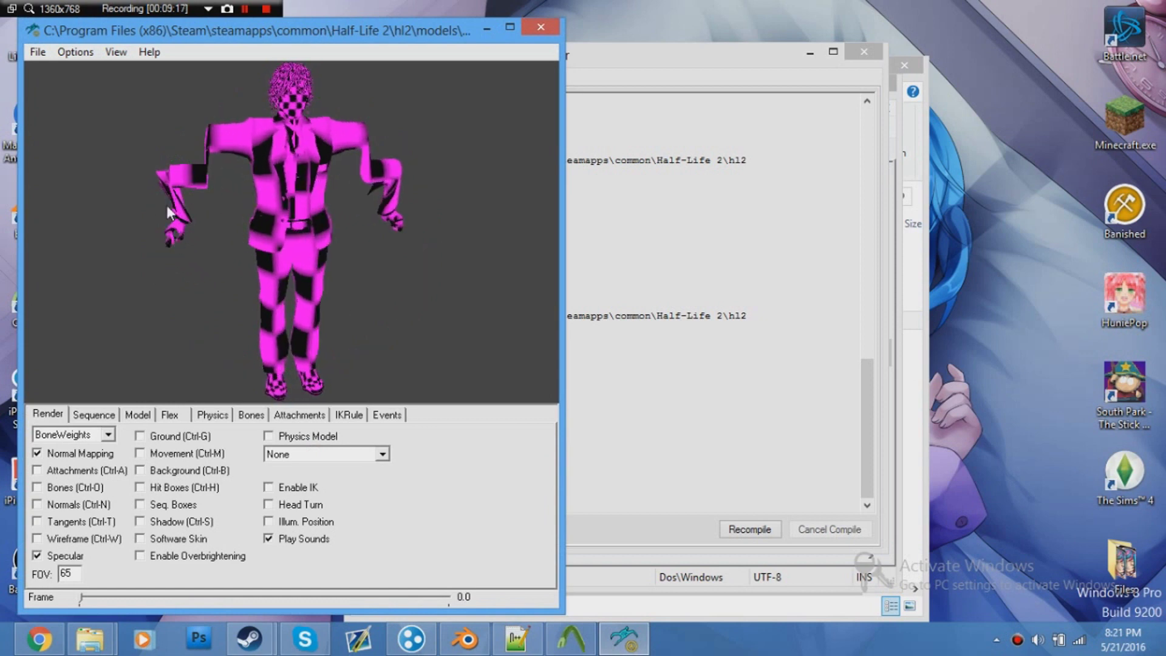
{"action": "left_click_drag", "start_coordinate": [230, 169], "coordinate": [435, 178]}
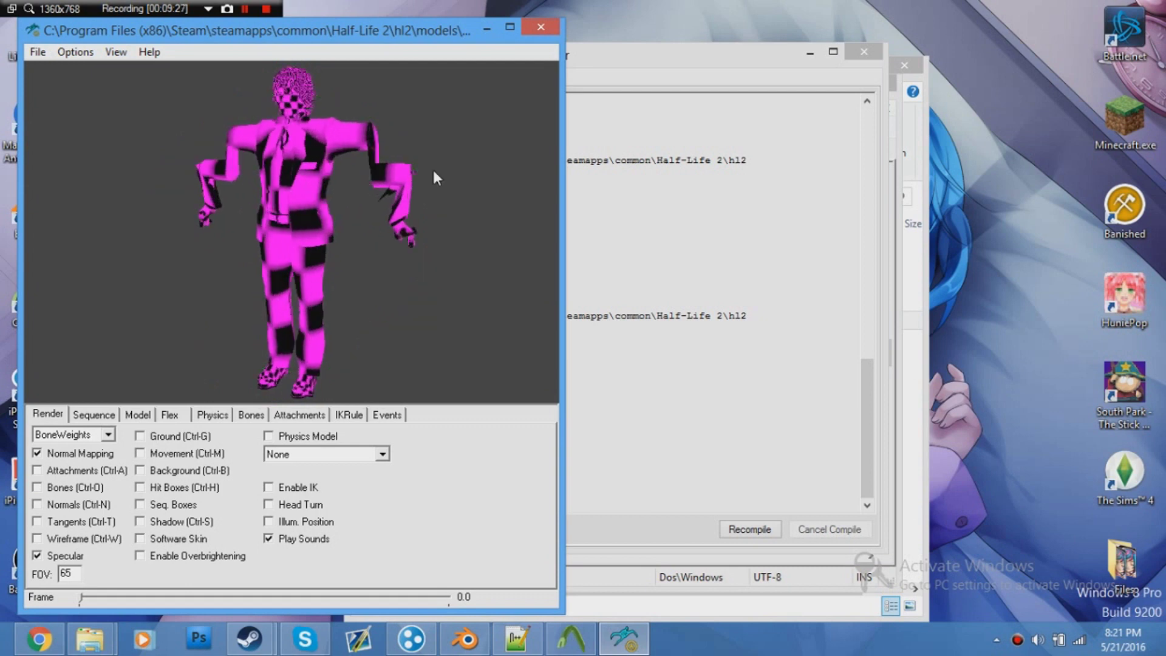
{"action": "left_click_drag", "start_coordinate": [351, 157], "coordinate": [383, 173]}
{"action": "left_click", "coordinate": [550, 28]}
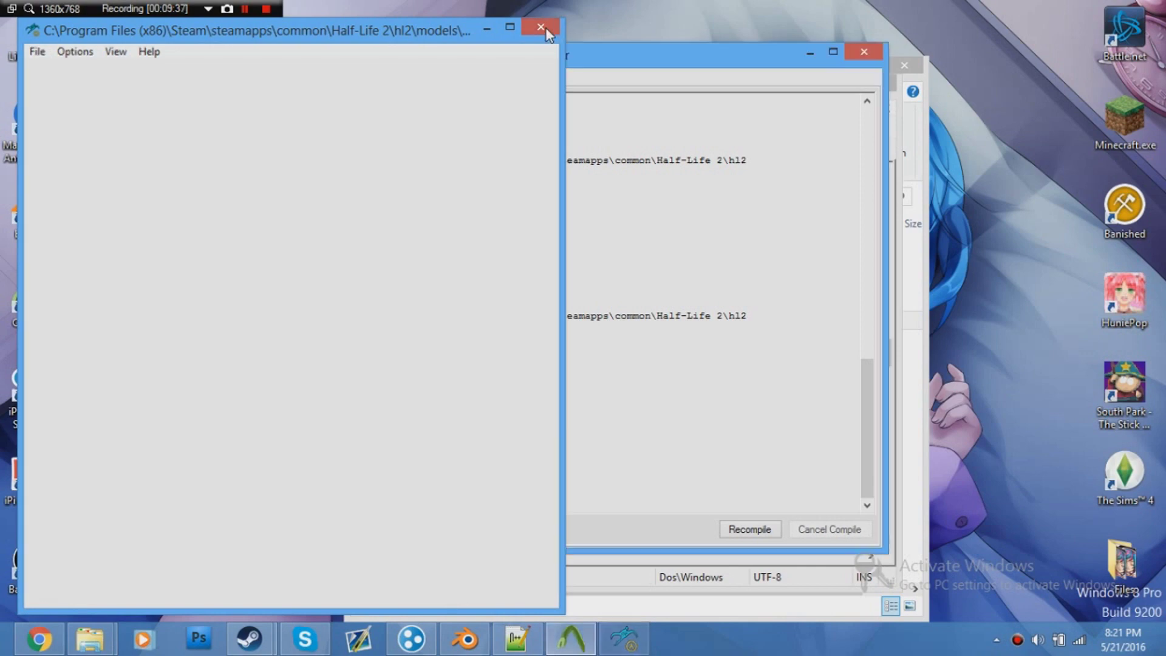
- Move the Crowbar window aside, switch to Blender to look at the shinada_kiryu_body model, and minimise Blender
{"action": "left_click_drag", "start_coordinate": [512, 61], "coordinate": [560, 53]}
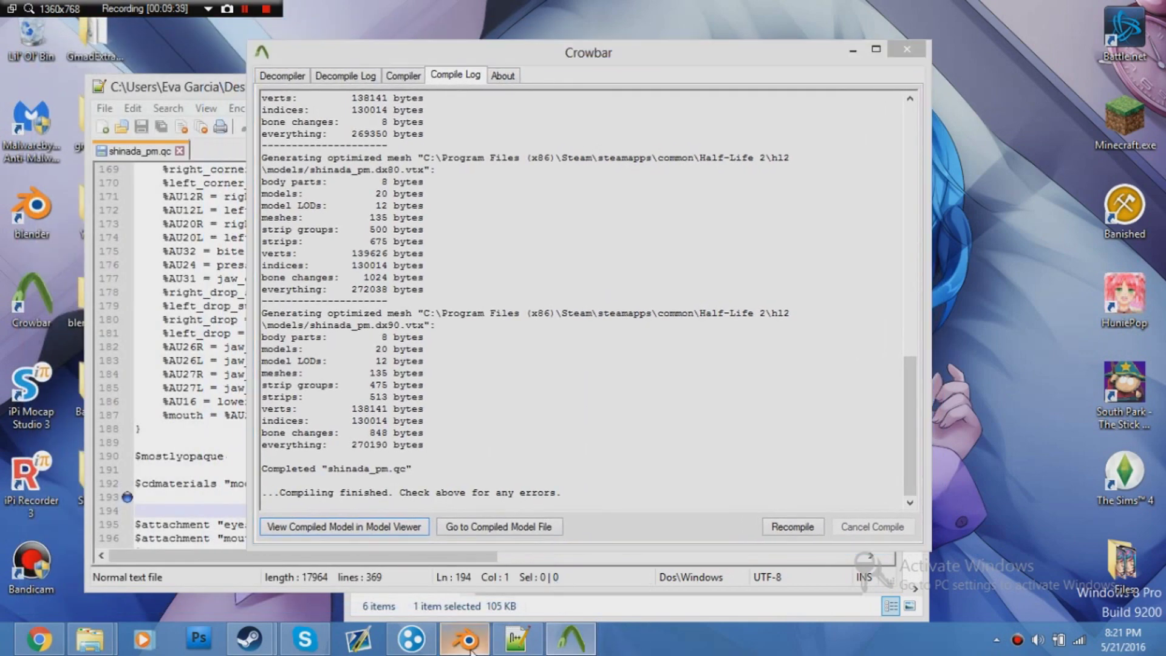
{"action": "left_click", "coordinate": [465, 639]}
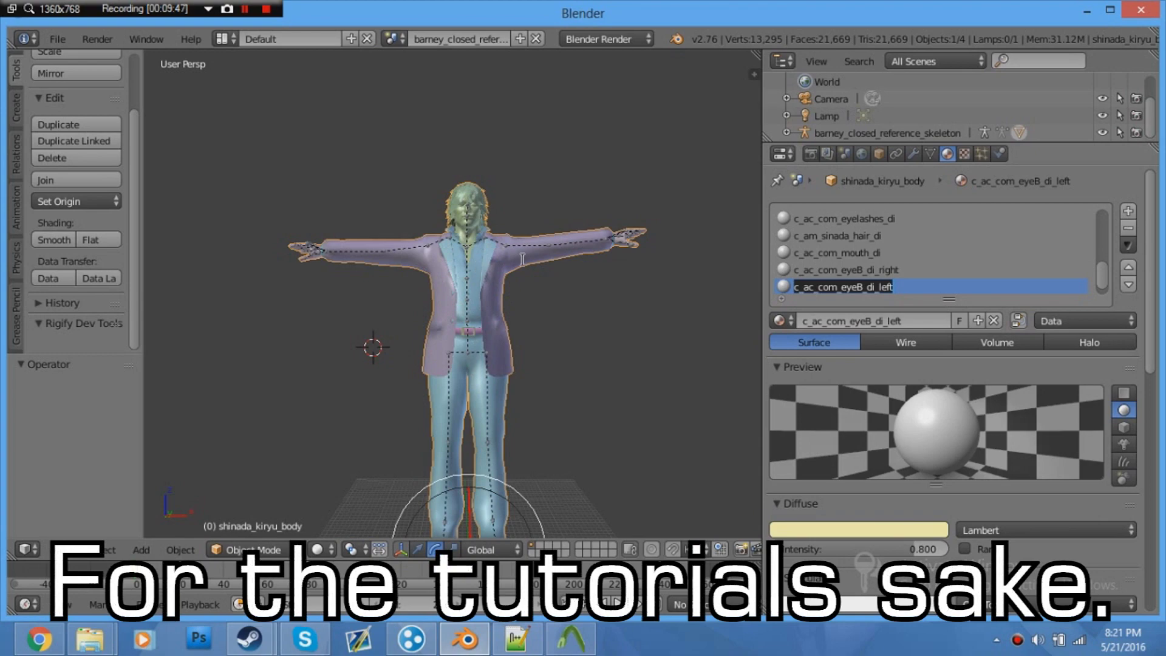
{"action": "left_click", "coordinate": [1087, 10]}
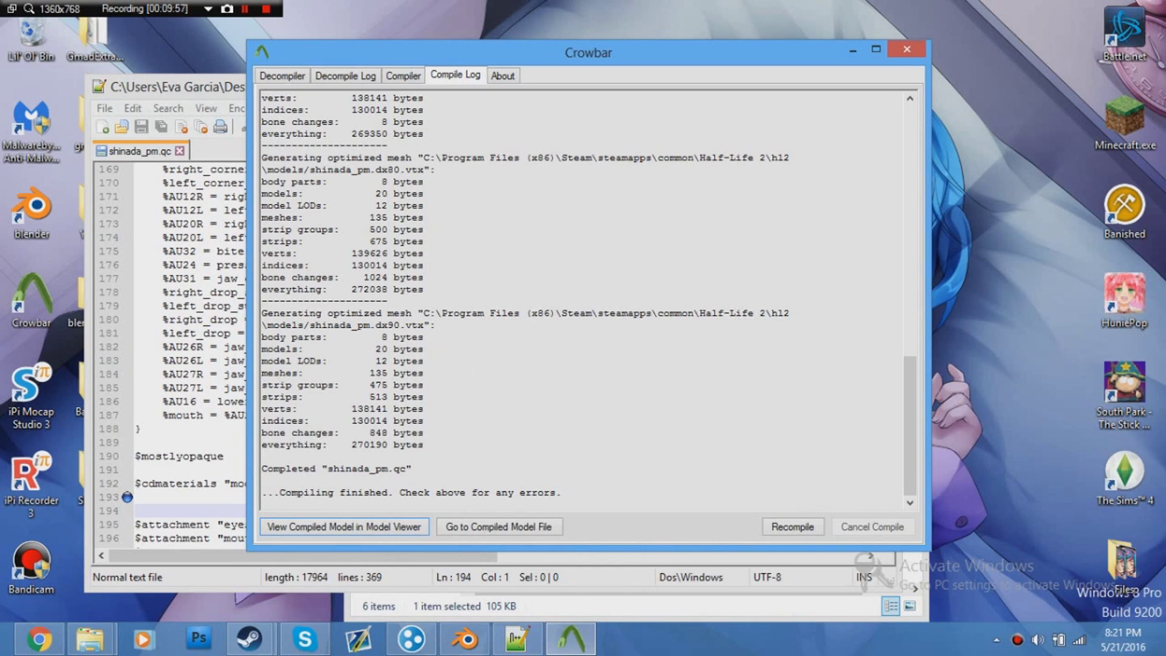
- Bring the shinada_pm.qc window in Notepad++ forward and minimise it, leaving Crowbar in front
{"action": "left_click", "coordinate": [231, 456]}
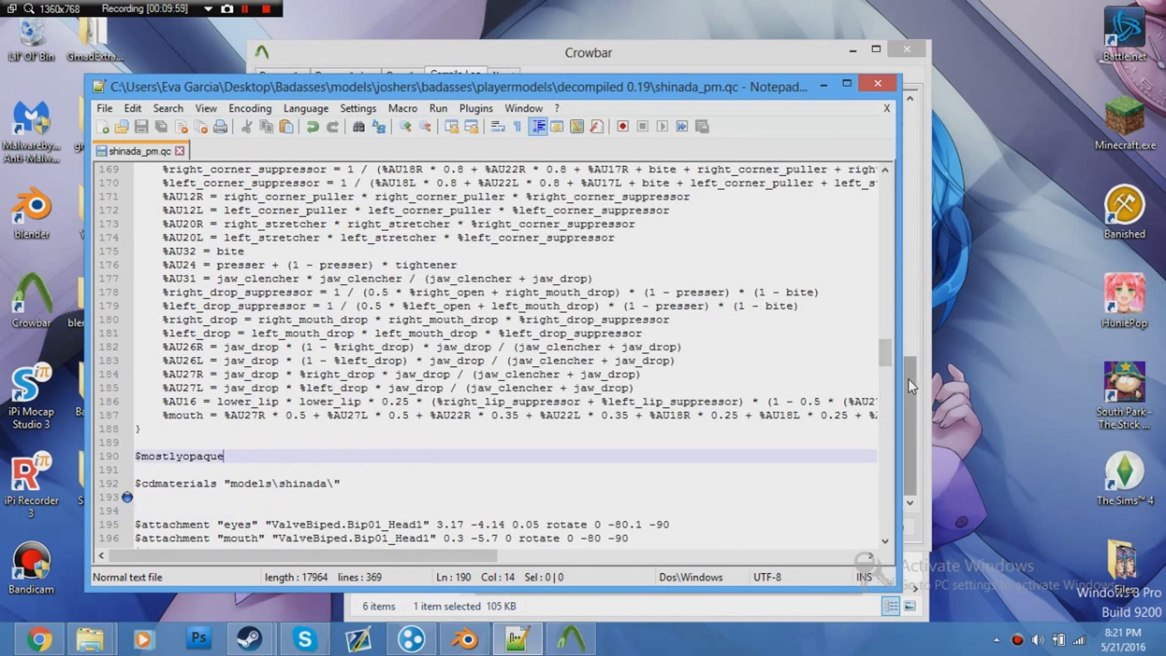
{"action": "left_click", "coordinate": [703, 400]}
{"action": "left_click", "coordinate": [908, 435]}
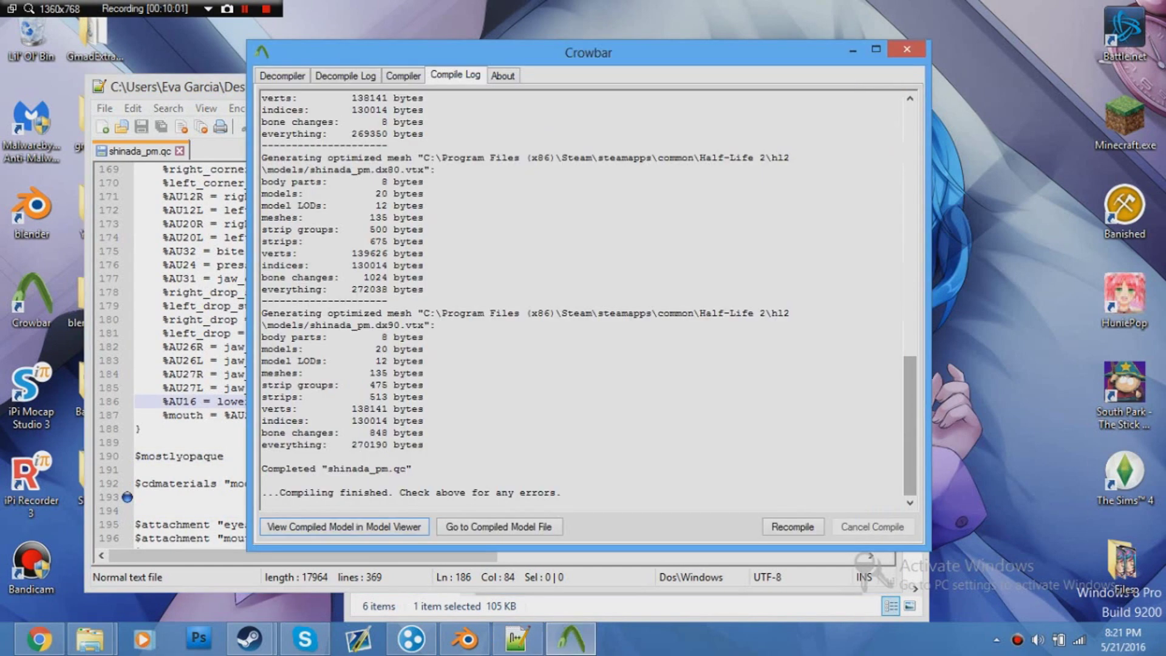
{"action": "left_click", "coordinate": [218, 401]}
{"action": "left_click", "coordinate": [824, 83]}
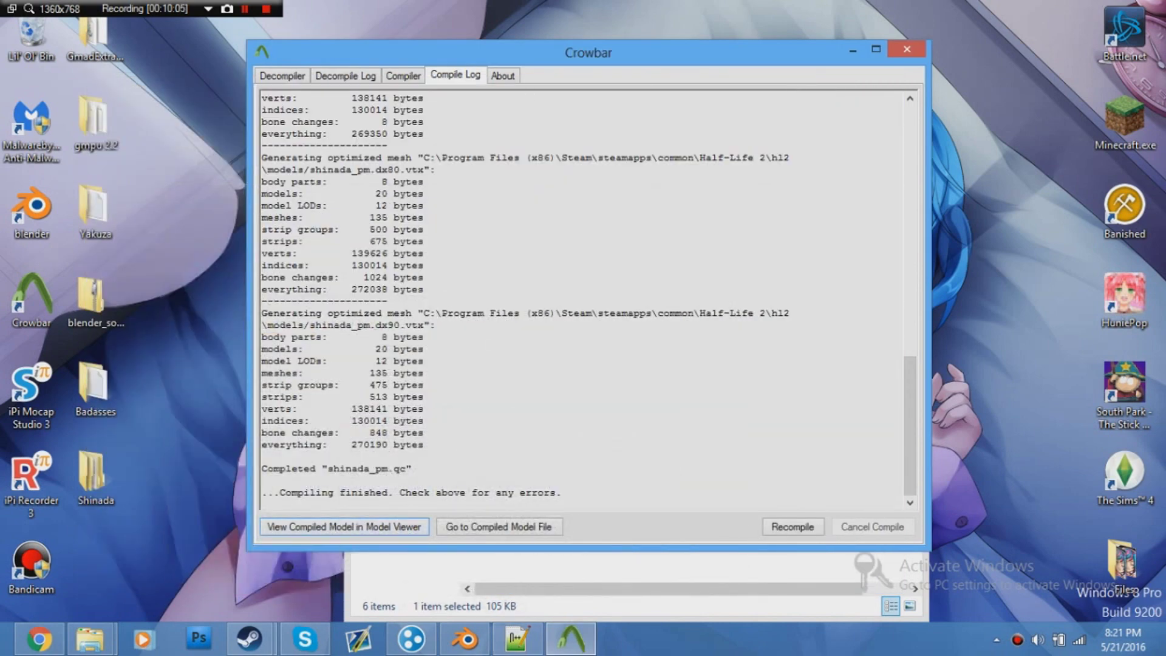
- View the compiled model in the model viewer once more, rotate it and close the viewer
{"action": "left_click", "coordinate": [344, 527]}
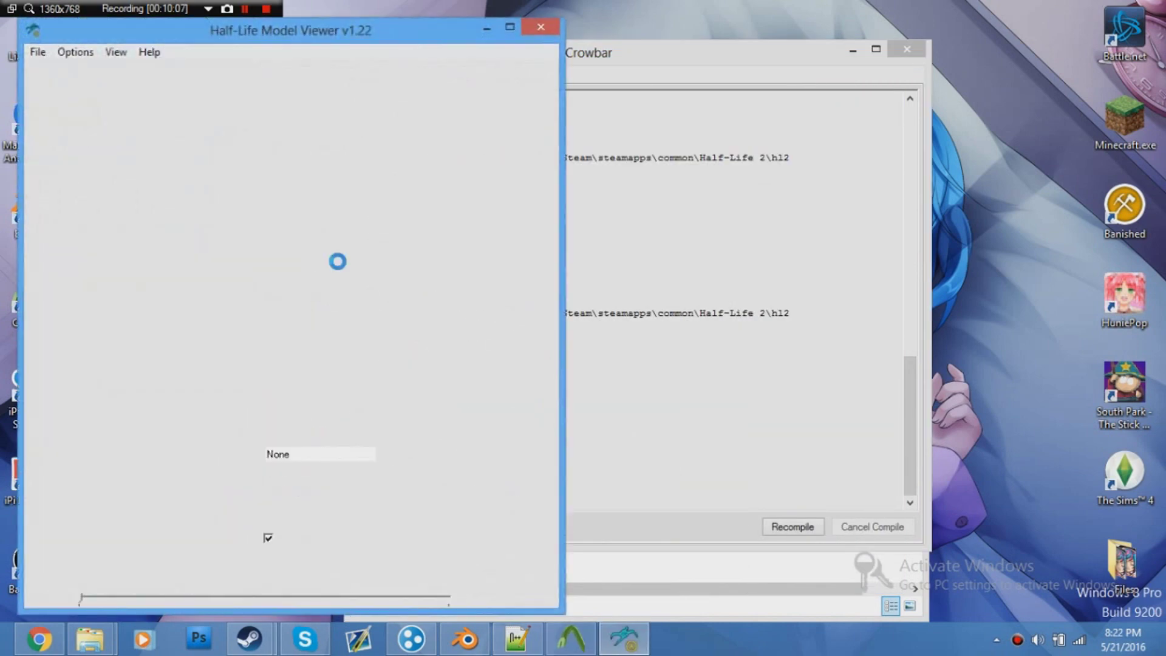
{"action": "left_click_drag", "start_coordinate": [338, 266], "coordinate": [211, 204]}
{"action": "left_click_drag", "start_coordinate": [337, 202], "coordinate": [352, 197]}
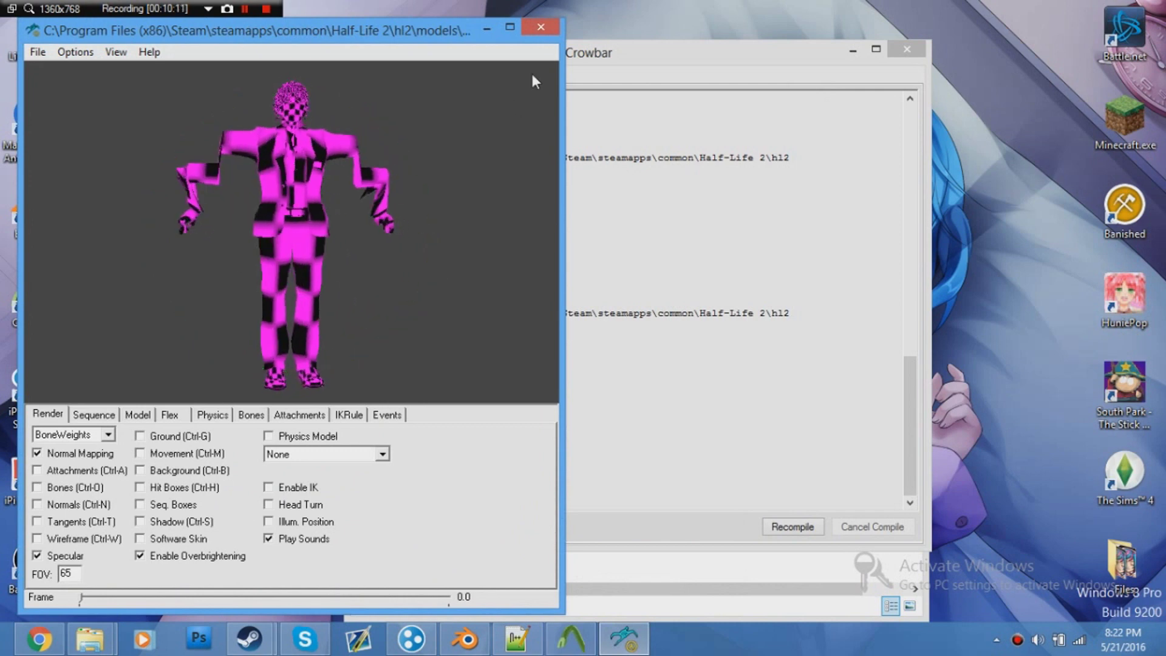
{"action": "left_click", "coordinate": [541, 27]}
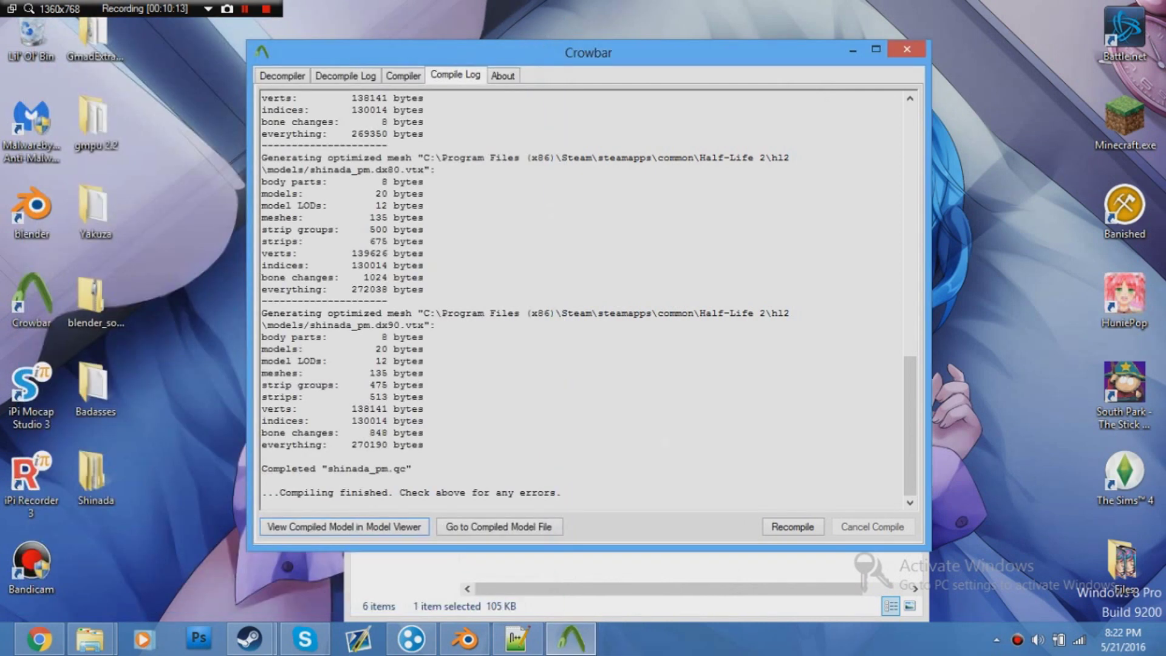
- Show the compiled model files' location from Crowbar and create a folder named models inside the desktop's Shinada folder
{"action": "left_click", "coordinate": [455, 524]}
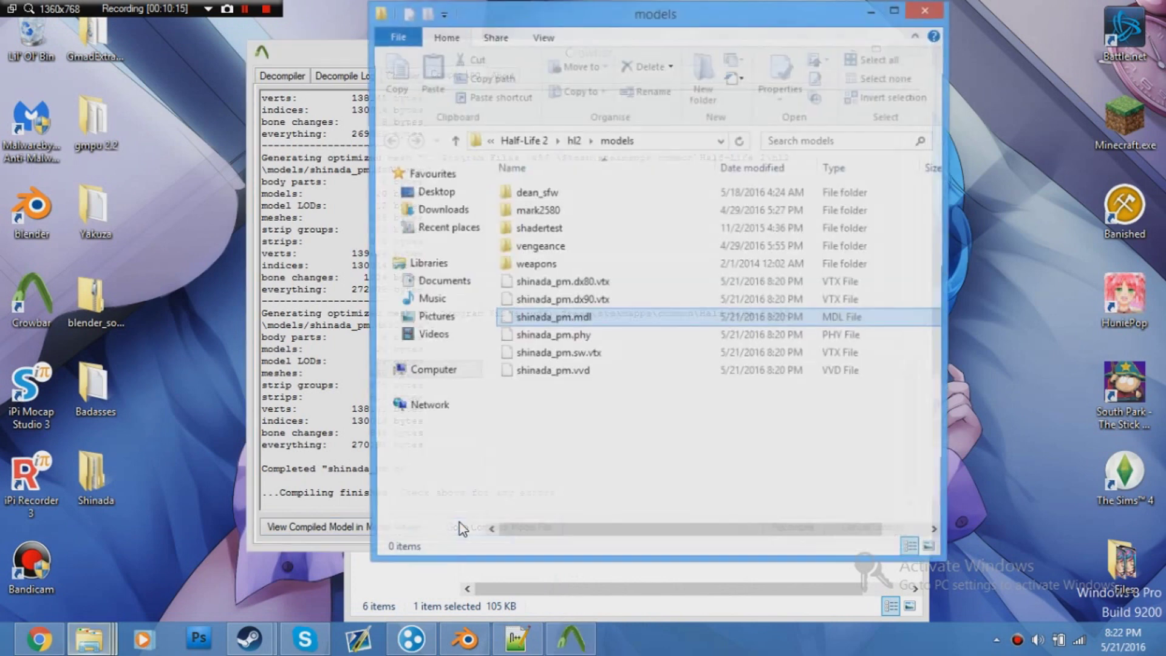
{"action": "double_click", "coordinate": [90, 479]}
{"action": "right_click", "coordinate": [519, 238]}
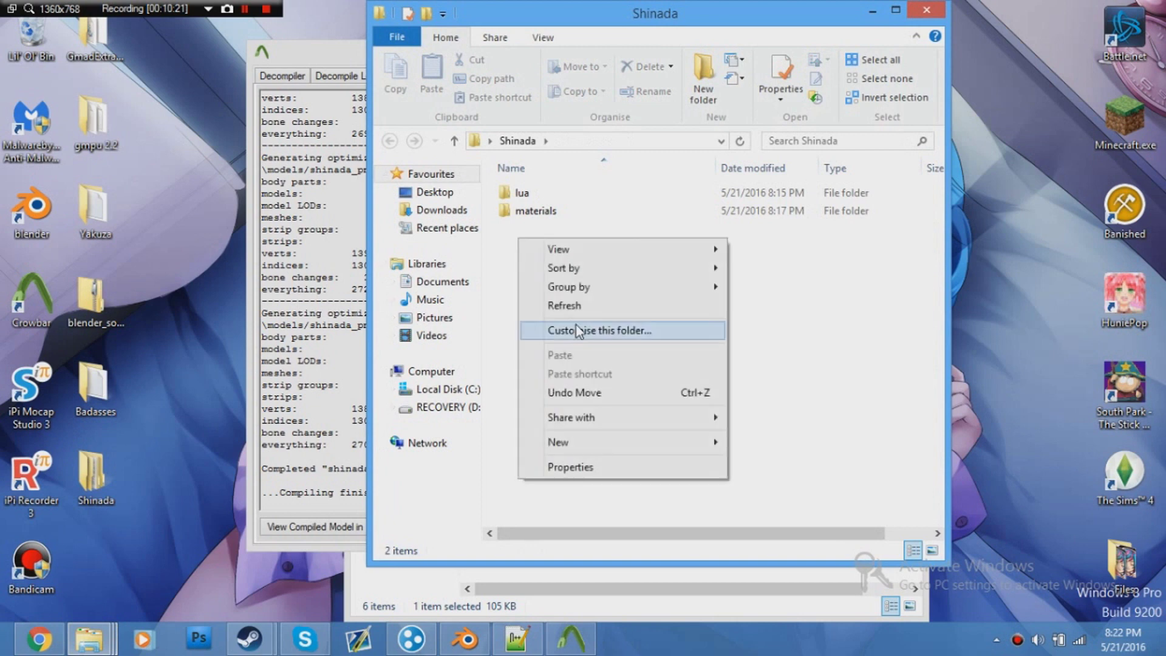
{"action": "mouse_move", "coordinate": [662, 445]}
{"action": "left_click", "coordinate": [759, 229]}
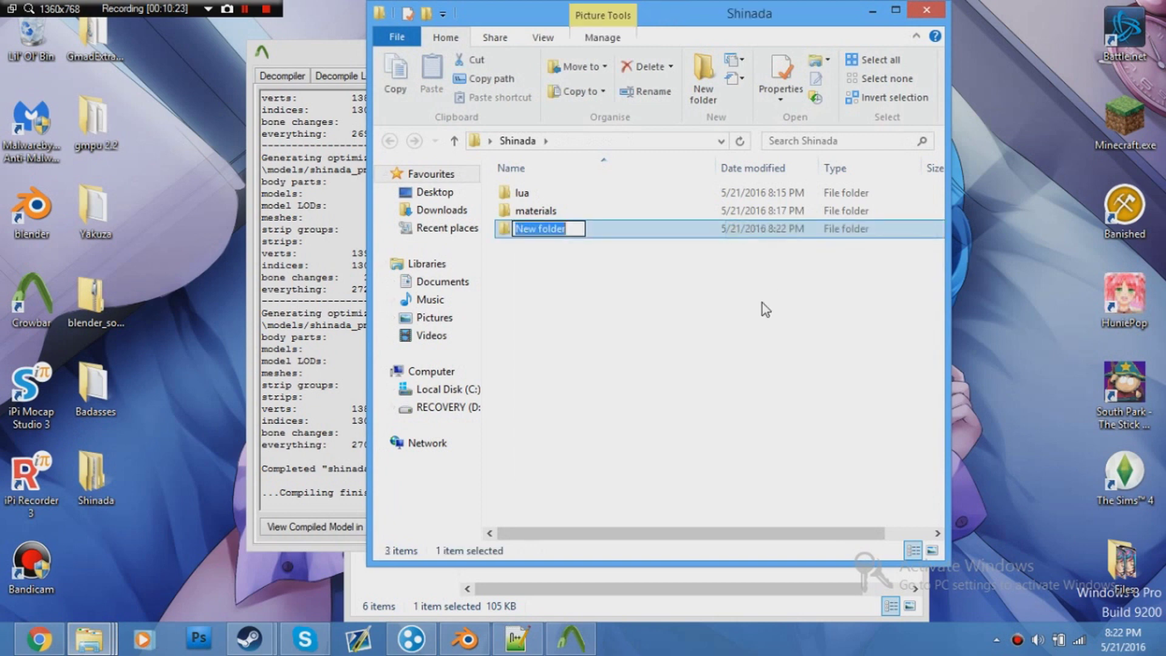
{"action": "type", "text": "models"}
{"action": "key", "text": "Return"}
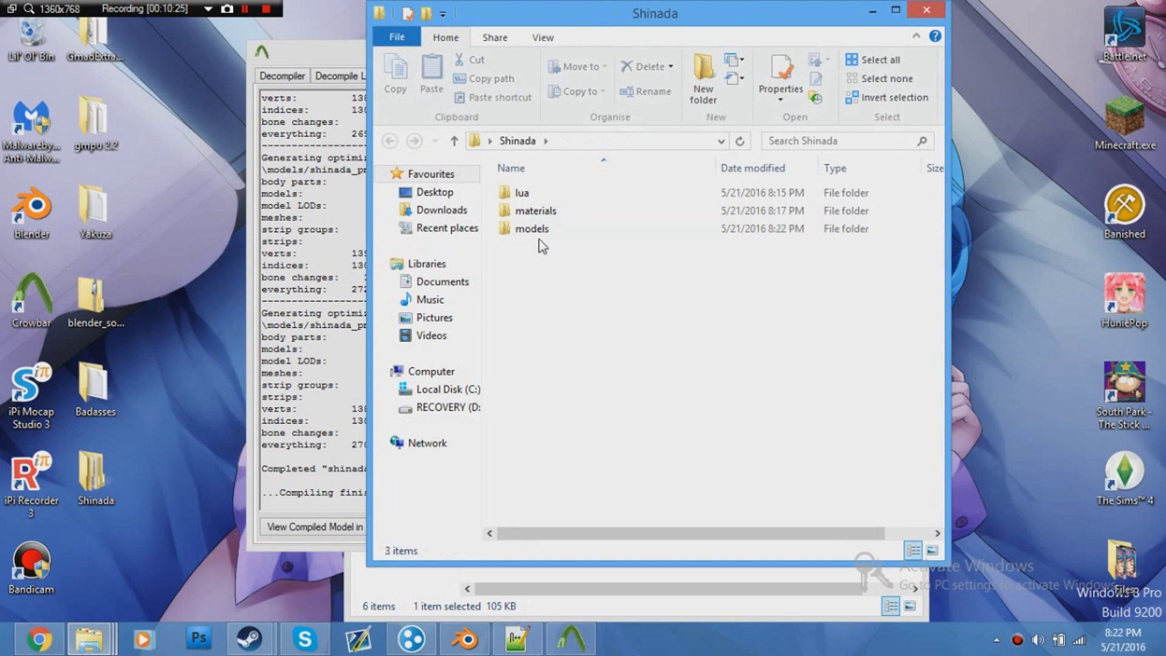
- Inside the new models folder, create a subfolder named Shinada and open it
{"action": "double_click", "coordinate": [538, 232]}
{"action": "right_click", "coordinate": [540, 278]}
{"action": "mouse_move", "coordinate": [691, 476]}
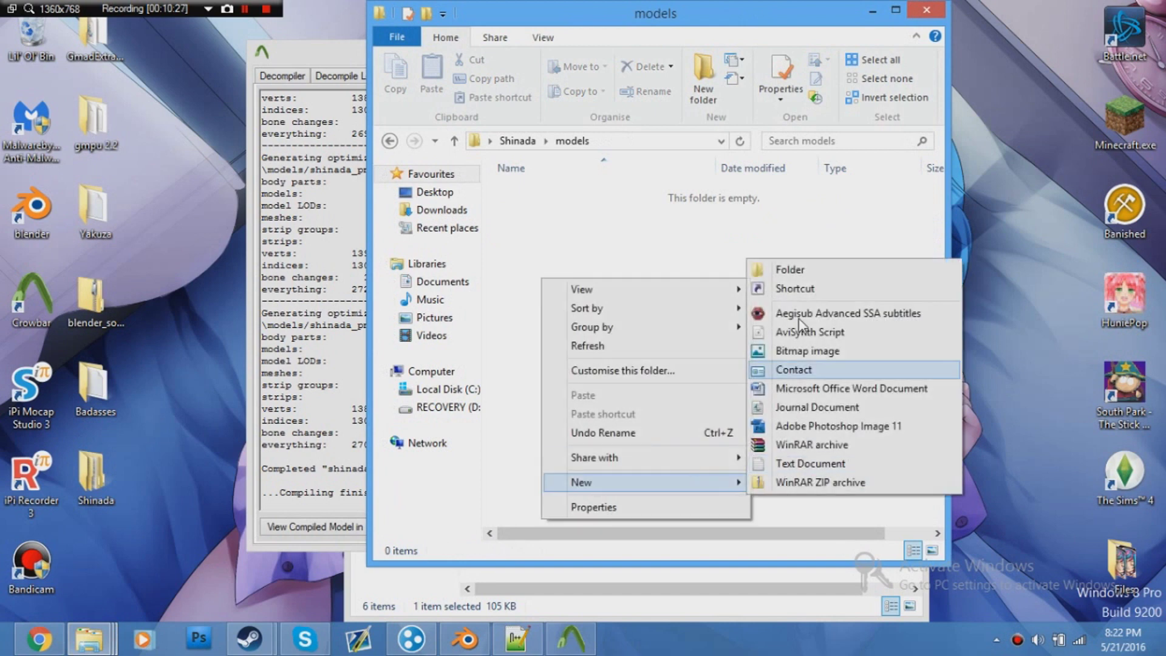
{"action": "left_click", "coordinate": [781, 269]}
{"action": "type", "text": "Shi"}
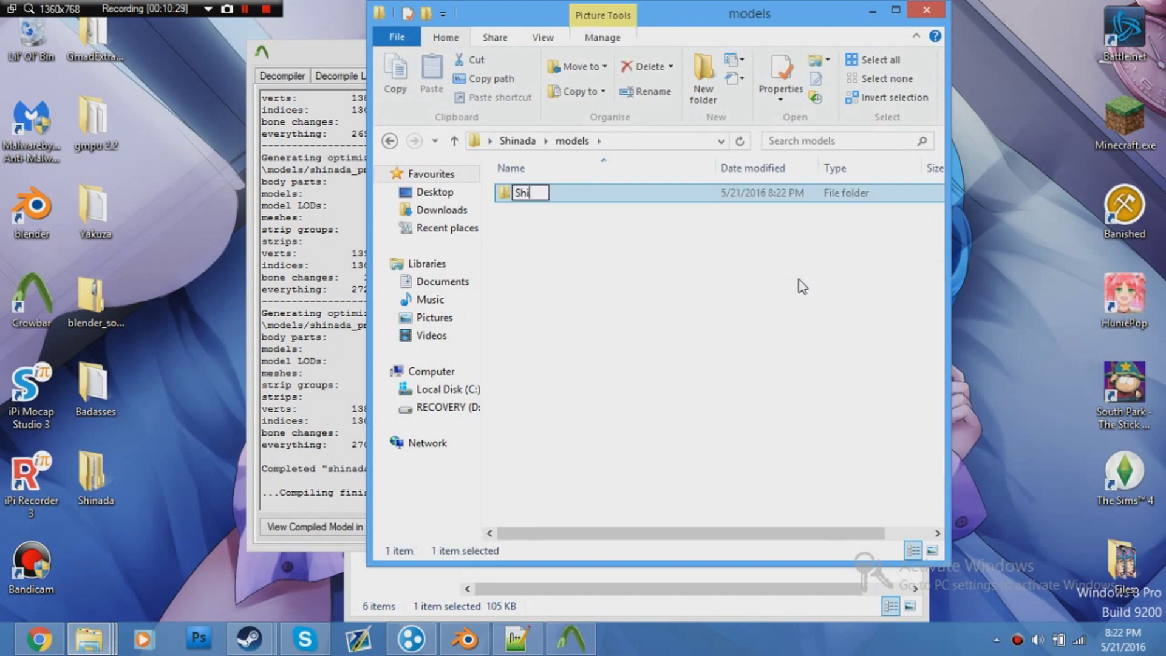
{"action": "type", "text": "nada"}
{"action": "left_click", "coordinate": [577, 216]}
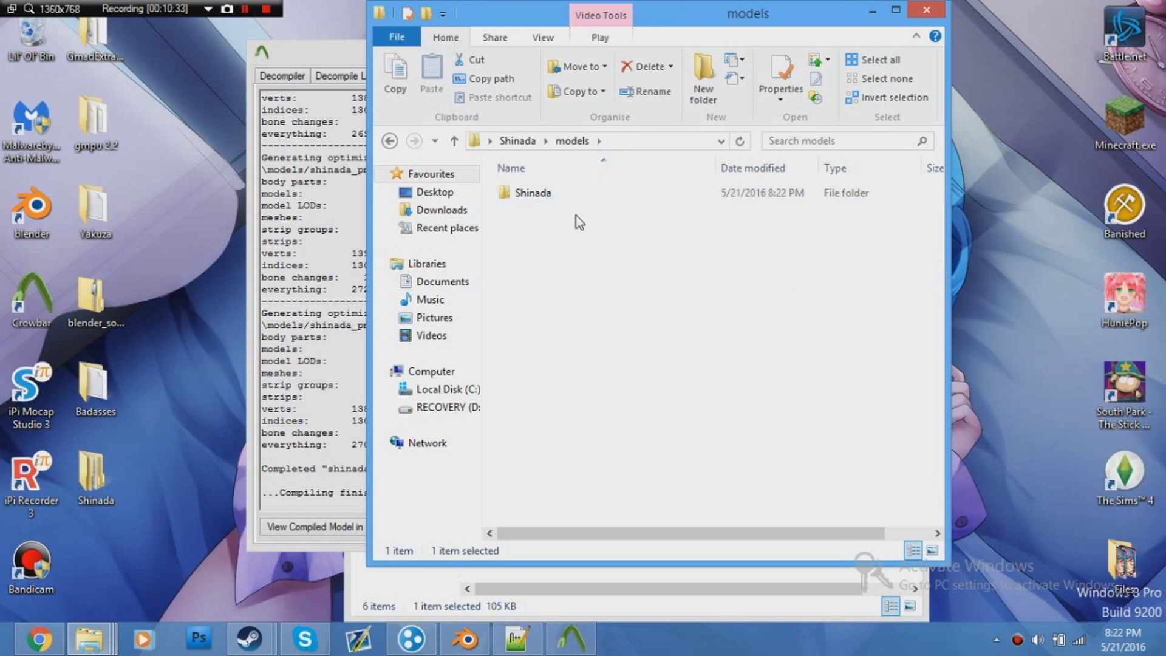
{"action": "double_click", "coordinate": [575, 194]}
- Arrange both folder windows side by side, move all shinada_pm files from hl2\models into Shinada\models\Shinada, and dismiss the hl2\models window
{"action": "left_click_drag", "start_coordinate": [661, 17], "coordinate": [902, 38]}
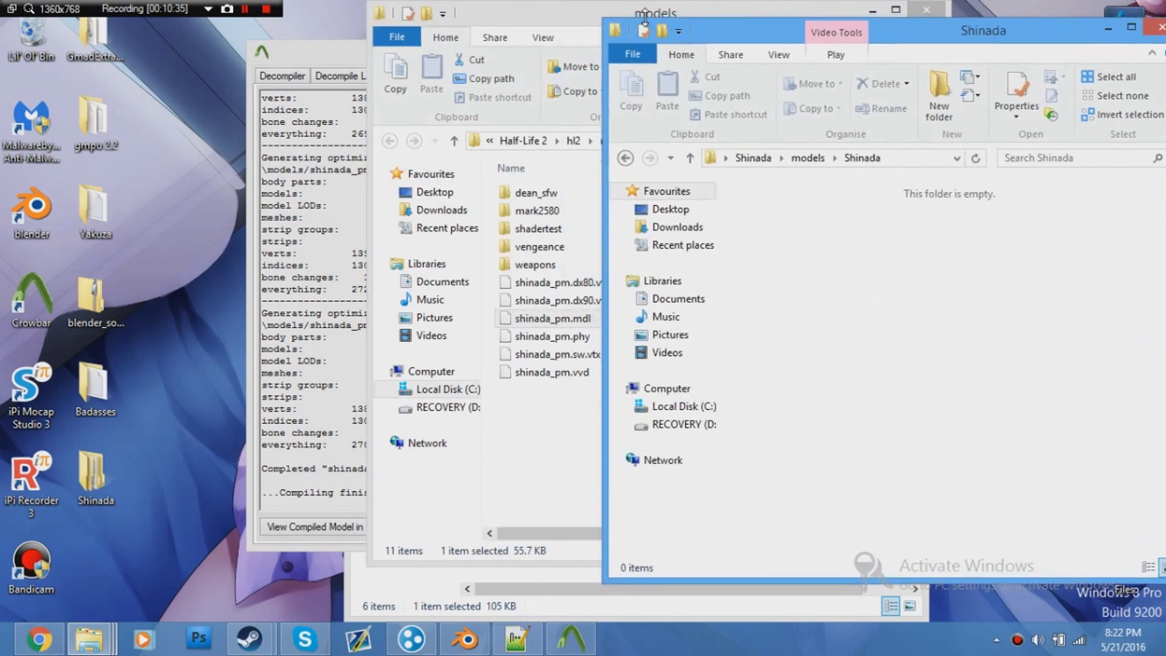
{"action": "left_click_drag", "start_coordinate": [648, 22], "coordinate": [289, 92]}
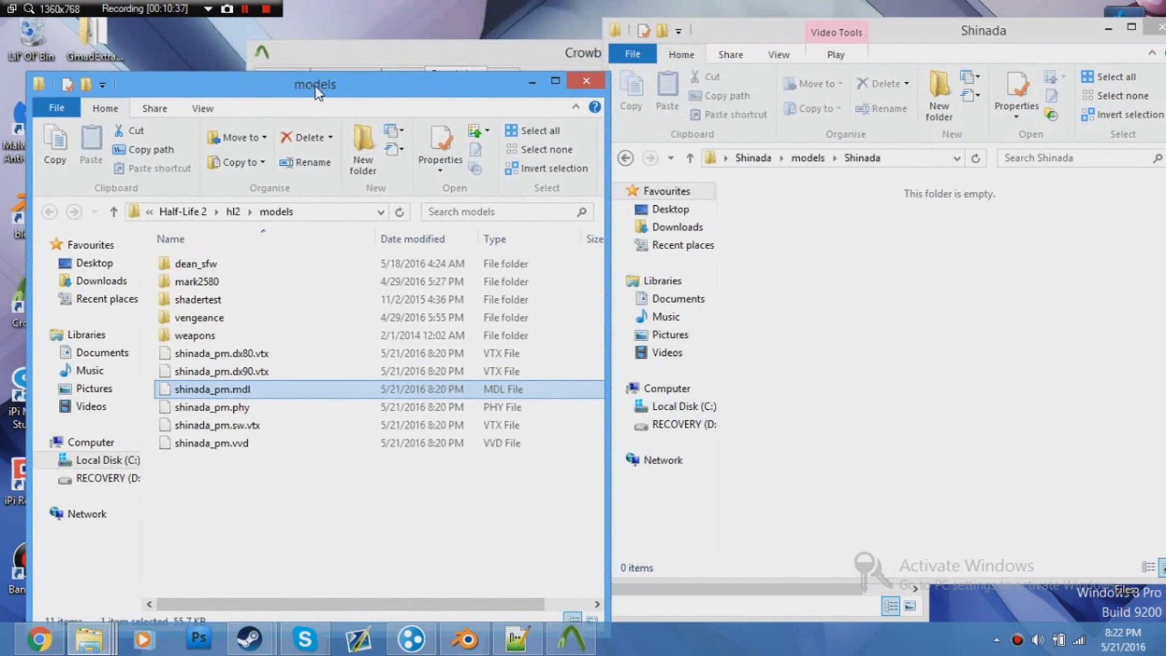
{"action": "left_click_drag", "start_coordinate": [197, 516], "coordinate": [850, 359]}
{"action": "left_click", "coordinate": [931, 410]}
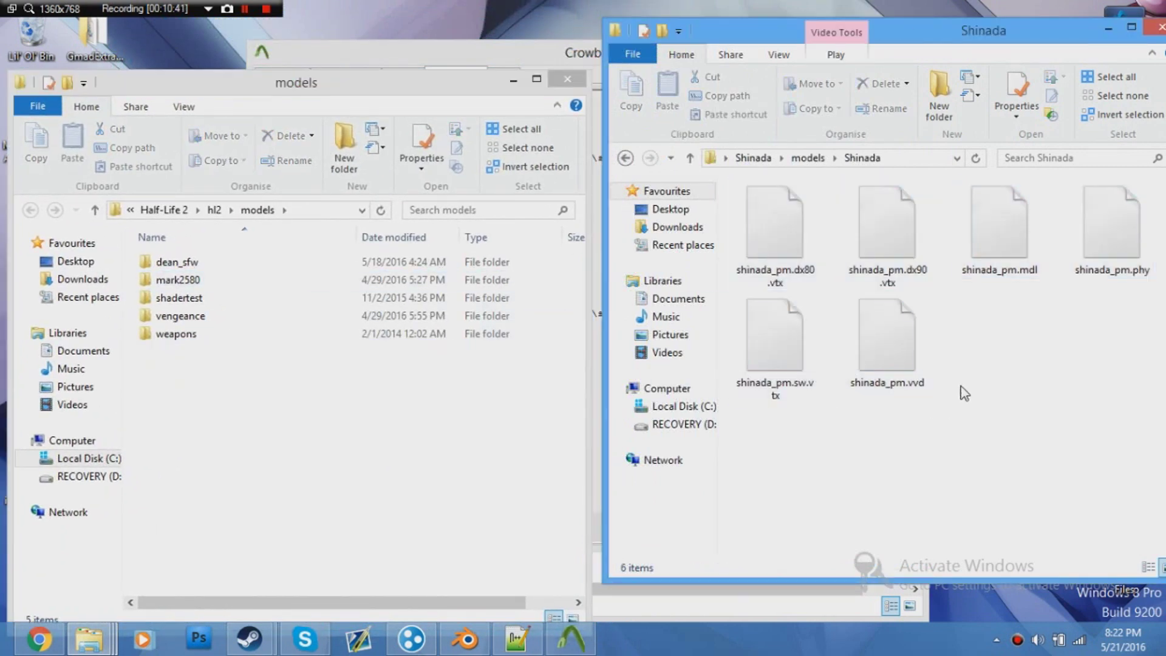
{"action": "left_click_drag", "start_coordinate": [941, 36], "coordinate": [829, 28]}
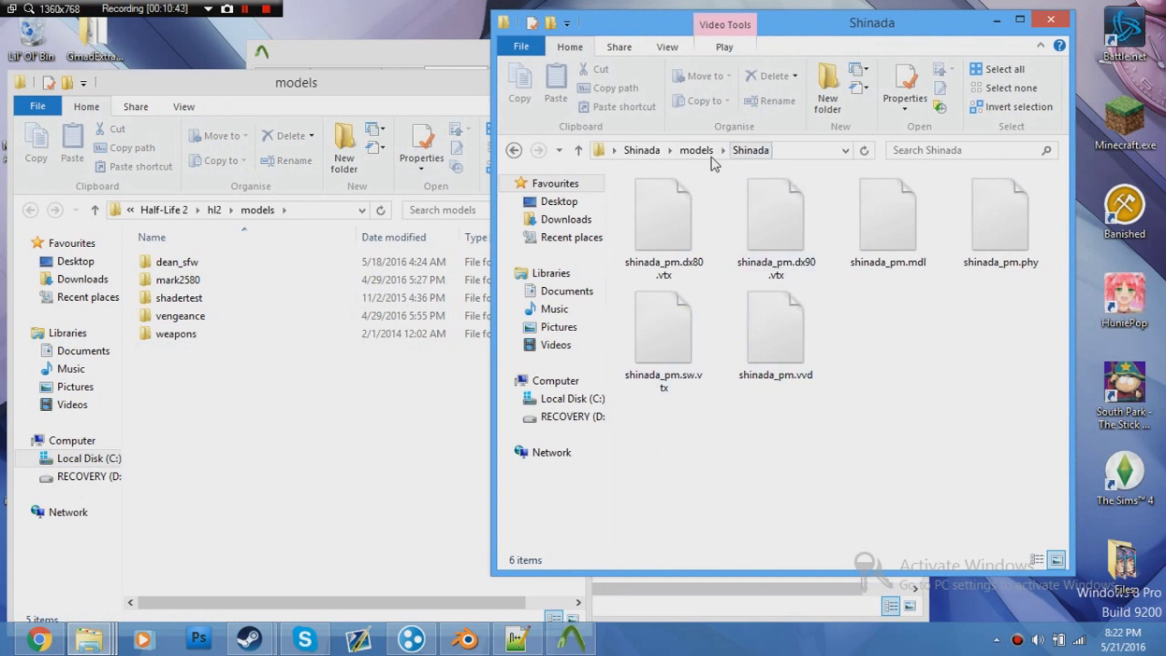
{"action": "left_click", "coordinate": [419, 392]}
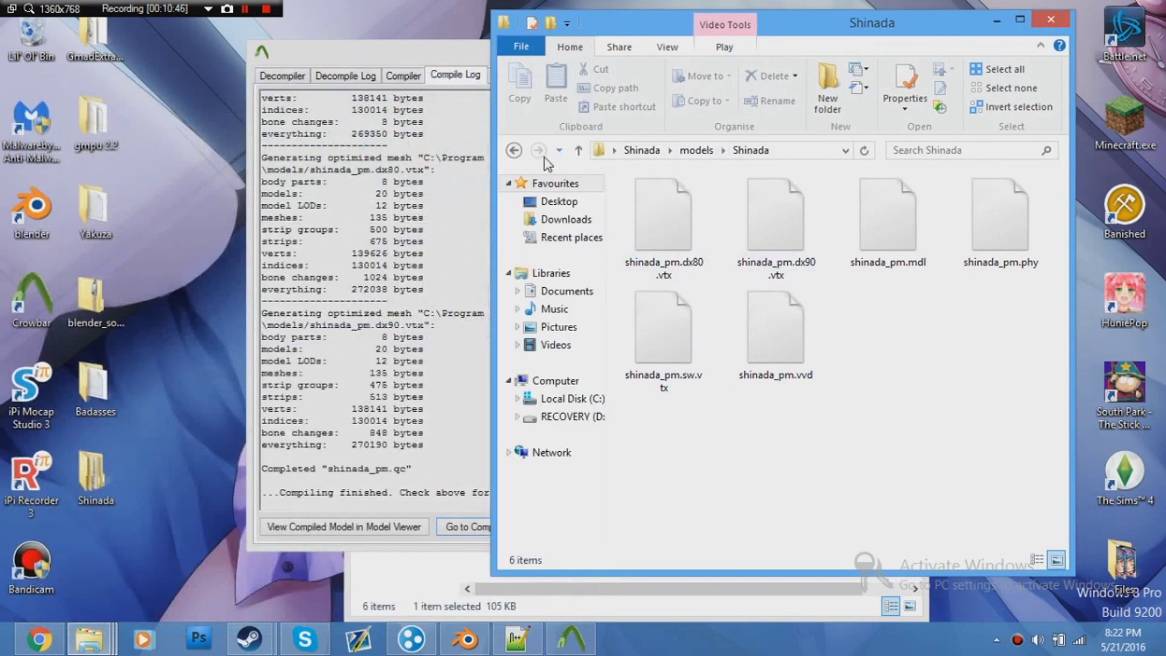
- Go back to the top-level Shinada folder and open its lua\autorun subfolder
{"action": "left_click", "coordinate": [514, 150]}
{"action": "left_click", "coordinate": [514, 150]}
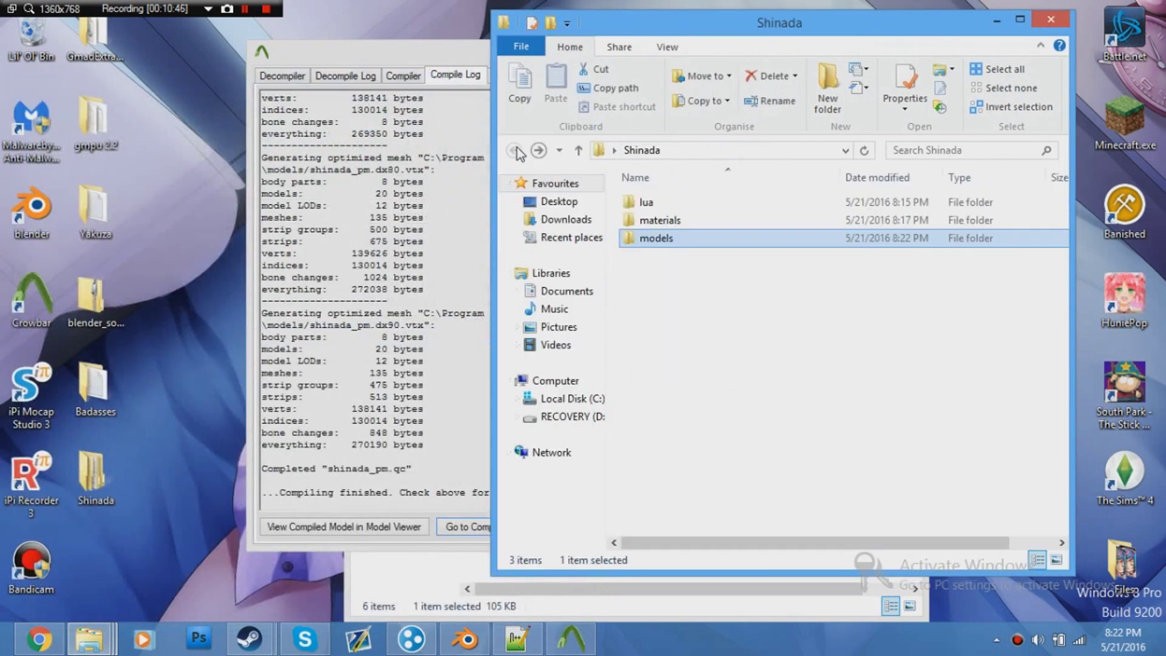
{"action": "double_click", "coordinate": [645, 202]}
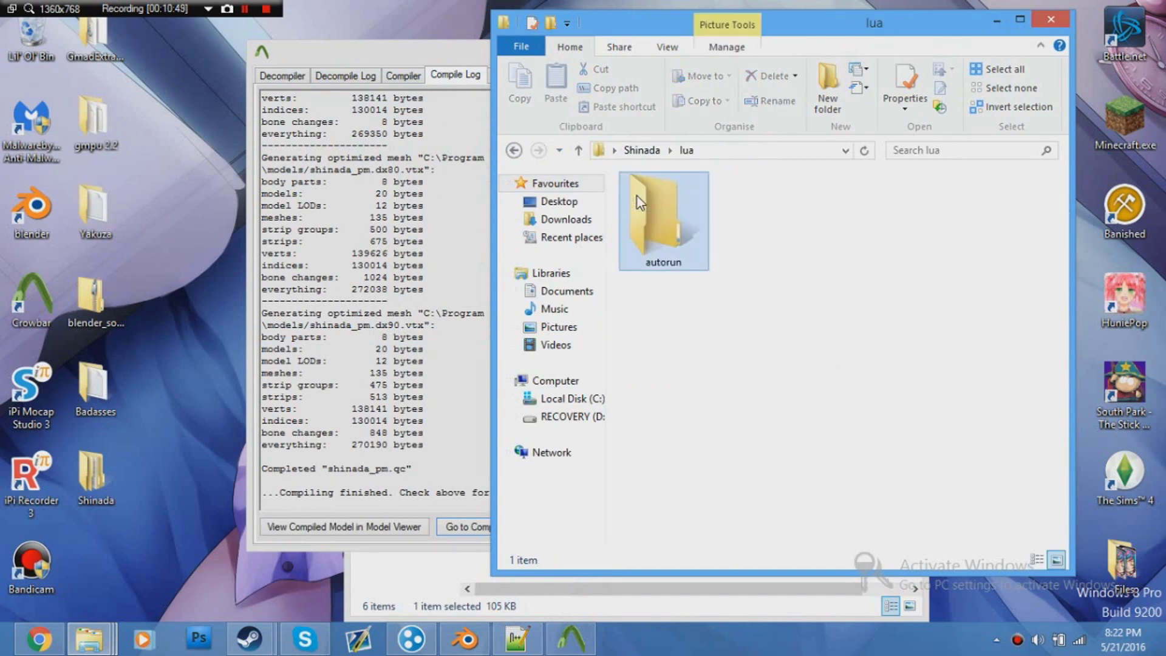
{"action": "double_click", "coordinate": [638, 199]}
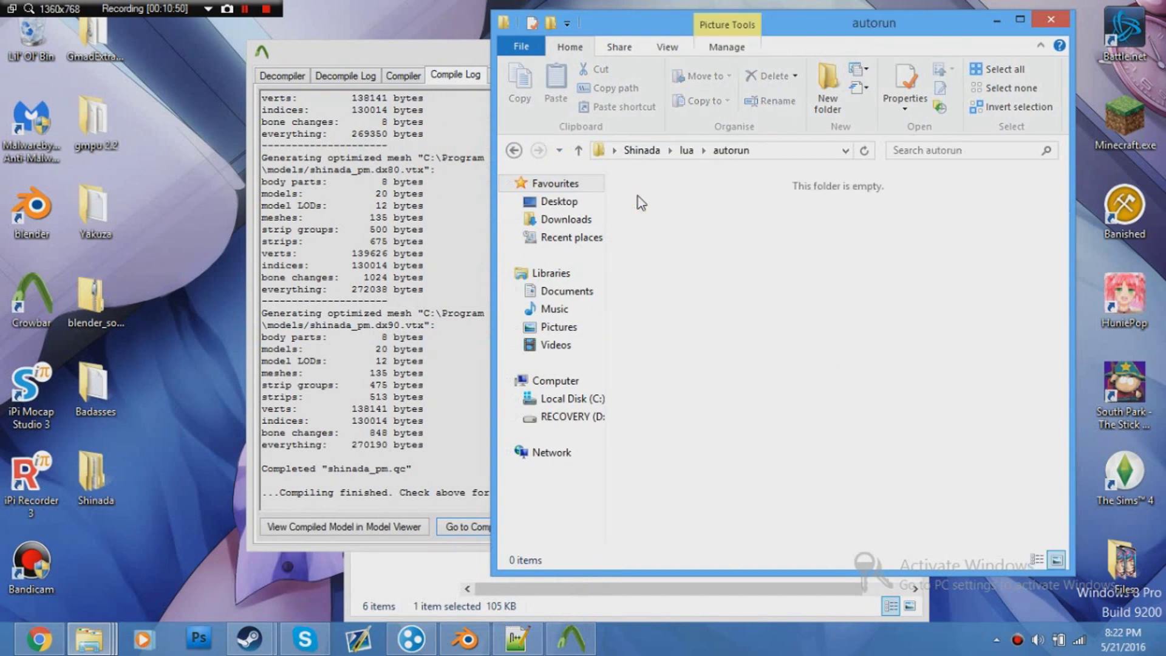
- Switch to Chrome and copy the two-line lua sample playermodel code from the Pastebin page
{"action": "left_click", "coordinate": [38, 637]}
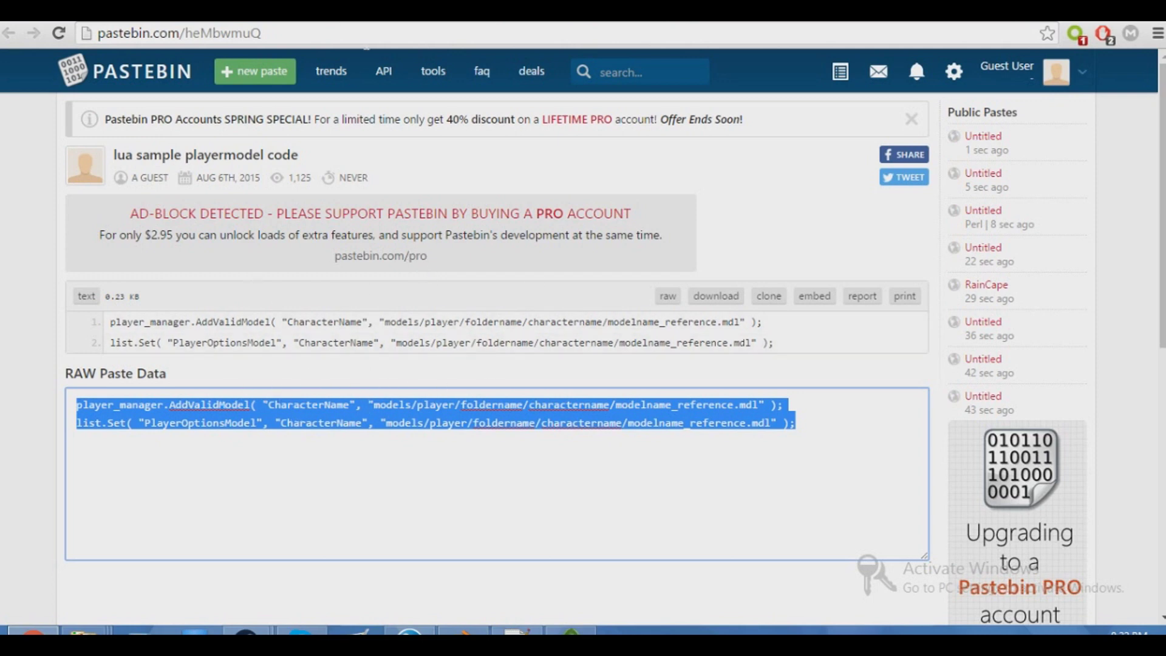
{"action": "right_click", "coordinate": [317, 423]}
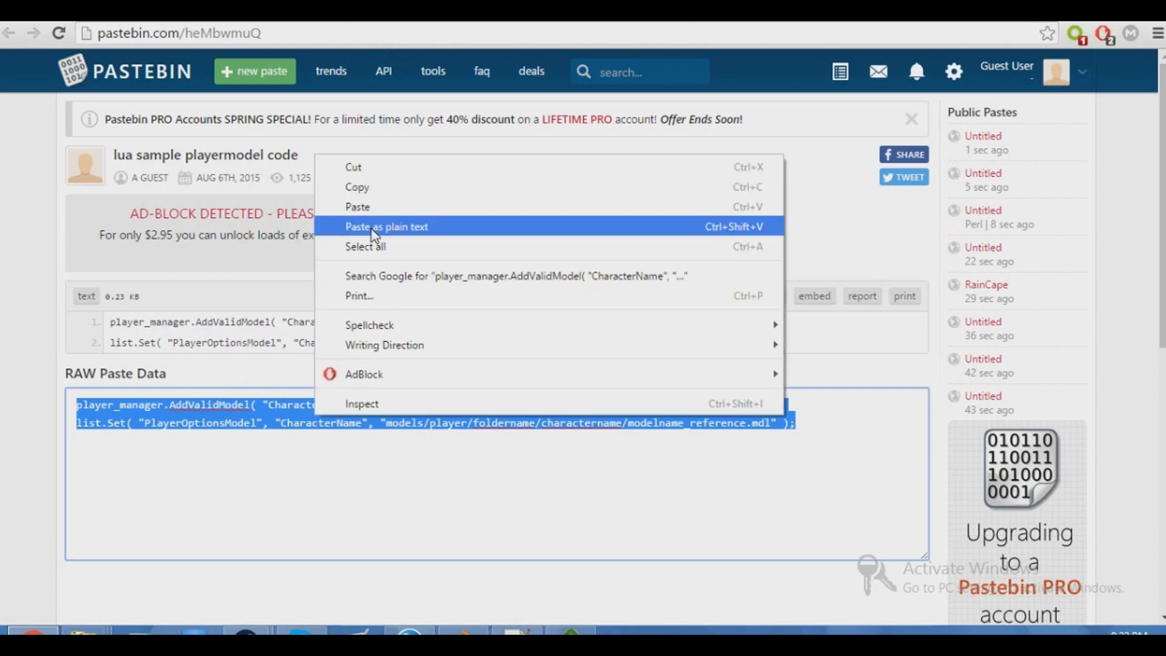
{"action": "left_click", "coordinate": [358, 184]}
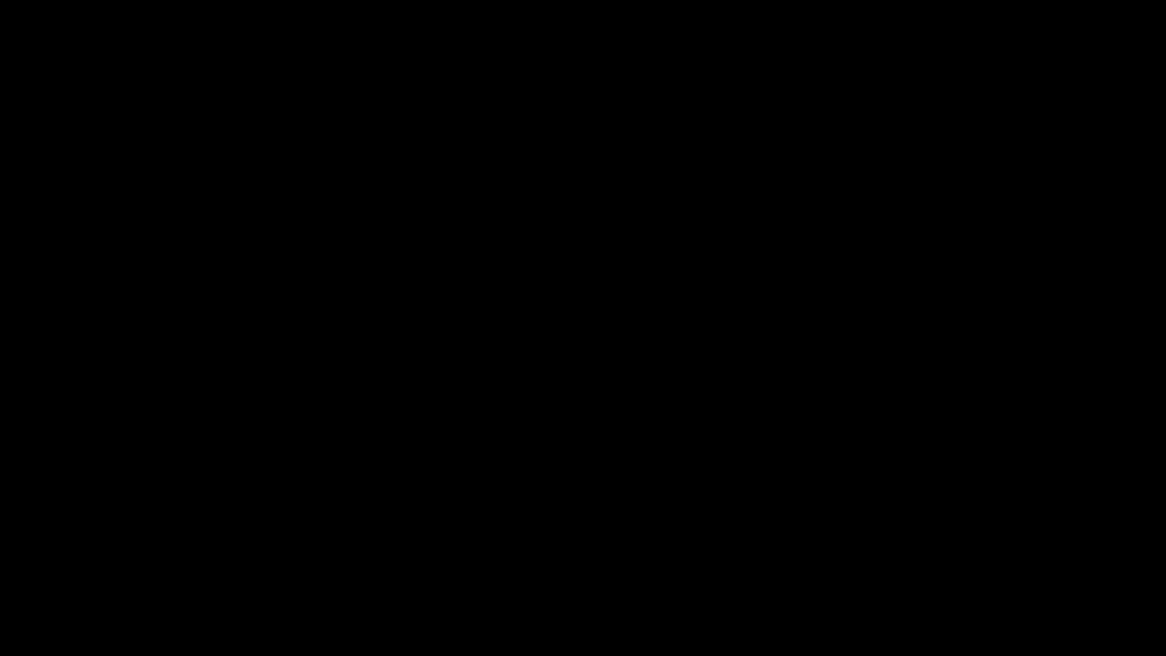
- Create a text document named ShinandaPM.txt in the autorun folder and open it in Notepad
{"action": "right_click", "coordinate": [688, 261]}
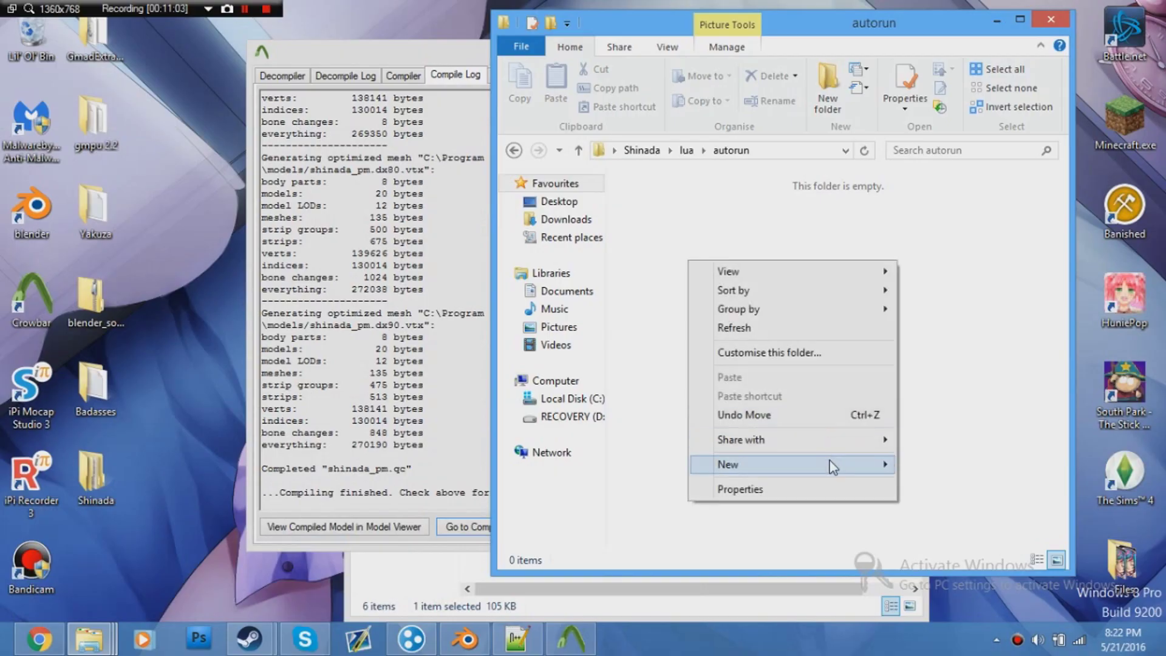
{"action": "mouse_move", "coordinate": [829, 465]}
{"action": "left_click", "coordinate": [921, 451]}
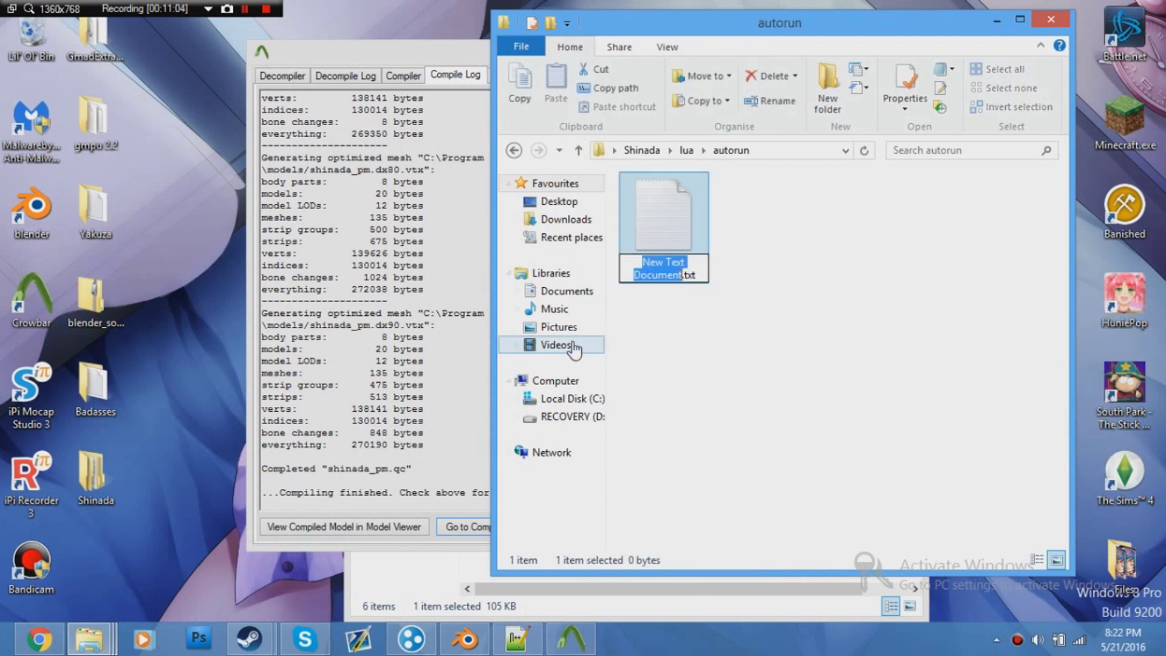
{"action": "type", "text": "Shinanda"}
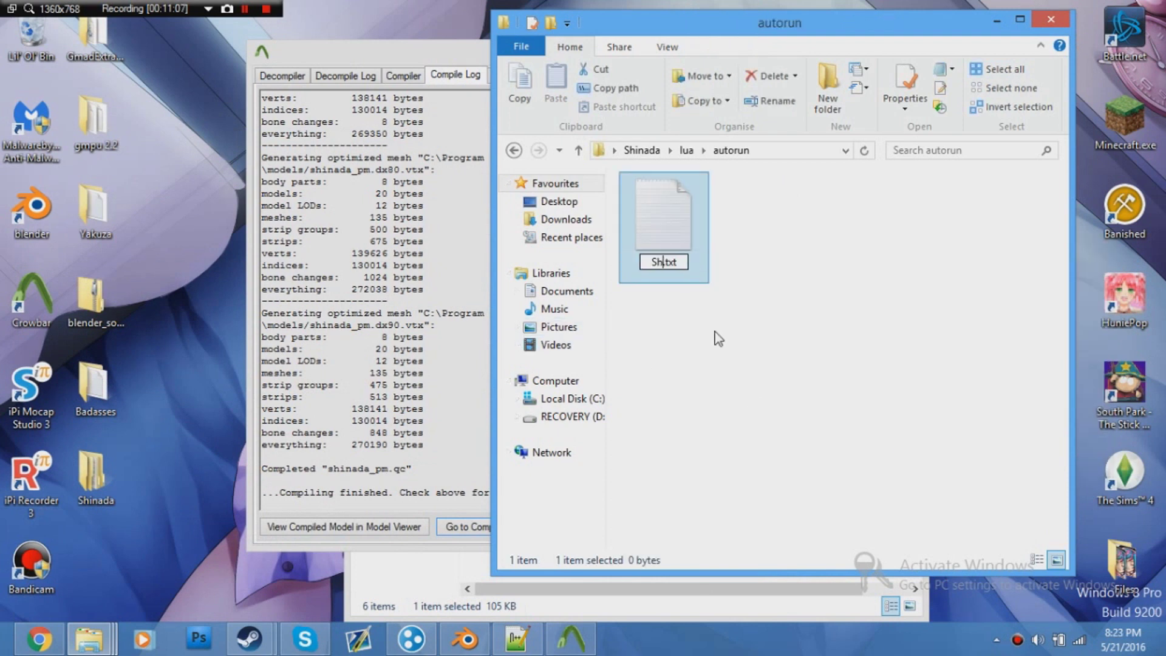
{"action": "type", "text": "PM"}
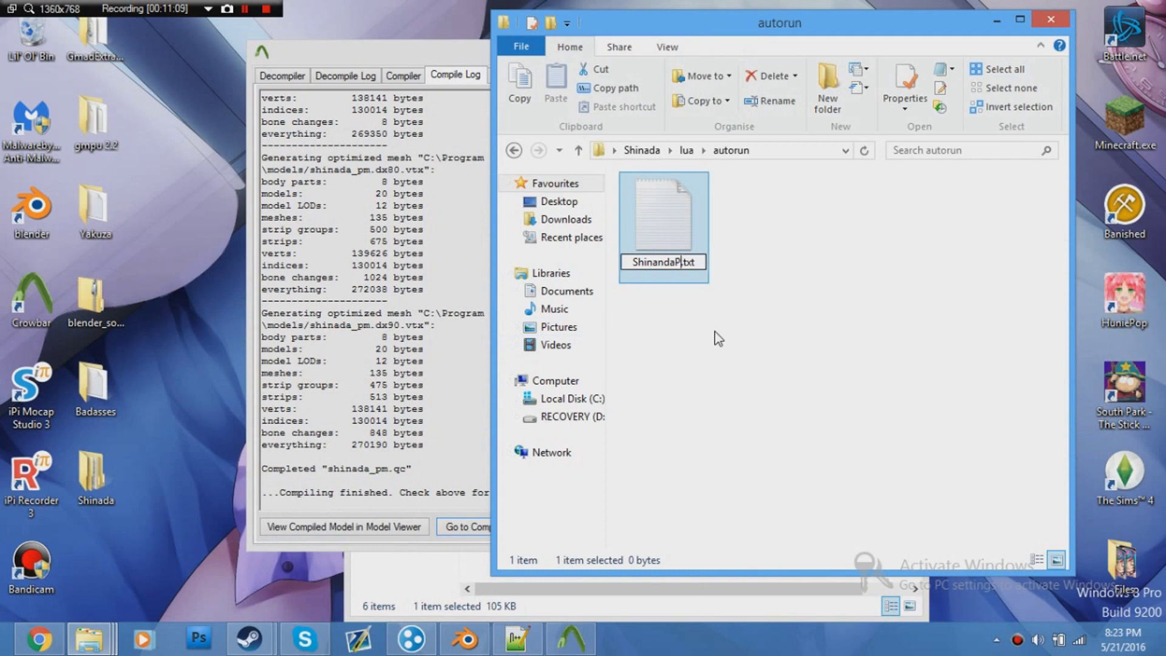
{"action": "key", "text": "Return"}
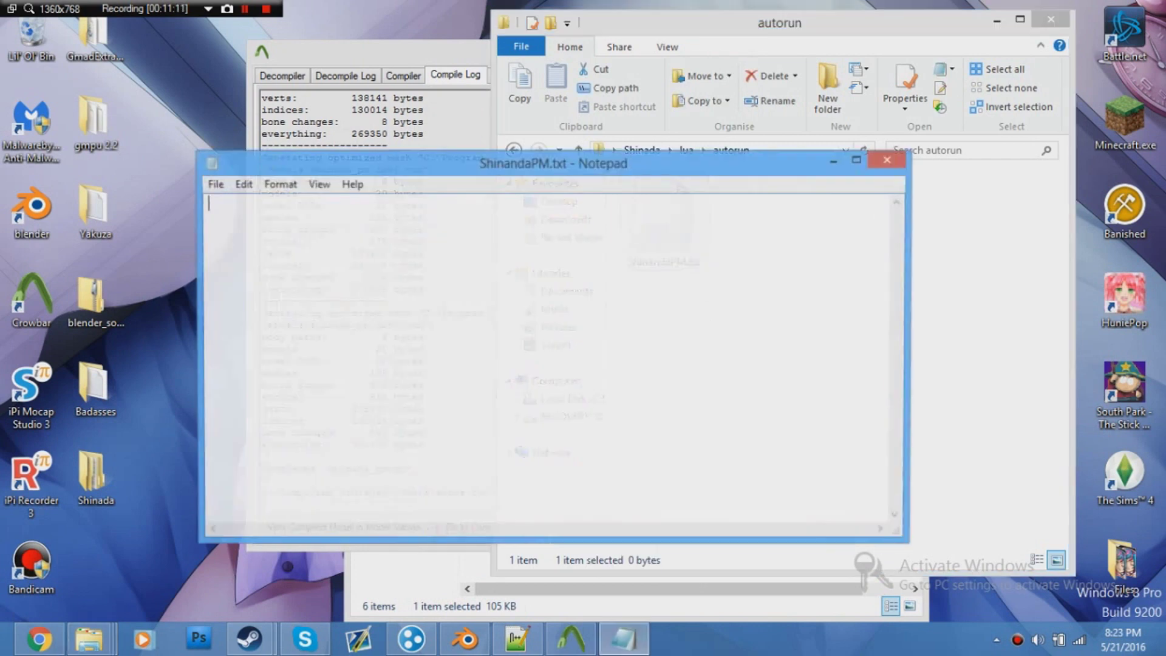
- Paste the copied playermodel code into ShinandaPM.txt, save it as ShinandaPM.lua with file type All Files, and close Notepad
{"action": "type", "text": "player_manager.AddValidModel( \"CharacterName\", \"models/player/foldername/charactername/modelname_reference.mdl\" ); list.Set( \"PlayerOptionsModel\", \"CharacterName\", \"models/player/foldername/charactername/modelname_reference.mdl\" );"}
{"action": "left_click", "coordinate": [213, 184]}
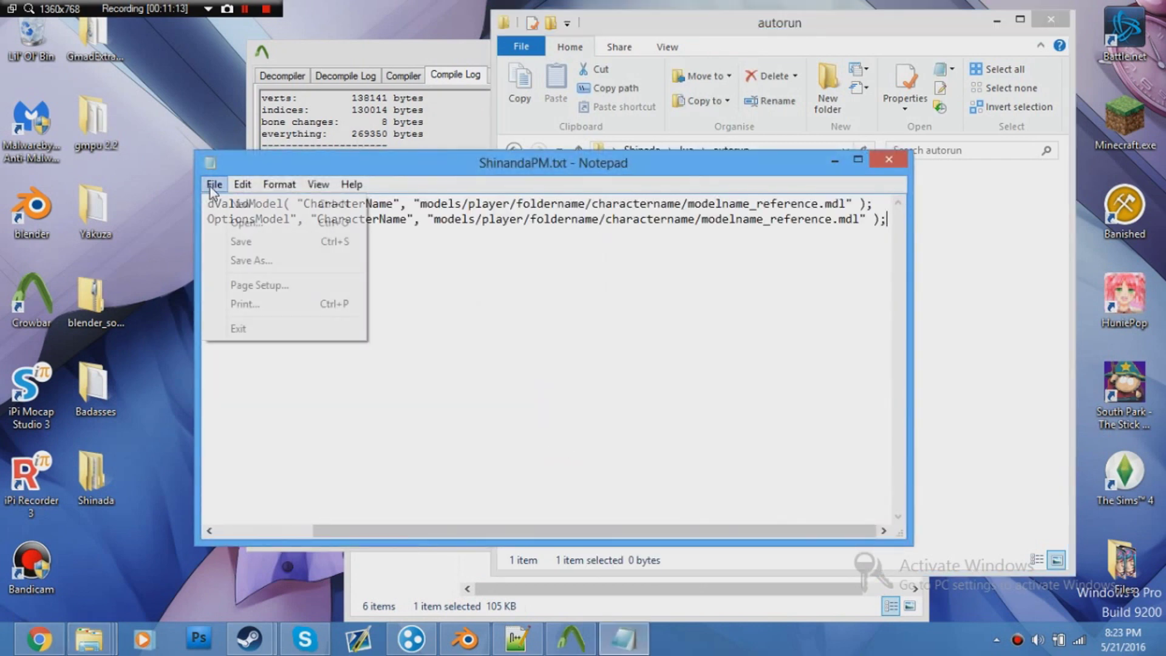
{"action": "left_click", "coordinate": [238, 263]}
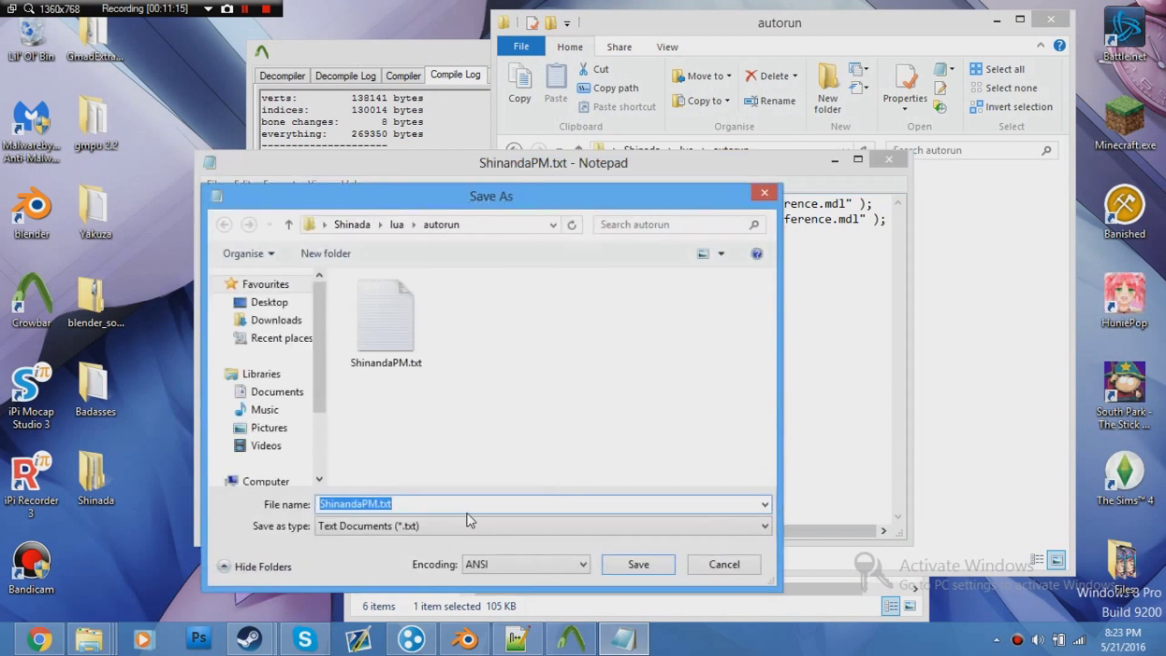
{"action": "left_click", "coordinate": [401, 504]}
{"action": "left_click", "coordinate": [473, 526]}
{"action": "left_click", "coordinate": [461, 554]}
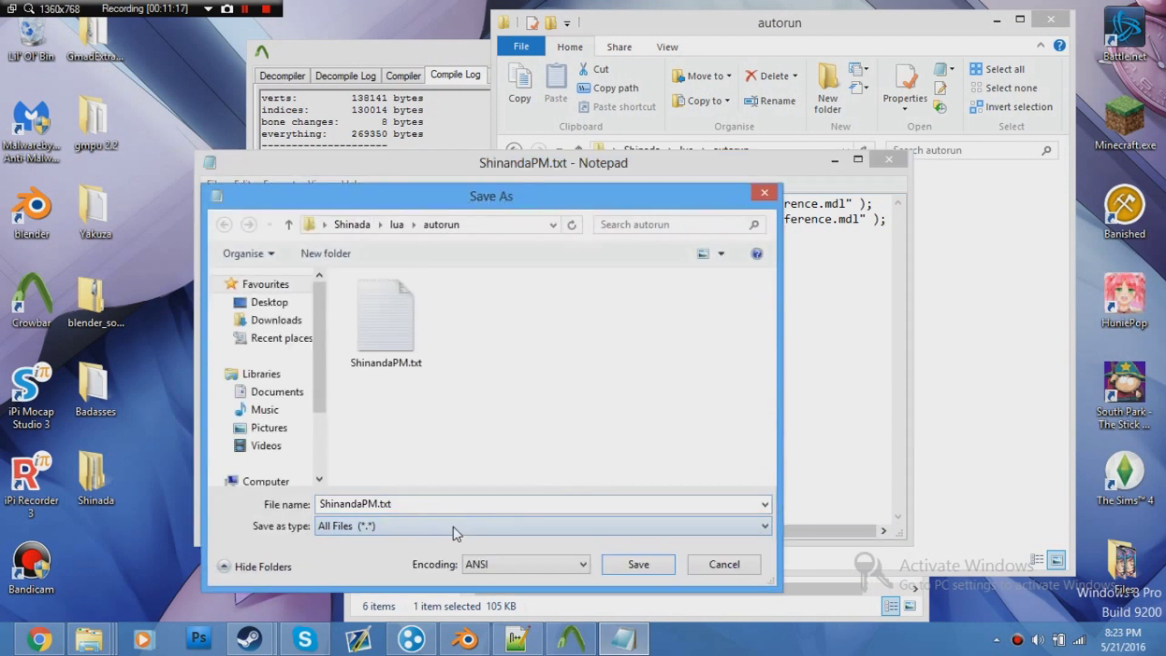
{"action": "left_click", "coordinate": [392, 503]}
{"action": "key", "text": "BackSpace"}
{"action": "key", "text": "BackSpace"}
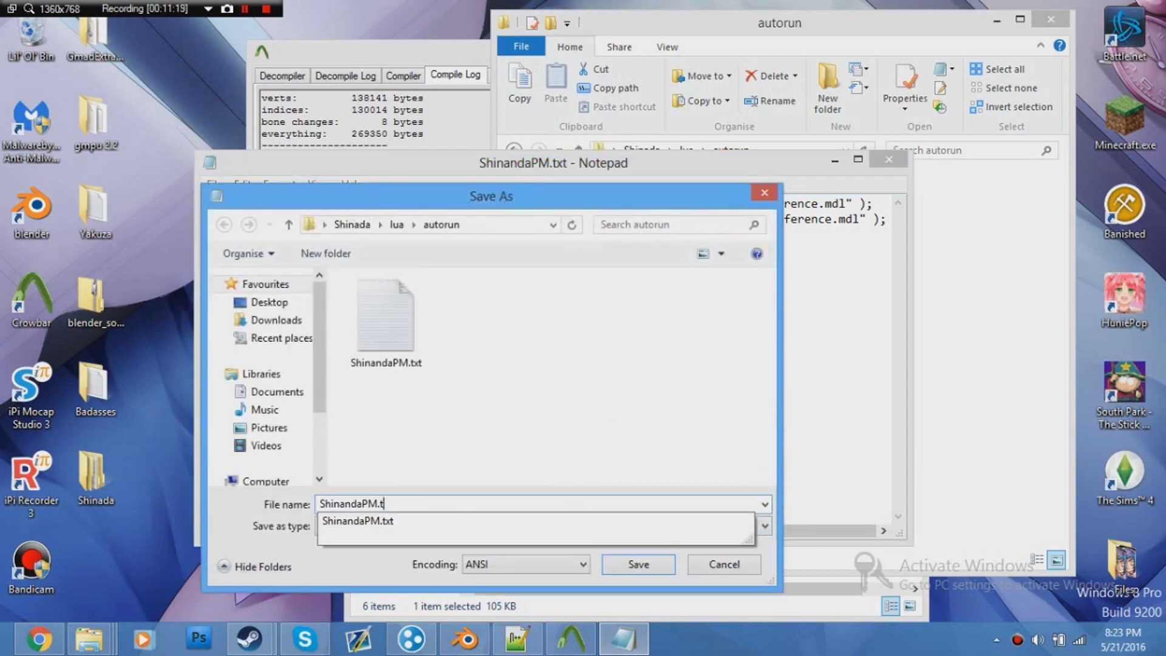
{"action": "type", "text": "lua"}
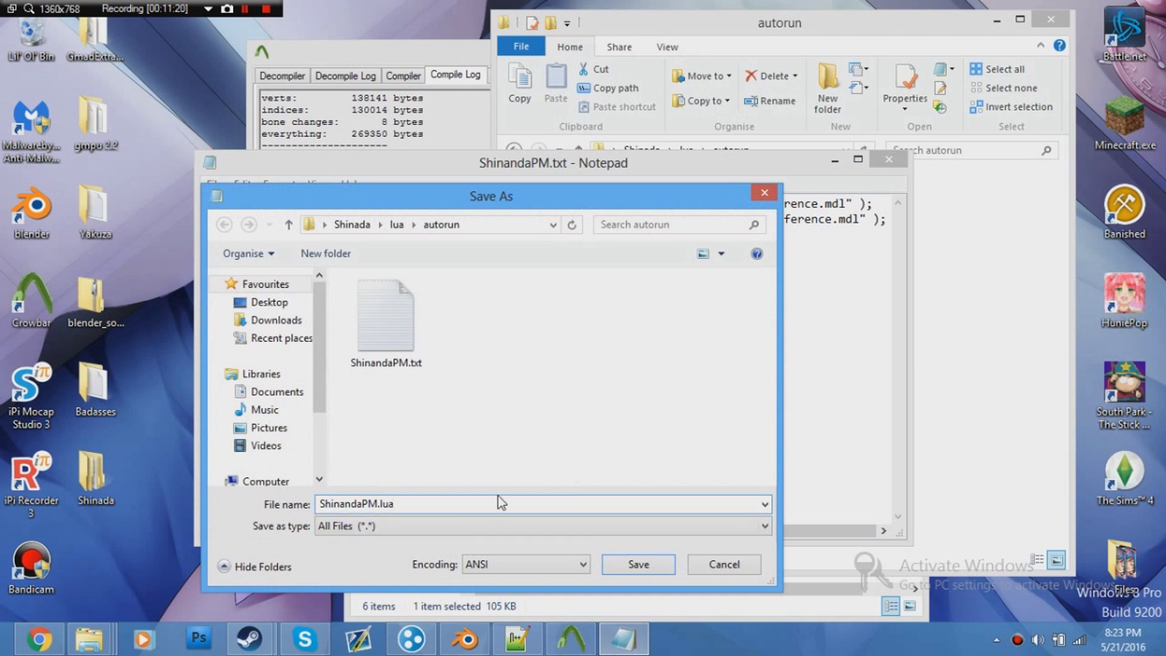
{"action": "left_click", "coordinate": [668, 566]}
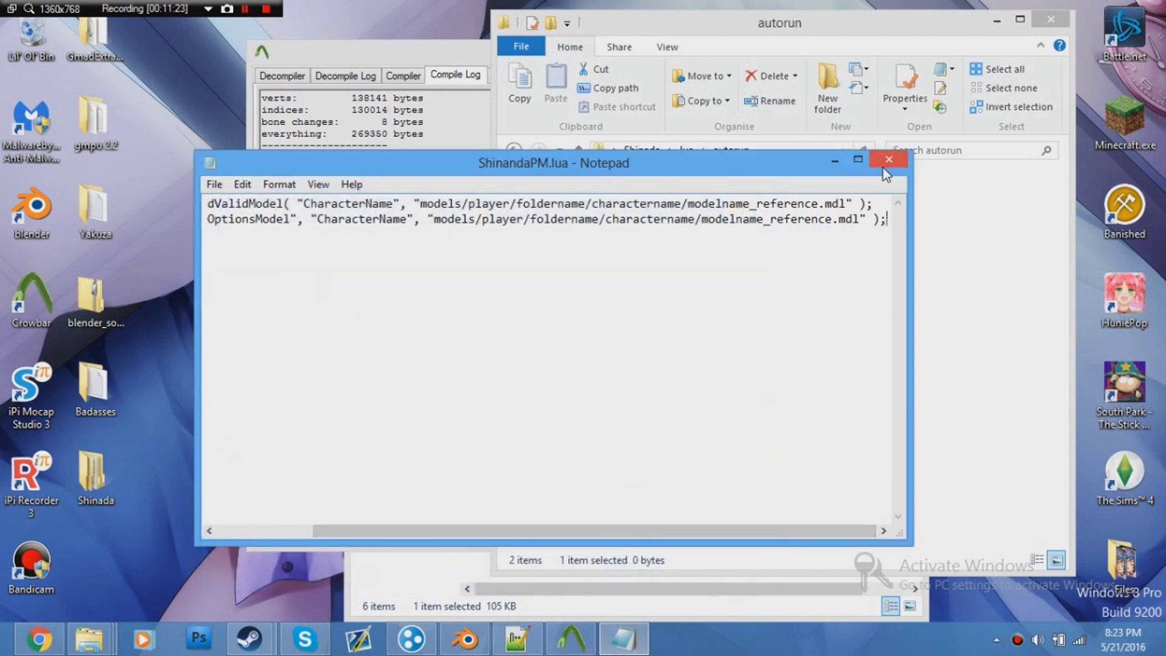
{"action": "left_click", "coordinate": [883, 168]}
- Delete ShinandaPM.txt from the autorun folder and open ShinandaPM.lua for editing in Notepad++
{"action": "right_click", "coordinate": [769, 213]}
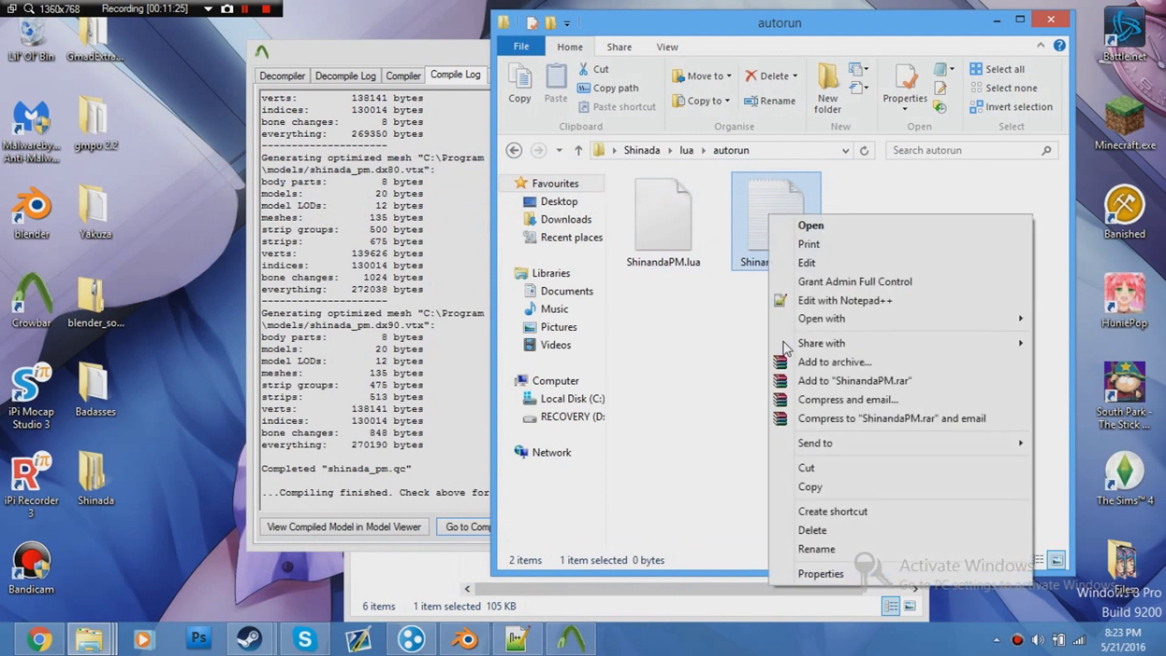
{"action": "left_click", "coordinate": [812, 529]}
{"action": "right_click", "coordinate": [664, 227]}
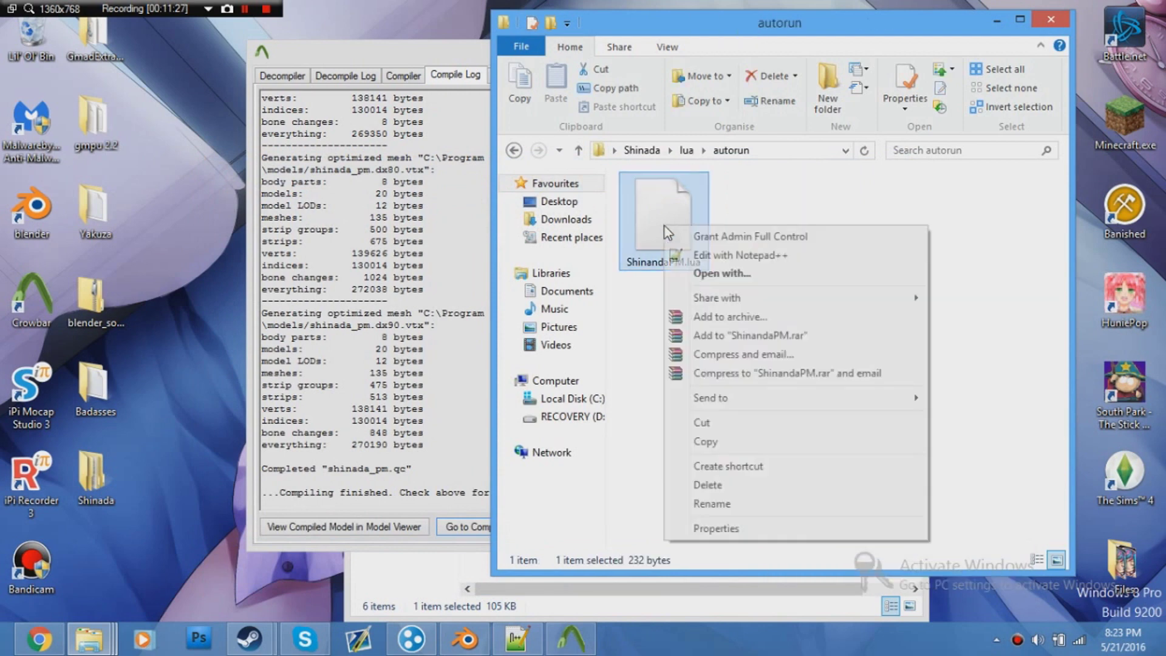
{"action": "left_click", "coordinate": [739, 255]}
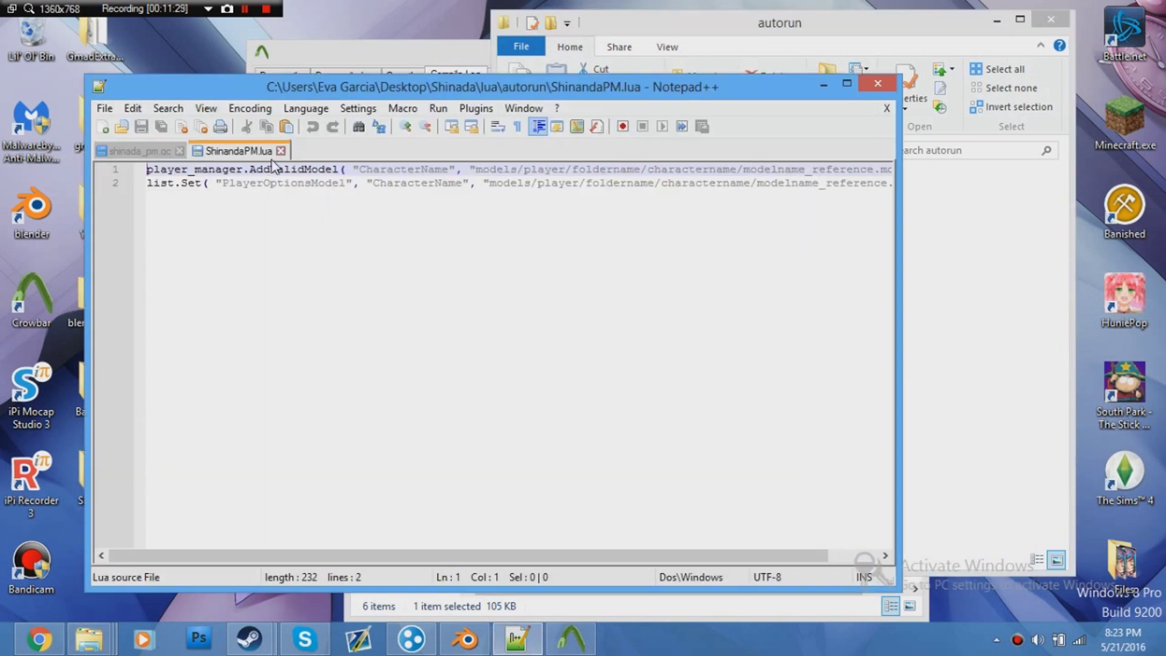
- Replace CharacterName with Shinada in both the AddValidModel and list.Set lines
{"action": "left_click", "coordinate": [400, 170]}
{"action": "left_click_drag", "start_coordinate": [449, 169], "coordinate": [361, 169]}
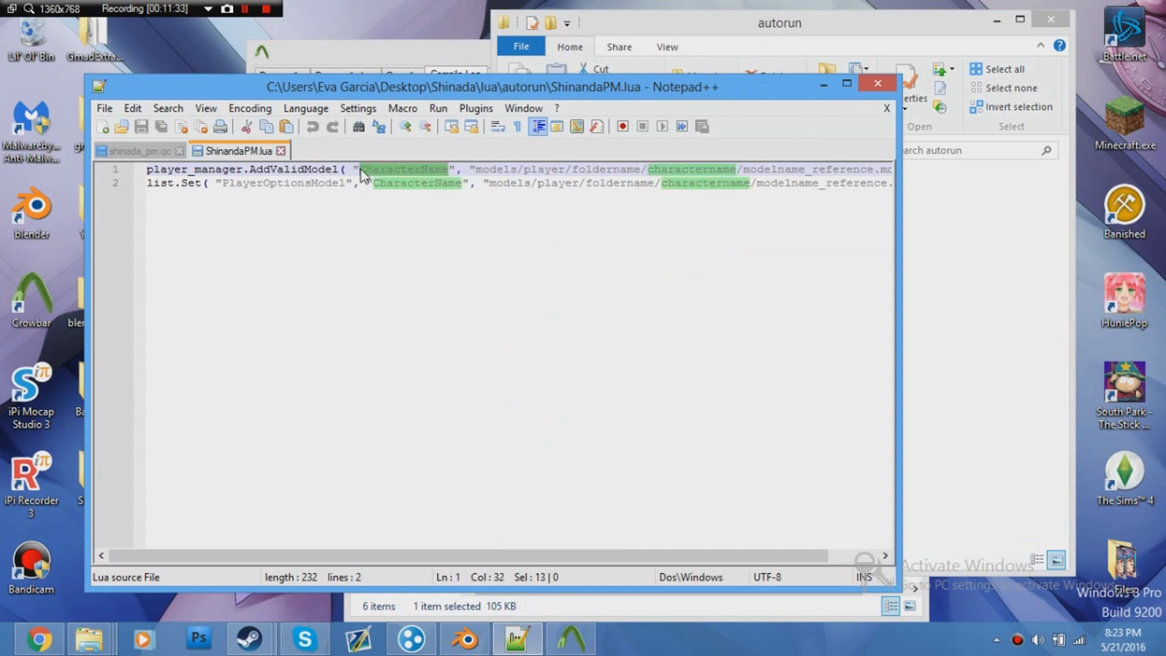
{"action": "type", "text": "Shin"}
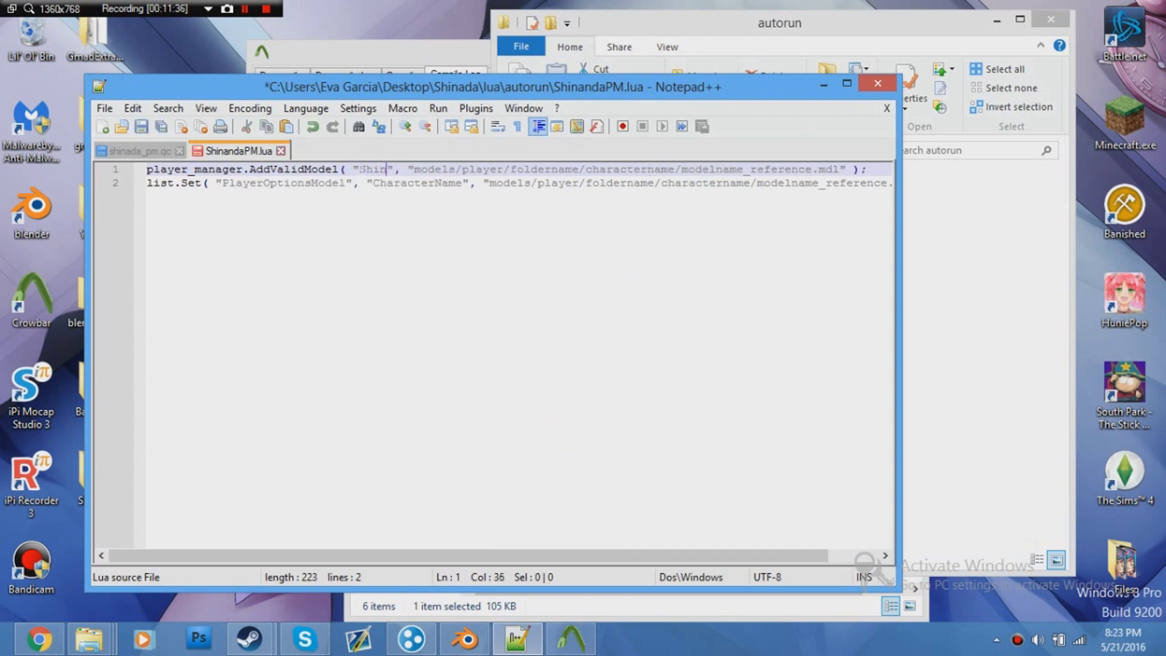
{"action": "type", "text": "ada"}
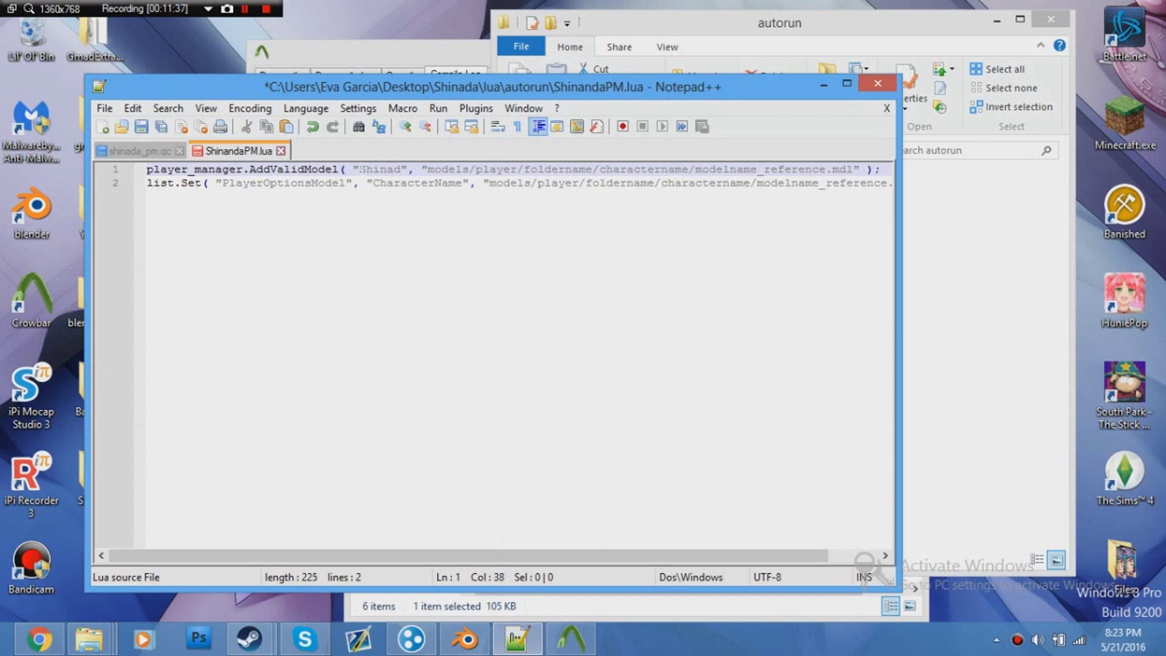
{"action": "left_click_drag", "start_coordinate": [461, 183], "coordinate": [372, 183]}
{"action": "type", "text": "Shi"}
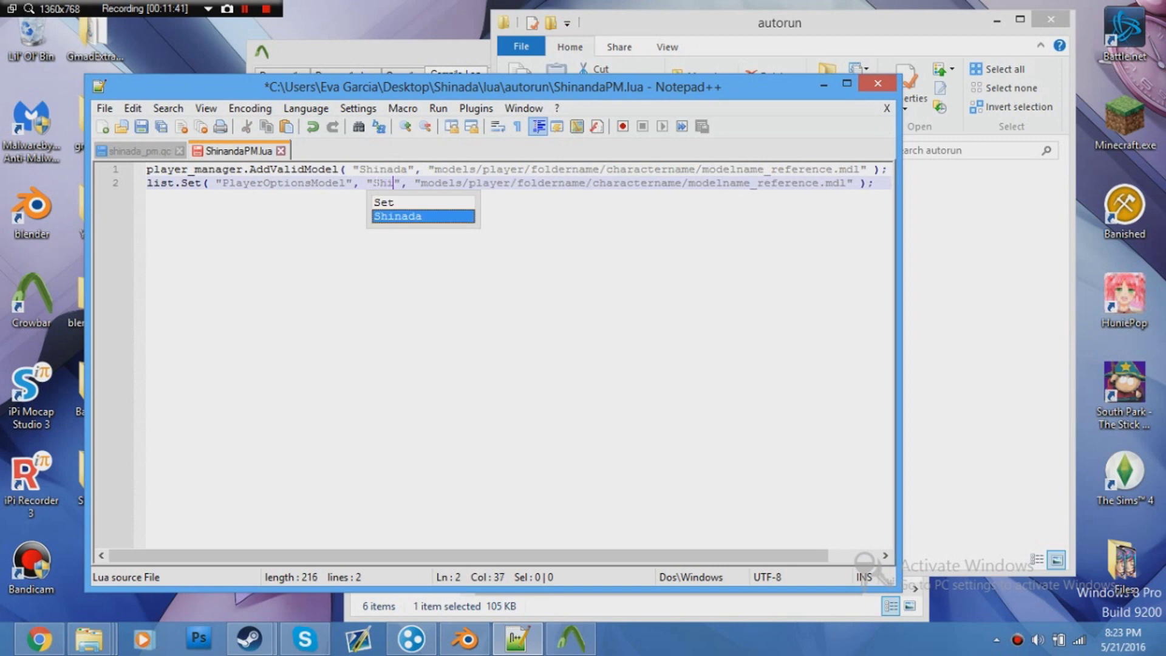
{"action": "type", "text": "nada"}
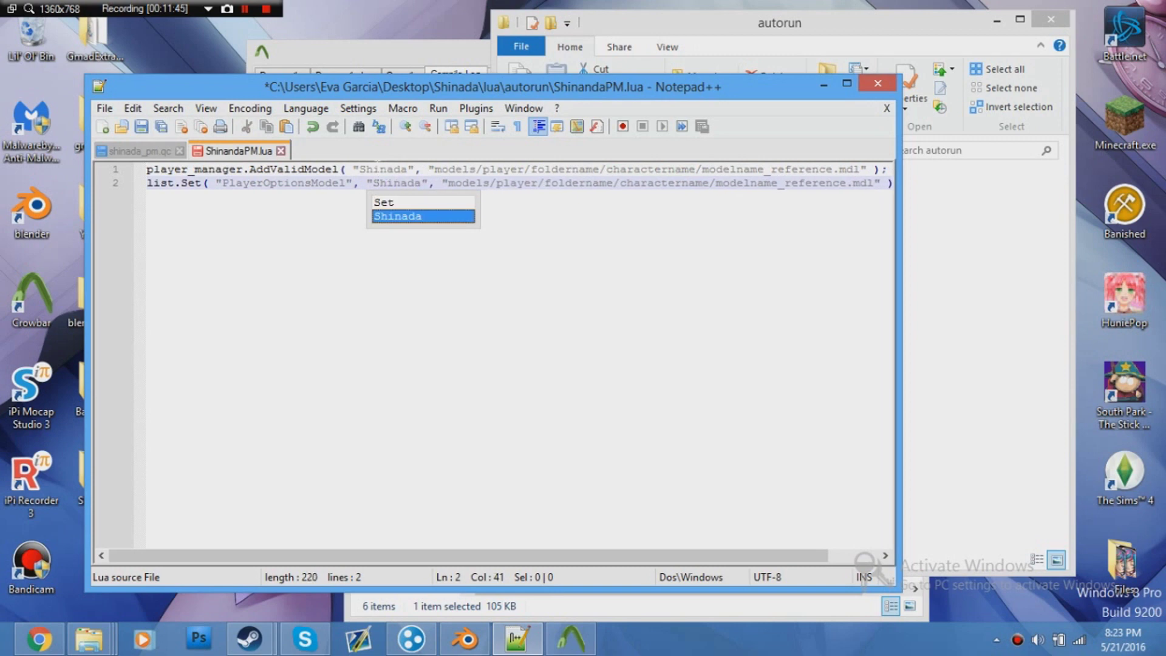
- In the list.Set line, replace player/foldername/charactername in the model path with Shinada
{"action": "left_click", "coordinate": [376, 169]}
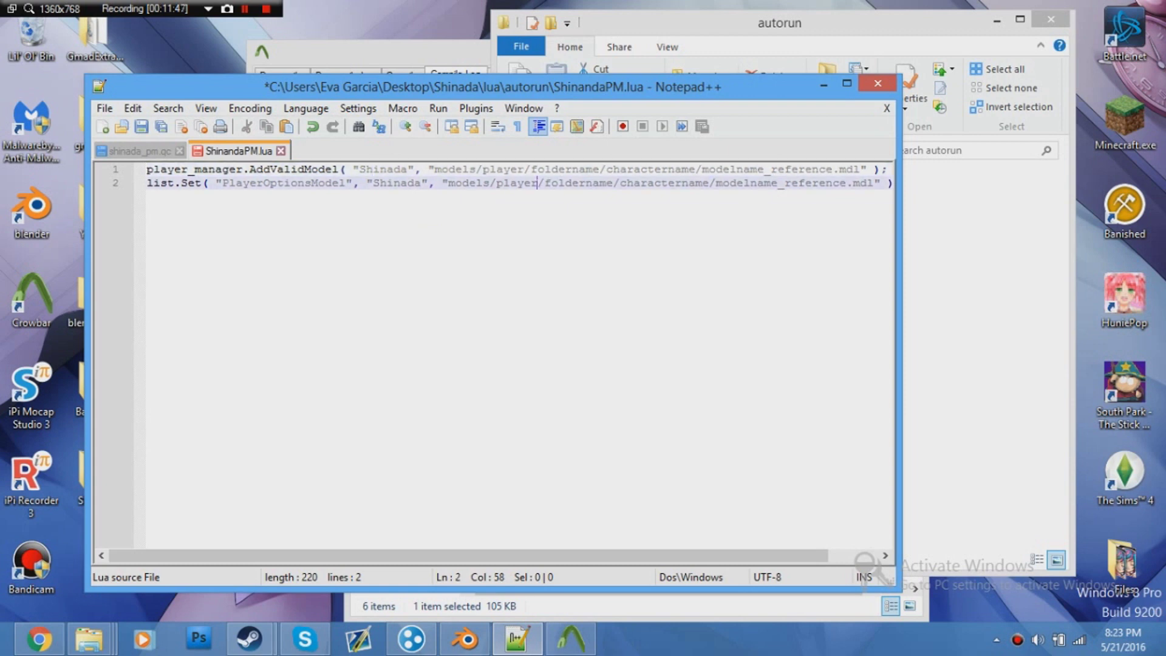
{"action": "left_click_drag", "start_coordinate": [538, 182], "coordinate": [497, 183]}
{"action": "left_click", "coordinate": [600, 183]}
{"action": "left_click_drag", "start_coordinate": [708, 183], "coordinate": [498, 183]}
{"action": "key", "text": "Delete"}
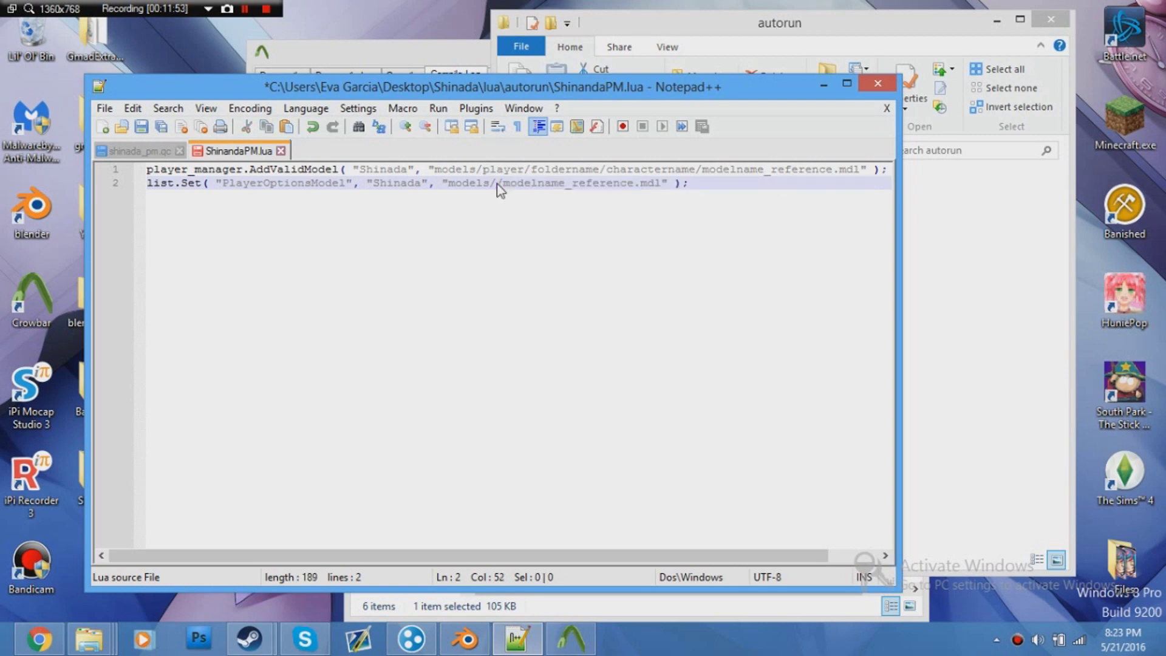
{"action": "type", "text": "Shinada/"}
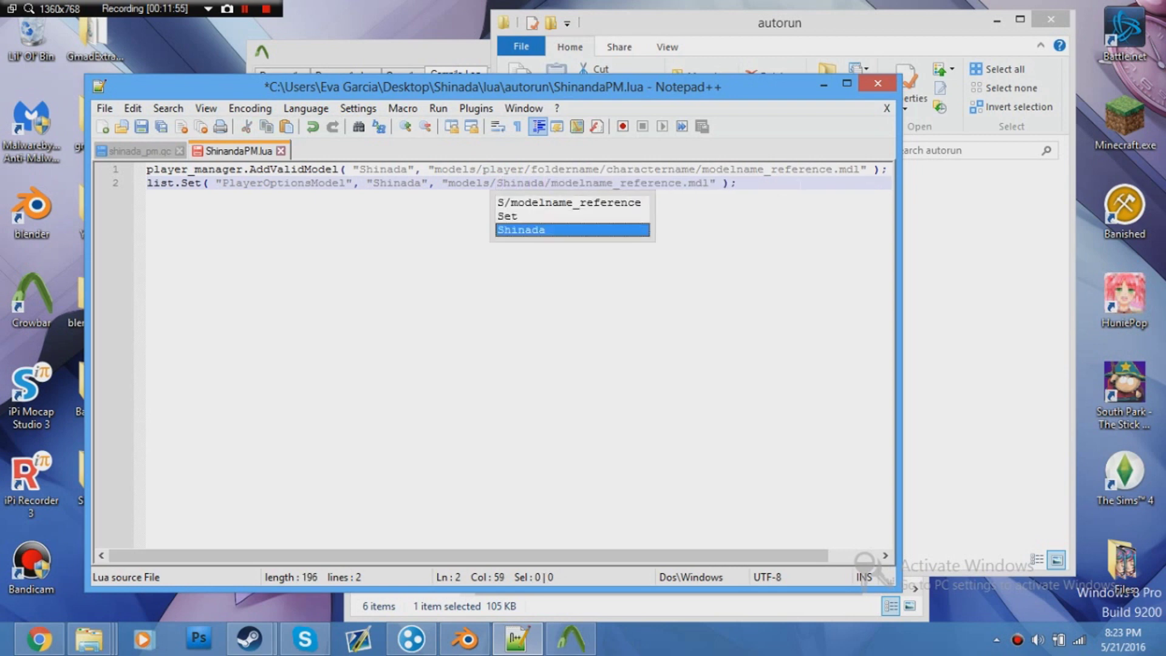
- Return to the folder window, open the addon's models folder and copy the name of its Shinada subfolder
{"action": "left_click", "coordinate": [912, 256]}
{"action": "left_click", "coordinate": [514, 150]}
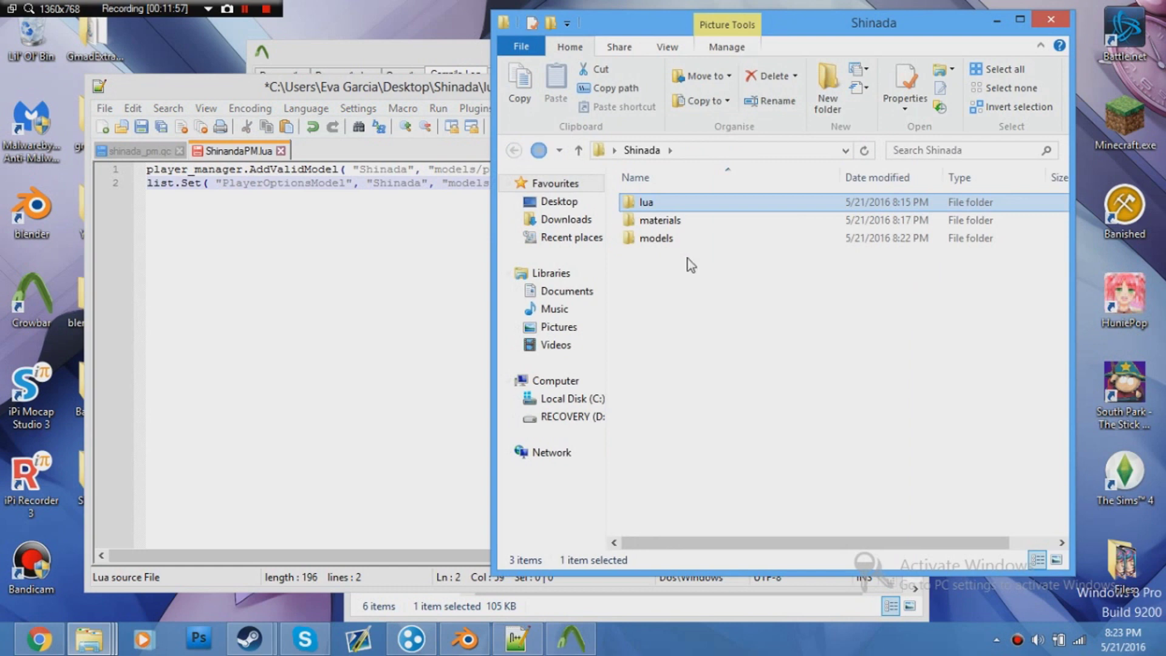
{"action": "double_click", "coordinate": [673, 243]}
{"action": "left_click", "coordinate": [657, 205]}
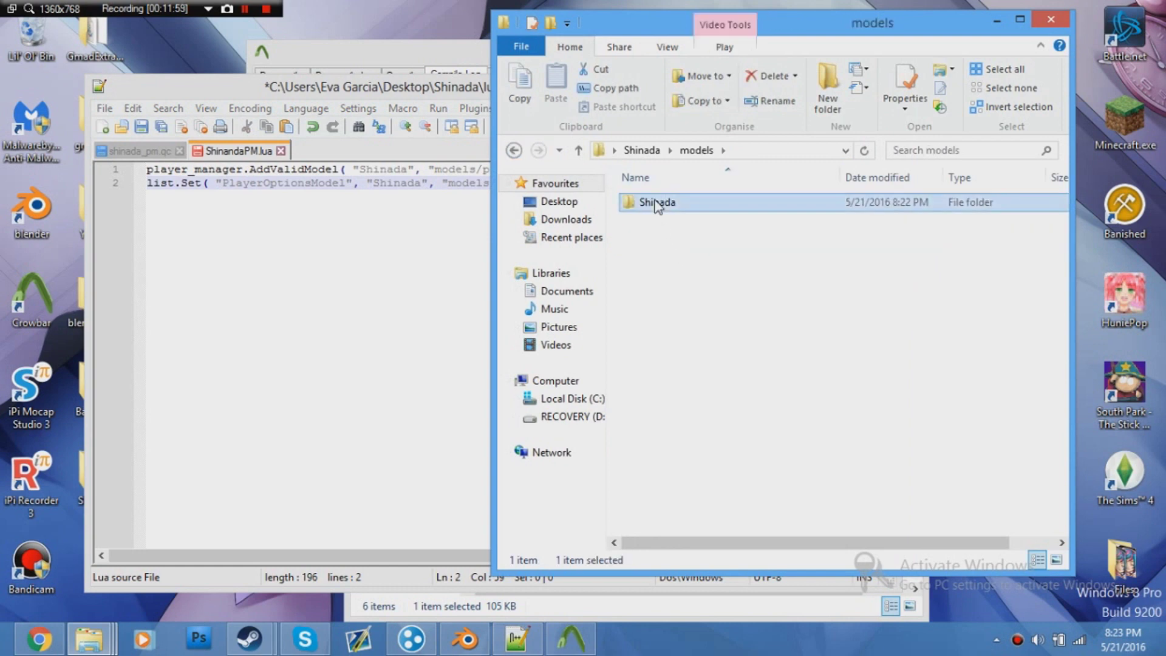
{"action": "left_click", "coordinate": [654, 206]}
{"action": "key", "text": "ctrl+c"}
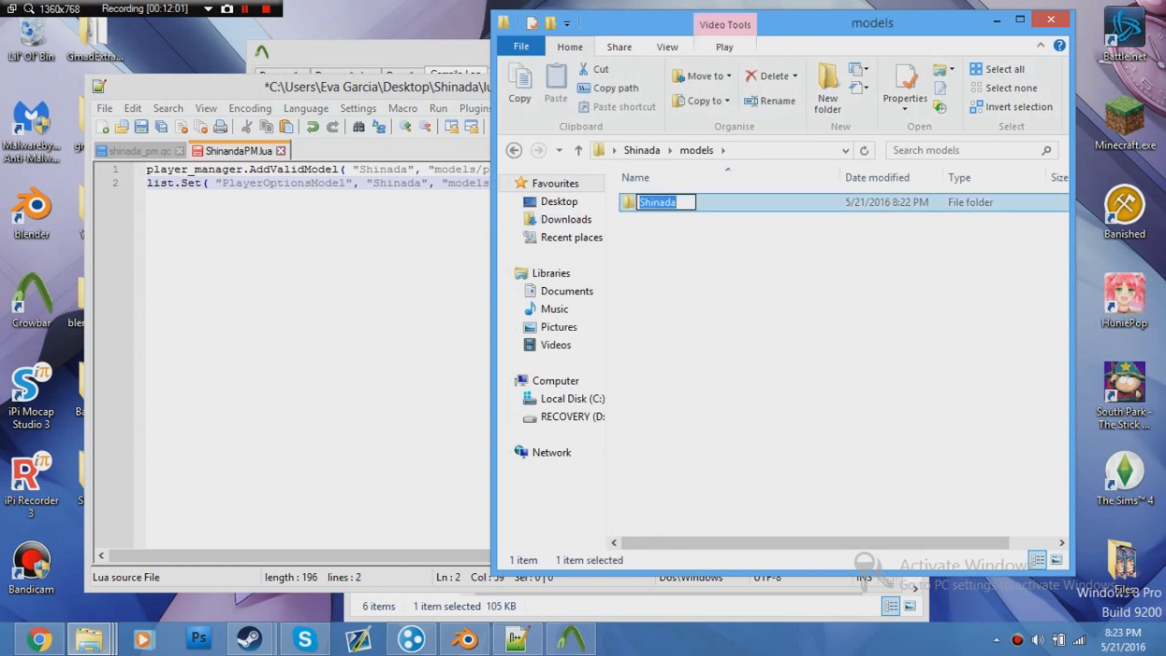
- In the AddValidModel line, replace player/foldername/charactername in the model path with the copied folder name Shinada
{"action": "left_click", "coordinate": [365, 304]}
{"action": "left_click_drag", "start_coordinate": [523, 170], "coordinate": [518, 170]}
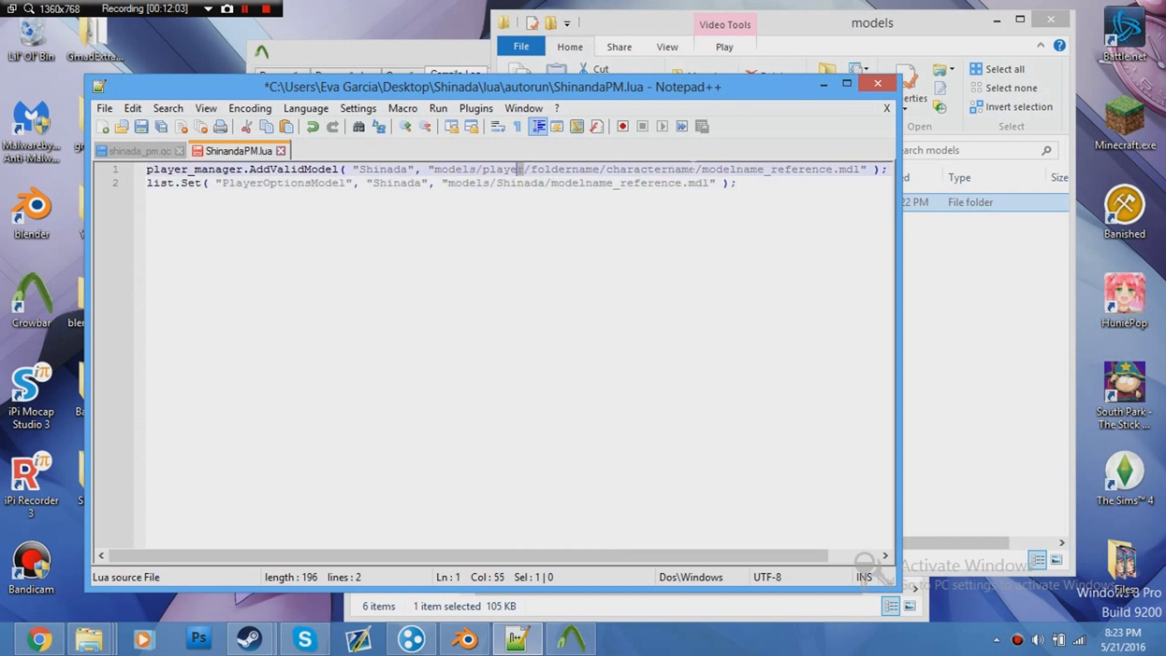
{"action": "left_click_drag", "start_coordinate": [695, 169], "coordinate": [489, 170]}
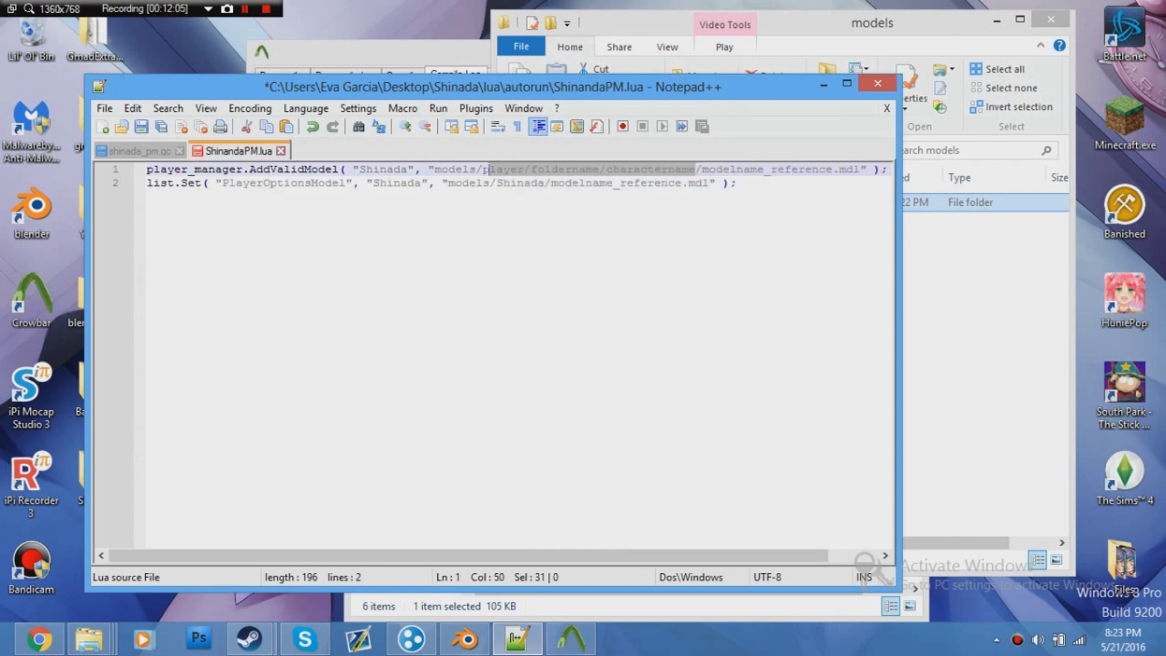
{"action": "key", "text": "ctrl+v"}
{"action": "key", "text": "ctrl+End"}
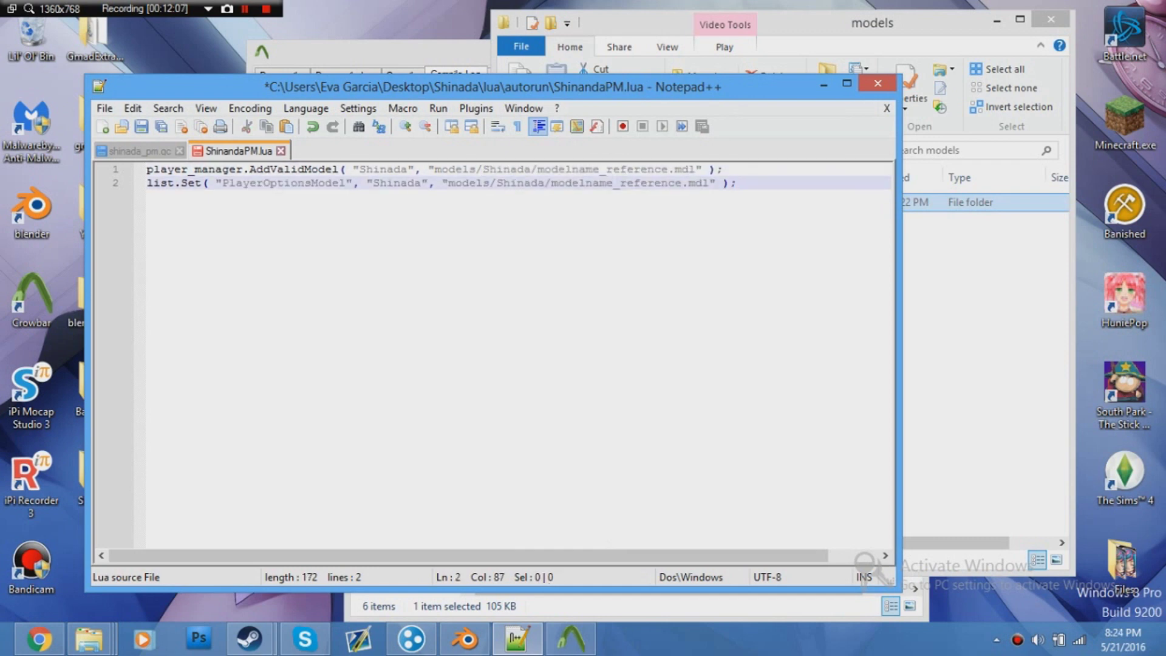
- Open the Shinada subfolder in the addon's models folder and copy the base name of the shinada_pm.mdl file
{"action": "left_click", "coordinate": [957, 283]}
{"action": "double_click", "coordinate": [705, 204]}
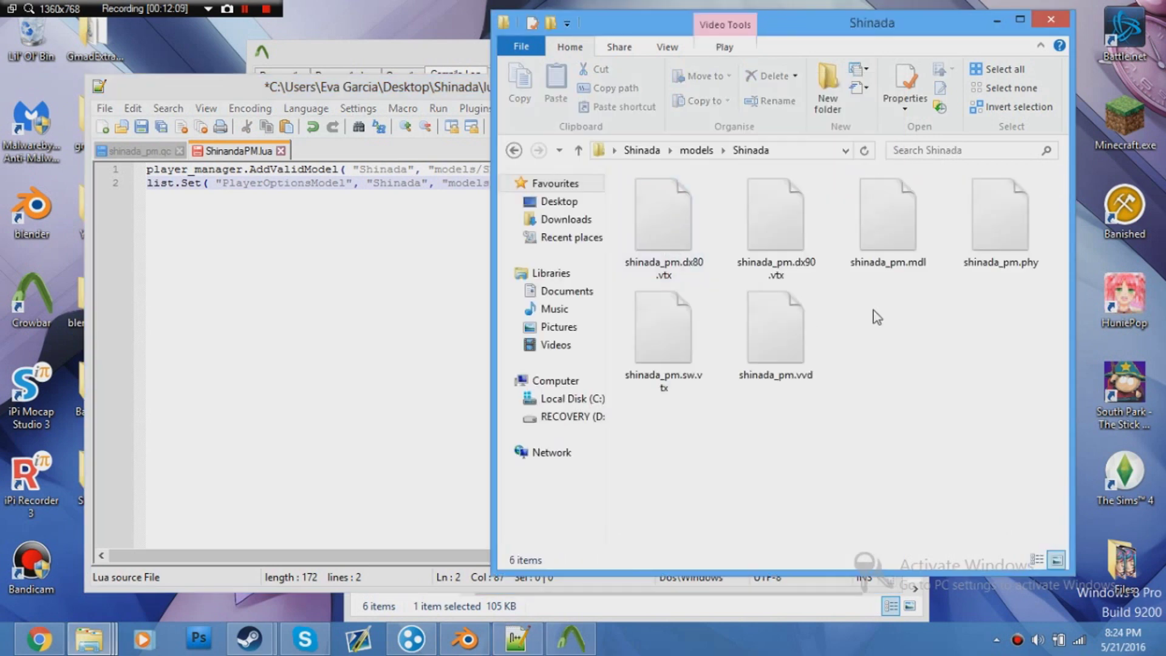
{"action": "left_click", "coordinate": [901, 267]}
{"action": "left_click", "coordinate": [879, 266]}
{"action": "key", "text": "ctrl+c"}
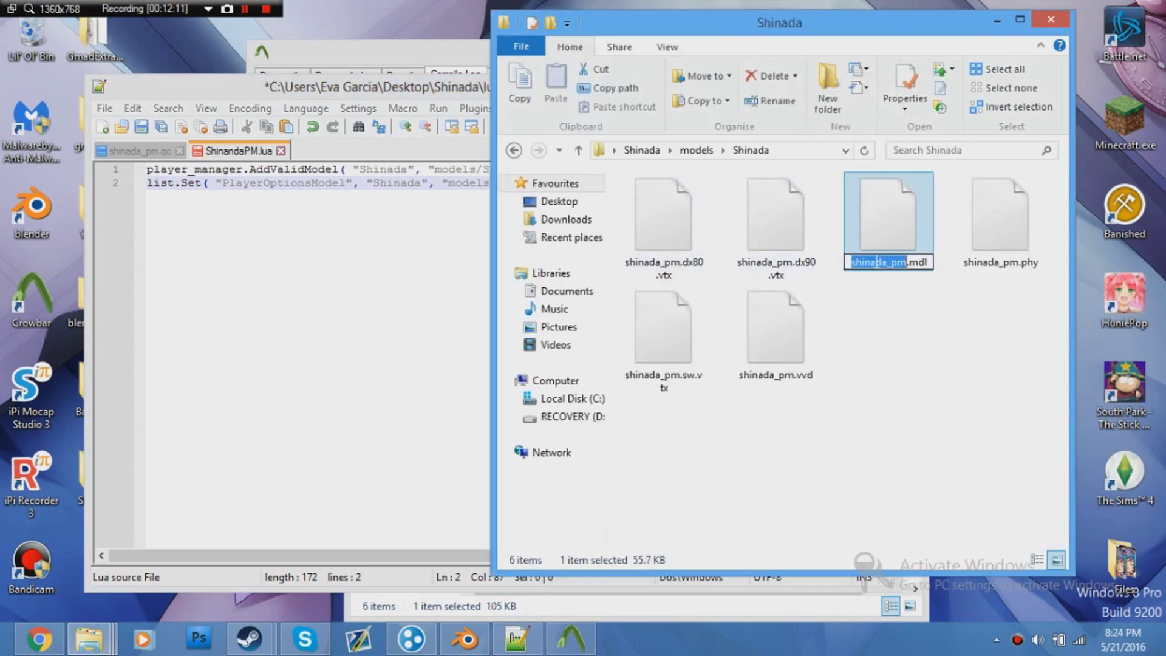
- Return to the Lua script and replace modelname_reference with shinada_pm in both the list.Set and AddValidModel lines
{"action": "key", "text": "alt+Tab"}
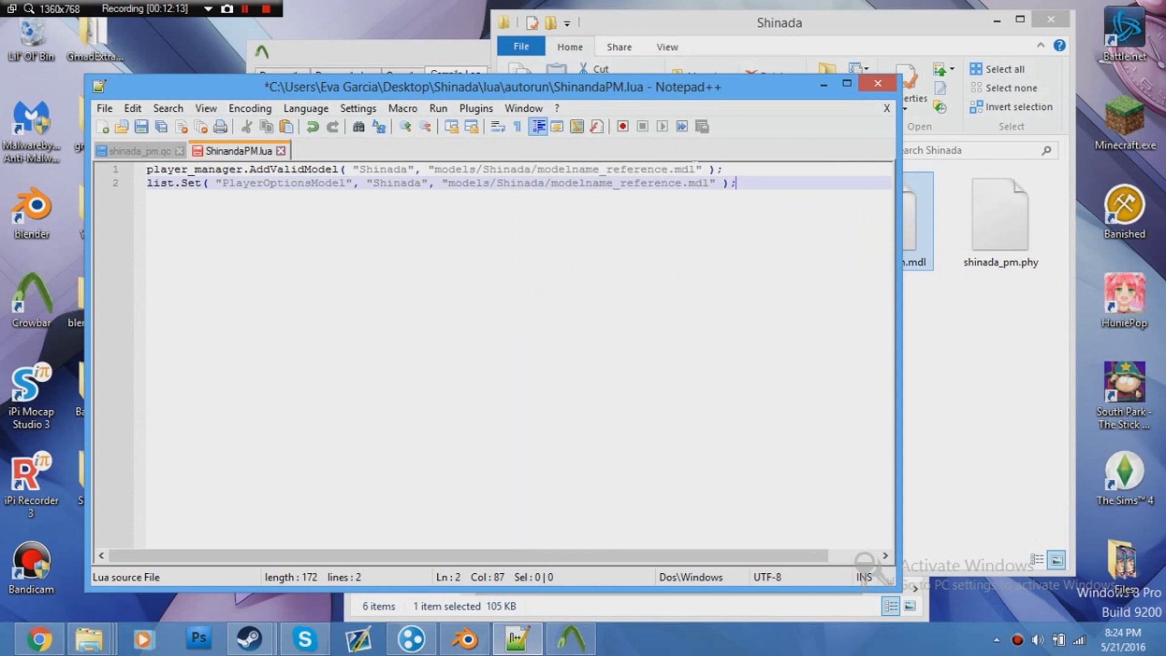
{"action": "left_click_drag", "start_coordinate": [682, 183], "coordinate": [552, 183]}
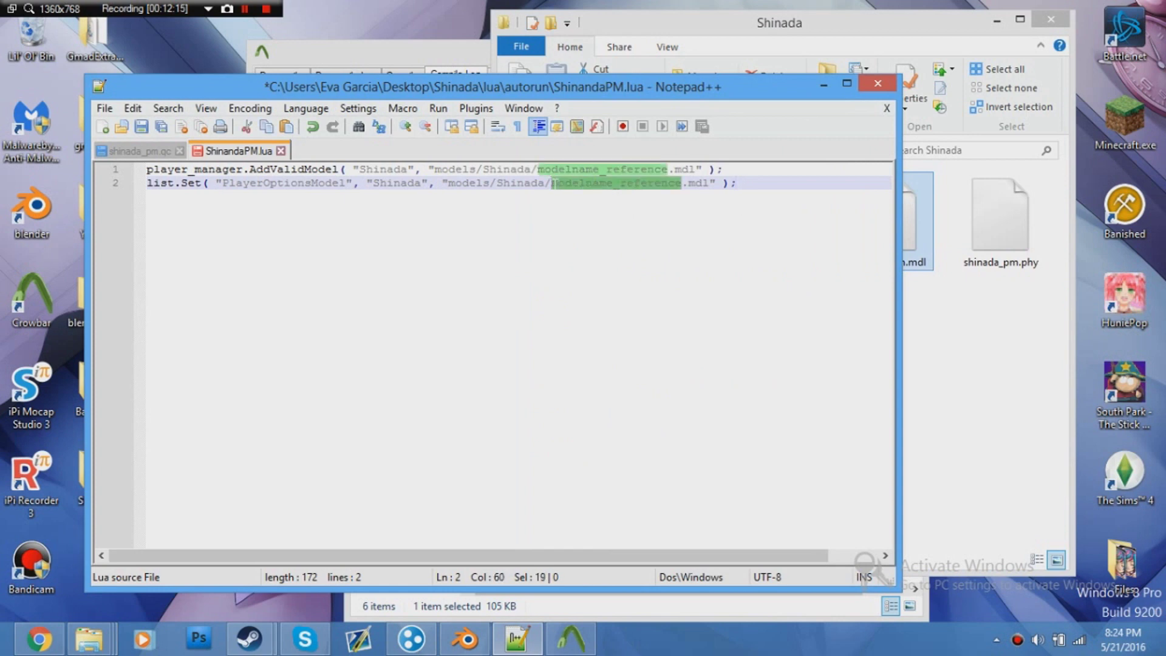
{"action": "key", "text": "ctrl+v"}
{"action": "left_click_drag", "start_coordinate": [667, 169], "coordinate": [539, 169]}
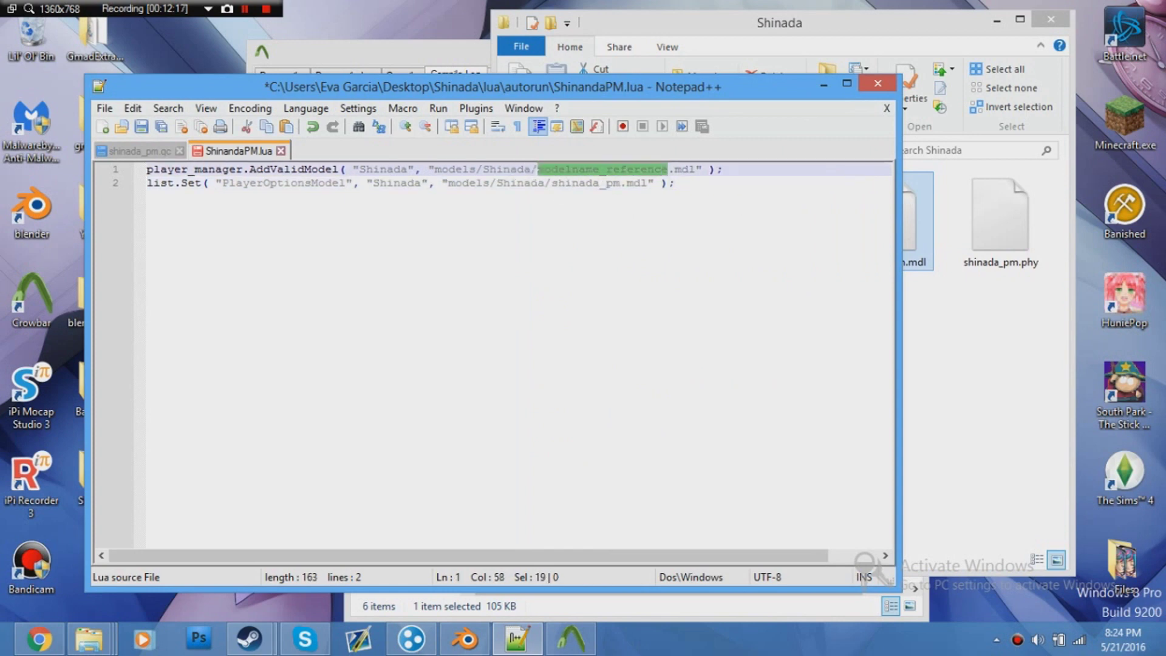
{"action": "key", "text": "ctrl+v"}
{"action": "left_click", "coordinate": [674, 183]}
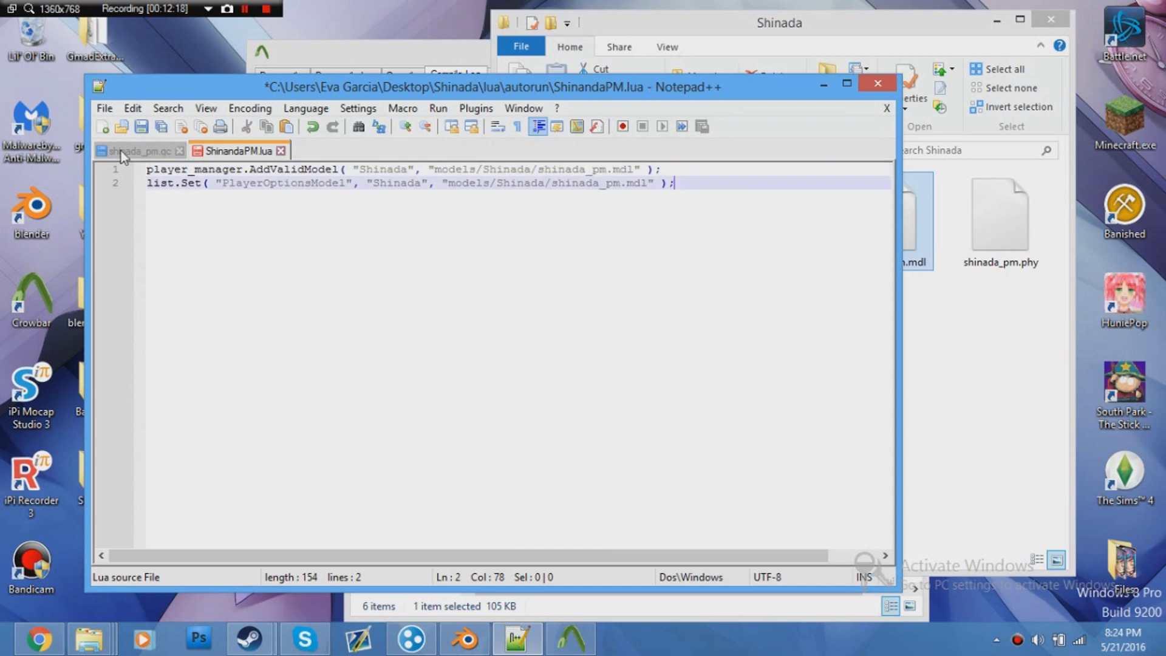
- Save the ShinandaPM.lua script and close Notepad++
{"action": "left_click", "coordinate": [106, 110]}
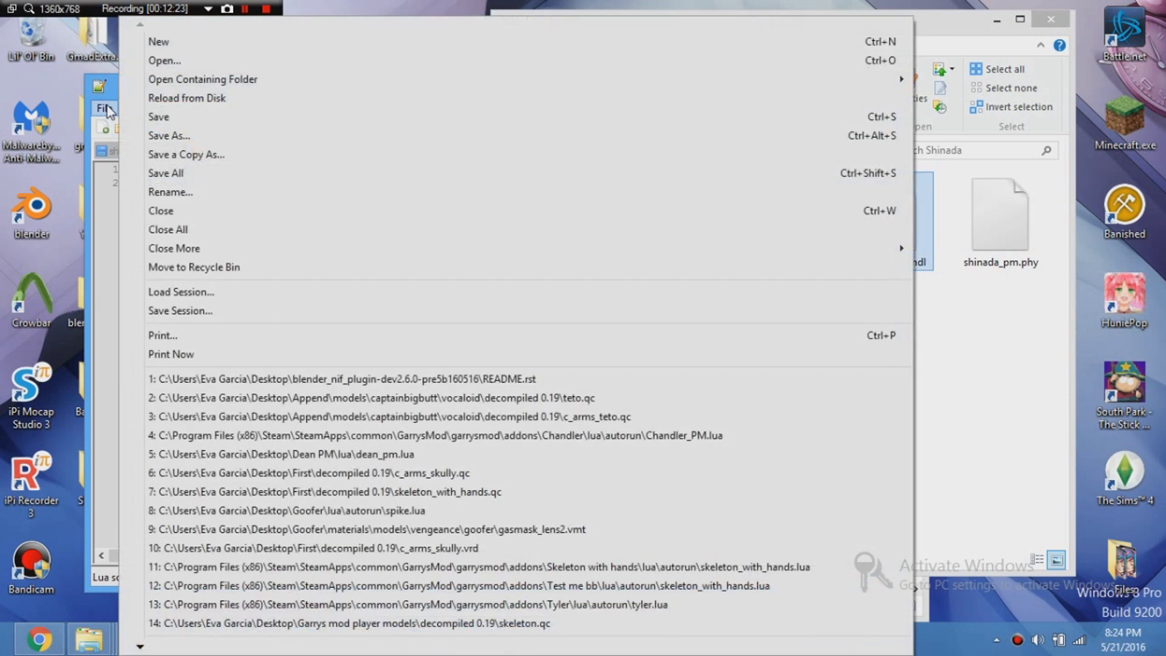
{"action": "left_click", "coordinate": [156, 118]}
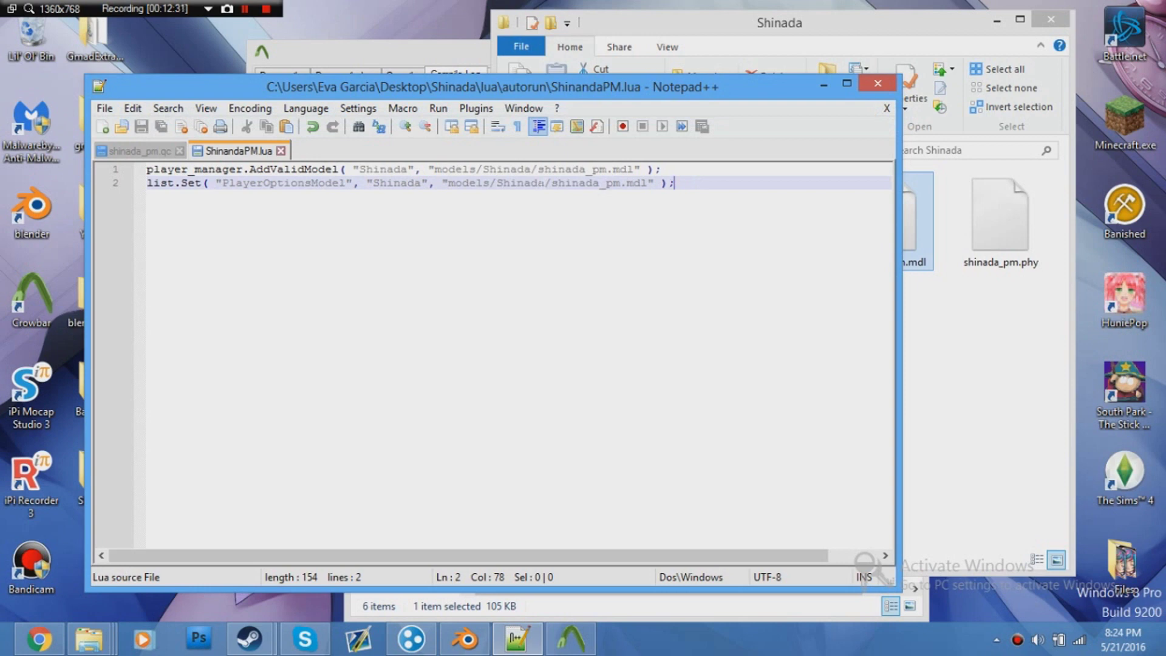
{"action": "left_click", "coordinate": [895, 85]}
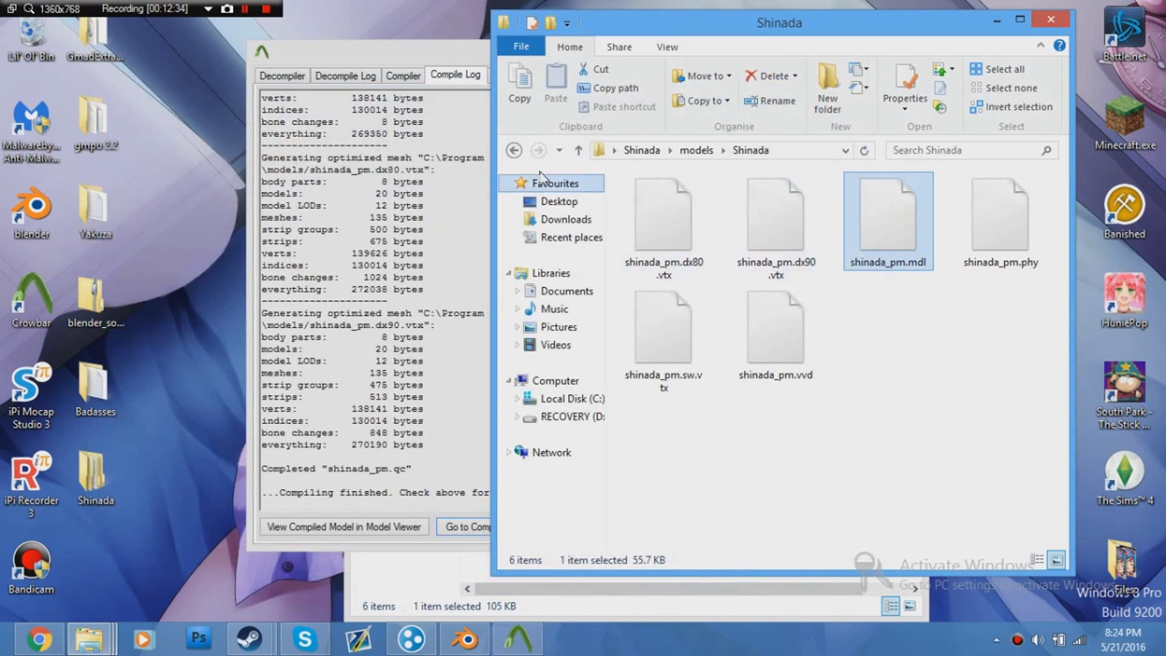
- Go back to the addon's root folder and open its materials/models/shinada folder
{"action": "left_click", "coordinate": [519, 151]}
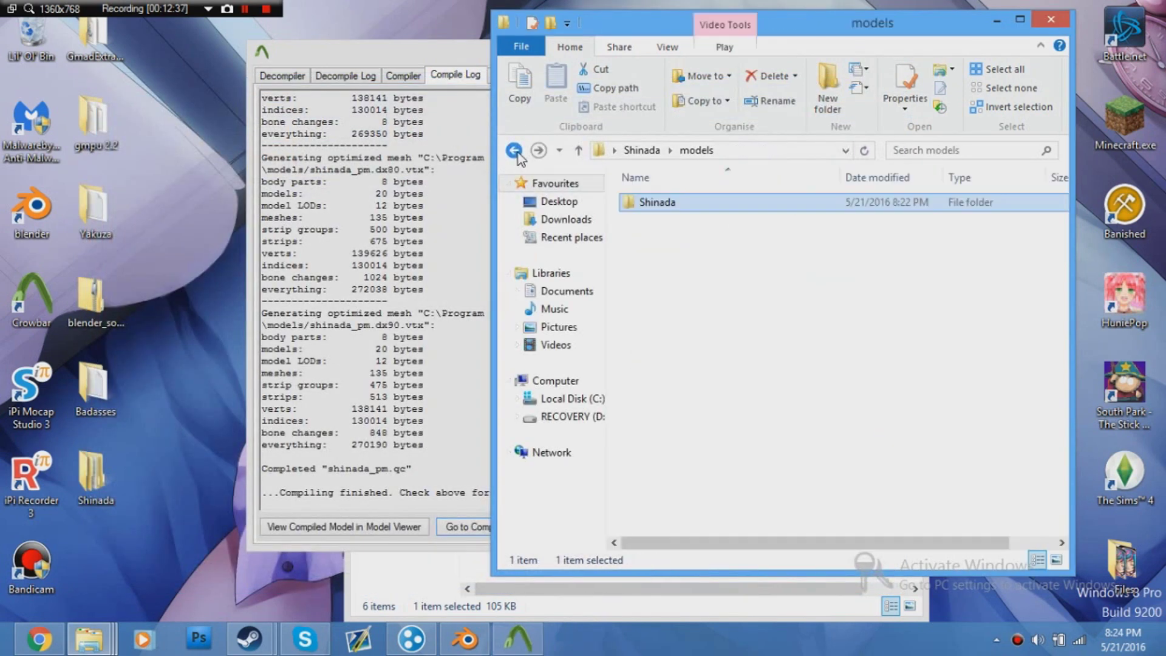
{"action": "left_click", "coordinate": [519, 151]}
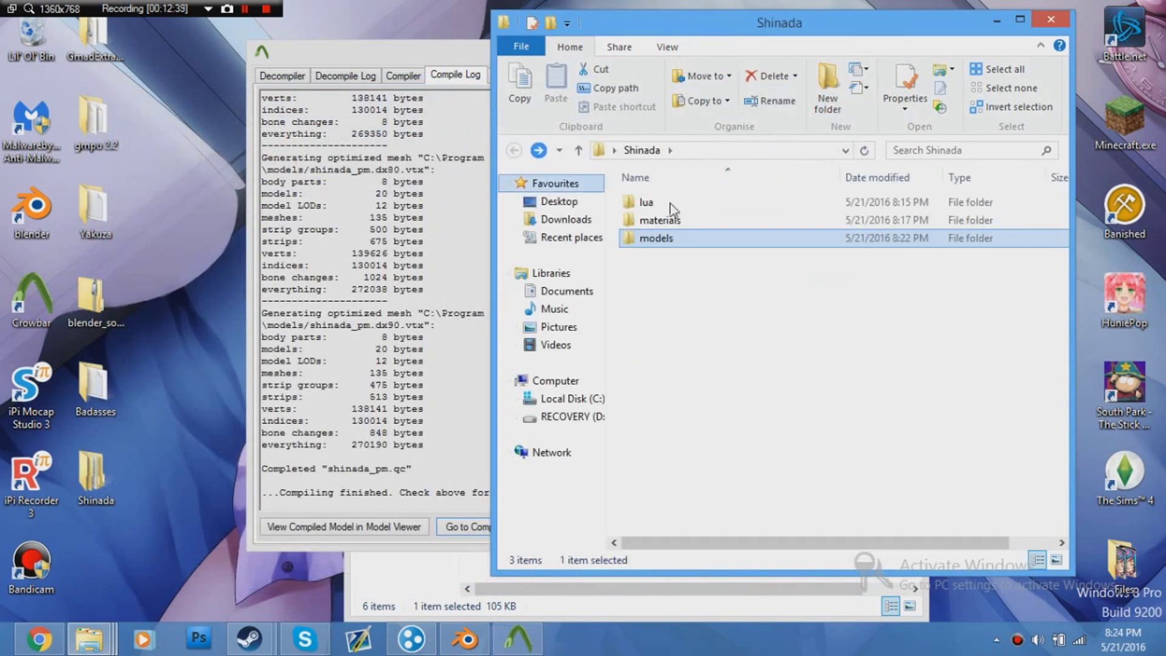
{"action": "double_click", "coordinate": [711, 222]}
{"action": "left_click", "coordinate": [686, 216]}
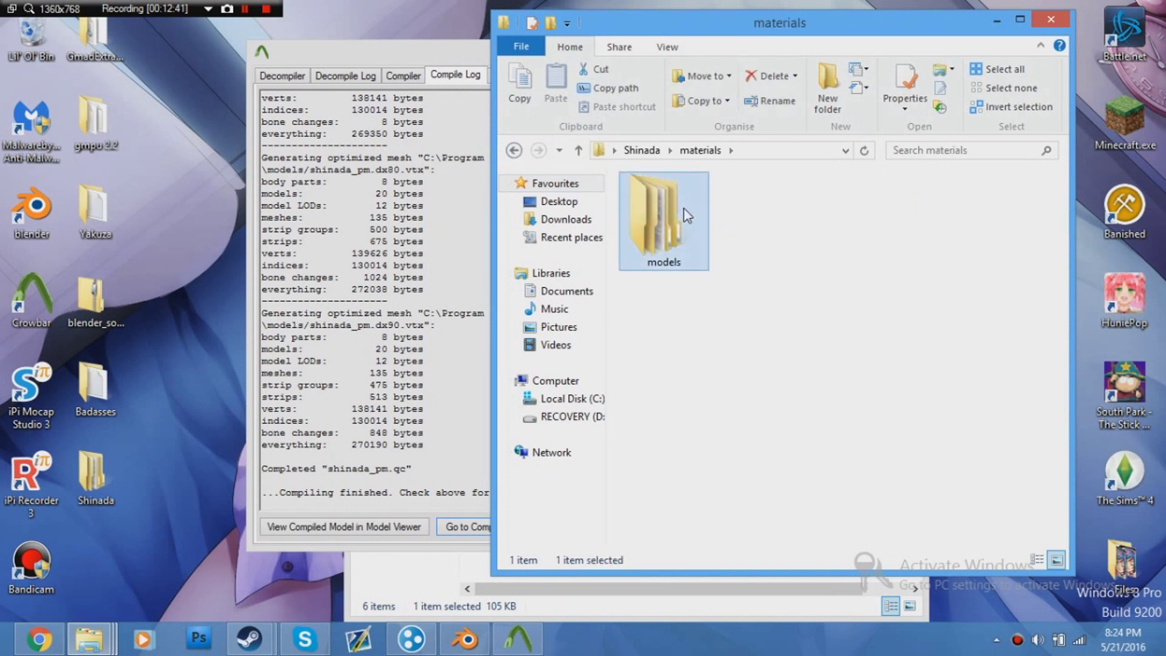
{"action": "double_click", "coordinate": [657, 216]}
{"action": "double_click", "coordinate": [659, 204]}
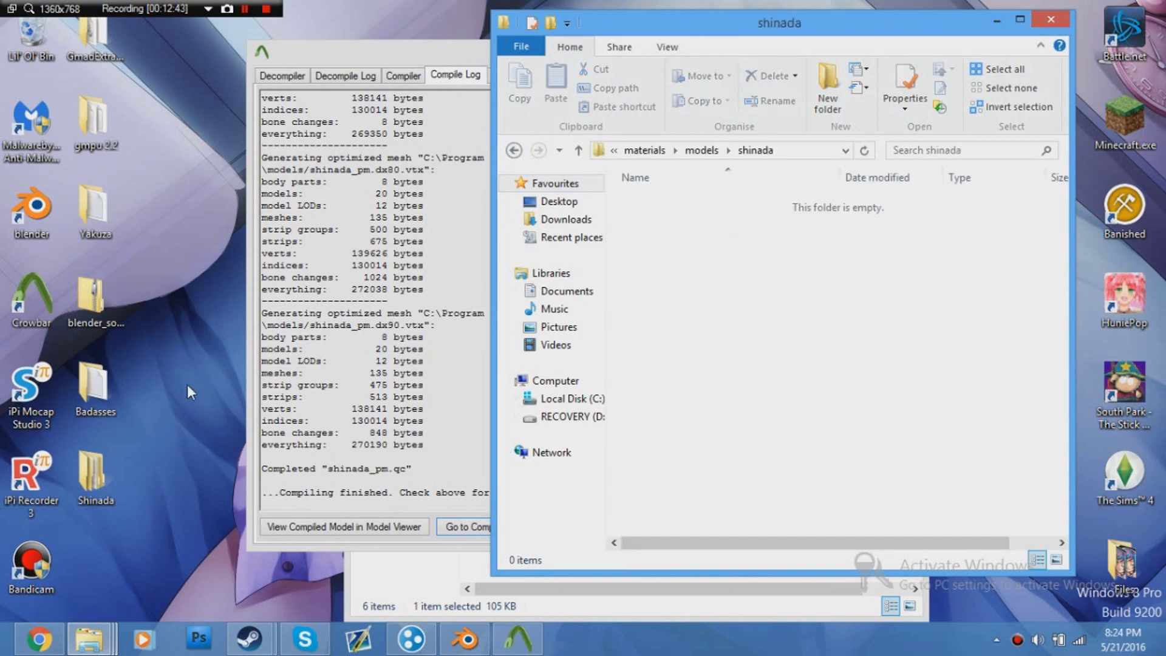
- Open the desktop Yakuza folder's materials/models/kiryu folder in a separate window and place it beside the addon's shinada folder
{"action": "left_click", "coordinate": [97, 388]}
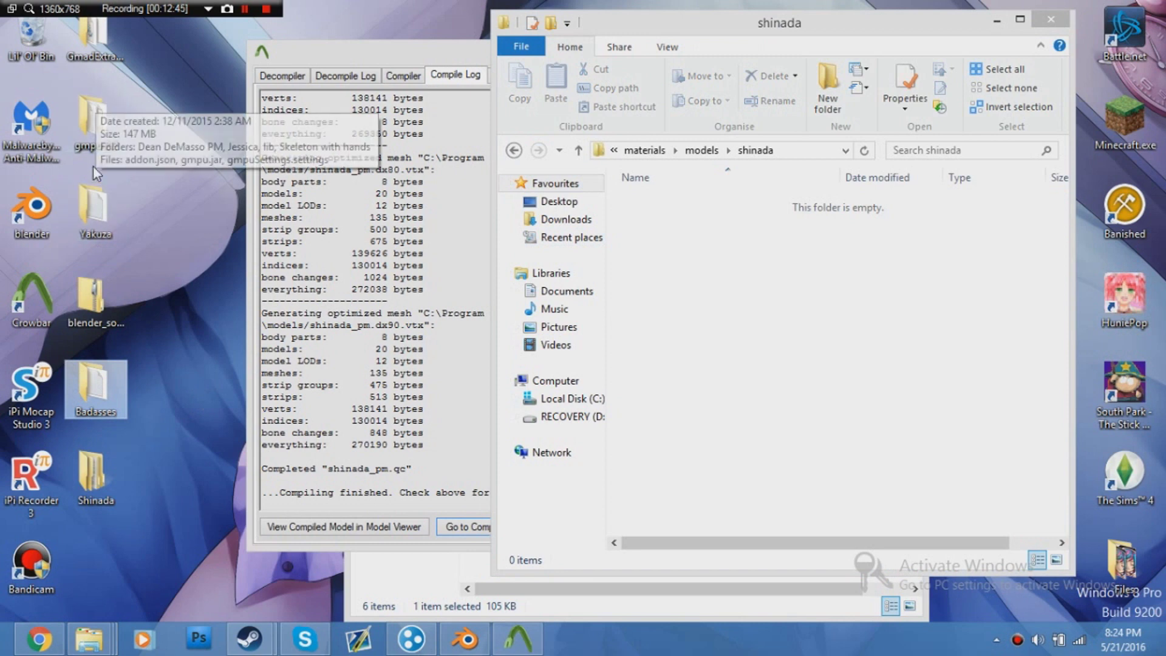
{"action": "left_click", "coordinate": [90, 189]}
{"action": "double_click", "coordinate": [90, 194]}
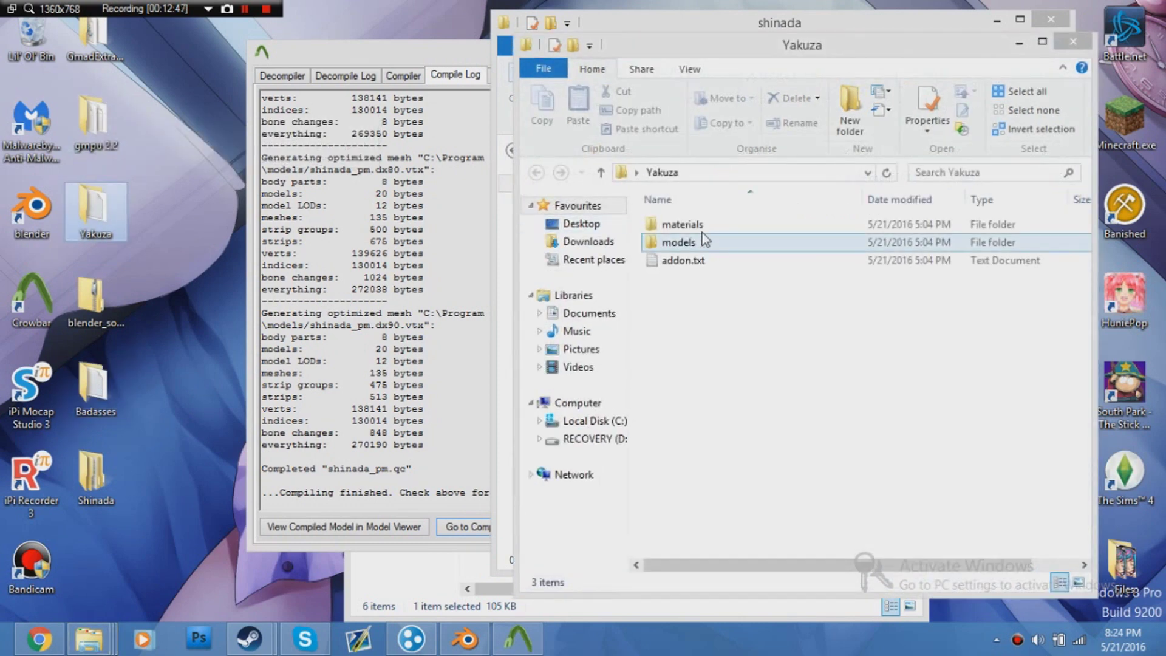
{"action": "double_click", "coordinate": [704, 222]}
{"action": "left_click_drag", "start_coordinate": [780, 45], "coordinate": [186, 49]}
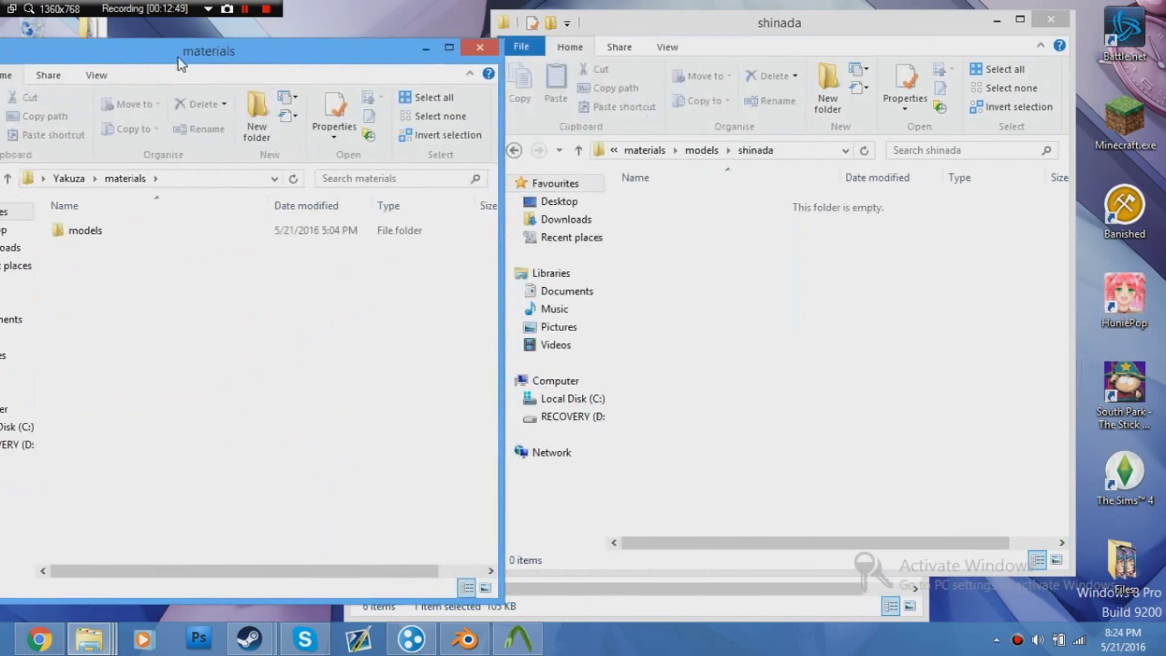
{"action": "double_click", "coordinate": [152, 236]}
{"action": "double_click", "coordinate": [152, 236]}
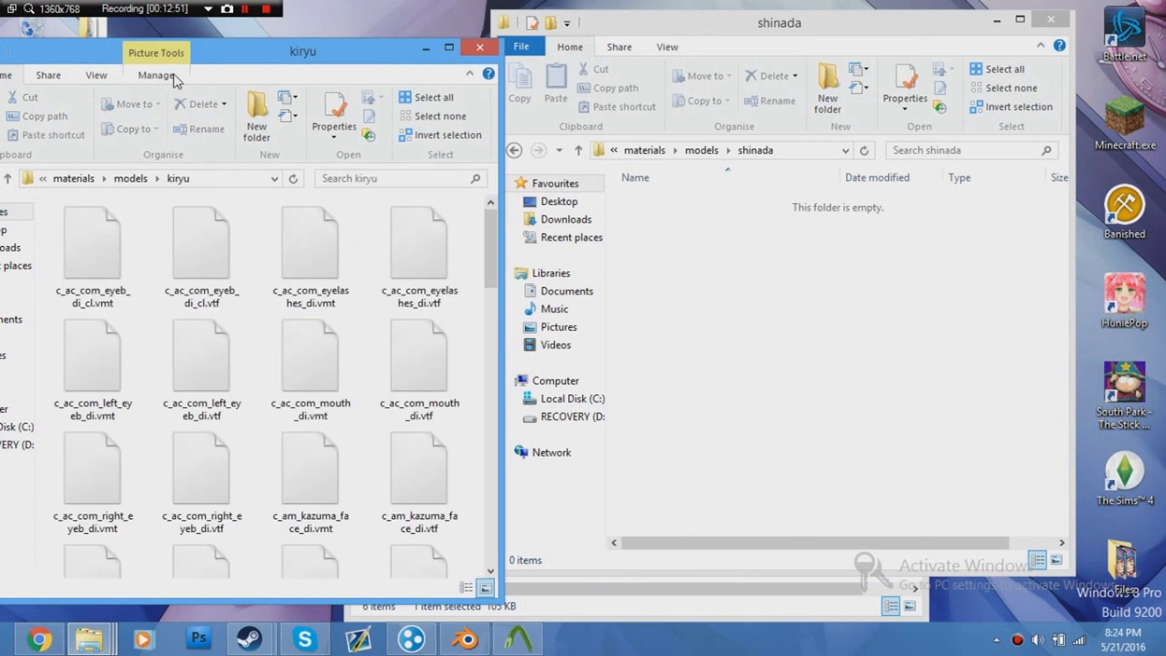
{"action": "left_click_drag", "start_coordinate": [248, 57], "coordinate": [350, 48]}
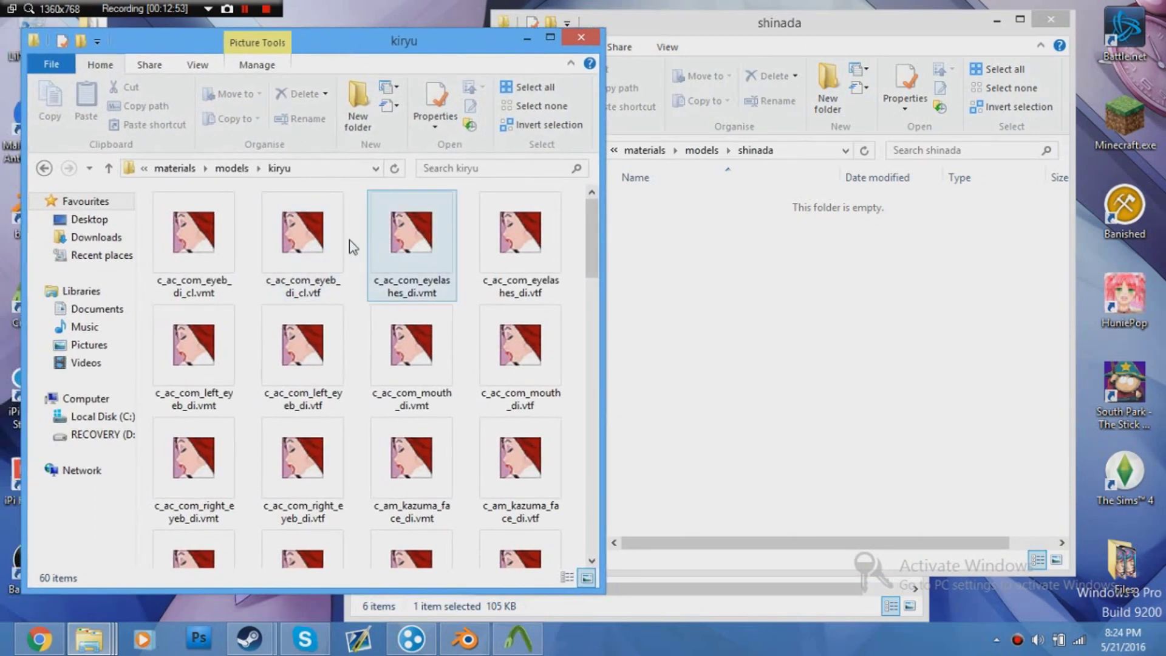
- Preview the c_ac_com_eyeb_di_cl.vtf and c_ac_com_eyelashes_di.vtf textures from the kiryu folder in VTFEdit and close them
{"action": "left_click", "coordinate": [304, 237]}
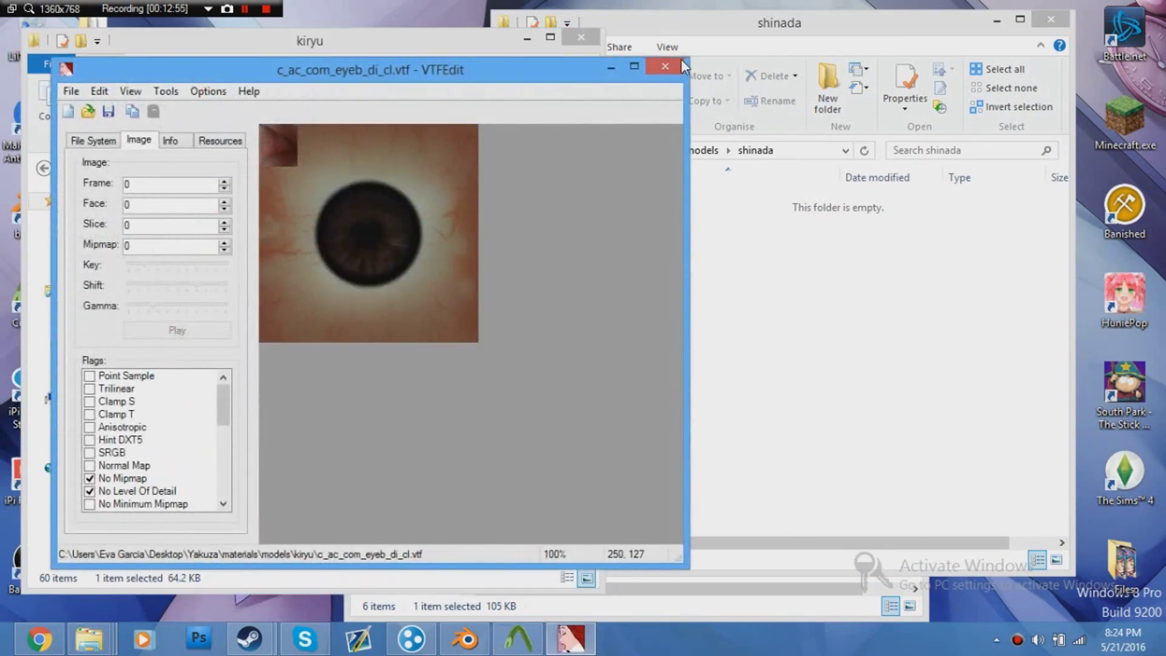
{"action": "left_click", "coordinate": [683, 67]}
{"action": "double_click", "coordinate": [516, 267]}
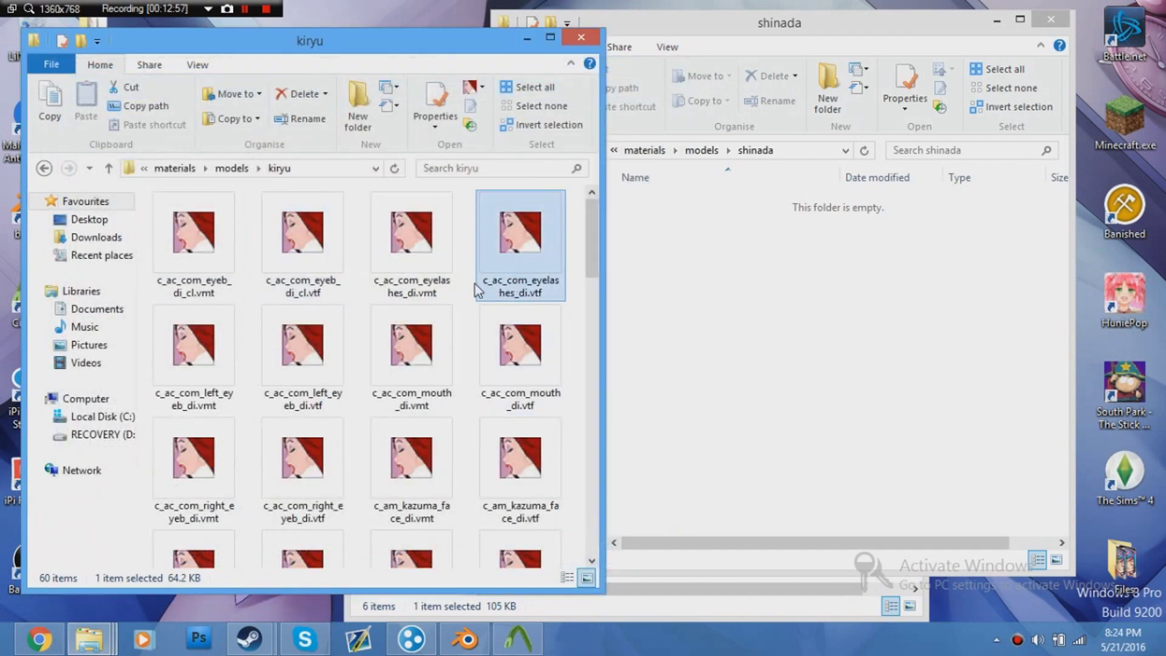
{"action": "left_click", "coordinate": [664, 67]}
- Open the Yakuza shinada materials folder and preview the c_am_sinada_fuku_di_wear3.vtf texture
{"action": "left_click", "coordinate": [44, 168]}
{"action": "left_click", "coordinate": [236, 243]}
{"action": "double_click", "coordinate": [235, 239]}
{"action": "scroll", "coordinate": [207, 310], "scroll_direction": "down", "scroll_amount": 10}
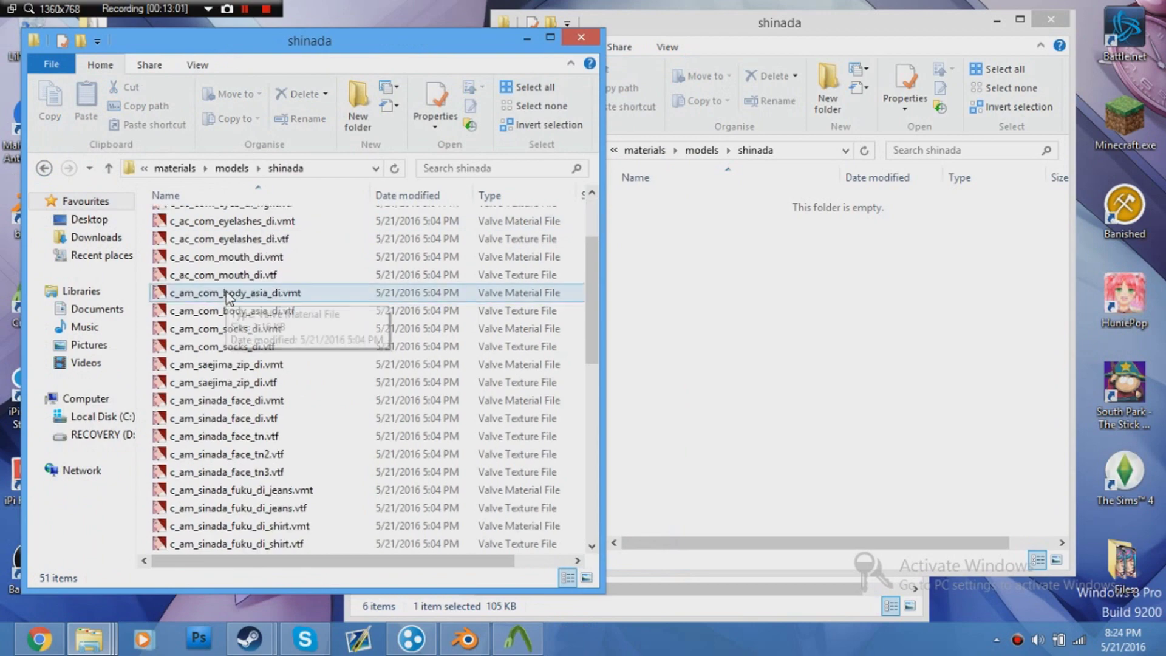
{"action": "scroll", "coordinate": [229, 267], "scroll_direction": "up", "scroll_amount": 1}
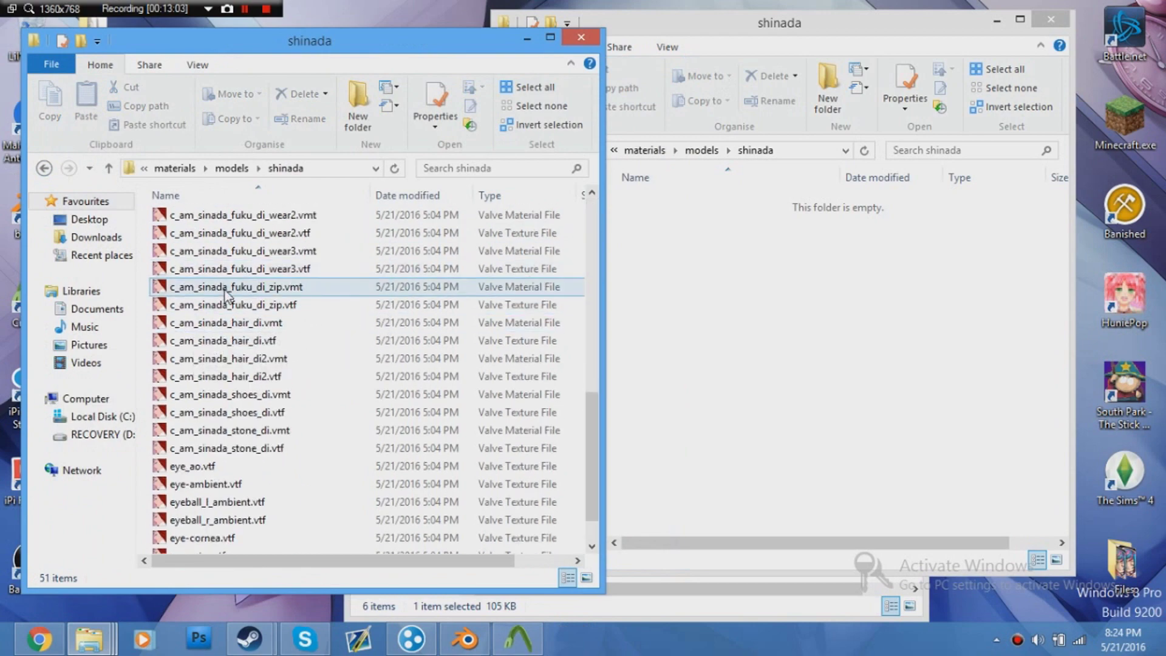
{"action": "left_click", "coordinate": [229, 271]}
{"action": "double_click", "coordinate": [227, 271]}
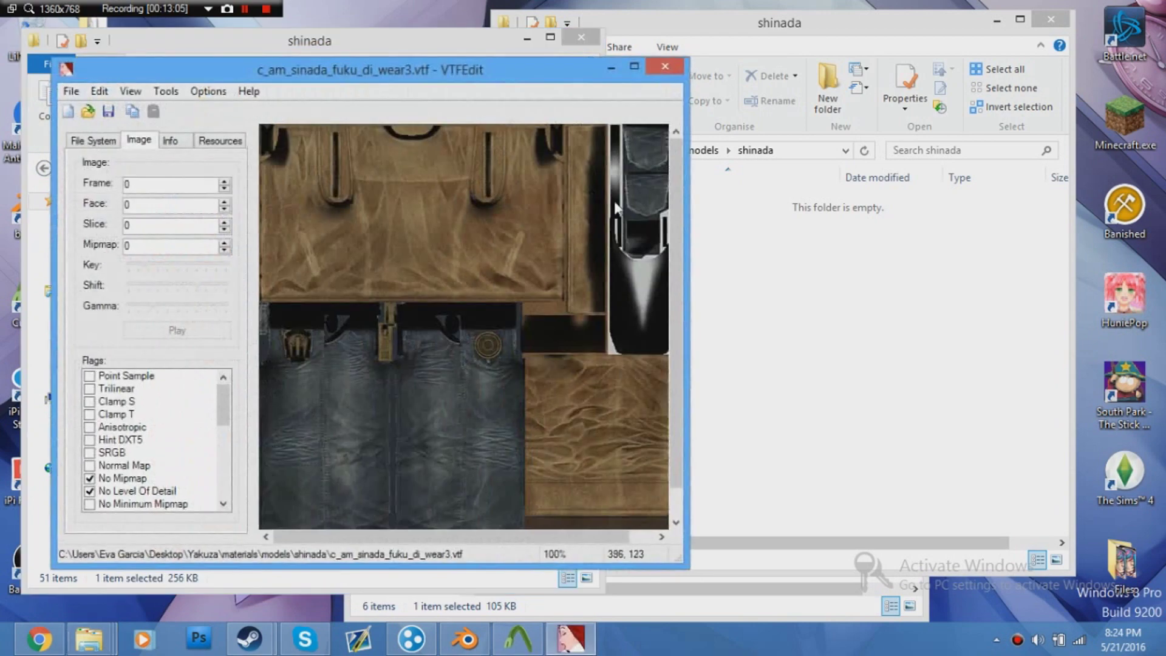
{"action": "left_click", "coordinate": [664, 71]}
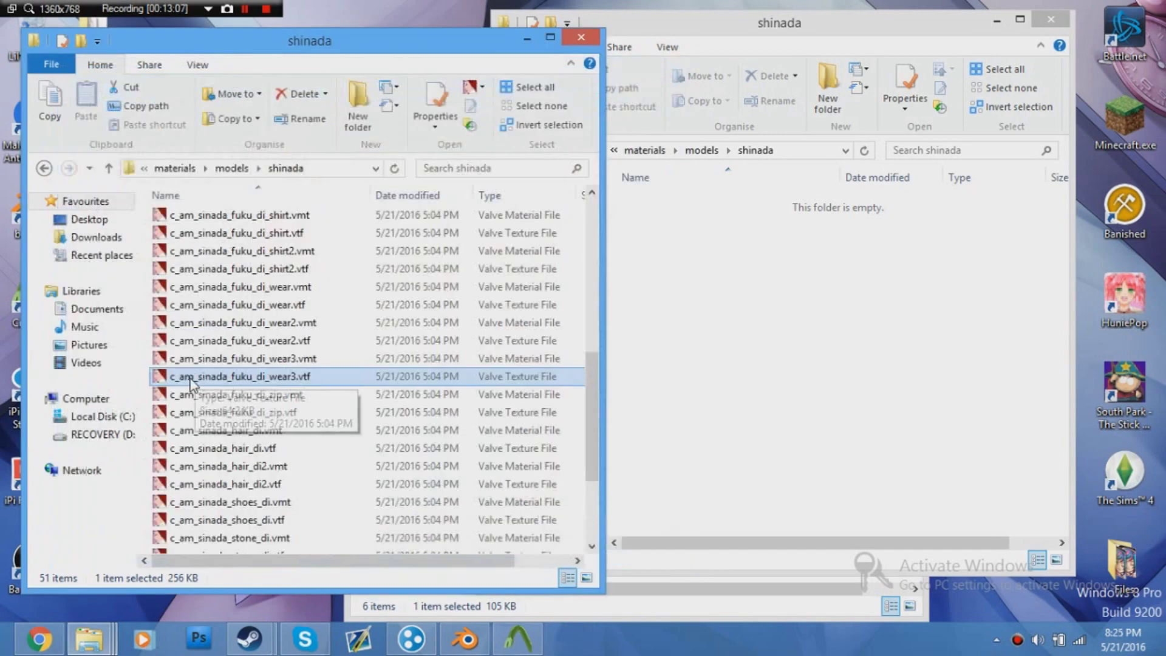
- Preview the c_am_sinada_fuku_di_wear.vtf and c_am_sinada_shoes_di.vtf textures and close them
{"action": "double_click", "coordinate": [200, 306]}
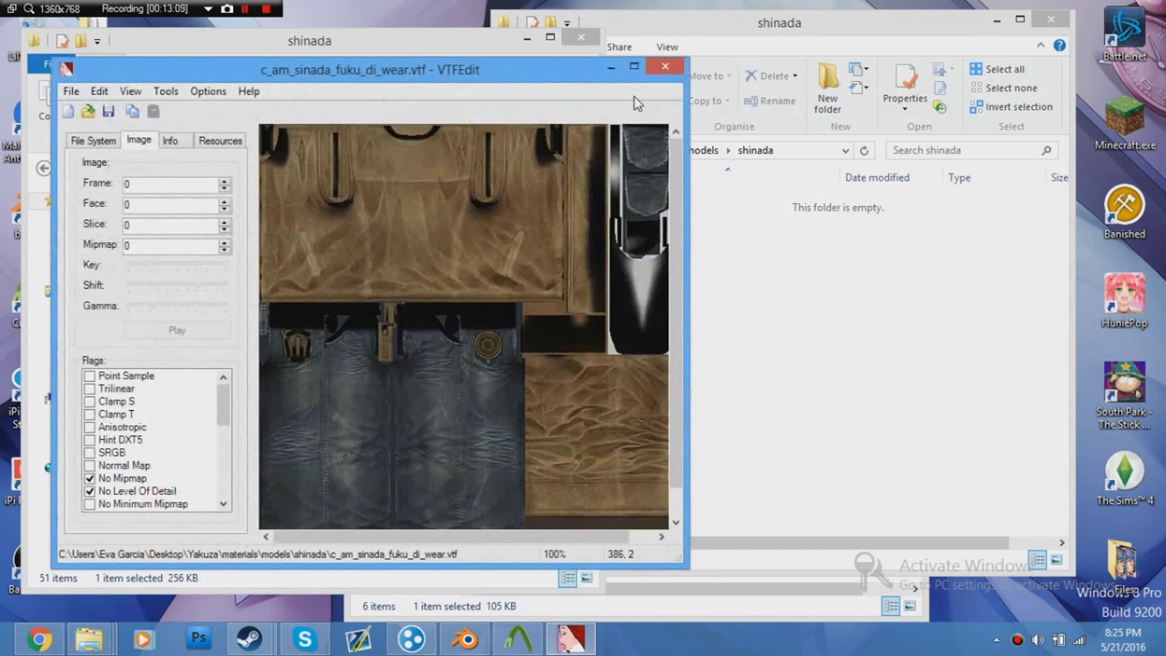
{"action": "left_click", "coordinate": [663, 74]}
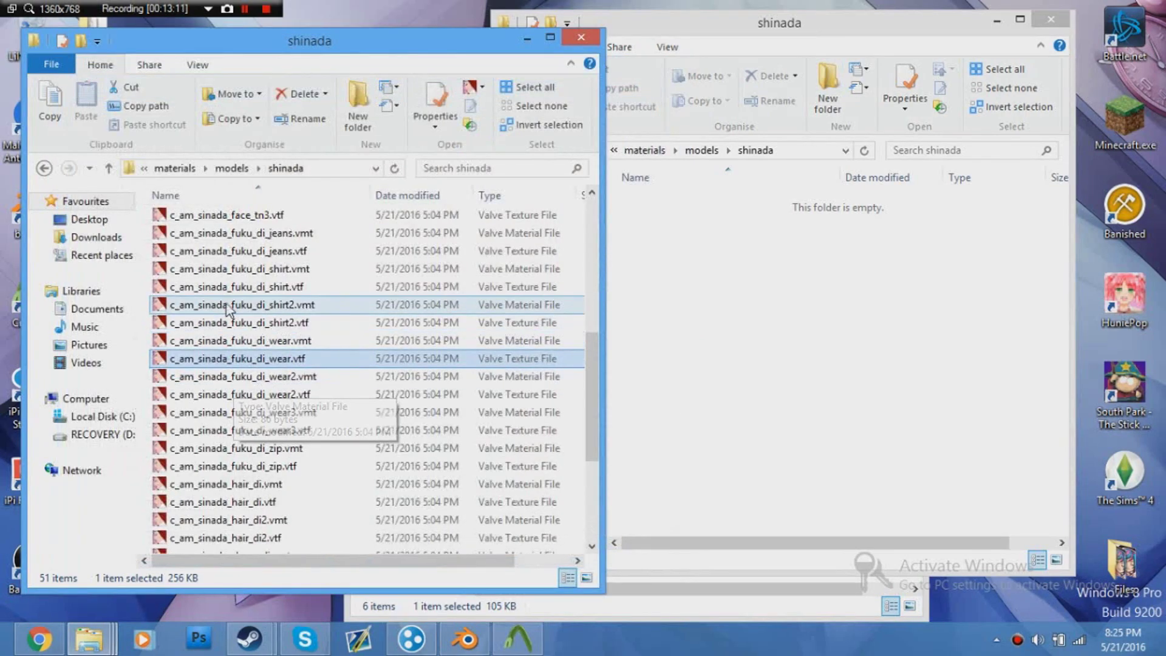
{"action": "scroll", "coordinate": [225, 297], "scroll_direction": "down", "scroll_amount": 4}
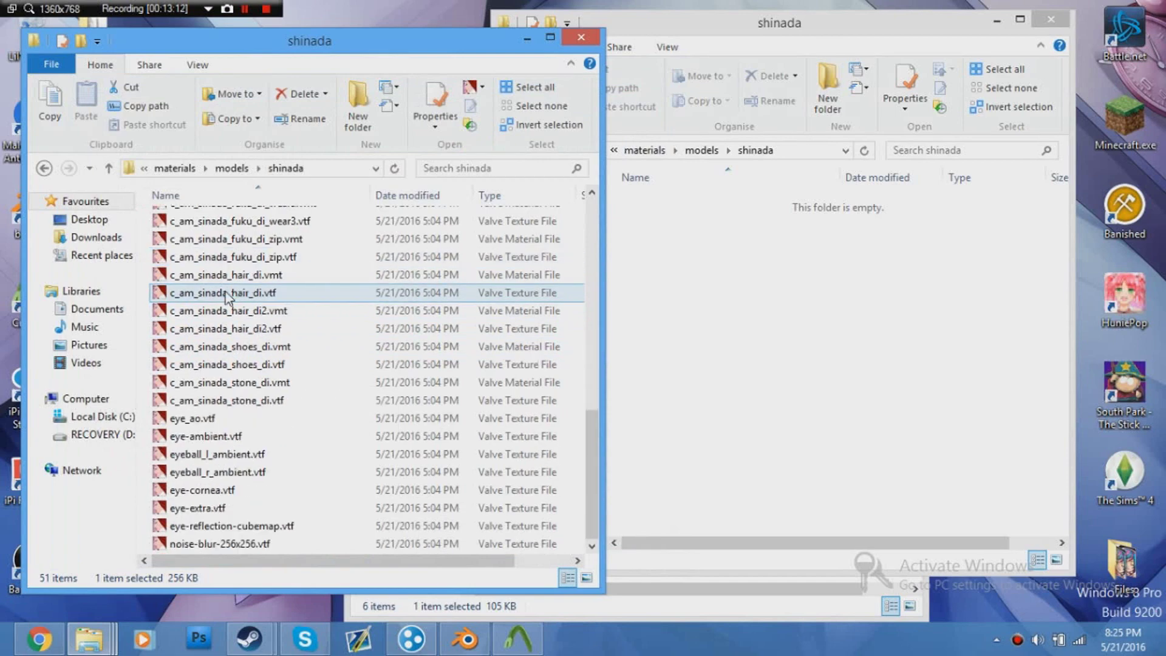
{"action": "double_click", "coordinate": [206, 364]}
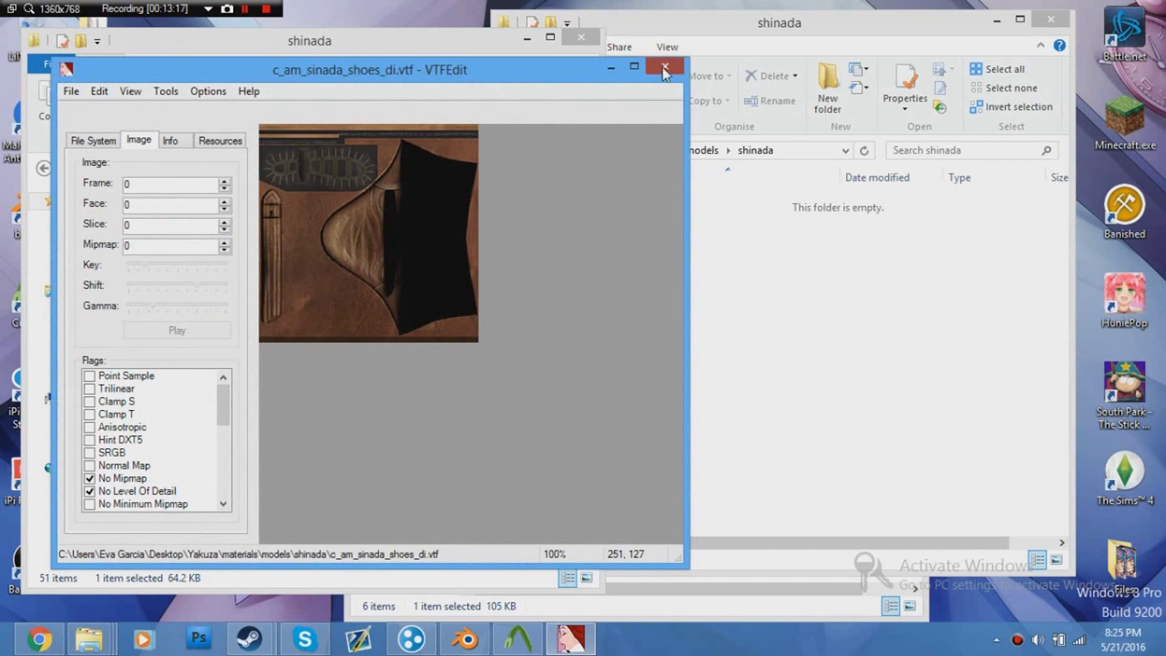
{"action": "left_click", "coordinate": [655, 69]}
- Return to the kiryu materials folder, look through its files and preview the c_am_kiryu_hair_d_di.vtf texture
{"action": "left_click", "coordinate": [44, 168]}
{"action": "double_click", "coordinate": [181, 224]}
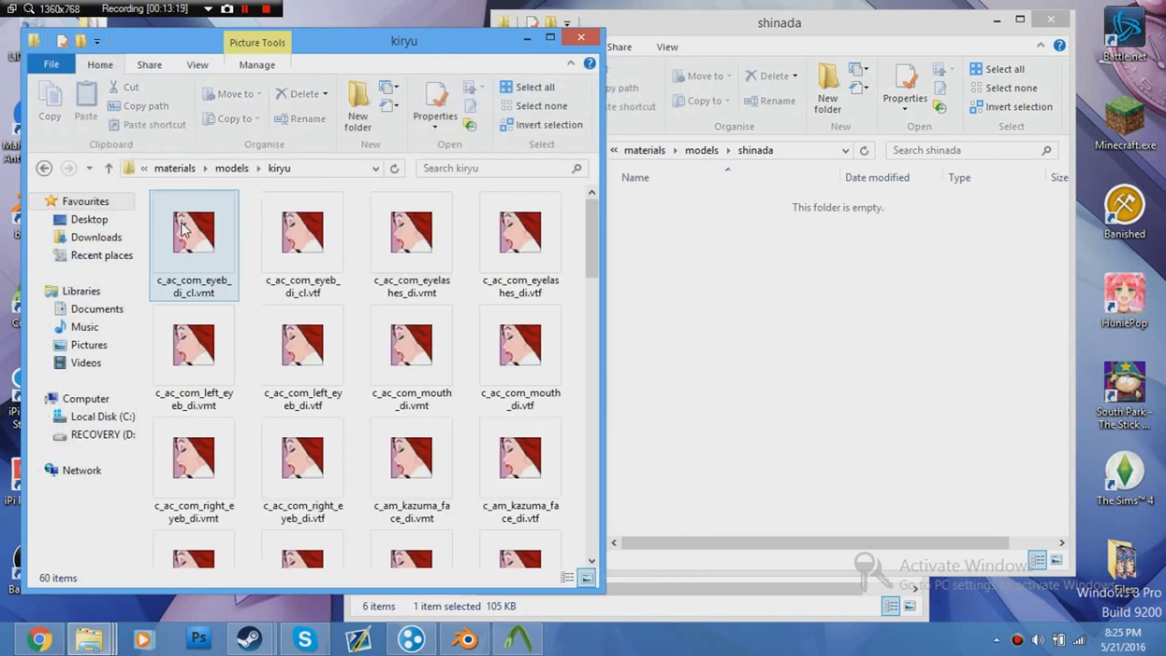
{"action": "scroll", "coordinate": [207, 393], "scroll_direction": "down", "scroll_amount": 5}
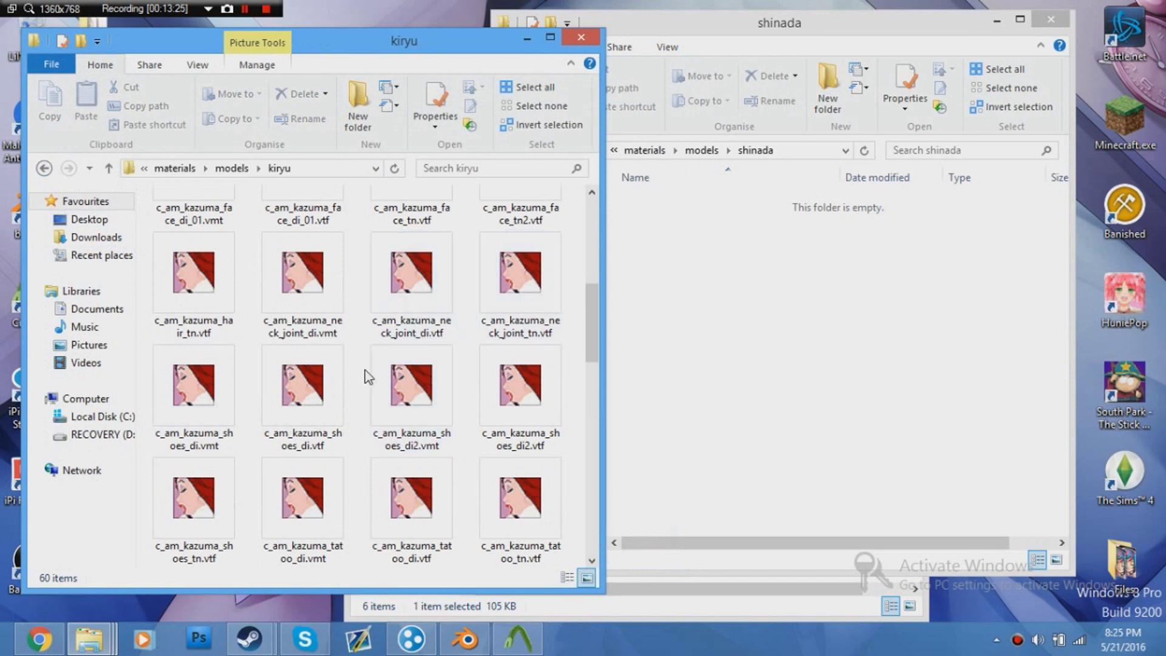
{"action": "scroll", "coordinate": [367, 376], "scroll_direction": "down", "scroll_amount": 4}
{"action": "scroll", "coordinate": [471, 407], "scroll_direction": "down", "scroll_amount": 4}
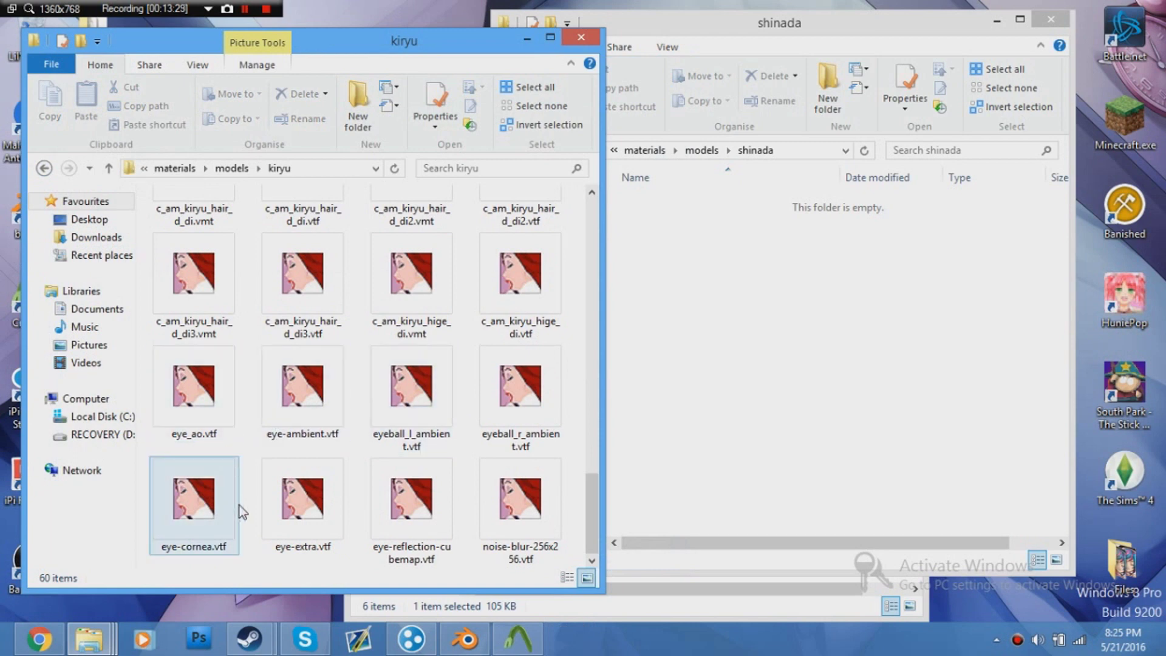
{"action": "scroll", "coordinate": [298, 522], "scroll_direction": "up", "scroll_amount": 2}
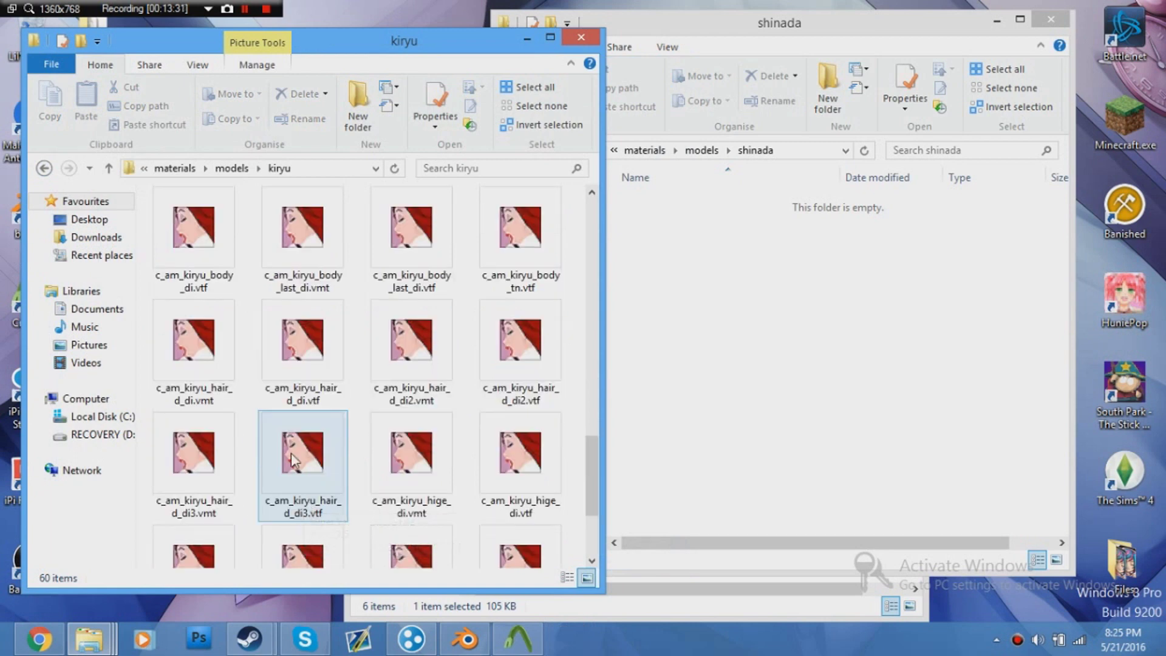
{"action": "left_click", "coordinate": [292, 369]}
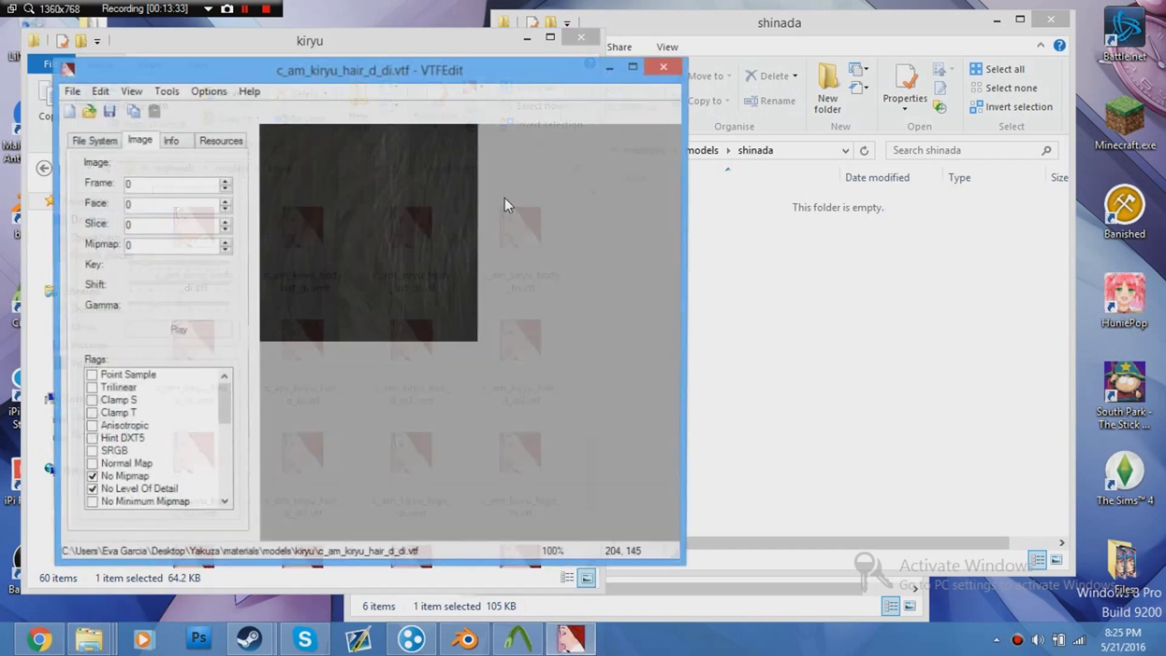
{"action": "left_click", "coordinate": [671, 67]}
{"action": "scroll", "coordinate": [238, 269], "scroll_direction": "up", "scroll_amount": 5}
{"action": "scroll", "coordinate": [188, 271], "scroll_direction": "up", "scroll_amount": 2}
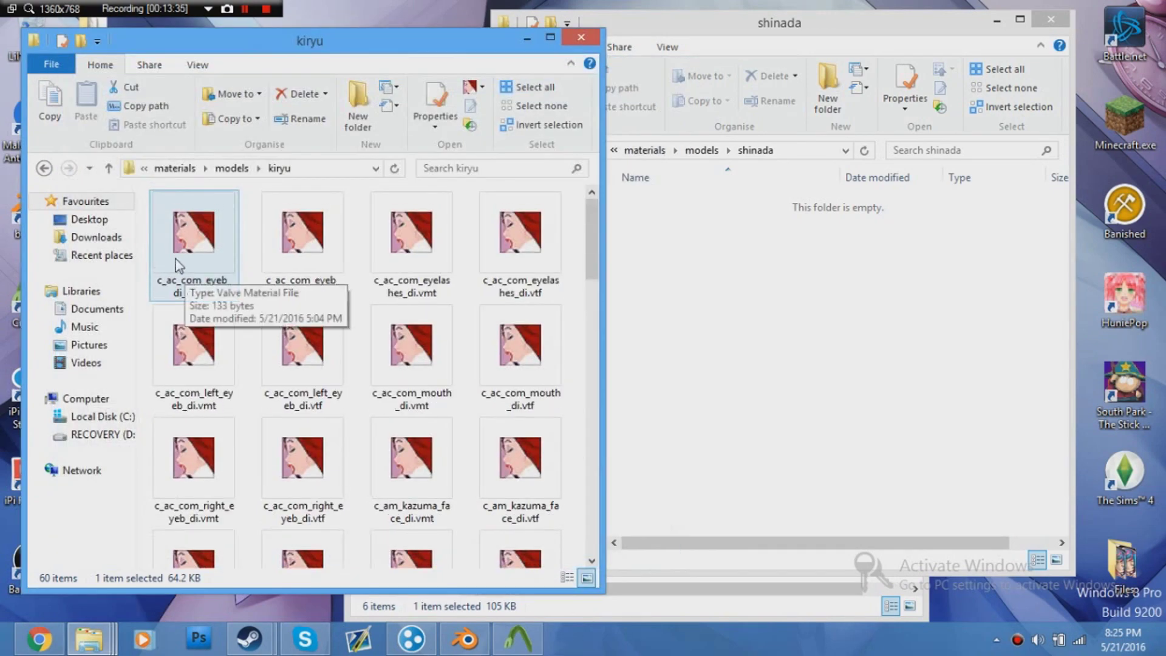
- Move all files from the kiryu materials folder into the addon's materials/models/shinada folder
{"action": "left_click_drag", "start_coordinate": [141, 231], "coordinate": [462, 393]}
{"action": "left_click", "coordinate": [520, 391]}
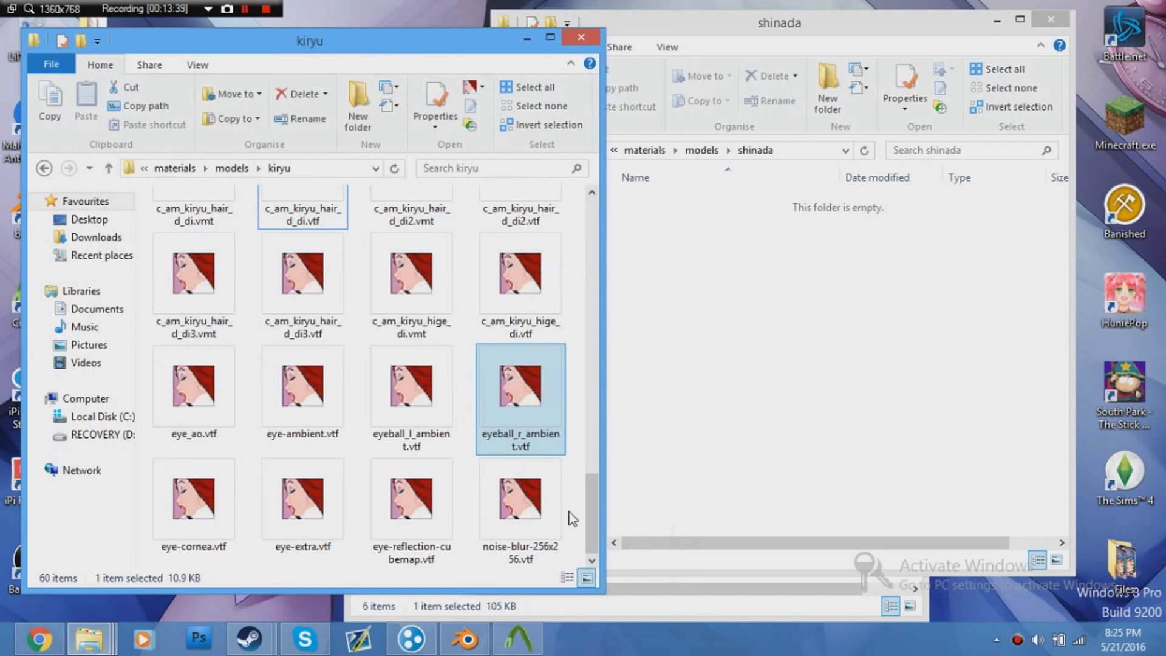
{"action": "key", "text": "ctrl+a"}
{"action": "scroll", "coordinate": [359, 376], "scroll_direction": "up", "scroll_amount": 10}
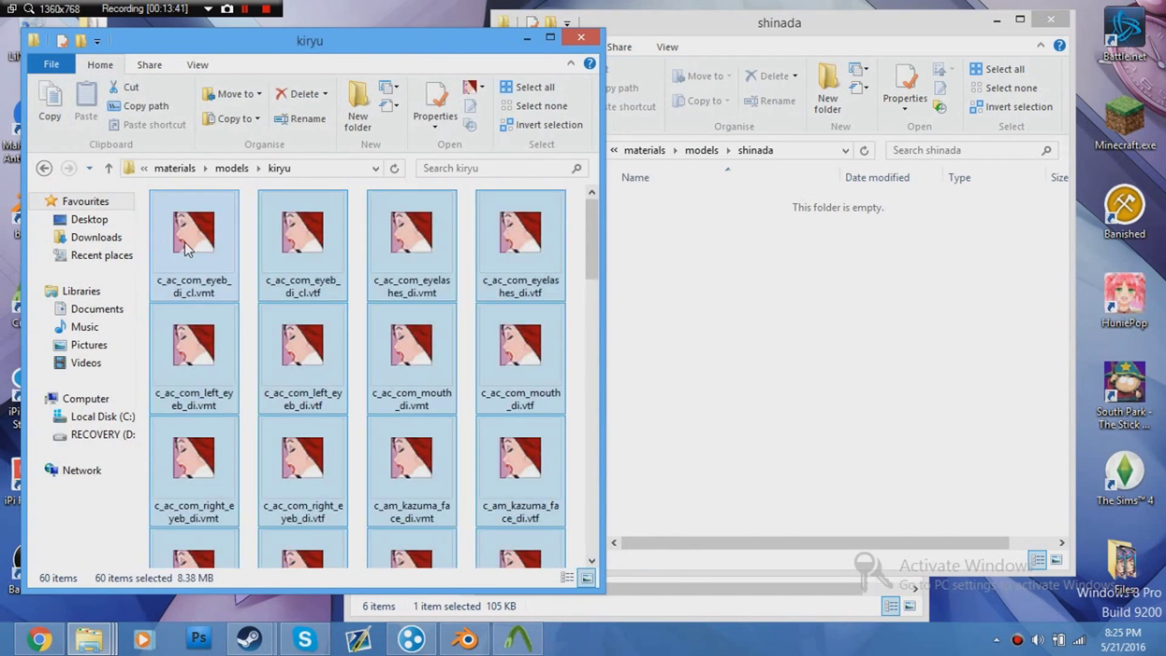
{"action": "left_click_drag", "start_coordinate": [185, 243], "coordinate": [679, 406]}
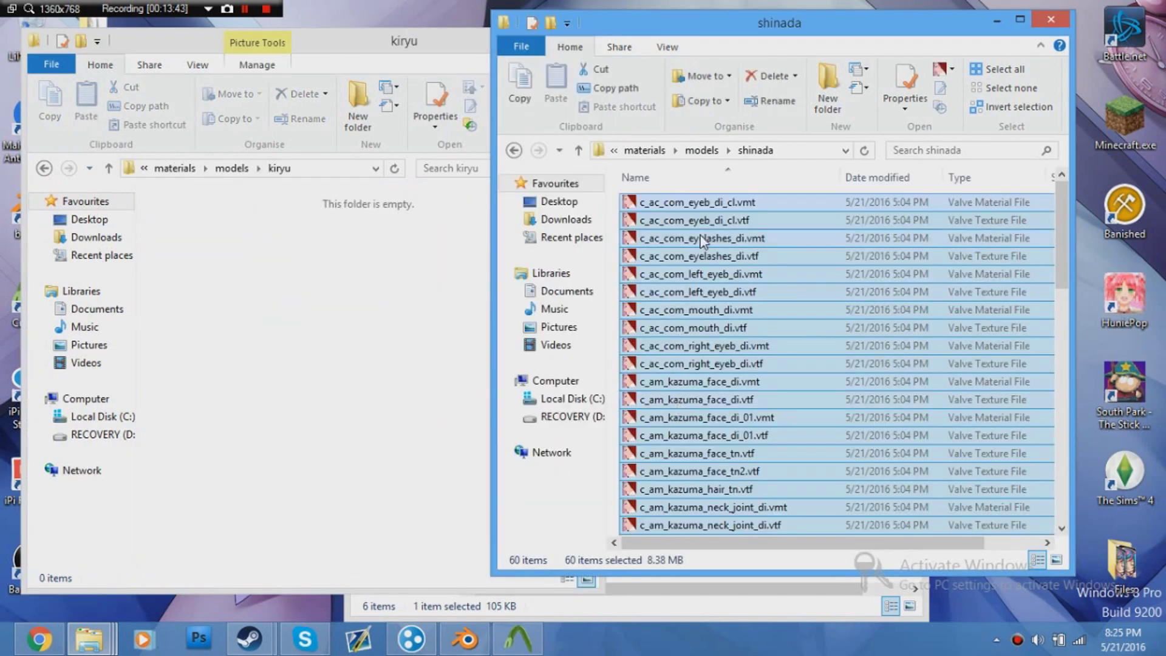
- Open c_ac_com_eyeb_di_cl.vmt from the addon's materials/models/shinada folder in VTFEdit
{"action": "left_click", "coordinate": [708, 202]}
{"action": "double_click", "coordinate": [708, 203]}
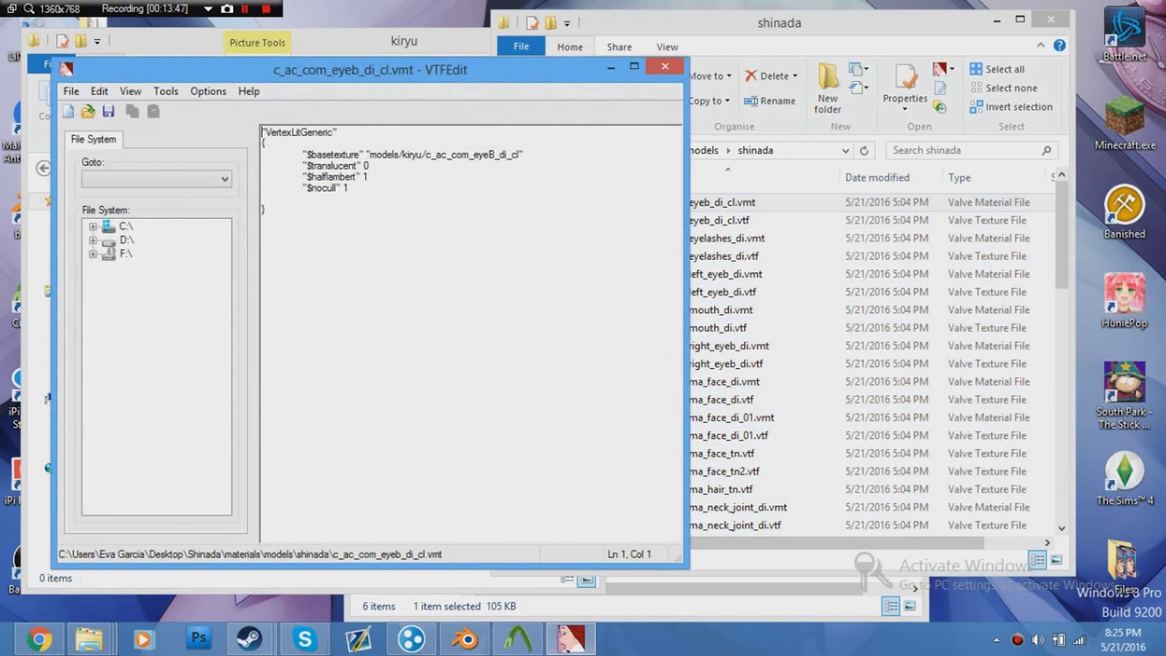
- Replace the kiryu folder with shinada in the $basetexture path of c_ac_com_eyeb_di_cl.vmt, then save and close the file
{"action": "double_click", "coordinate": [412, 155]}
{"action": "left_click_drag", "start_coordinate": [527, 85], "coordinate": [413, 126]}
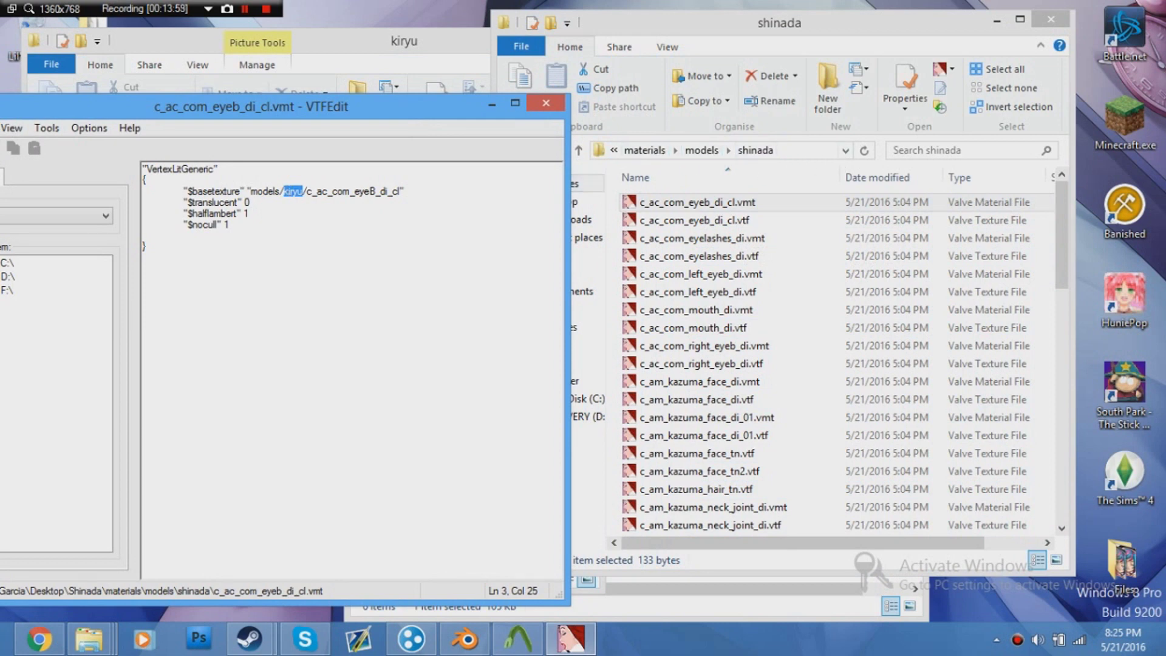
{"action": "type", "text": "shi"}
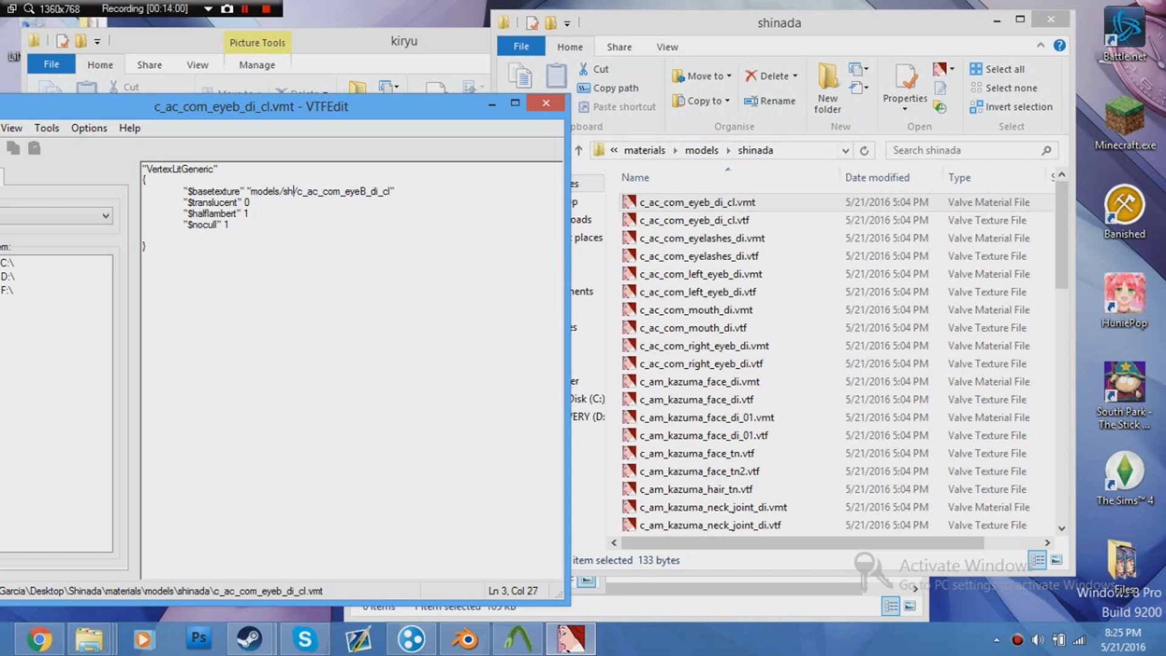
{"action": "type", "text": "nada"}
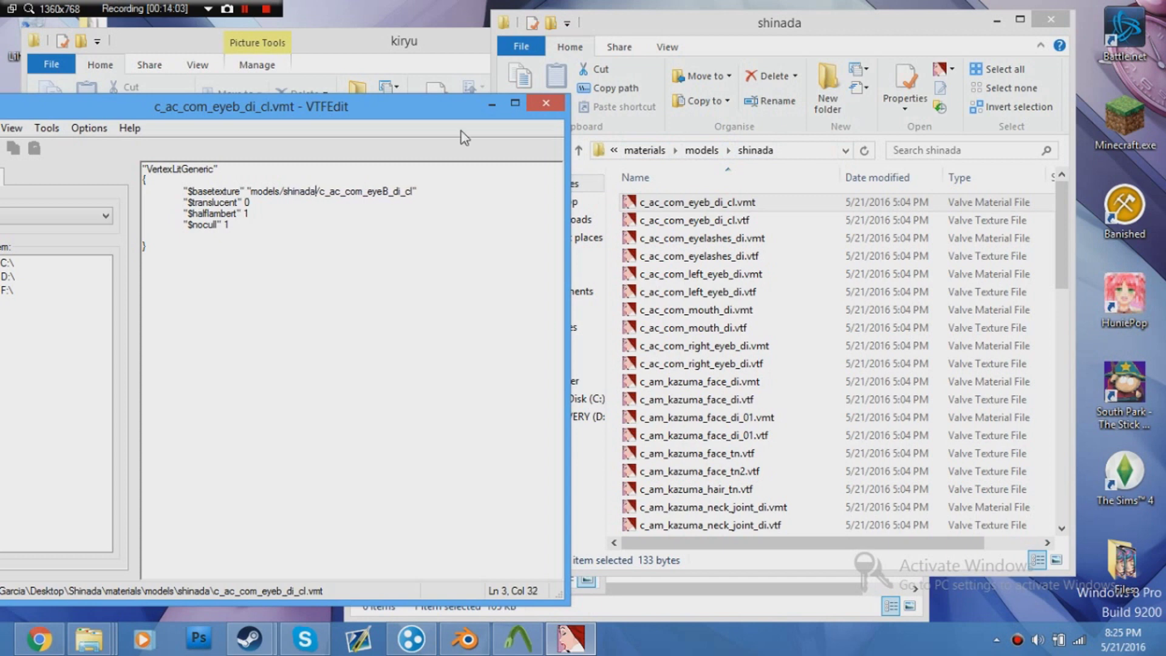
{"action": "left_click_drag", "start_coordinate": [356, 100], "coordinate": [442, 101]}
{"action": "left_click", "coordinate": [35, 127]}
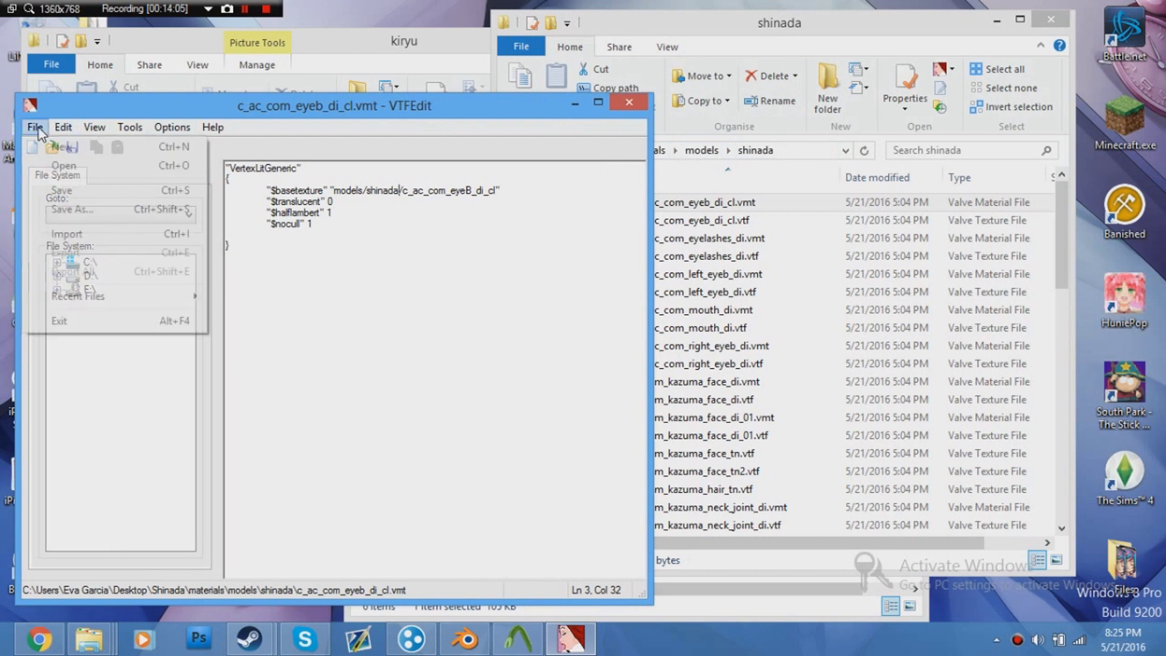
{"action": "left_click", "coordinate": [64, 190]}
{"action": "left_click", "coordinate": [632, 102]}
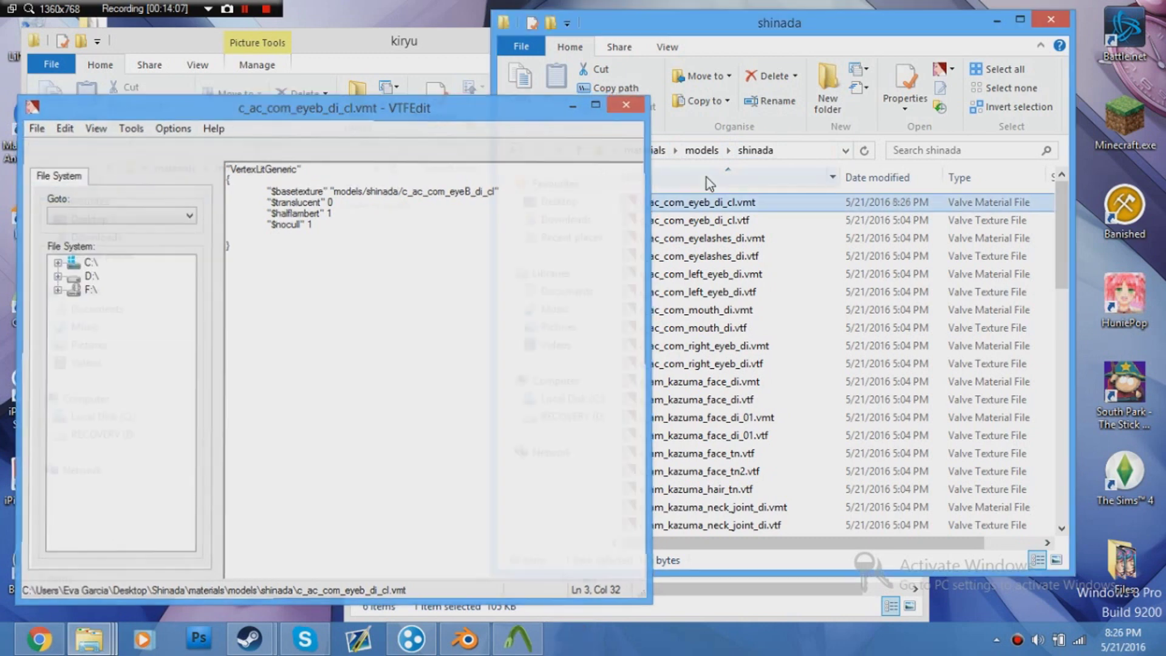
- Open c_ac_com_eyelashes_di.vmt, change its $basetexture folder from kiryu to shinada, and save and close it
{"action": "double_click", "coordinate": [695, 239]}
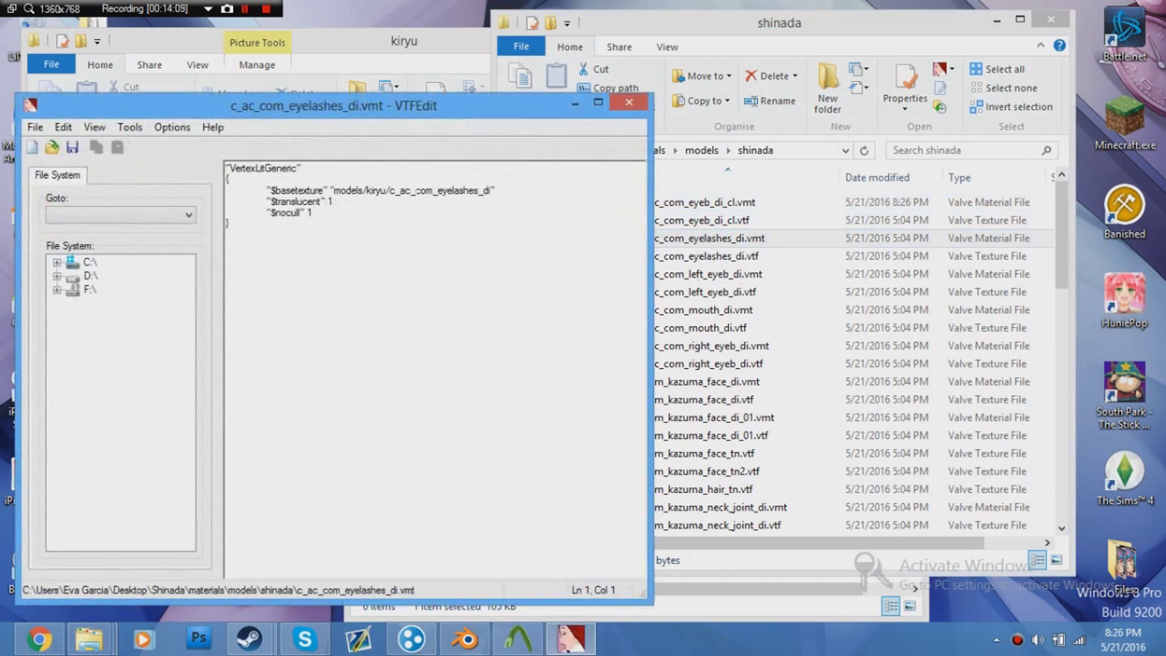
{"action": "left_click", "coordinate": [380, 190]}
{"action": "double_click", "coordinate": [377, 190]}
{"action": "type", "text": "shinada"}
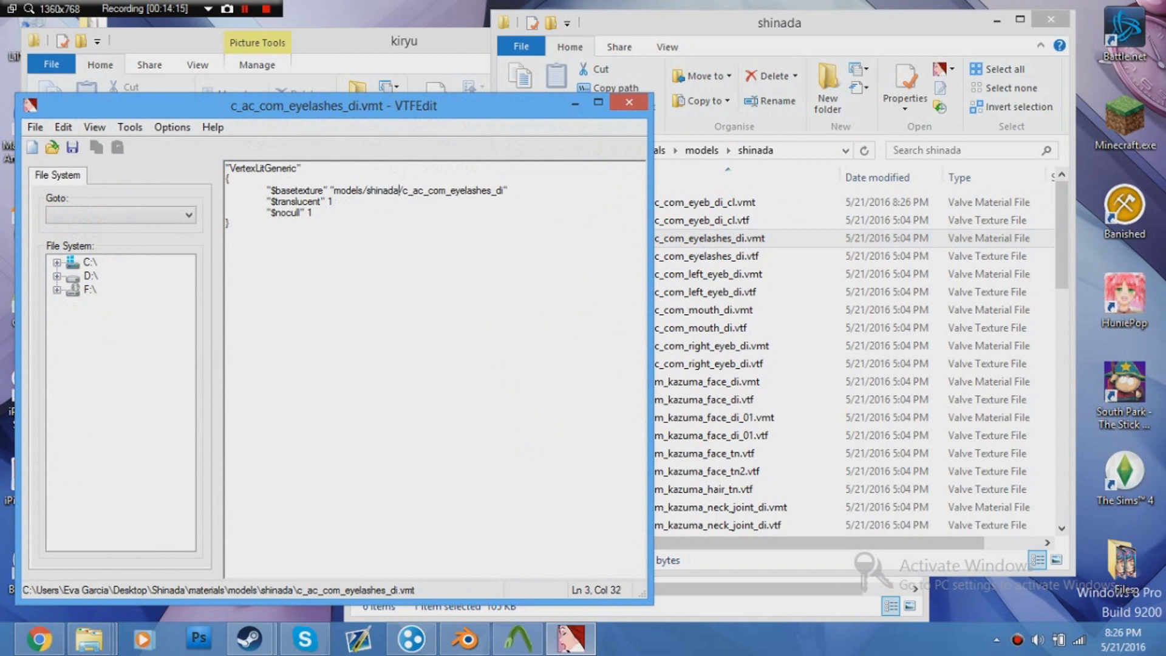
{"action": "key", "text": "ctrl+s"}
{"action": "left_click", "coordinate": [630, 110]}
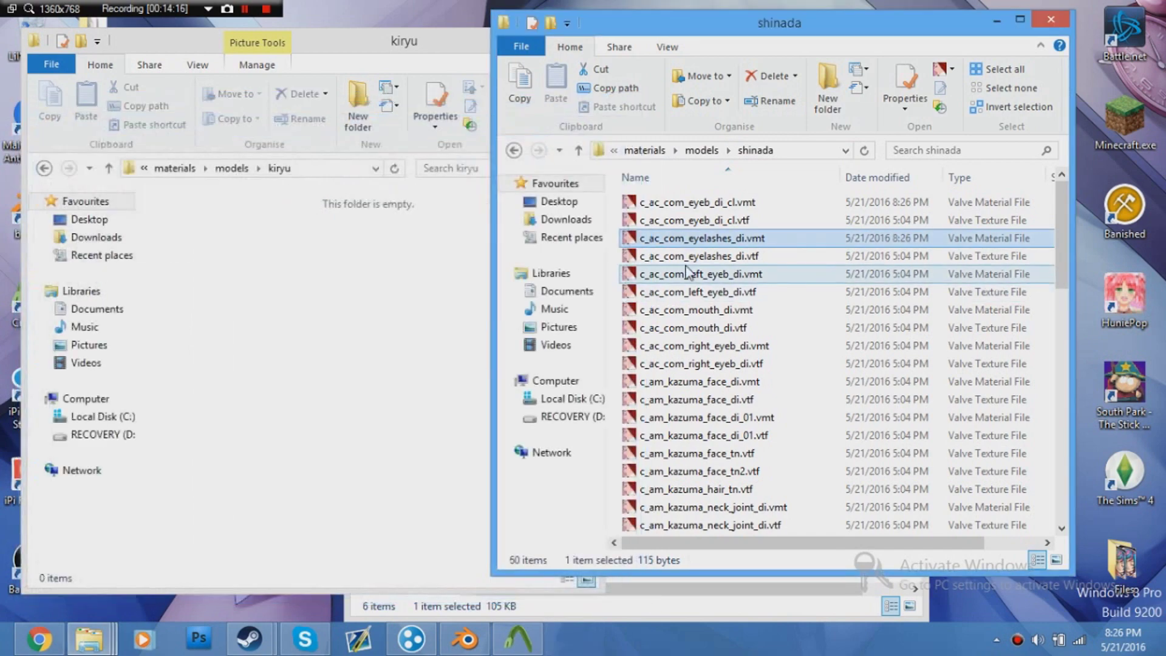
- Open c_ac_com_left_eyeb_di.vmt and change the folder in its $Envmap and $CorneaTexture paths to shinada
{"action": "left_click", "coordinate": [690, 274]}
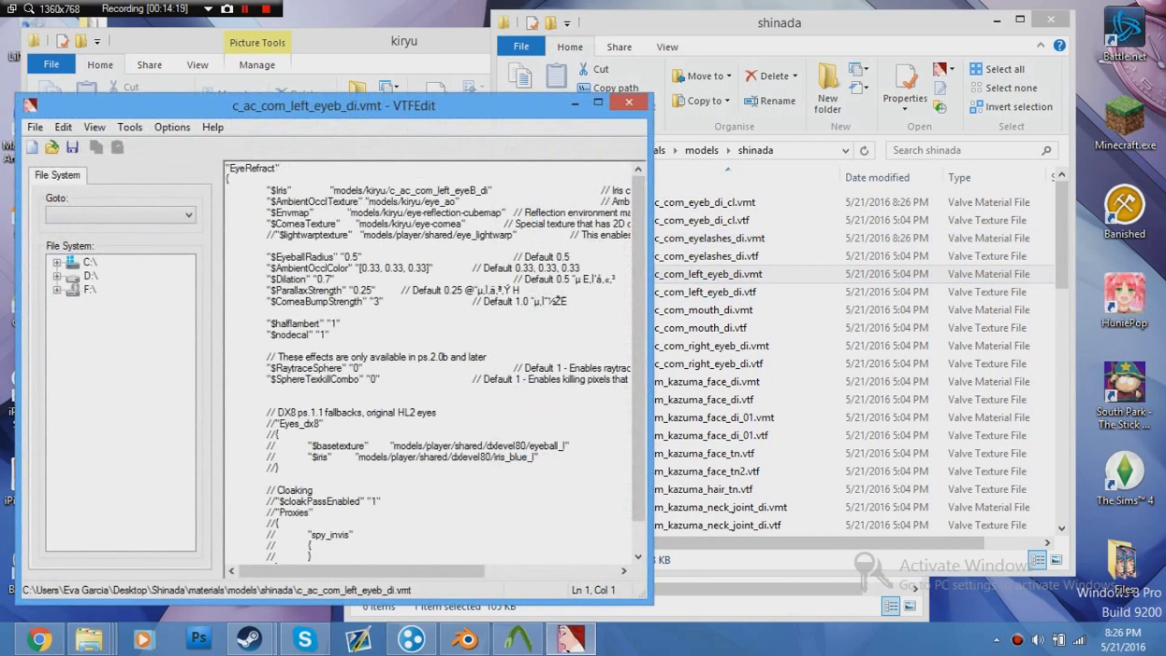
{"action": "double_click", "coordinate": [401, 212]}
{"action": "type", "text": "shina"}
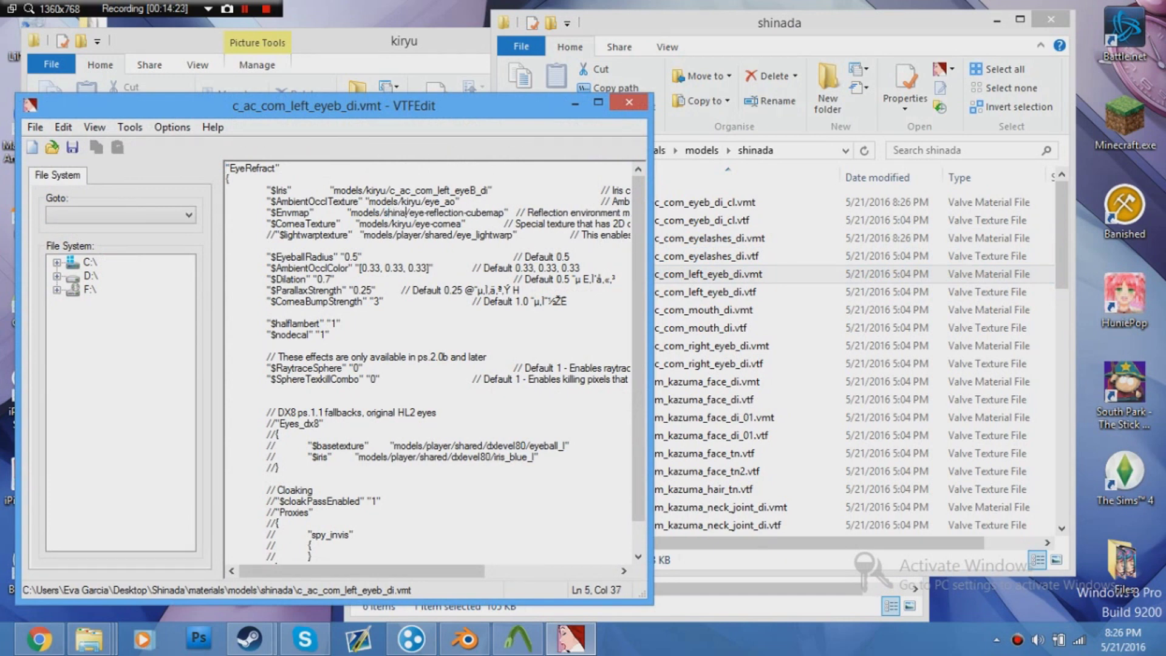
{"action": "type", "text": "da"}
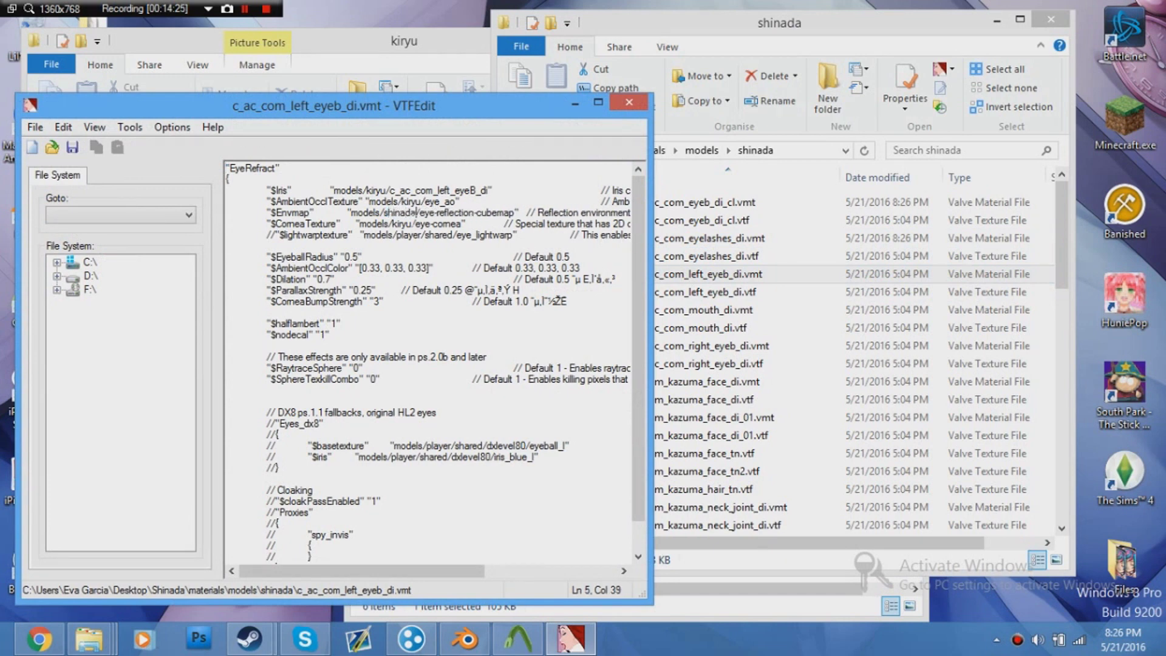
{"action": "double_click", "coordinate": [389, 224]}
{"action": "type", "text": "shinda"}
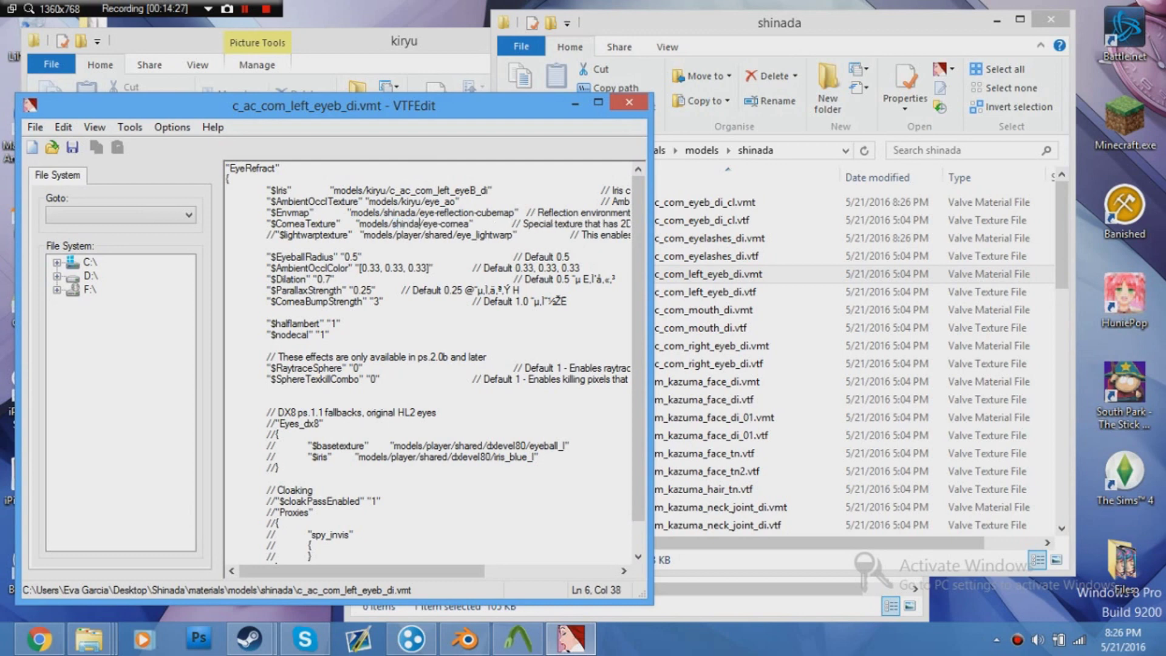
{"action": "type", "text": "da"}
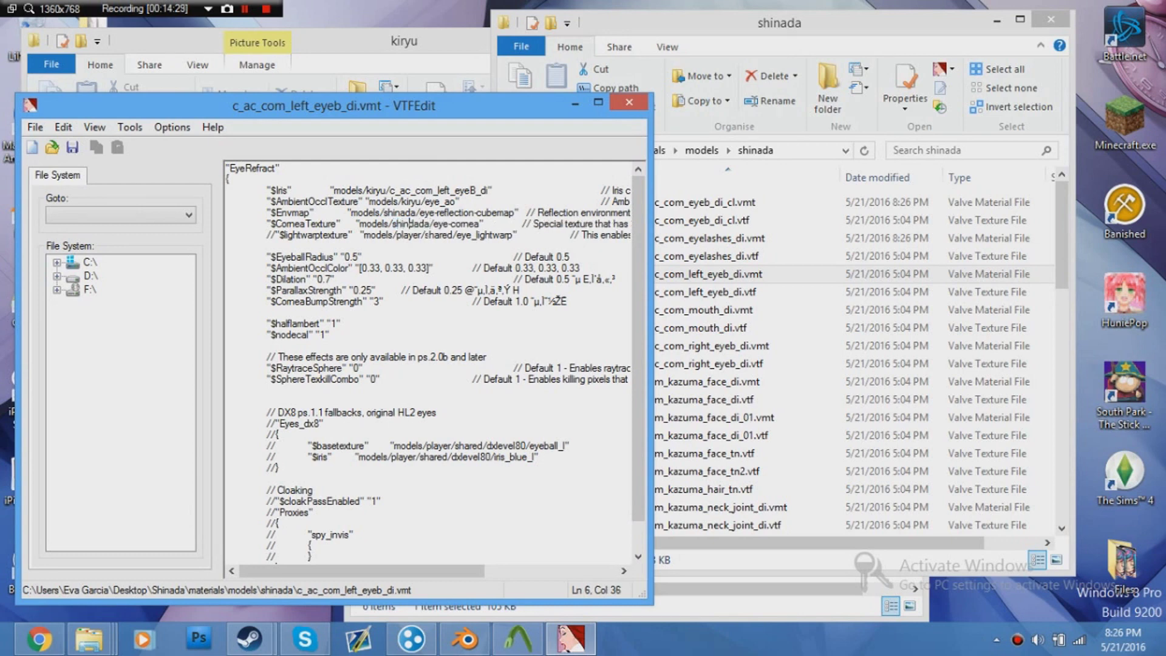
{"action": "key", "text": "BackSpace"}
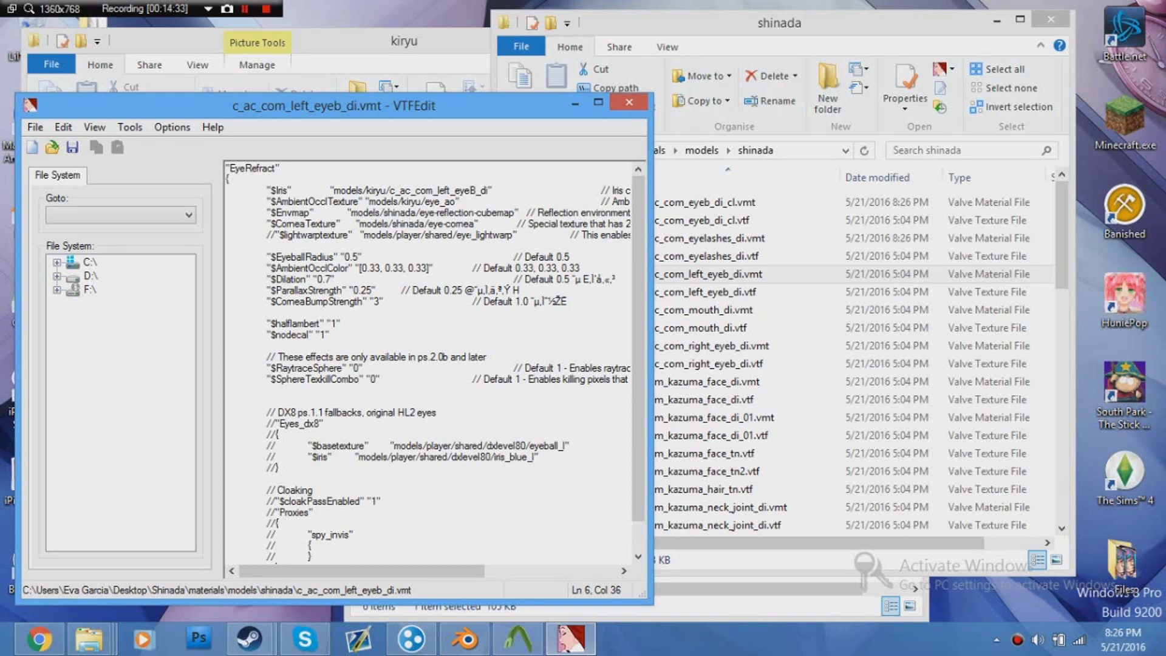
- Change the folder in the left eye material's $Iris and $AmbientOcclTexture paths to shinada, then save and close the file
{"action": "left_click_drag", "start_coordinate": [395, 572], "coordinate": [370, 541]}
{"action": "scroll", "coordinate": [434, 362], "scroll_direction": "down", "scroll_amount": 2}
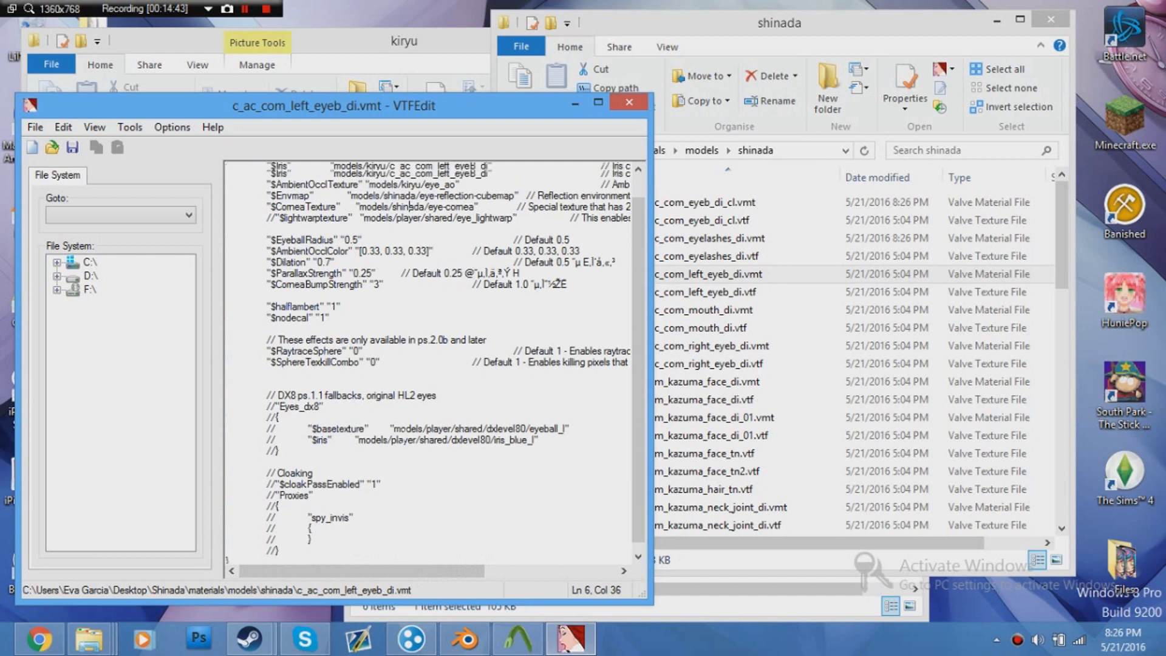
{"action": "scroll", "coordinate": [434, 362], "scroll_direction": "up", "scroll_amount": 2}
{"action": "left_click_drag", "start_coordinate": [386, 190], "coordinate": [367, 191]}
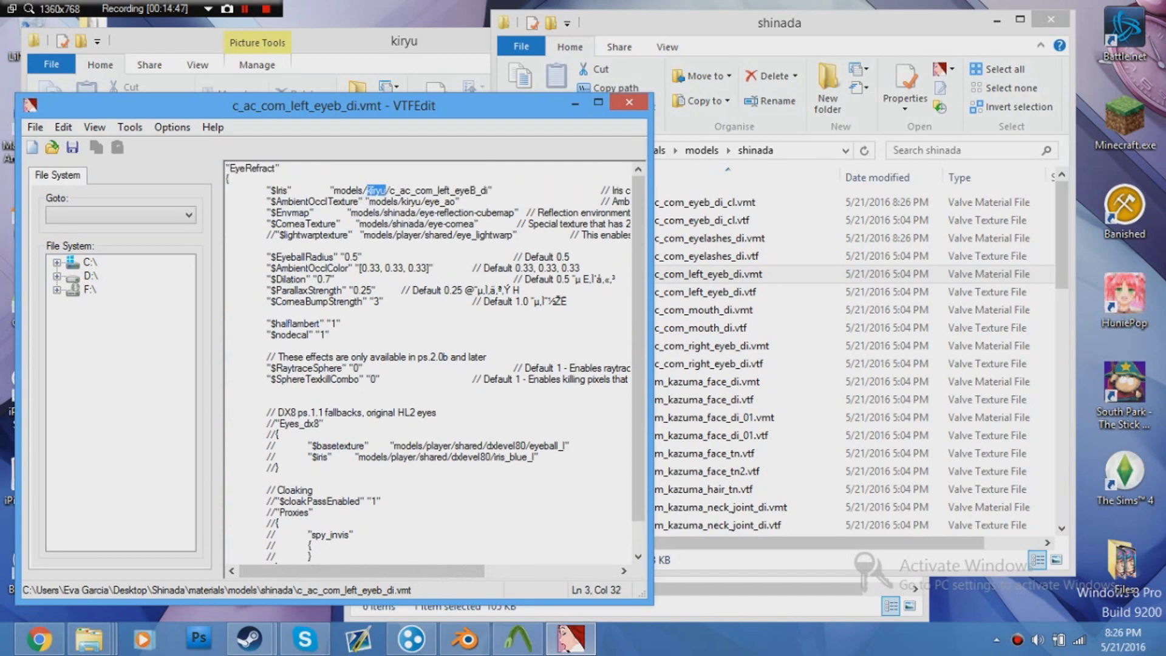
{"action": "type", "text": "shinada"}
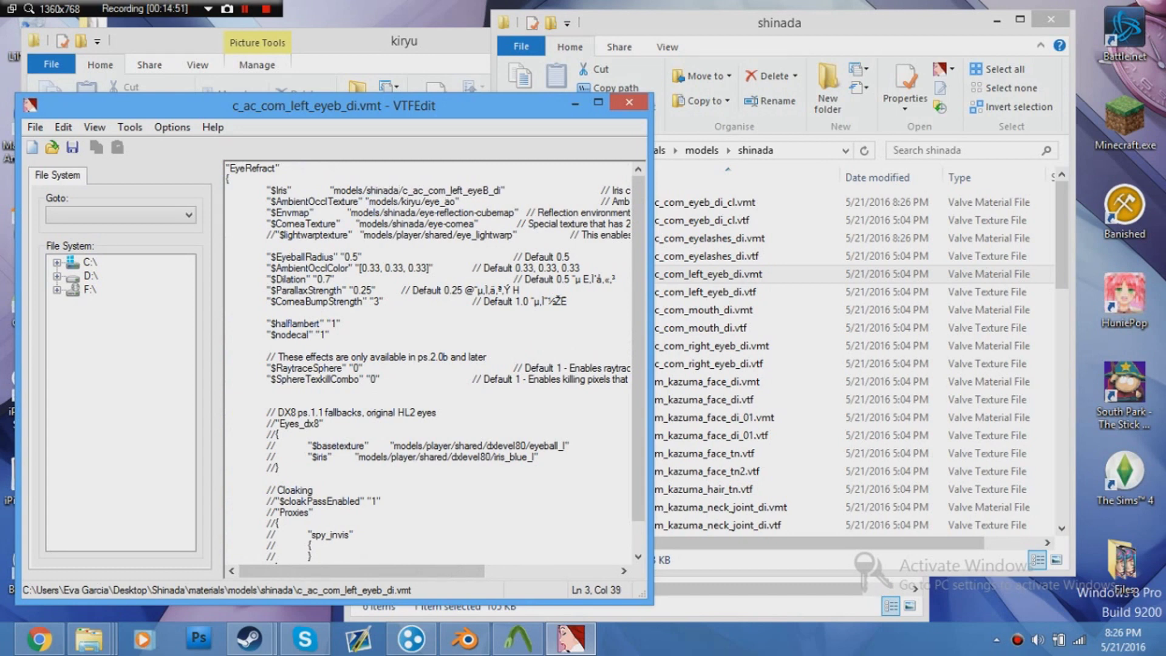
{"action": "mouse_move", "coordinate": [422, 201]}
{"action": "left_mouse_down"}
{"action": "mouse_move", "coordinate": [389, 201]}
{"action": "mouse_move", "coordinate": [401, 201]}
{"action": "left_mouse_up"}
{"action": "type", "text": "shinada"}
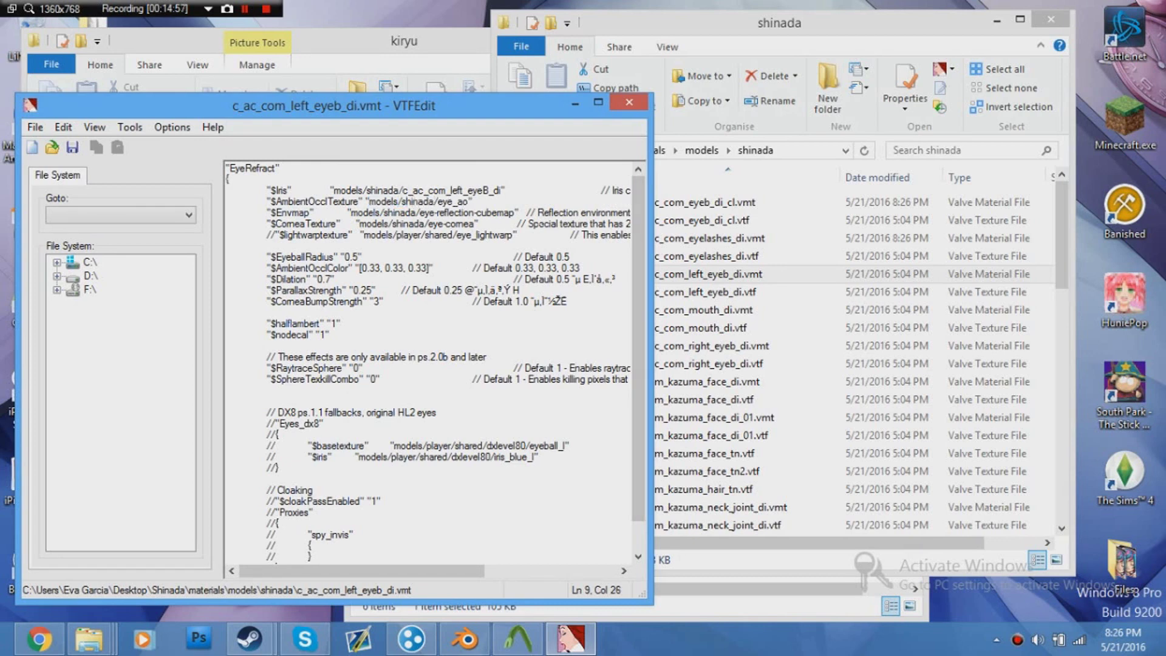
{"action": "left_click", "coordinate": [35, 127]}
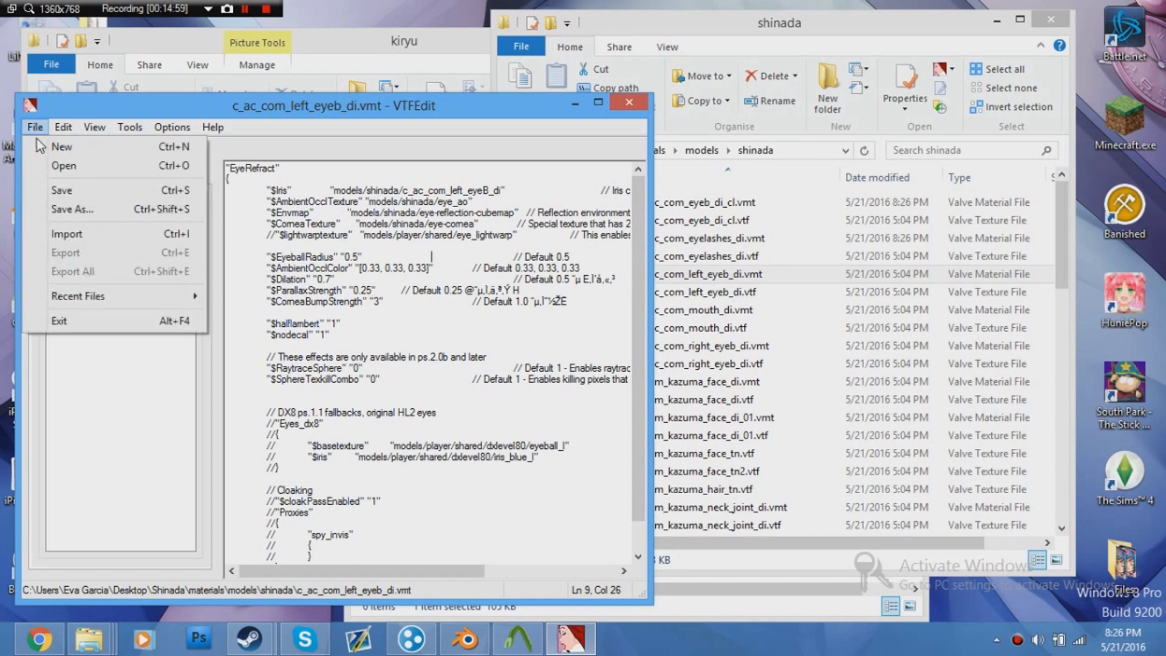
{"action": "left_click", "coordinate": [57, 190]}
{"action": "left_click", "coordinate": [629, 102]}
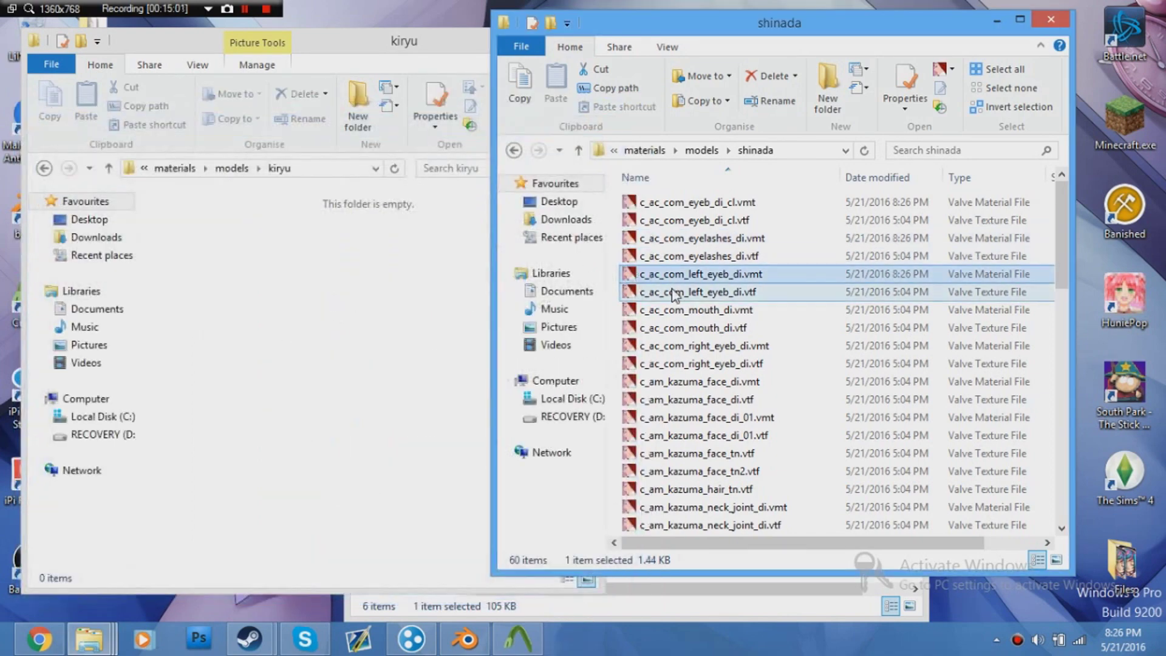
- Set the $basetexture folder in c_ac_com_mouth_di.vmt to shinada, save it, and reopen the file to check the saved path
{"action": "left_click", "coordinate": [668, 314]}
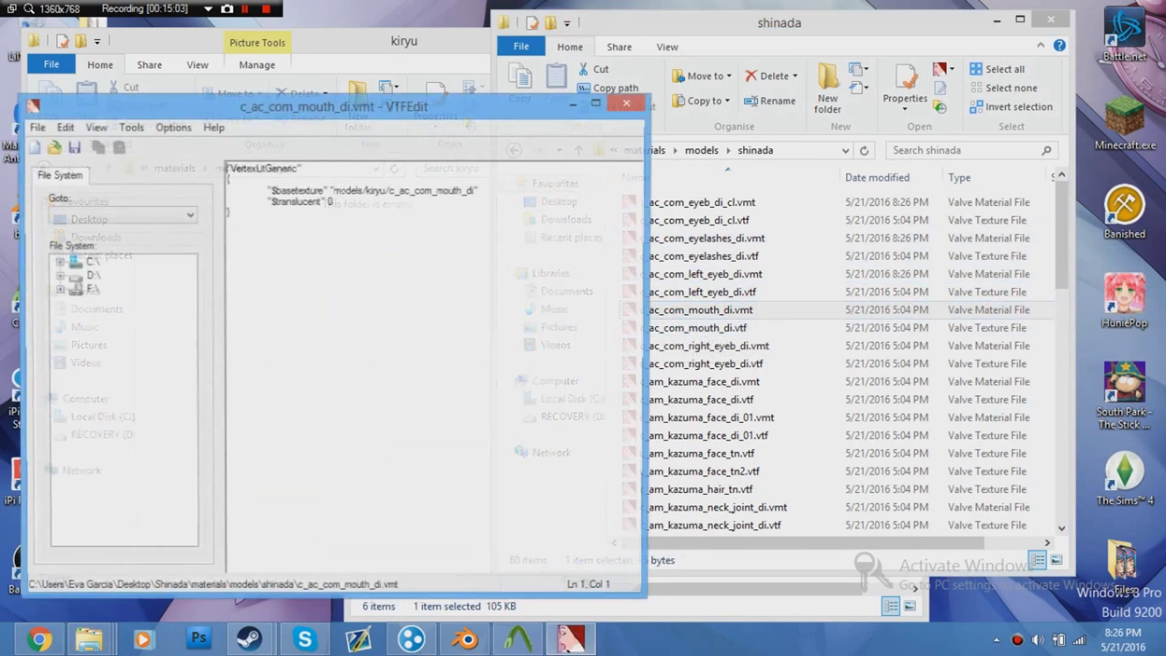
{"action": "double_click", "coordinate": [375, 191]}
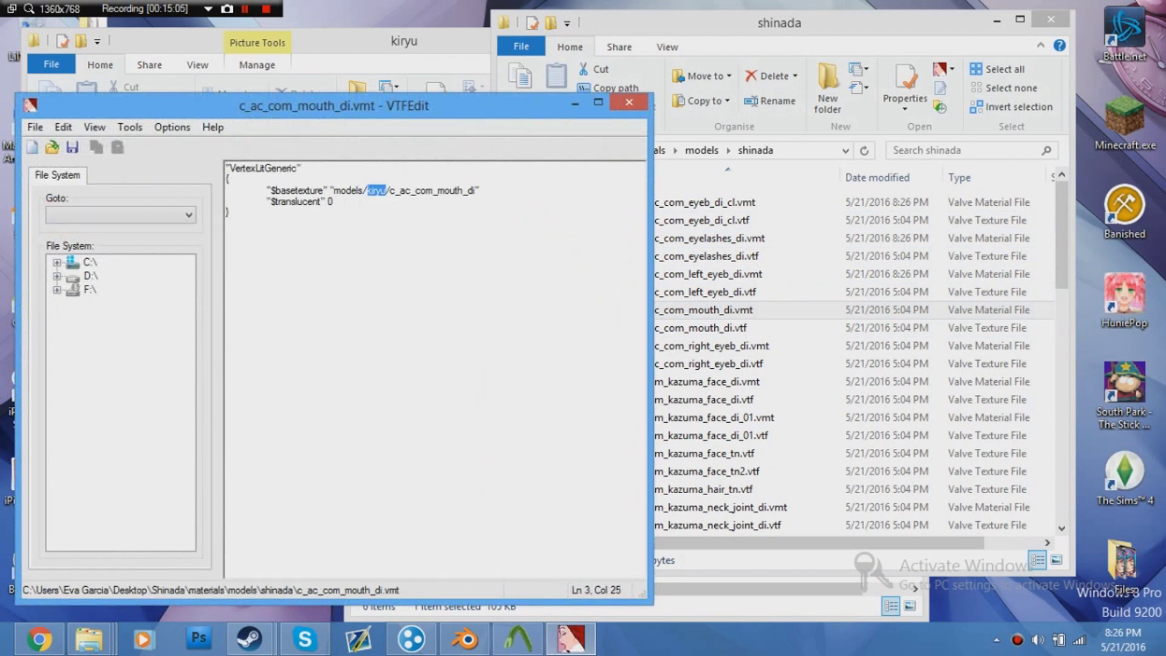
{"action": "type", "text": "shinada"}
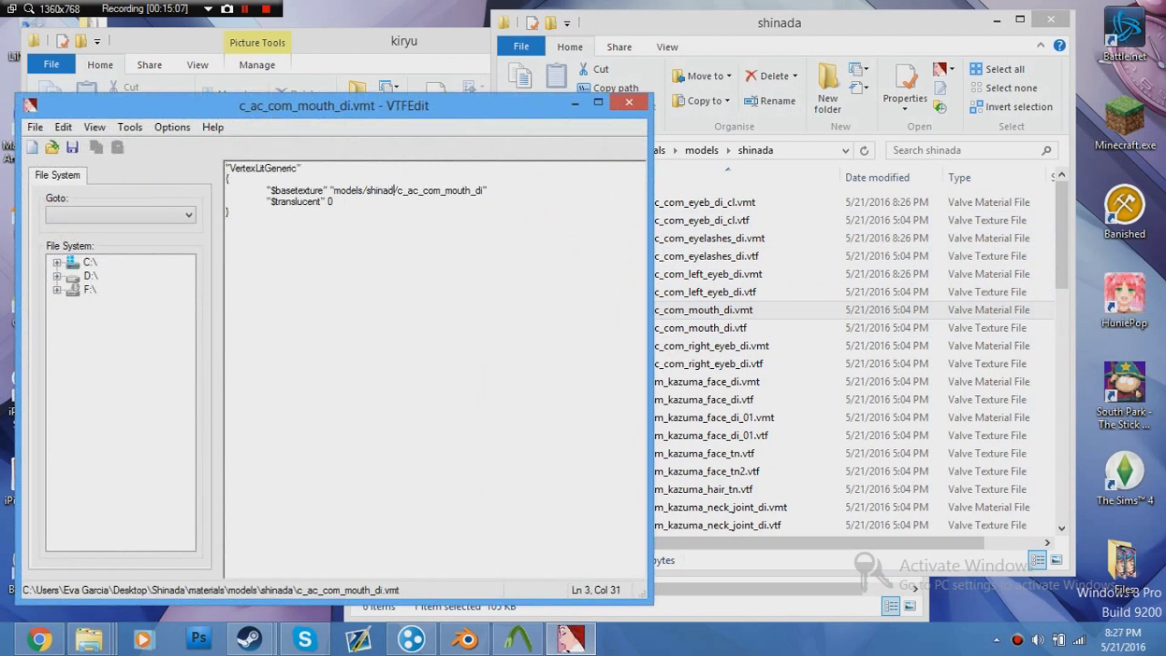
{"action": "double_click", "coordinate": [388, 190]}
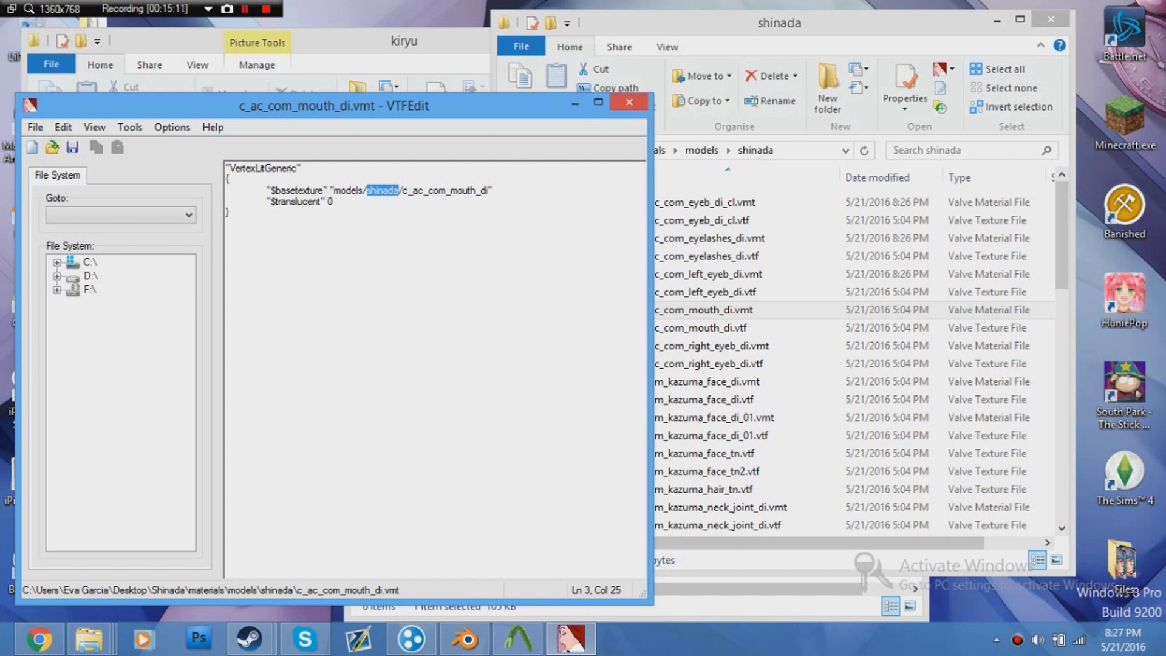
{"action": "left_click", "coordinate": [628, 99]}
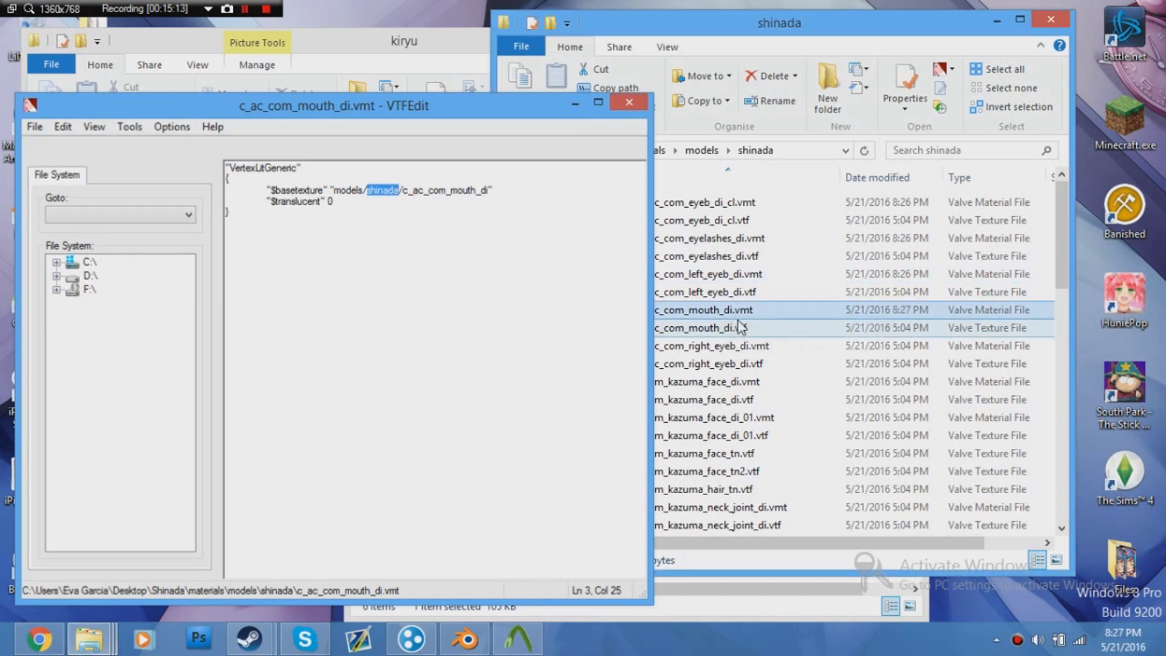
{"action": "double_click", "coordinate": [732, 311]}
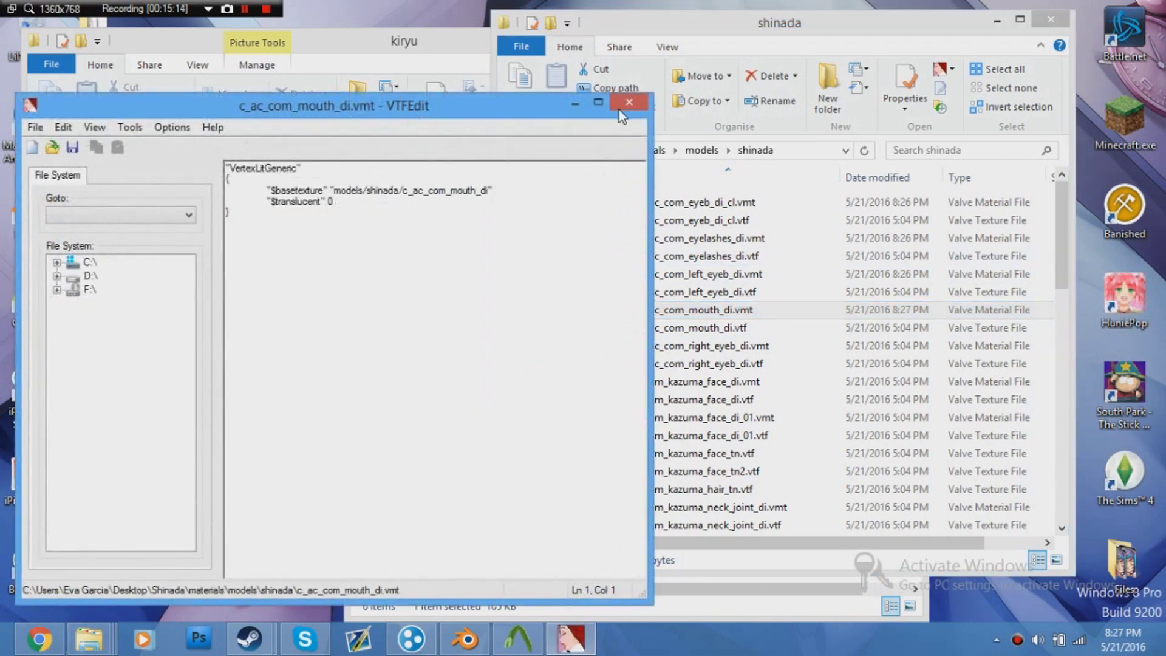
{"action": "left_click", "coordinate": [625, 104]}
- Open c_ac_com_right_eyeb_di.vmt and replace the kiryu folder with shinada in its $Iris path
{"action": "double_click", "coordinate": [655, 347]}
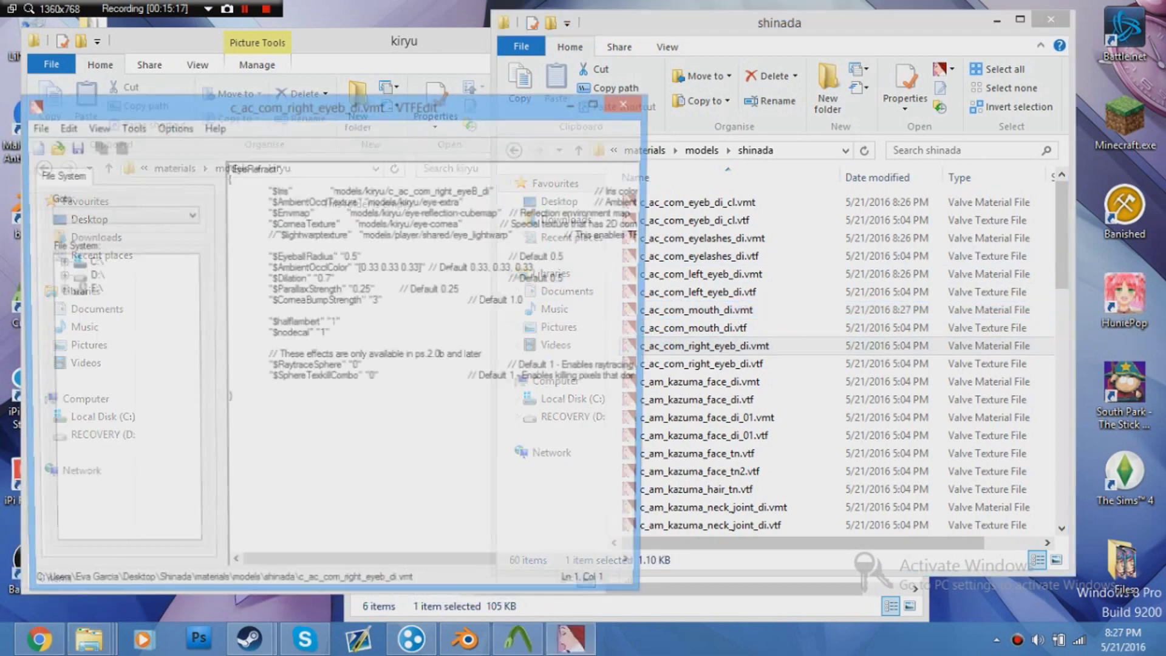
{"action": "left_click", "coordinate": [377, 191]}
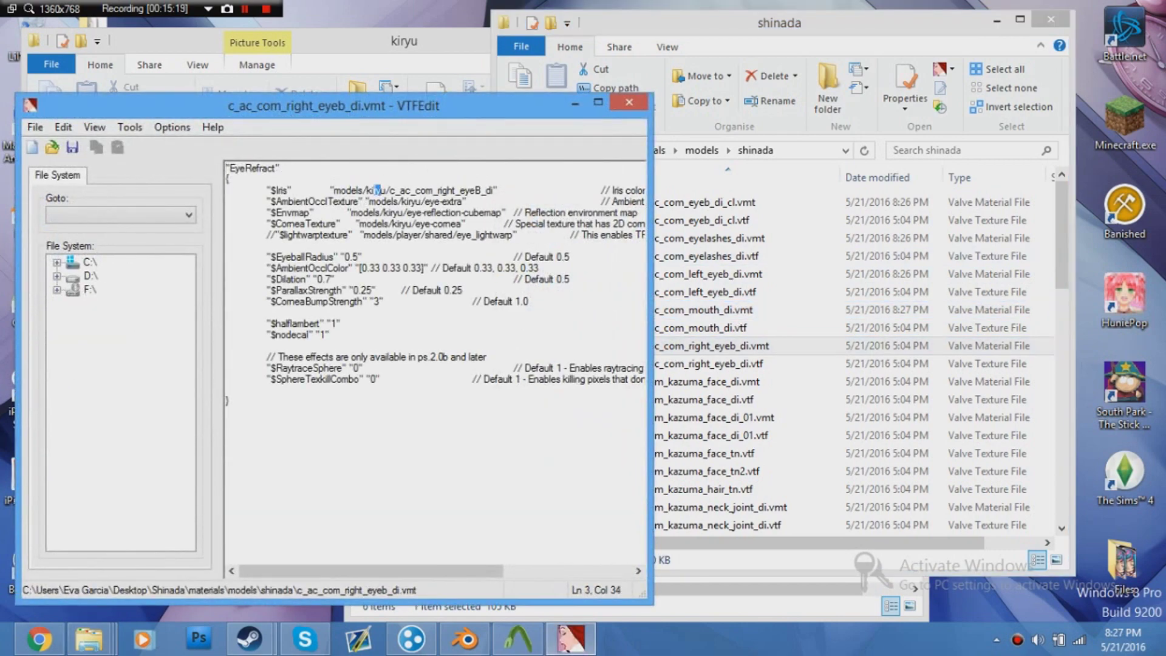
{"action": "double_click", "coordinate": [376, 191]}
{"action": "type", "text": "shinada"}
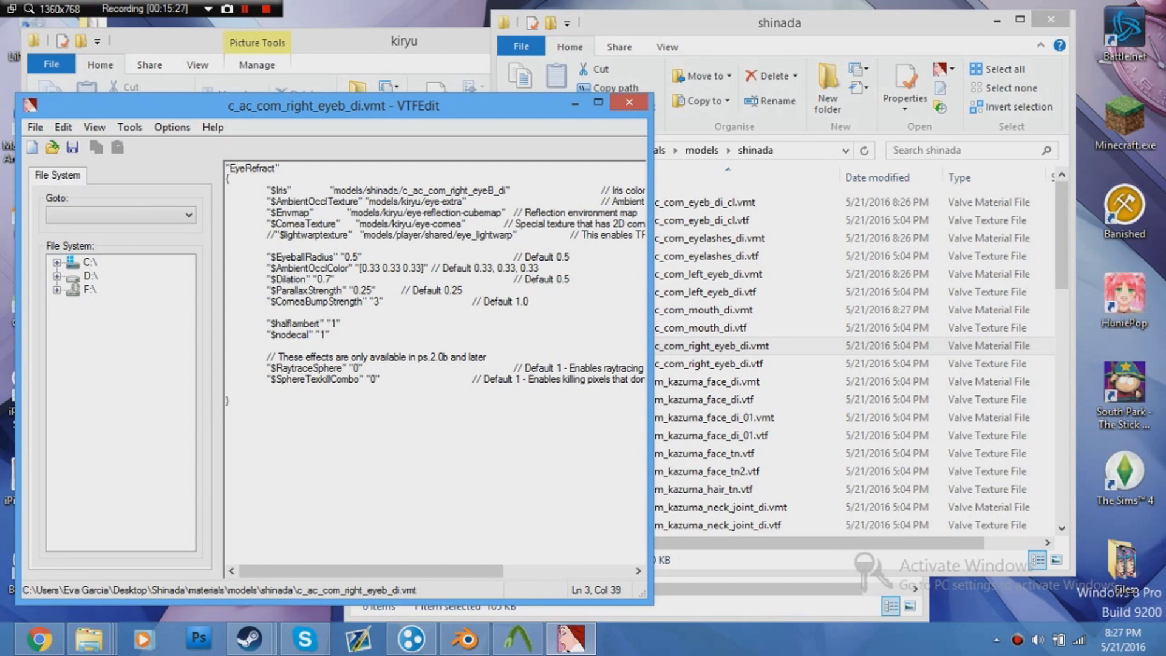
- Copy shinada into the right eye material's $AmbientOcclTexture, $Envmap and $CorneaTexture paths in place of kiryu, then save and close the file
{"action": "double_click", "coordinate": [390, 190]}
{"action": "key", "text": "ctrl+c"}
{"action": "double_click", "coordinate": [411, 201]}
{"action": "key", "text": "ctrl+v"}
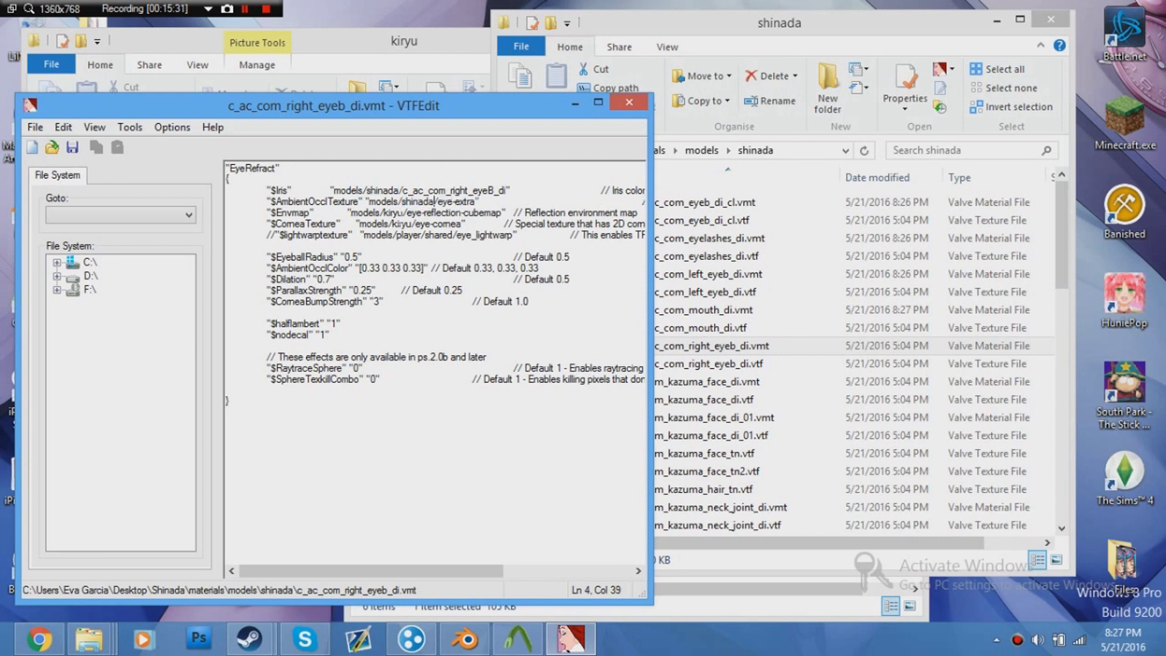
{"action": "double_click", "coordinate": [392, 212]}
{"action": "key", "text": "ctrl+v"}
{"action": "double_click", "coordinate": [401, 223]}
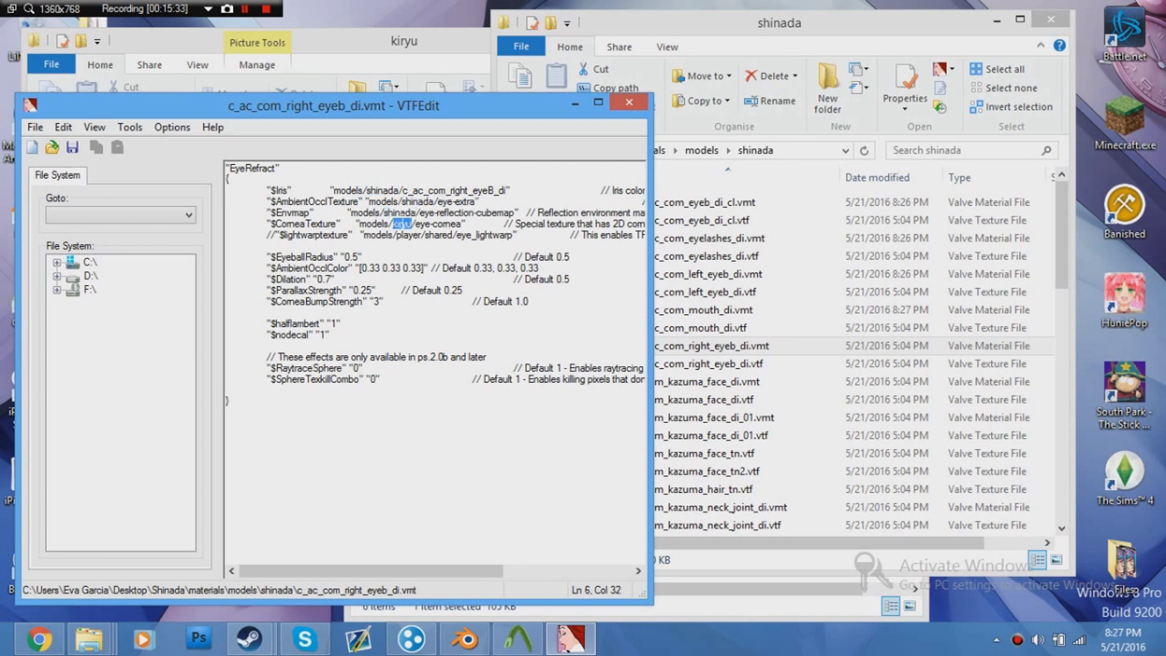
{"action": "key", "text": "ctrl+v"}
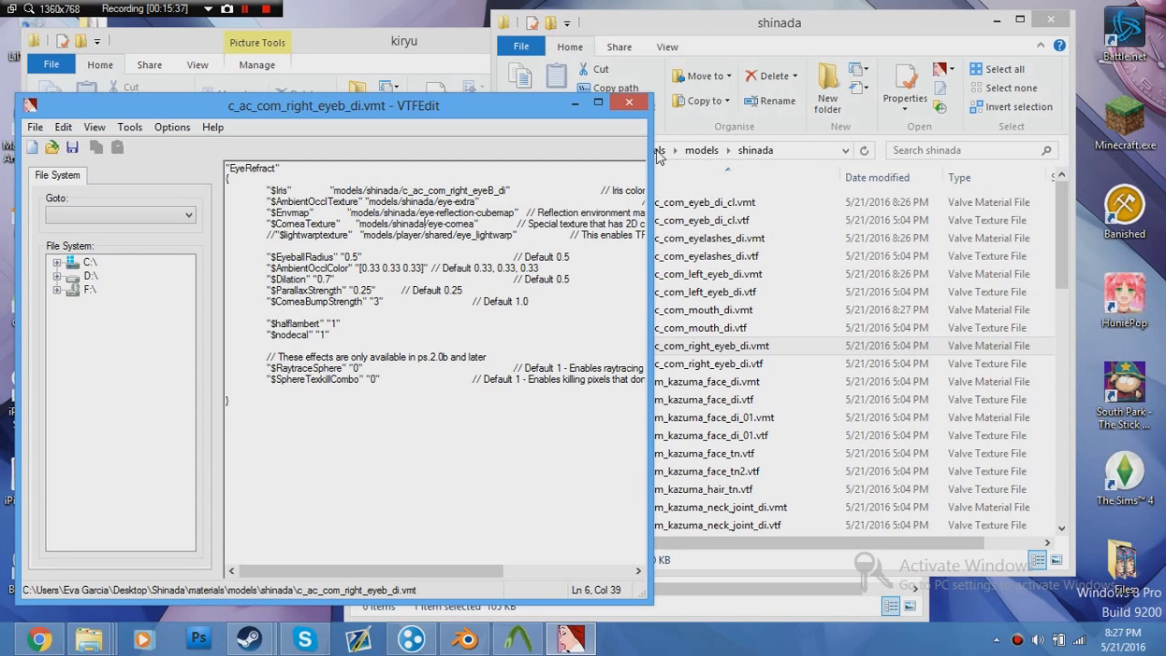
{"action": "left_click", "coordinate": [636, 106]}
- Open c_am_kazuma_face_di.vmt, change kiryu to shinada in its $basetexture and $bumpmap paths, then save and close it
{"action": "left_click", "coordinate": [699, 381]}
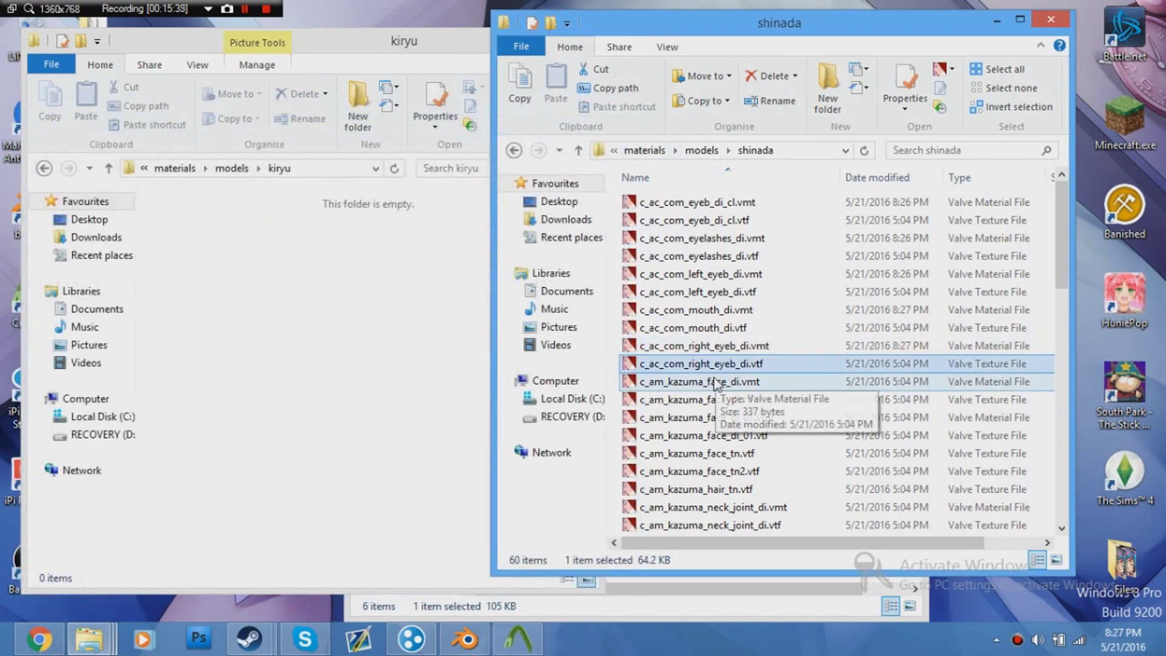
{"action": "key", "text": "Return"}
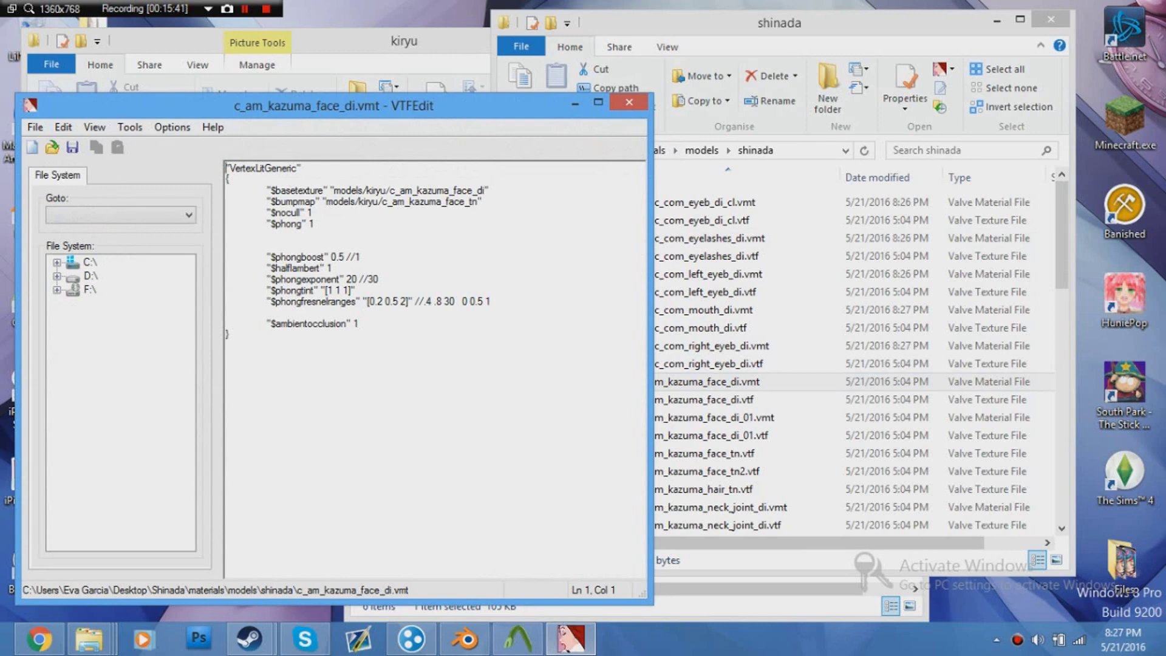
{"action": "double_click", "coordinate": [368, 190]}
{"action": "key", "text": "ctrl+v"}
{"action": "double_click", "coordinate": [367, 201]}
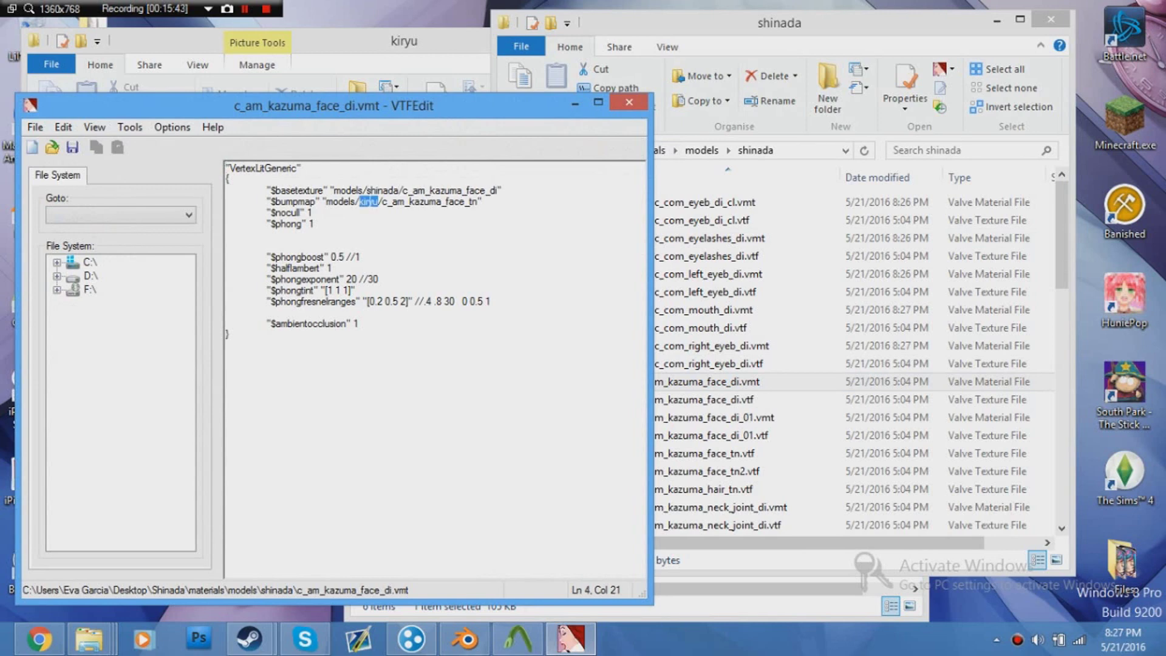
{"action": "key", "text": "ctrl+v"}
{"action": "left_click", "coordinate": [35, 127]}
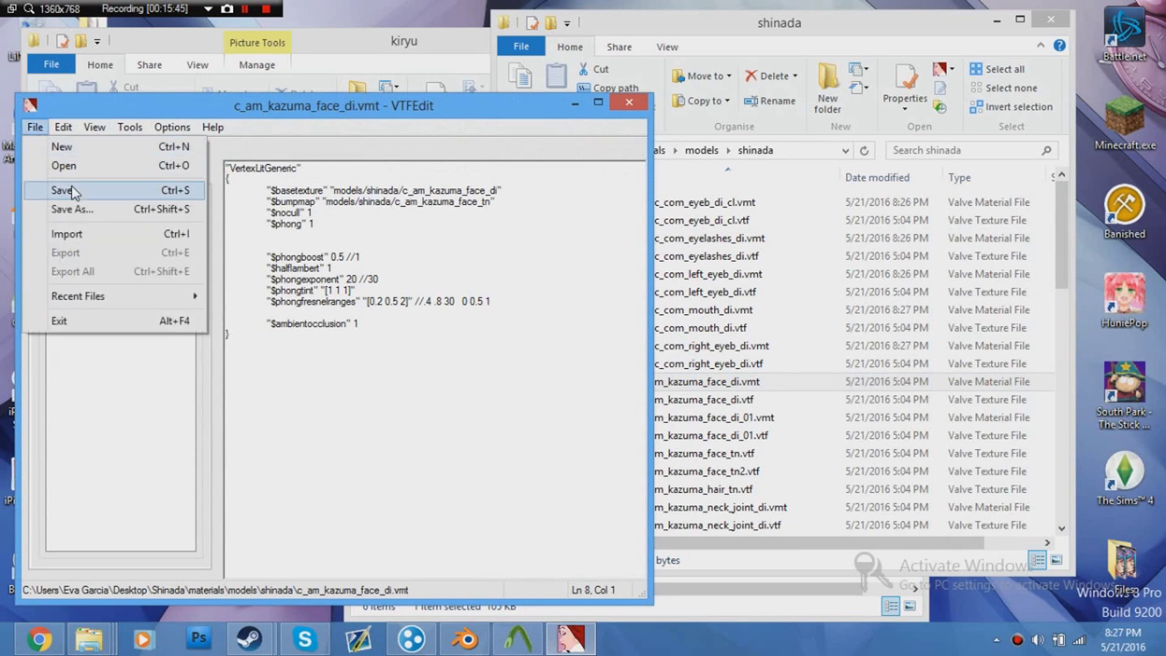
{"action": "left_click", "coordinate": [73, 192]}
{"action": "left_click", "coordinate": [629, 102]}
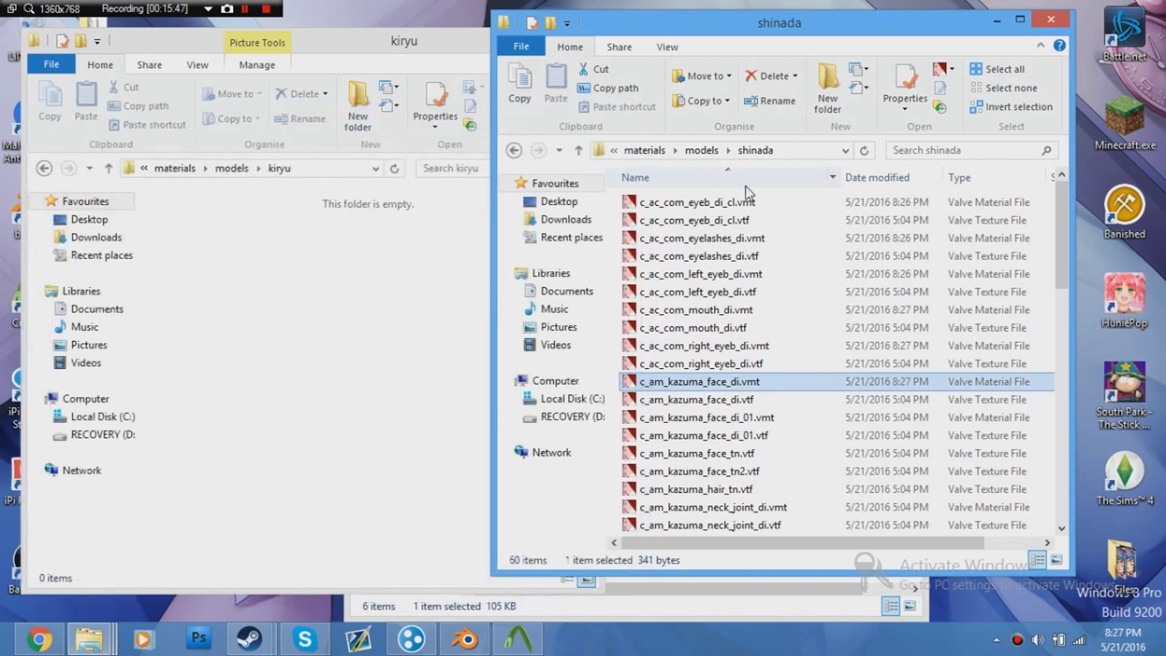
- Replace kiryu with shinada in the $basetexture and $bumpmap paths of c_am_kazuma_face_di_01.vmt, then save and close the file
{"action": "double_click", "coordinate": [717, 418]}
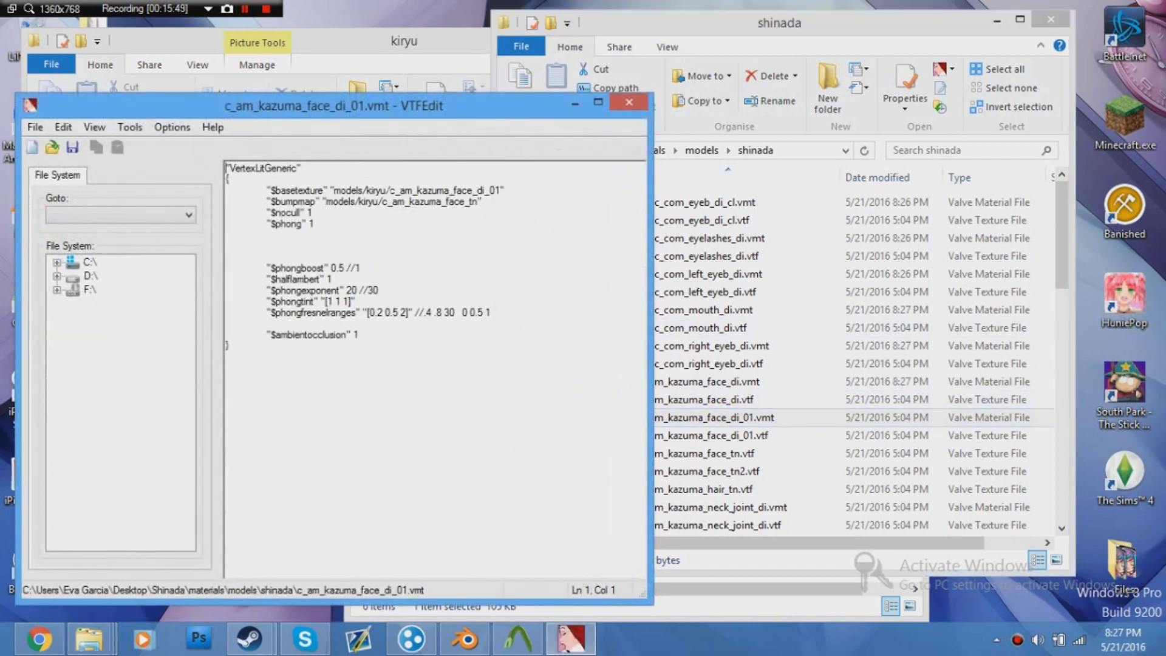
{"action": "double_click", "coordinate": [377, 191]}
{"action": "type", "text": "shinada"}
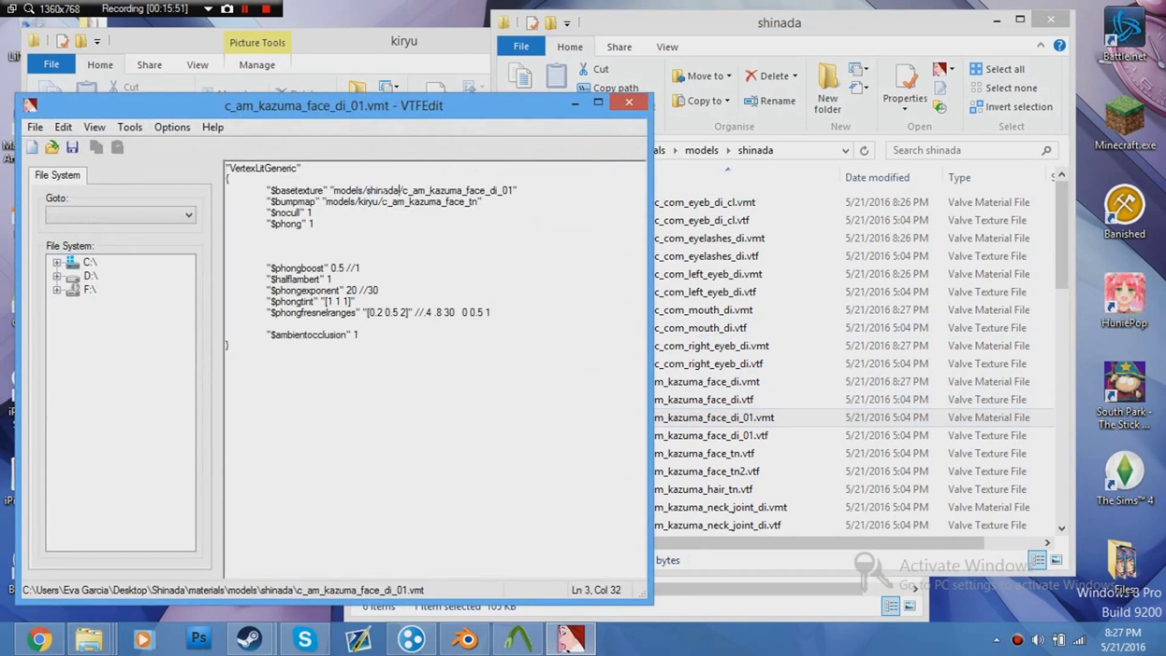
{"action": "double_click", "coordinate": [368, 202]}
{"action": "type", "text": "shinada"}
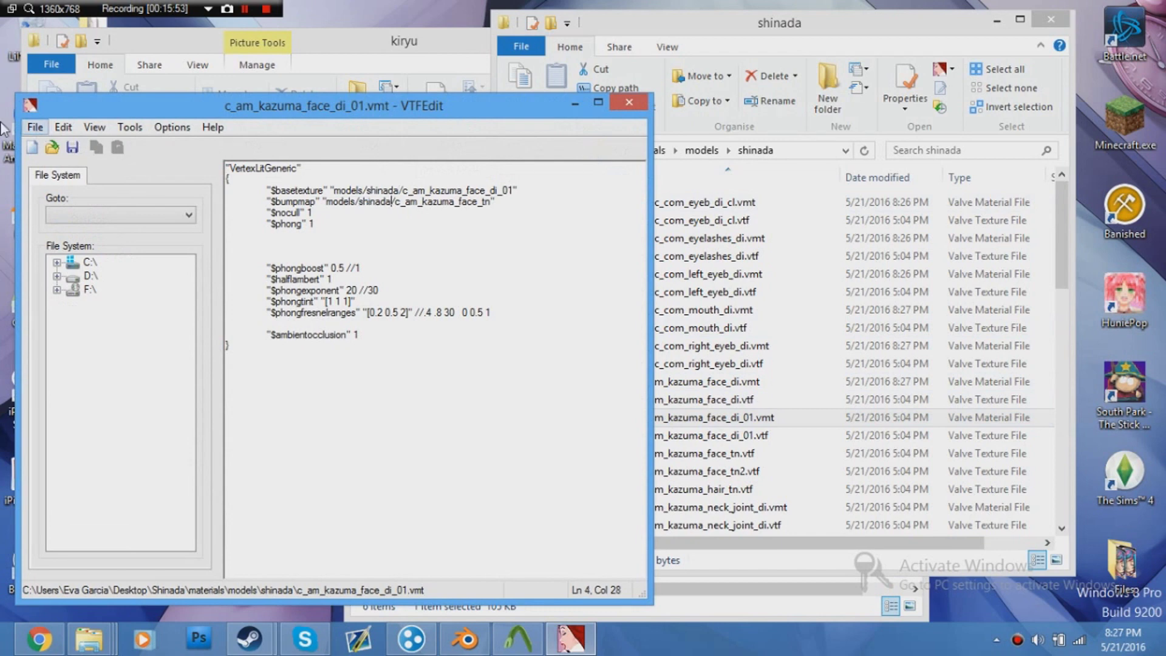
{"action": "left_click", "coordinate": [37, 125]}
{"action": "left_click", "coordinate": [74, 185]}
{"action": "left_click", "coordinate": [629, 102]}
- Set the $basetexture folder in c_am_kazuma_neck_joint_di.vmt to shinada, then save and close the file
{"action": "scroll", "coordinate": [602, 353], "scroll_direction": "down", "scroll_amount": 2}
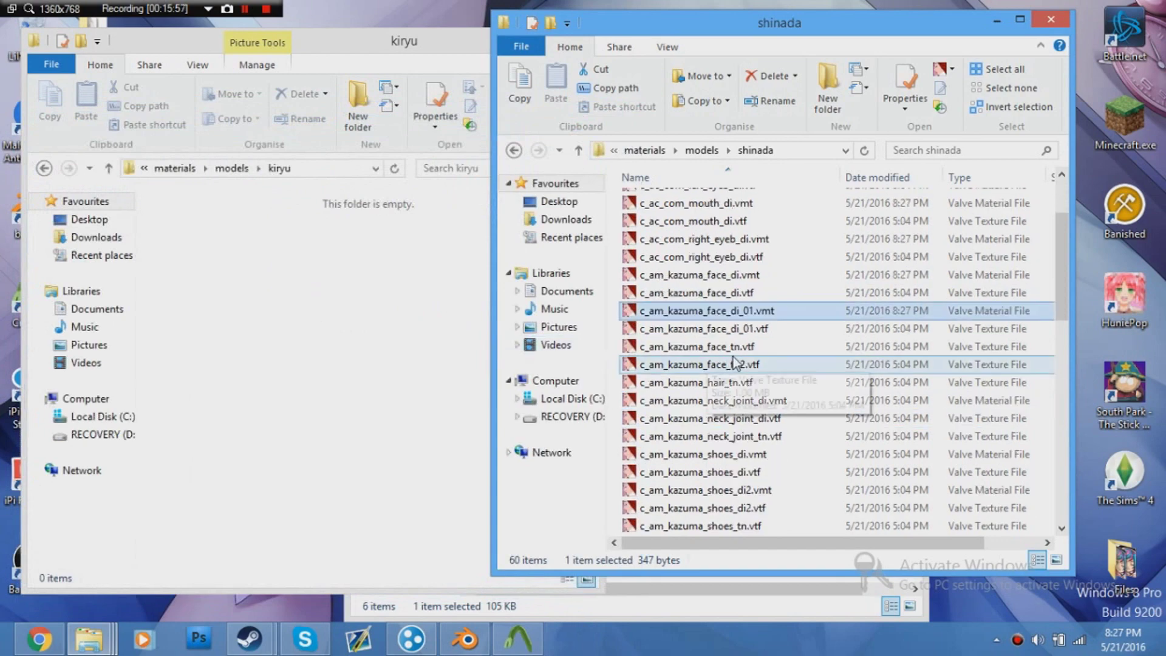
{"action": "double_click", "coordinate": [719, 402]}
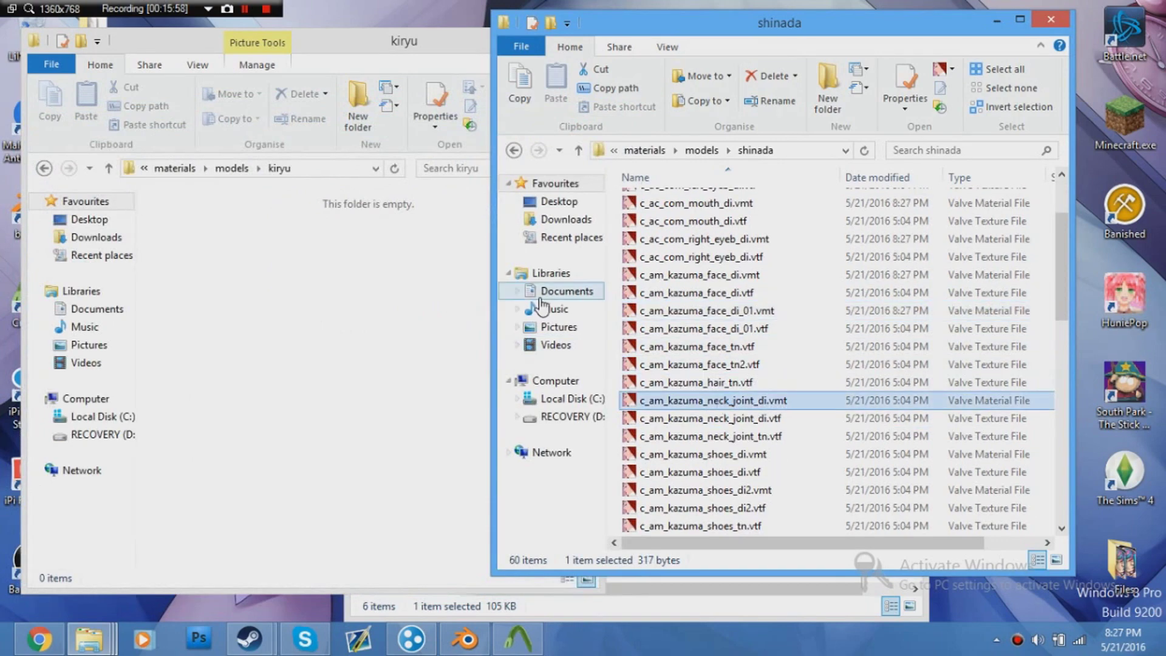
{"action": "double_click", "coordinate": [378, 190]}
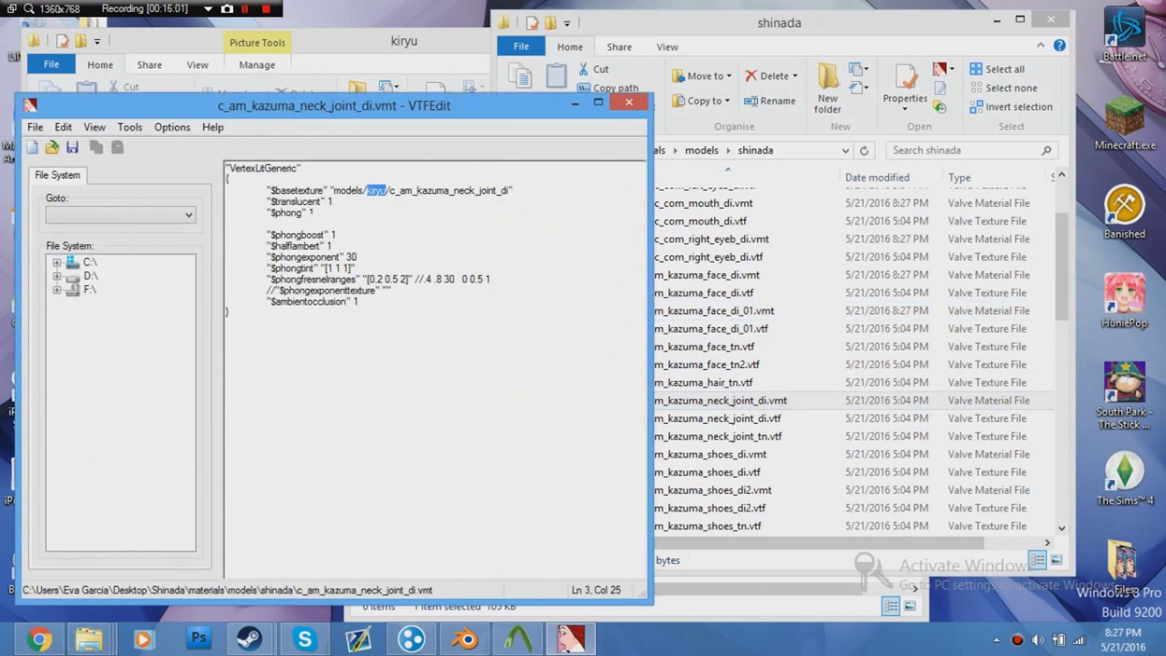
{"action": "type", "text": "shinada"}
{"action": "left_click", "coordinate": [35, 127]}
{"action": "mouse_move", "coordinate": [63, 126]}
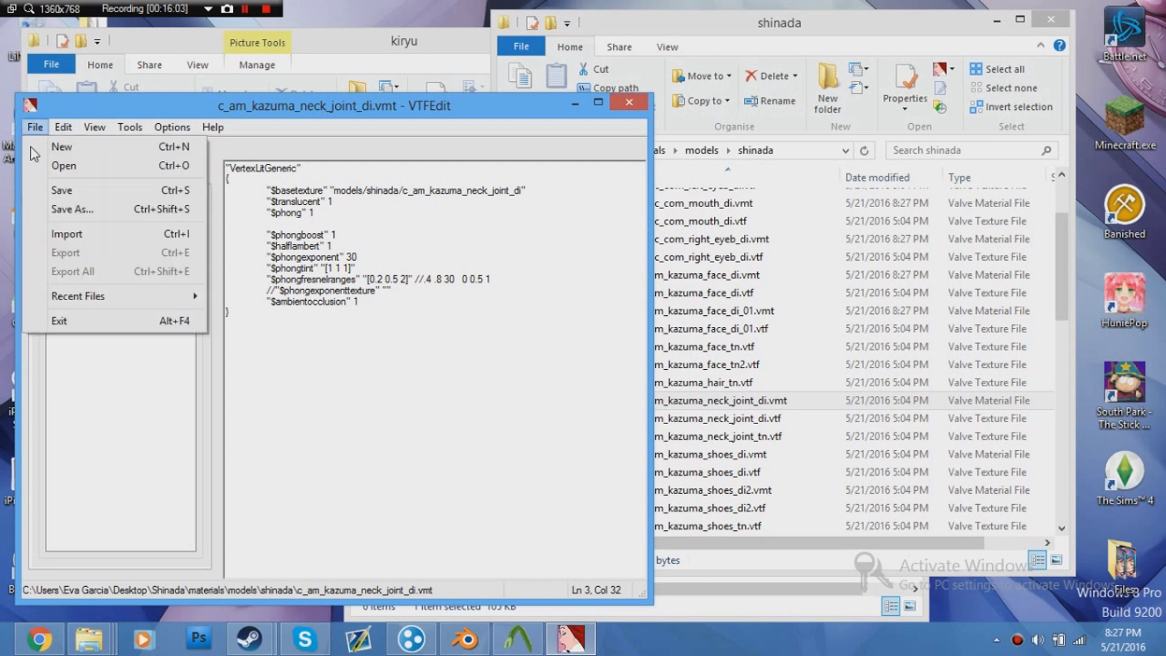
{"action": "left_click", "coordinate": [49, 186]}
{"action": "left_click", "coordinate": [629, 105]}
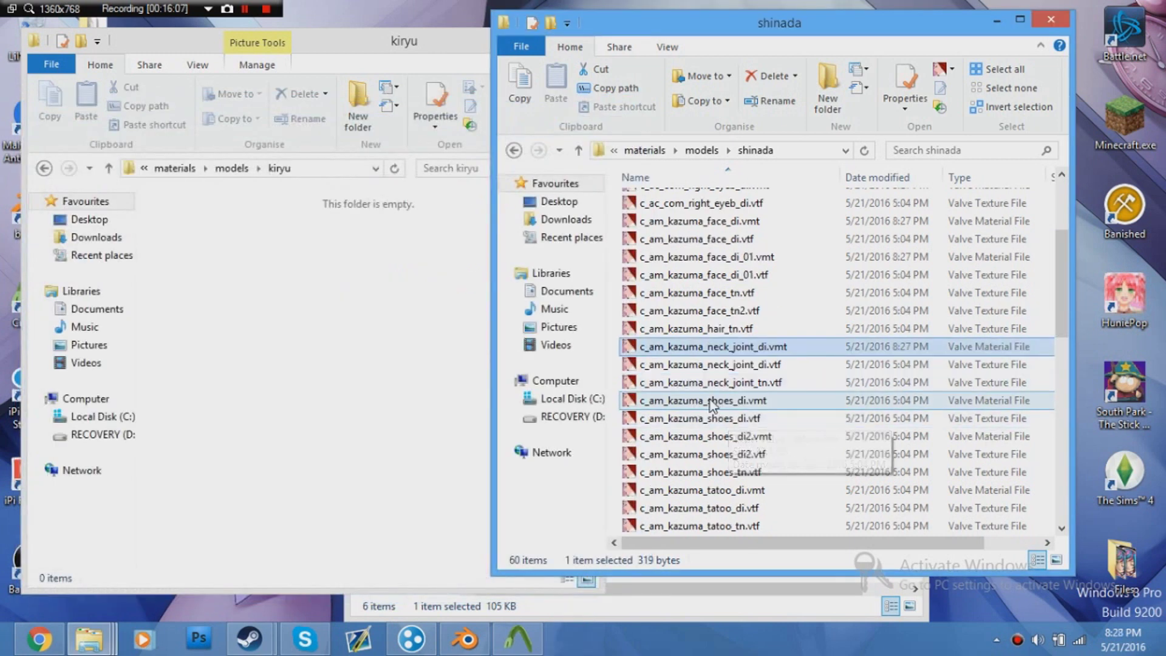
- Point the $basetexture and $bumpmap paths of c_am_kazuma_shoes_di.vmt to models/shinada, then save and close the file
{"action": "double_click", "coordinate": [709, 400]}
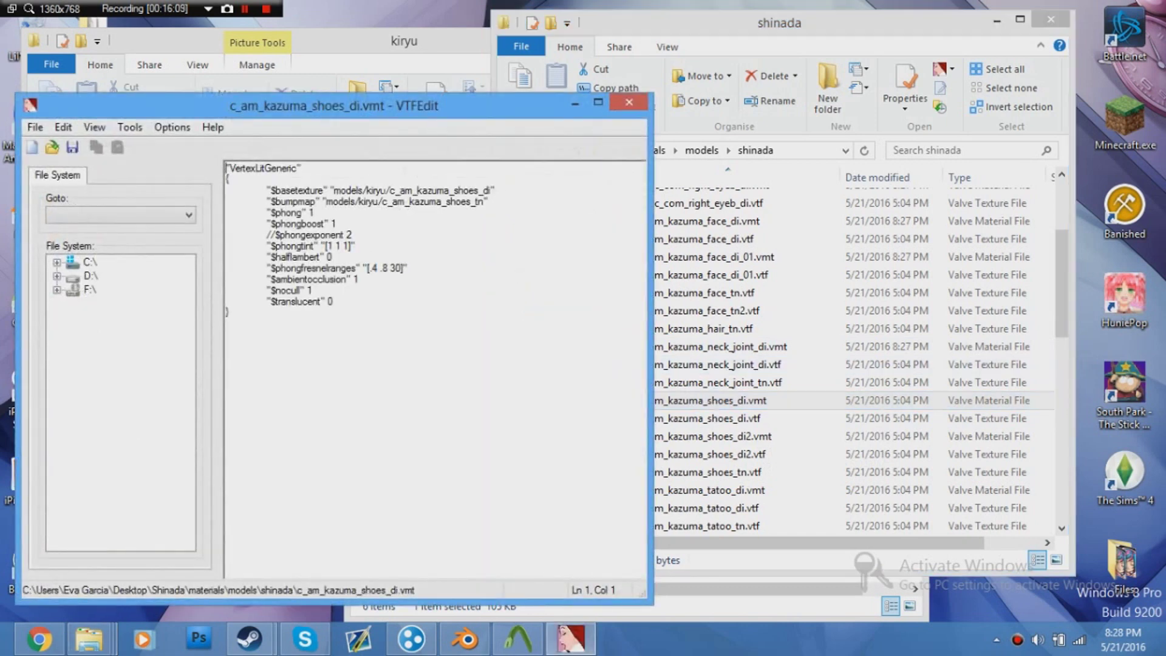
{"action": "double_click", "coordinate": [376, 192]}
{"action": "key", "text": "ctrl+v"}
{"action": "double_click", "coordinate": [372, 201]}
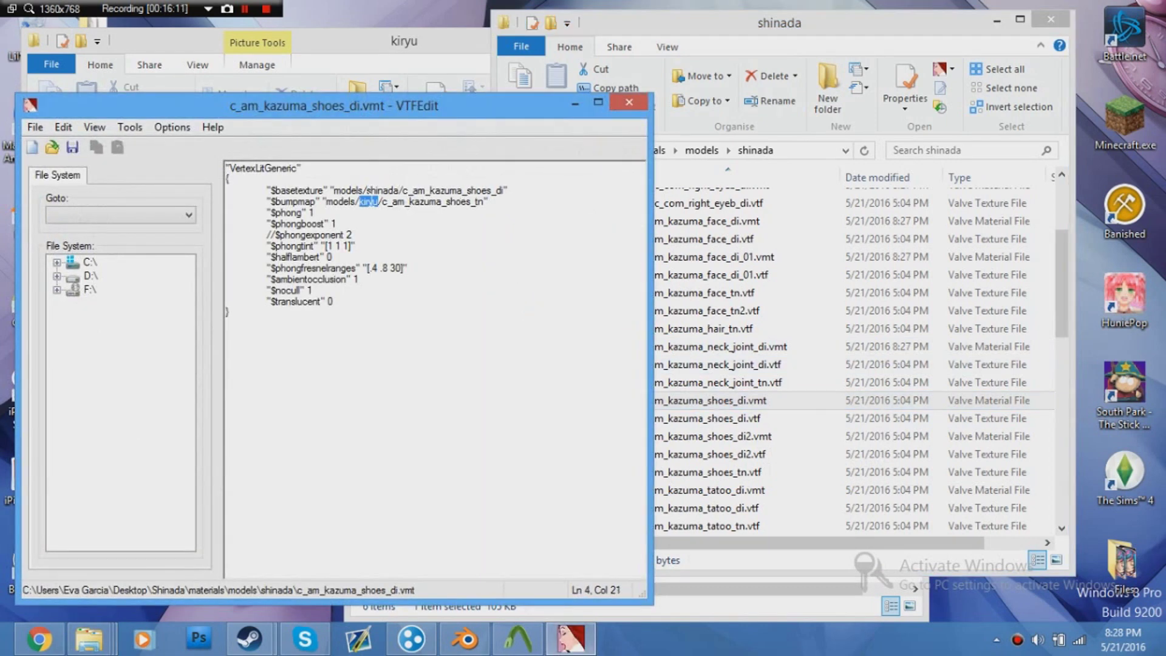
{"action": "key", "text": "ctrl+v"}
{"action": "left_click", "coordinate": [35, 127]}
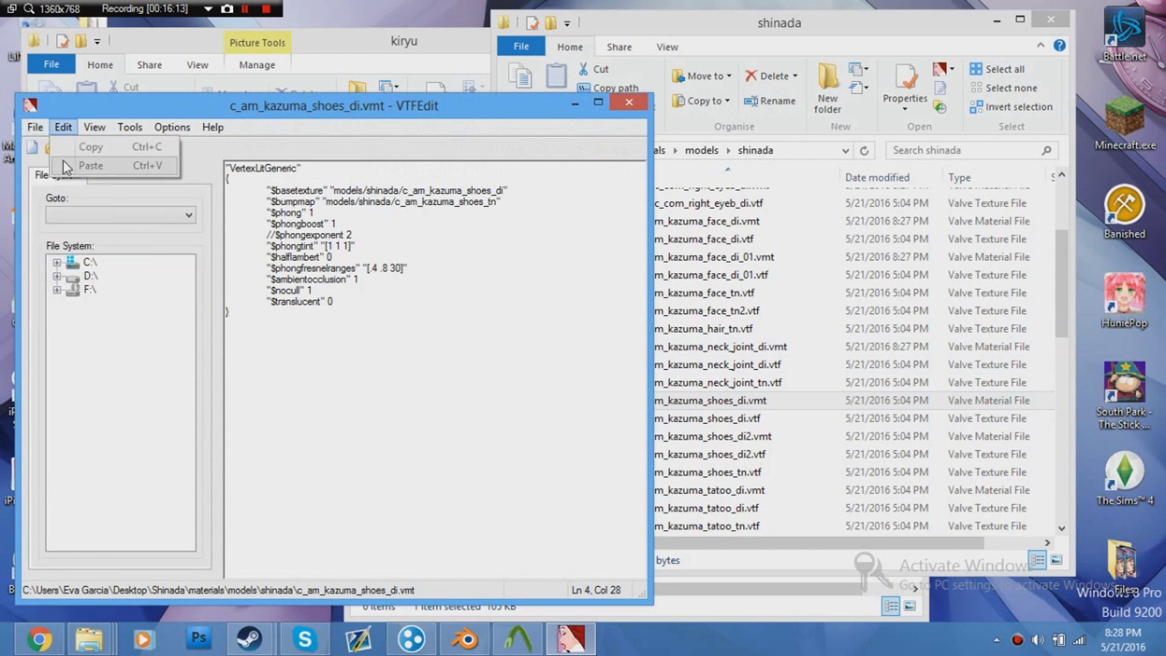
{"action": "left_click", "coordinate": [61, 190]}
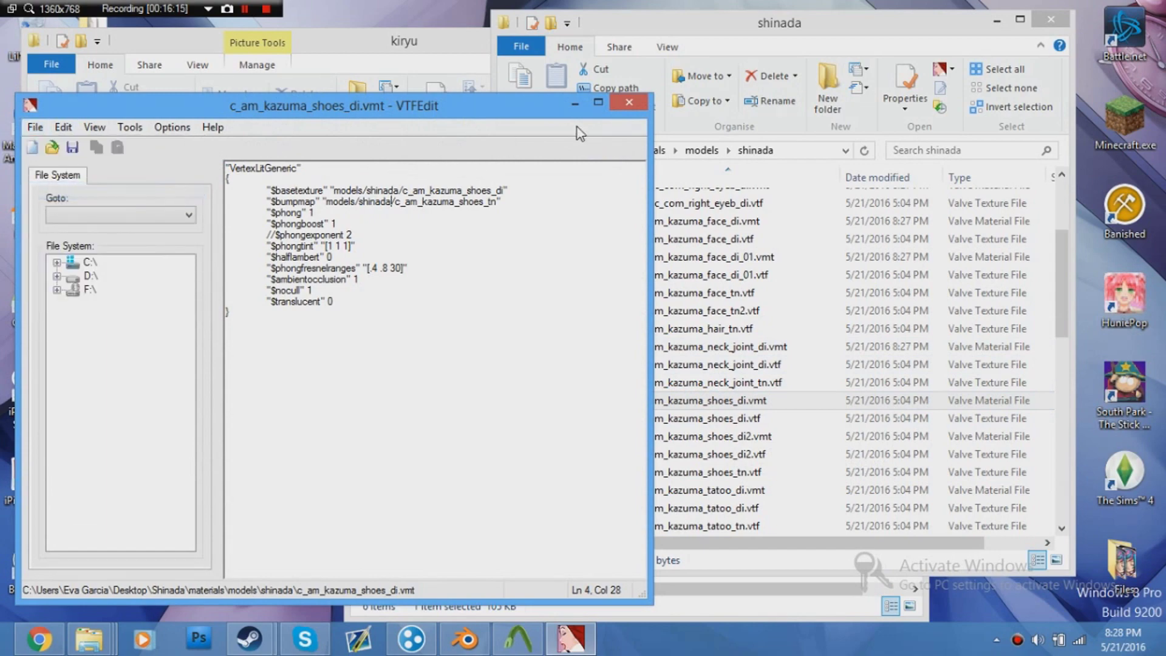
{"action": "left_click", "coordinate": [629, 102]}
- Open c_am_kazuma_shoes_di2.vmt, replace kiryu with shinada in its $basetexture and $bumpmap paths, then save and close it
{"action": "double_click", "coordinate": [729, 382]}
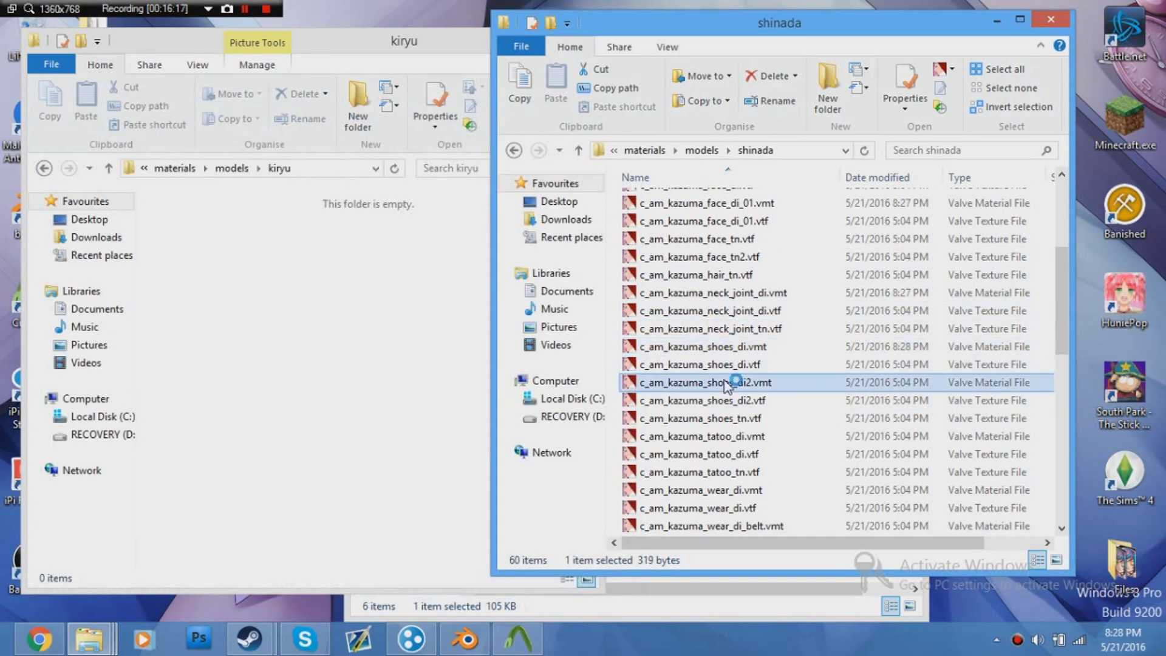
{"action": "double_click", "coordinate": [377, 190]}
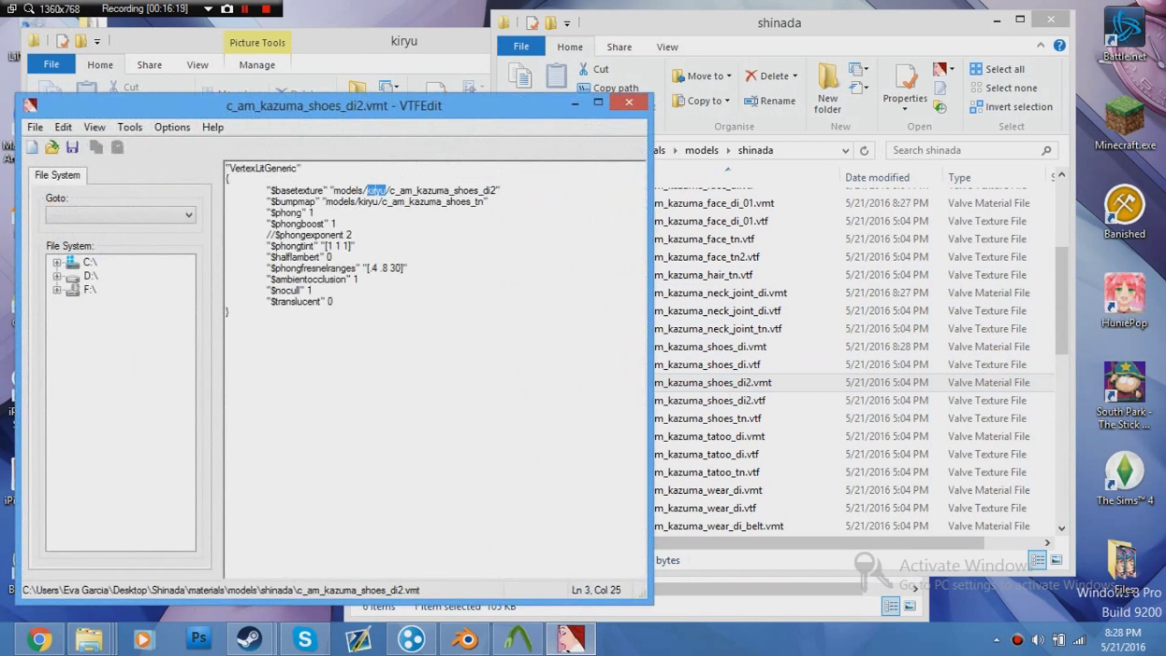
{"action": "type", "text": "shinada"}
{"action": "double_click", "coordinate": [368, 201]}
{"action": "type", "text": "shinada"}
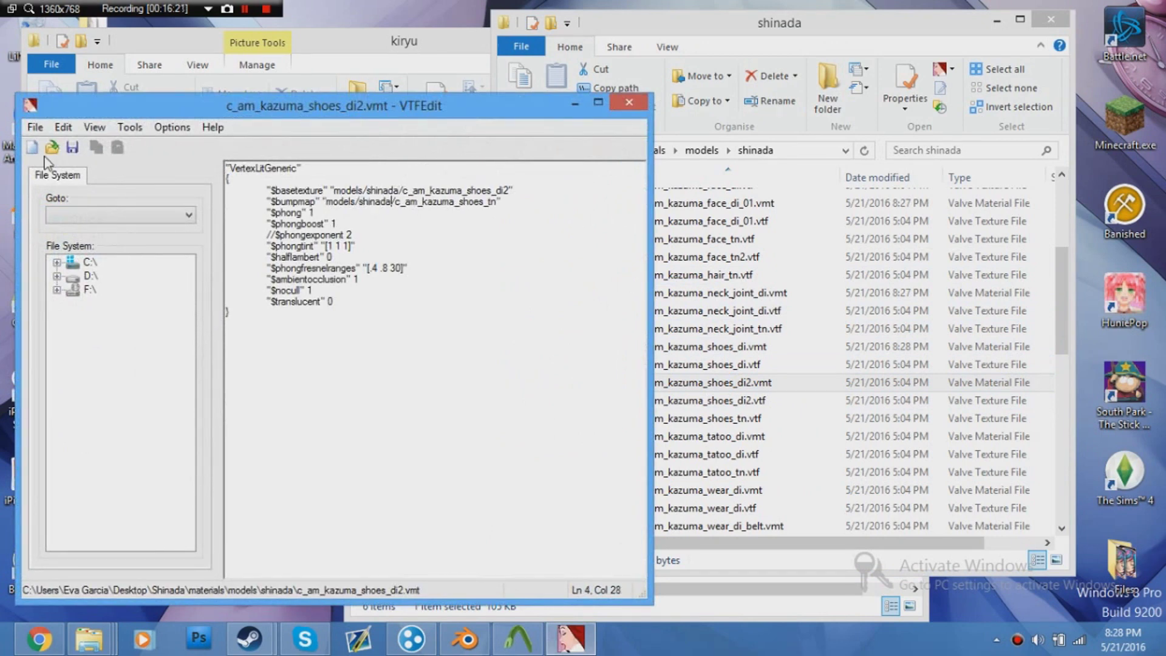
{"action": "left_click", "coordinate": [35, 129]}
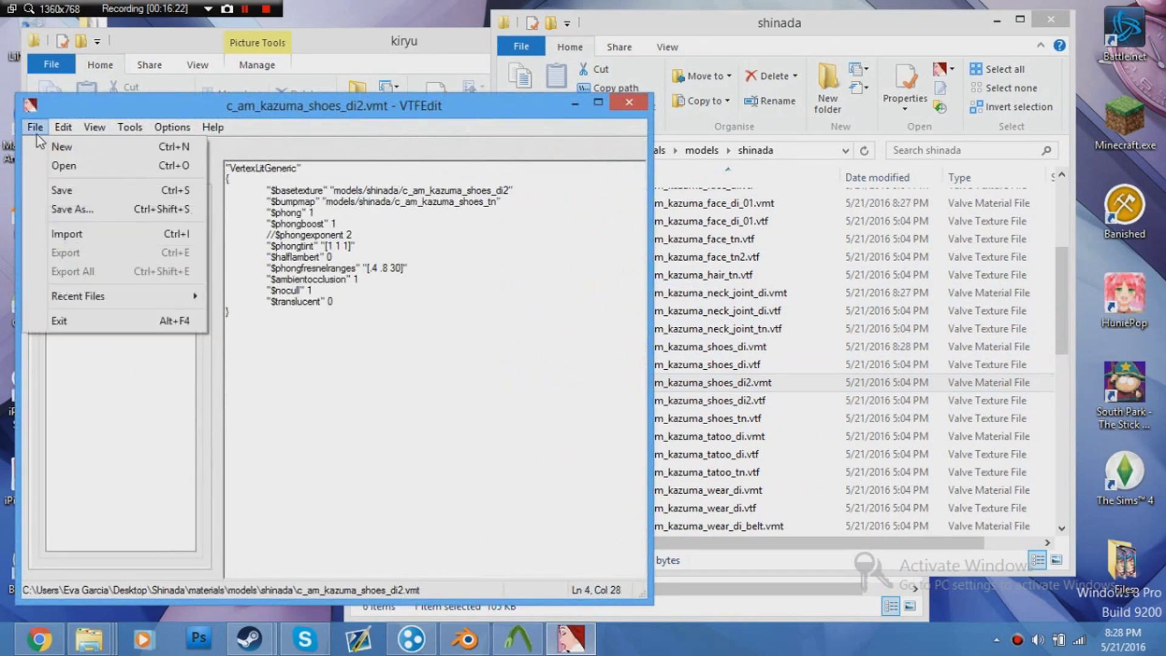
{"action": "left_click", "coordinate": [60, 189]}
{"action": "left_click", "coordinate": [632, 100]}
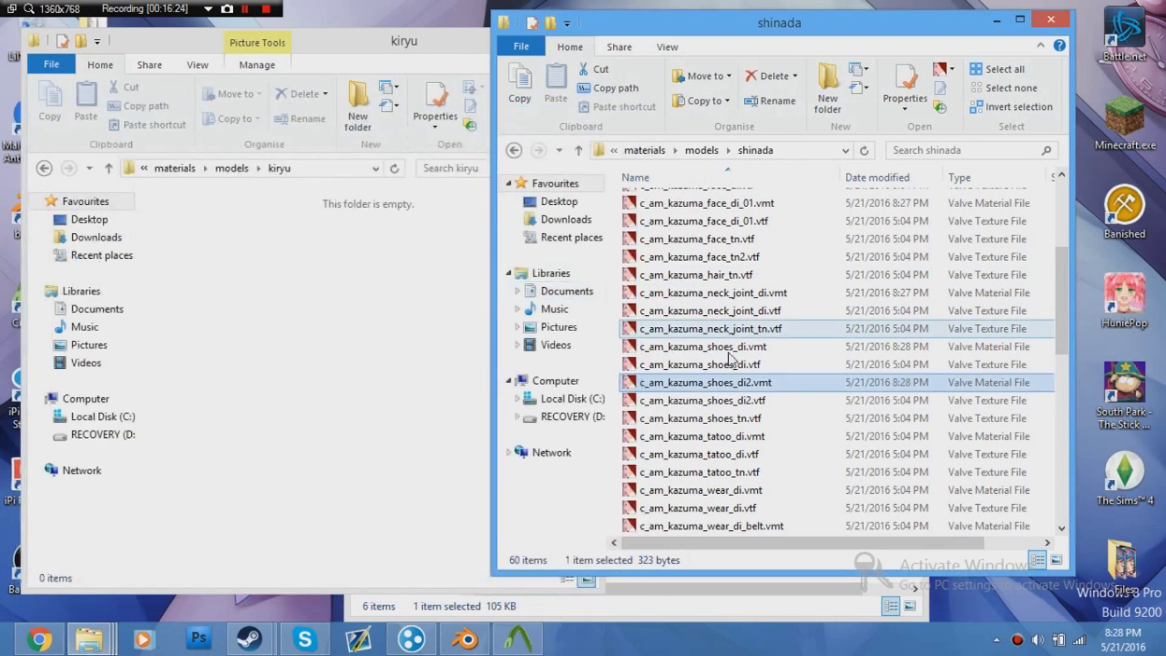
- Change the folder to shinada in the $basetexture and $bumpmap paths of c_am_kazuma_tatoo_di.vmt, then save and close the file
{"action": "left_click", "coordinate": [717, 436]}
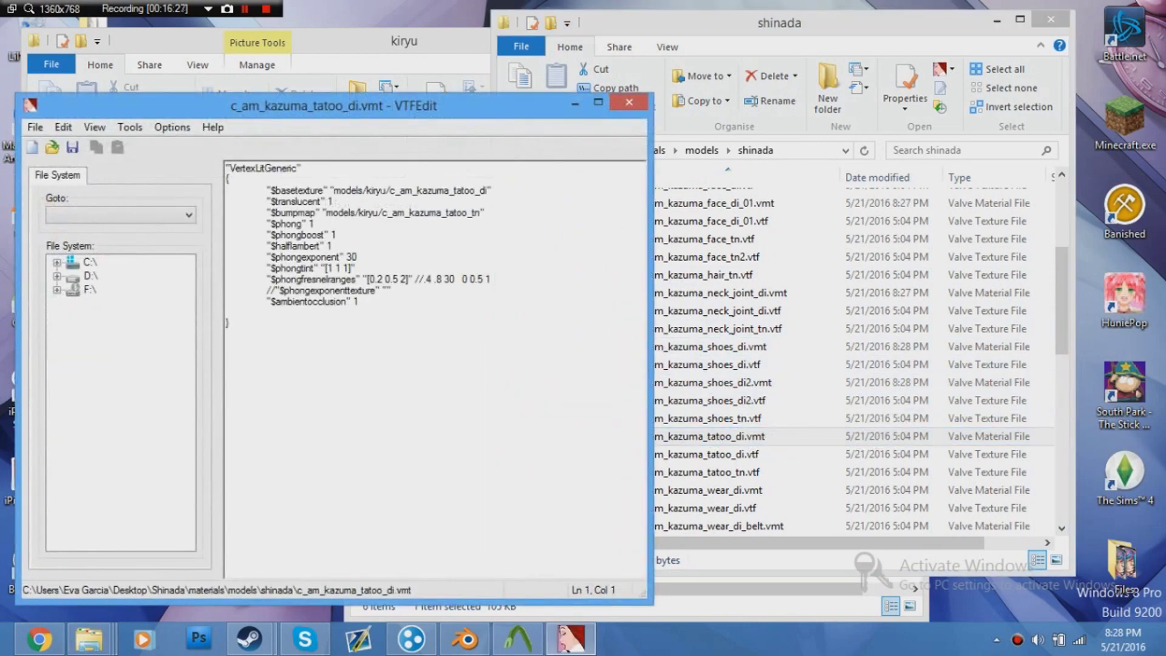
{"action": "double_click", "coordinate": [377, 190]}
{"action": "type", "text": "shinada"}
{"action": "double_click", "coordinate": [368, 213]}
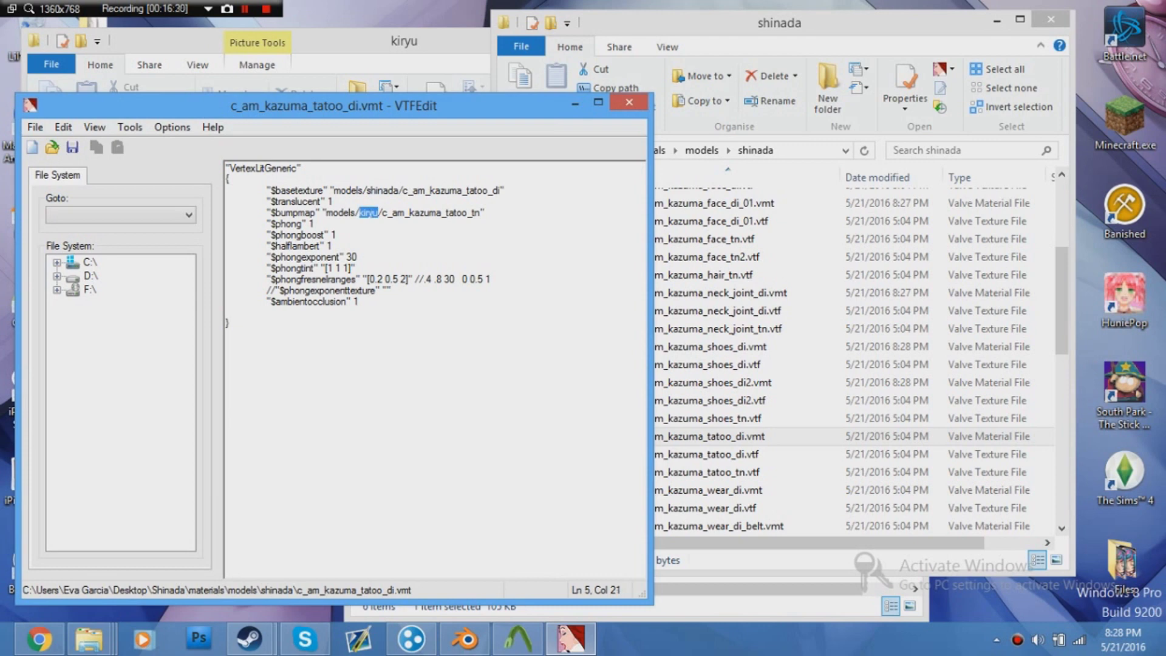
{"action": "type", "text": "shinada"}
{"action": "left_click", "coordinate": [33, 127]}
{"action": "left_click", "coordinate": [67, 190]}
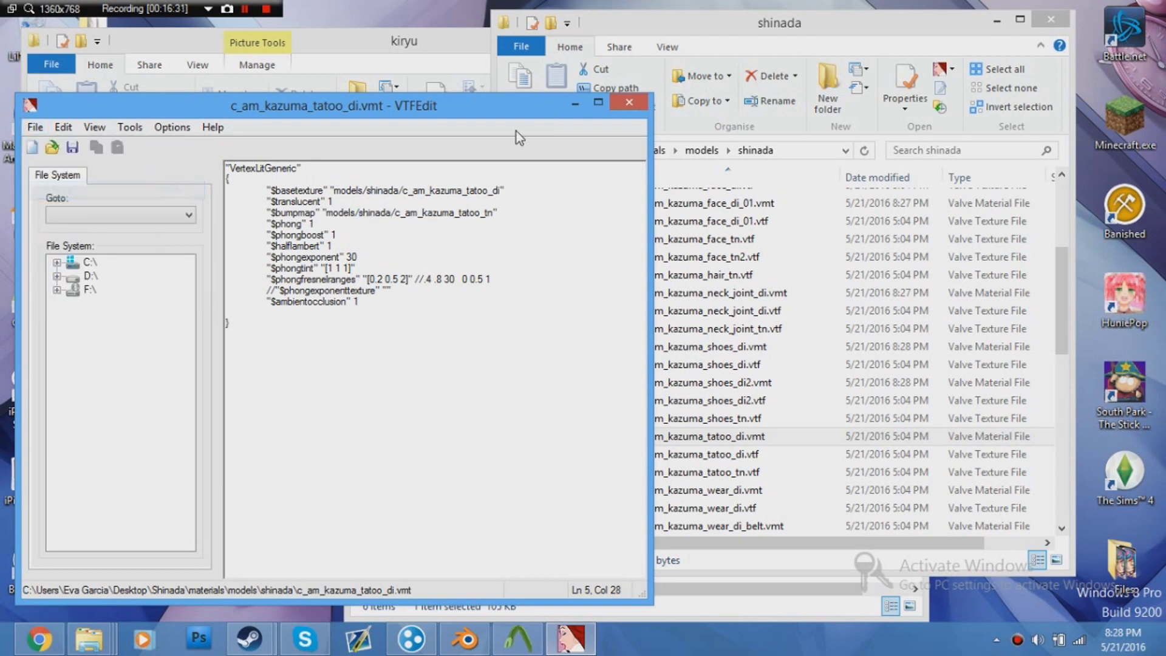
{"action": "left_click", "coordinate": [629, 102]}
- Open c_am_kazuma_wear_di.vmt, set the folder in its $basetexture and $bumpmap paths to shinada, then save and close it
{"action": "scroll", "coordinate": [708, 278], "scroll_direction": "down", "scroll_amount": 4}
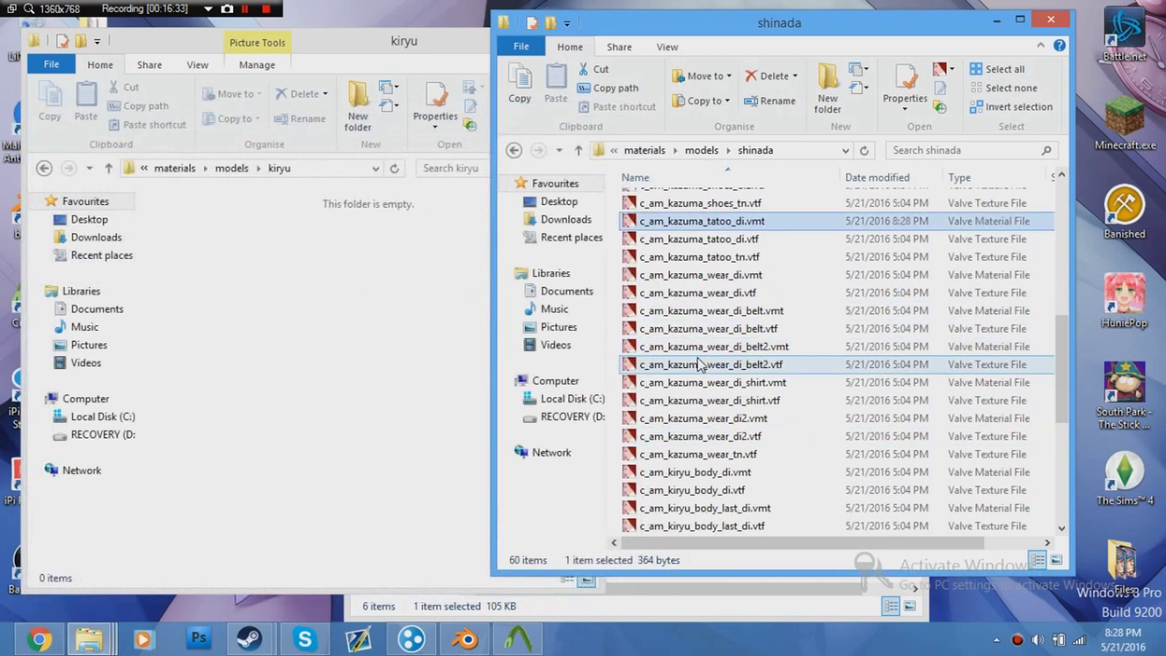
{"action": "left_click", "coordinate": [708, 278]}
{"action": "double_click", "coordinate": [708, 278]}
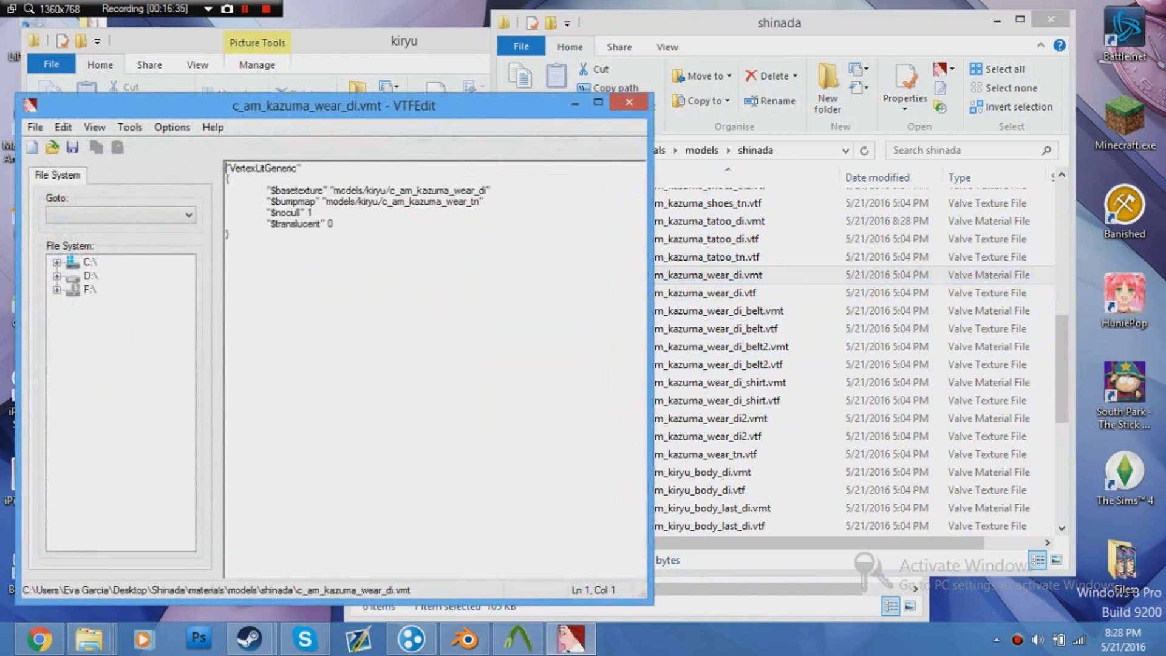
{"action": "double_click", "coordinate": [377, 190]}
{"action": "type", "text": "shinada"}
{"action": "double_click", "coordinate": [367, 201]}
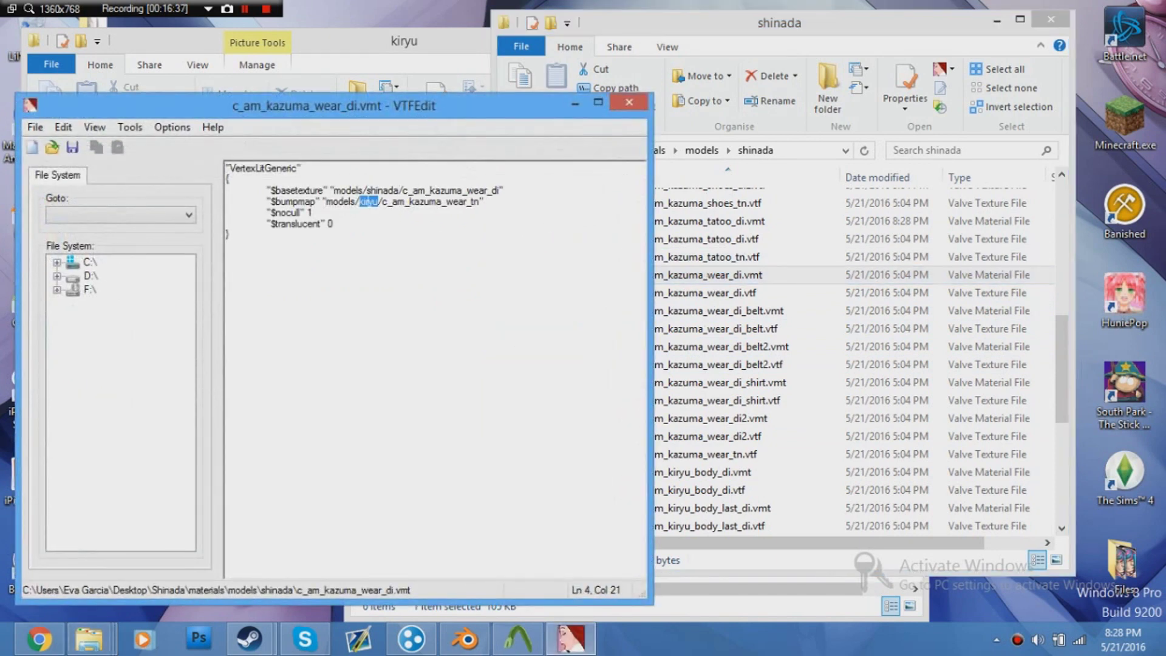
{"action": "type", "text": "shinada"}
{"action": "left_click", "coordinate": [35, 127]}
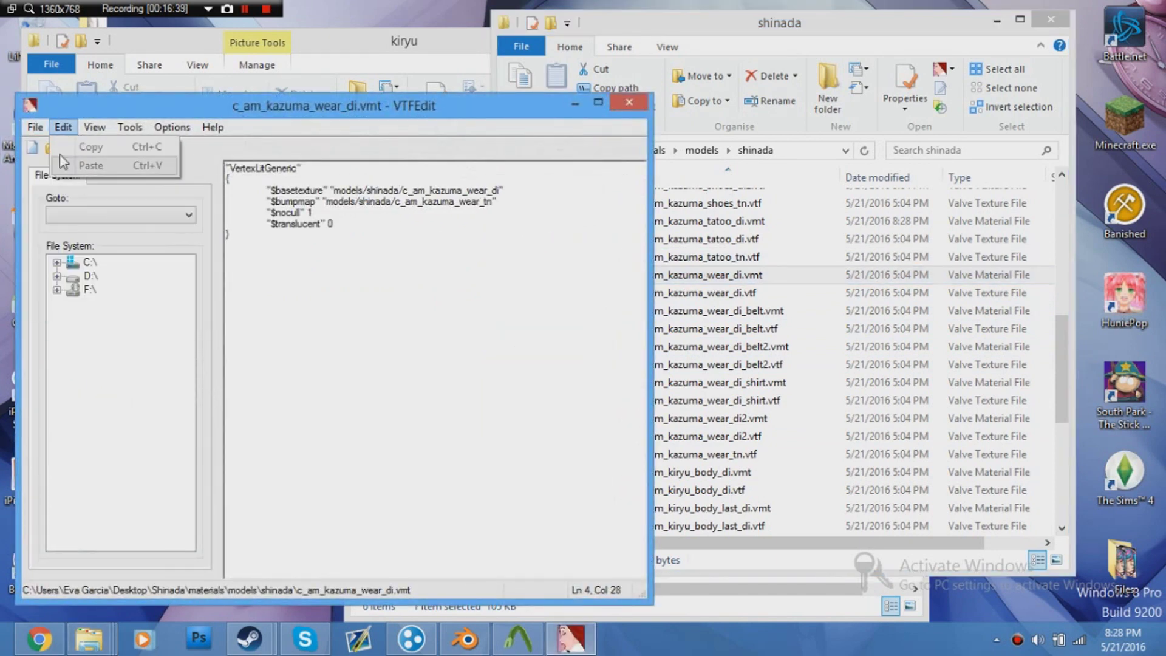
{"action": "left_click", "coordinate": [61, 190]}
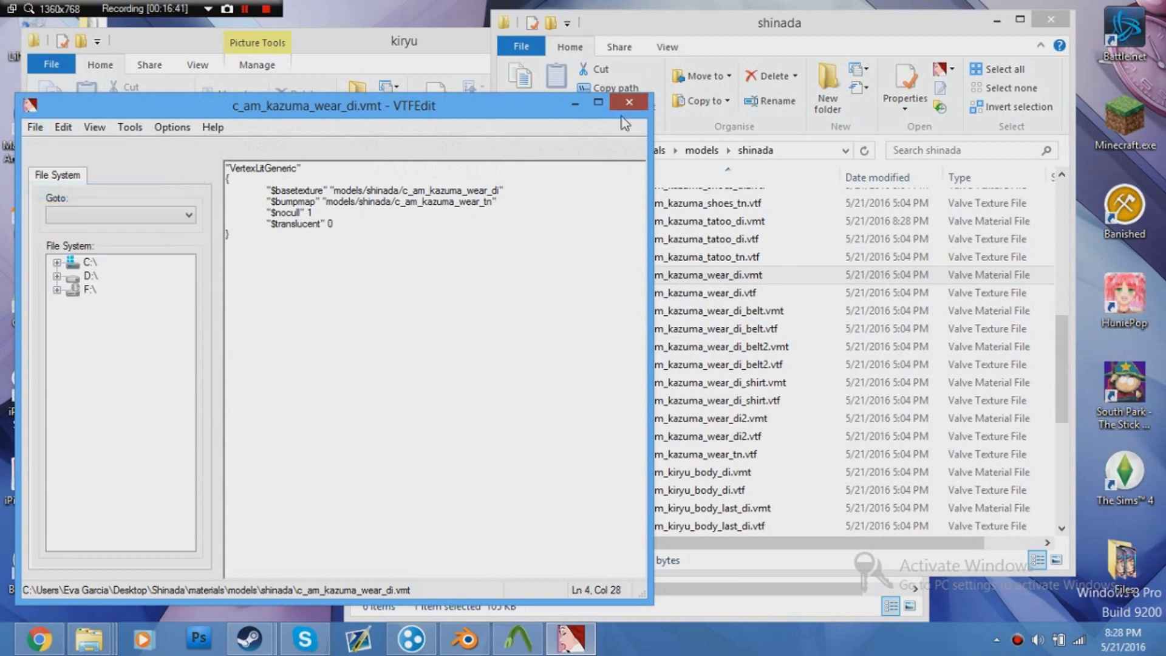
{"action": "left_click", "coordinate": [629, 102]}
- Replace kiryu with shinada in the $basetexture and $bumpmap paths of c_am_kazuma_wear_di_belt.vmt, then save and close the file
{"action": "double_click", "coordinate": [705, 312]}
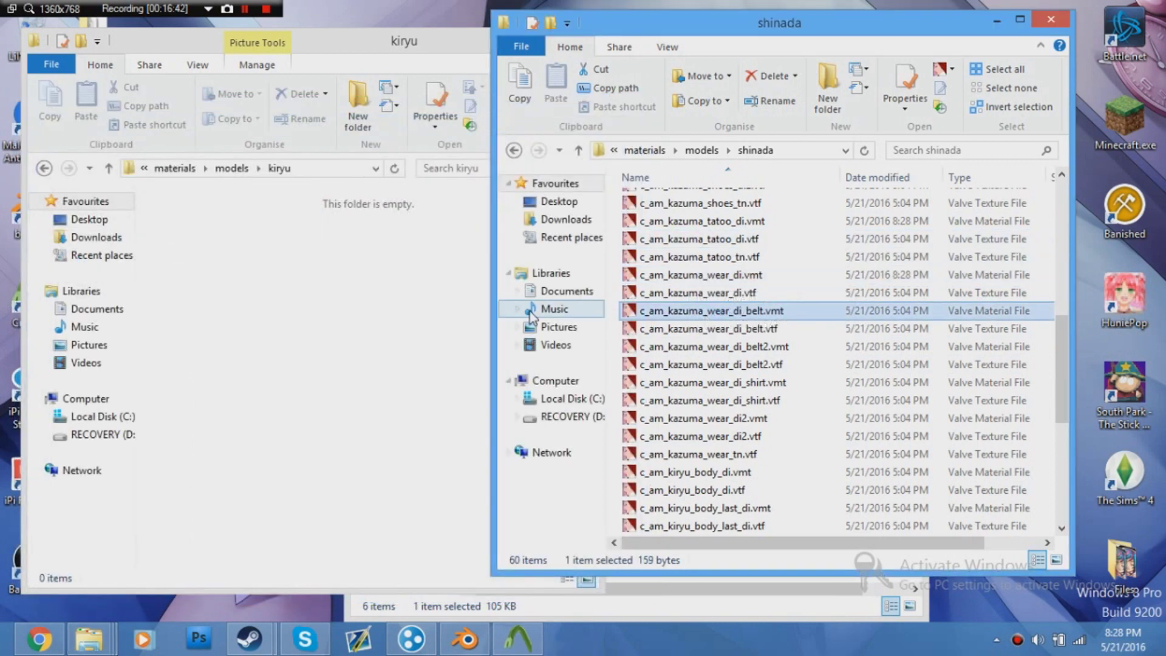
{"action": "double_click", "coordinate": [376, 190]}
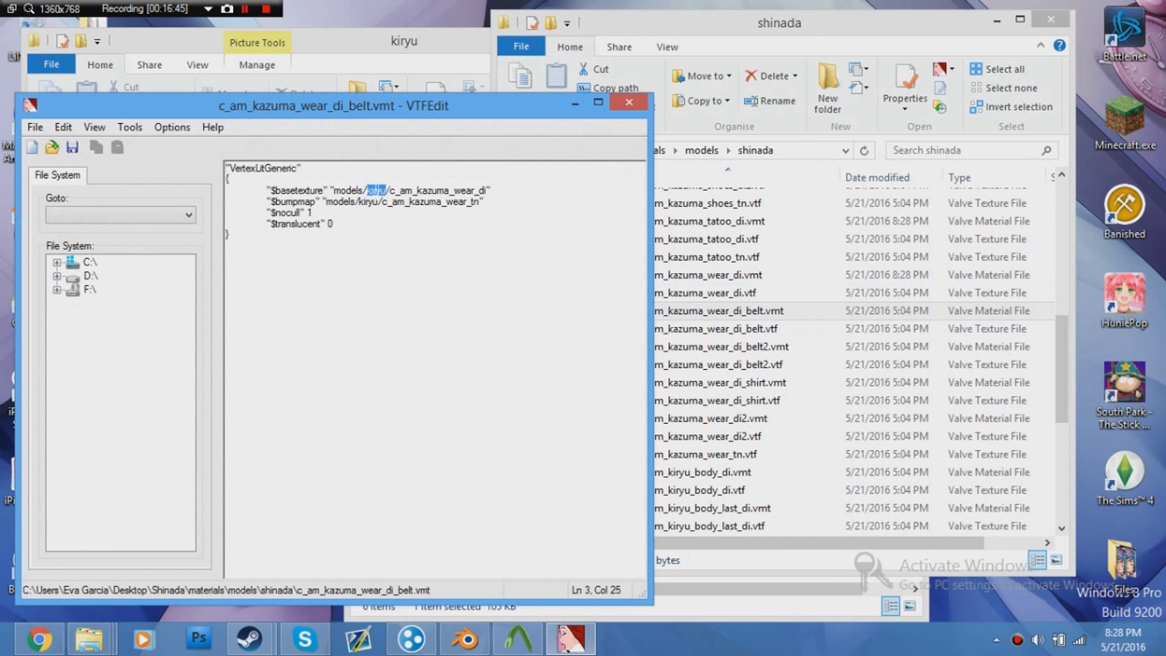
{"action": "type", "text": "shinada"}
{"action": "double_click", "coordinate": [368, 202]}
{"action": "type", "text": "shinada"}
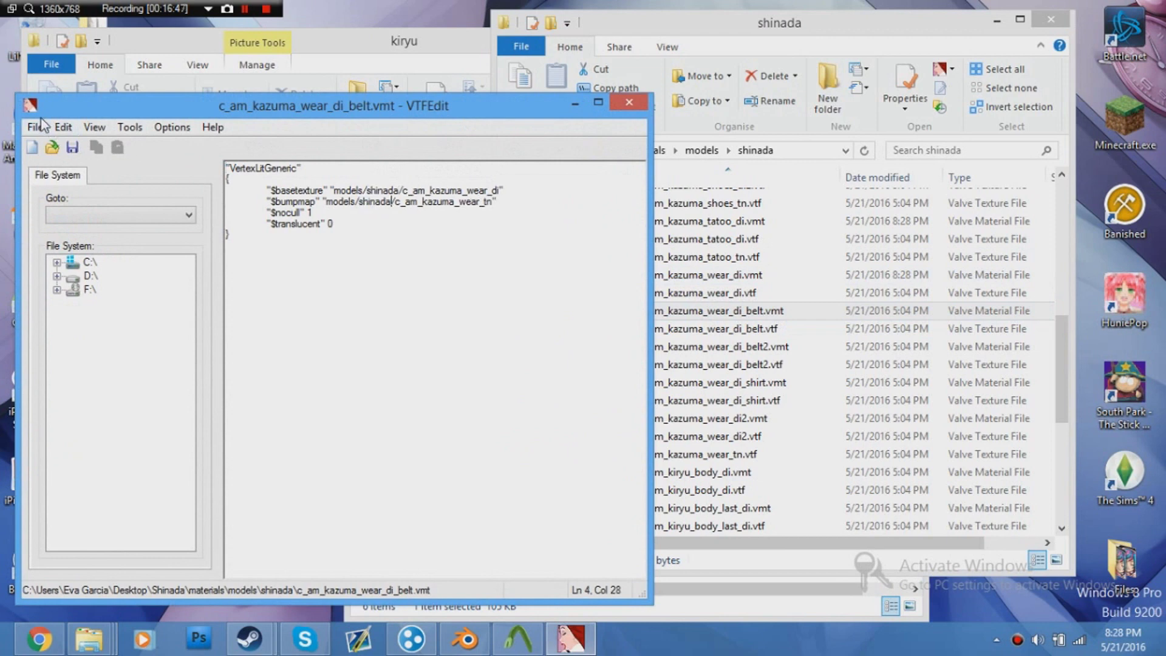
{"action": "left_click", "coordinate": [35, 127]}
{"action": "left_click", "coordinate": [60, 190]}
{"action": "left_click", "coordinate": [628, 102]}
- Open c_am_kazuma_wear_di_belt2.vmt, replace kiryu with shinada in its $basetexture and $bumpmap paths, then save and close it
{"action": "left_click", "coordinate": [749, 347]}
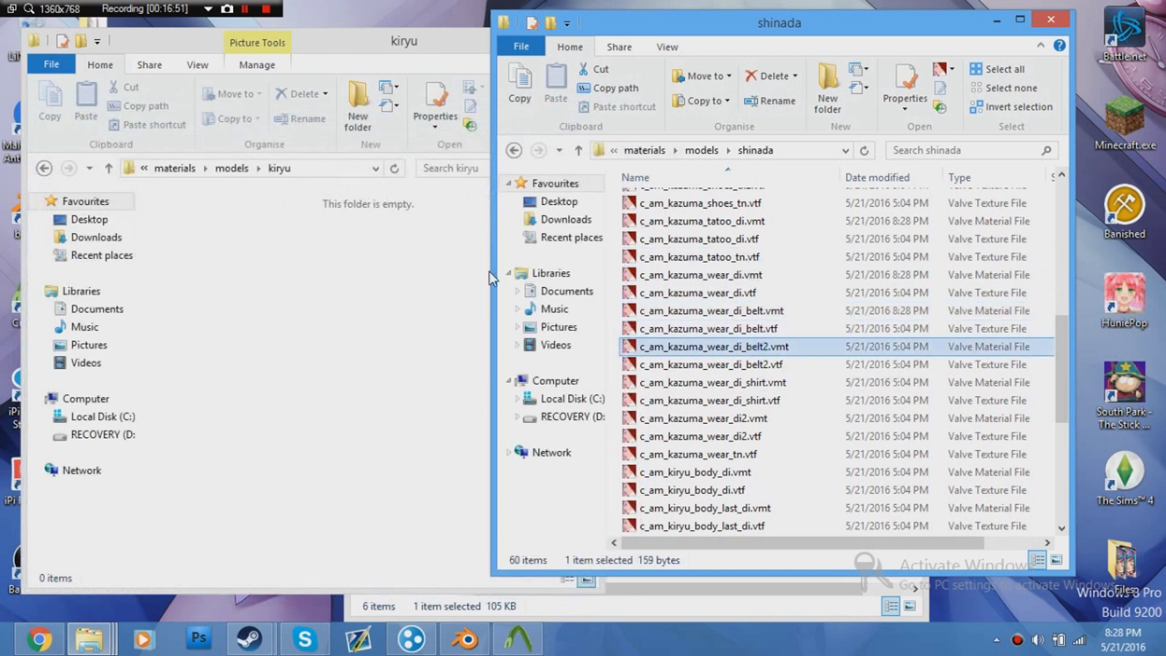
{"action": "double_click", "coordinate": [378, 190]}
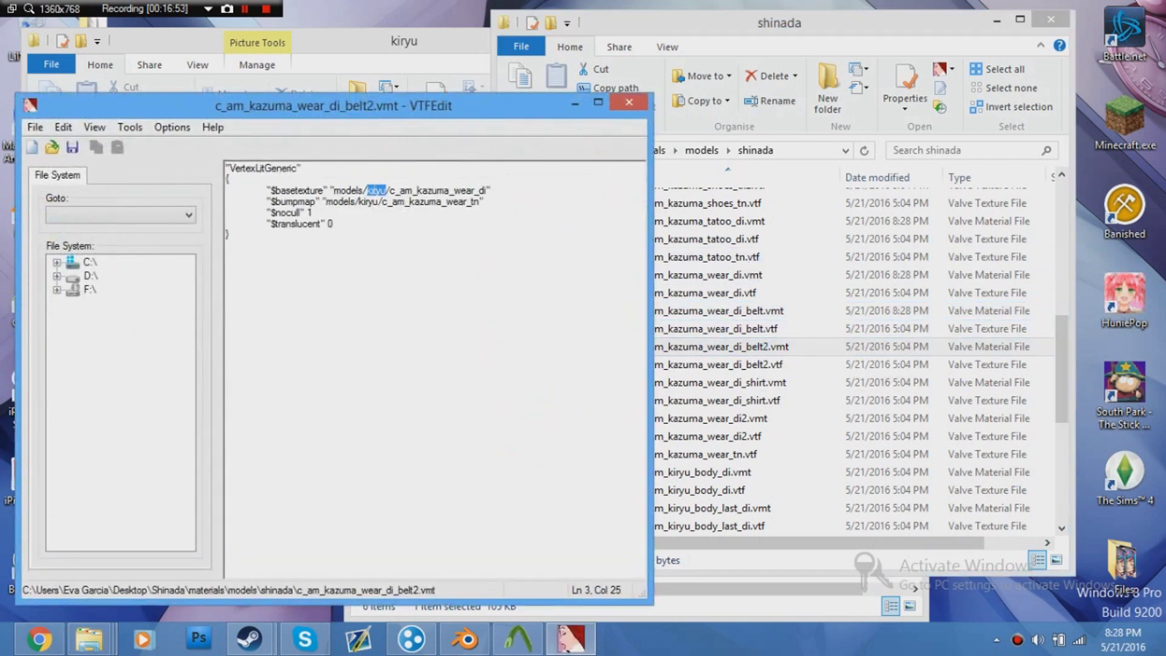
{"action": "type", "text": "shinada"}
{"action": "type", "text": "shinada"}
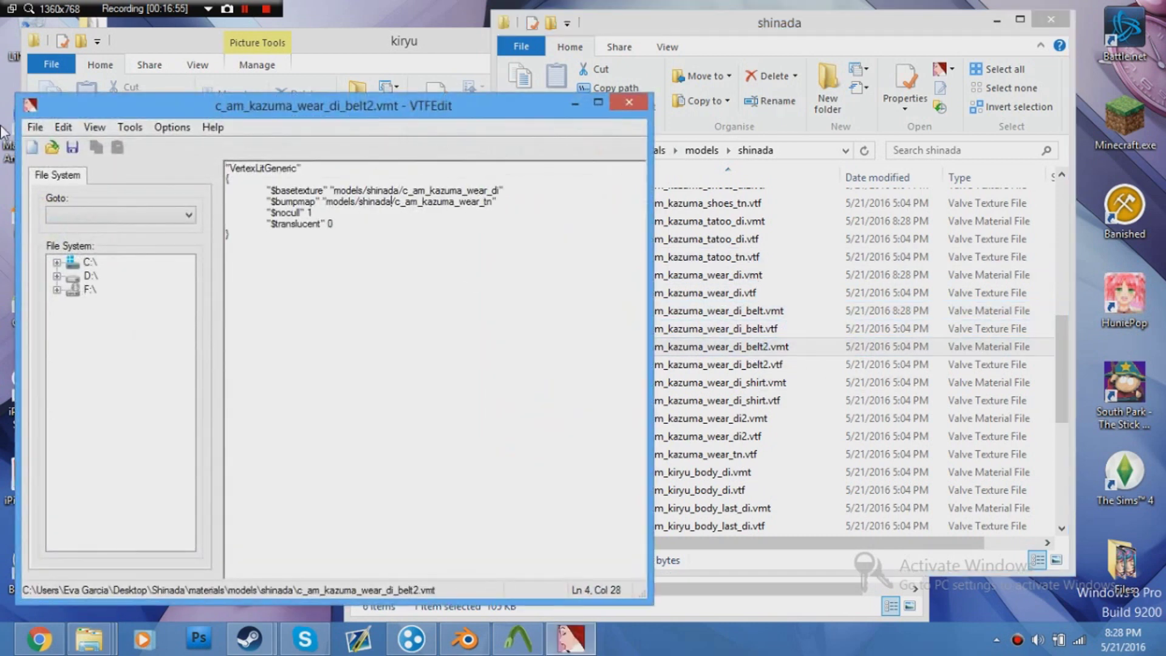
{"action": "left_click", "coordinate": [35, 127]}
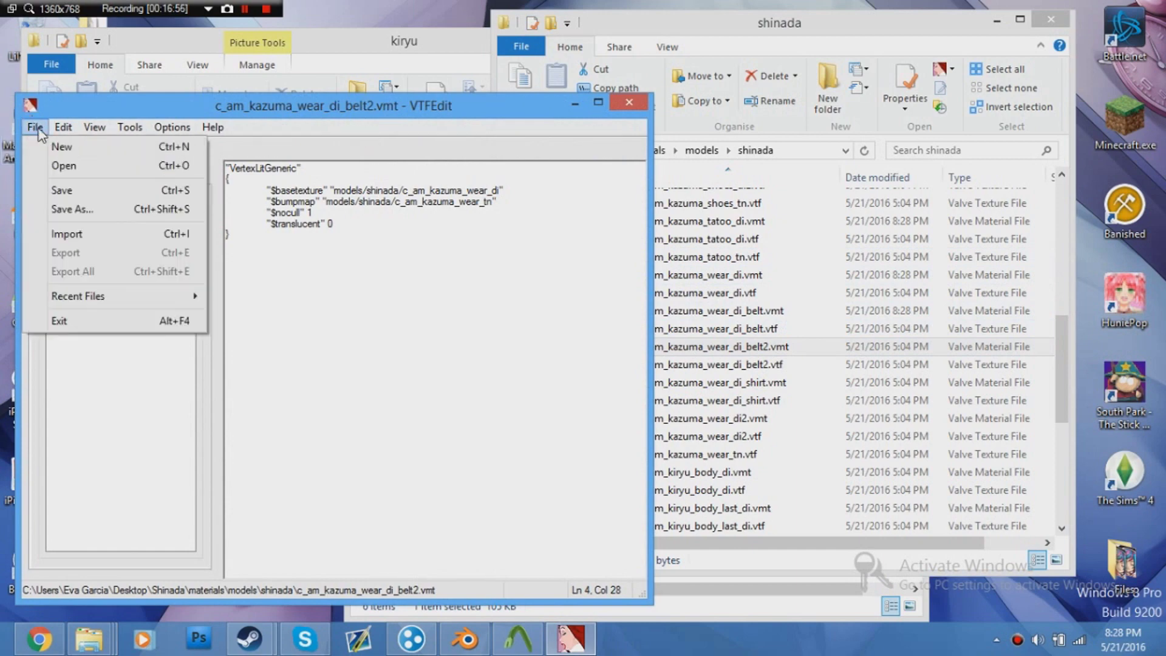
{"action": "left_click", "coordinate": [61, 190]}
{"action": "left_click", "coordinate": [574, 103]}
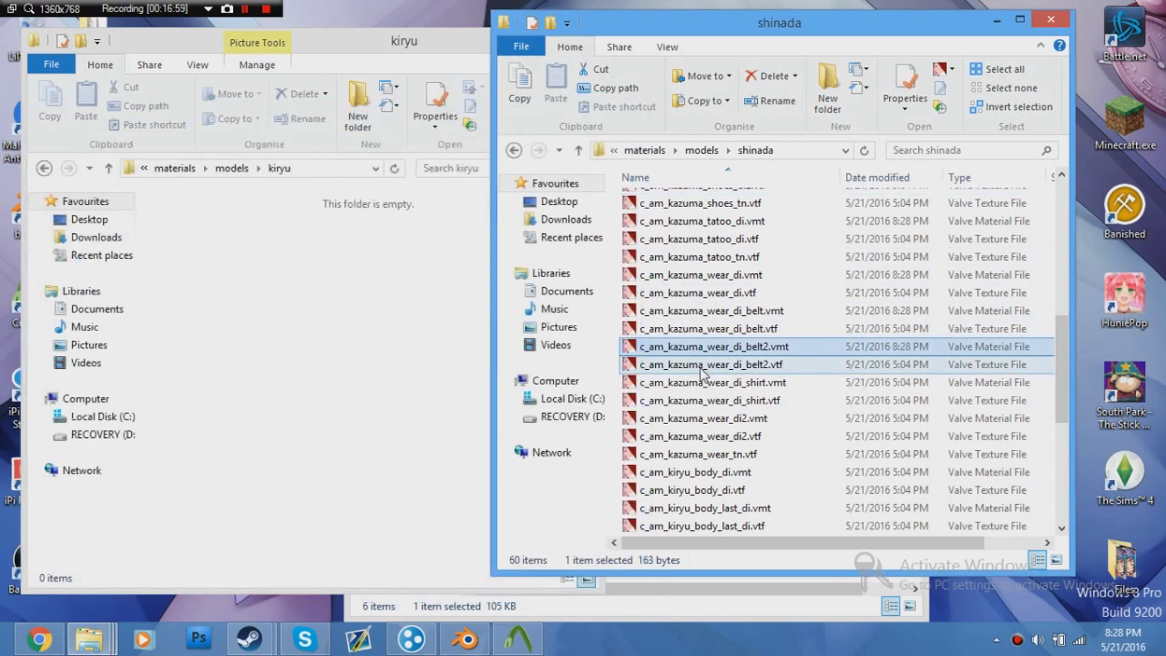
- Change the folder to shinada in the $basetexture and $bumpmap paths of c_am_kazuma_wear_di_shirt.vmt, then save and close the file
{"action": "double_click", "coordinate": [645, 381]}
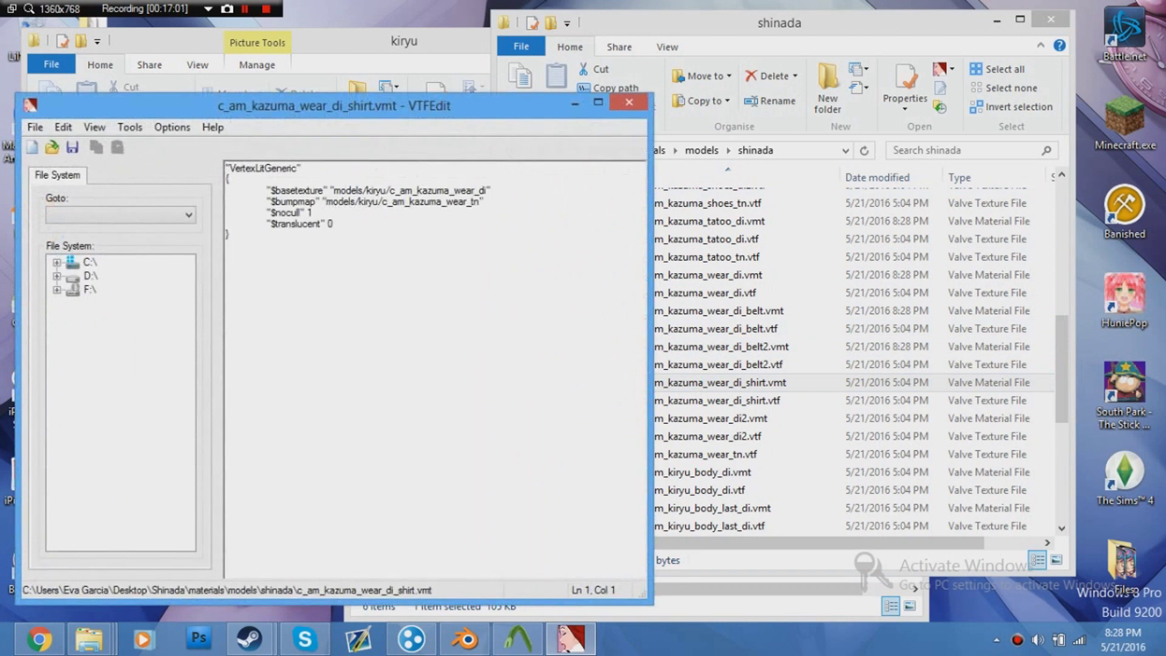
{"action": "double_click", "coordinate": [375, 190]}
{"action": "type", "text": "shinada"}
{"action": "double_click", "coordinate": [368, 201]}
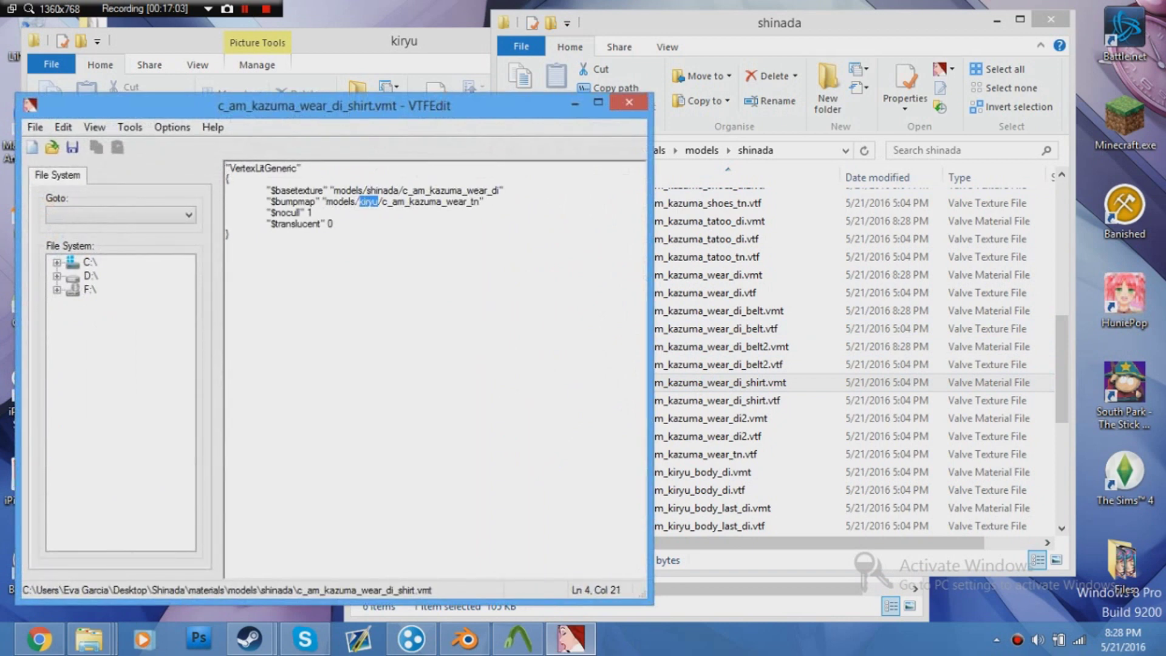
{"action": "type", "text": "shinada"}
{"action": "left_click", "coordinate": [35, 127]}
{"action": "left_click", "coordinate": [91, 193]}
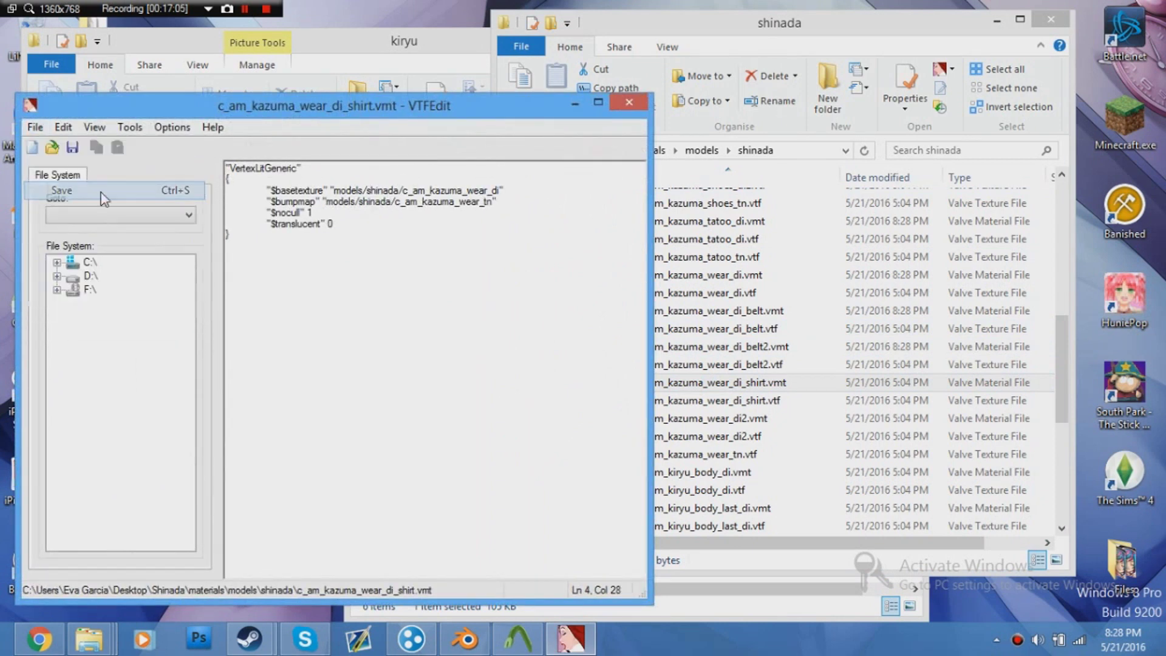
{"action": "left_click", "coordinate": [625, 107]}
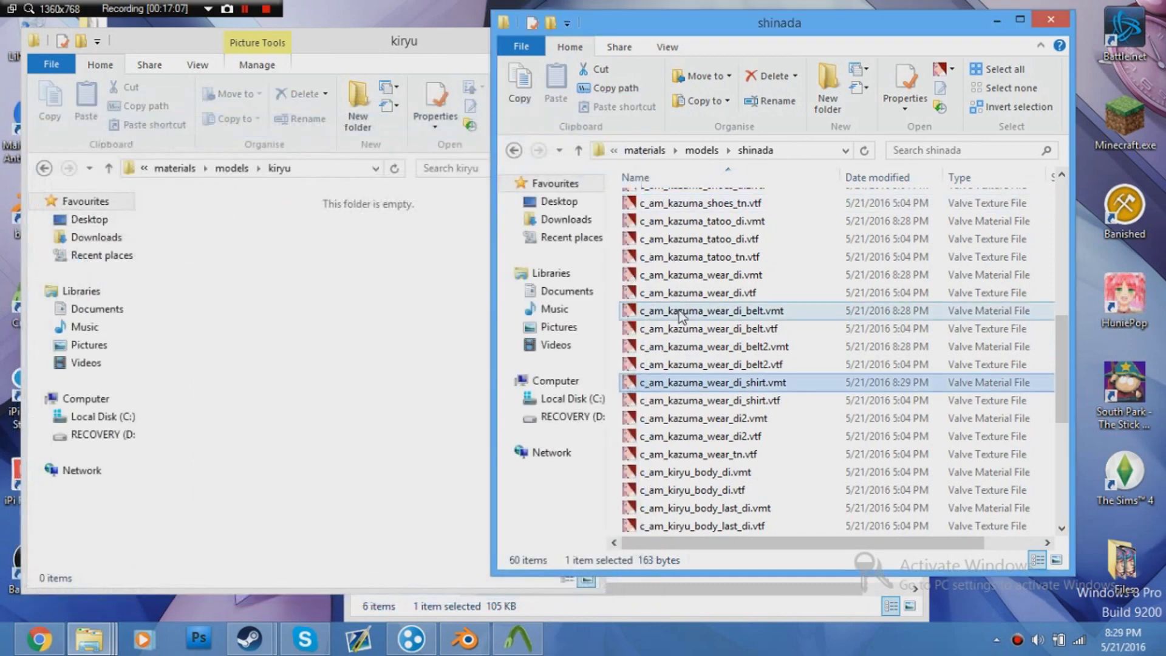
- Open c_am_kazuma_wear_di2.vmt, set the folder in its $basetexture and $bumpmap paths to shinada, then save and close it
{"action": "double_click", "coordinate": [704, 418]}
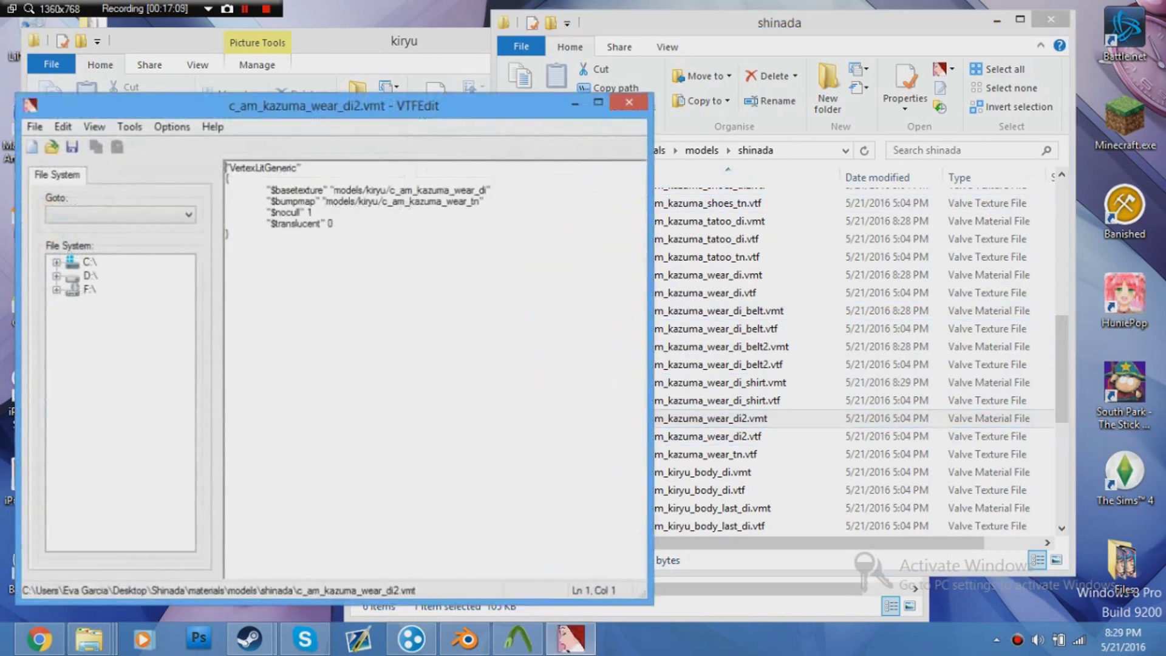
{"action": "left_click_drag", "start_coordinate": [386, 190], "coordinate": [334, 190]}
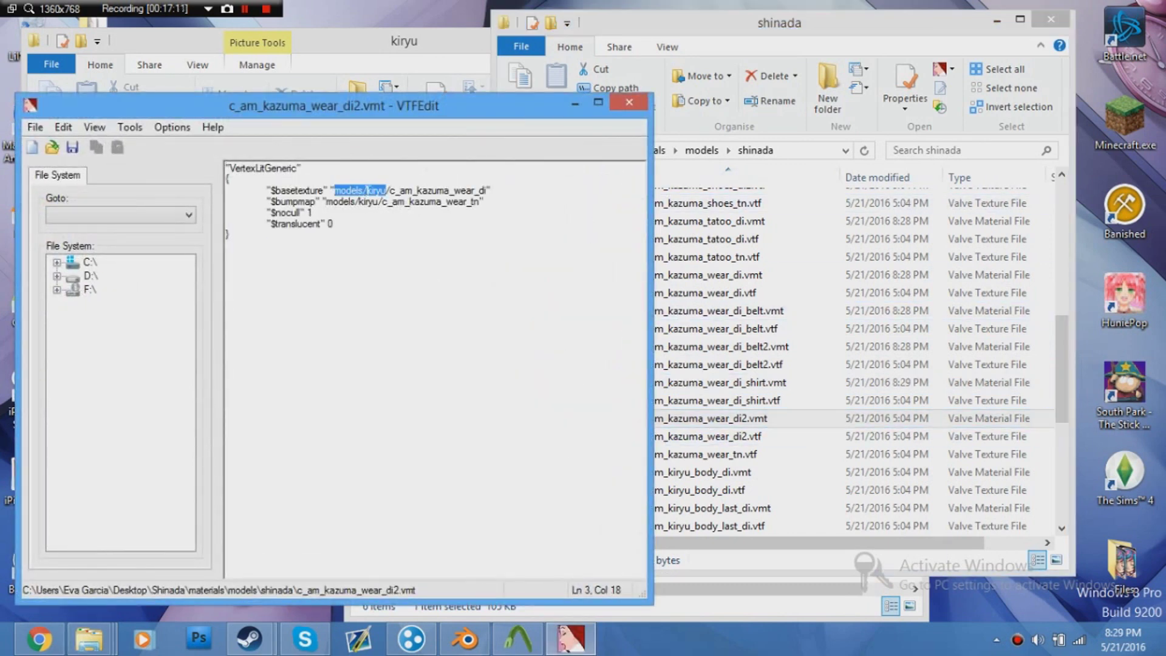
{"action": "left_click", "coordinate": [375, 190]}
{"action": "type", "text": "shinada"}
{"action": "double_click", "coordinate": [370, 201]}
{"action": "type", "text": "shinada"}
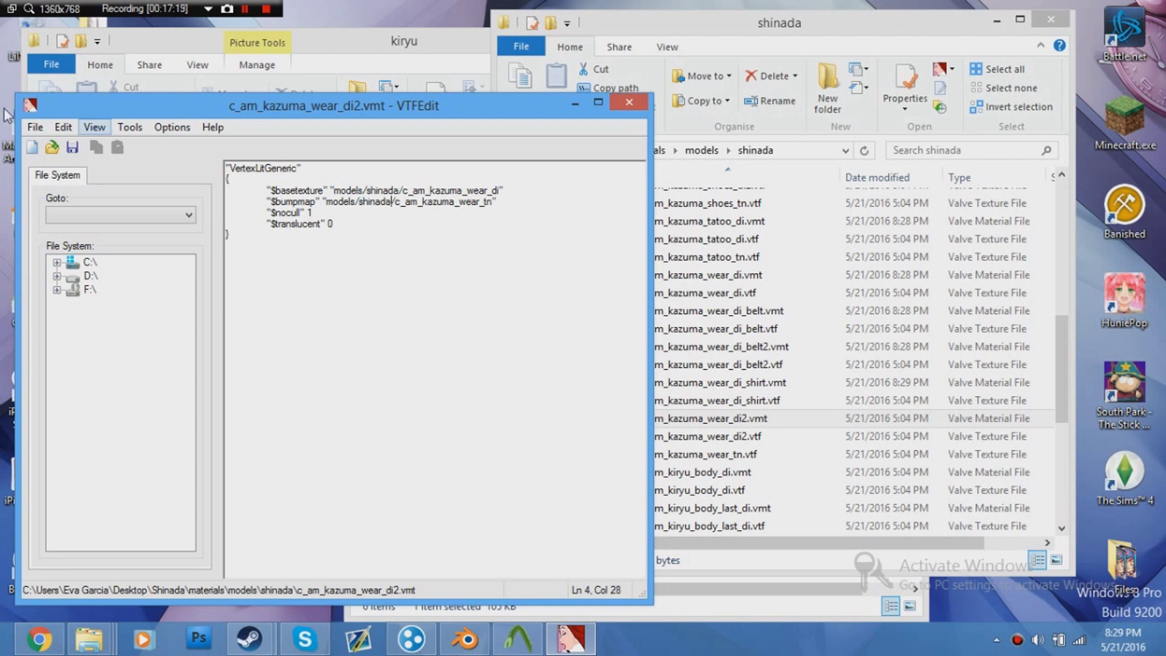
{"action": "left_click", "coordinate": [36, 127]}
{"action": "left_click", "coordinate": [57, 190]}
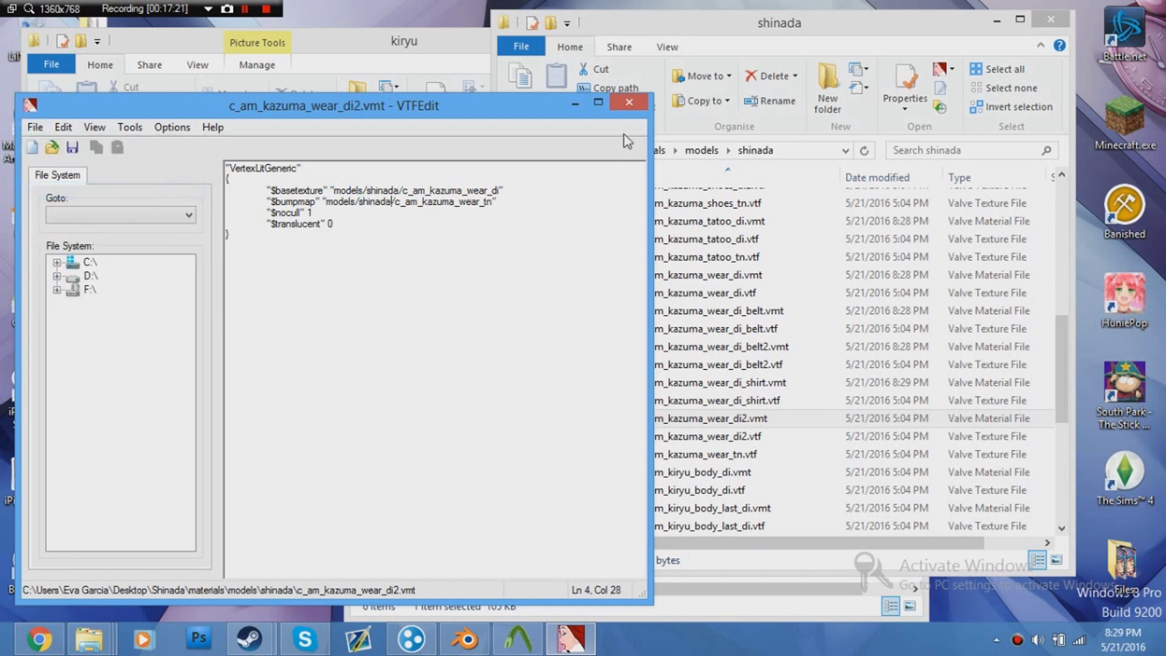
{"action": "left_click", "coordinate": [629, 112]}
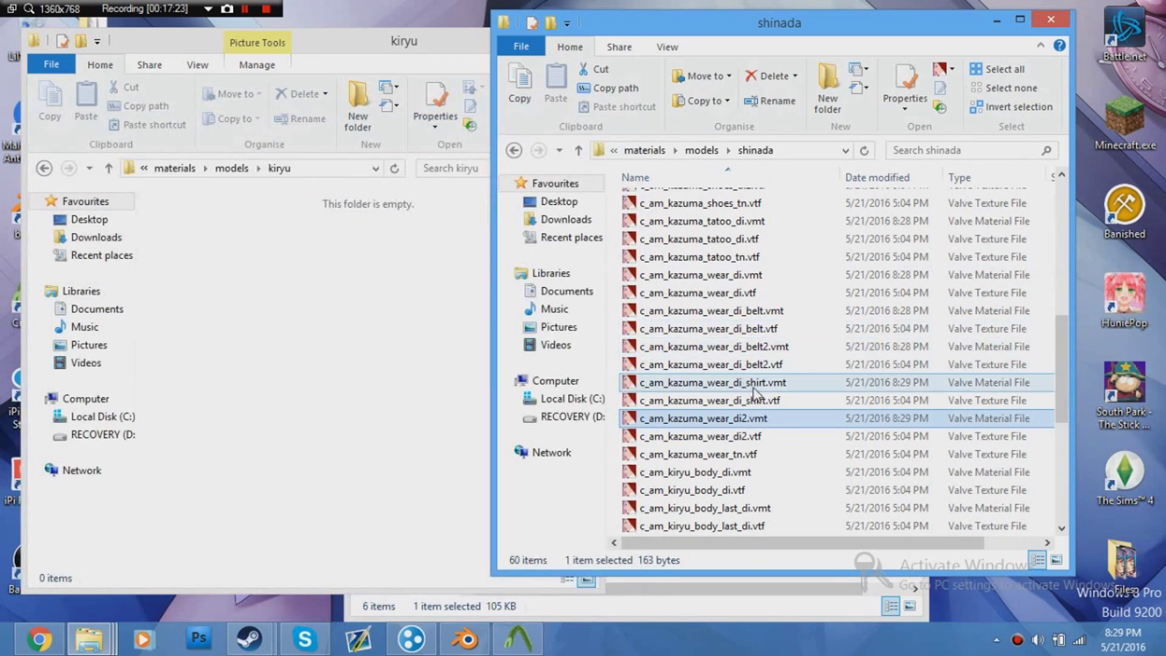
- Replace the kiryu folder with shinada in the $basetexture and $bumpmap paths of c_am_kiryu_body_di.vmt, then save and close the file
{"action": "scroll", "coordinate": [755, 395], "scroll_direction": "down", "scroll_amount": 1}
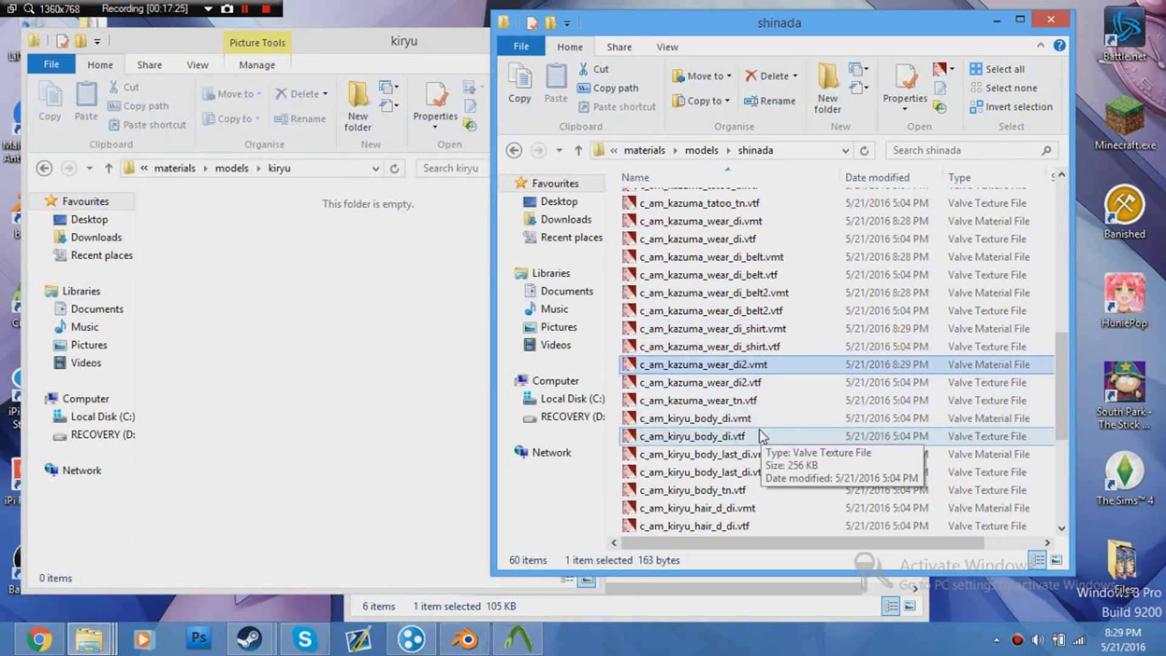
{"action": "double_click", "coordinate": [728, 418]}
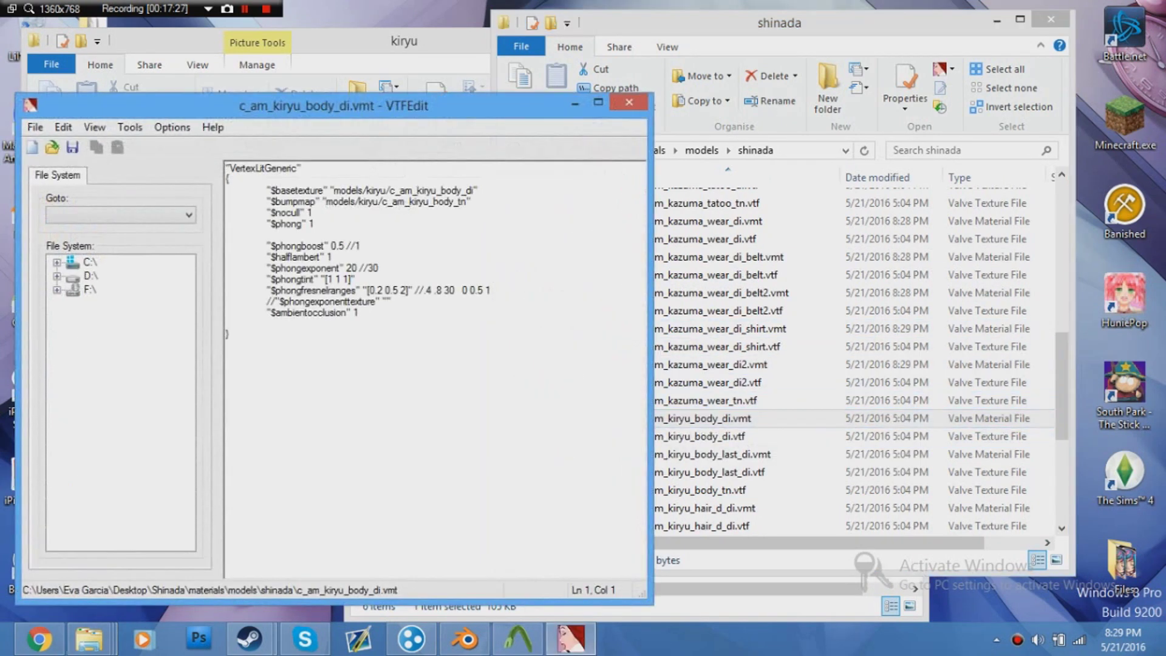
{"action": "type", "text": "shinada"}
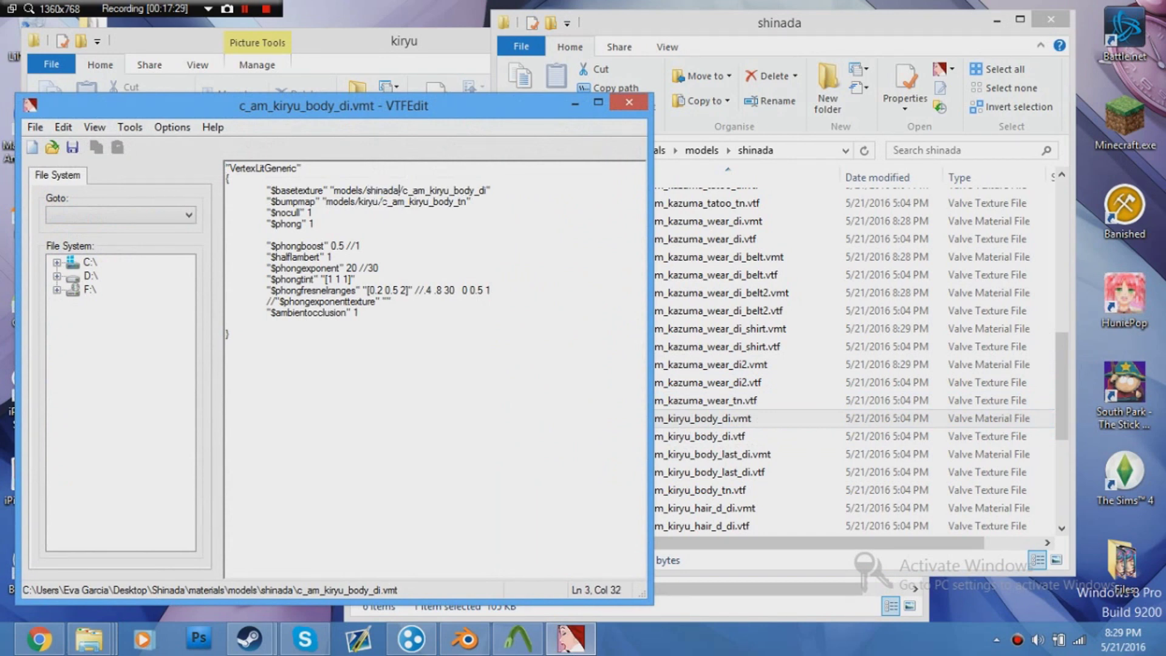
{"action": "double_click", "coordinate": [370, 201]}
{"action": "type", "text": "shinada"}
{"action": "left_click", "coordinate": [35, 127]}
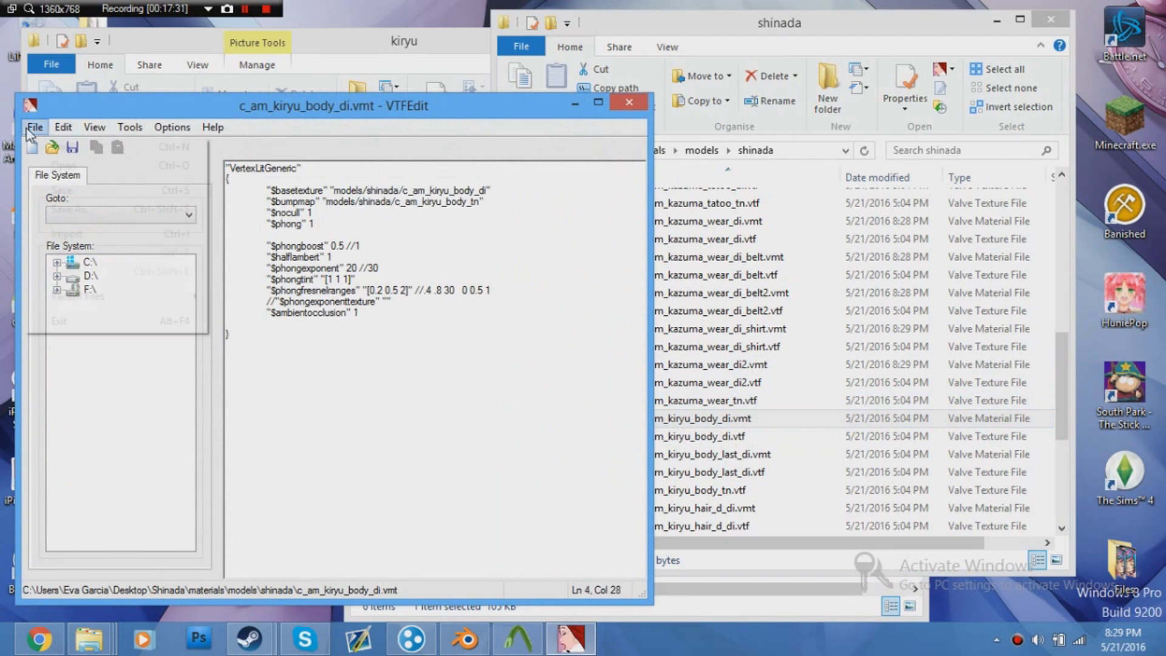
{"action": "left_click", "coordinate": [46, 184]}
{"action": "left_click", "coordinate": [622, 111]}
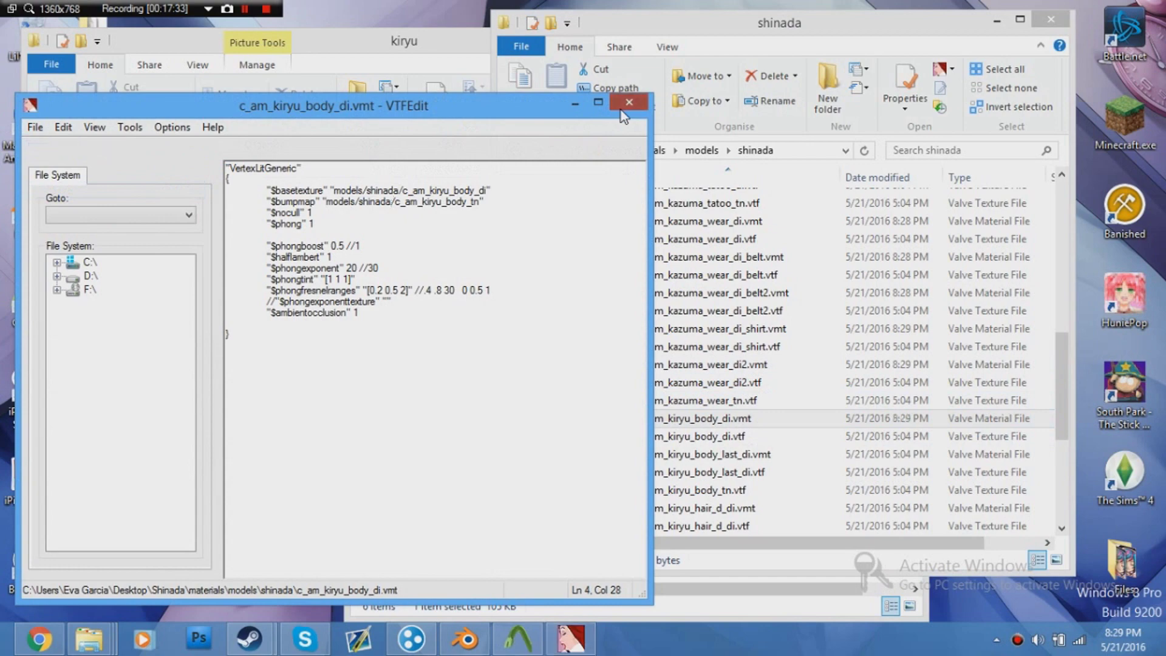
- Open c_am_kiryu_body_last_di.vmt, change the folder in its $basetexture and $bumpmap paths to shinada, then save and close it
{"action": "scroll", "coordinate": [723, 365], "scroll_direction": "down", "scroll_amount": 2}
{"action": "left_click", "coordinate": [723, 347]}
{"action": "key", "text": "Return"}
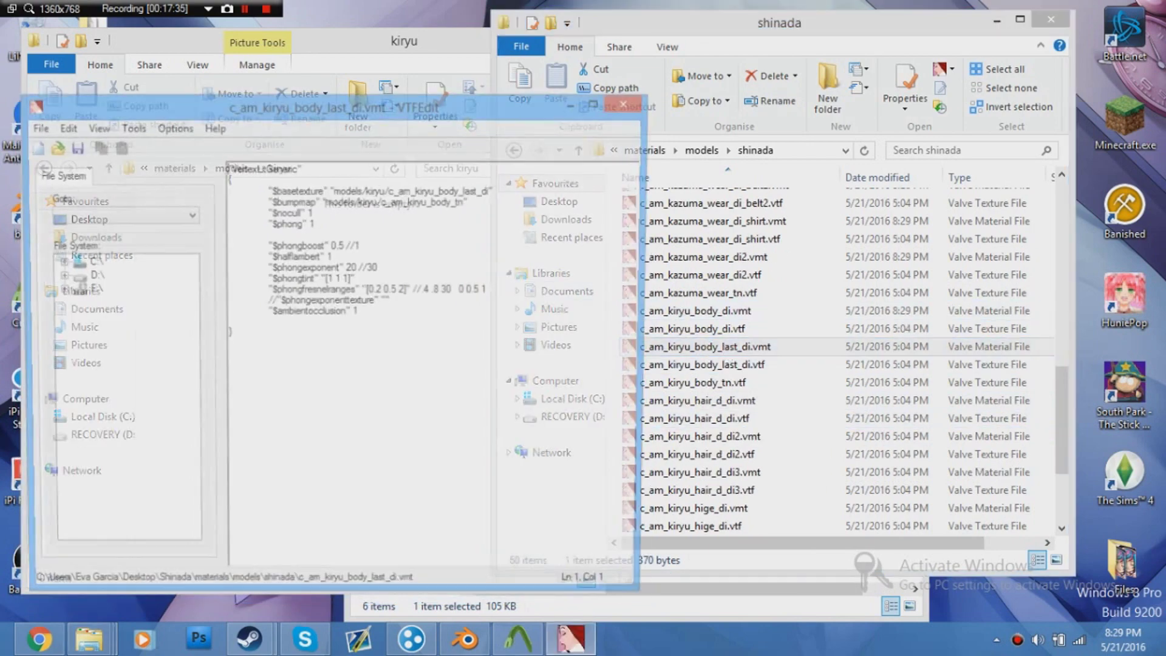
{"action": "double_click", "coordinate": [376, 191]}
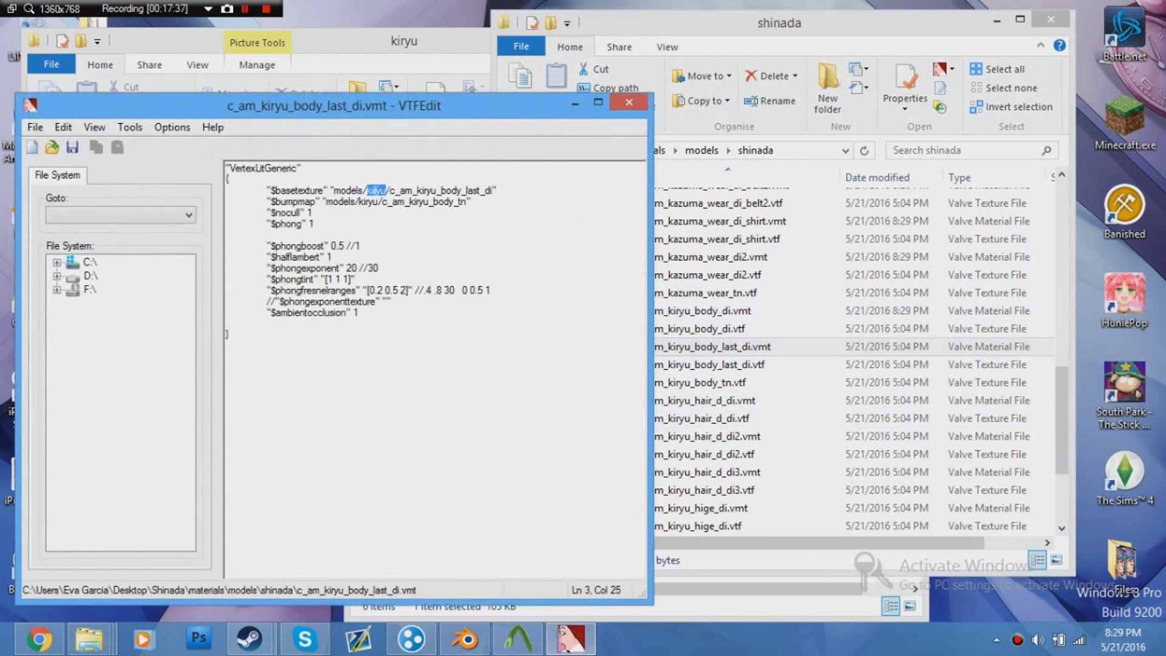
{"action": "type", "text": "shinada"}
{"action": "left_click", "coordinate": [379, 201]}
{"action": "type", "text": "shinada"}
{"action": "left_click", "coordinate": [34, 127]}
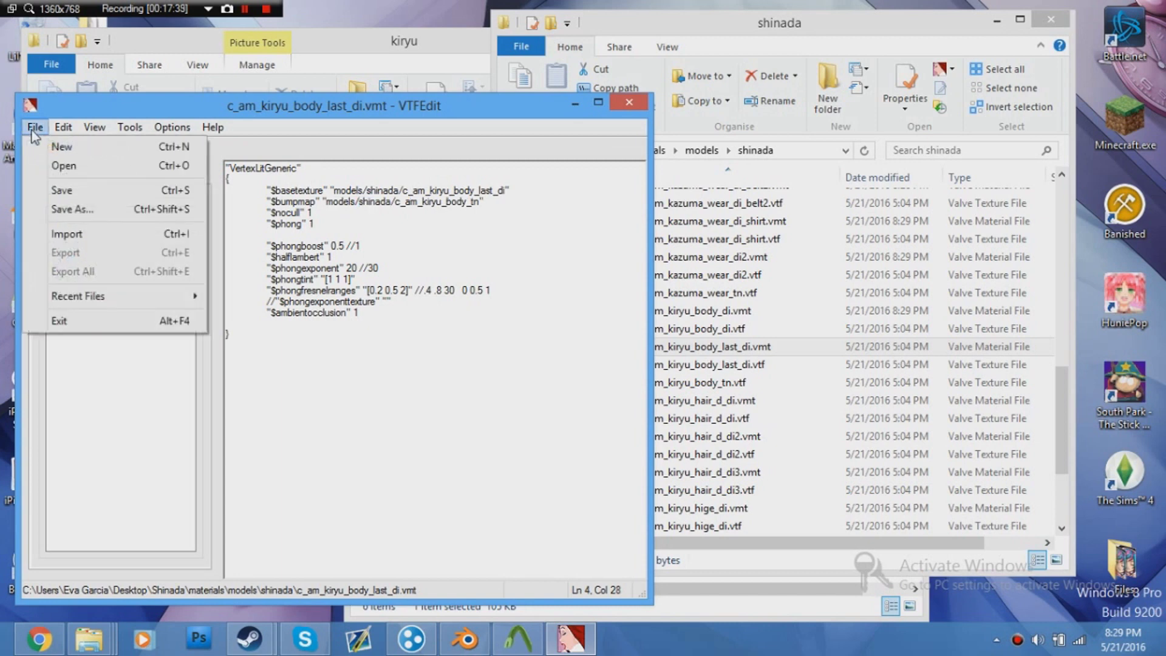
{"action": "left_click", "coordinate": [61, 190]}
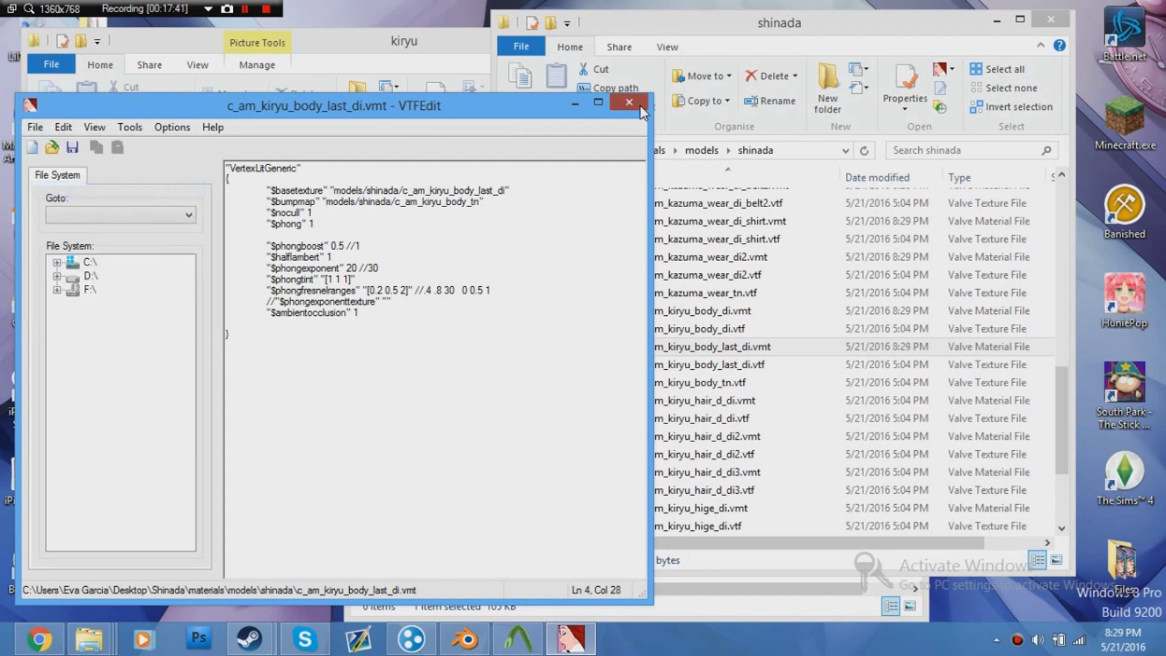
{"action": "left_click", "coordinate": [638, 104]}
- Set the folder to shinada in the $basetexture and $bumpmap paths of c_am_kiryu_hair_d_di.vmt, then save and close the file
{"action": "left_click", "coordinate": [739, 399]}
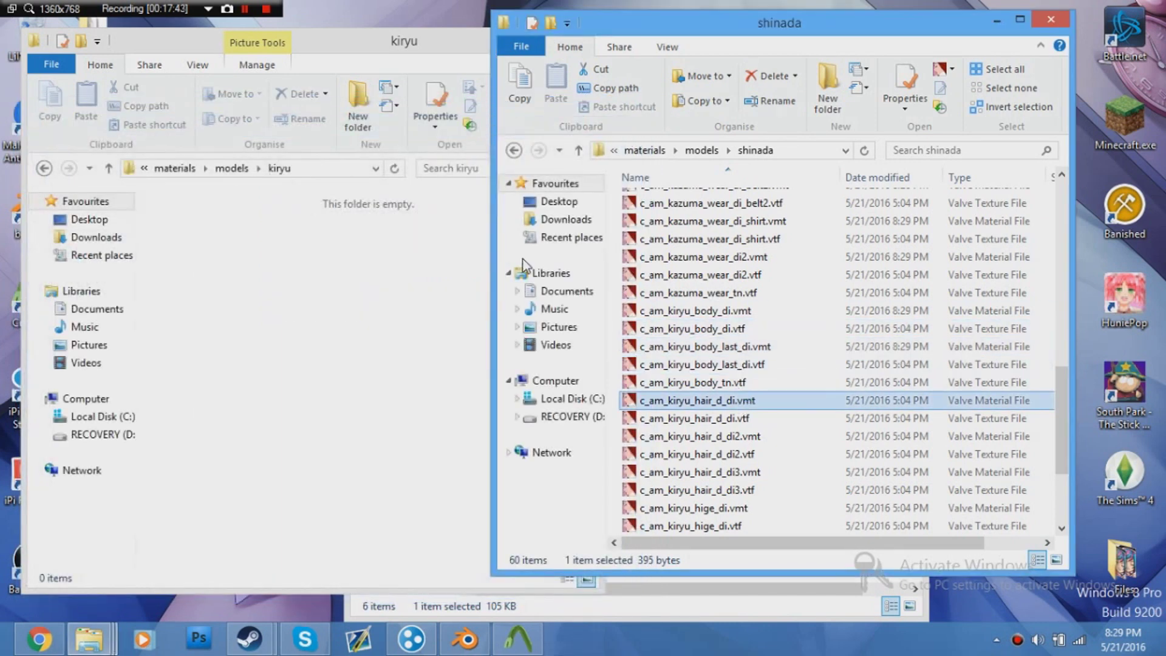
{"action": "double_click", "coordinate": [377, 190]}
{"action": "type", "text": "shinada"}
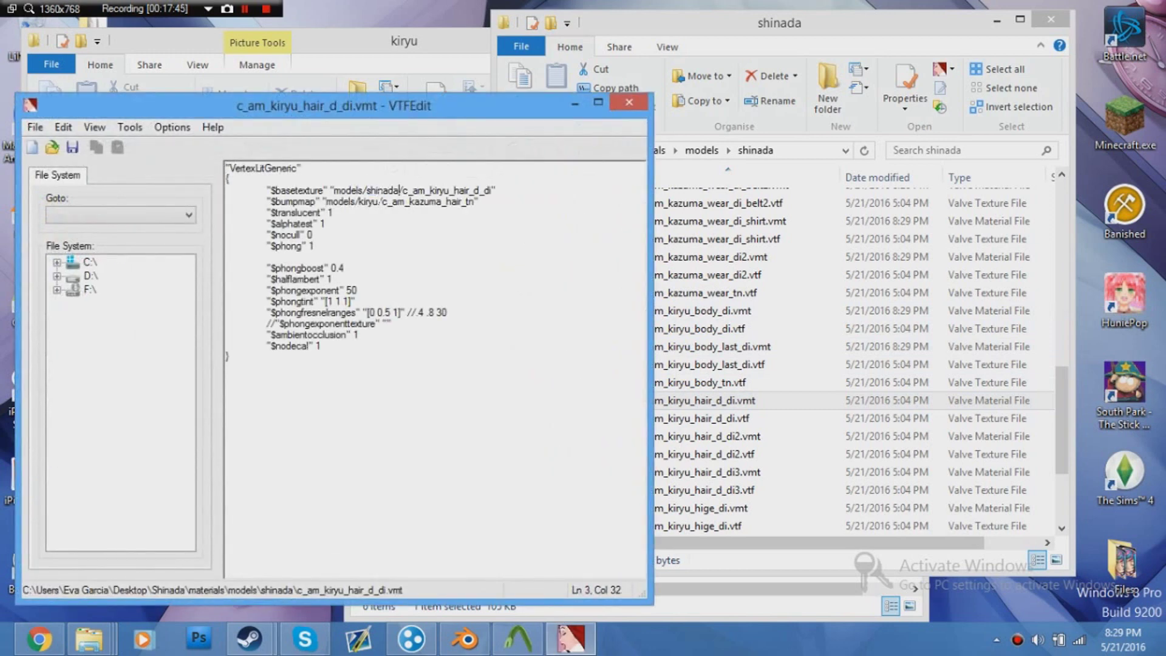
{"action": "double_click", "coordinate": [367, 201]}
{"action": "type", "text": "shinada"}
{"action": "left_click", "coordinate": [34, 127]}
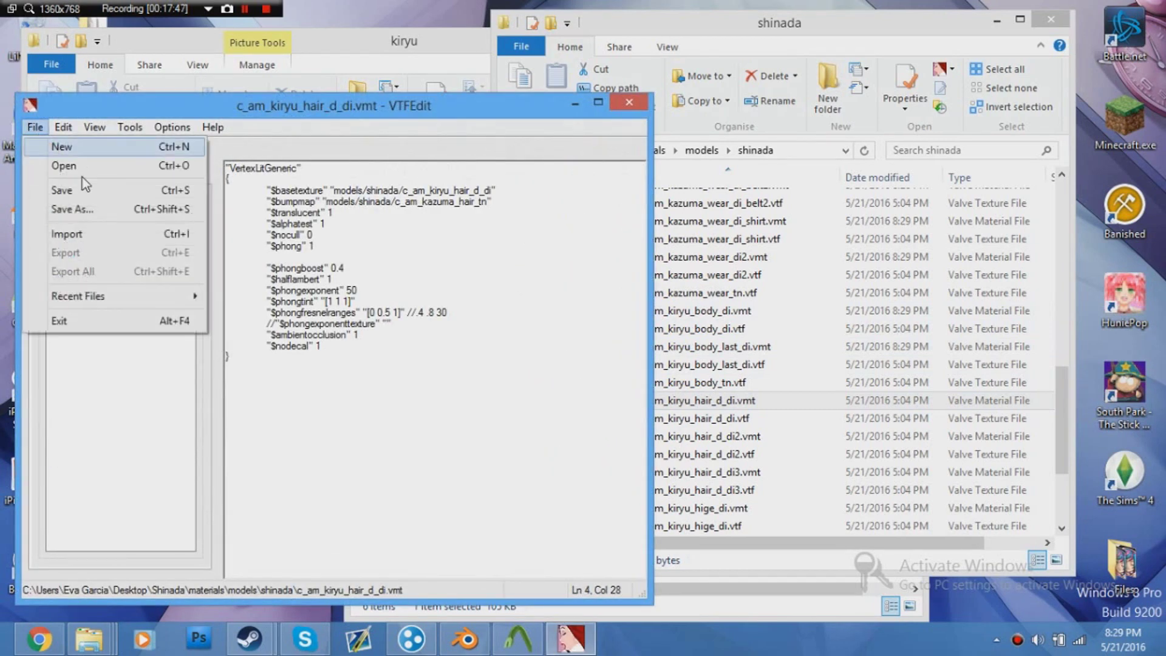
{"action": "left_click", "coordinate": [73, 186]}
{"action": "left_click", "coordinate": [629, 102]}
- Open c_am_kiryu_hair_d_di2.vmt, replace the kiryu folder with shinada in its $basetexture and $bumpmap paths, then save and close it
{"action": "scroll", "coordinate": [728, 303], "scroll_direction": "down", "scroll_amount": 1}
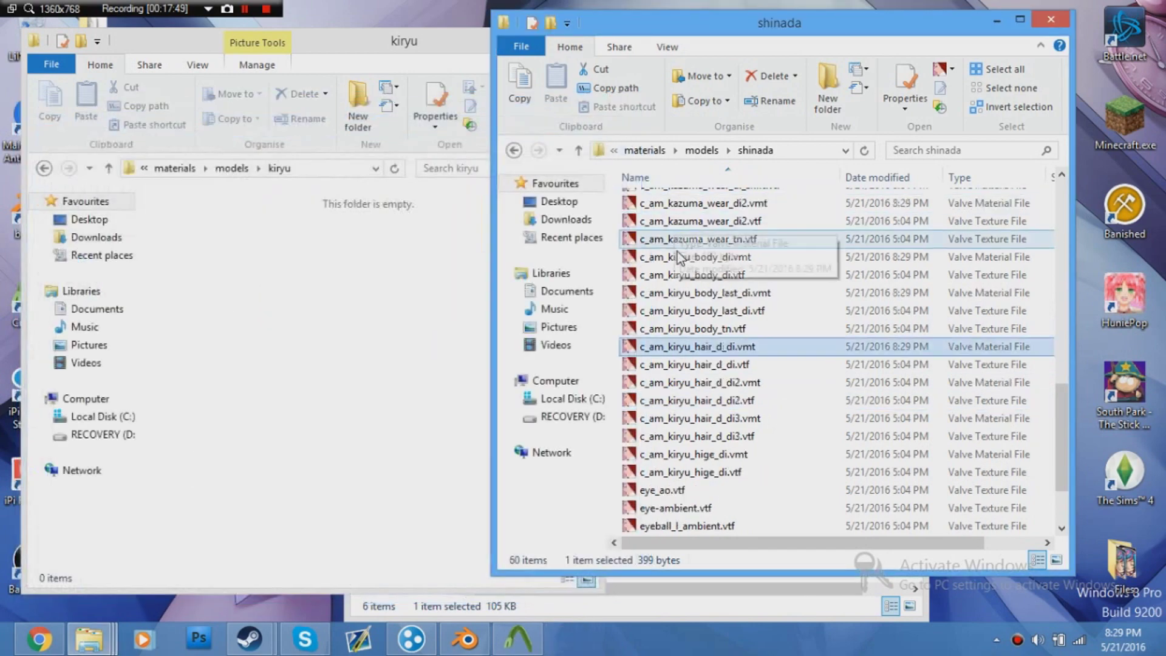
{"action": "left_click", "coordinate": [698, 382]}
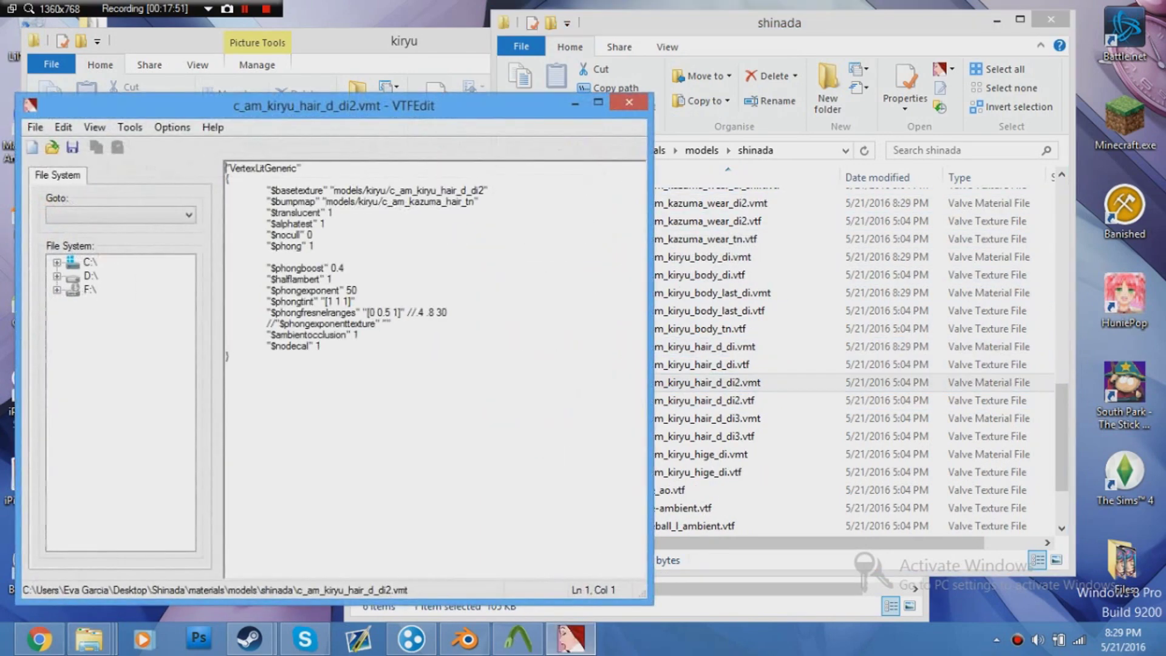
{"action": "type", "text": "shinada"}
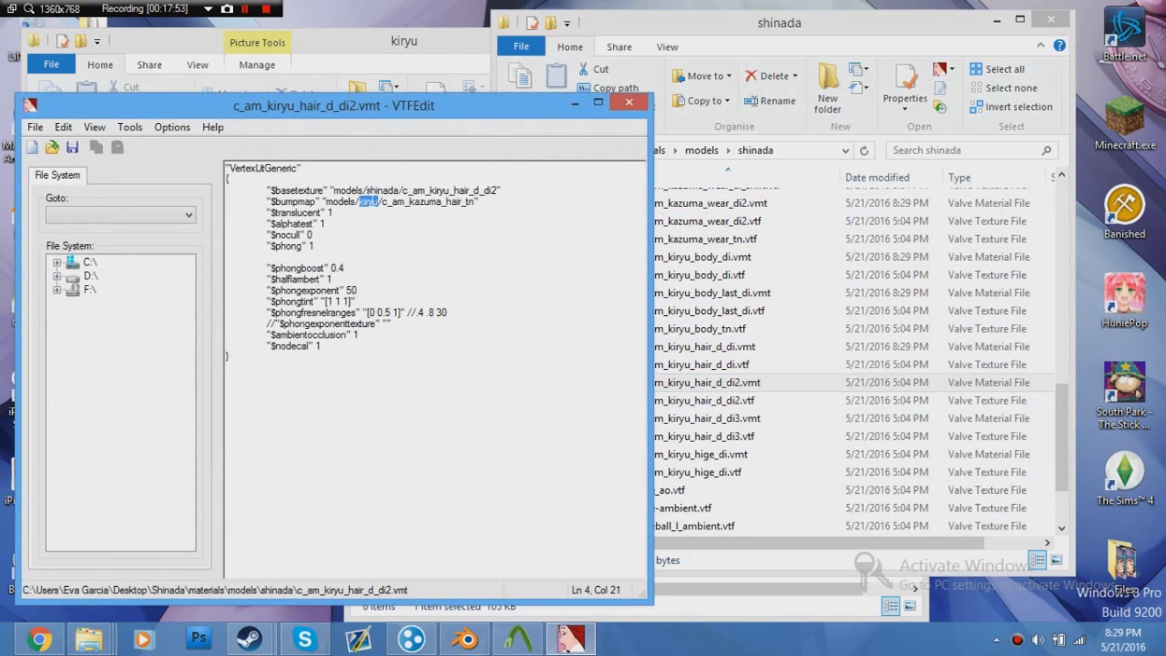
{"action": "type", "text": "shinada"}
{"action": "left_click", "coordinate": [31, 127]}
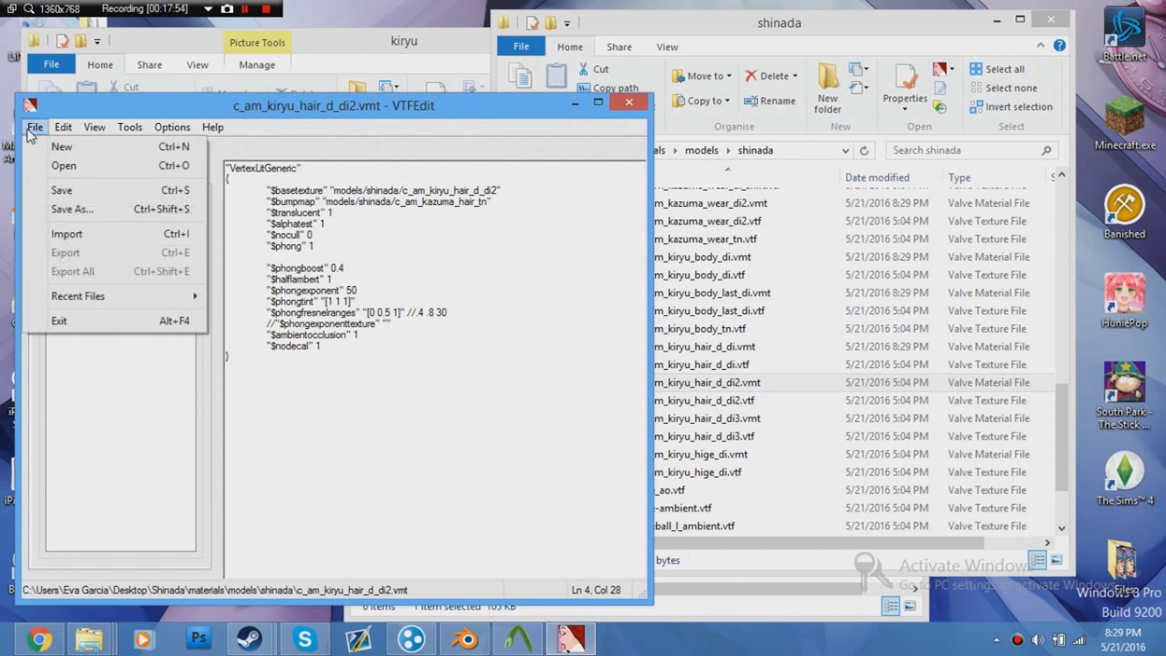
{"action": "left_click", "coordinate": [57, 187]}
{"action": "left_click", "coordinate": [617, 109]}
- Change the folder to shinada in the $basetexture and $bumpmap paths of c_am_kiryu_hair_d_di3.vmt, then save and close the file
{"action": "scroll", "coordinate": [763, 376], "scroll_direction": "down", "scroll_amount": 1}
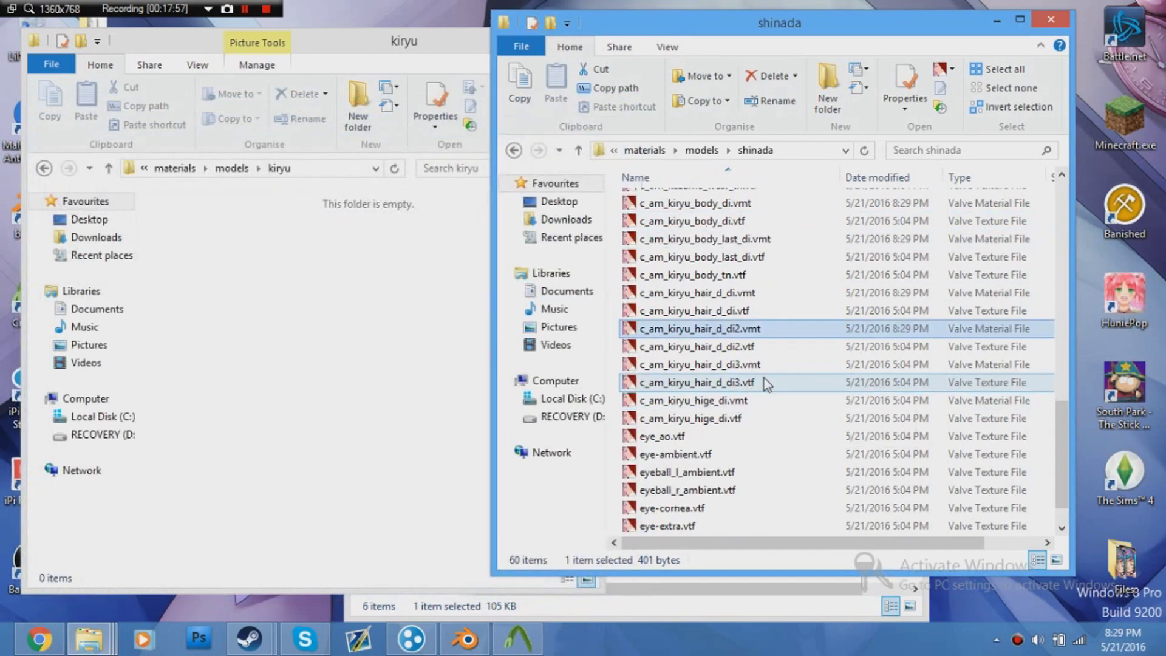
{"action": "left_click", "coordinate": [768, 366]}
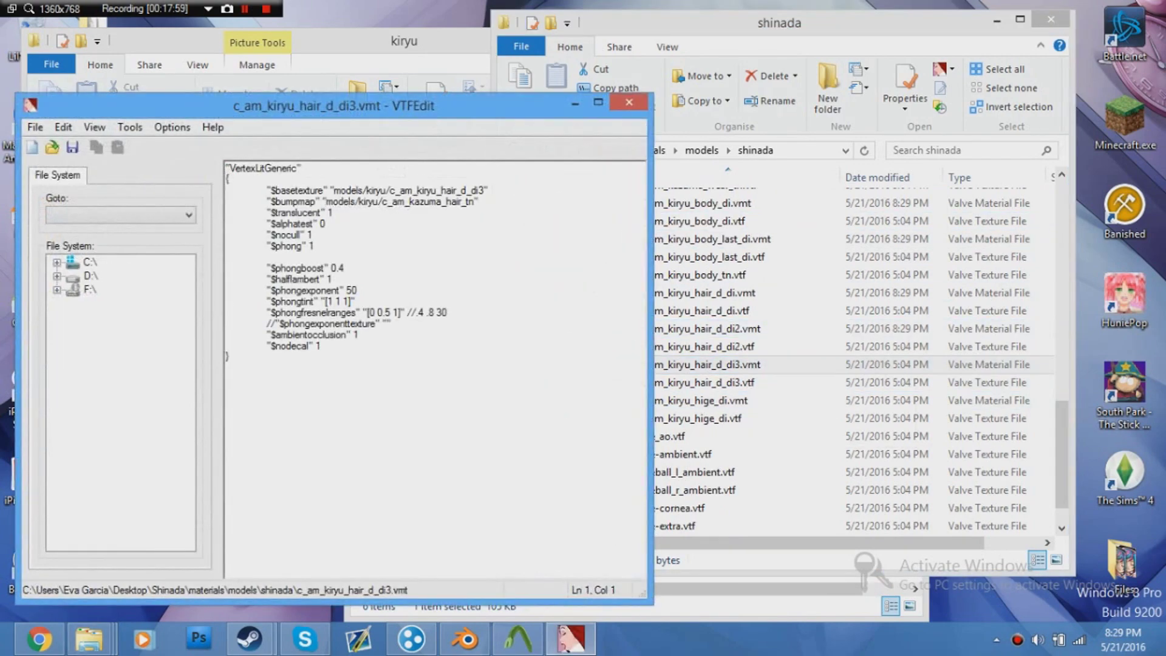
{"action": "type", "text": "shinada"}
{"action": "double_click", "coordinate": [368, 201]}
{"action": "type", "text": "shinada"}
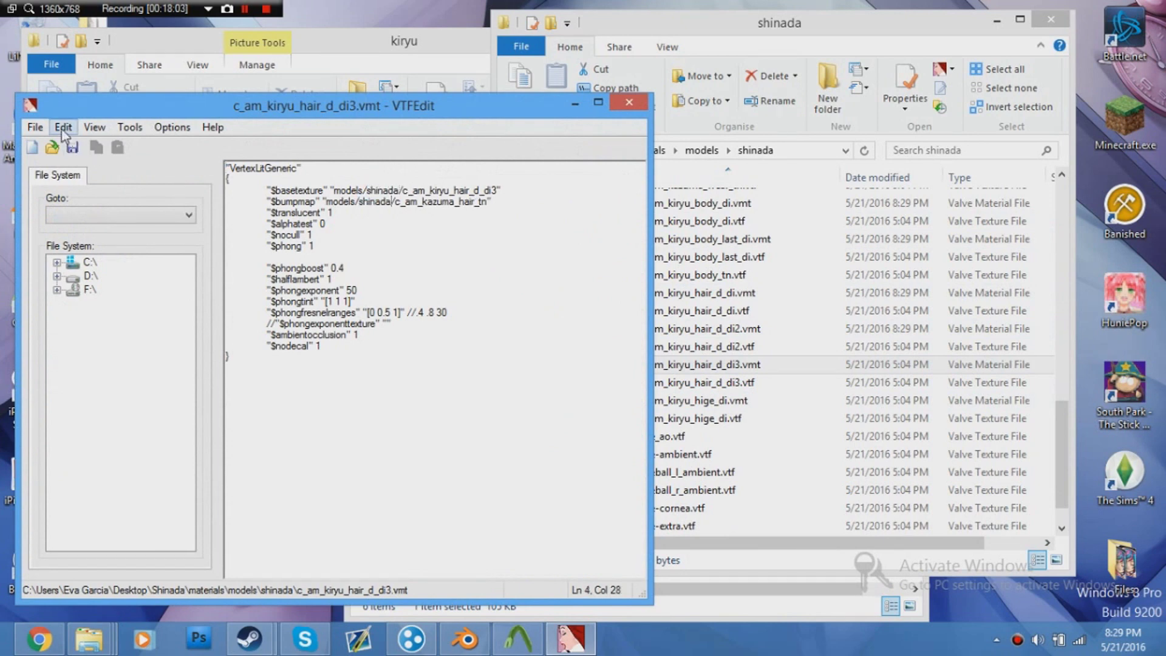
{"action": "left_click", "coordinate": [35, 127]}
{"action": "left_click", "coordinate": [50, 192]}
{"action": "left_click", "coordinate": [629, 104]}
- Open c_am_kiryu_hige_di.vmt, change the folder in its $basetexture path to shinada, then save and close it
{"action": "left_click", "coordinate": [722, 401]}
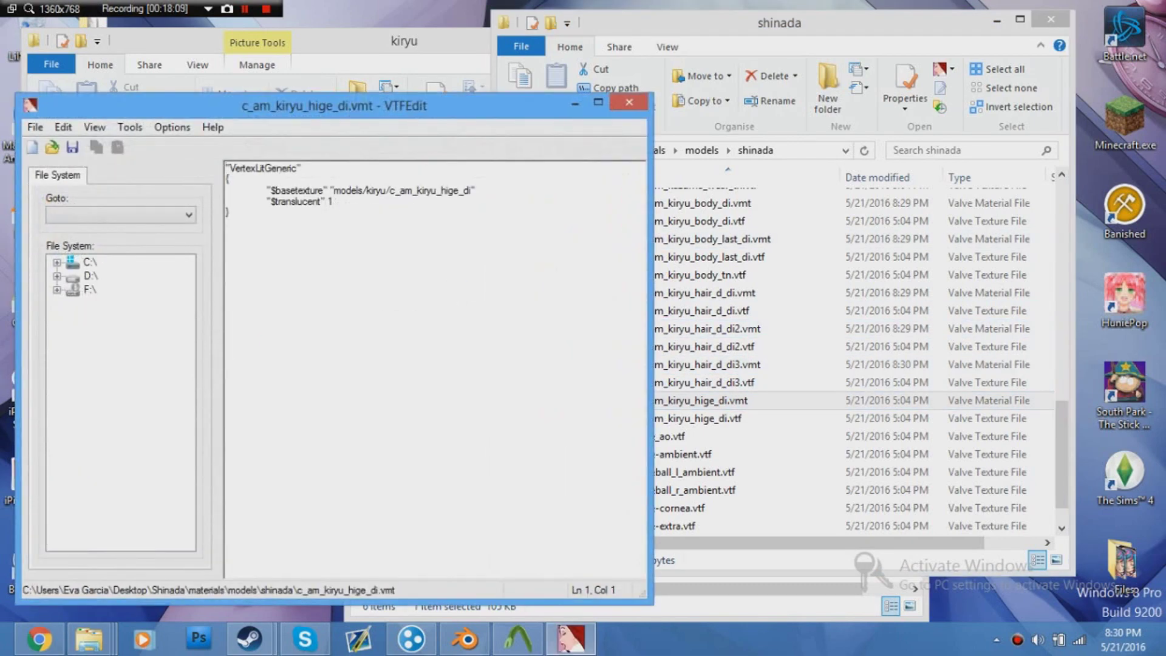
{"action": "type", "text": "shinada"}
{"action": "left_click", "coordinate": [35, 127]}
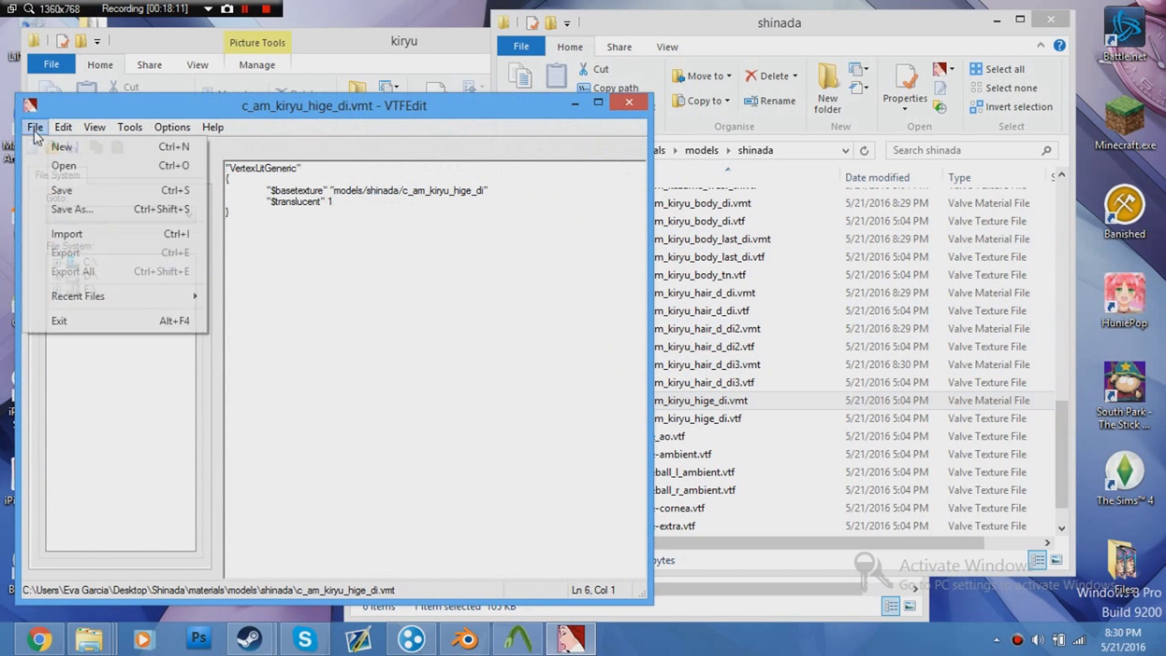
{"action": "left_click", "coordinate": [61, 189]}
{"action": "left_click", "coordinate": [629, 102]}
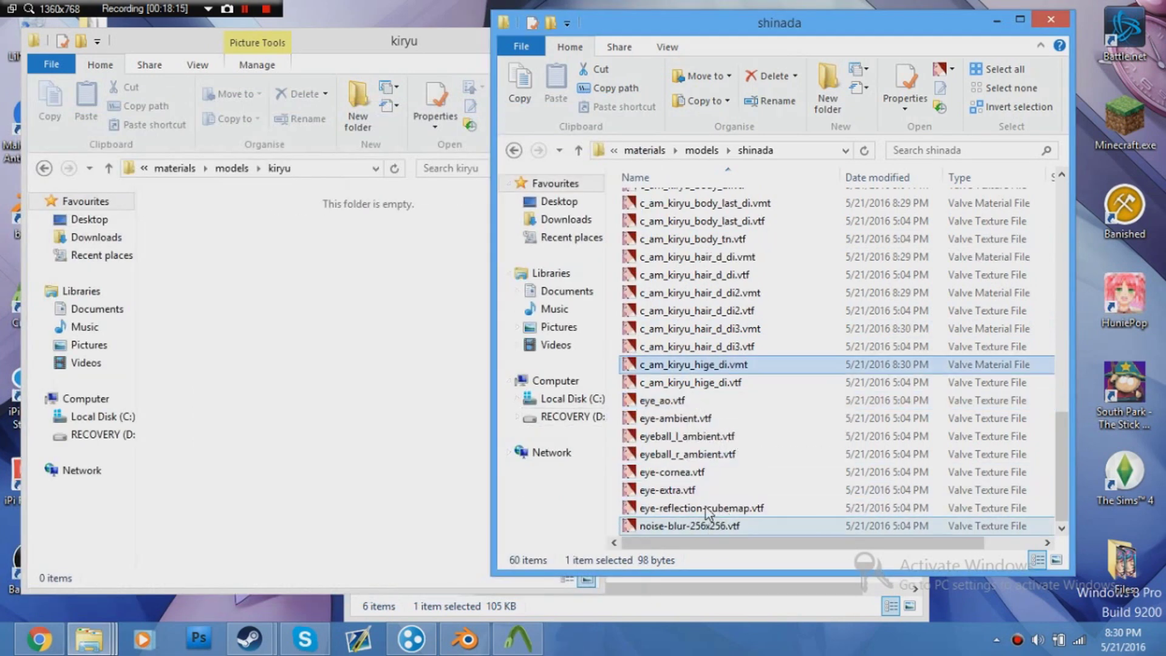
- Open the c_am_kiryu_hige_di.vtf and c_am_kiryu_body_di.vtf textures one after the other to examine their images, closing each
{"action": "left_click", "coordinate": [736, 382]}
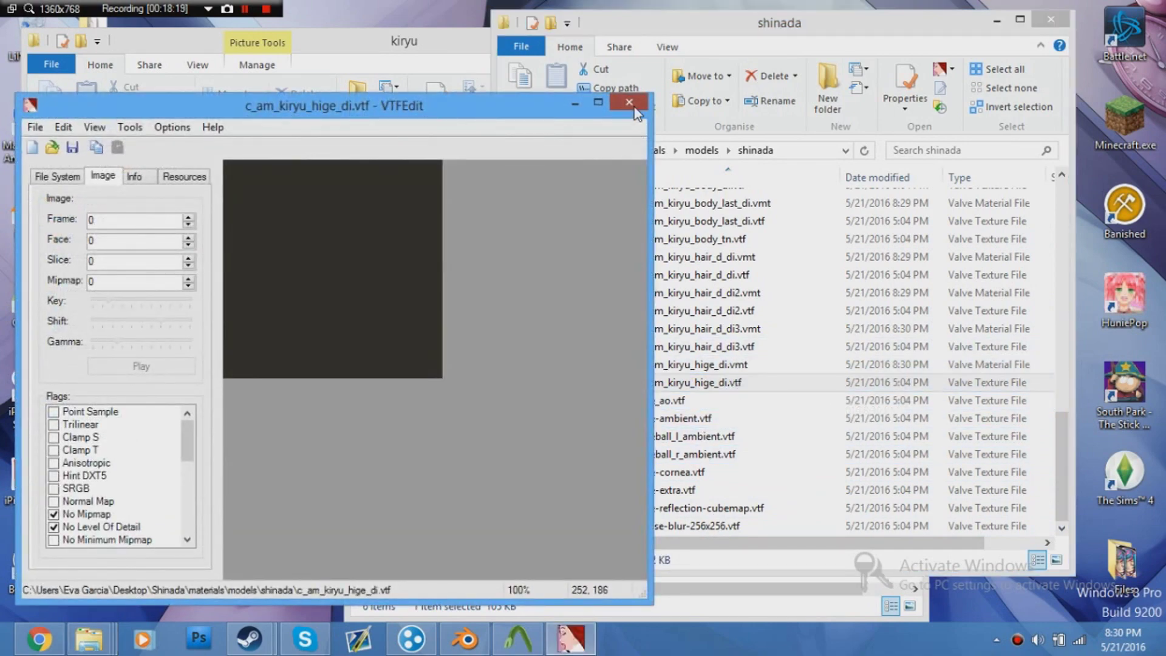
{"action": "left_click", "coordinate": [633, 108]}
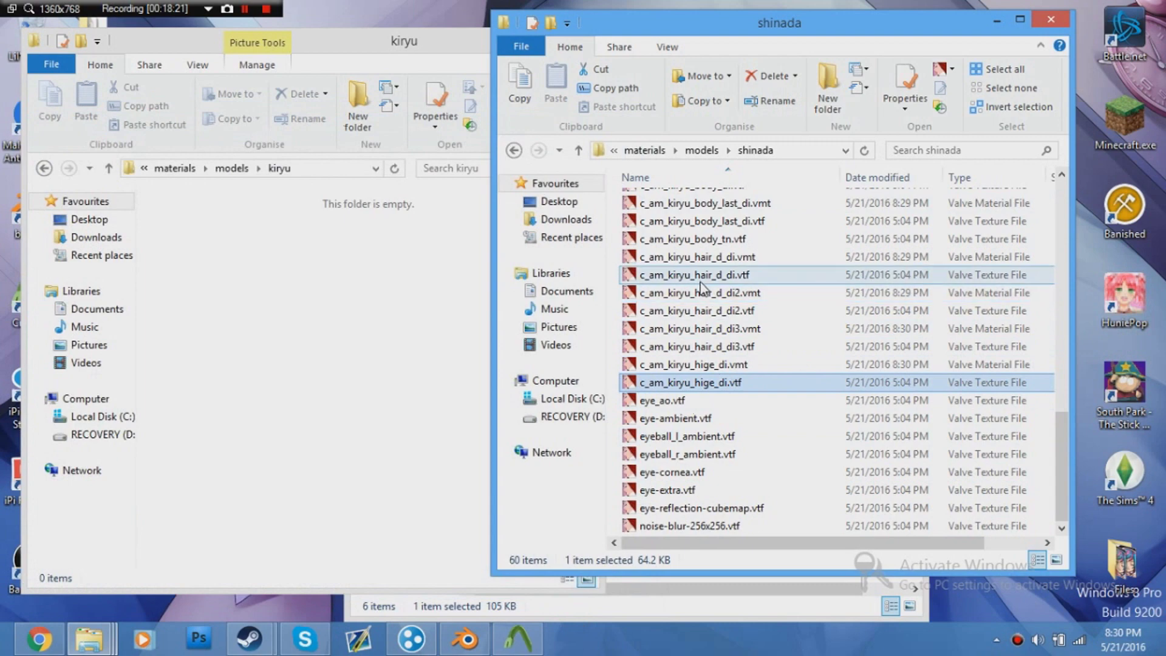
{"action": "scroll", "coordinate": [701, 288], "scroll_direction": "up", "scroll_amount": 2}
{"action": "double_click", "coordinate": [738, 287]}
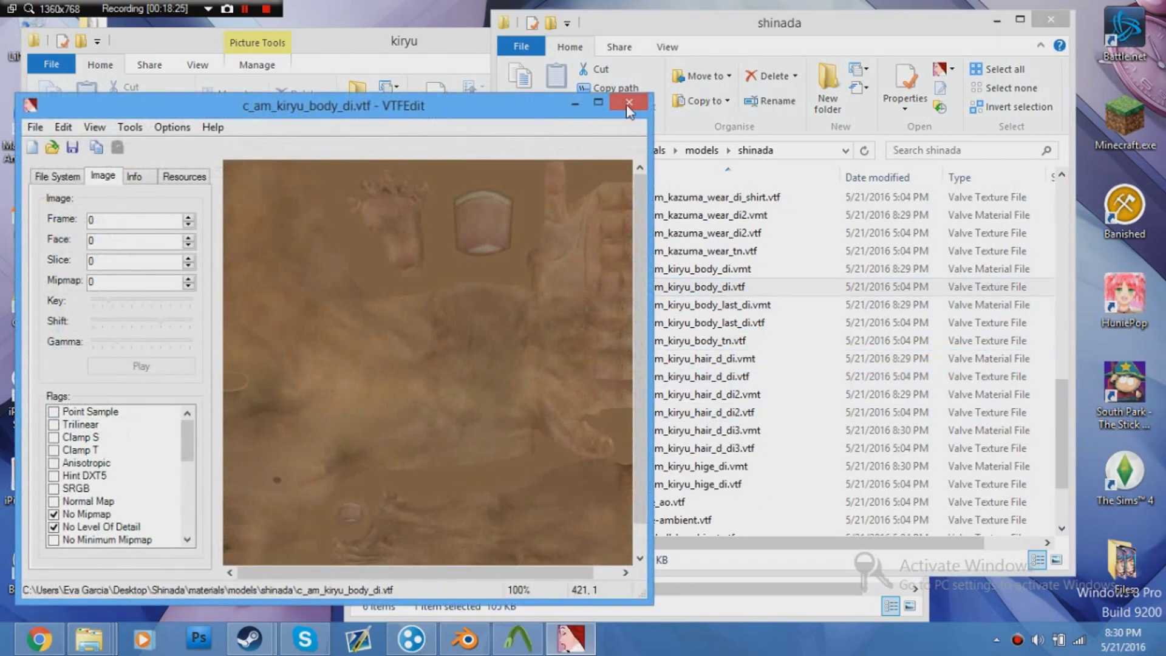
{"action": "left_click", "coordinate": [628, 104]}
- Examine the clothing textures c_am_kazuma_wear_di2.vtf and c_am_kazuma_wear_di_shirt.vtf, closing each after viewing
{"action": "scroll", "coordinate": [690, 346], "scroll_direction": "up", "scroll_amount": 1}
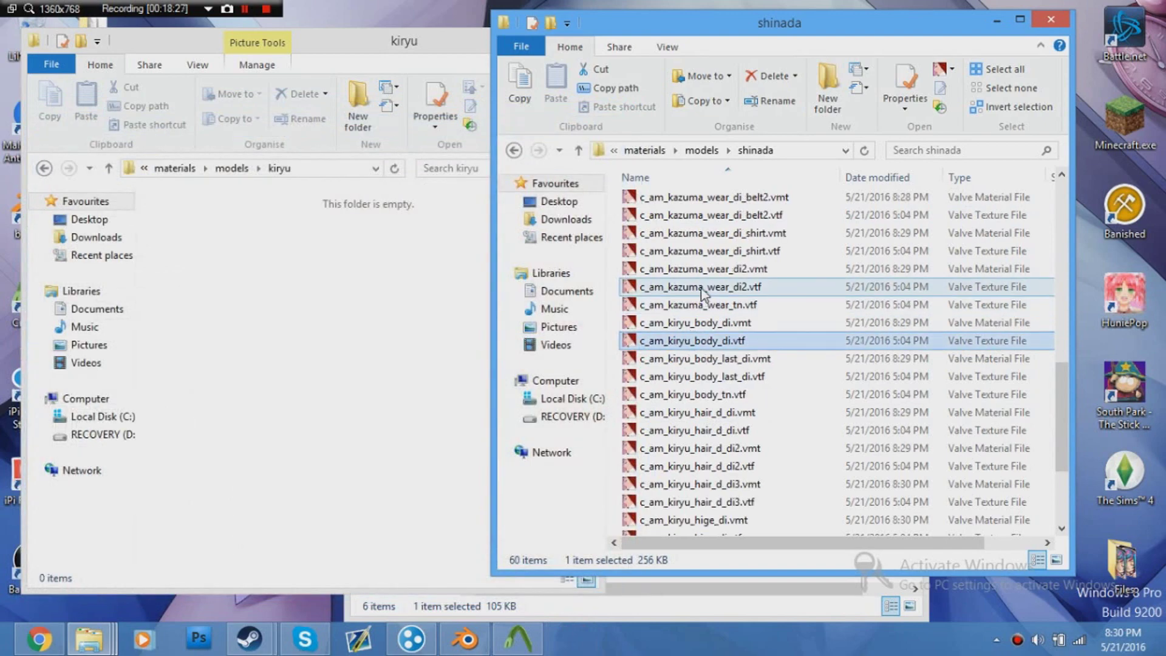
{"action": "double_click", "coordinate": [703, 291]}
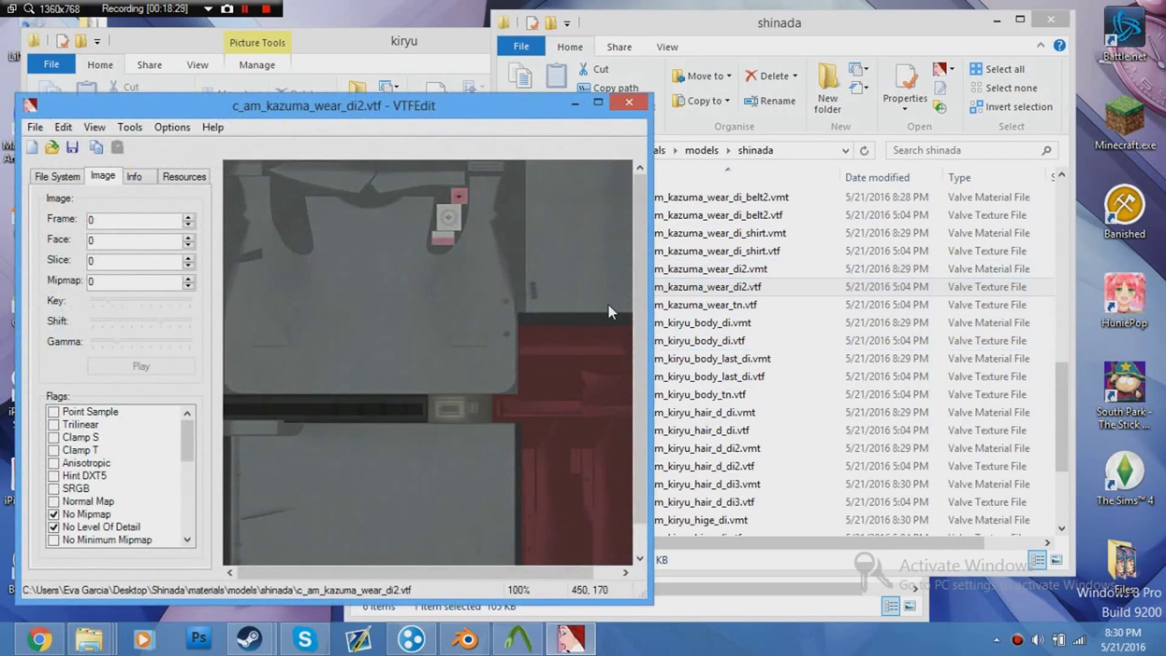
{"action": "left_click_drag", "start_coordinate": [500, 575], "coordinate": [349, 541]}
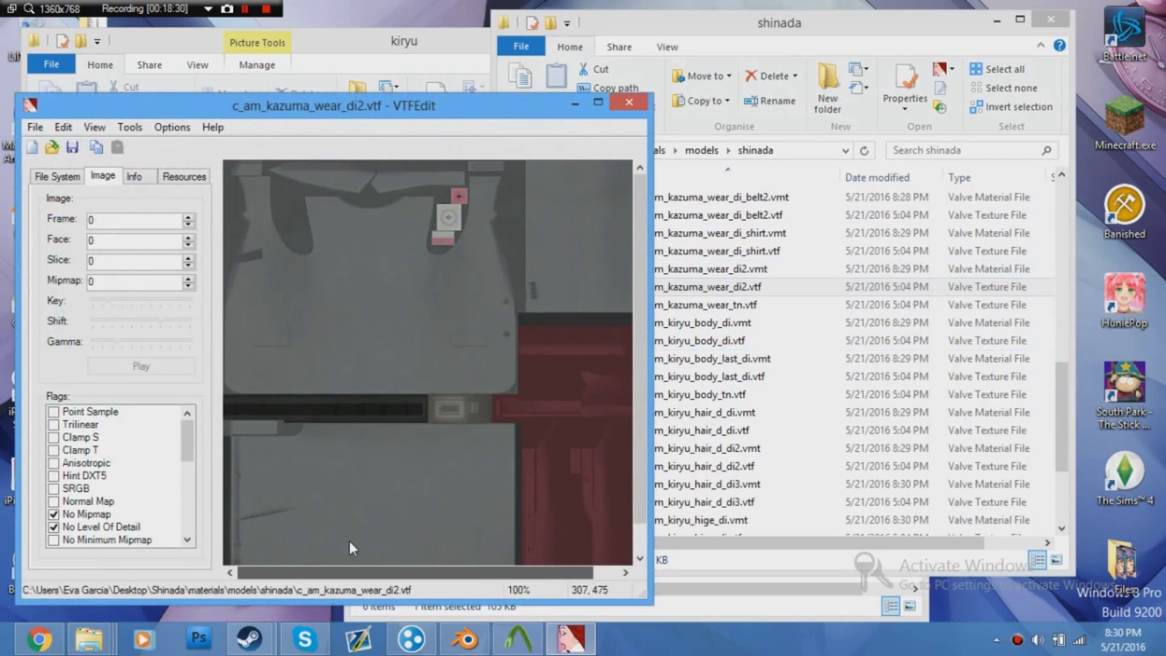
{"action": "left_click", "coordinate": [640, 103]}
{"action": "left_click", "coordinate": [691, 249]}
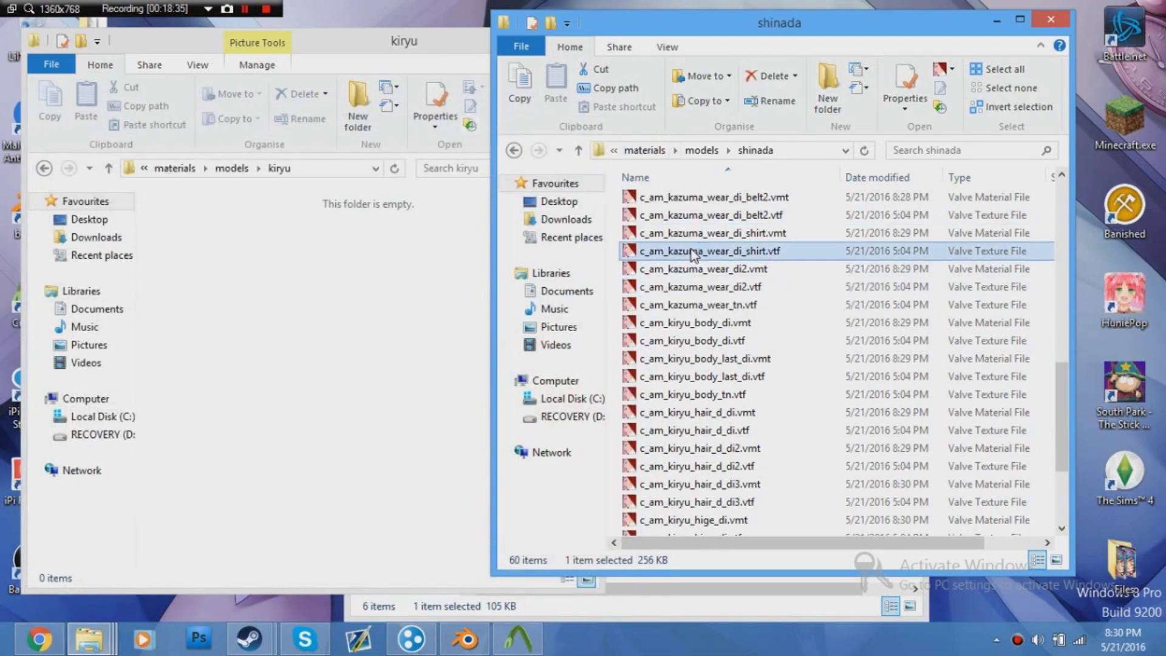
{"action": "double_click", "coordinate": [691, 249]}
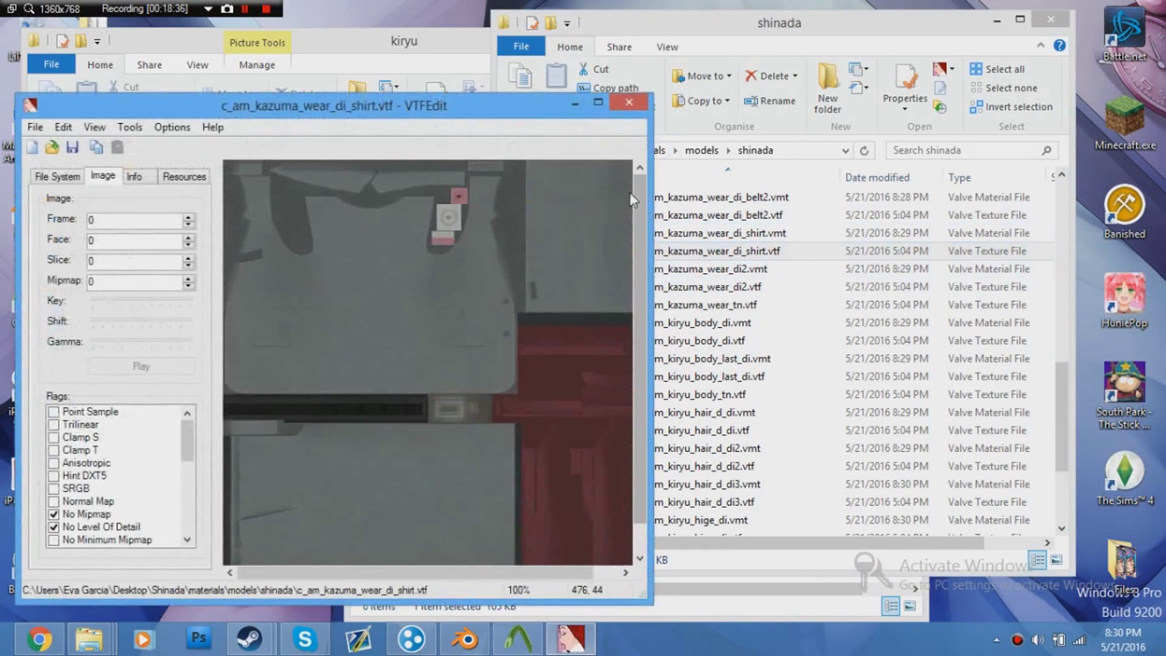
{"action": "left_click", "coordinate": [640, 104]}
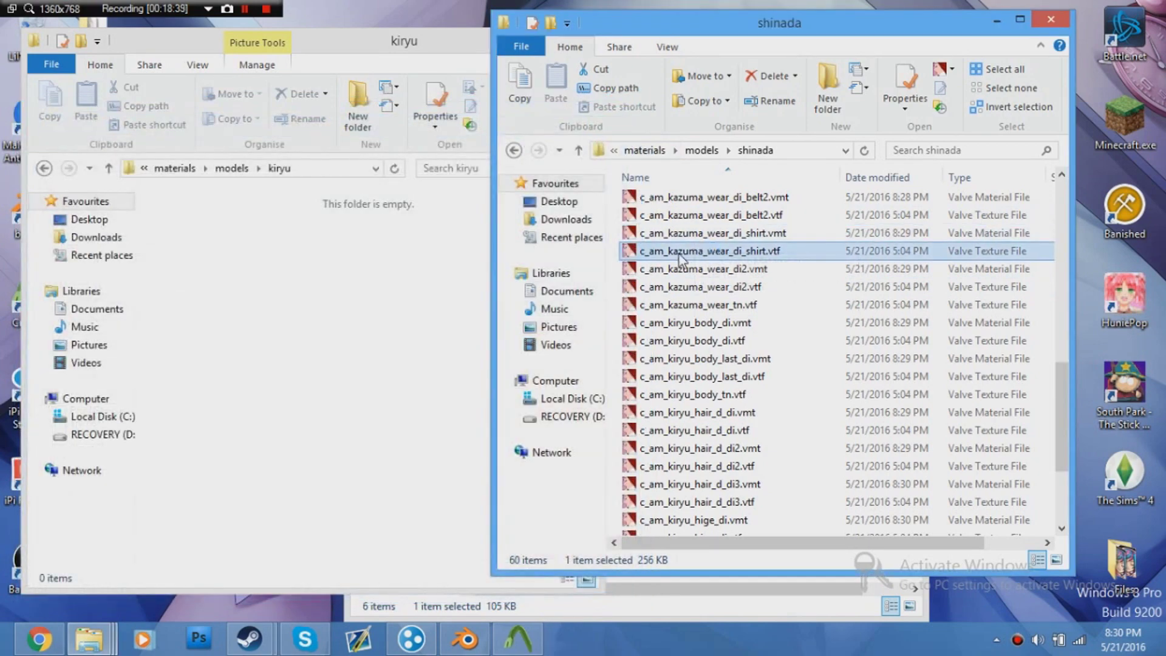
- Reopen c_am_kazuma_wear_di_shirt.vtf, put the kiryu folder window away, and rearrange the texture viewer and shinada folder windows
{"action": "double_click", "coordinate": [679, 251]}
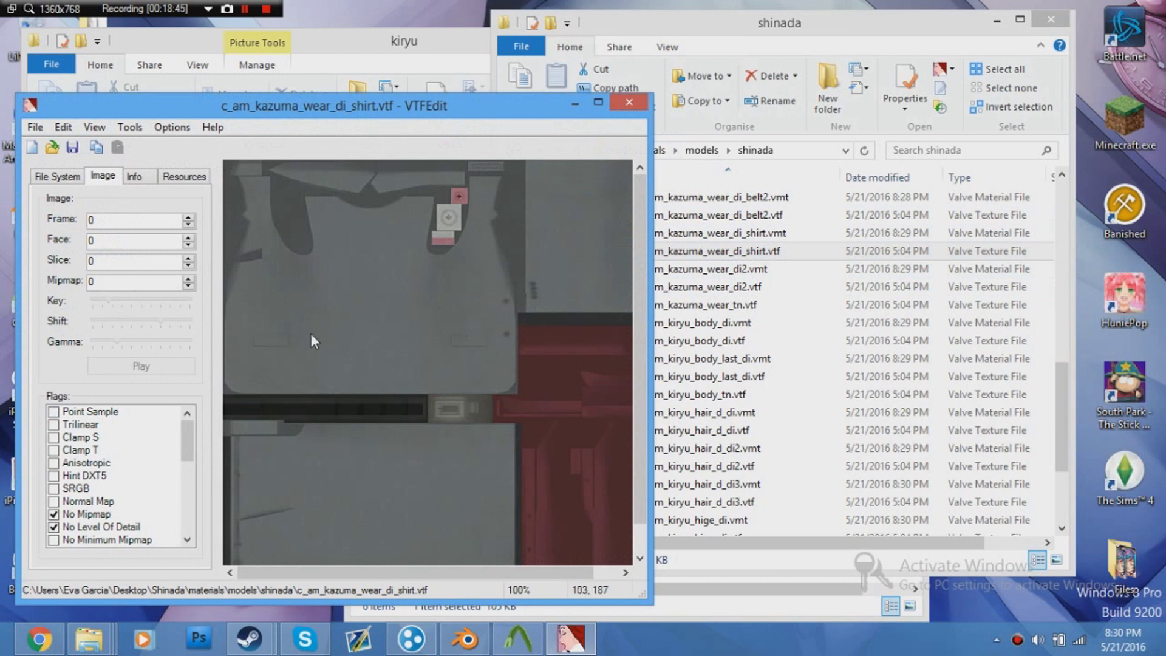
{"action": "left_click", "coordinate": [447, 46]}
{"action": "left_click", "coordinate": [526, 40]}
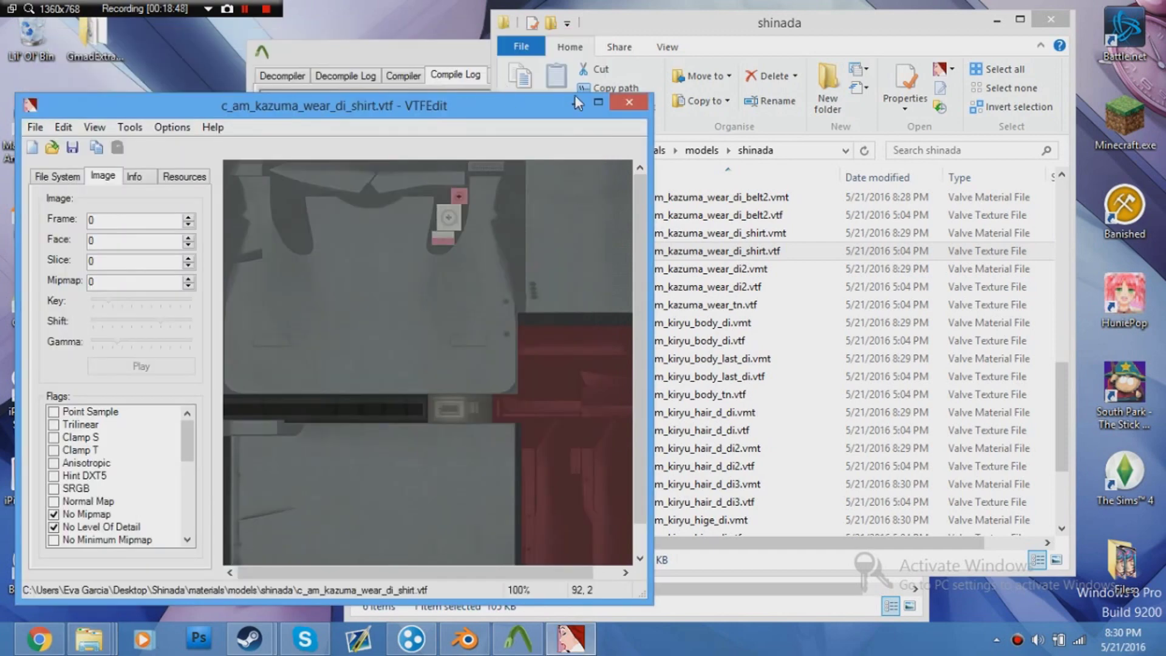
{"action": "left_click_drag", "start_coordinate": [526, 108], "coordinate": [955, 146]}
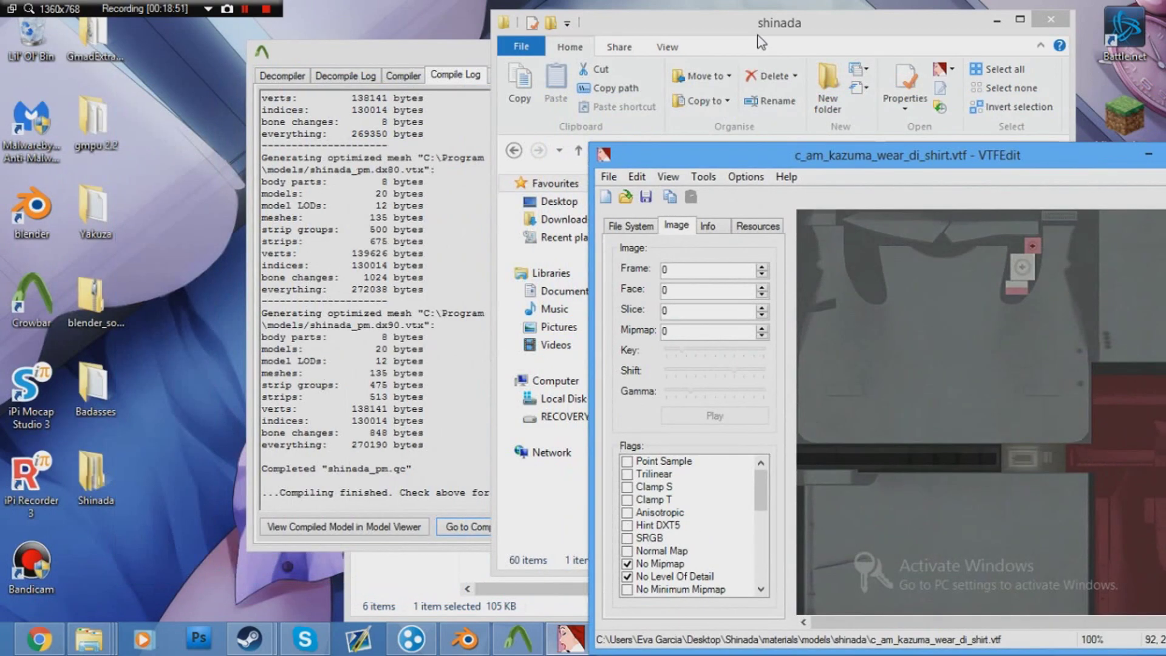
{"action": "left_click_drag", "start_coordinate": [756, 34], "coordinate": [595, 26]}
- Copy c_am_kazuma_wear_di_shirt.vtf from the shinada folder to the desktop
{"action": "right_click", "coordinate": [520, 242]}
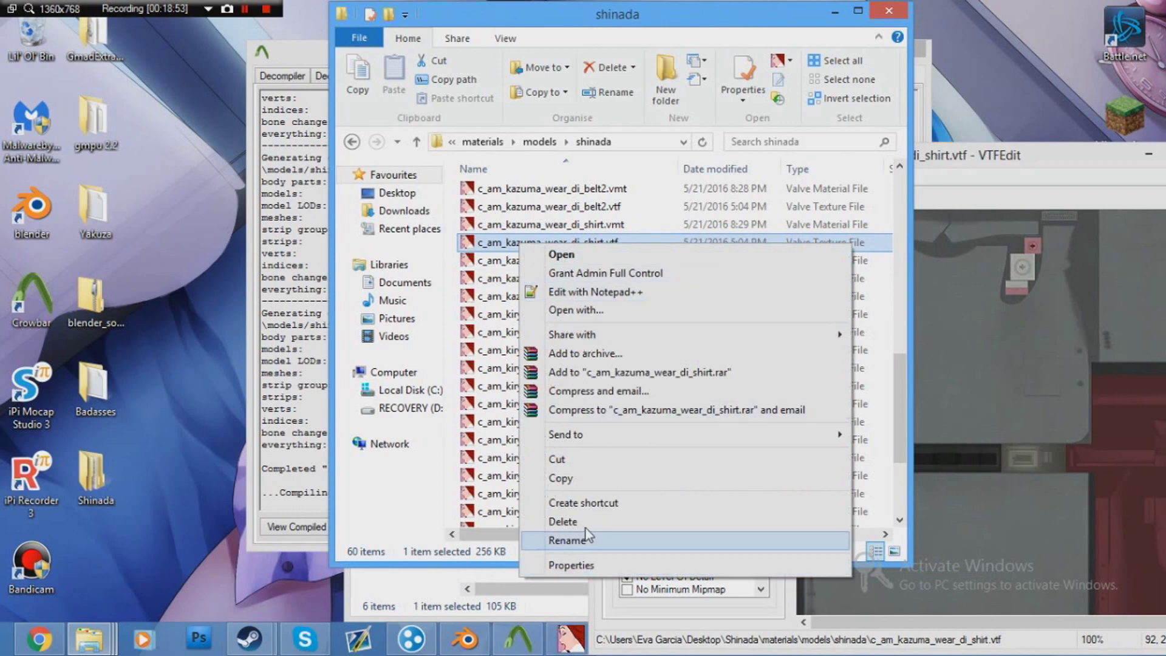
{"action": "left_click", "coordinate": [568, 479]}
{"action": "right_click", "coordinate": [80, 544]}
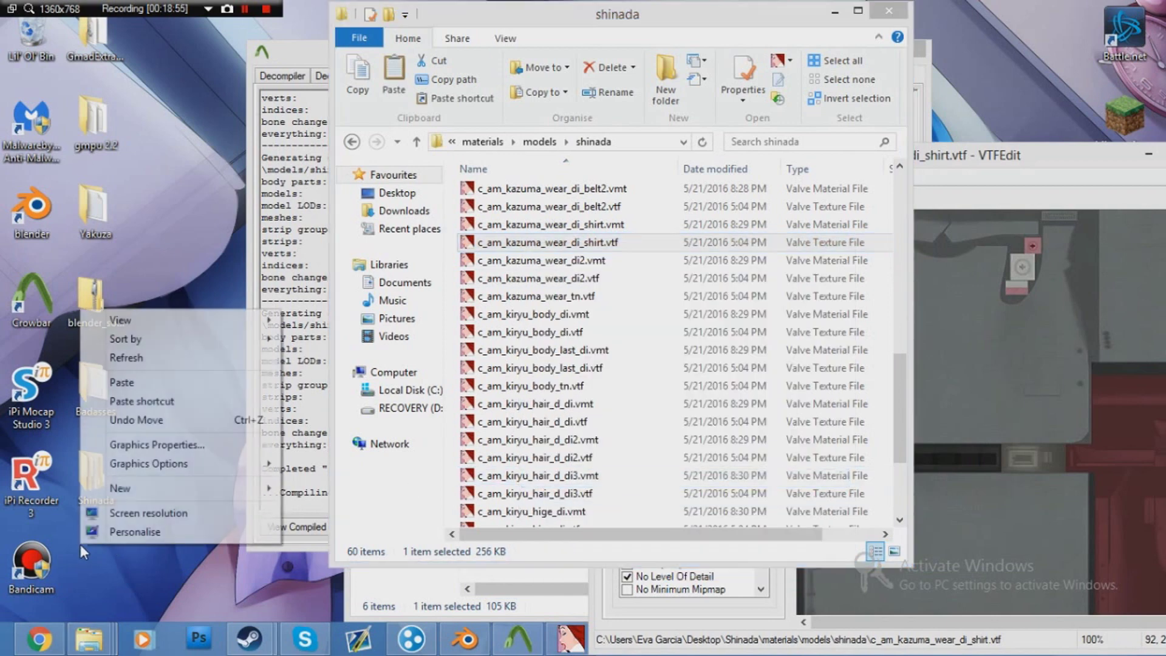
{"action": "left_click", "coordinate": [169, 383]}
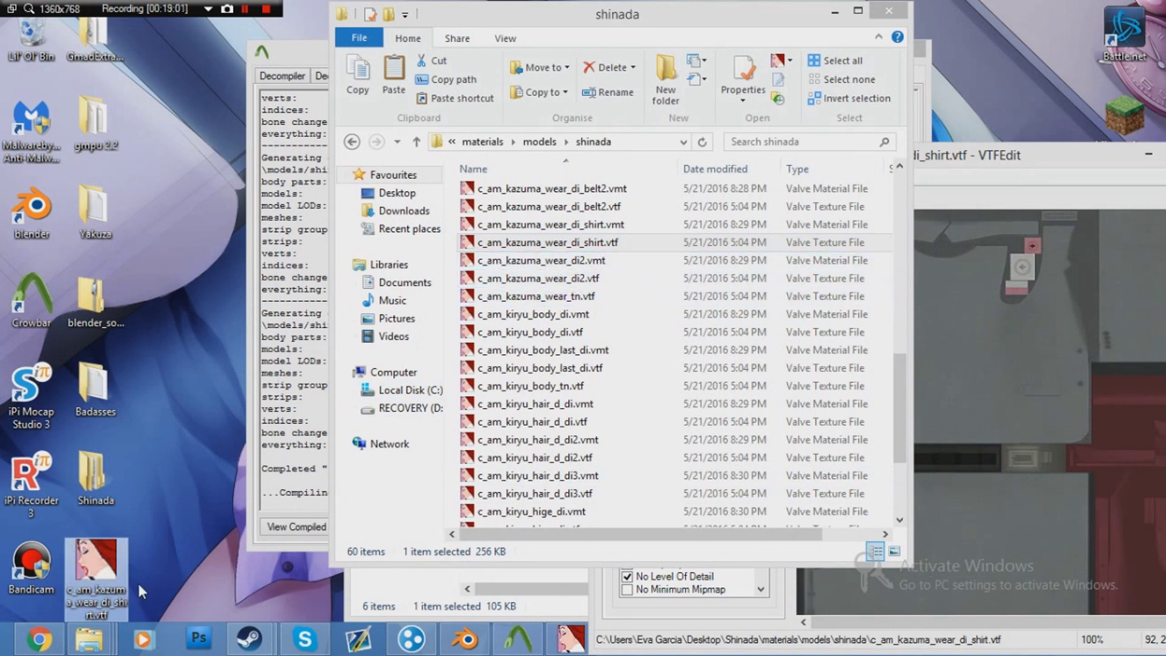
- Switch to Photoshop and open c_am_kazuma_wear_di_shirt.vtf from the desktop
{"action": "left_click", "coordinate": [199, 640]}
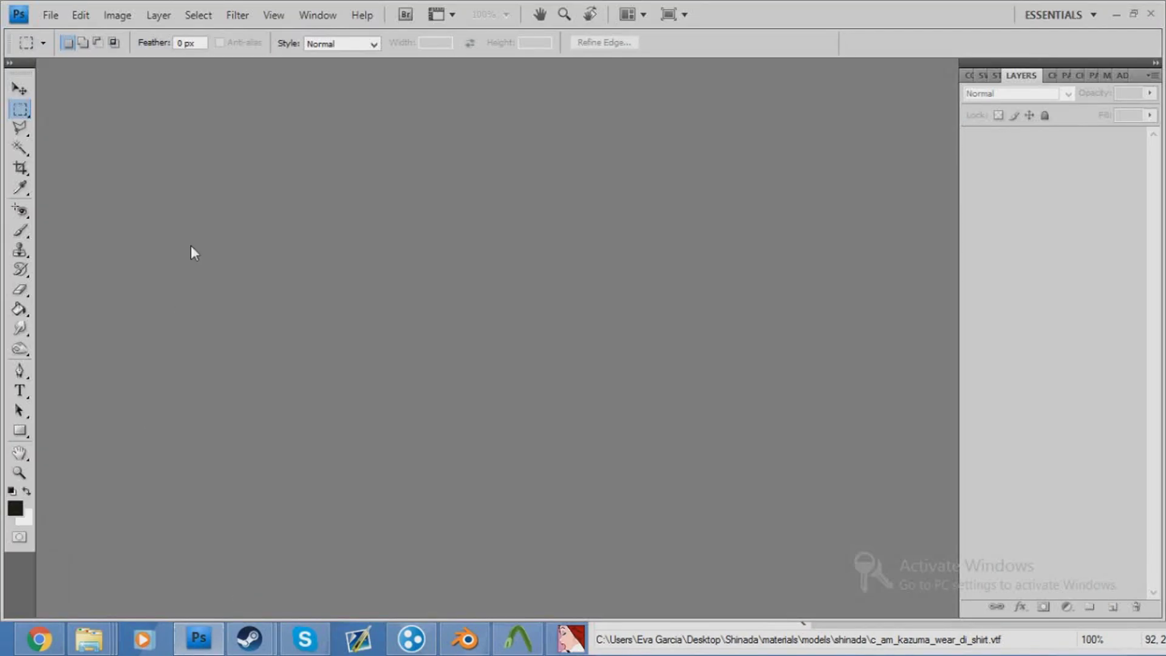
{"action": "left_click", "coordinate": [51, 15]}
{"action": "left_click", "coordinate": [67, 53]}
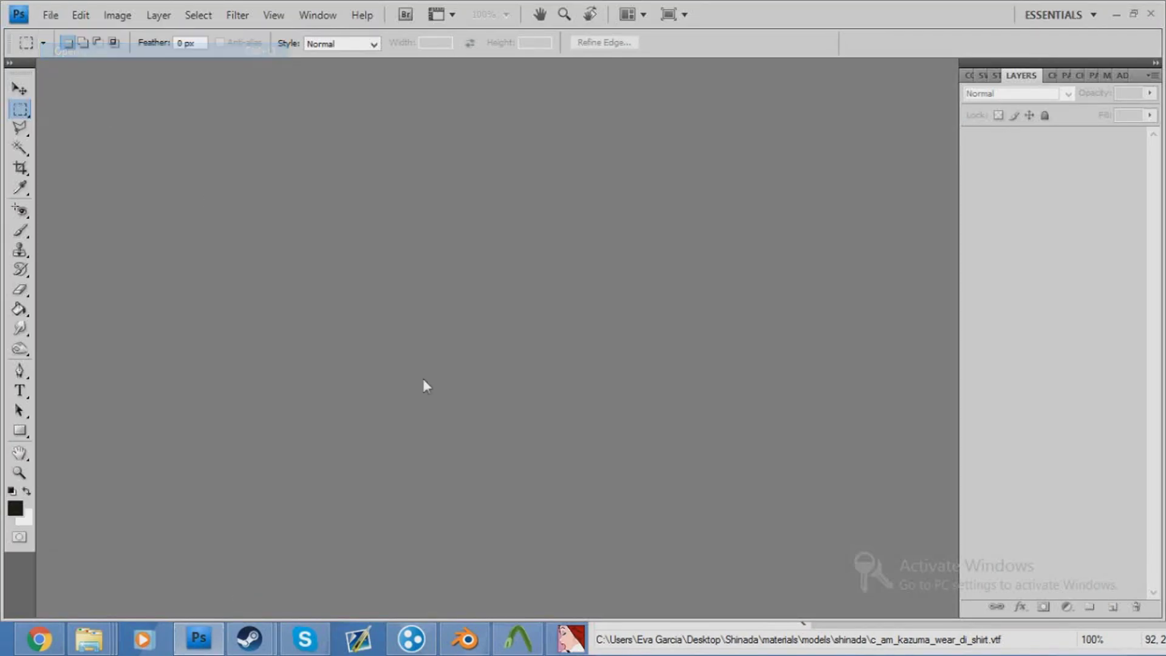
{"action": "left_click_drag", "start_coordinate": [1077, 196], "coordinate": [1076, 347]}
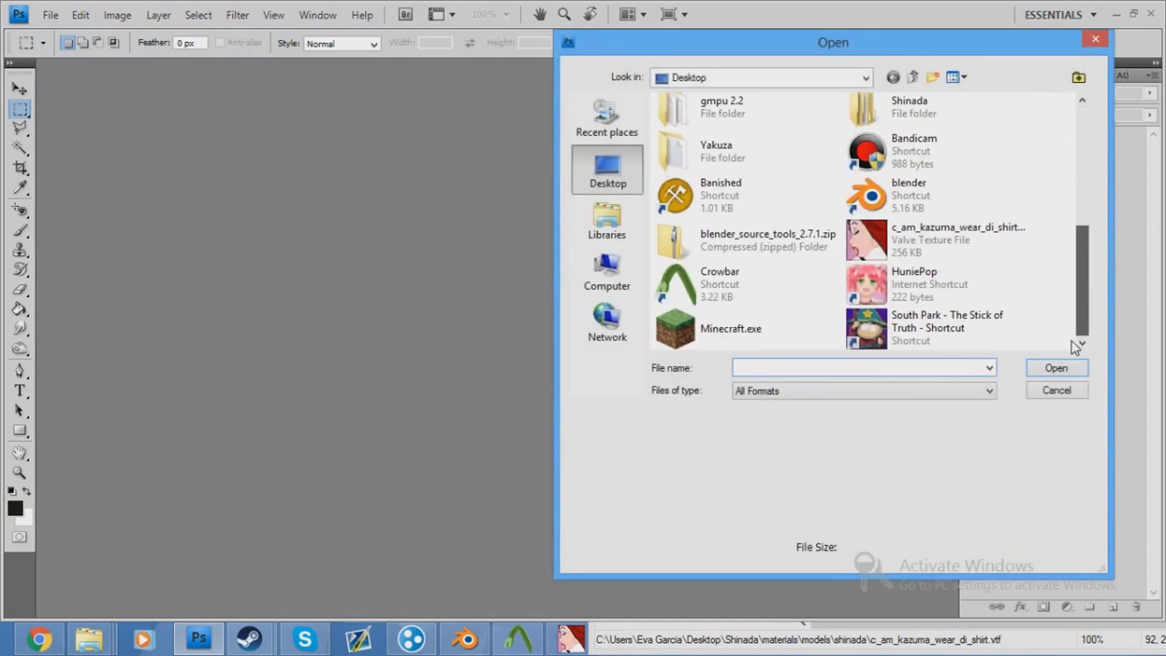
{"action": "double_click", "coordinate": [918, 245]}
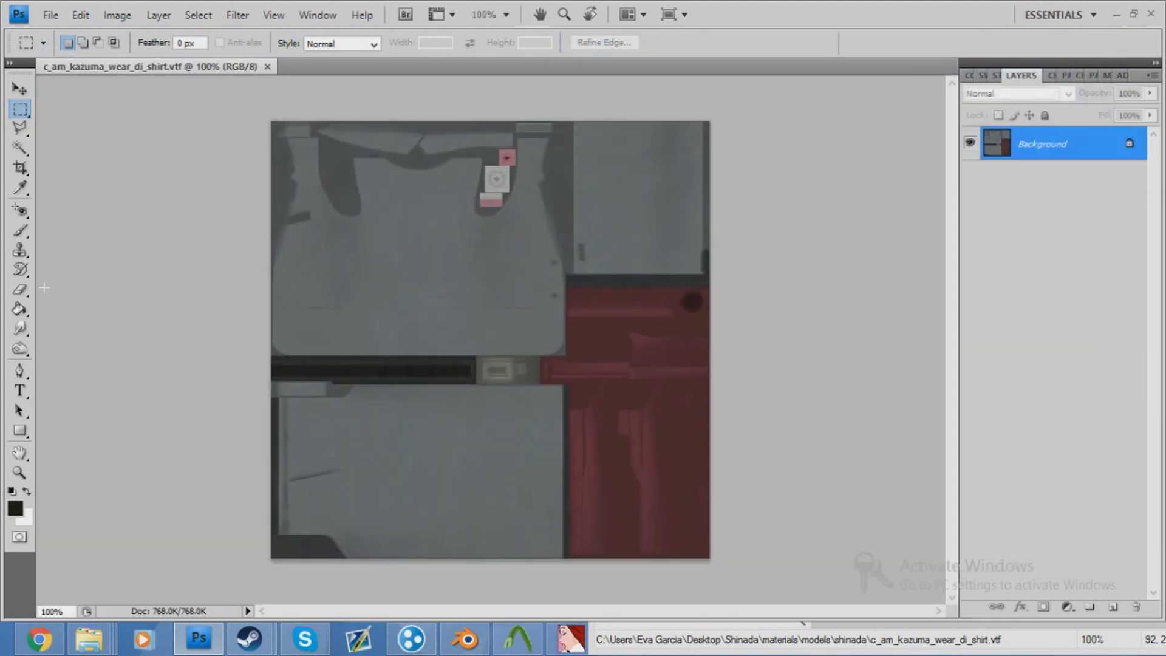
- Add a text box reading "Subscribe" in 24 pt Impact on the large upper grey jacket panel, shifting it toward the panel's middle
{"action": "left_click", "coordinate": [20, 390]}
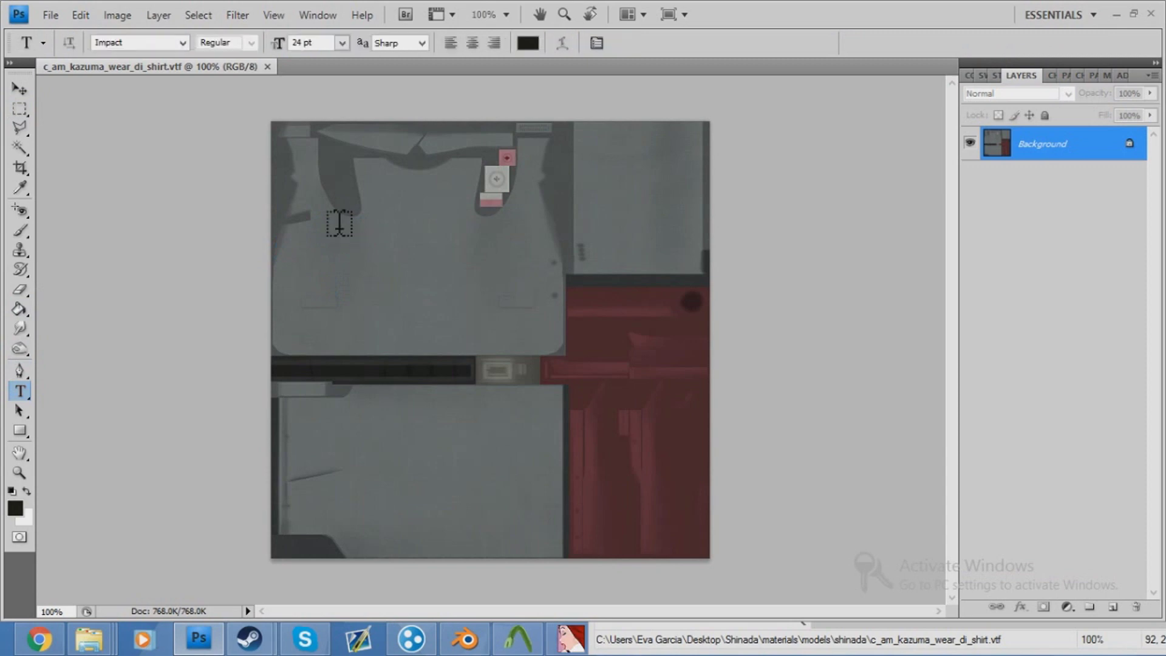
{"action": "left_click_drag", "start_coordinate": [325, 229], "coordinate": [550, 311]}
{"action": "type", "text": "S"}
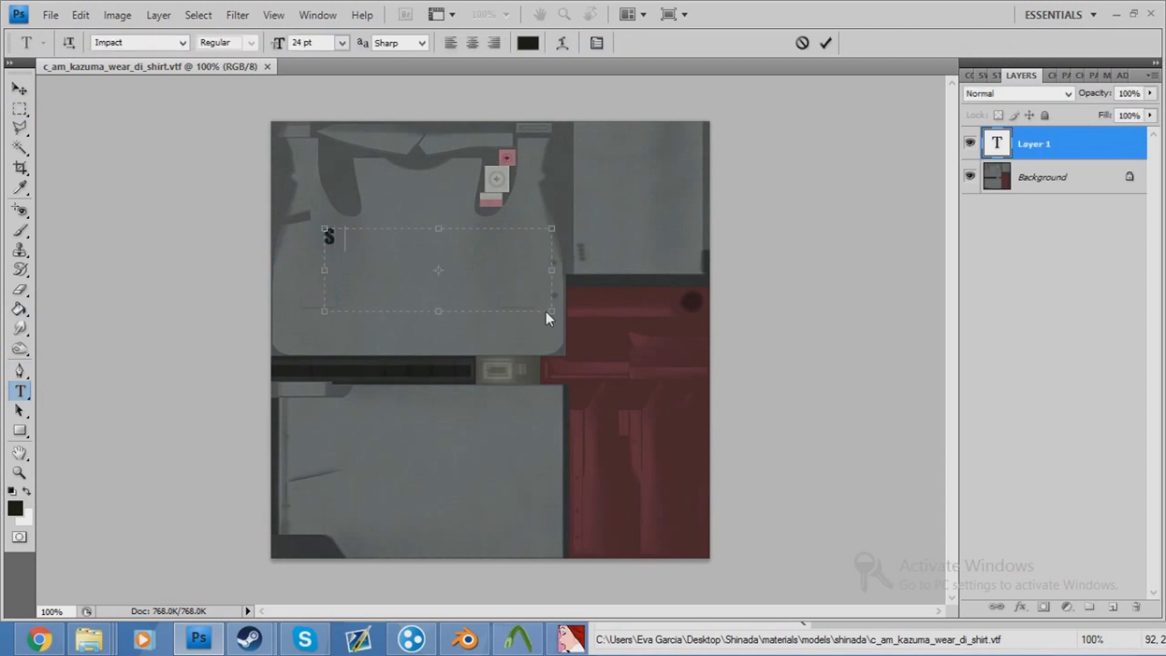
{"action": "type", "text": "ubscribe"}
{"action": "left_click_drag", "start_coordinate": [407, 183], "coordinate": [448, 200]}
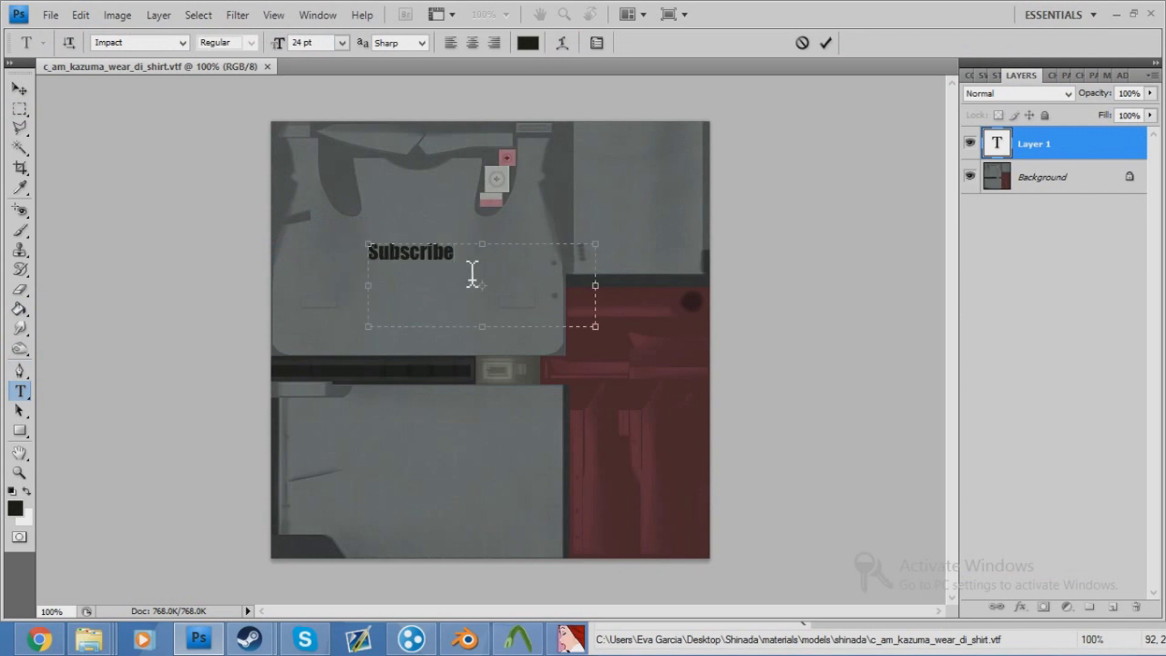
- Try the Subscribe text at 48 pt, settle on 30 pt, centre it on the upper jacket panel and commit it
{"action": "key", "text": "ctrl+a"}
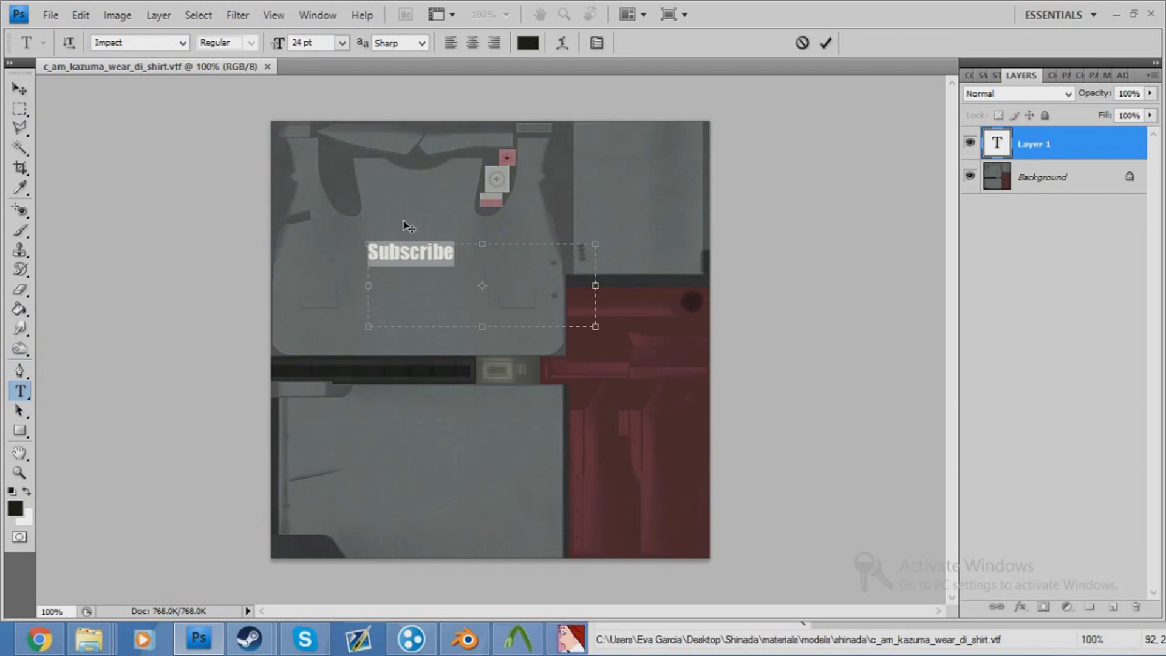
{"action": "left_click", "coordinate": [342, 43]}
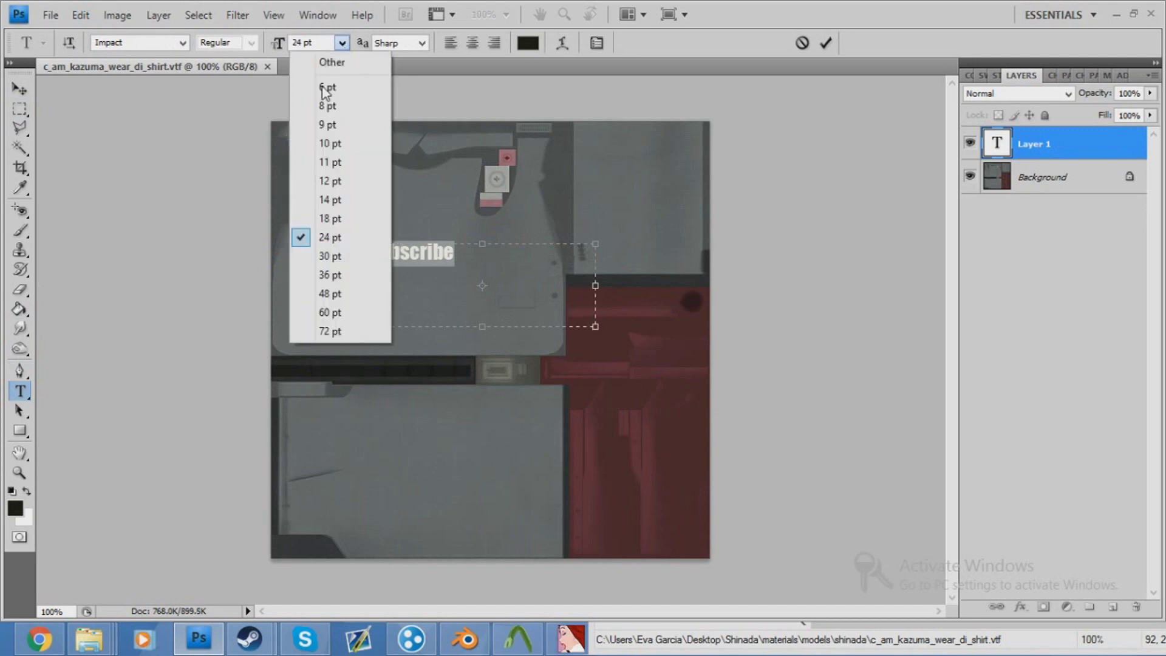
{"action": "left_click", "coordinate": [337, 295]}
{"action": "left_click_drag", "start_coordinate": [422, 196], "coordinate": [447, 192]}
{"action": "left_click", "coordinate": [343, 42]}
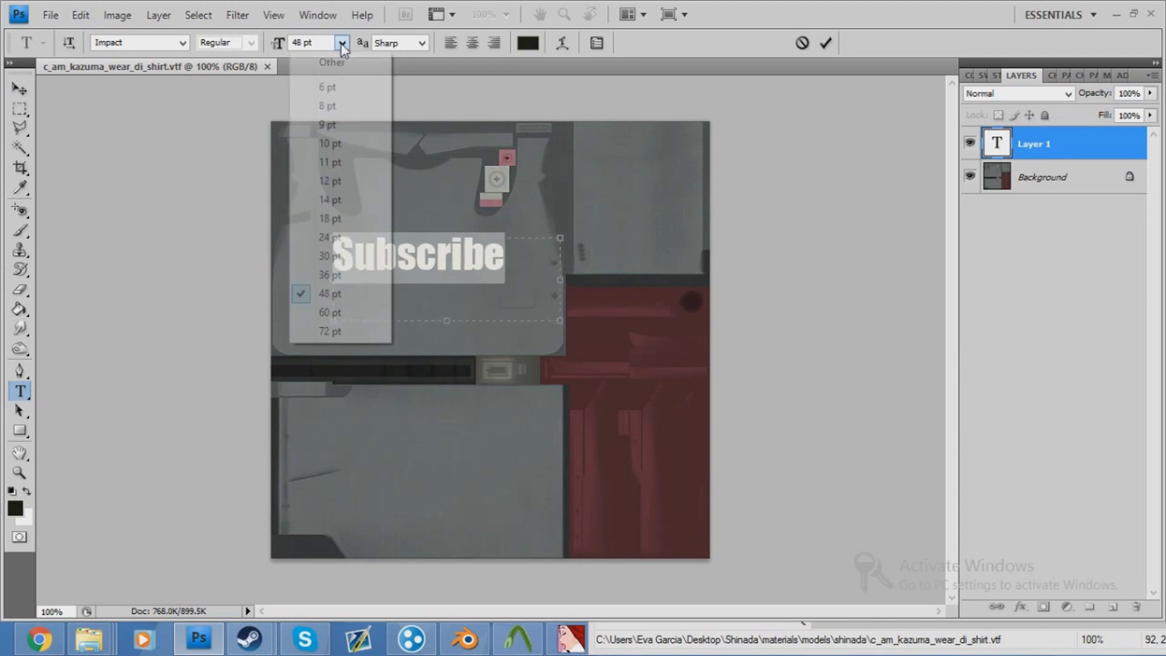
{"action": "left_click", "coordinate": [340, 261]}
{"action": "left_click_drag", "start_coordinate": [401, 190], "coordinate": [421, 198]}
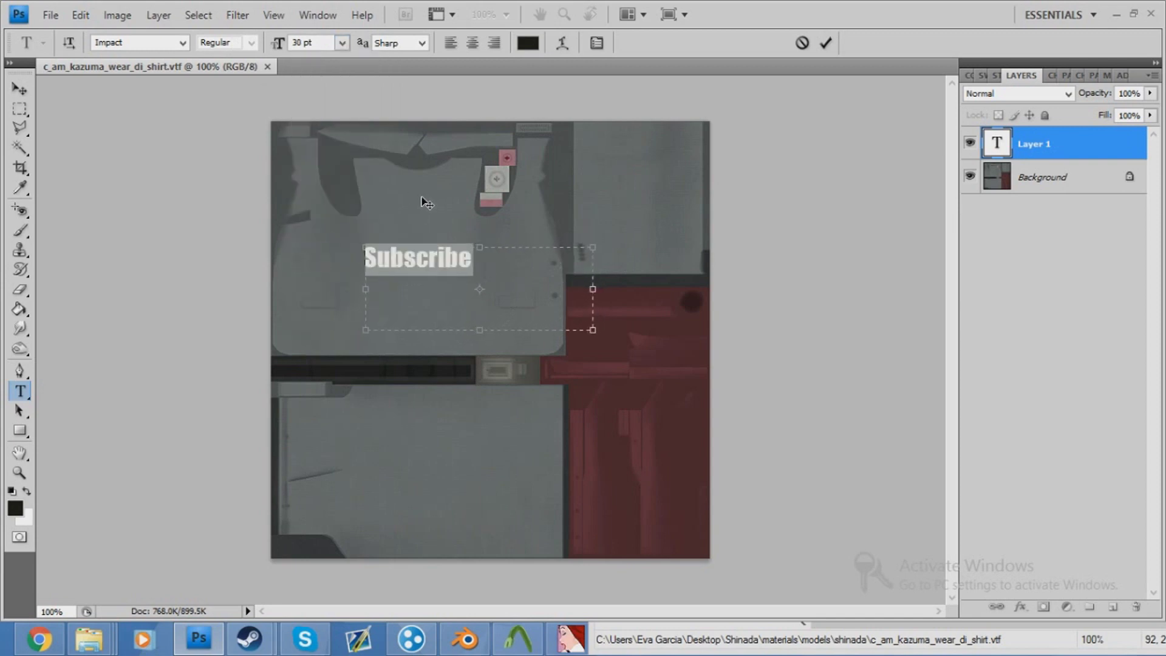
{"action": "left_click", "coordinate": [20, 90]}
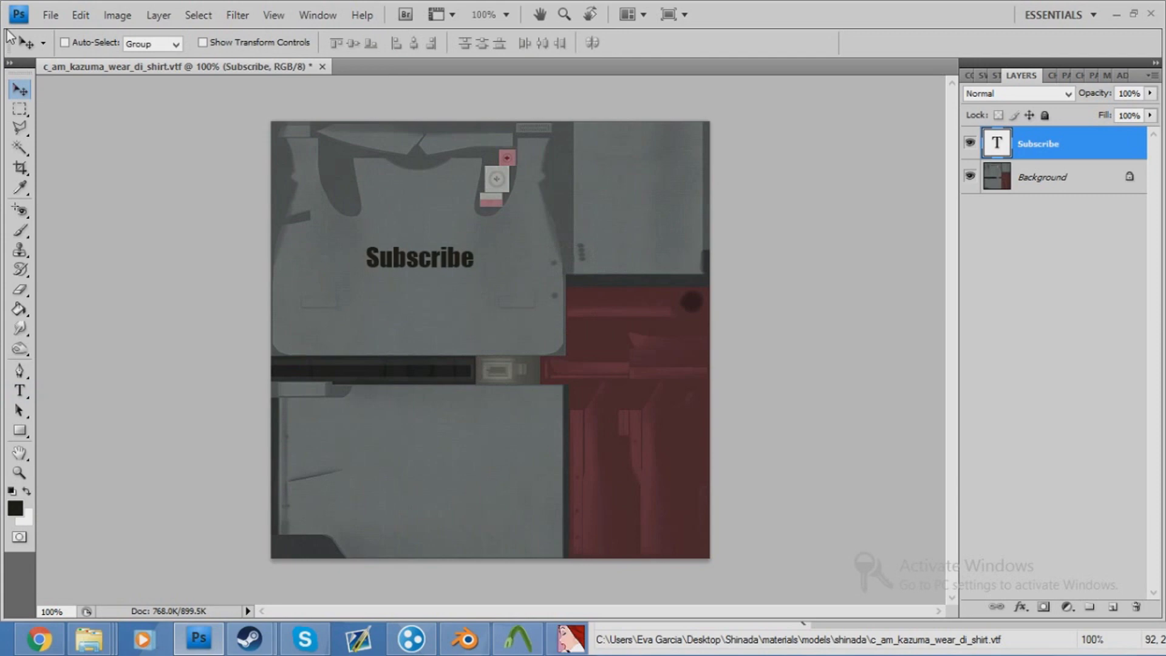
- Save the image to the desktop in VTF format as c_am_kazuma_wear_di_shirt.vtf, replacing the existing file and accepting the export options
{"action": "left_click", "coordinate": [50, 15]}
{"action": "left_click", "coordinate": [157, 246]}
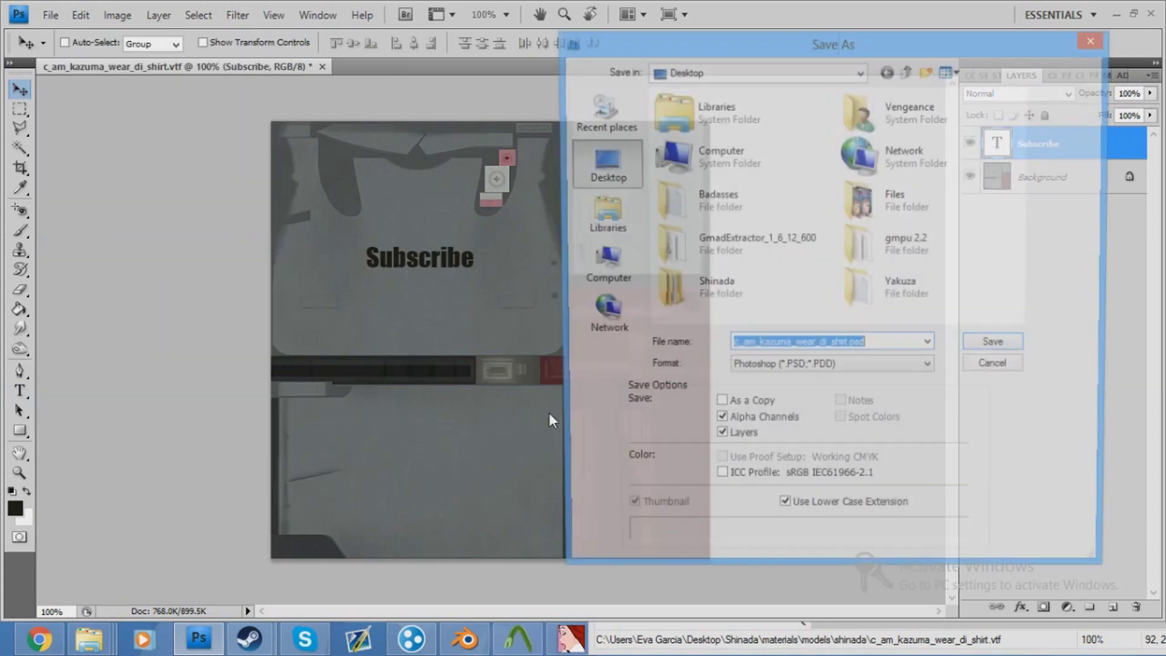
{"action": "left_click", "coordinate": [879, 369]}
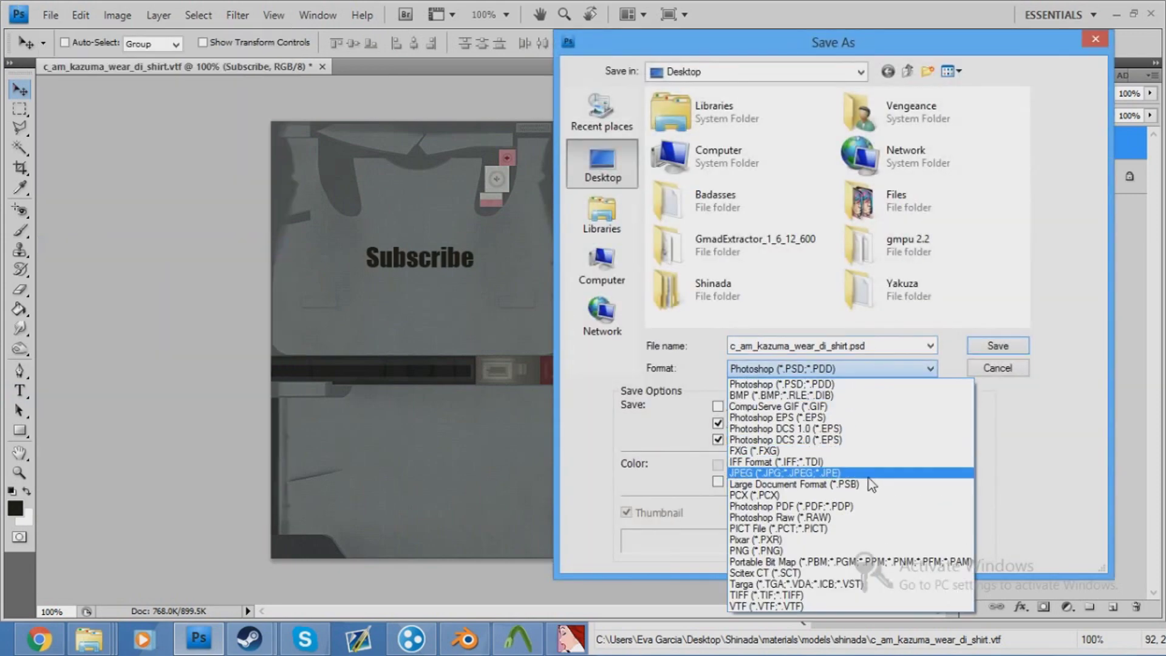
{"action": "left_click", "coordinate": [782, 605]}
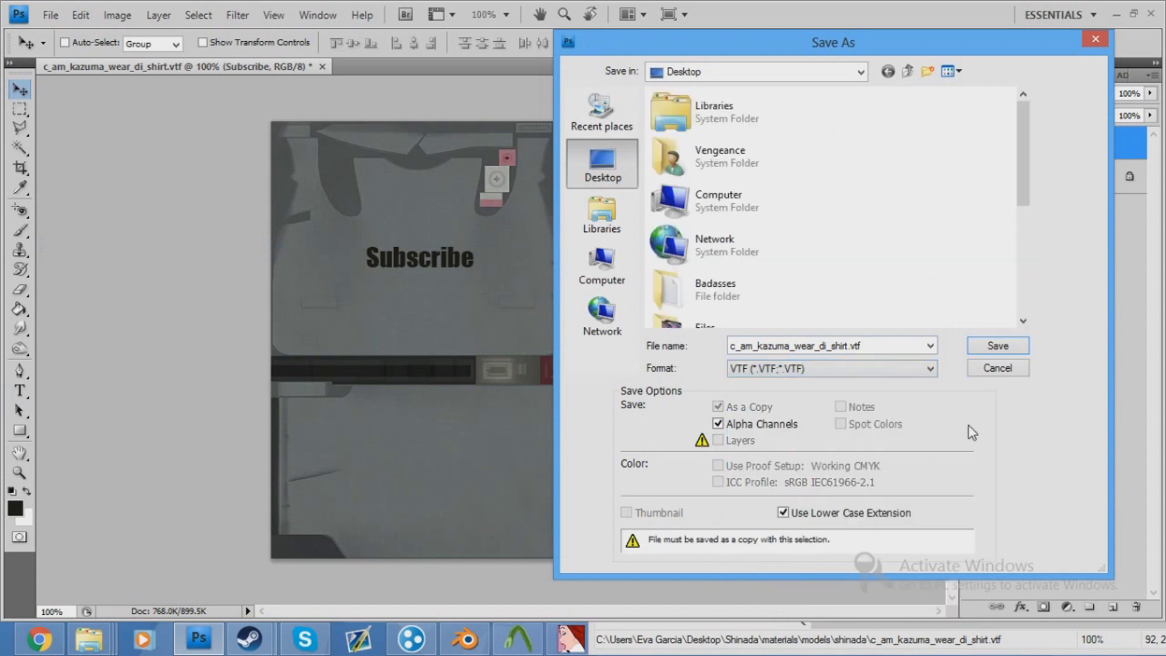
{"action": "left_click", "coordinate": [989, 351]}
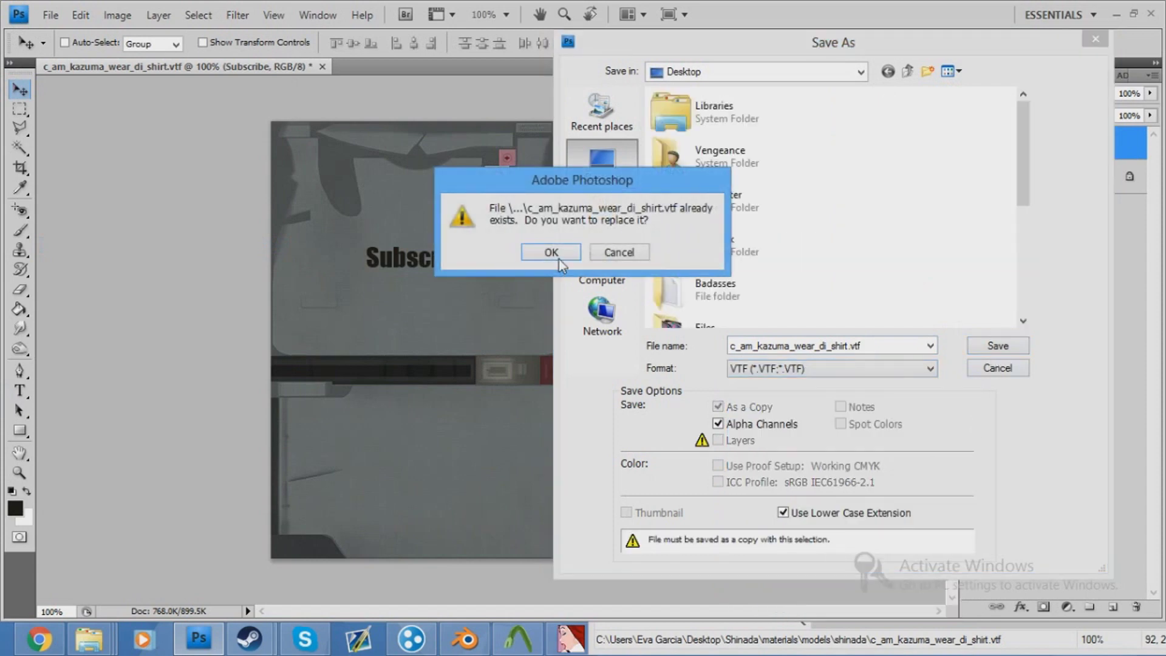
{"action": "left_click", "coordinate": [551, 253]}
{"action": "left_click", "coordinate": [592, 493]}
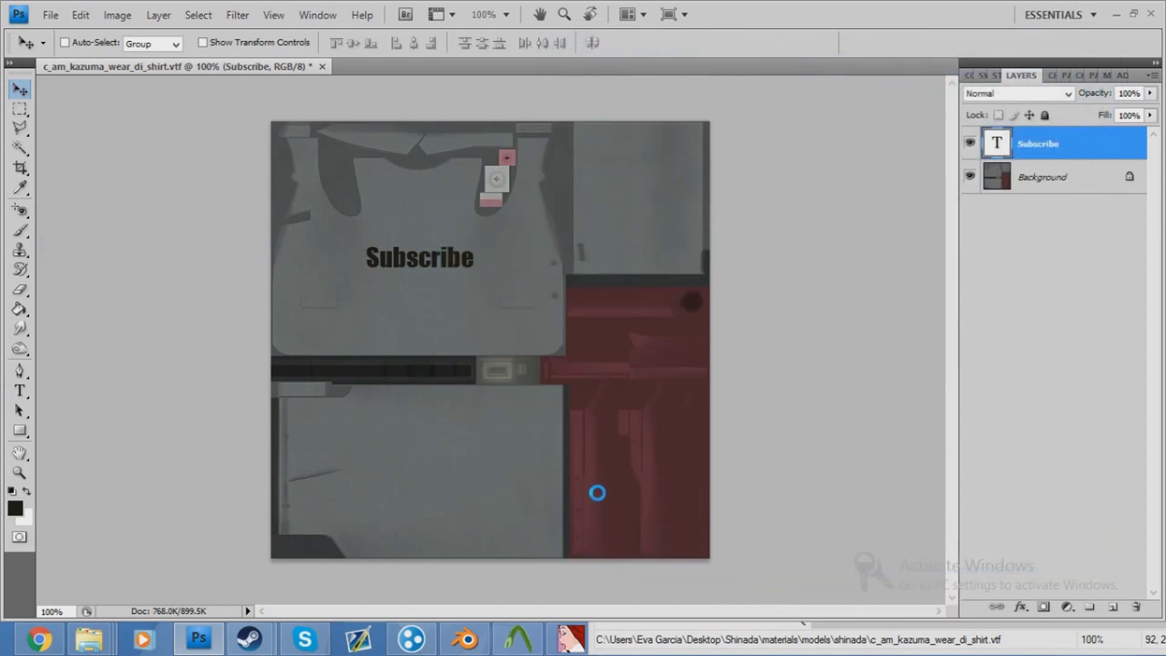
- Minimise Photoshop and copy c_am_kazuma_wear_di_shirt.vtf from the desktop into the materials/models/shinada folder, replacing the existing file
{"action": "left_click", "coordinate": [1151, 13]}
{"action": "left_click", "coordinate": [586, 254]}
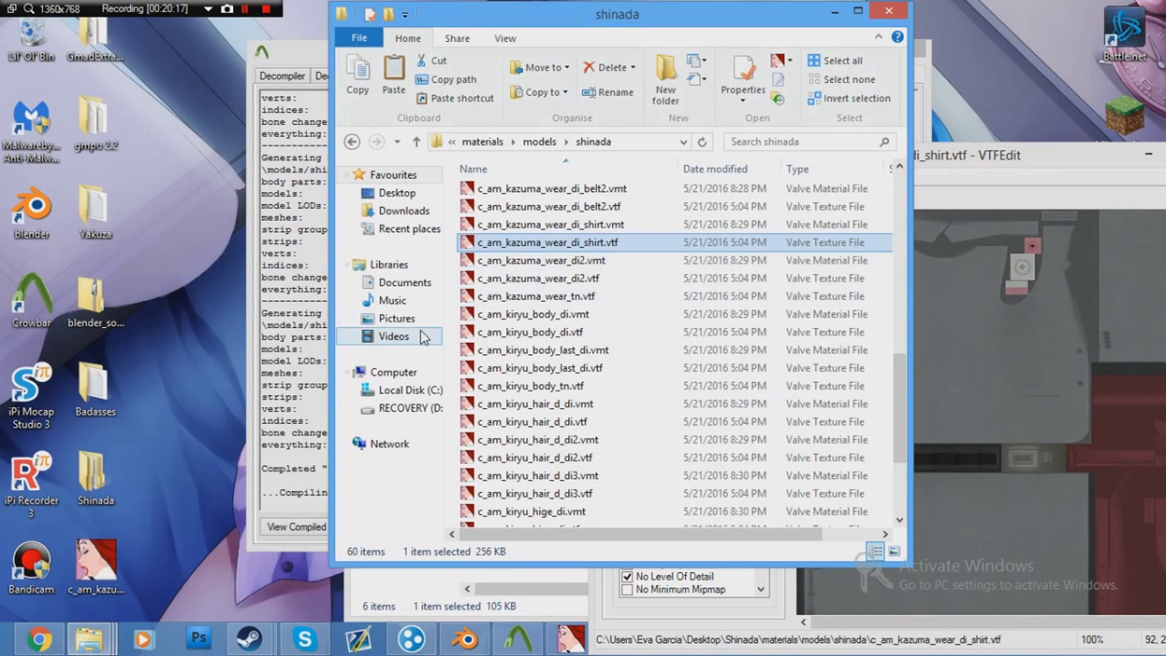
{"action": "right_click", "coordinate": [101, 570]}
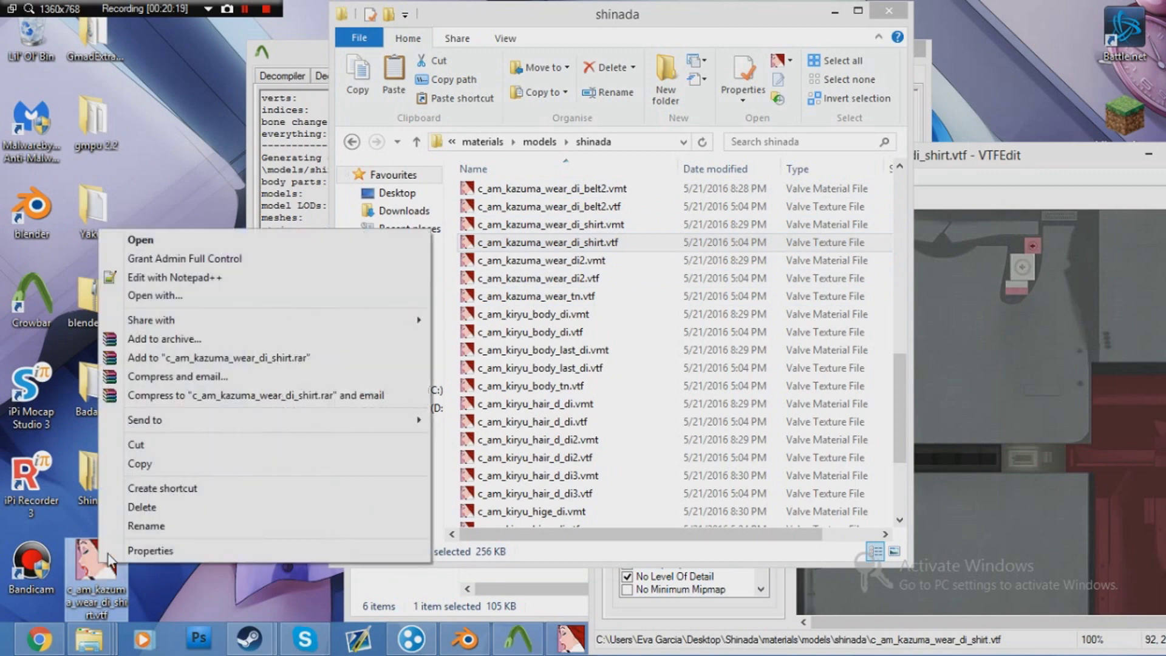
{"action": "left_click", "coordinate": [139, 464]}
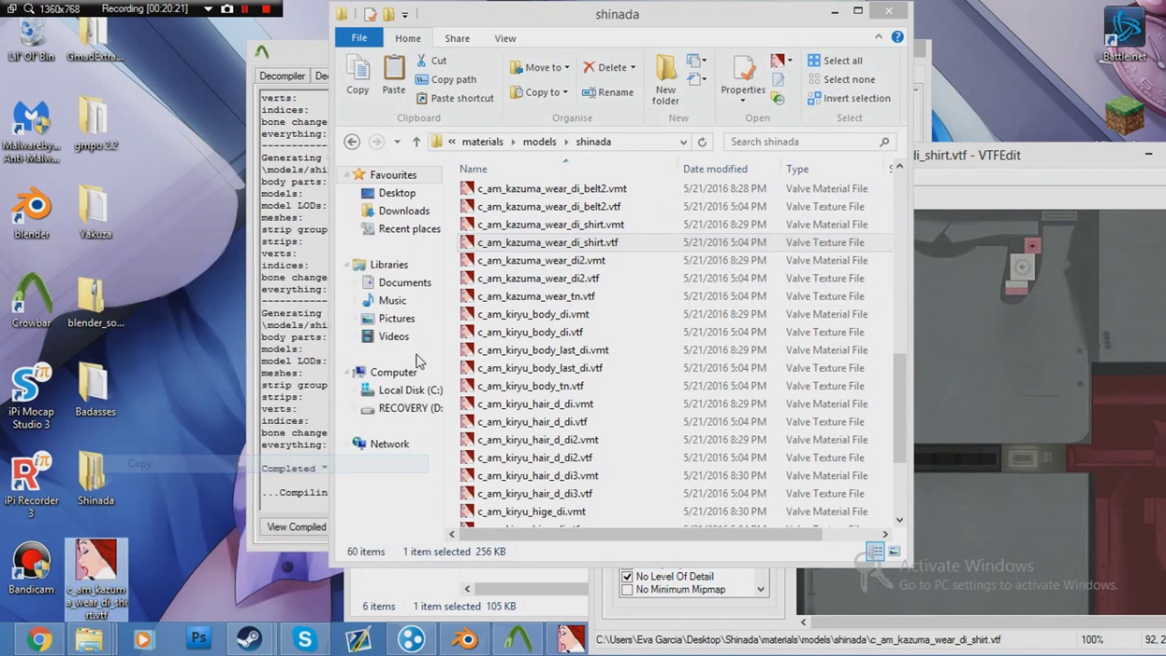
{"action": "right_click", "coordinate": [449, 337]}
{"action": "left_click", "coordinate": [511, 454]}
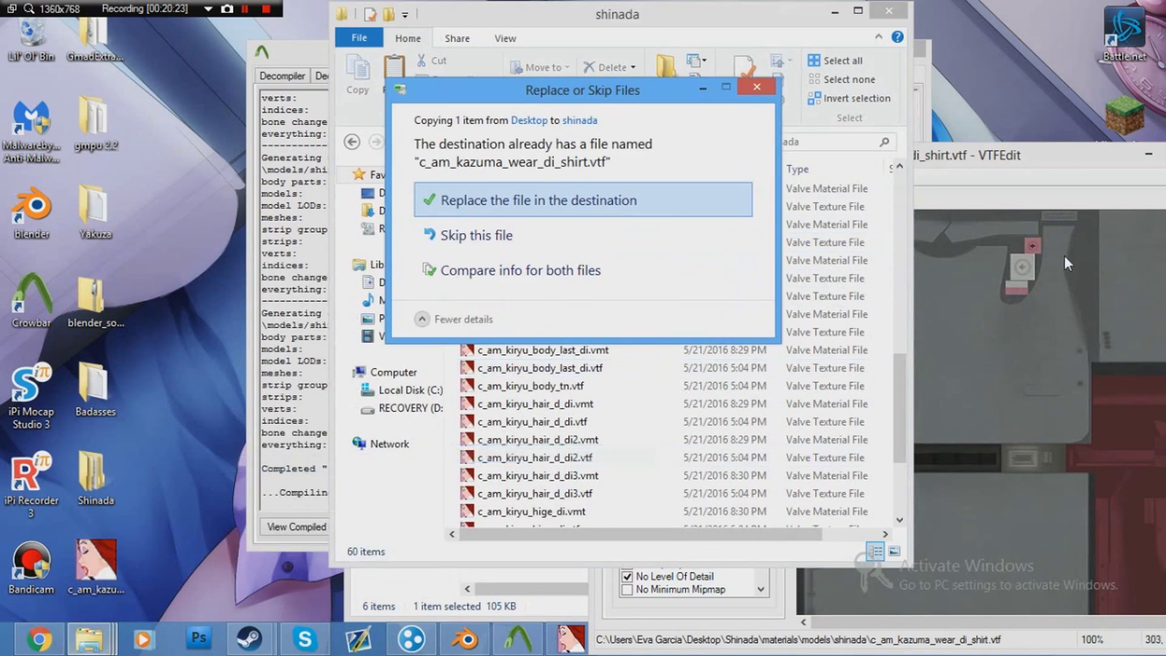
{"action": "left_click", "coordinate": [657, 199]}
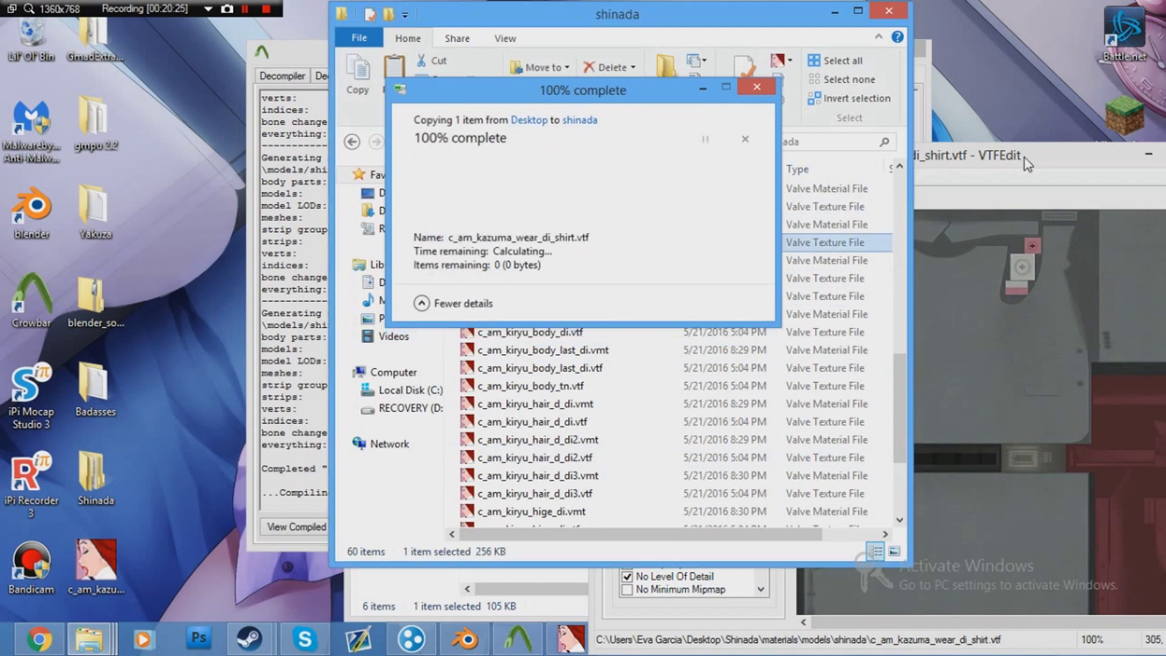
- Close the old VTFEdit window, then open the desktop copy of c_am_kazuma_wear_di_shirt.vtf to check its texture and close it
{"action": "left_click_drag", "start_coordinate": [1025, 157], "coordinate": [701, 179]}
{"action": "left_click", "coordinate": [877, 174]}
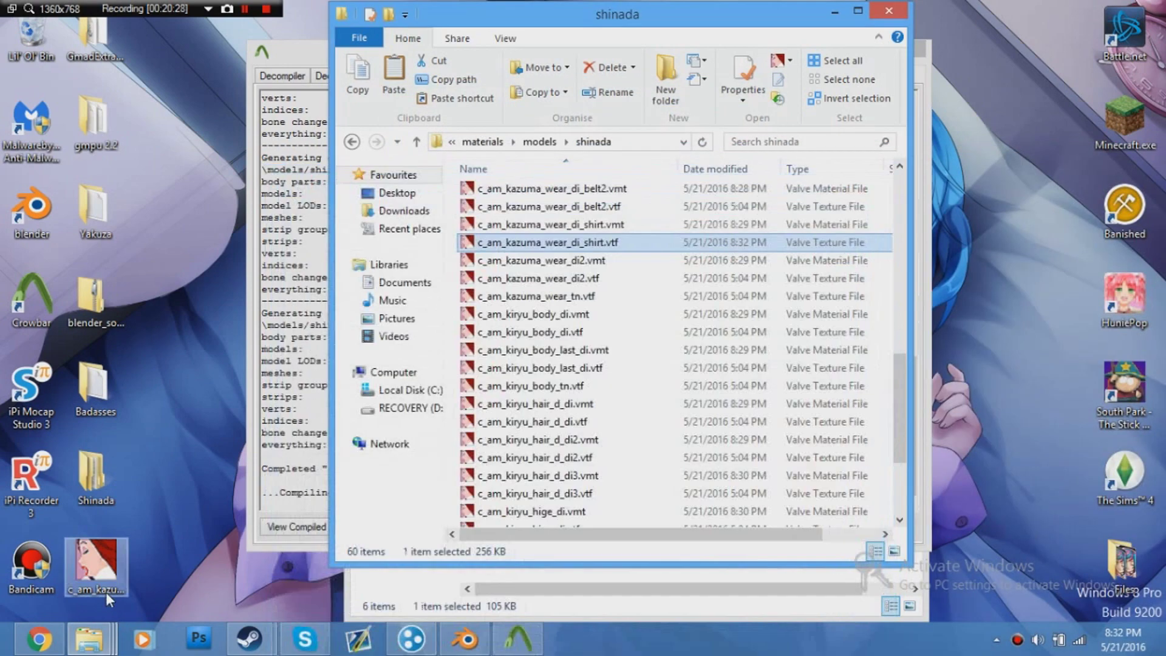
{"action": "left_click", "coordinate": [105, 593]}
{"action": "double_click", "coordinate": [106, 595]}
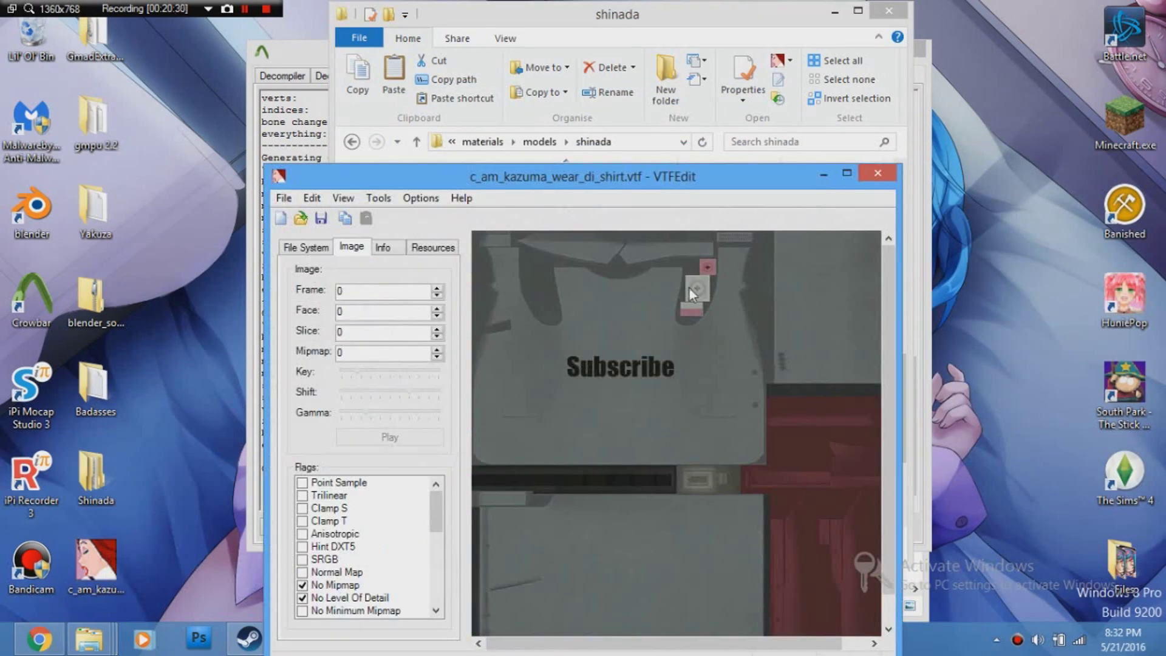
{"action": "left_click", "coordinate": [878, 173]}
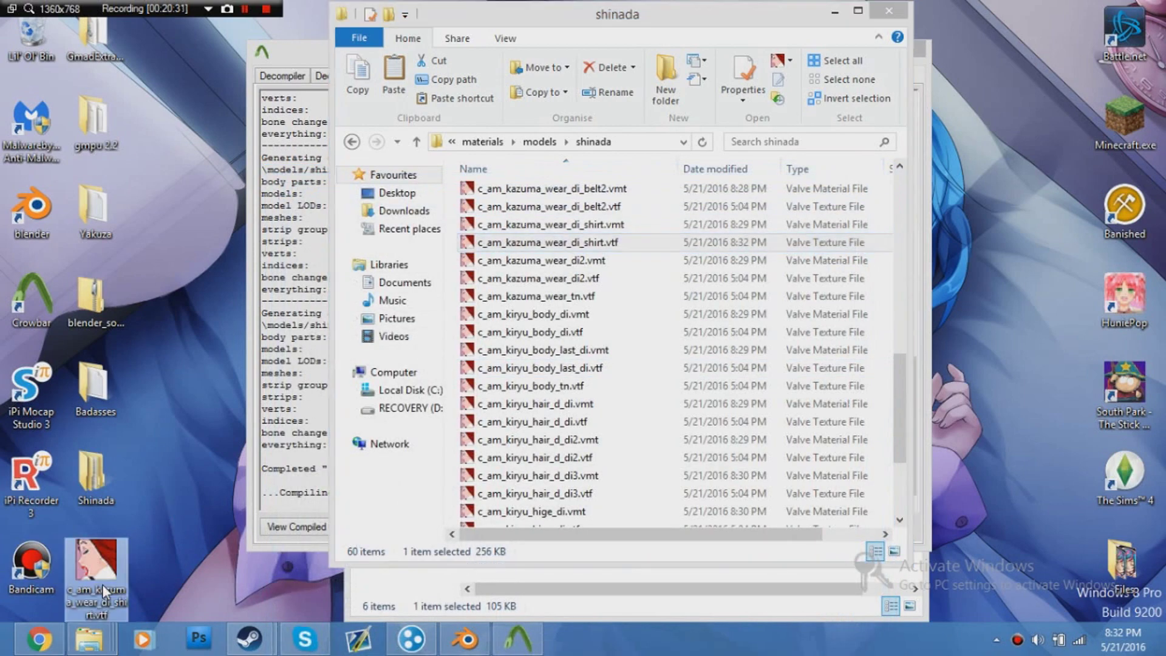
- Rename the desktop copy of the shirt texture as c_am_kazuma_wear_di2.vtf
{"action": "left_click", "coordinate": [106, 603]}
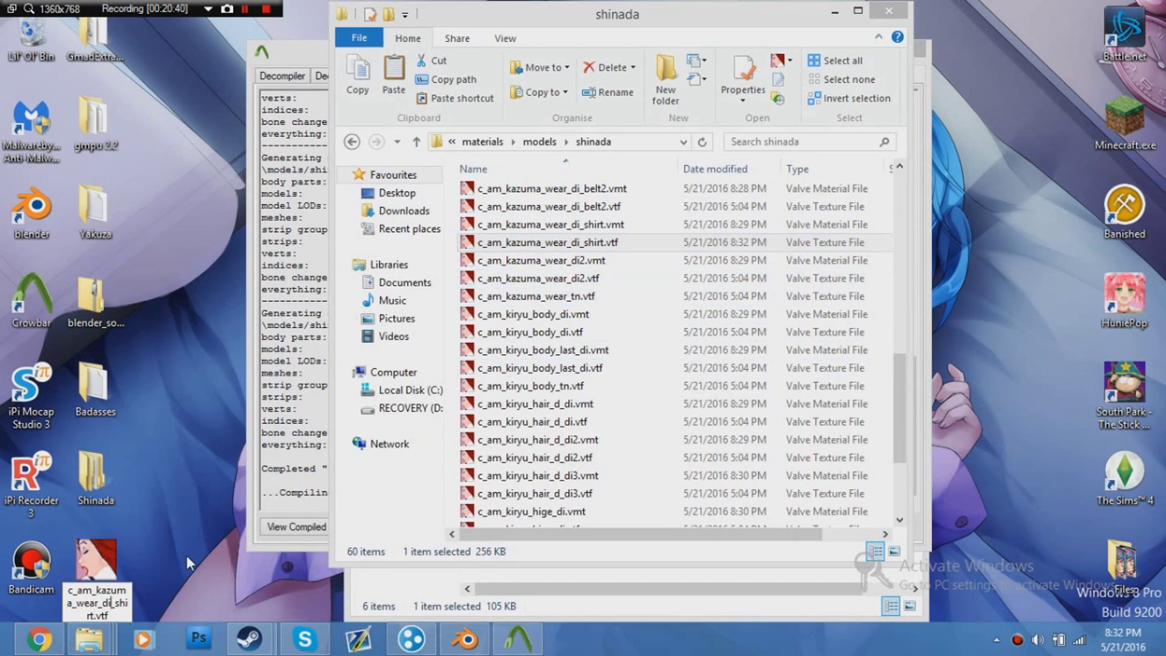
{"action": "type", "text": "2"}
{"action": "key", "text": "Right"}
{"action": "key", "text": "Right"}
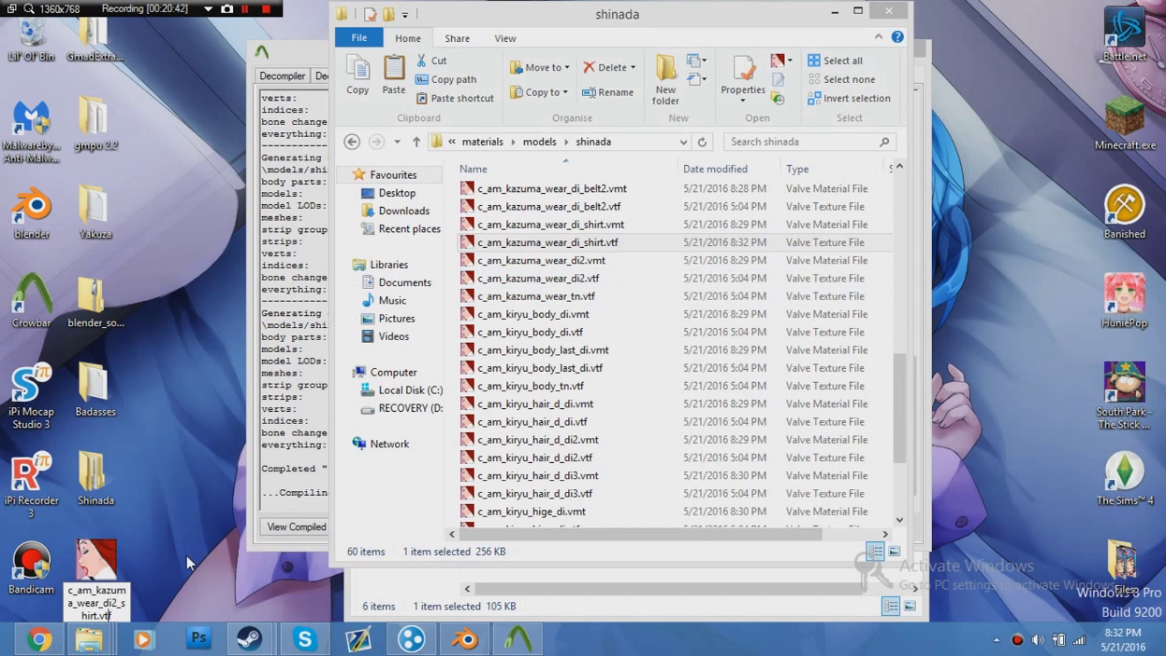
{"action": "key", "text": "Delete"}
{"action": "key", "text": "Delete"}
{"action": "key", "text": "Delete"}
{"action": "key", "text": "Delete"}
{"action": "key", "text": "BackSpace"}
{"action": "key", "text": "BackSpace"}
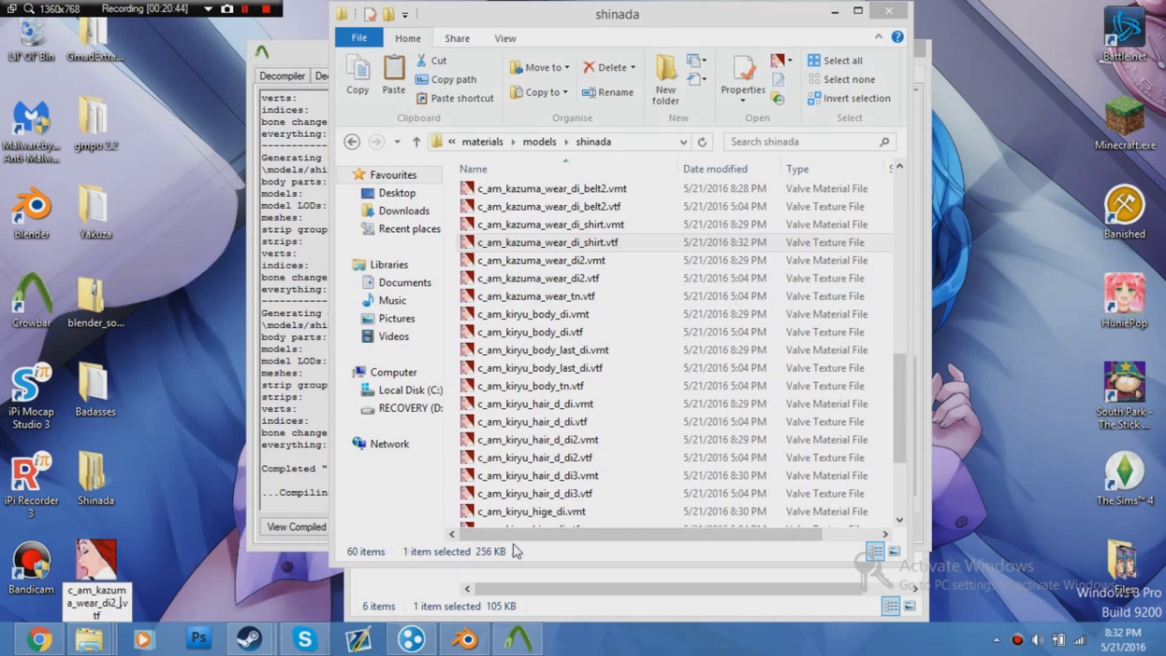
{"action": "key", "text": "Return"}
- Move c_am_kazuma_wear_di2.vtf from the desktop into the shinada materials folder, replacing the existing file, and close the open folder windows
{"action": "left_click_drag", "start_coordinate": [481, 418], "coordinate": [484, 386]}
{"action": "left_click", "coordinate": [520, 207]}
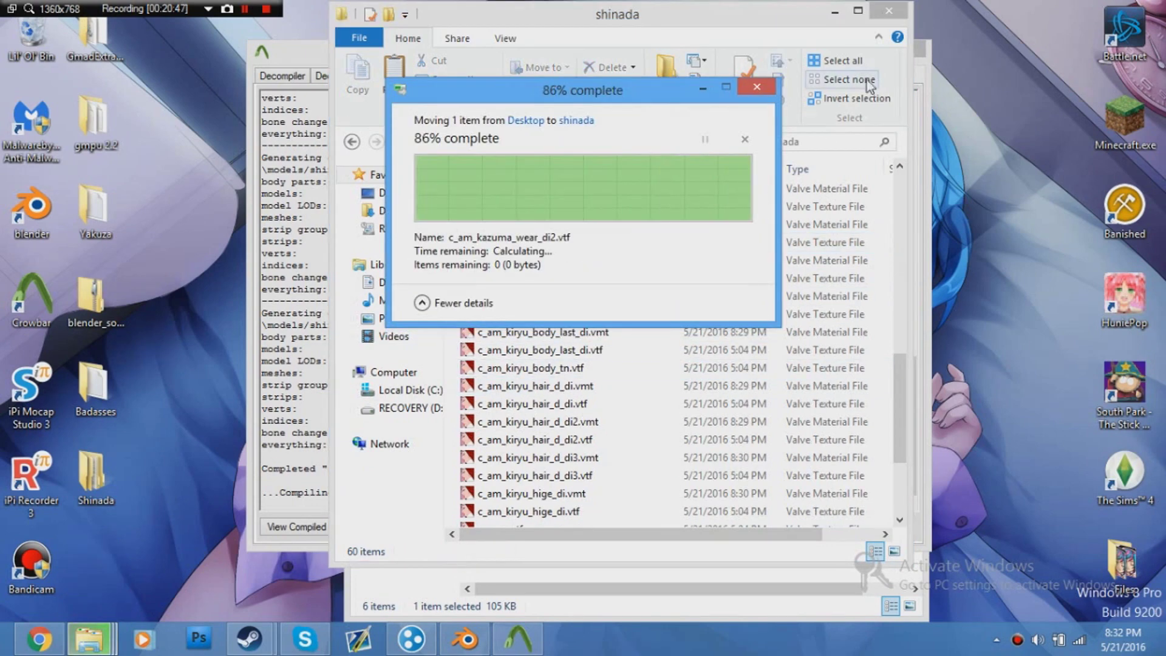
{"action": "left_click", "coordinate": [886, 11]}
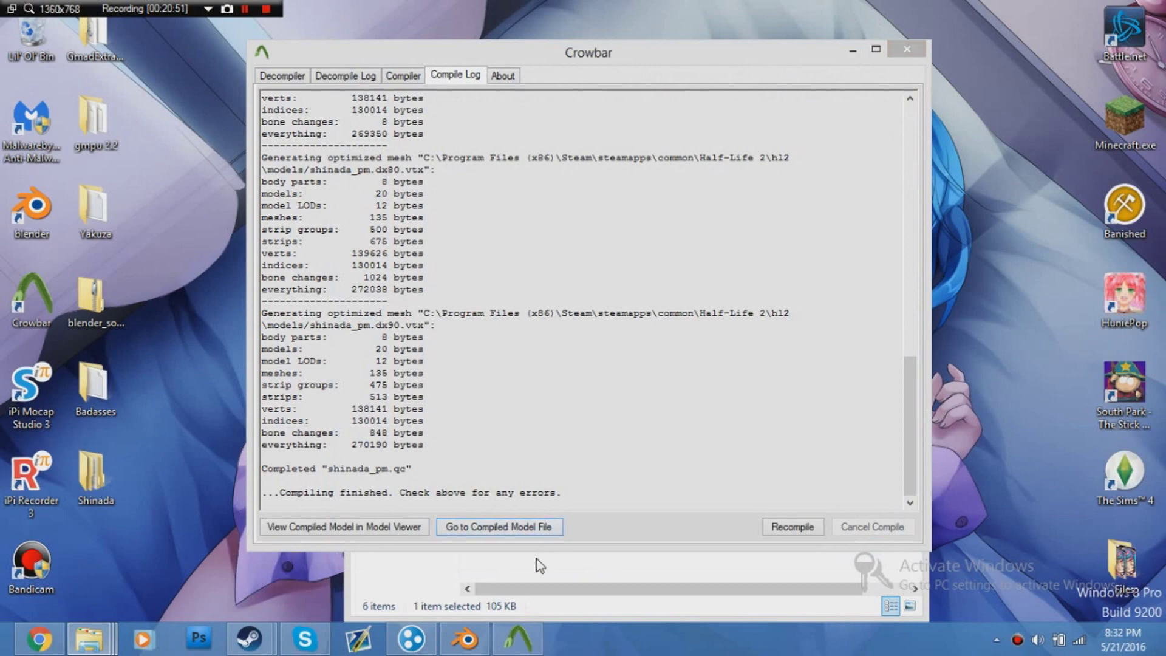
{"action": "left_click", "coordinate": [539, 565]}
{"action": "left_click", "coordinate": [918, 66]}
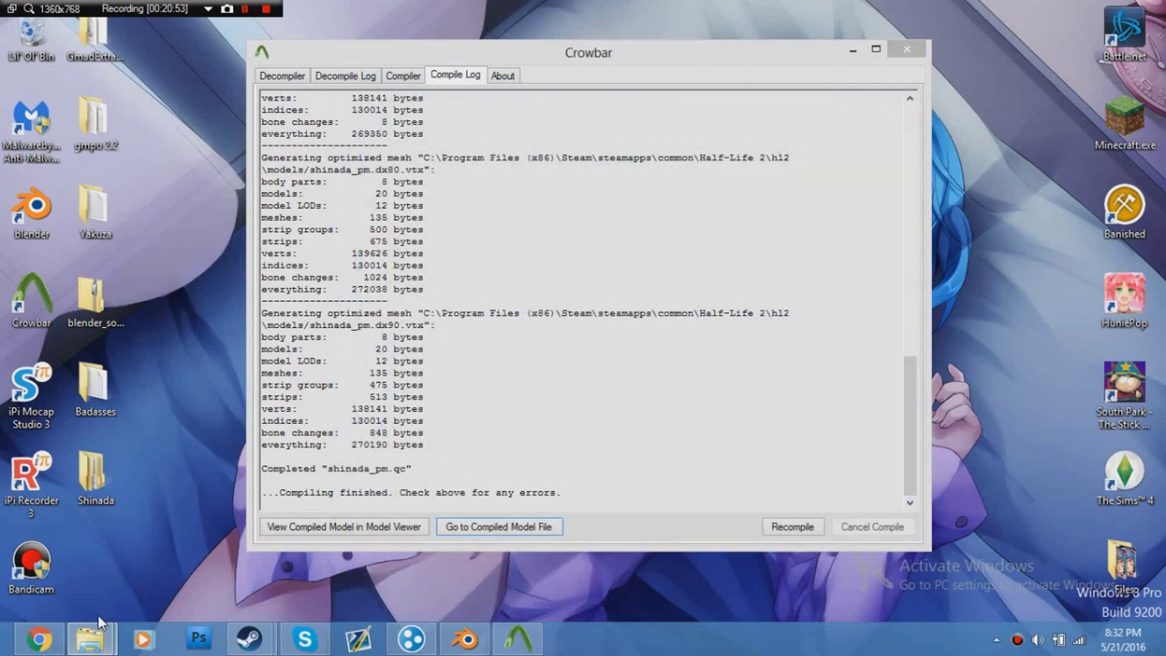
- Move the Shinada folder from the desktop into the GarrysMod\garrysmod\addons folder and close the folder window
{"action": "right_click", "coordinate": [97, 638]}
{"action": "left_click", "coordinate": [97, 351]}
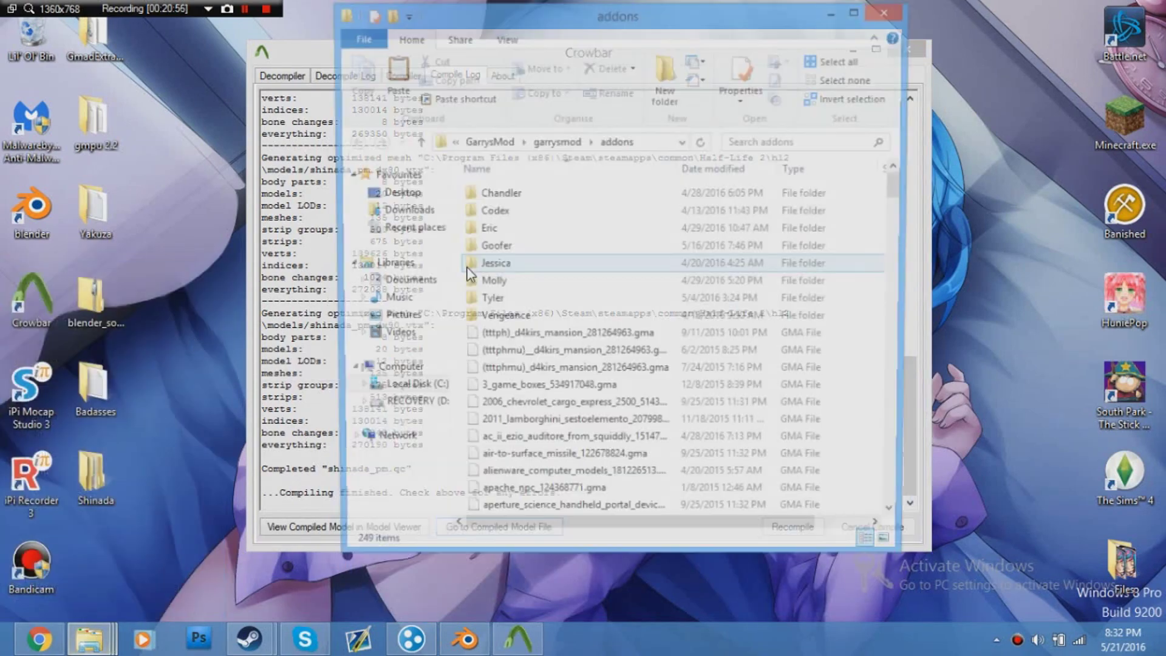
{"action": "left_click", "coordinate": [481, 142]}
{"action": "left_click", "coordinate": [477, 141]}
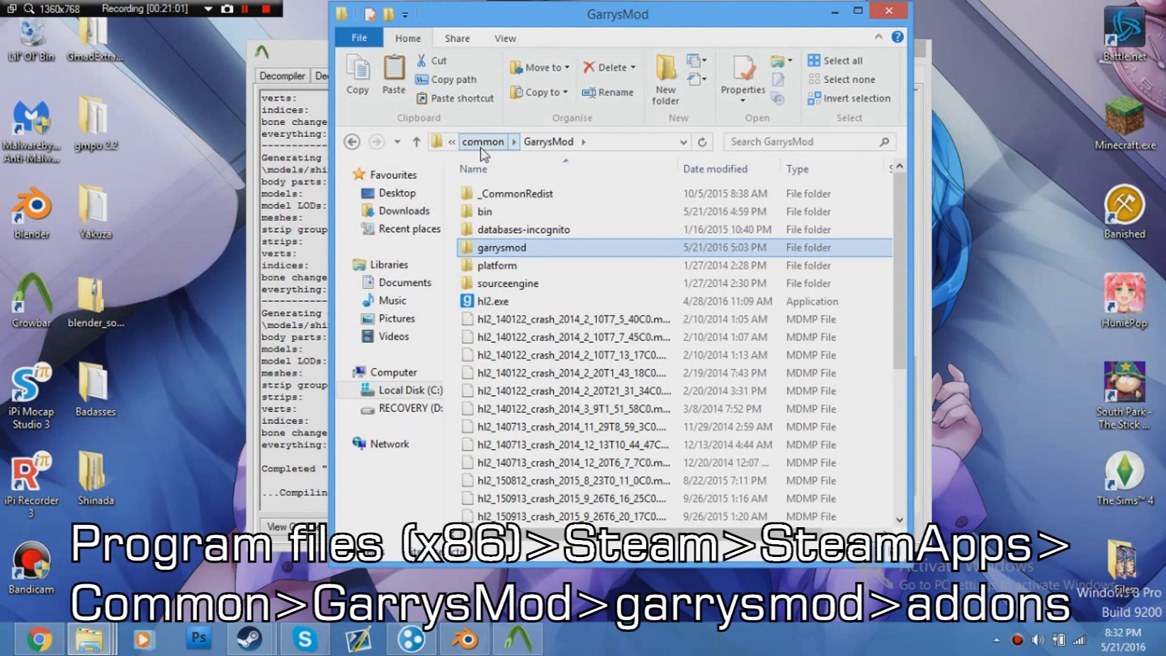
{"action": "double_click", "coordinate": [507, 246]}
{"action": "double_click", "coordinate": [507, 199]}
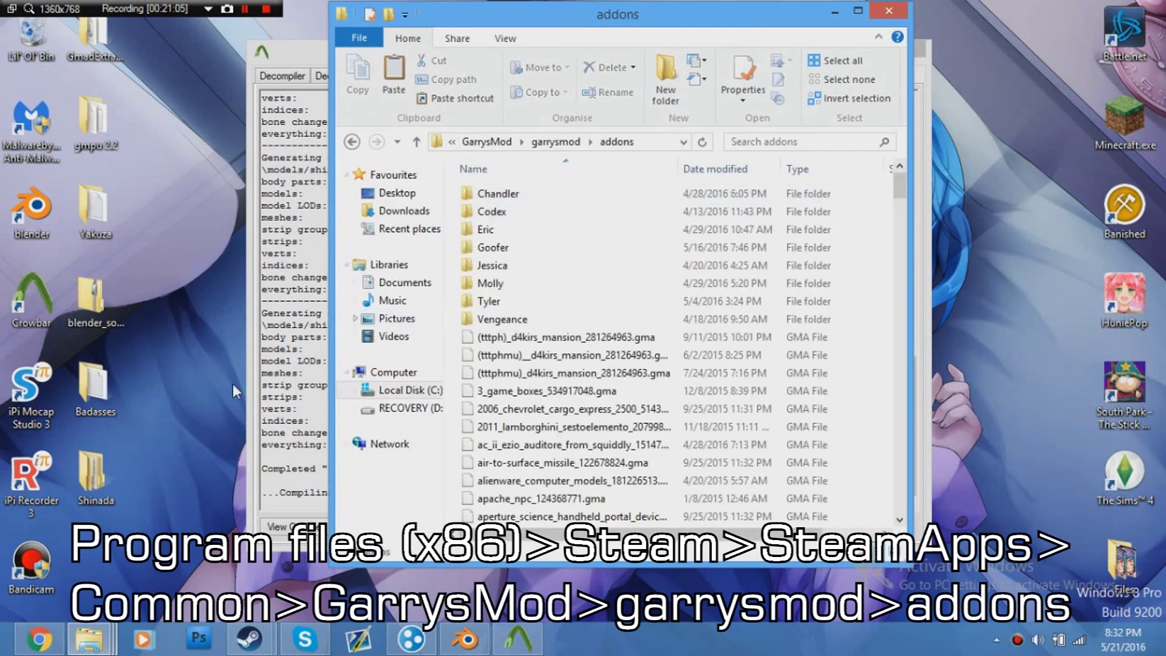
{"action": "left_click_drag", "start_coordinate": [97, 476], "coordinate": [454, 275]}
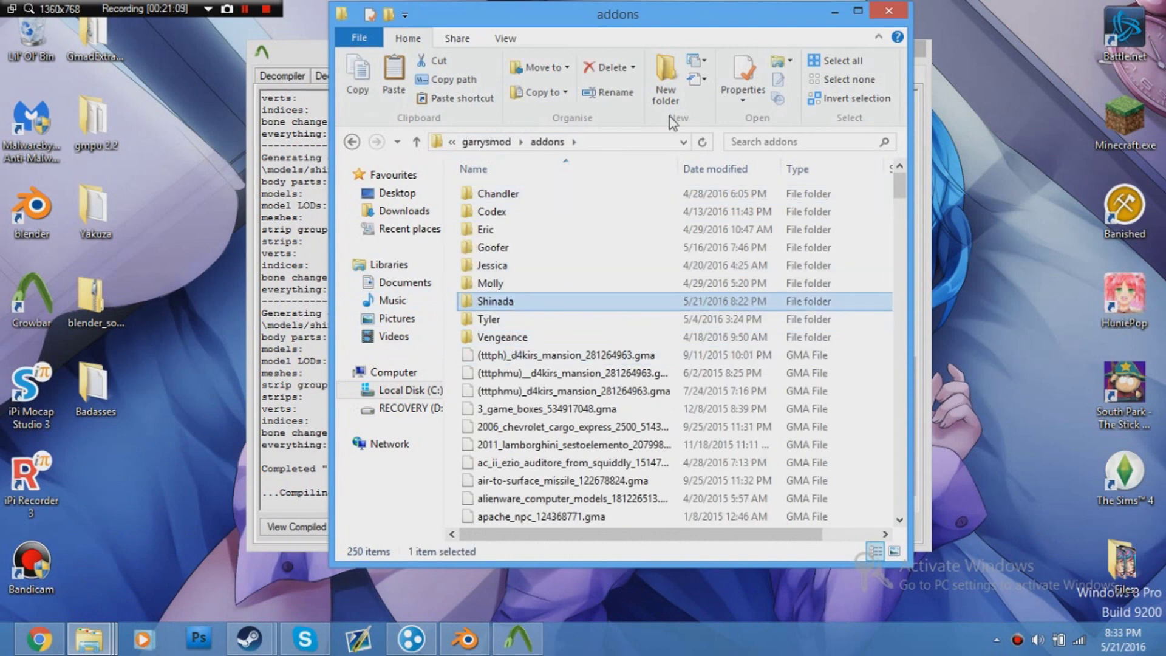
{"action": "left_click", "coordinate": [892, 17]}
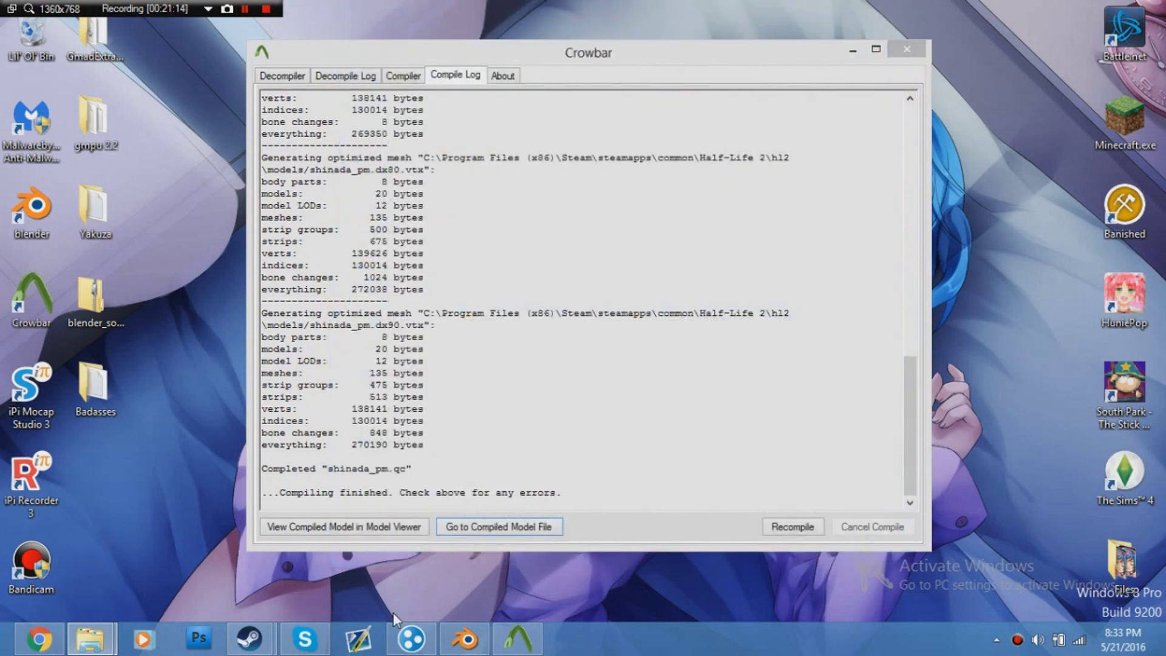
- Switch to Steam and launch Garry's Mod from the games library
{"action": "mouse_move", "coordinate": [246, 638]}
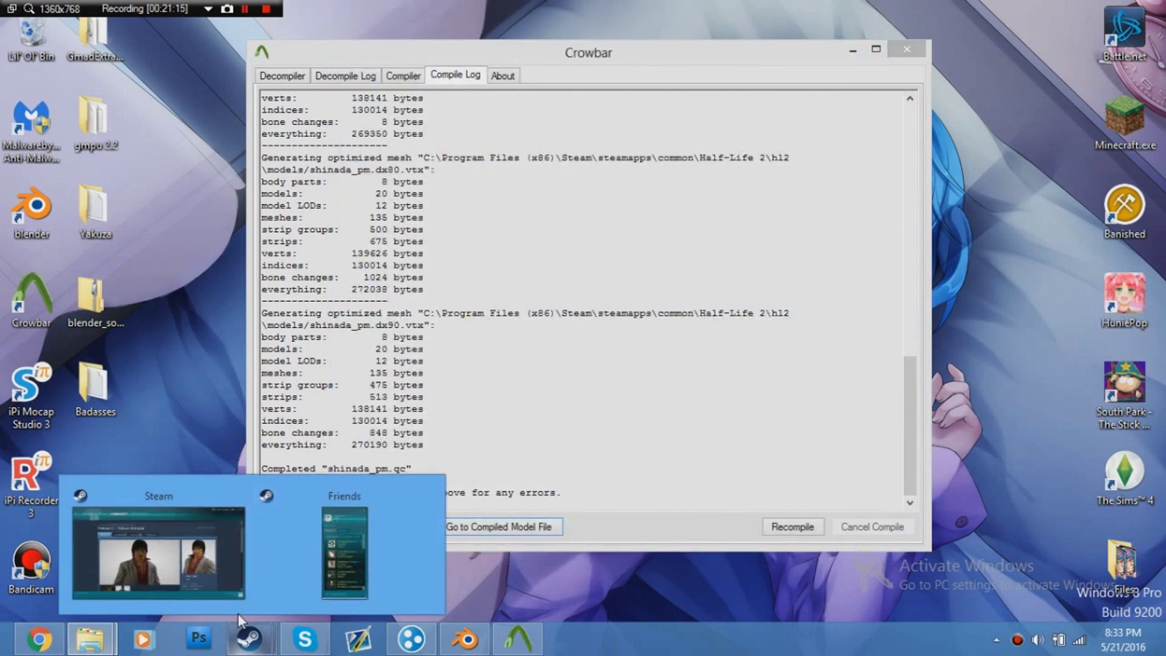
{"action": "left_click", "coordinate": [222, 562]}
{"action": "mouse_move", "coordinate": [187, 38]}
{"action": "left_click", "coordinate": [211, 84]}
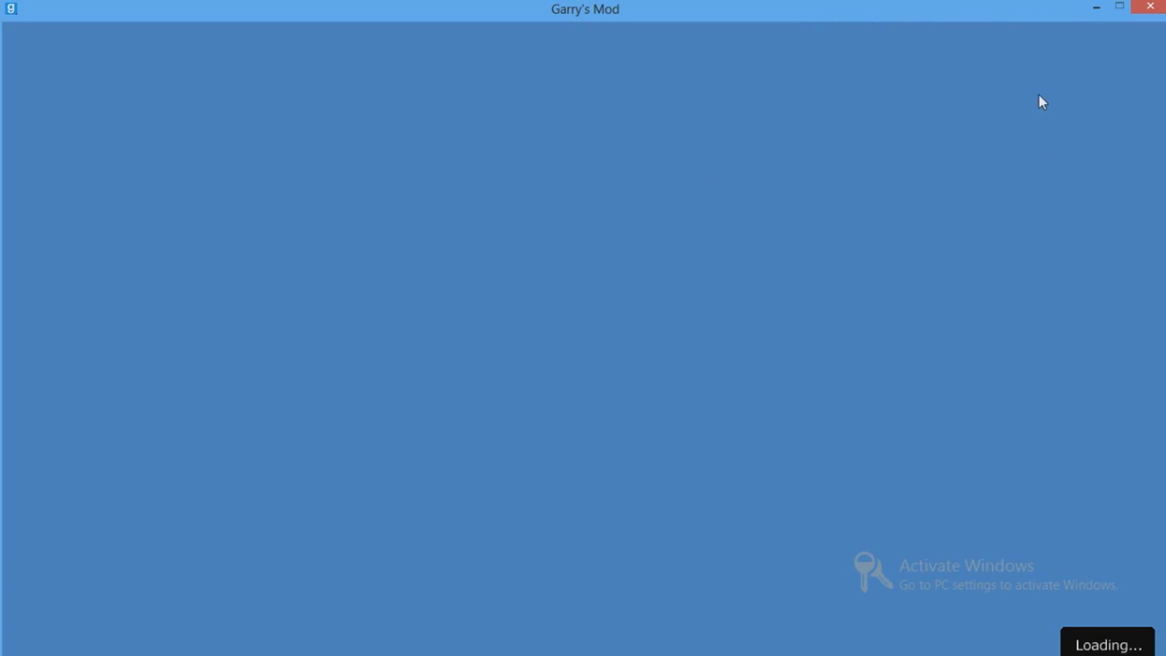
- Minimise the Garry's Mod, Bandicam and Steam windows and close Crowbar to clear the desktop
{"action": "left_click", "coordinate": [1093, 8]}
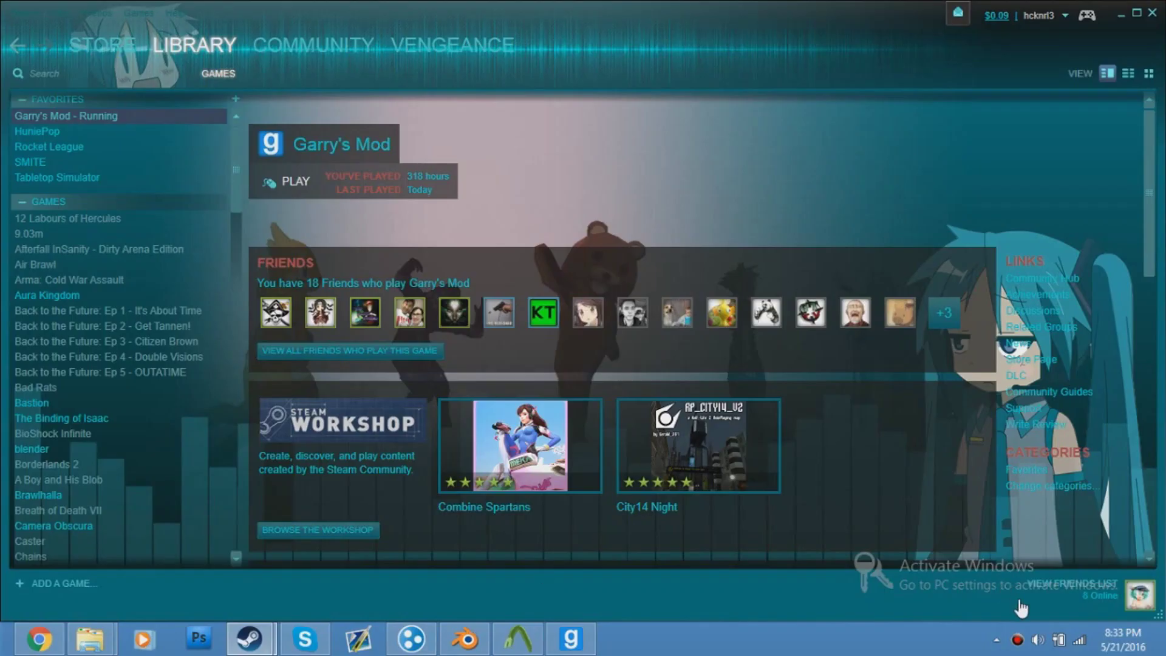
{"action": "left_click", "coordinate": [1017, 637]}
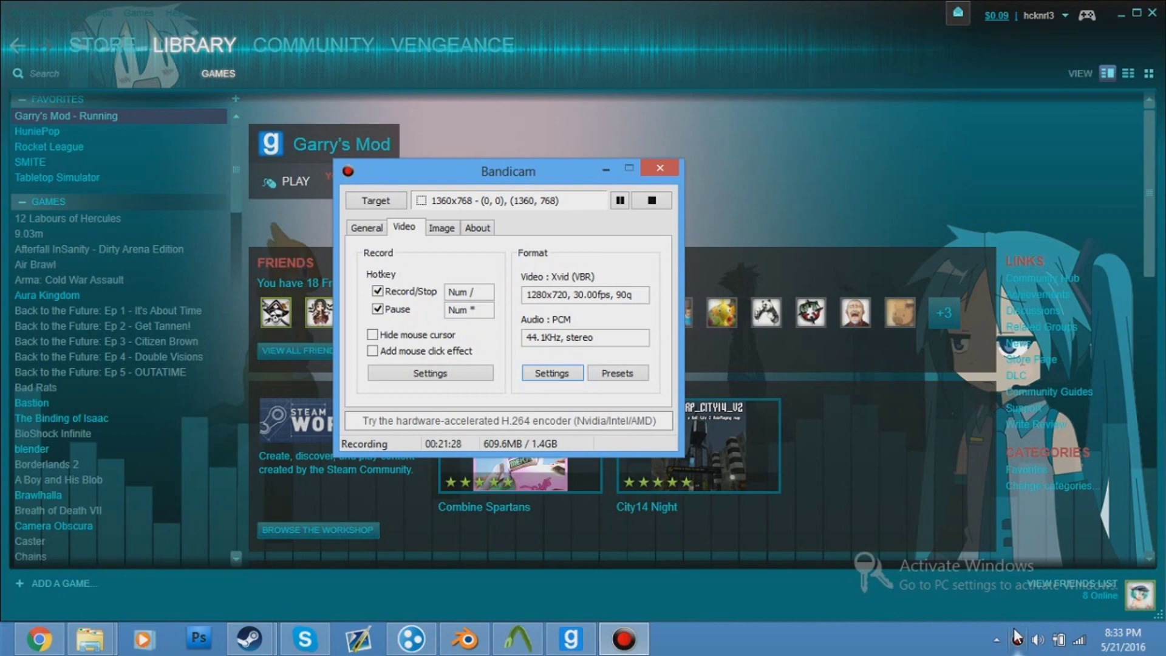
{"action": "left_click", "coordinate": [607, 169]}
{"action": "left_click", "coordinate": [1118, 12]}
{"action": "left_click", "coordinate": [1096, 4]}
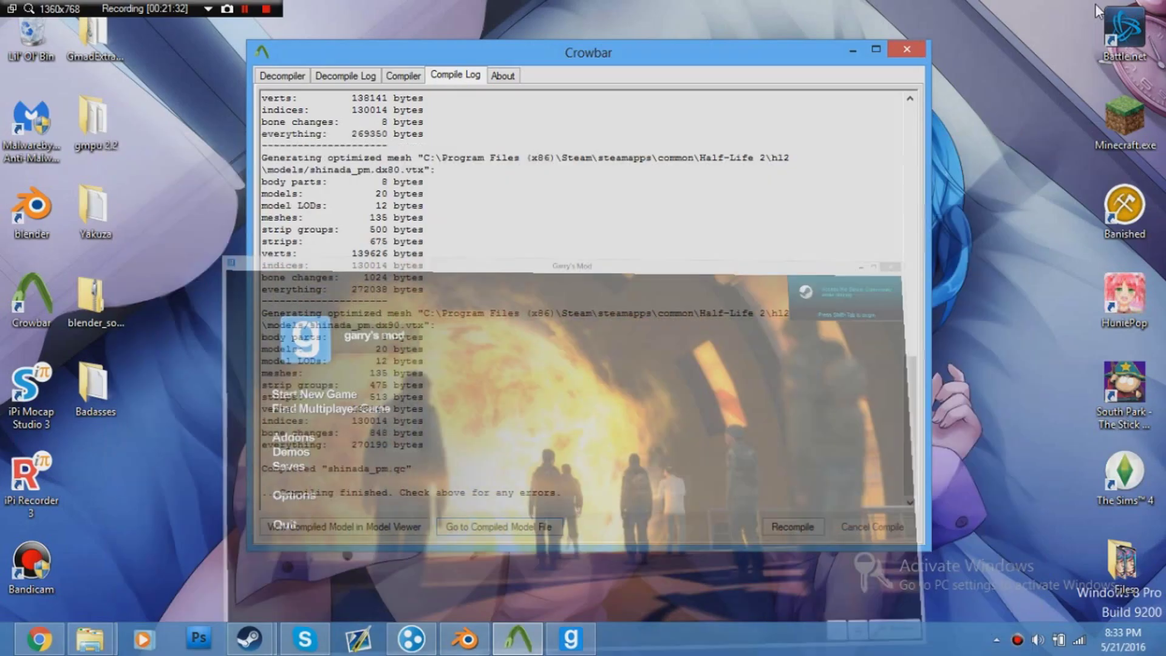
{"action": "left_click", "coordinate": [97, 7]}
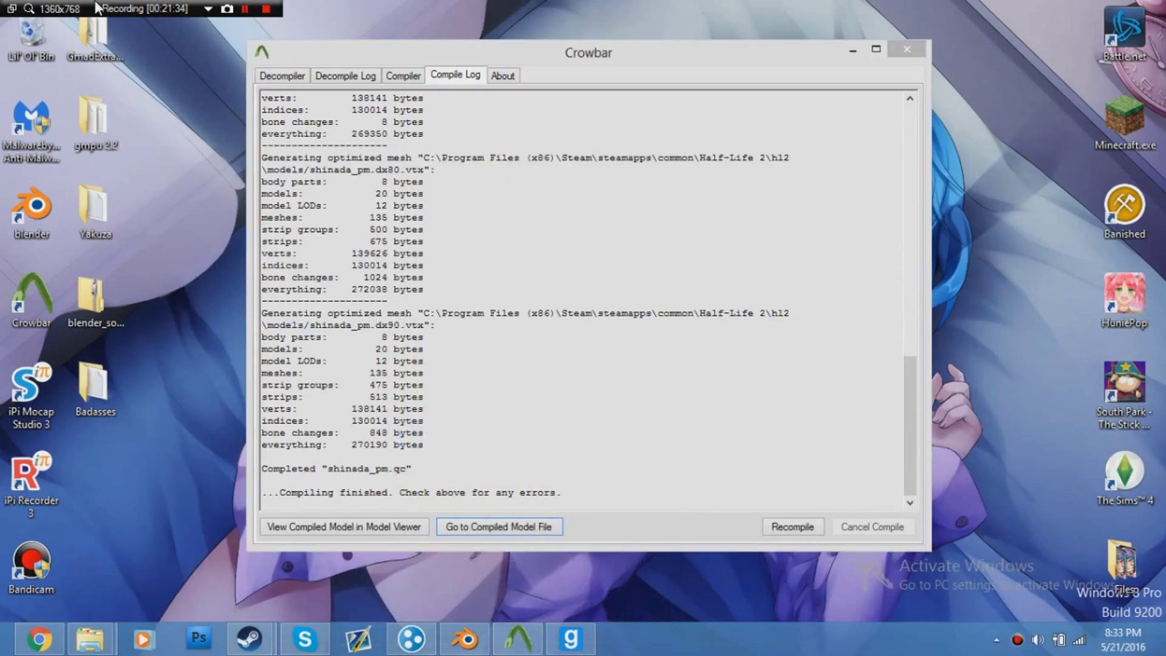
{"action": "left_click", "coordinate": [904, 48]}
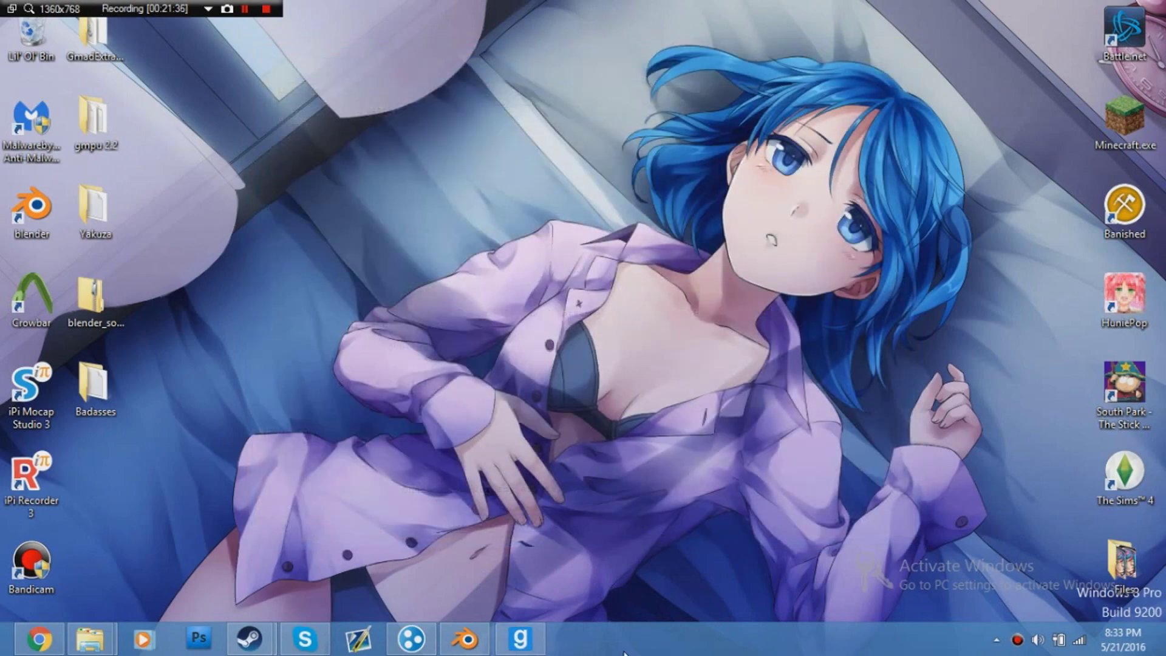
- Return to Garry's Mod and start a new single-player Sandbox game on the gm_construct map
{"action": "left_click", "coordinate": [519, 649]}
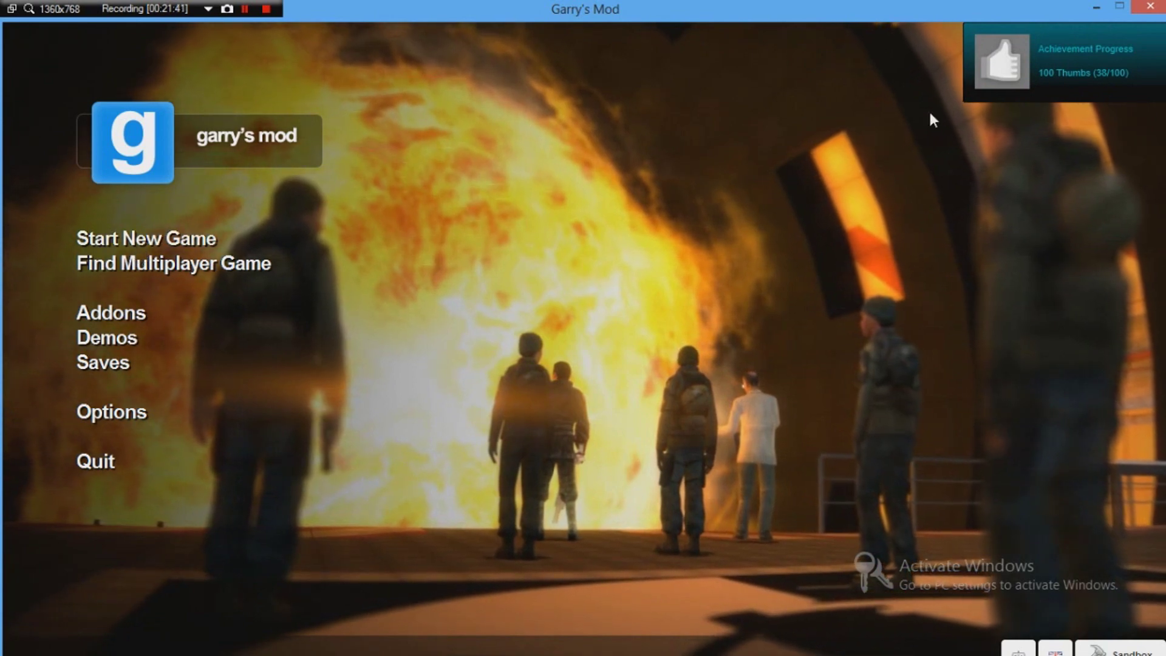
{"action": "left_click", "coordinate": [210, 245]}
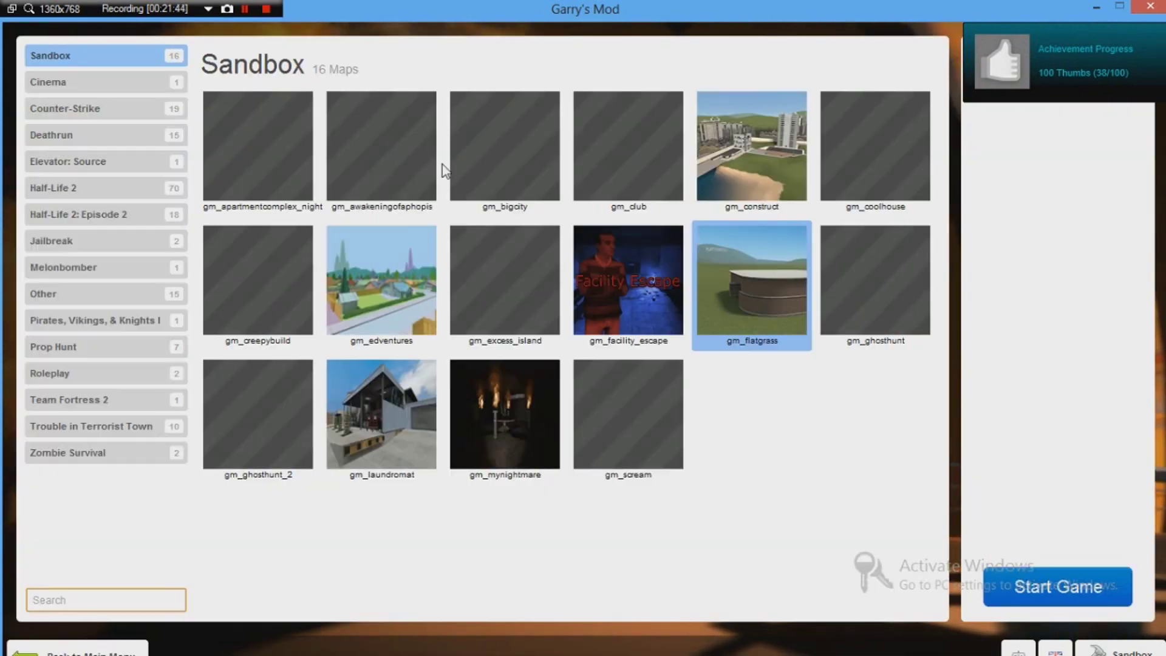
{"action": "left_click", "coordinate": [771, 209]}
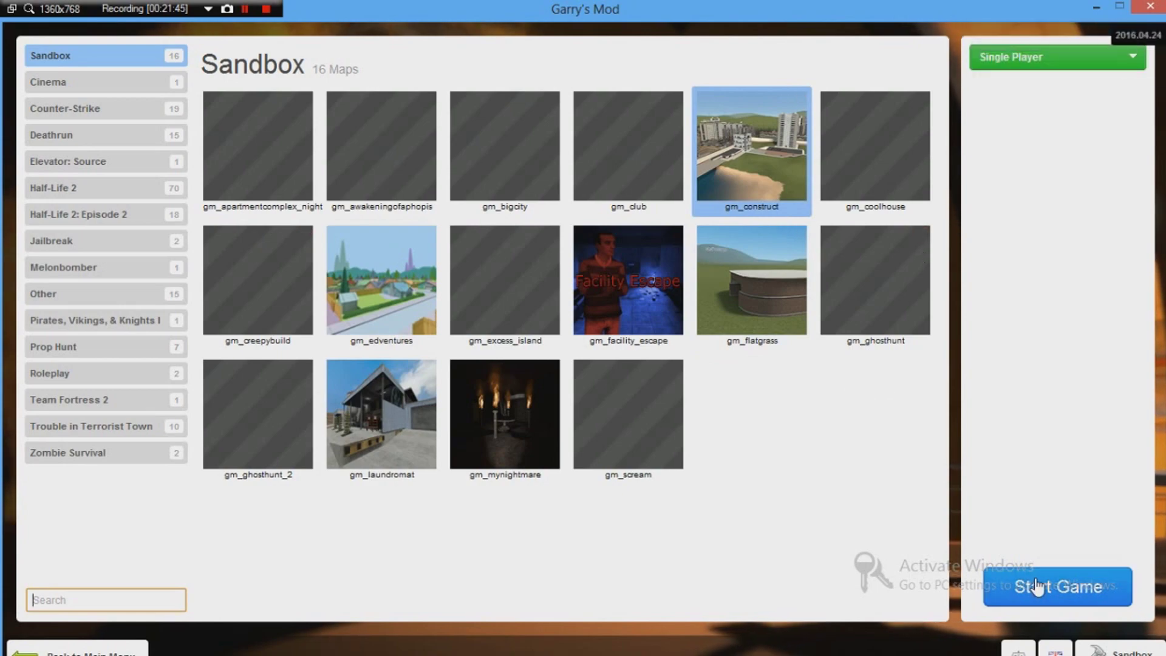
{"action": "left_click", "coordinate": [1000, 589]}
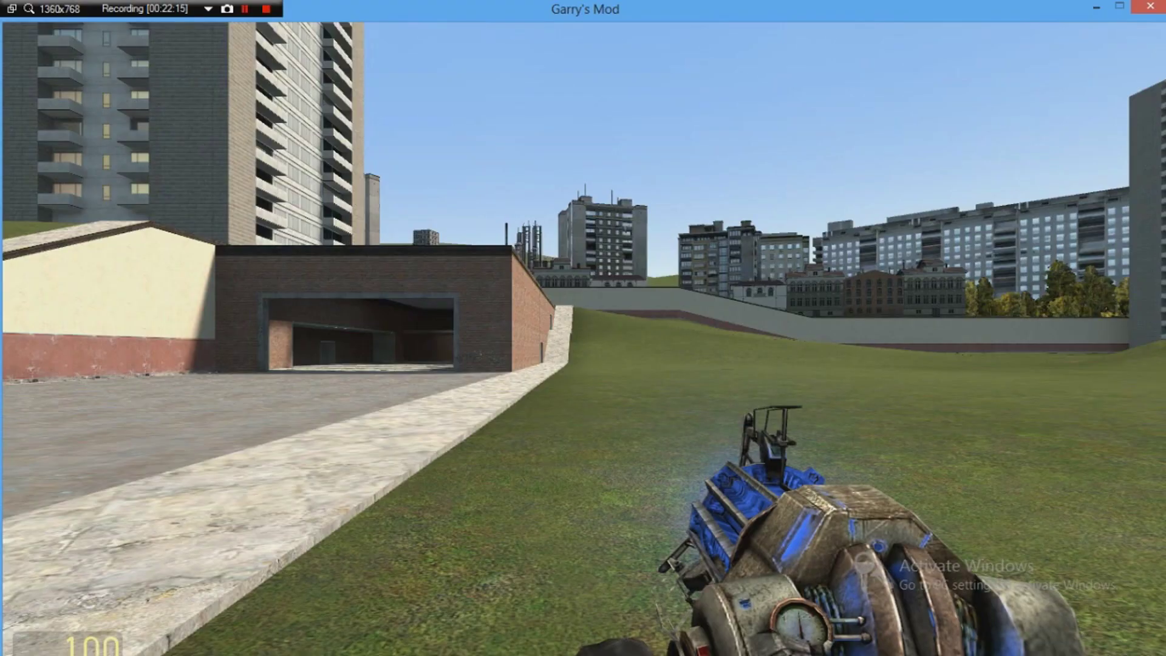
- Cycle through the carried weapons until the grenade is in hand
{"action": "scroll", "coordinate": [584, 339], "scroll_direction": "down", "scroll_amount": 2}
{"action": "left_click", "coordinate": [584, 339]}
{"action": "scroll", "coordinate": [584, 338], "scroll_direction": "down", "scroll_amount": 3}
{"action": "left_click", "coordinate": [584, 338]}
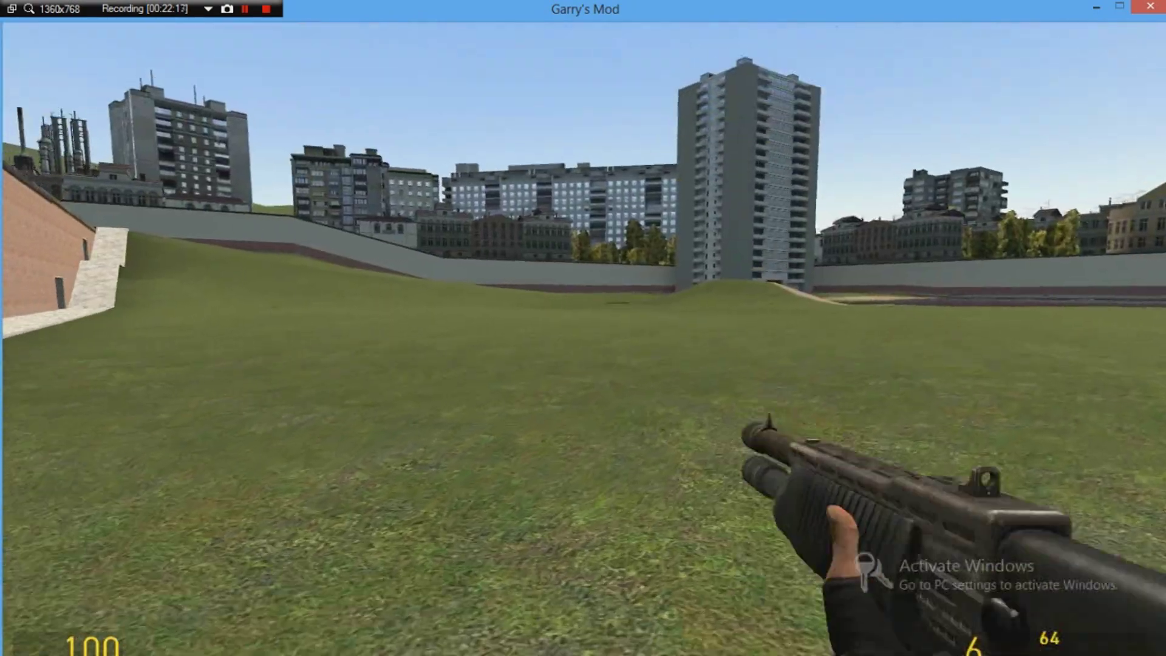
{"action": "scroll", "coordinate": [584, 339], "scroll_direction": "down", "scroll_amount": 2}
{"action": "left_click", "coordinate": [584, 338]}
- Open the player model selector, browse the model list and choose the Shinada model as the player model
{"action": "key", "text": "c"}
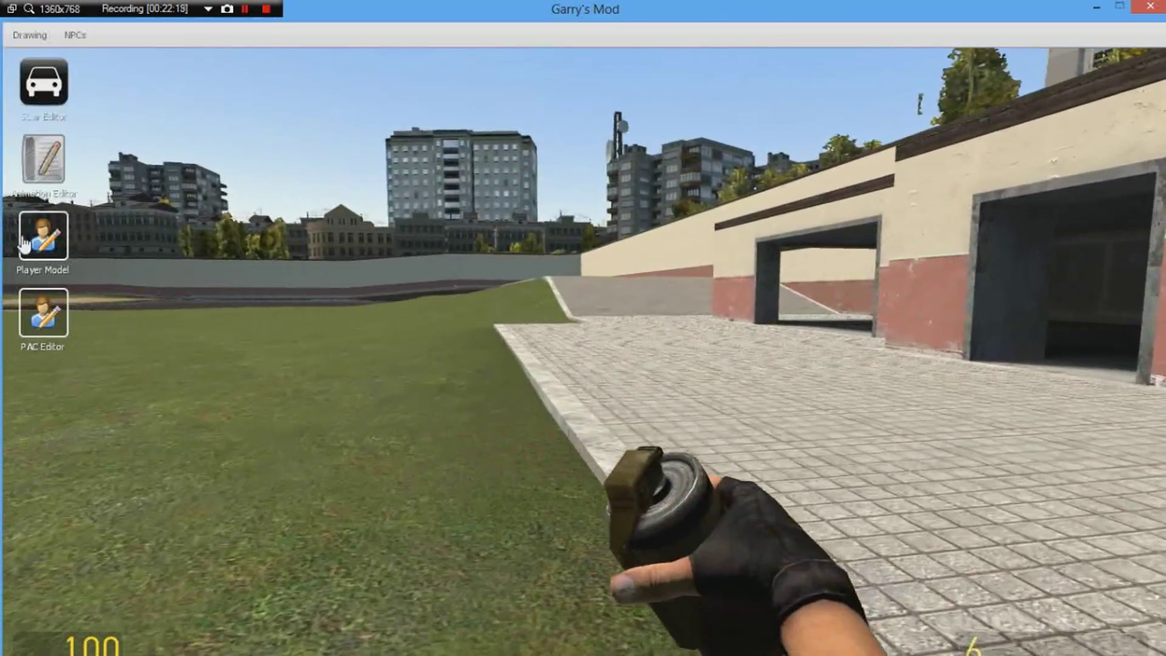
{"action": "left_click", "coordinate": [43, 236]}
{"action": "scroll", "coordinate": [704, 358], "scroll_direction": "down", "scroll_amount": 2}
{"action": "scroll", "coordinate": [704, 358], "scroll_direction": "down", "scroll_amount": 8}
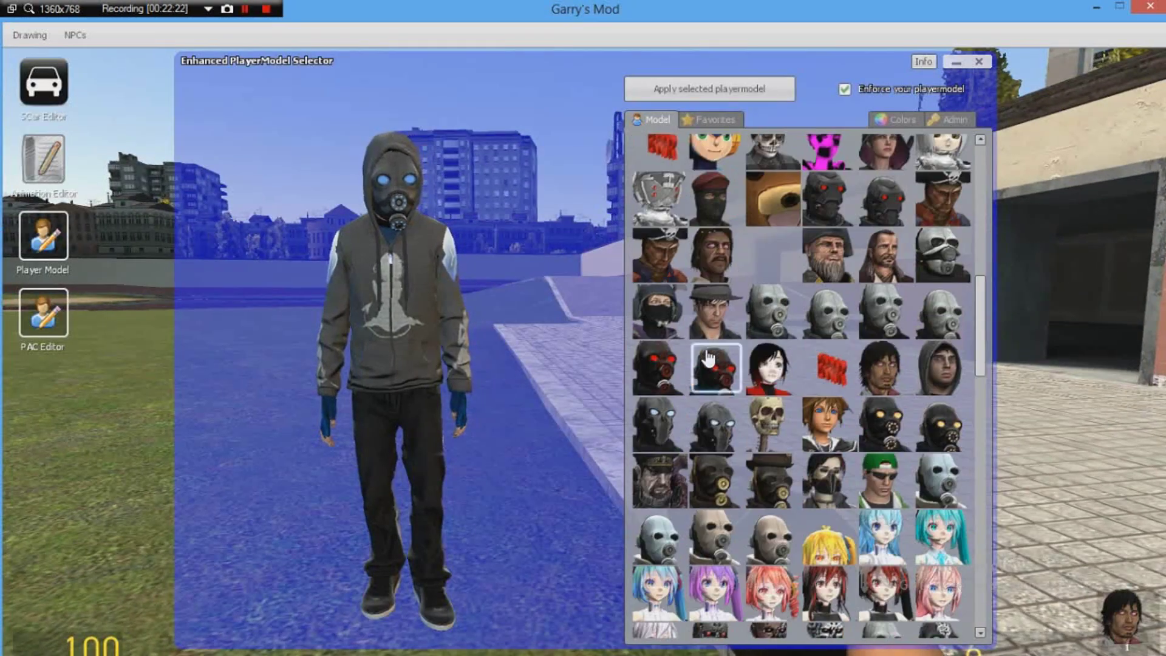
{"action": "scroll", "coordinate": [935, 531], "scroll_direction": "up", "scroll_amount": 3}
{"action": "scroll", "coordinate": [858, 486], "scroll_direction": "up", "scroll_amount": 6}
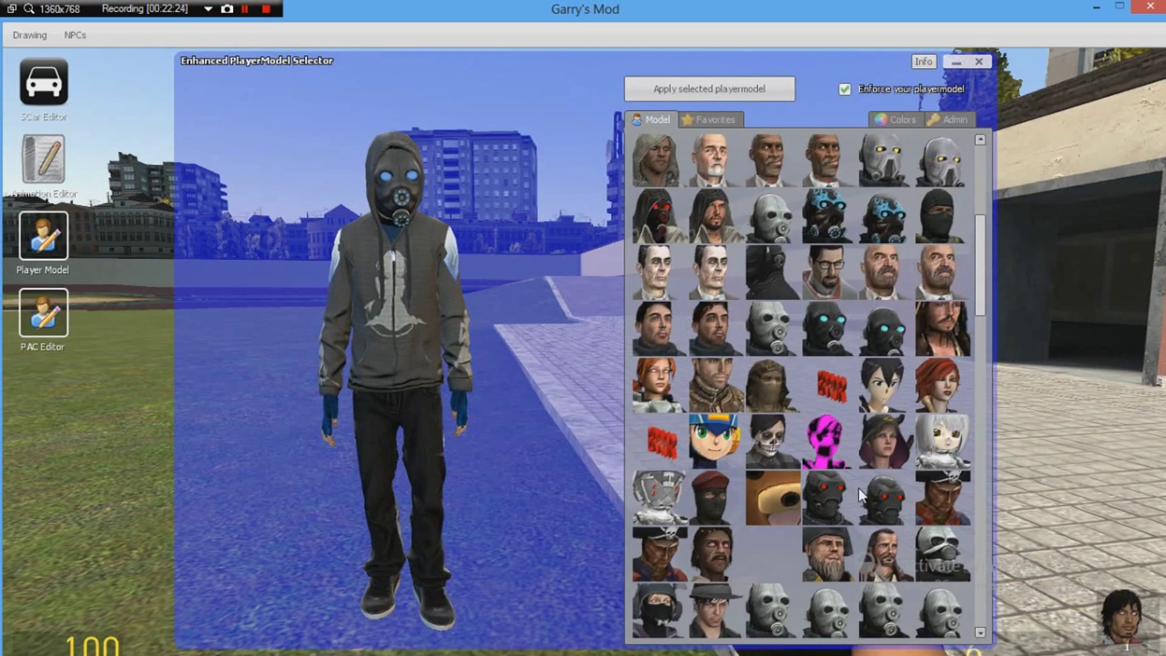
{"action": "scroll", "coordinate": [858, 485], "scroll_direction": "down", "scroll_amount": 7}
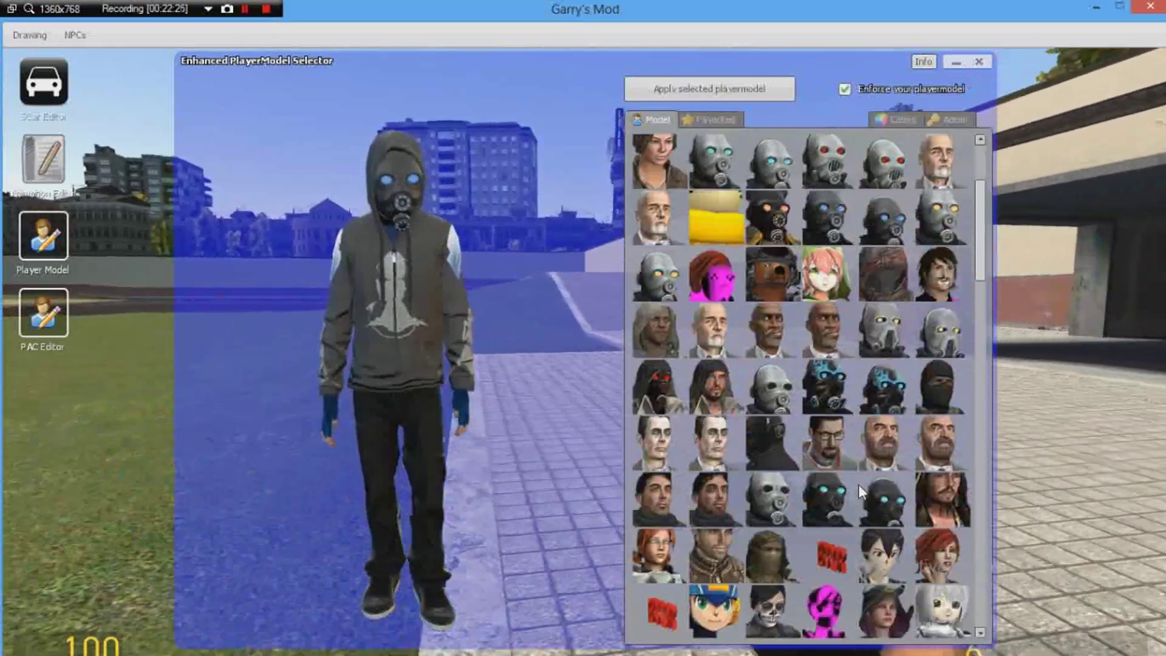
{"action": "scroll", "coordinate": [888, 452], "scroll_direction": "down", "scroll_amount": 1}
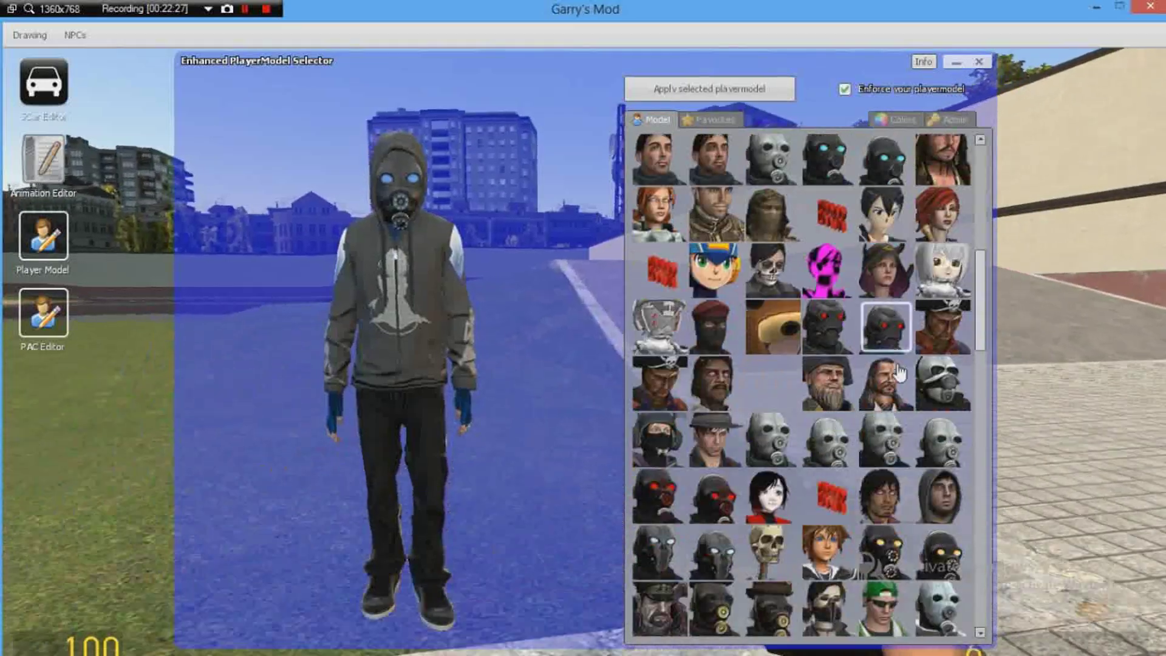
{"action": "left_click", "coordinate": [883, 495]}
- Examine the Shinada model in the preview and close the player model selector
{"action": "left_click_drag", "start_coordinate": [625, 422], "coordinate": [360, 325]}
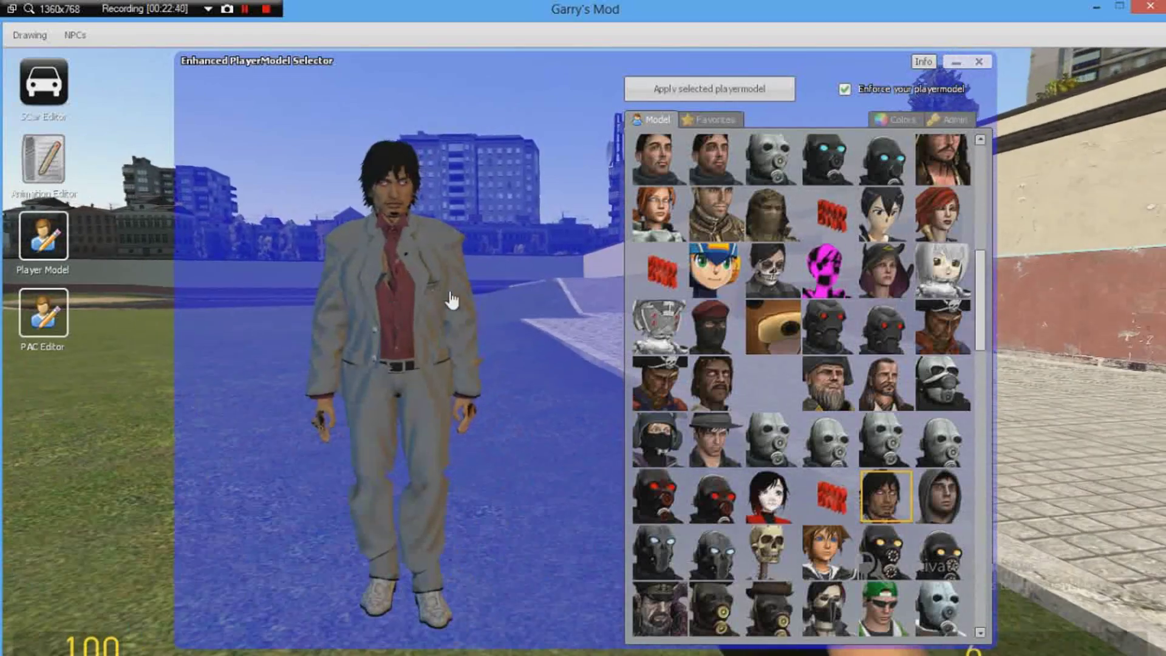
{"action": "key", "text": "c"}
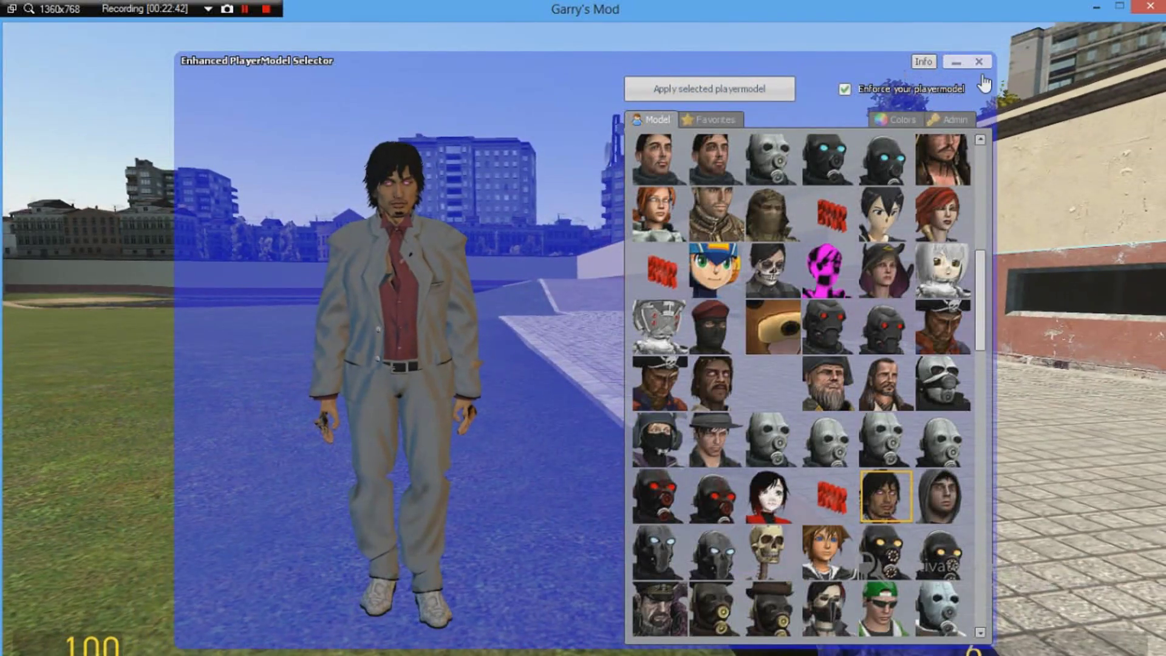
{"action": "left_click", "coordinate": [979, 62]}
- Equip the tool gun and select the Camera tool from the Render tools
{"action": "key", "text": "w"}
{"action": "key", "text": "1"}
{"action": "key", "text": "5"}
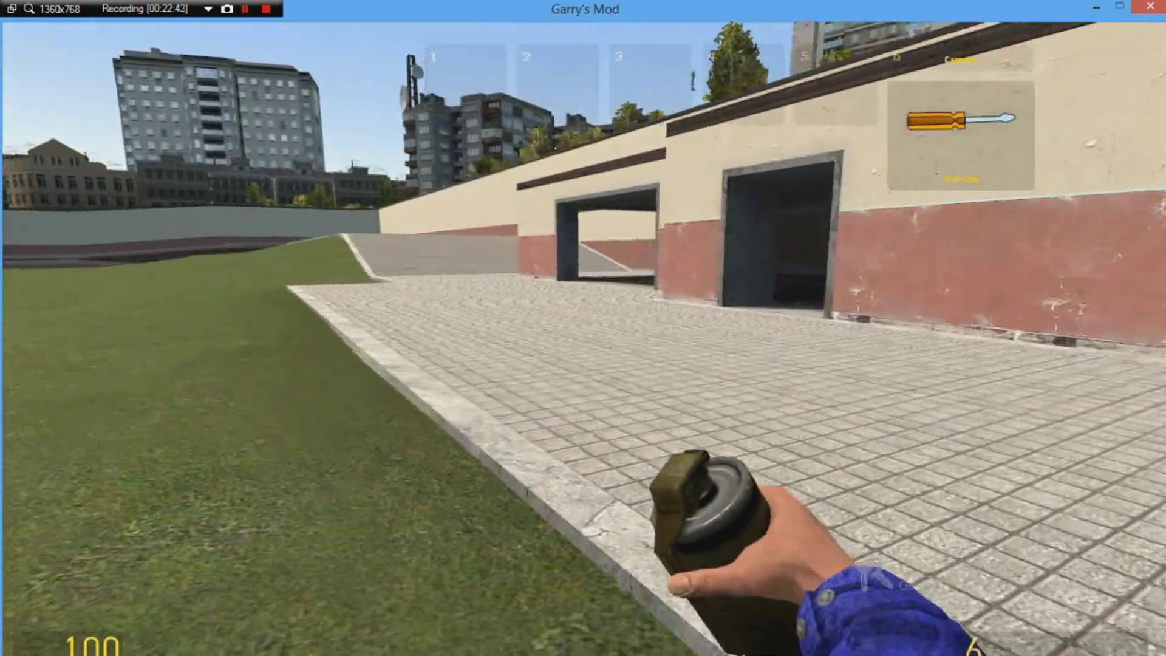
{"action": "key", "text": "q"}
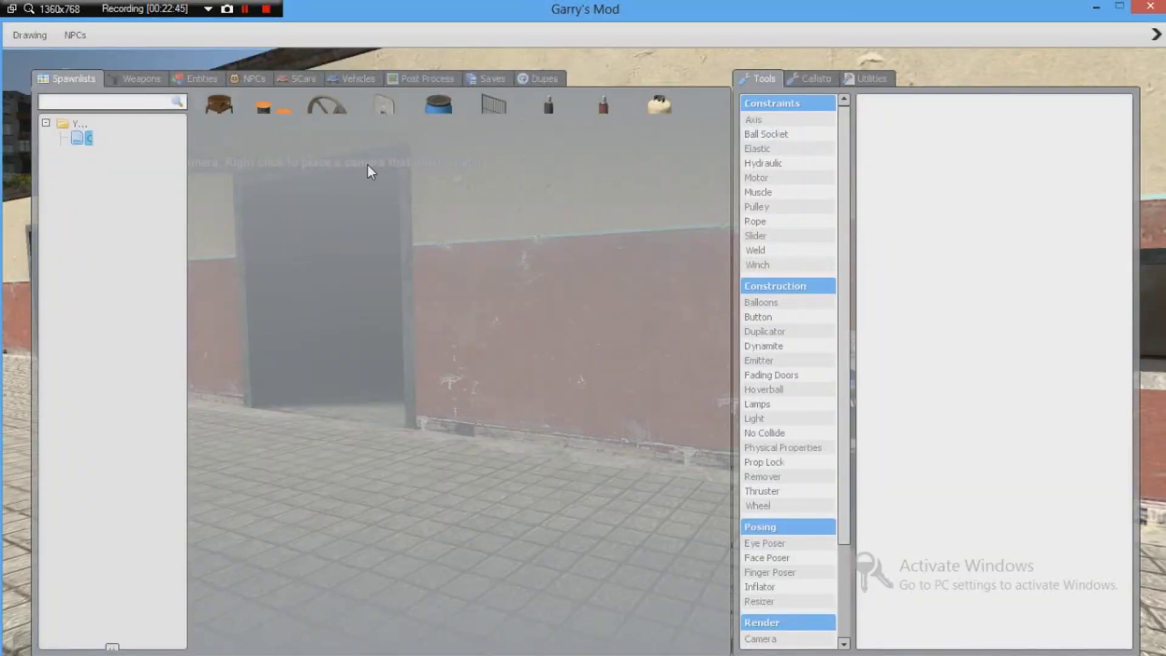
{"action": "scroll", "coordinate": [777, 364], "scroll_direction": "down", "scroll_amount": 4}
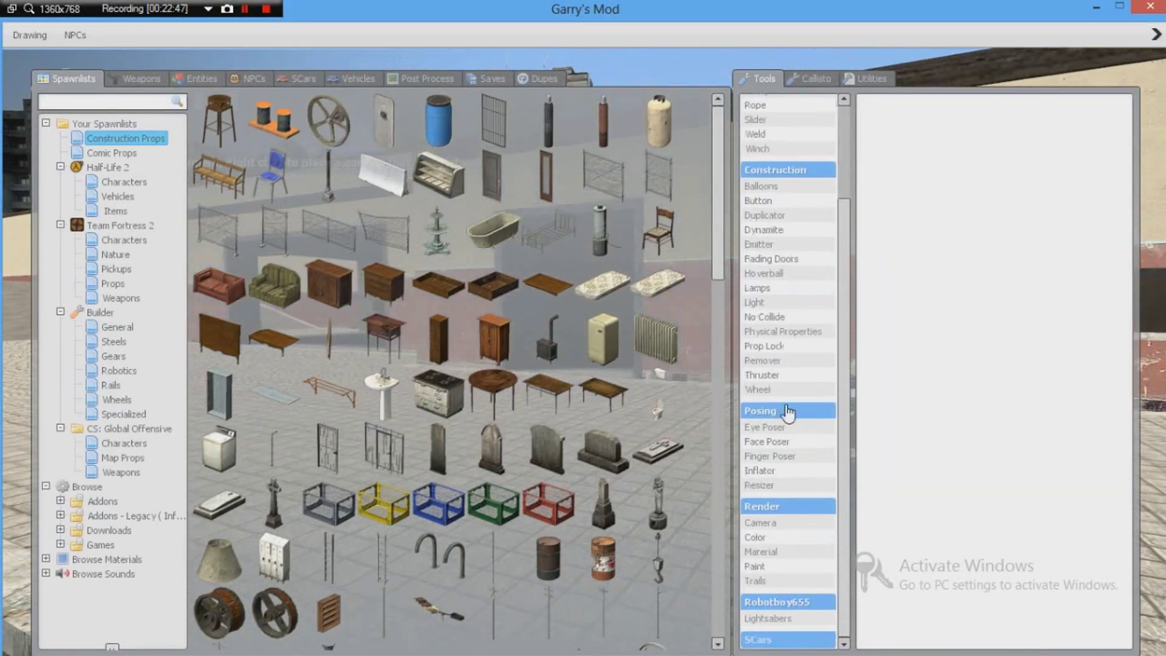
{"action": "left_click", "coordinate": [778, 526]}
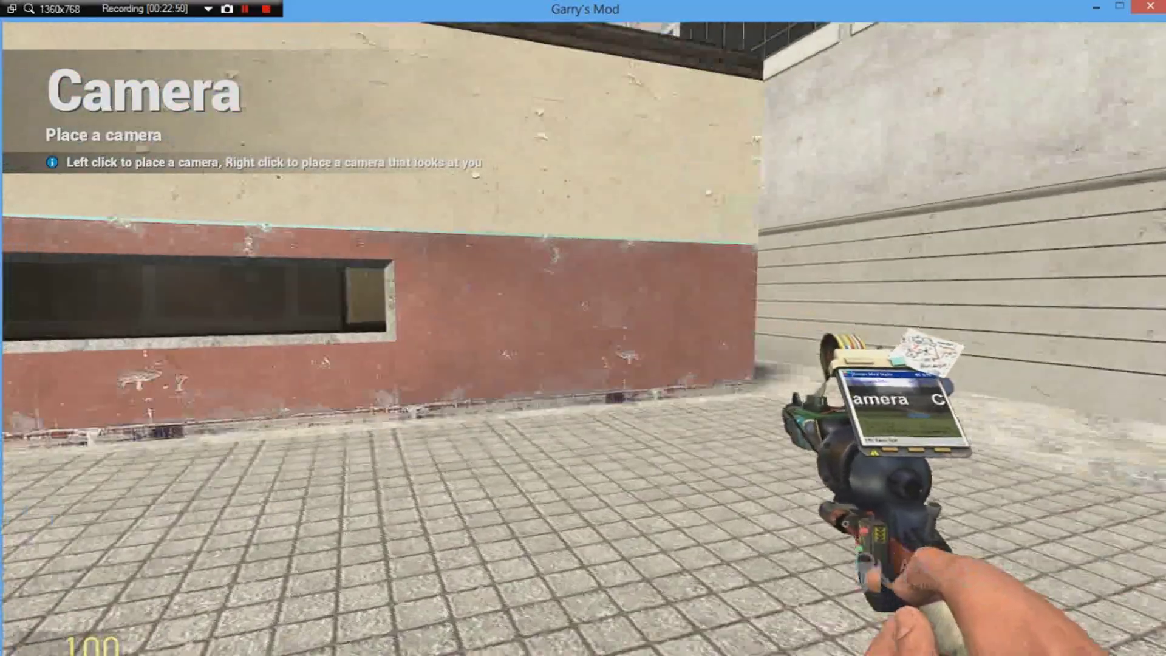
- Place a camera beside the building wall and switch the view to that camera
{"action": "key", "text": "w"}
{"action": "left_click", "coordinate": [582, 328]}
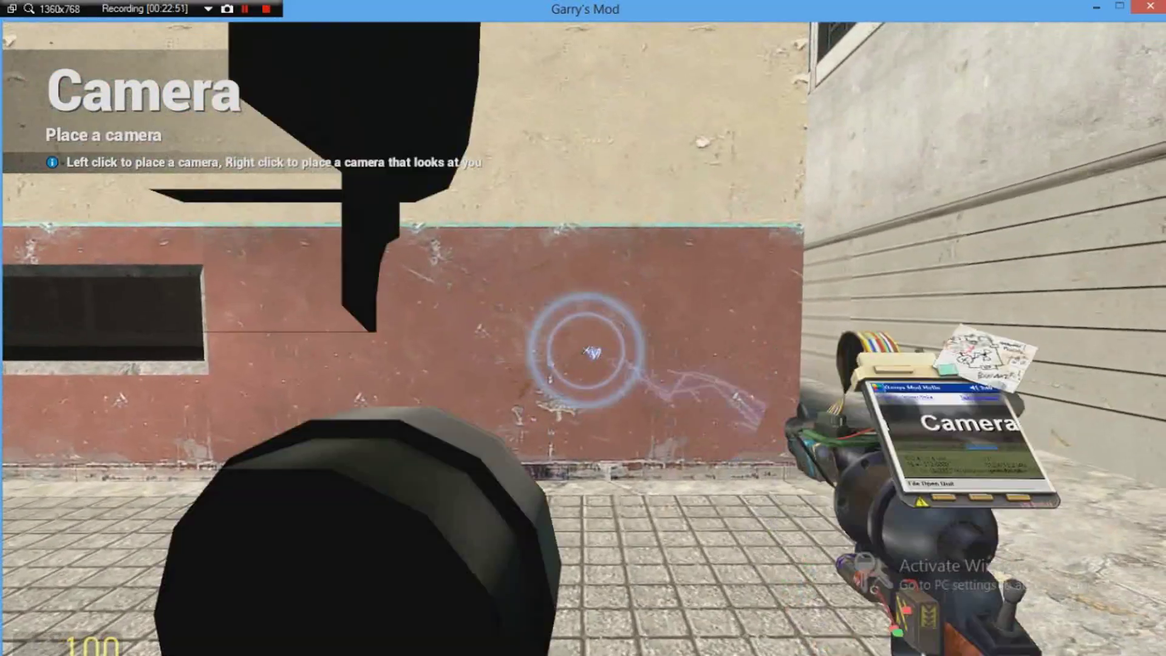
{"action": "key", "text": "w"}
{"action": "key", "text": "KP_1"}
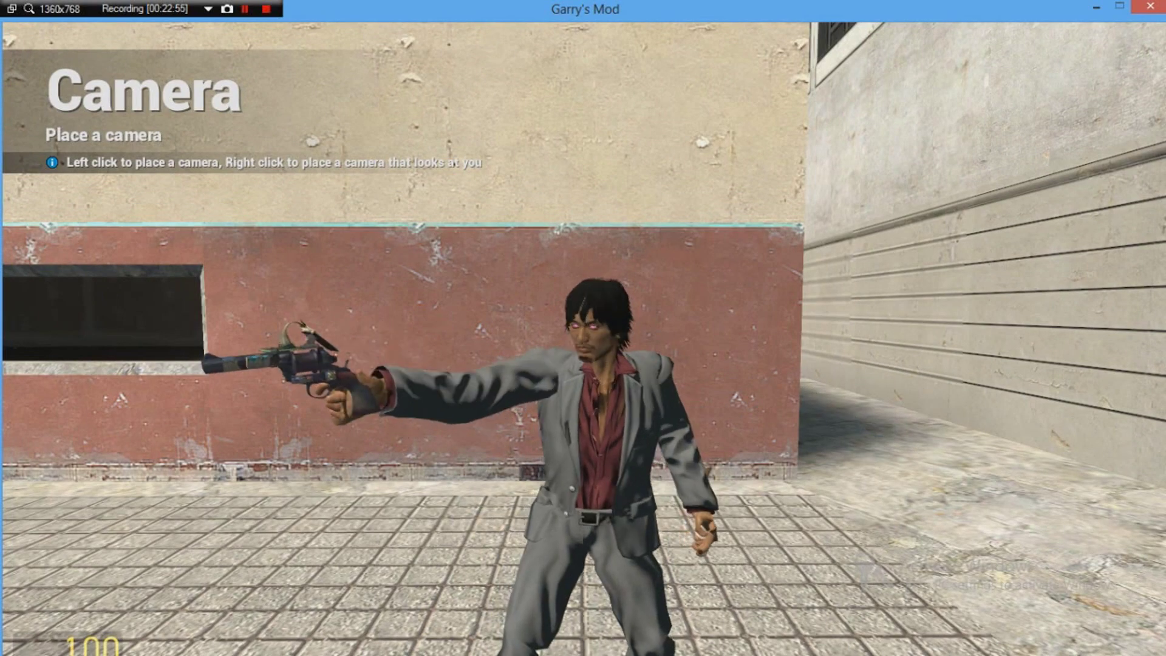
- Move the character in front of the camera and check its poses while firing the pulse rifle and the submachine gun
{"action": "key", "text": "w"}
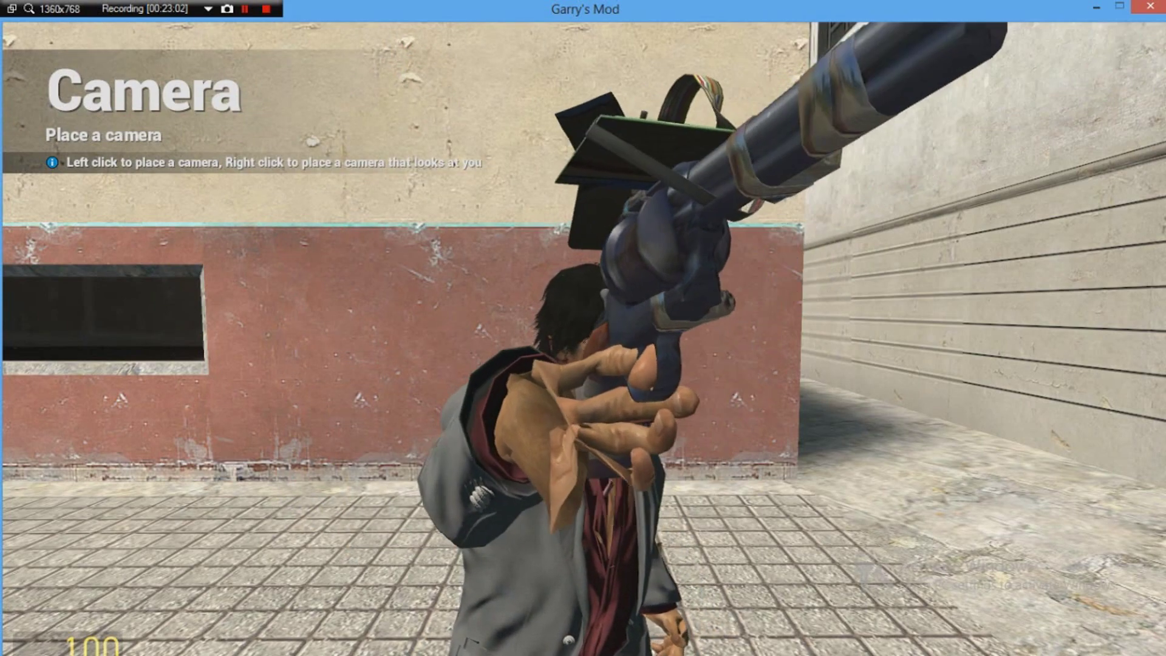
{"action": "key", "text": "s"}
{"action": "scroll", "coordinate": [583, 328], "scroll_direction": "up", "scroll_amount": 3}
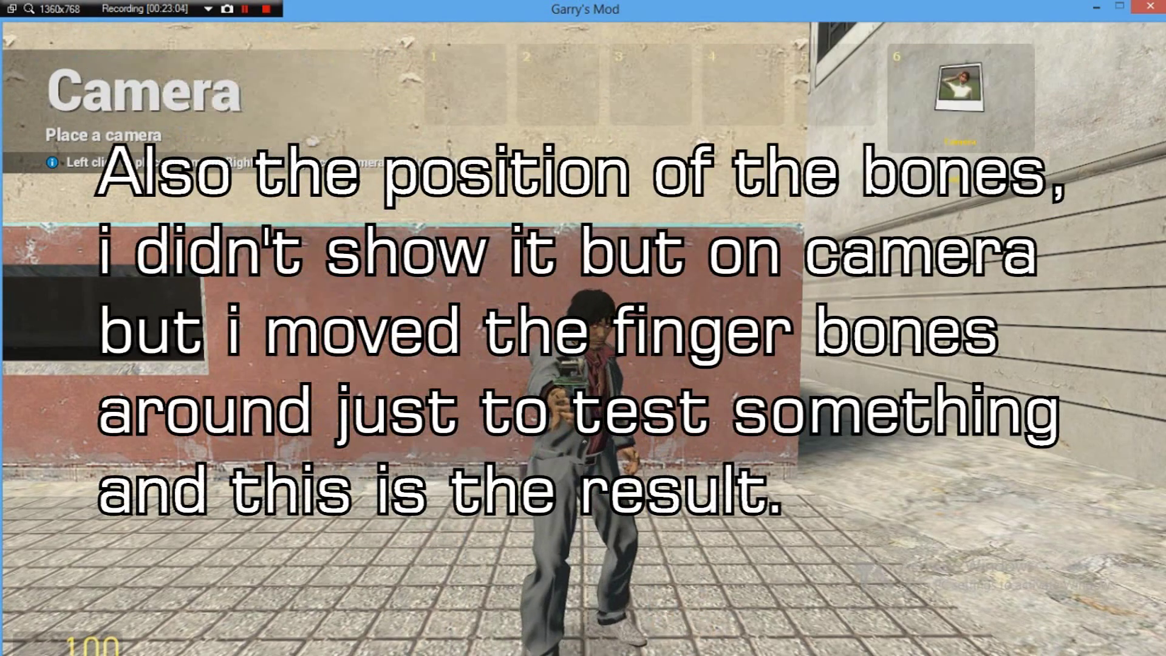
{"action": "left_click", "coordinate": [583, 328]}
{"action": "left_click", "coordinate": [582, 328]}
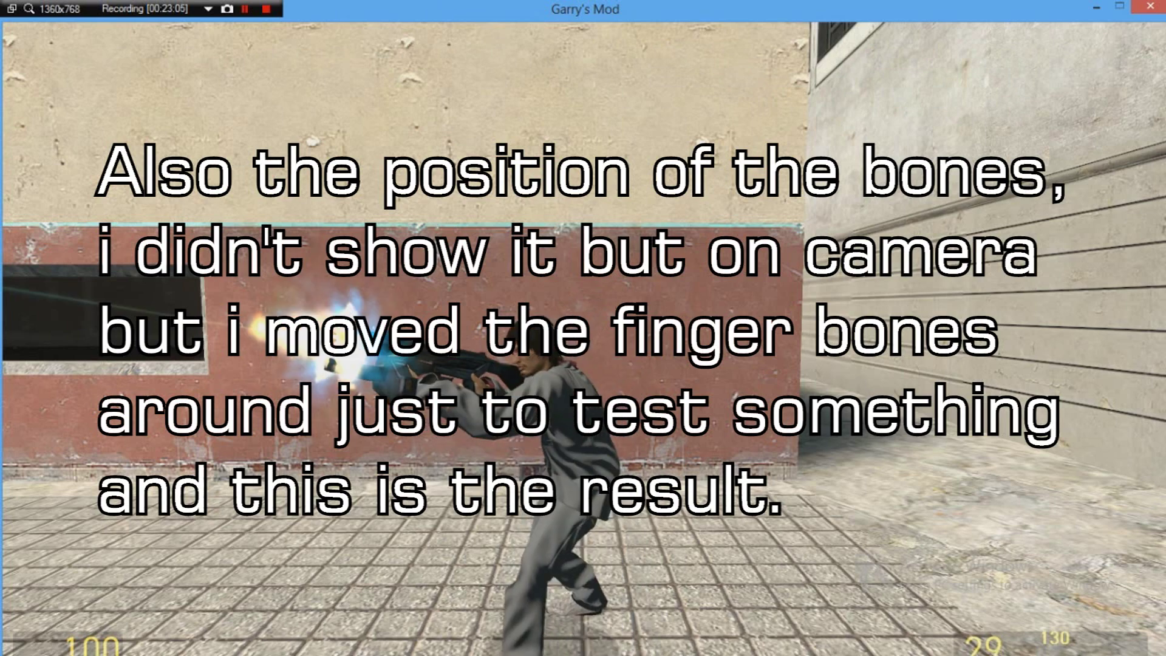
{"action": "scroll", "coordinate": [583, 328], "scroll_direction": "up", "scroll_amount": 1}
{"action": "left_click", "coordinate": [583, 327]}
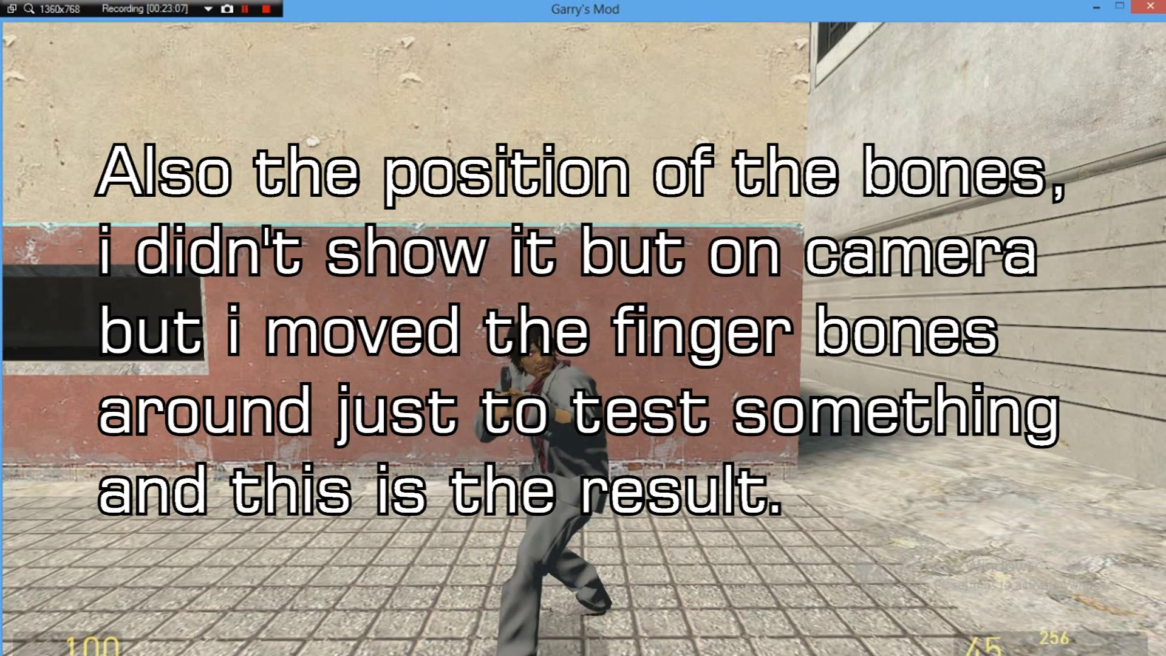
{"action": "left_click", "coordinate": [583, 328]}
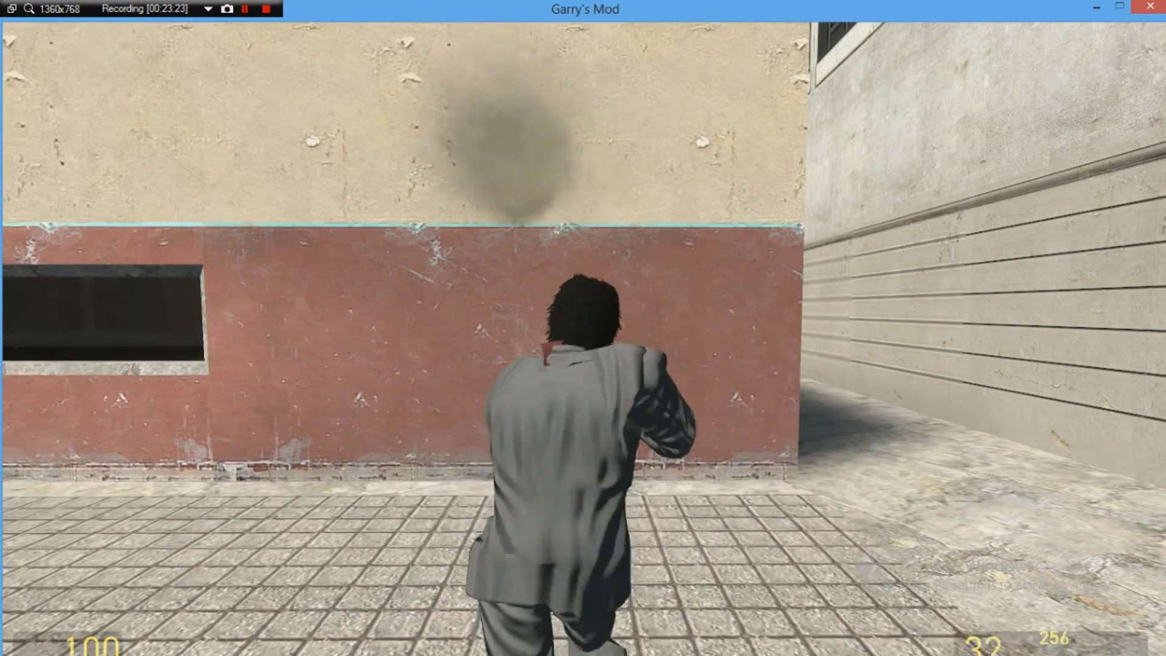
- Check the character's poses with the pistol and the gravity gun
{"action": "key", "text": "2"}
{"action": "left_click", "coordinate": [583, 328]}
{"action": "left_click", "coordinate": [583, 328]}
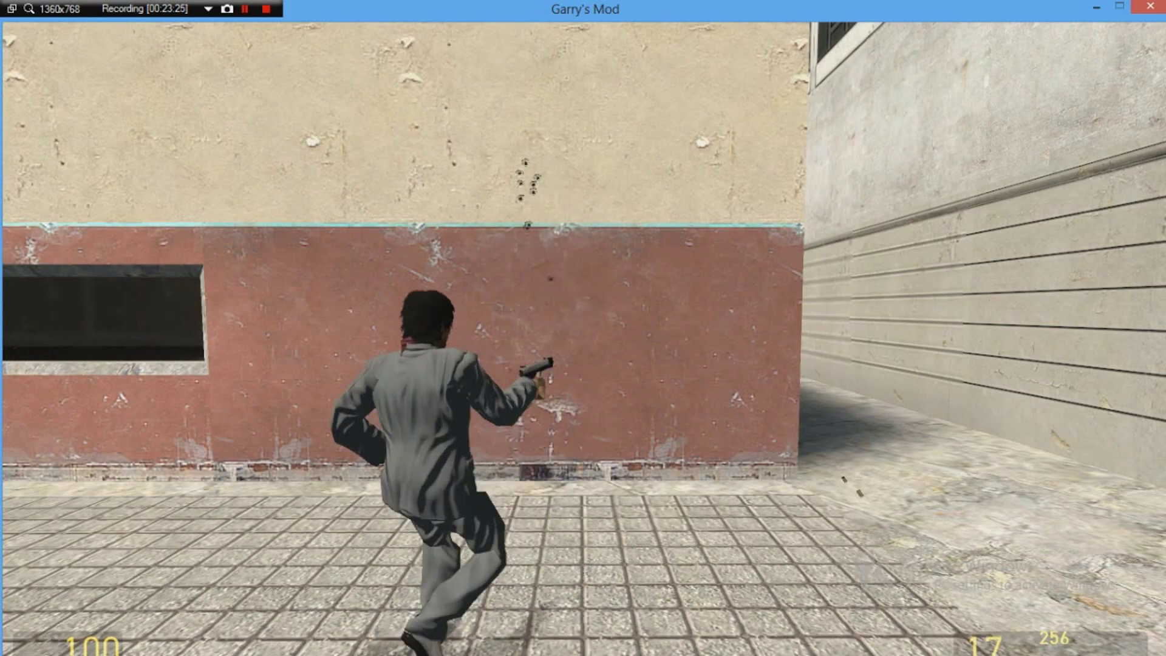
{"action": "key", "text": "1"}
{"action": "key", "text": "1"}
{"action": "left_click", "coordinate": [583, 328]}
{"action": "key", "text": "ctrl"}
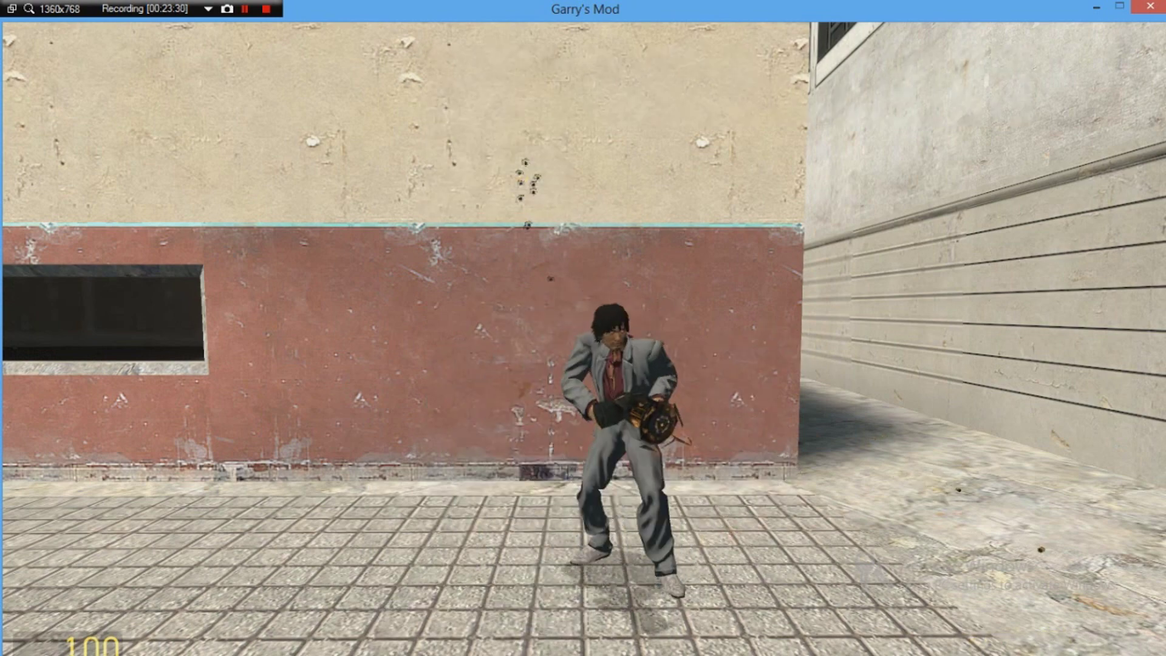
- Check the character's poses with the rocket launcher and the grenade in hand
{"action": "key", "text": "5"}
{"action": "left_click", "coordinate": [583, 328]}
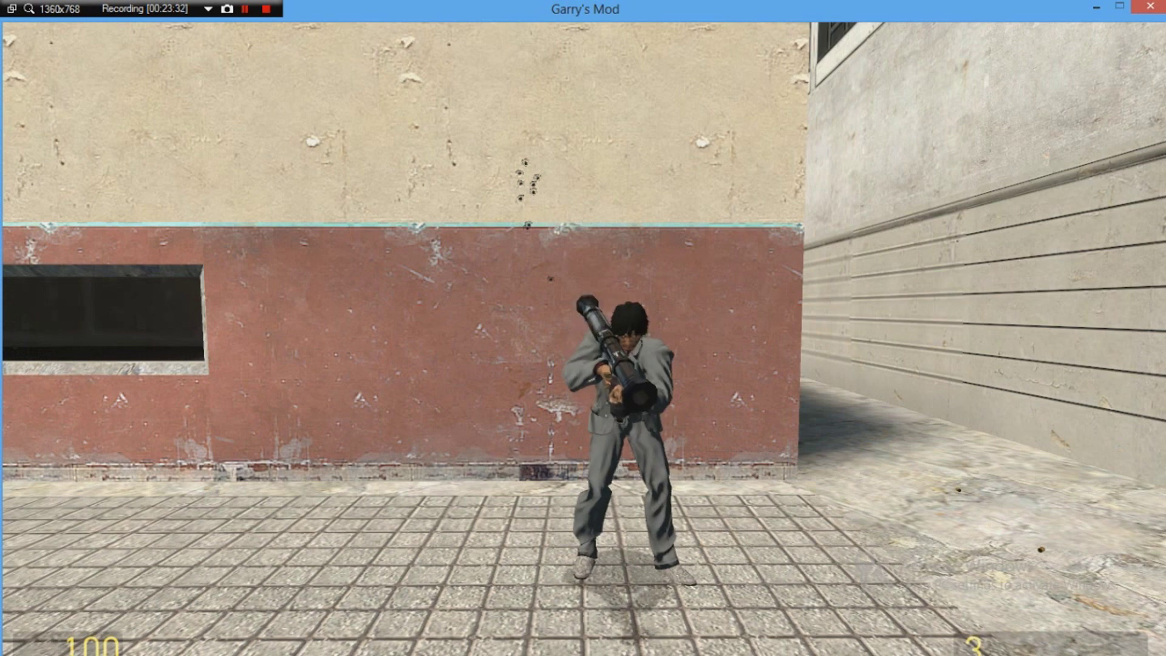
{"action": "key", "text": "5"}
{"action": "left_click", "coordinate": [583, 328]}
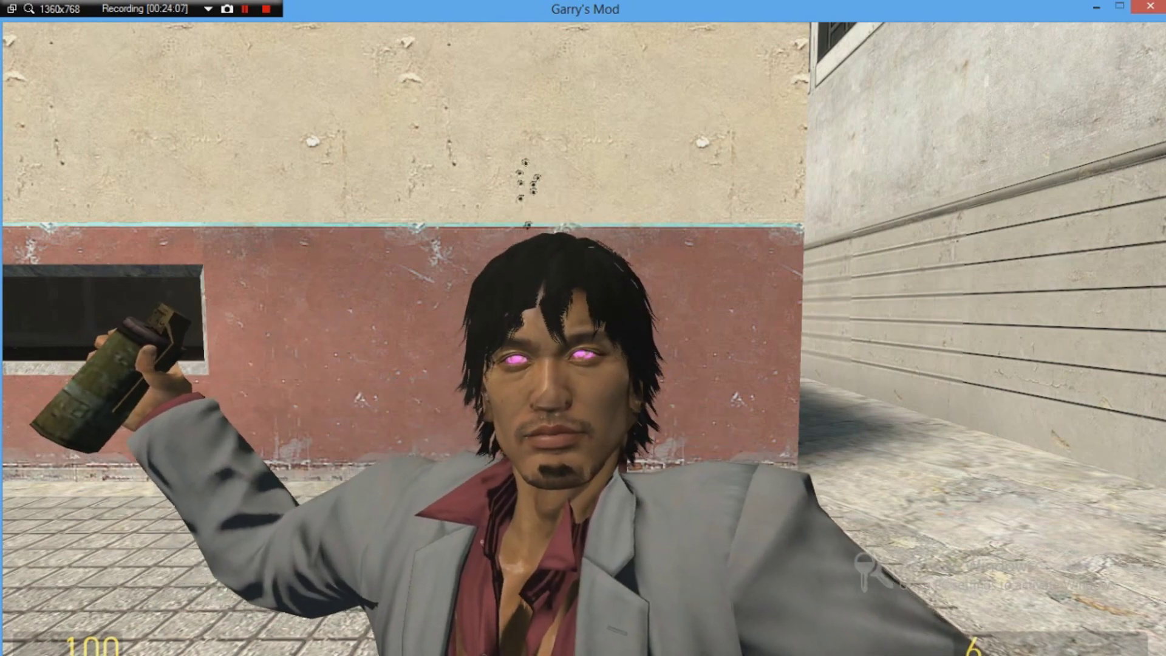
- Select the Face Poser tool from the Posing tools and bring up its context options
{"action": "key", "text": "c"}
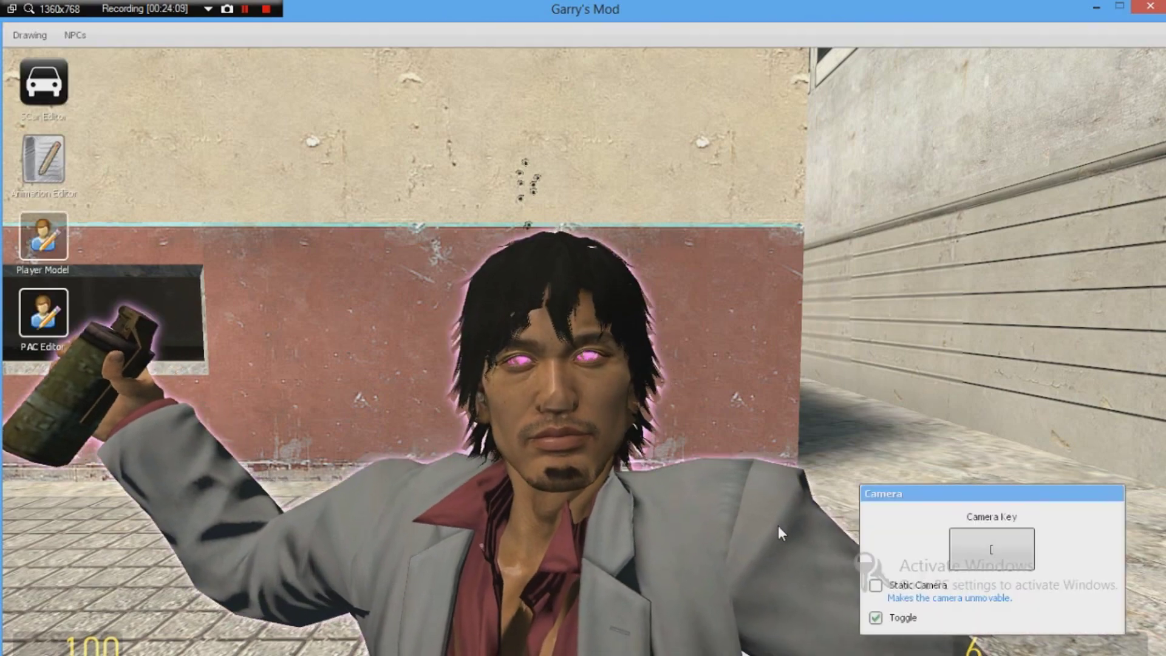
{"action": "key", "text": "q"}
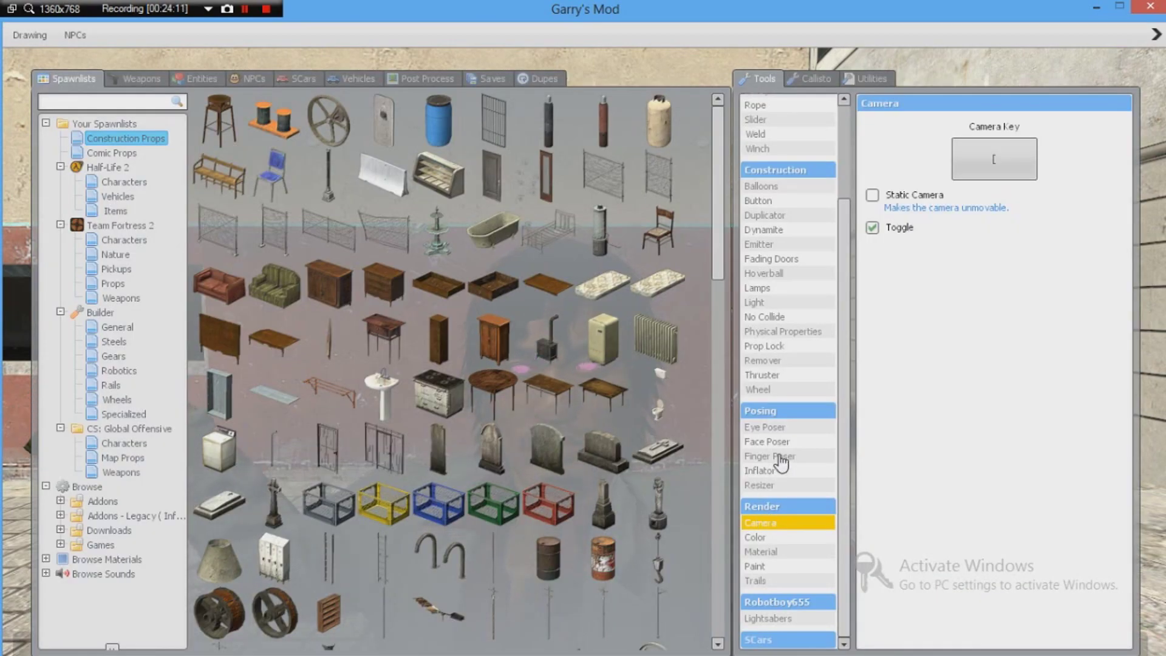
{"action": "left_click", "coordinate": [780, 442]}
{"action": "key", "text": "c"}
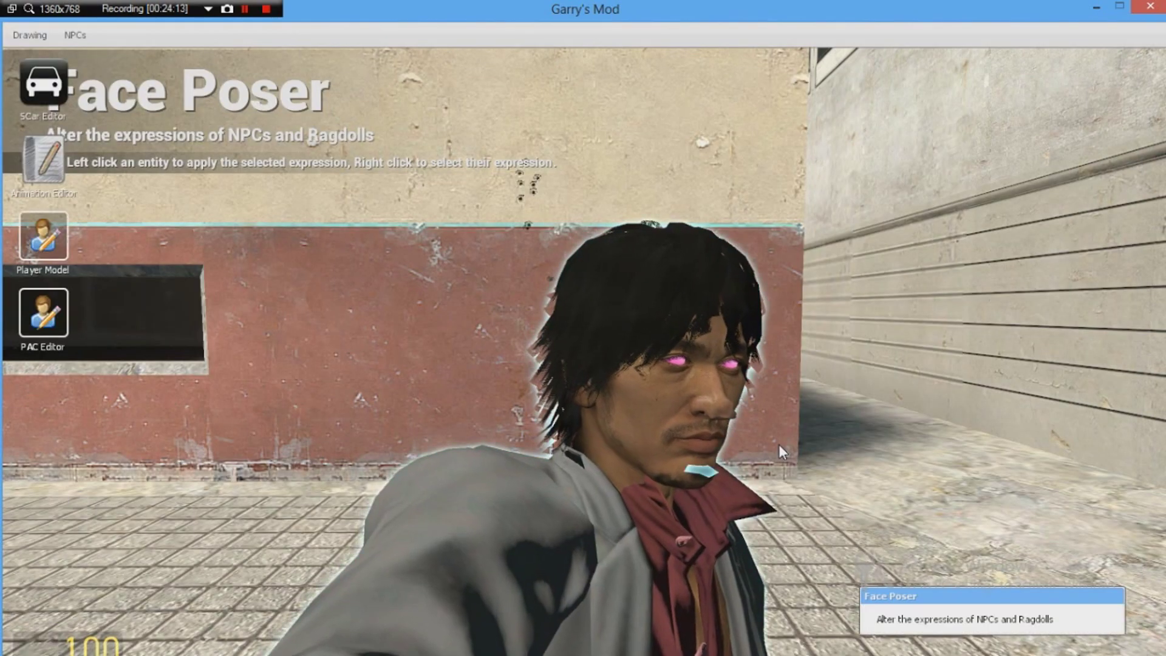
- Turn on Edit Bones for the player character to view its skeleton, and stop editing the bones
{"action": "key", "text": "q"}
{"action": "key", "text": "c"}
{"action": "right_click", "coordinate": [647, 397]}
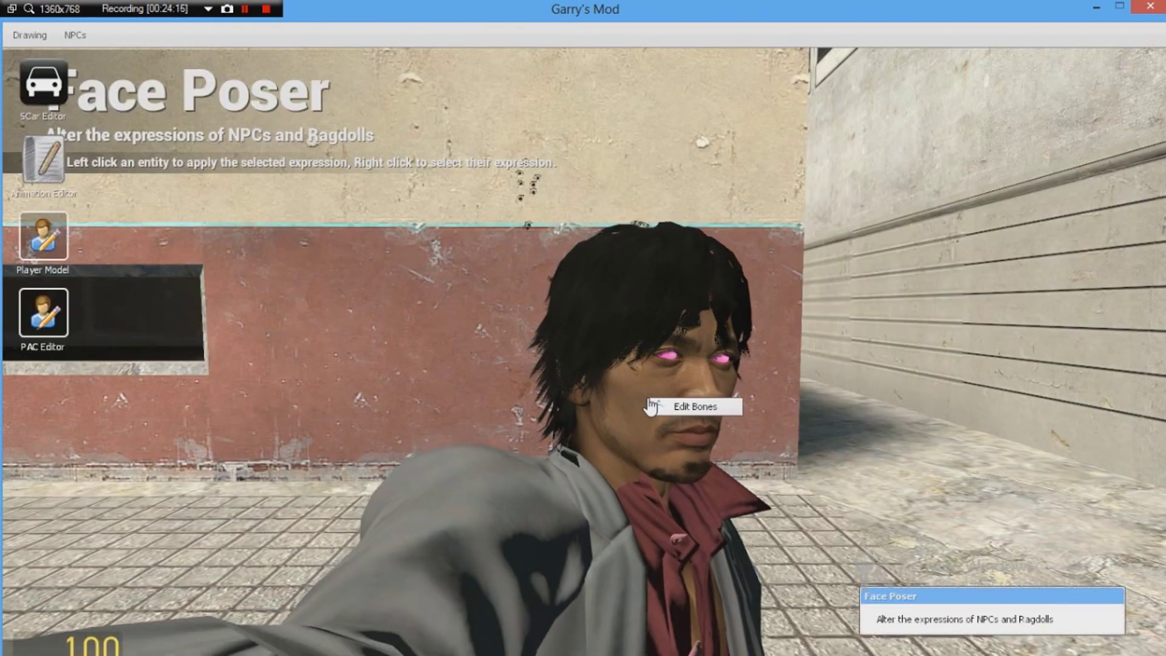
{"action": "left_click", "coordinate": [668, 405]}
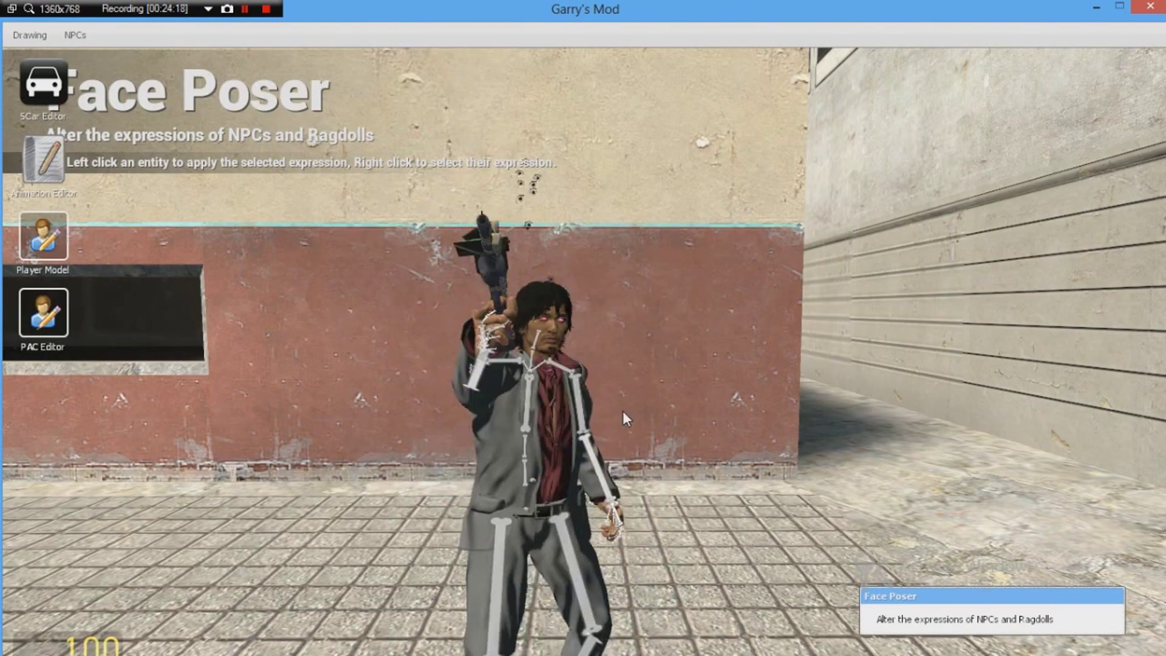
{"action": "right_click", "coordinate": [567, 411]}
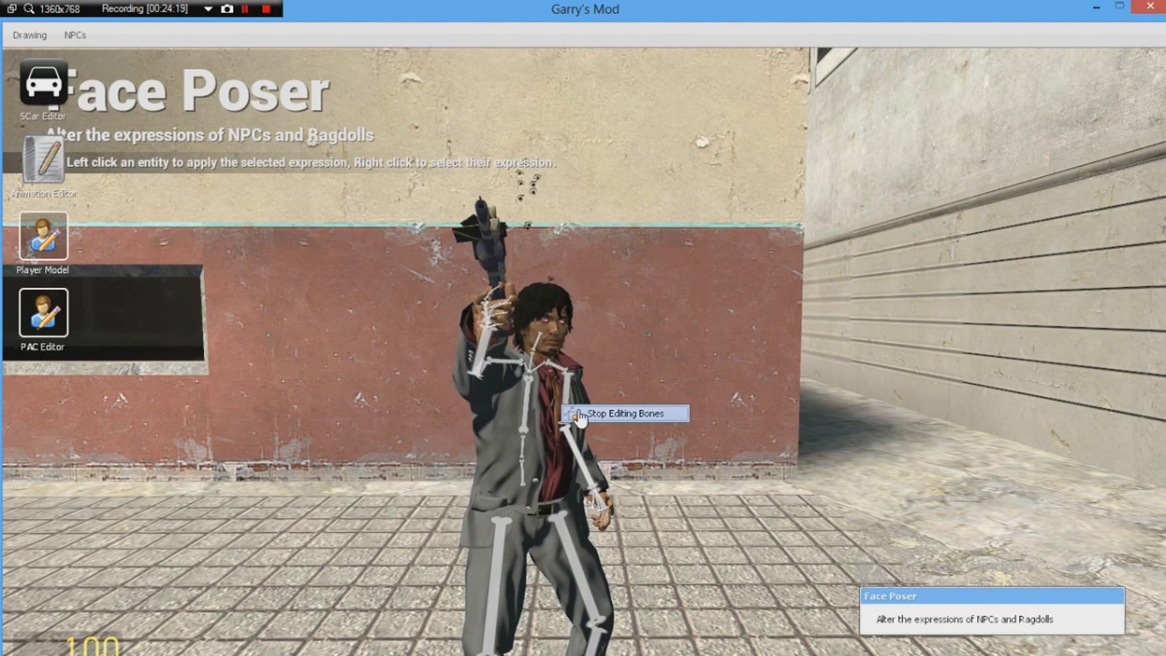
{"action": "left_click", "coordinate": [578, 410]}
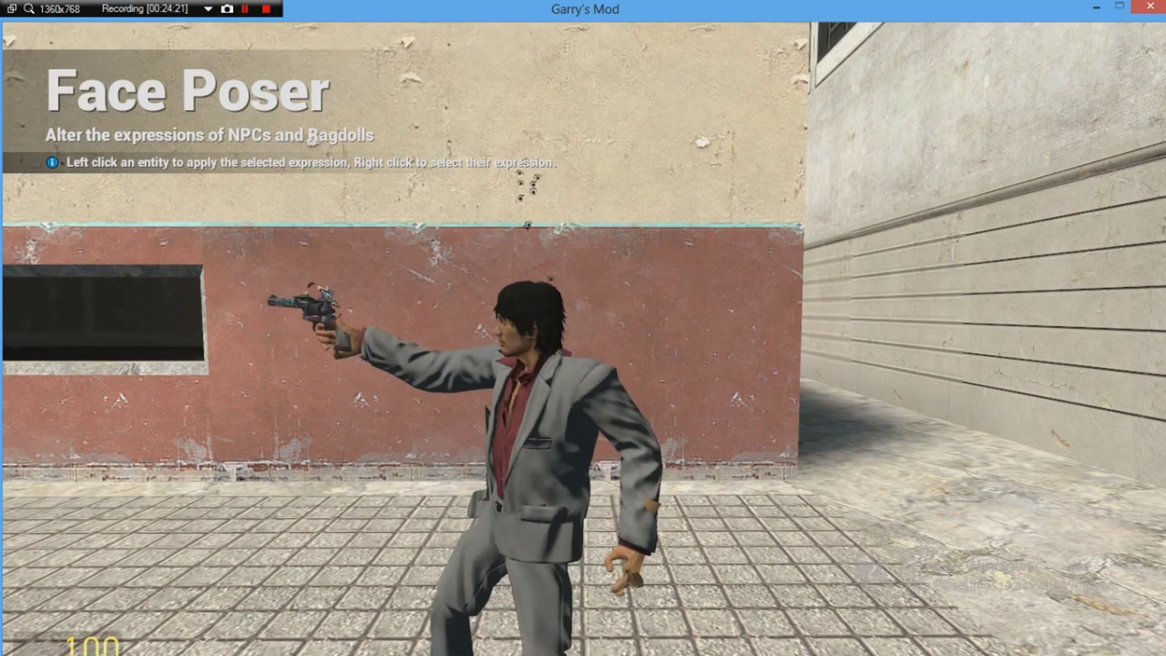
- Switch from the tool gun to the grenade and throw one in front of the camera
{"action": "scroll", "coordinate": [583, 339], "scroll_direction": "up", "scroll_amount": 3}
{"action": "left_click", "coordinate": [583, 340]}
{"action": "scroll", "coordinate": [582, 340], "scroll_direction": "up", "scroll_amount": 3}
{"action": "left_click", "coordinate": [583, 340]}
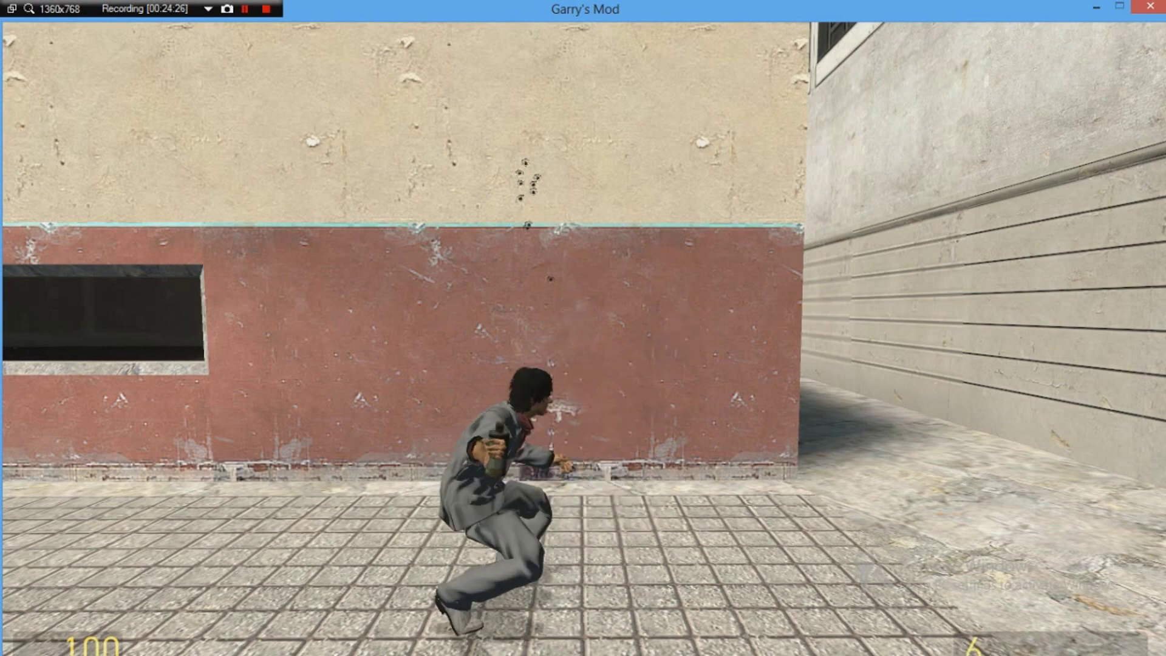
{"action": "left_click", "coordinate": [583, 340]}
- Run the character around the building corner and back into the camera's view to check its movement with the grenade
{"action": "key", "text": "w"}
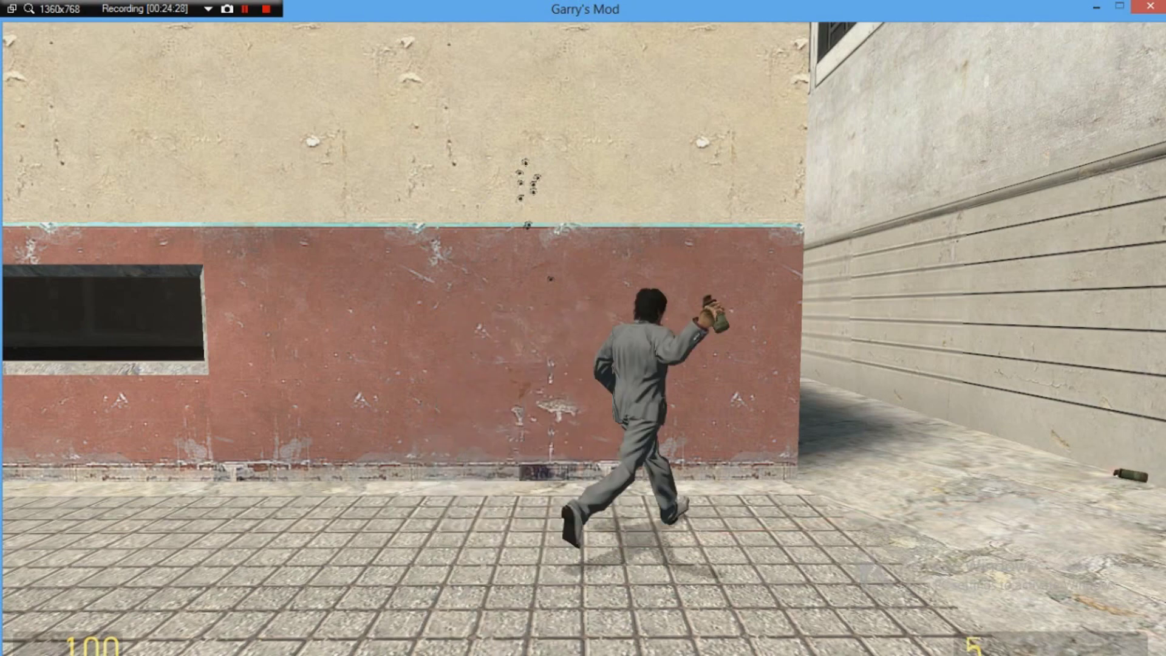
{"action": "key", "text": "space"}
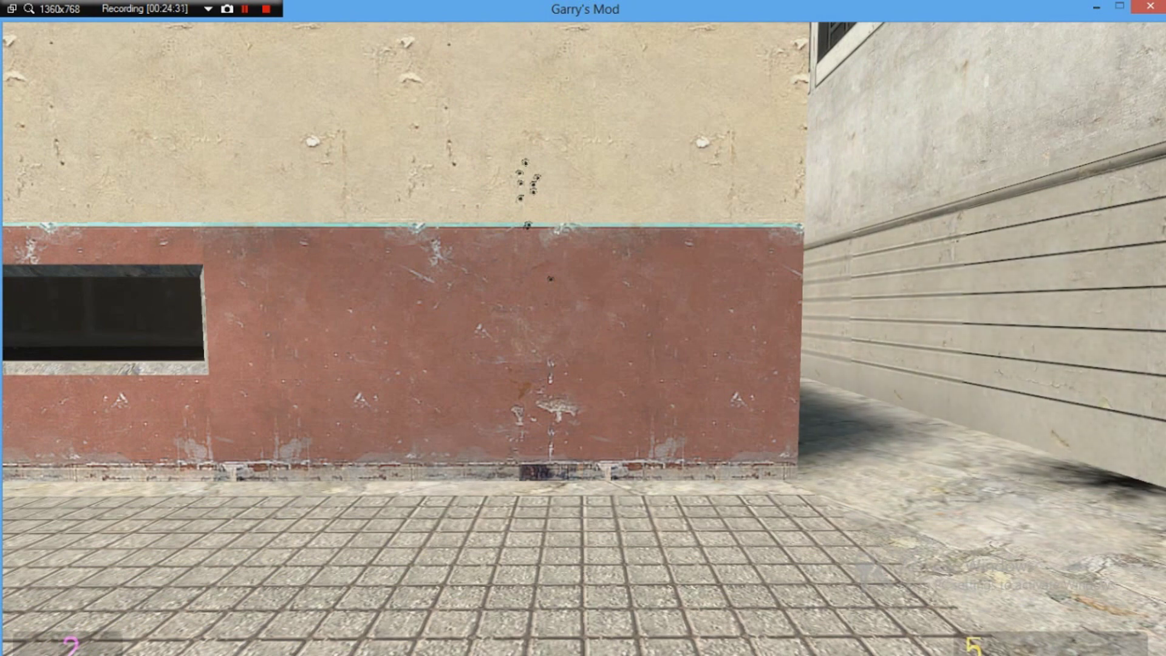
{"action": "key", "text": "w"}
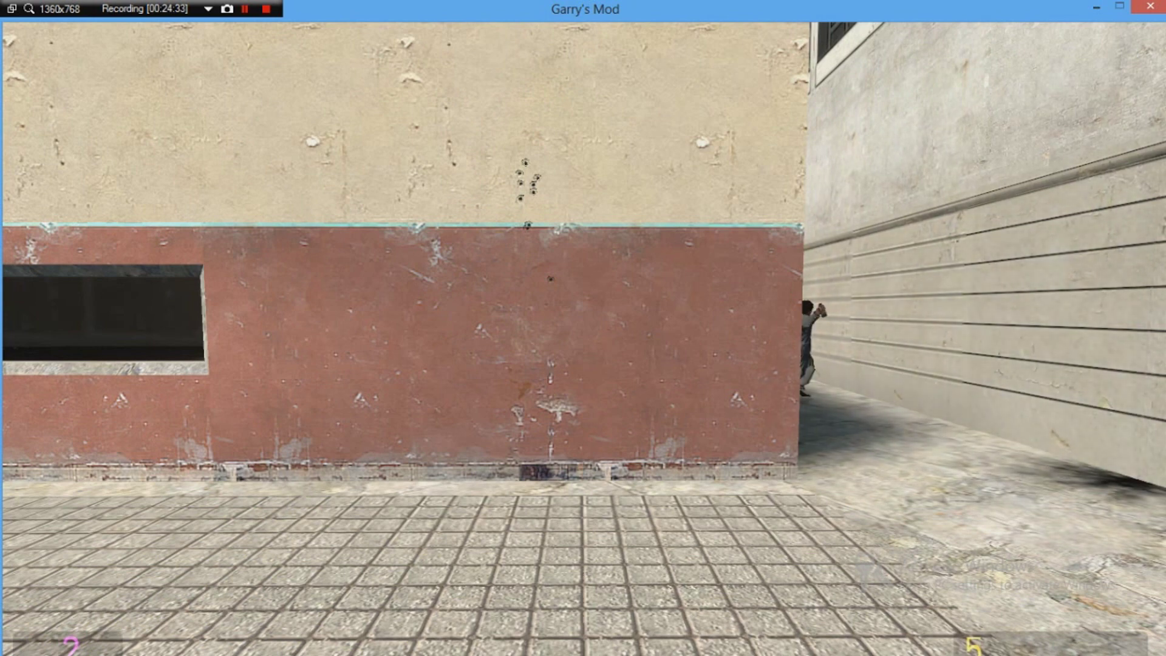
{"action": "key", "text": "KP_0"}
{"action": "key", "text": "KP_0"}
{"action": "key", "text": "s"}
{"action": "key", "text": "w"}
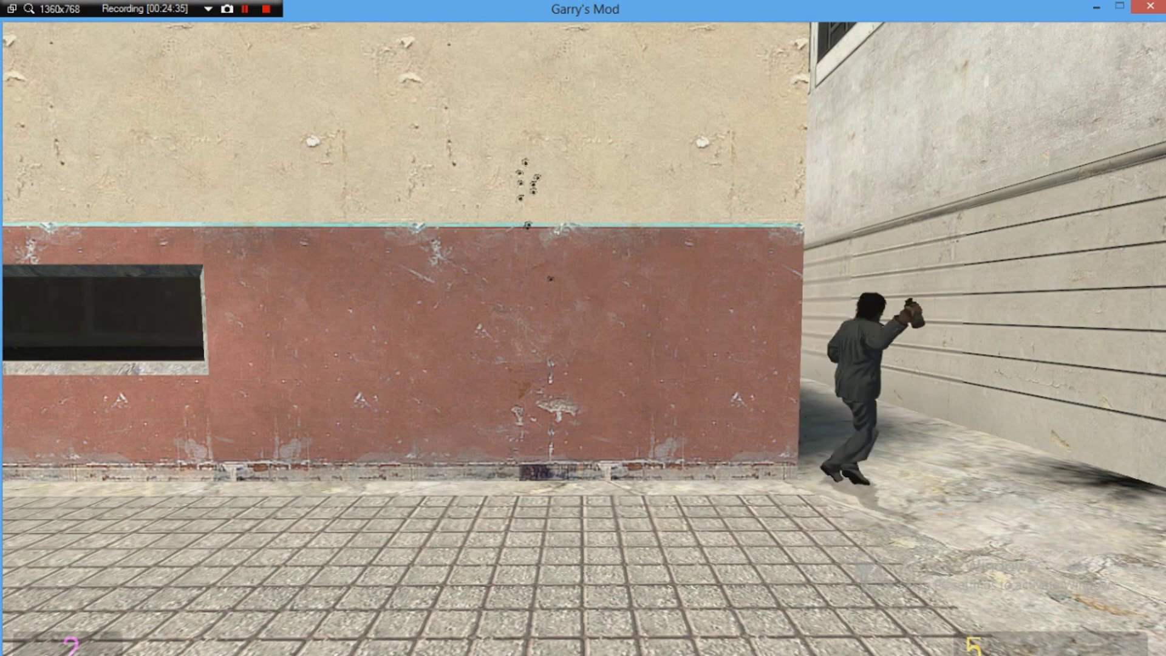
{"action": "left_click", "coordinate": [584, 338]}
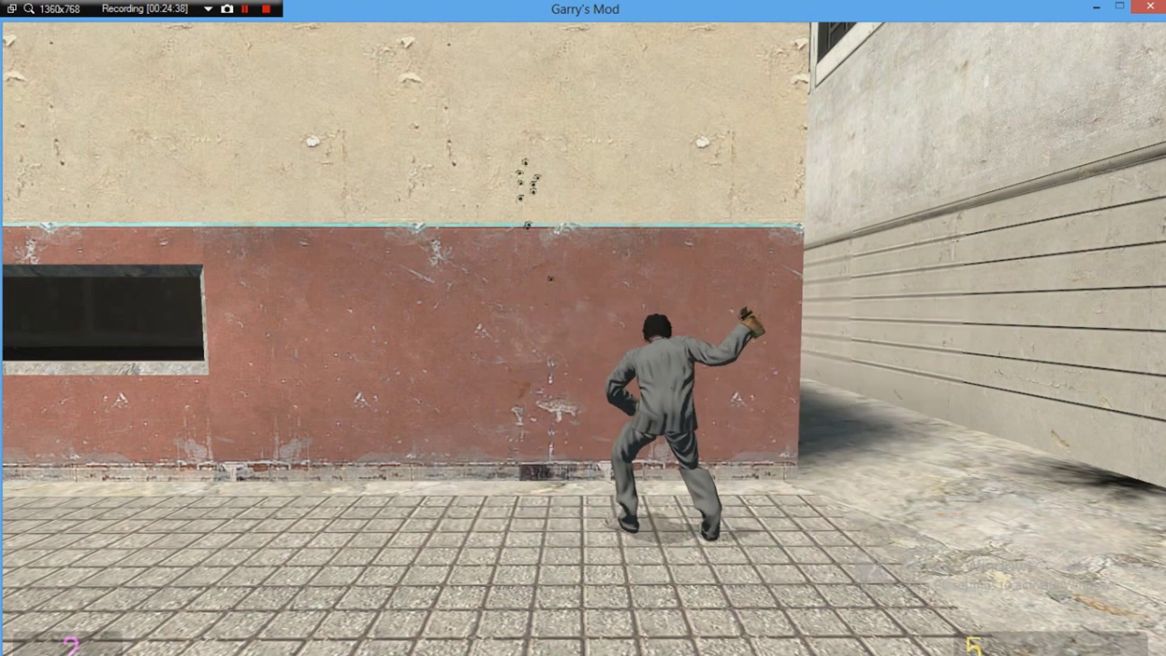
- Ready another grenade and throw it beside the character
{"action": "key", "text": "4"}
{"action": "left_click", "coordinate": [583, 328]}
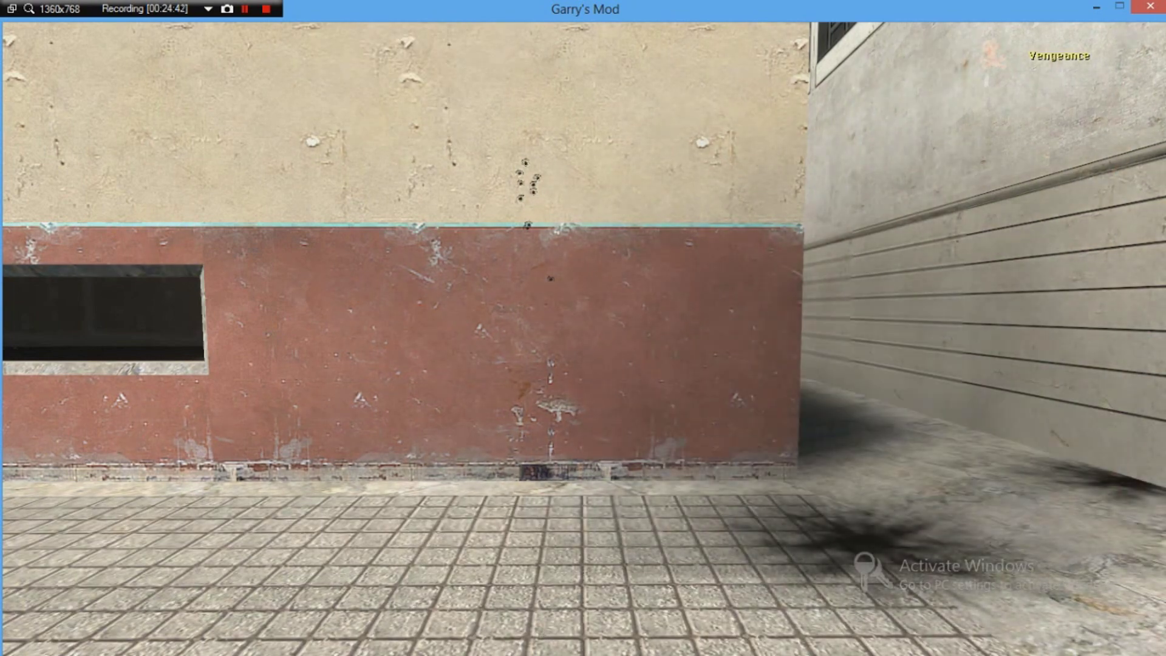
- Leave the game and switch to Blender, turning the Shinada model to its side
{"action": "key", "text": "Escape"}
{"action": "key", "text": "Escape"}
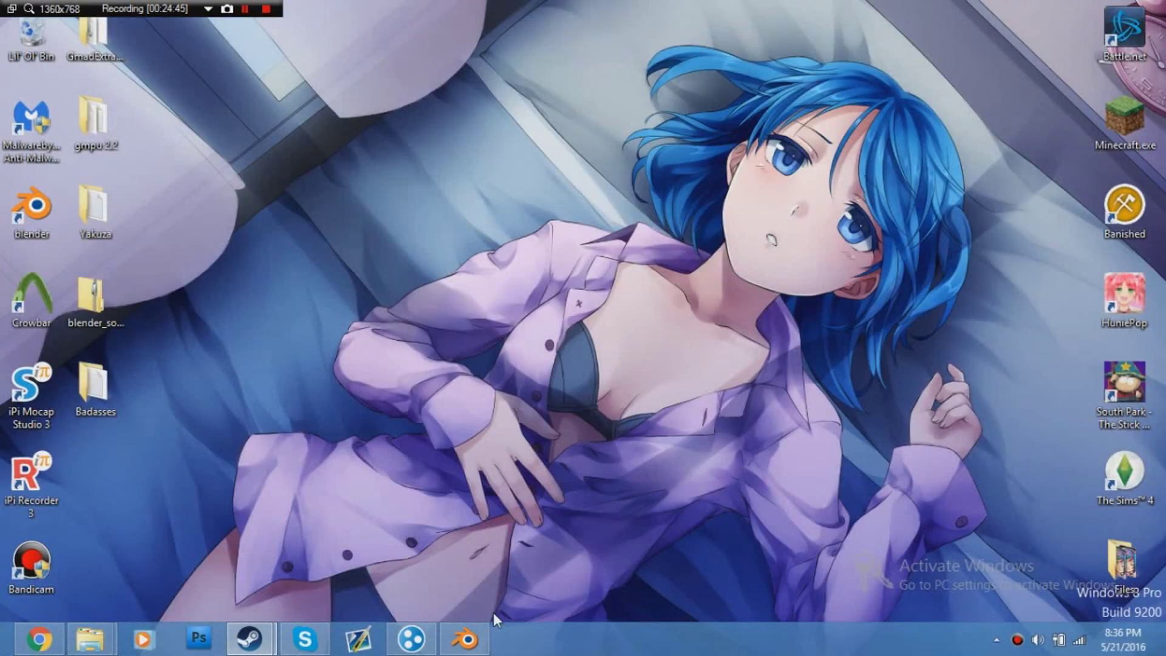
{"action": "left_click", "coordinate": [481, 629]}
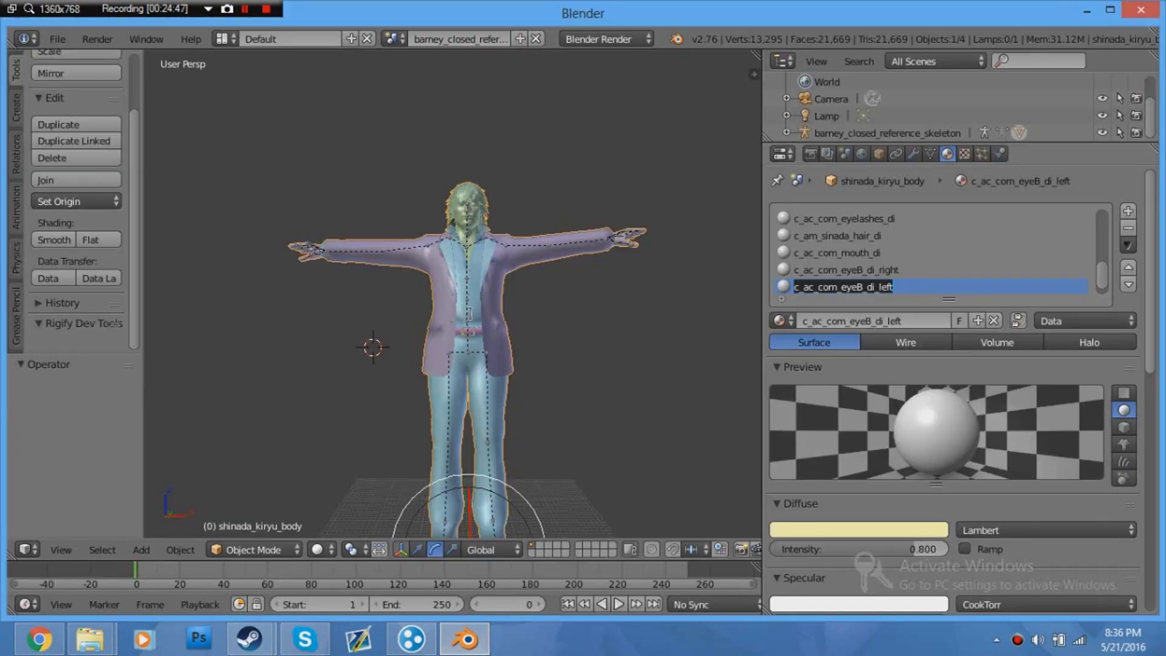
{"action": "scroll", "coordinate": [436, 284], "scroll_direction": "up", "scroll_amount": 4}
{"action": "middle_click_drag", "start_coordinate": [431, 304], "coordinate": [550, 380]}
{"action": "scroll", "coordinate": [476, 373], "scroll_direction": "down", "scroll_amount": 3}
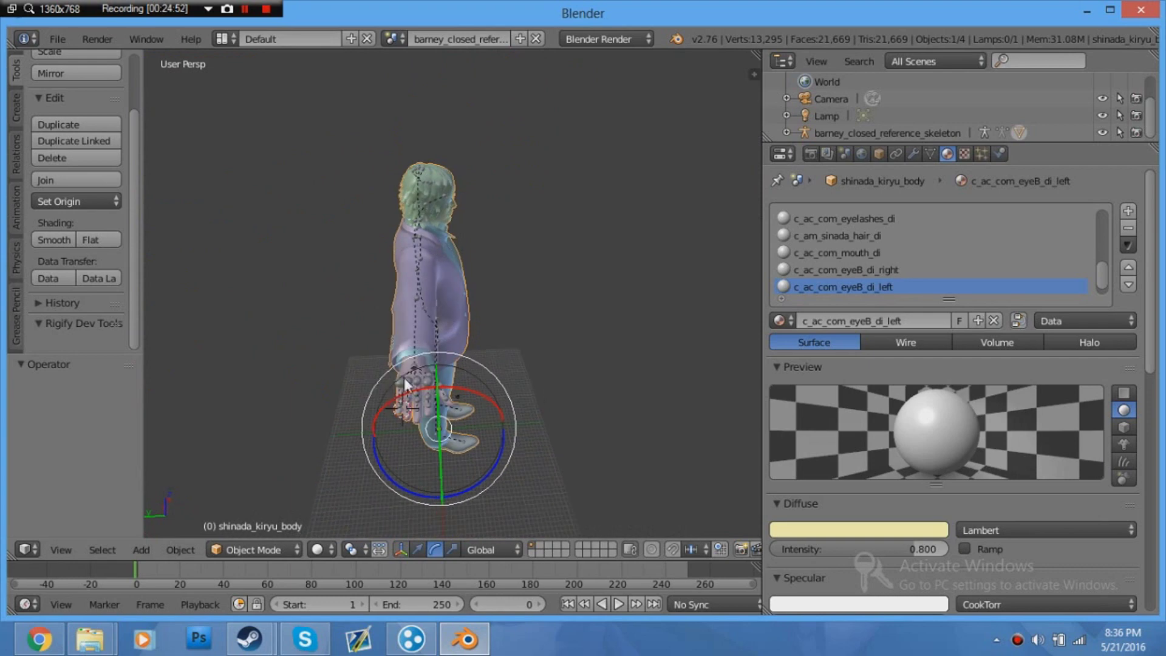
- Select the barney_closed_reference_skeleton armature and put it in Pose Mode
{"action": "right_click", "coordinate": [421, 373]}
{"action": "right_click", "coordinate": [421, 374]}
{"action": "scroll", "coordinate": [330, 399], "scroll_direction": "up", "scroll_amount": 2}
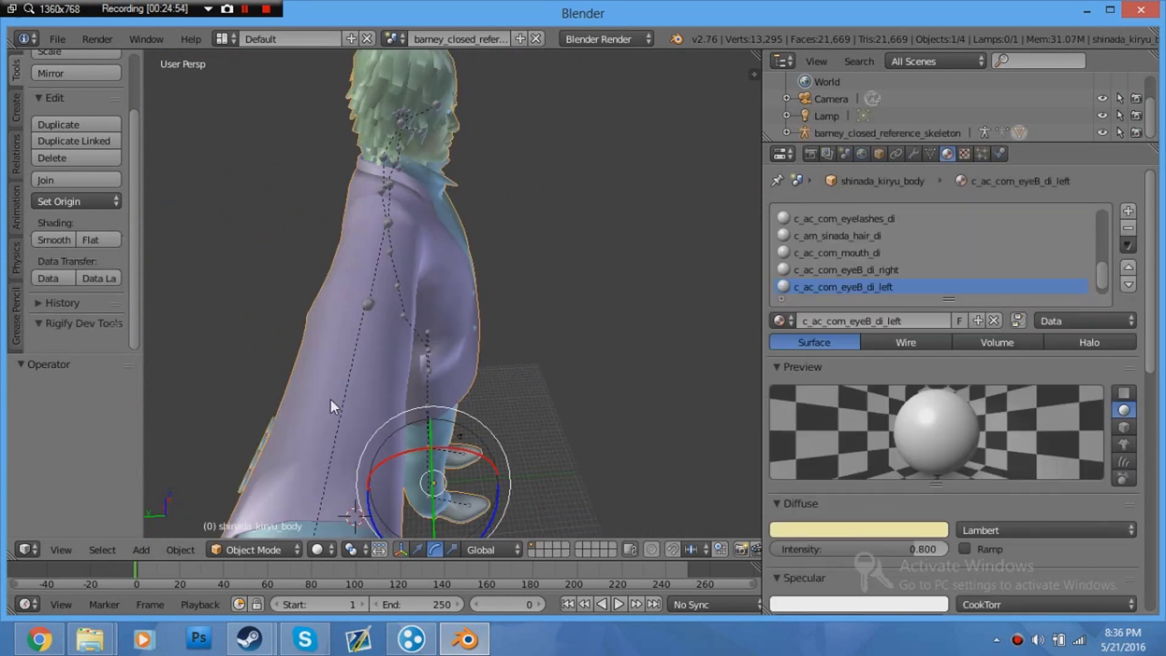
{"action": "right_click", "coordinate": [344, 402]}
{"action": "scroll", "coordinate": [345, 402], "scroll_direction": "down", "scroll_amount": 4}
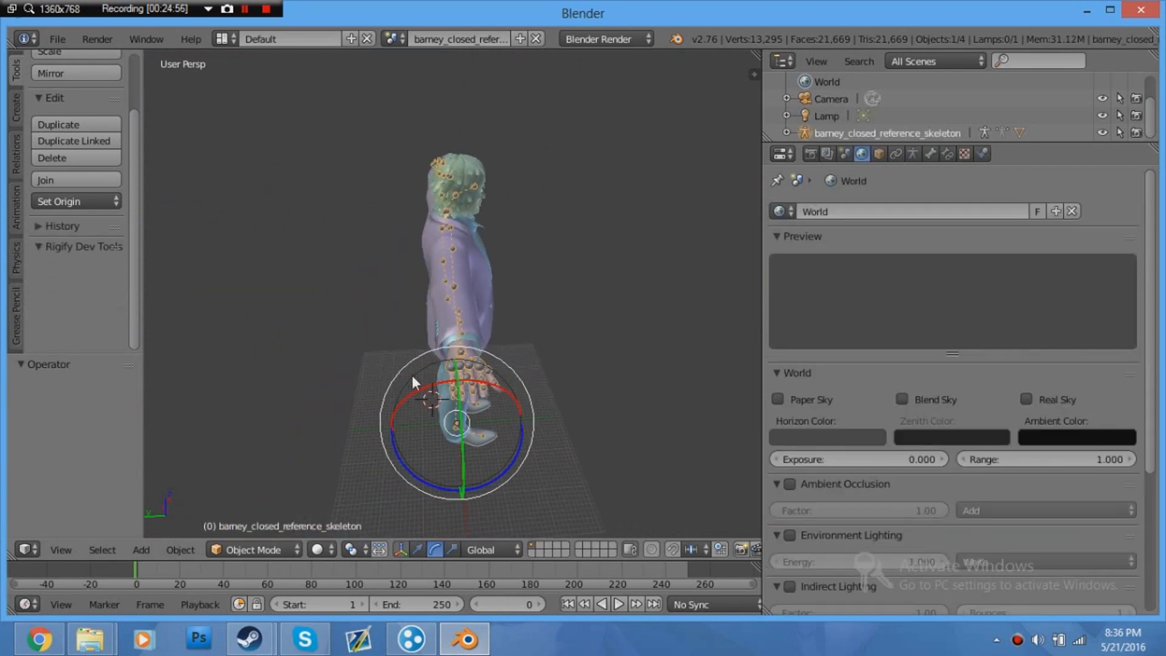
{"action": "left_click", "coordinate": [247, 544]}
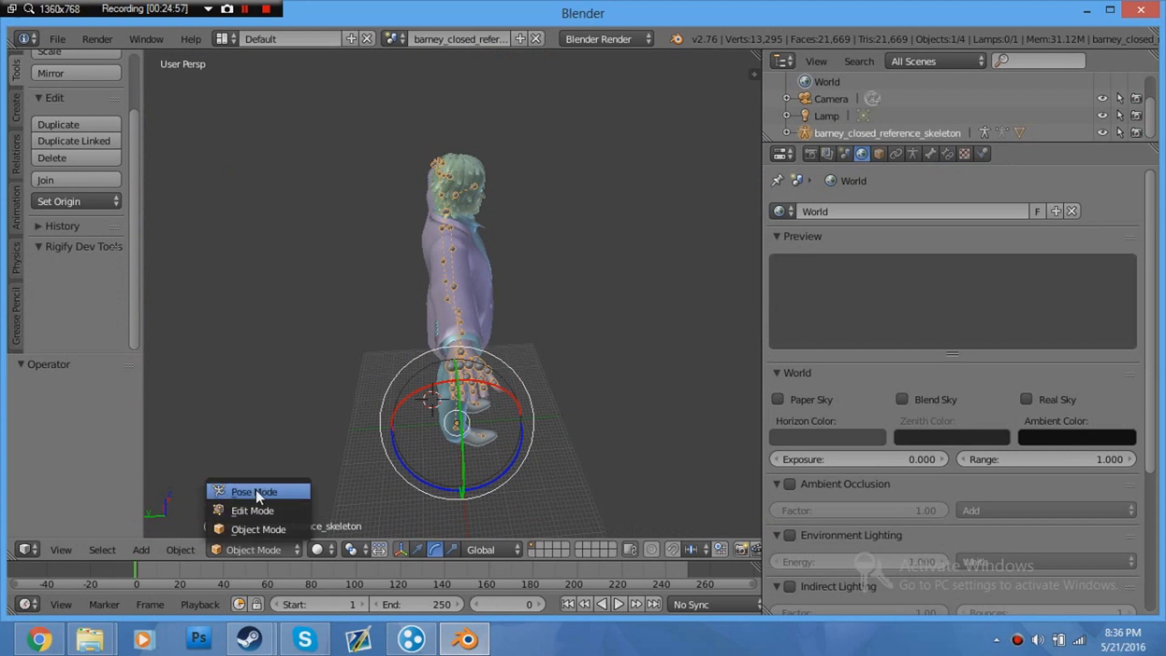
{"action": "left_click", "coordinate": [256, 490]}
- Select the tip bone of the right little finger, ValveBiped.Bip01_R_Finger42
{"action": "right_click", "coordinate": [452, 371]}
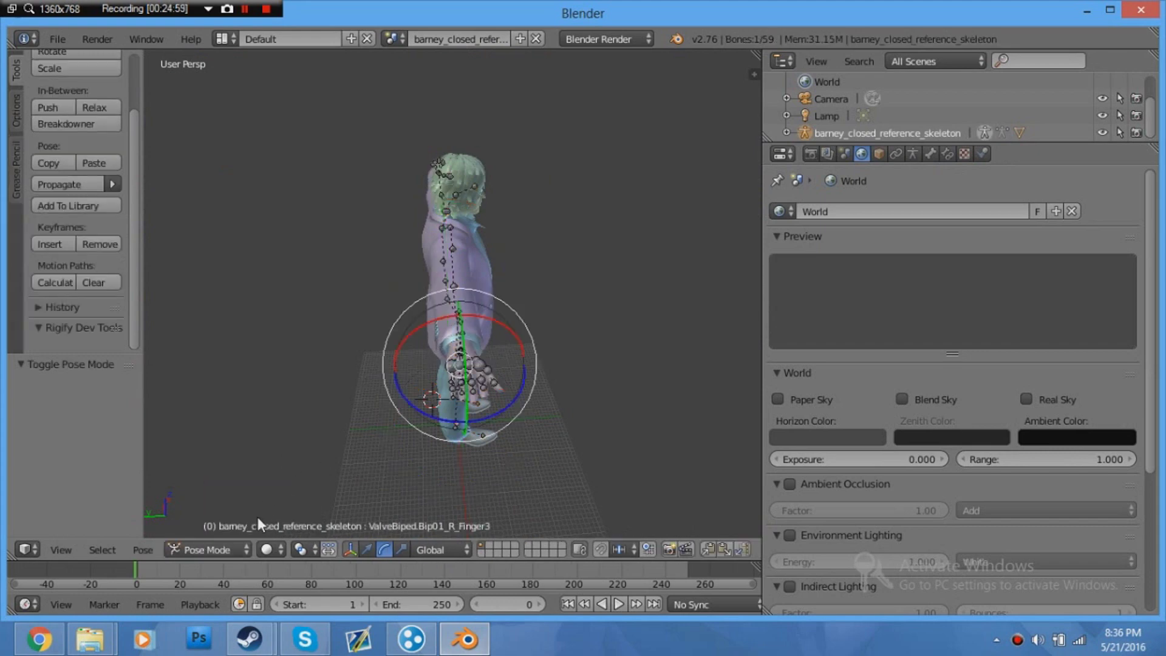
{"action": "right_click", "coordinate": [450, 391]}
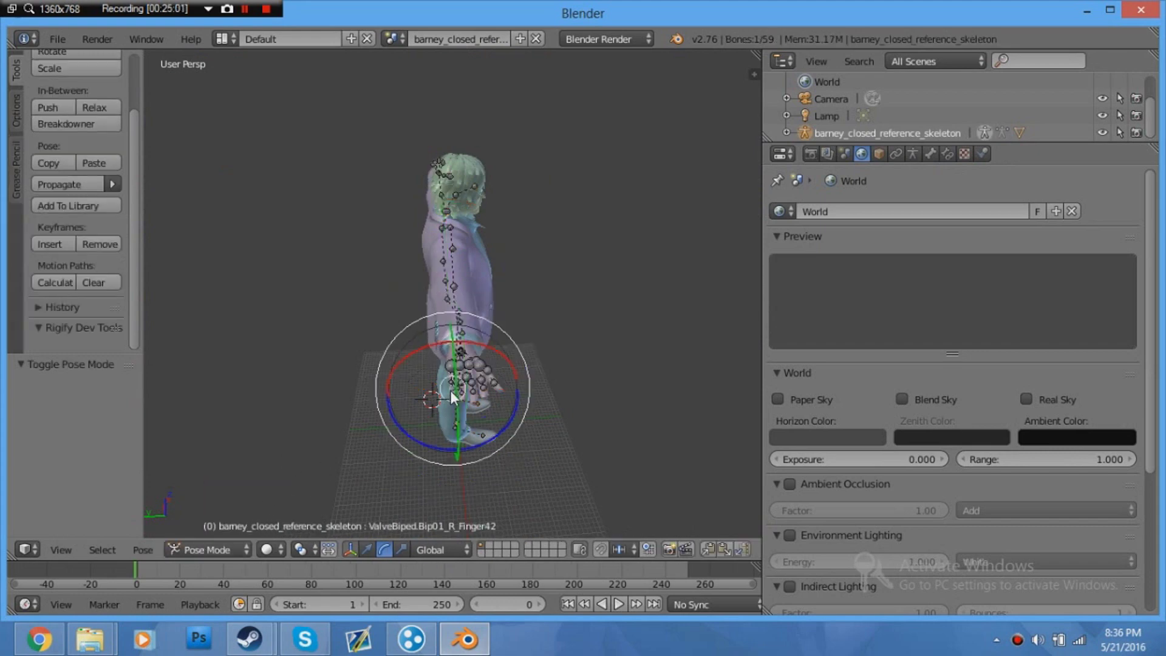
{"action": "left_click", "coordinate": [224, 550]}
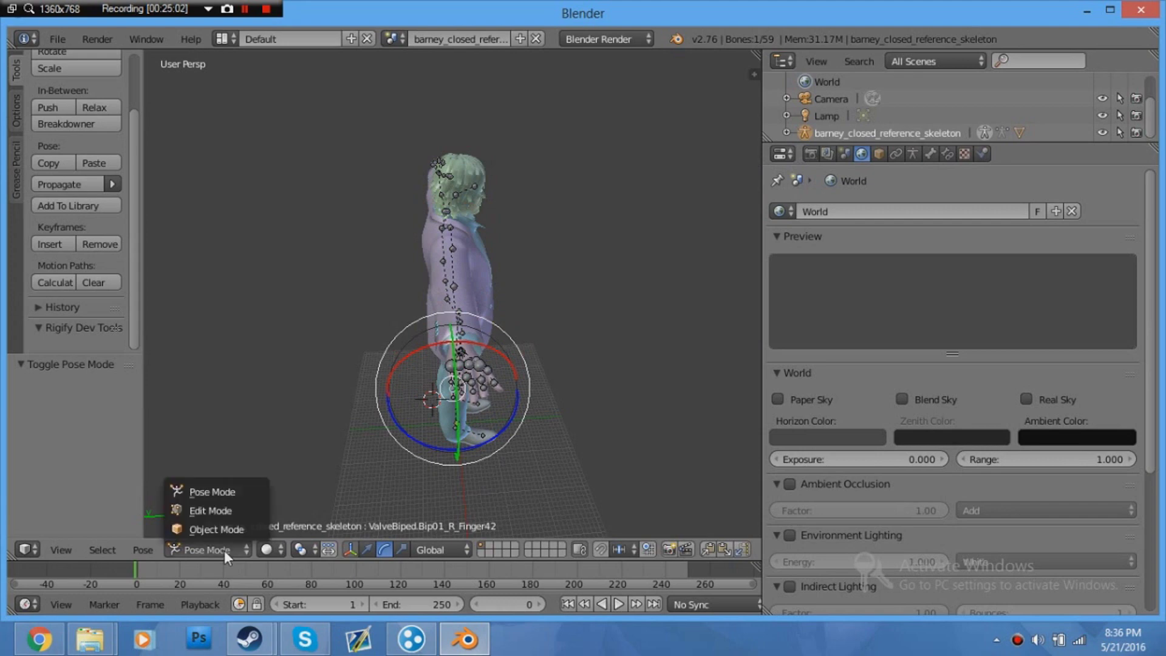
{"action": "right_click", "coordinate": [446, 294], "text": "shift"}
{"action": "scroll", "coordinate": [425, 395], "scroll_direction": "up", "scroll_amount": 3}
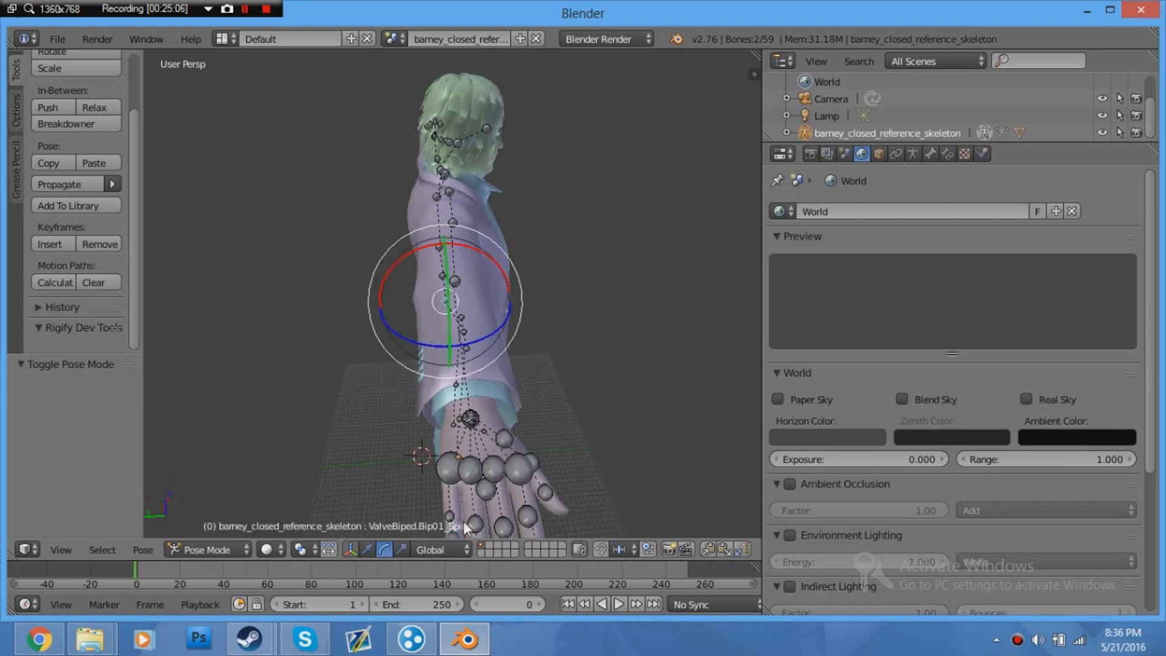
{"action": "scroll", "coordinate": [458, 486], "scroll_direction": "down", "scroll_amount": 2}
{"action": "right_click", "coordinate": [453, 429]}
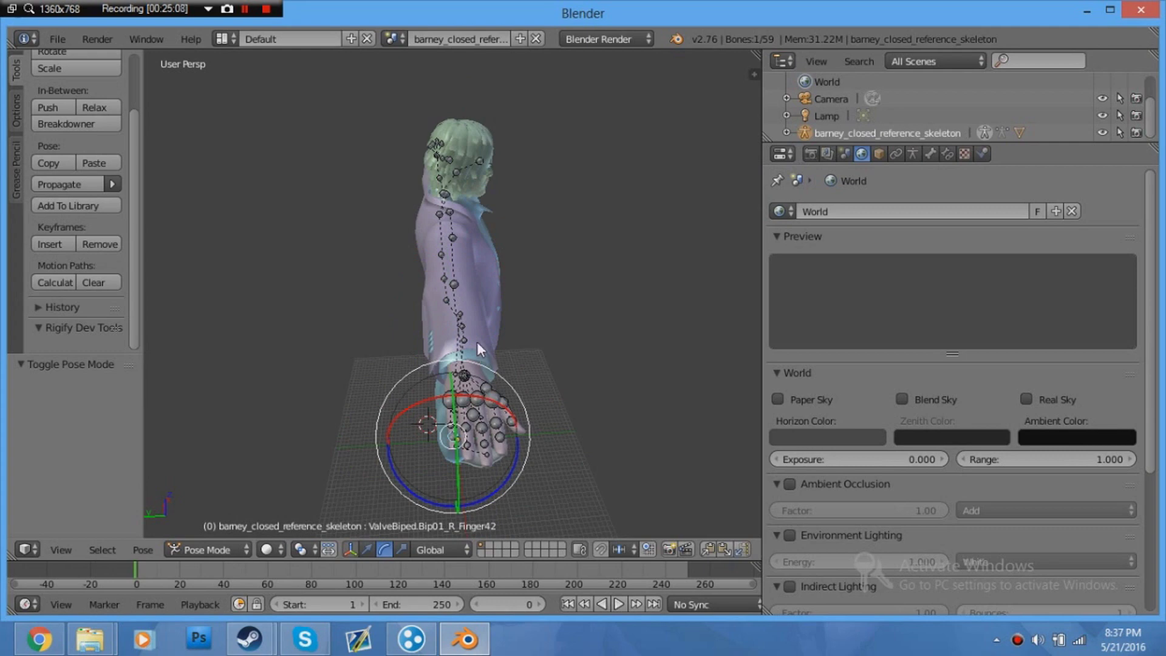
- Put the shinada_kiryu_body mesh in Weight Paint mode and show it as wireframe around the right hand
{"action": "right_click", "coordinate": [476, 335]}
{"action": "left_click", "coordinate": [221, 550]}
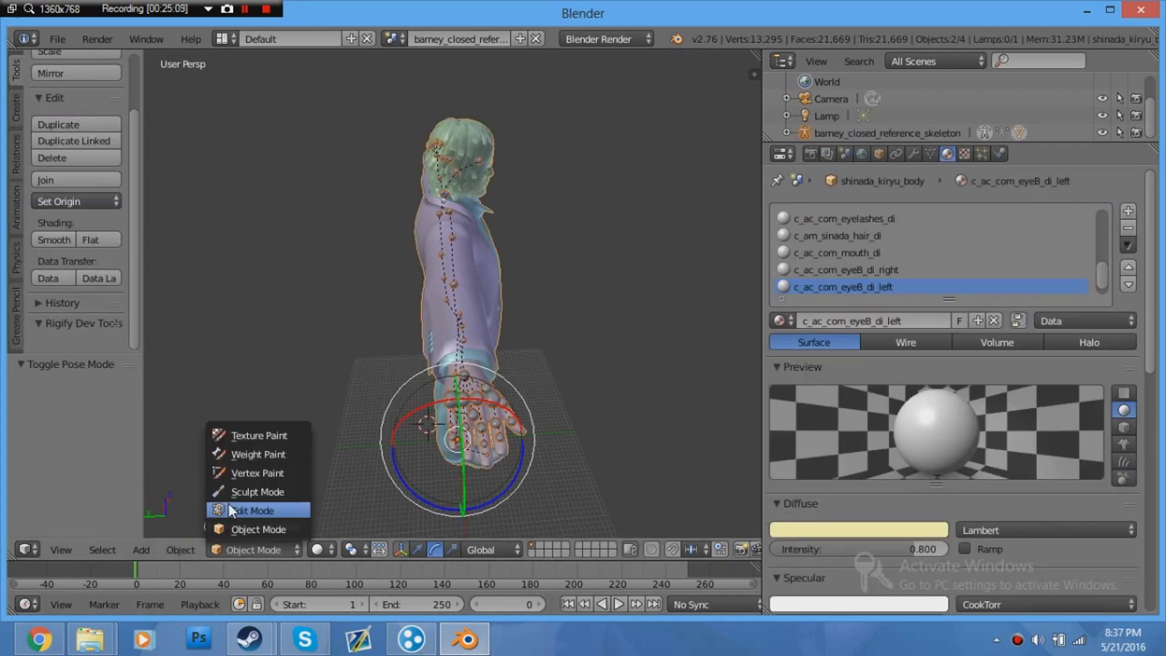
{"action": "left_click", "coordinate": [240, 454]}
{"action": "scroll", "coordinate": [375, 409], "scroll_direction": "up", "scroll_amount": 3}
{"action": "middle_click_drag", "start_coordinate": [384, 447], "coordinate": [395, 405], "text": "shift"}
{"action": "mouse_move", "coordinate": [425, 452]}
{"action": "middle_mouse_down"}
{"action": "mouse_move", "coordinate": [435, 487]}
{"action": "mouse_move", "coordinate": [424, 448]}
{"action": "mouse_move", "coordinate": [438, 450]}
{"action": "mouse_move", "coordinate": [446, 412]}
{"action": "mouse_move", "coordinate": [483, 450]}
{"action": "middle_mouse_up"}
{"action": "key", "text": "z"}
{"action": "scroll", "coordinate": [479, 428], "scroll_direction": "up", "scroll_amount": 2}
{"action": "scroll", "coordinate": [485, 454], "scroll_direction": "down", "scroll_amount": 3}
{"action": "scroll", "coordinate": [484, 454], "scroll_direction": "up", "scroll_amount": 3}
{"action": "scroll", "coordinate": [481, 435], "scroll_direction": "down", "scroll_amount": 2}
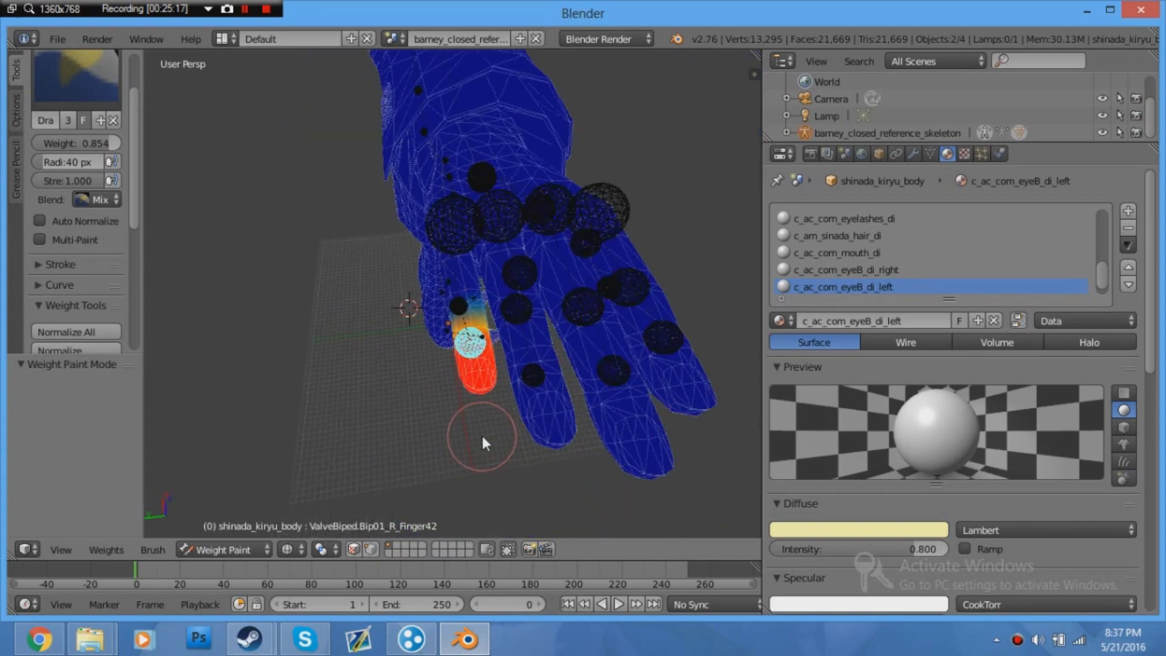
- Set the brush weight to 0.510 and paint the right little finger above its tip joint for bone R_Finger42
{"action": "left_click_drag", "start_coordinate": [105, 146], "coordinate": [70, 144]}
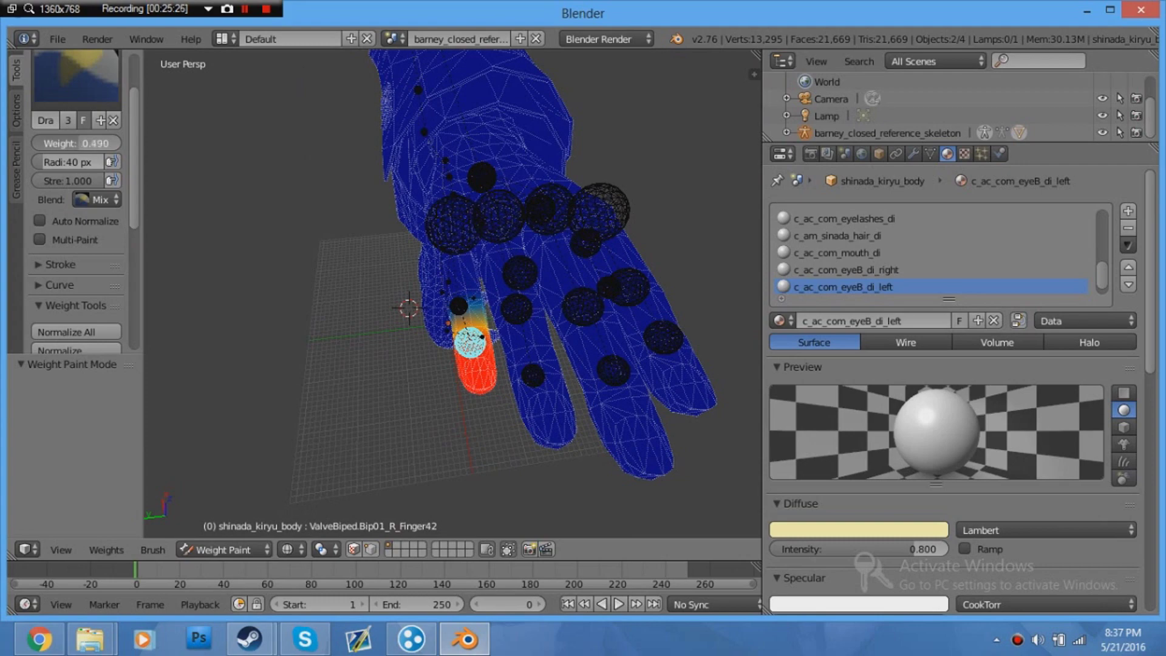
{"action": "left_click_drag", "start_coordinate": [75, 145], "coordinate": [83, 144]}
{"action": "scroll", "coordinate": [556, 349], "scroll_direction": "up", "scroll_amount": 4}
{"action": "scroll", "coordinate": [534, 369], "scroll_direction": "down", "scroll_amount": 4}
{"action": "scroll", "coordinate": [531, 381], "scroll_direction": "up", "scroll_amount": 1}
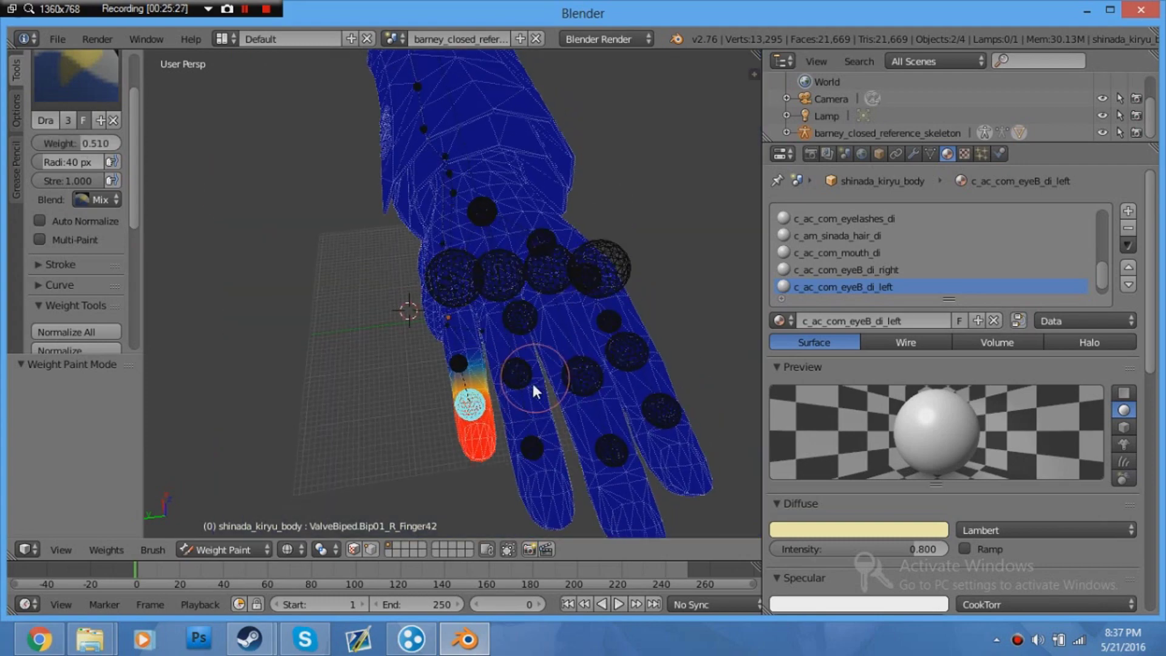
{"action": "left_click_drag", "start_coordinate": [459, 428], "coordinate": [457, 433]}
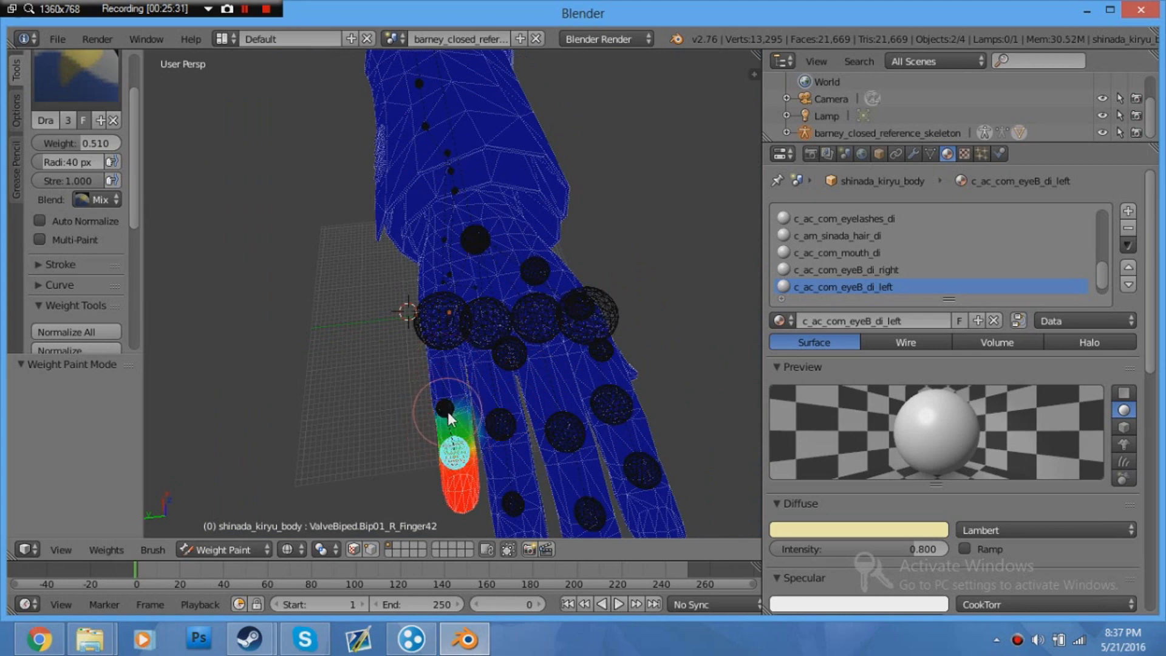
- Paint weight 0.510 on the middle of the right little finger for bone R_Finger41, comparing it with its neighbouring bones
{"action": "middle_click_drag", "start_coordinate": [447, 411], "coordinate": [449, 375]}
{"action": "right_click", "coordinate": [451, 297]}
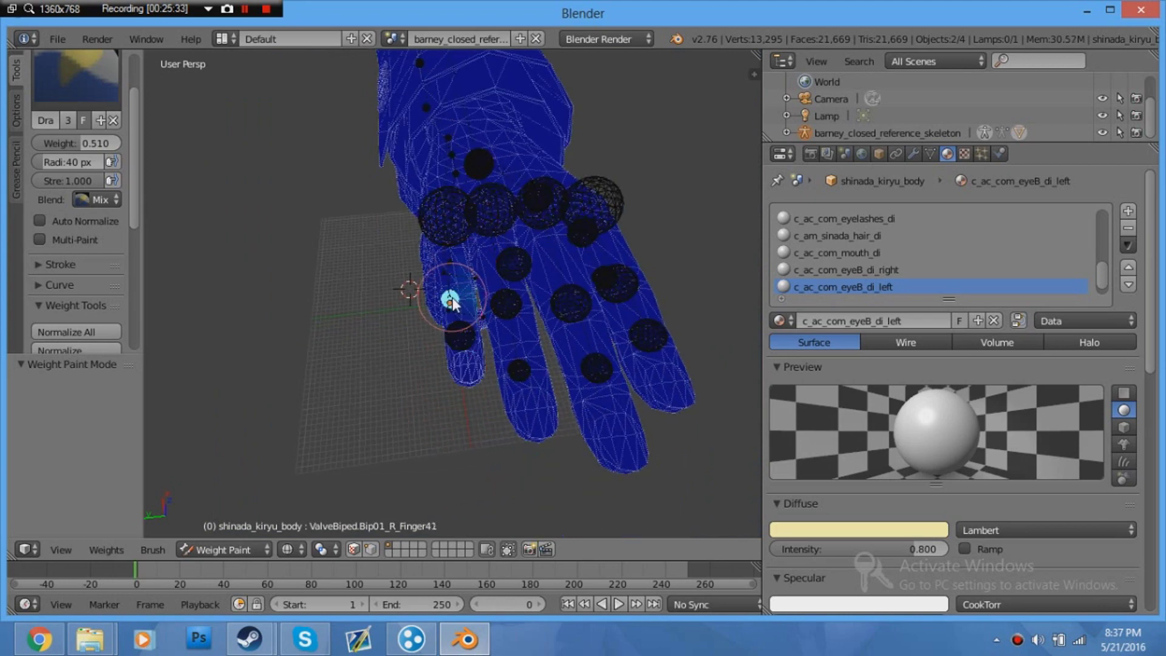
{"action": "middle_click_drag", "start_coordinate": [450, 315], "coordinate": [453, 328]}
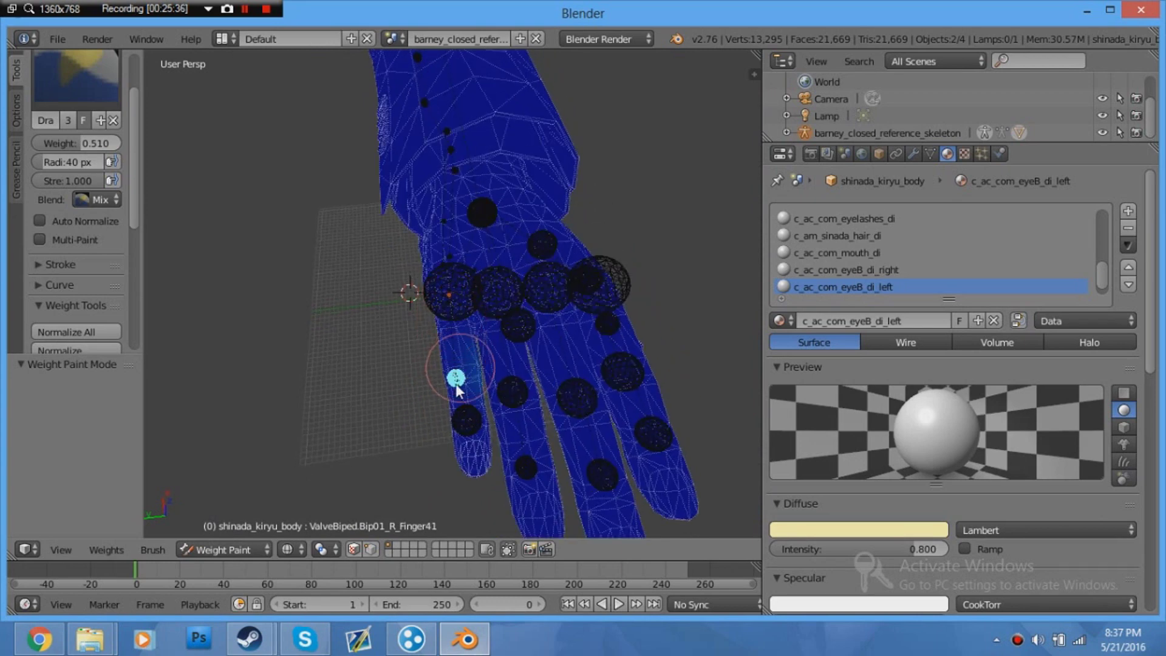
{"action": "right_click", "coordinate": [459, 331]}
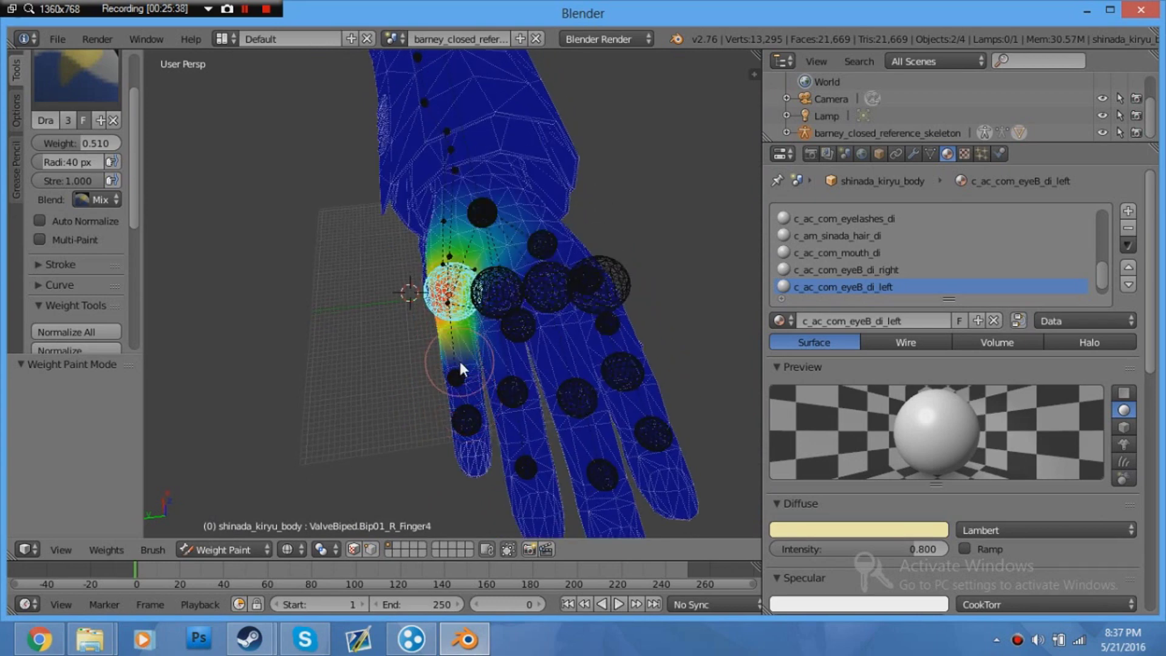
{"action": "right_click", "coordinate": [462, 406]}
{"action": "right_click", "coordinate": [456, 372]}
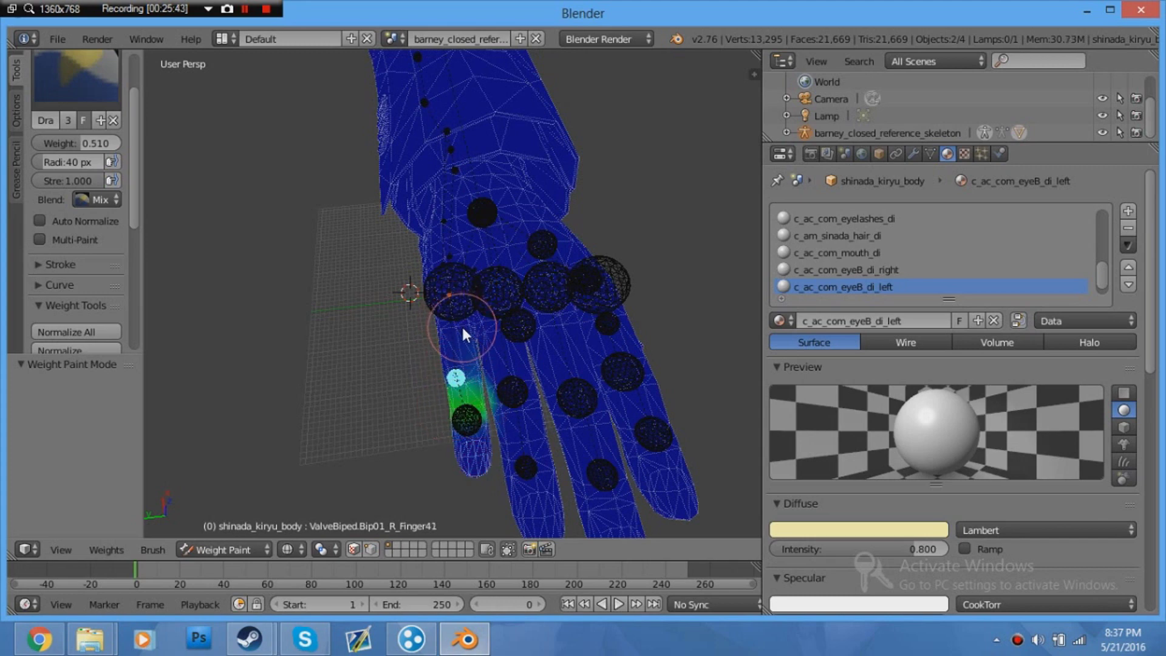
- Select the little finger's base bone R_Finger4 and paint weight 0.510 just below its knuckle
{"action": "right_click", "coordinate": [449, 297]}
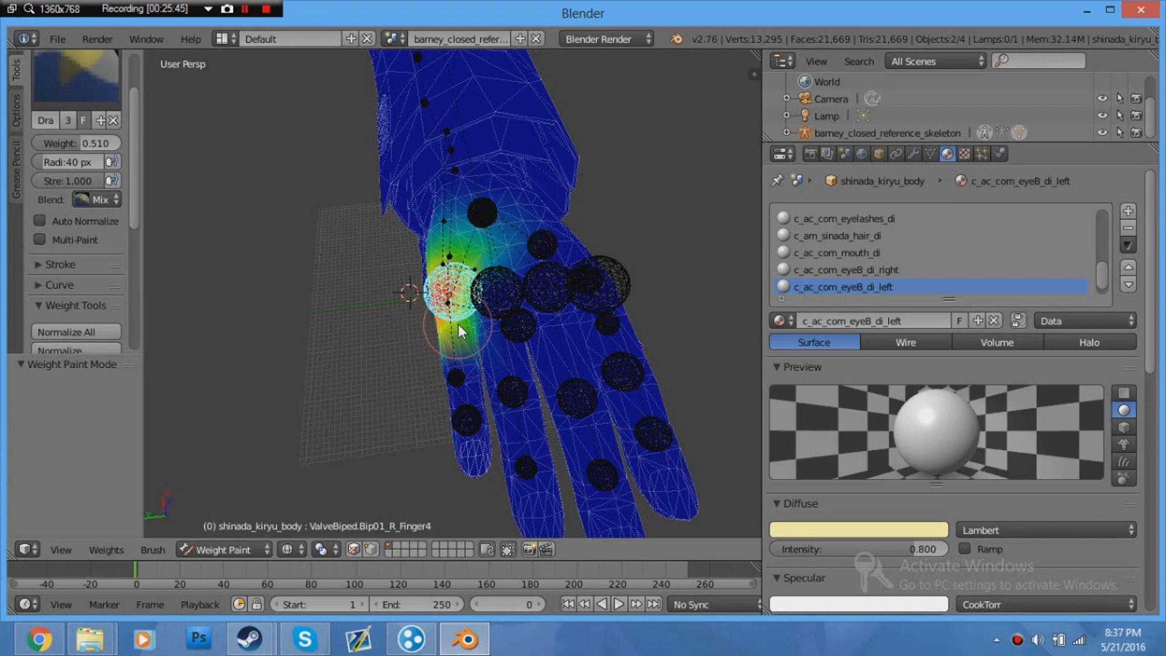
{"action": "left_click_drag", "start_coordinate": [465, 326], "coordinate": [441, 329]}
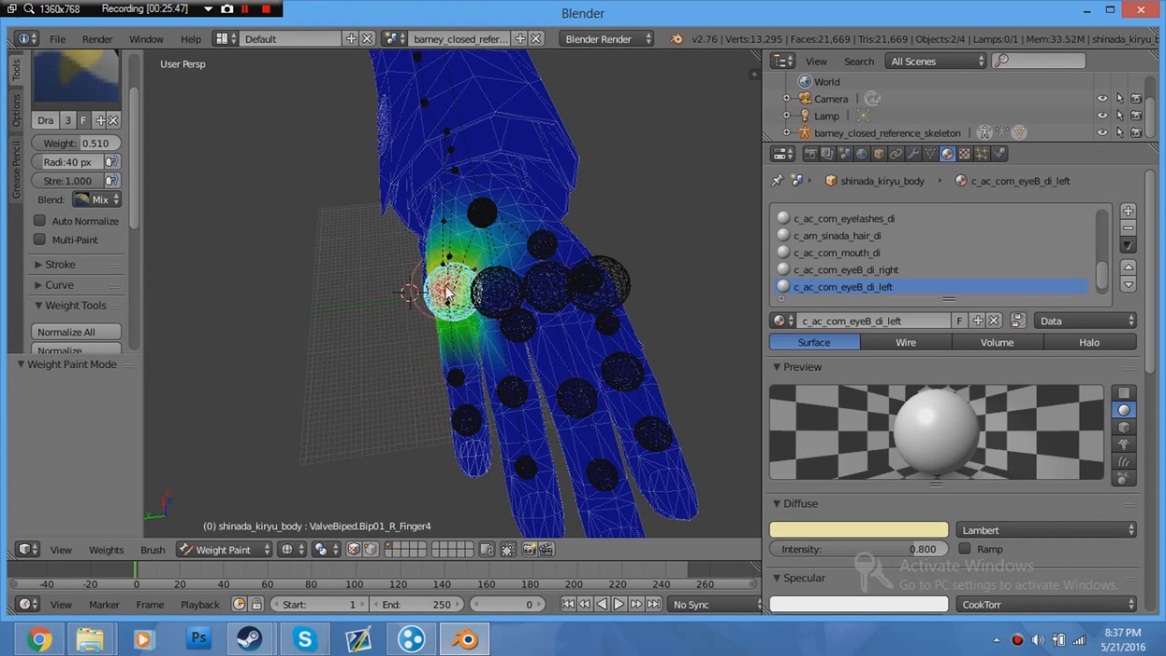
{"action": "scroll", "coordinate": [446, 288], "scroll_direction": "up", "scroll_amount": 7}
{"action": "scroll", "coordinate": [414, 309], "scroll_direction": "down", "scroll_amount": 7}
- Select the ring finger's base bone R_Finger3 and examine its weights around the knuckle from several angles
{"action": "right_click", "coordinate": [510, 297]}
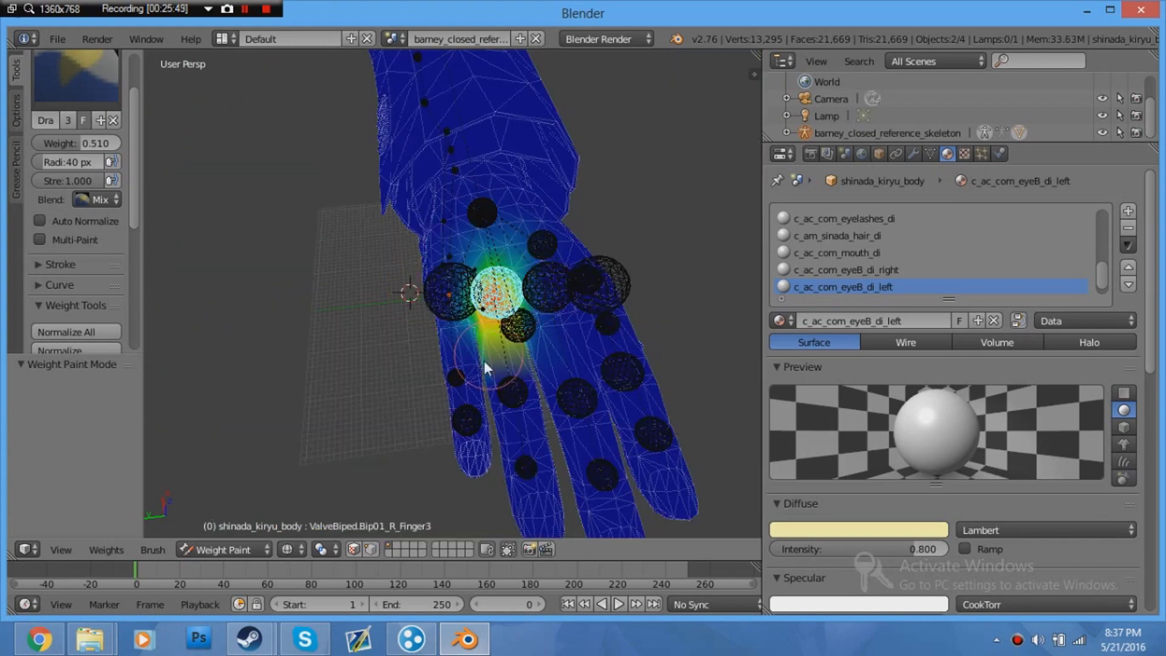
{"action": "middle_click_drag", "start_coordinate": [484, 361], "coordinate": [476, 357]}
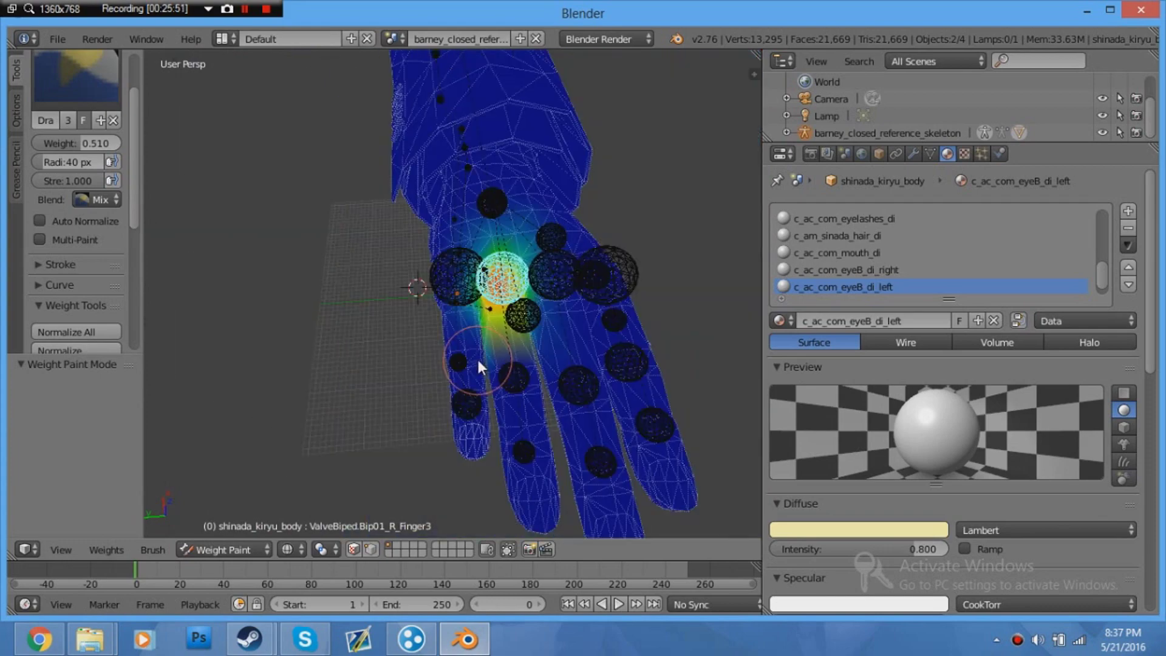
{"action": "scroll", "coordinate": [474, 360], "scroll_direction": "up", "scroll_amount": 6}
{"action": "scroll", "coordinate": [472, 366], "scroll_direction": "down", "scroll_amount": 6}
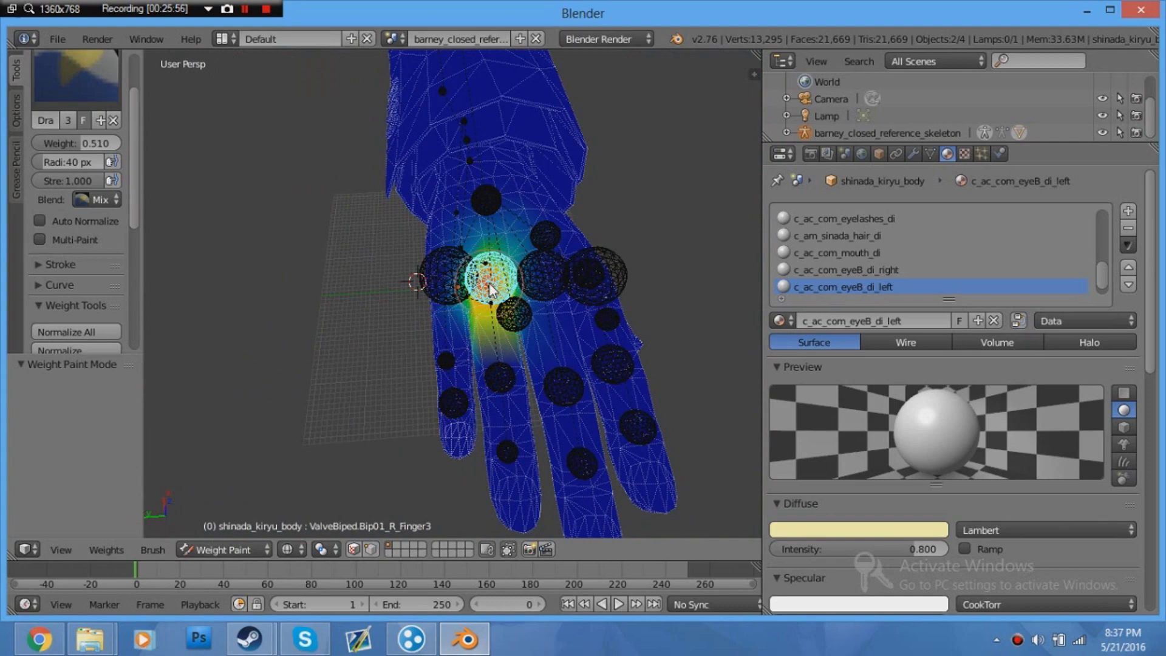
{"action": "scroll", "coordinate": [493, 330], "scroll_direction": "down", "scroll_amount": 8}
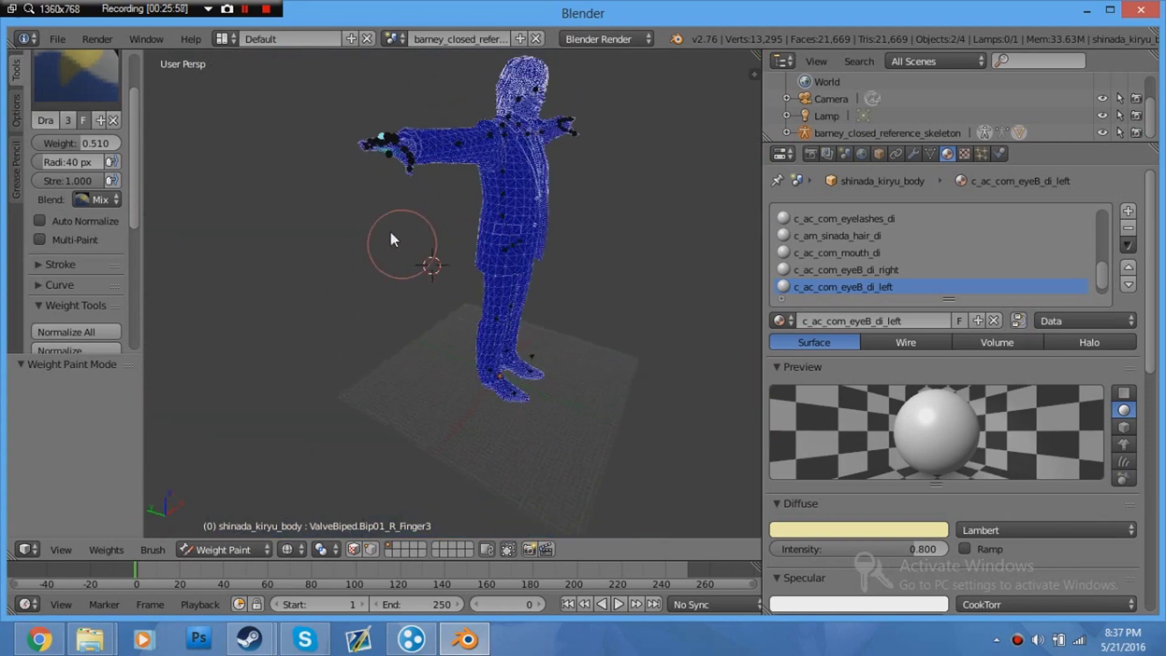
{"action": "scroll", "coordinate": [391, 237], "scroll_direction": "up", "scroll_amount": 10}
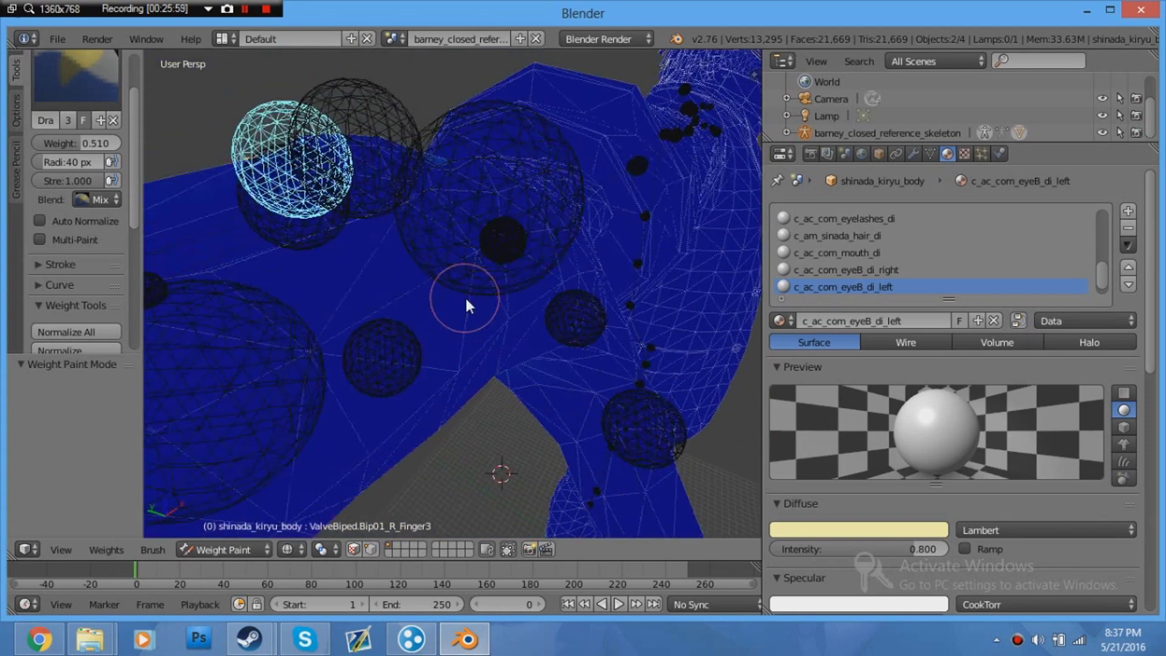
{"action": "mouse_move", "coordinate": [465, 297]}
{"action": "middle_mouse_down"}
{"action": "mouse_move", "coordinate": [488, 332]}
{"action": "mouse_move", "coordinate": [482, 268]}
{"action": "mouse_move", "coordinate": [510, 304]}
{"action": "mouse_move", "coordinate": [505, 289]}
{"action": "middle_mouse_up"}
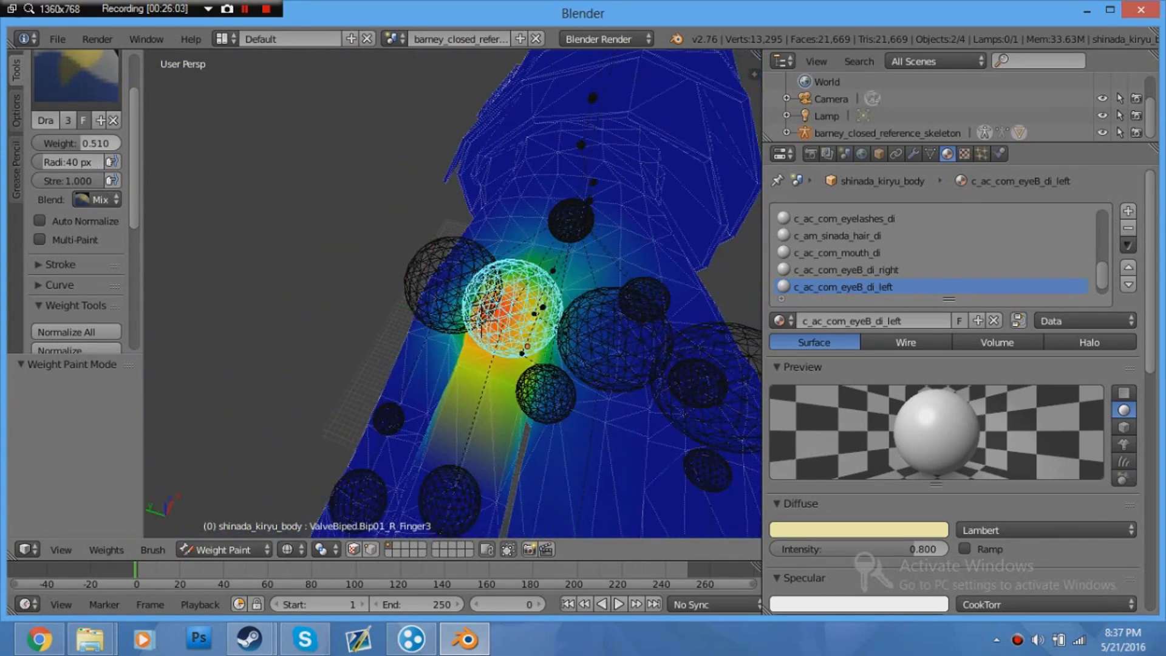
- Set the brush weight to 0.000, let painting reach through the mesh, and erase the weights of bone R_Finger3
{"action": "left_click_drag", "start_coordinate": [81, 143], "coordinate": [35, 143]}
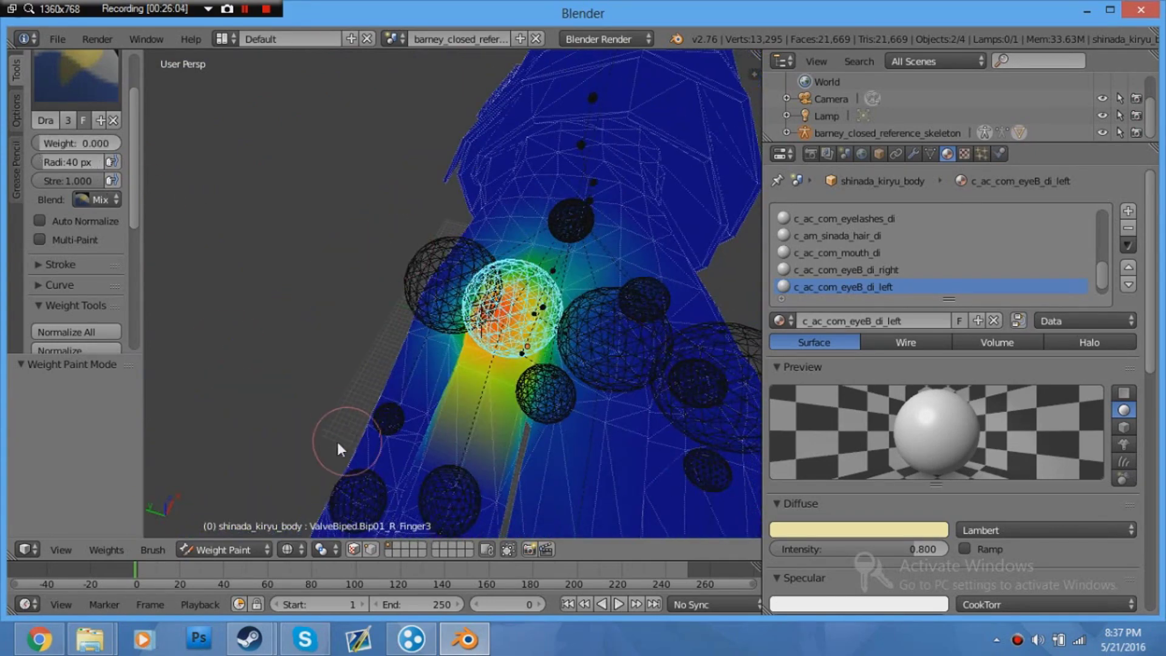
{"action": "left_click", "coordinate": [512, 551]}
{"action": "mouse_move", "coordinate": [489, 497]}
{"action": "left_mouse_down"}
{"action": "mouse_move", "coordinate": [582, 155]}
{"action": "mouse_move", "coordinate": [402, 439]}
{"action": "mouse_move", "coordinate": [596, 283]}
{"action": "mouse_move", "coordinate": [539, 314]}
{"action": "left_mouse_up"}
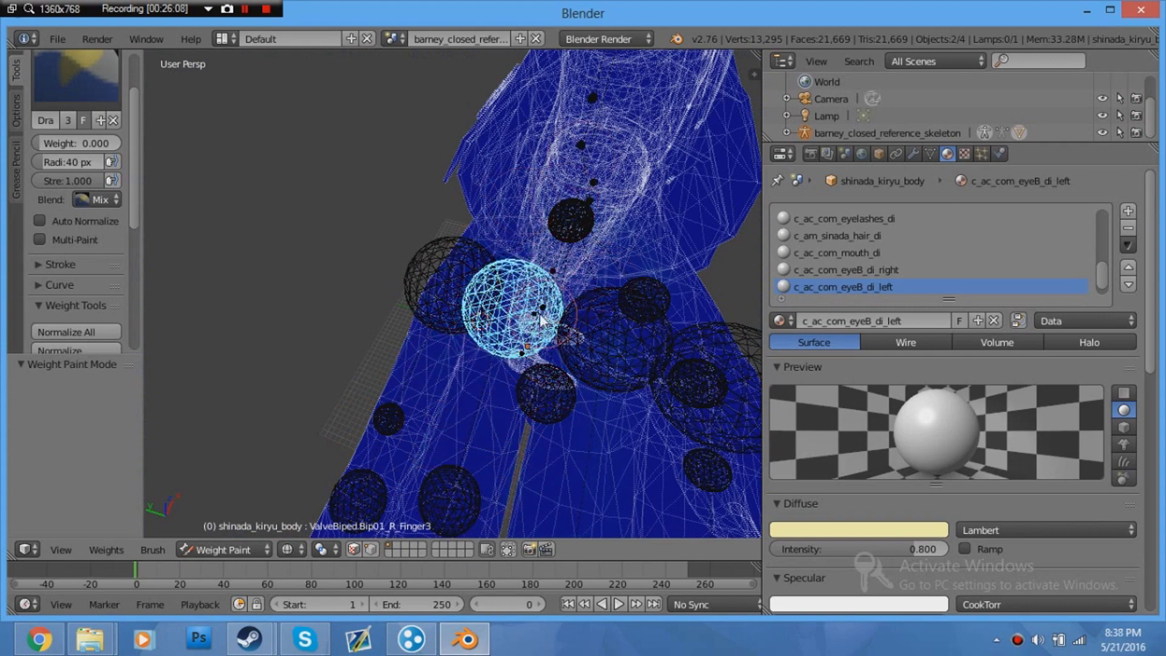
- Check the weights of the neighbouring finger bones R_Finger31, R_Finger32 and R_Finger4
{"action": "scroll", "coordinate": [541, 321], "scroll_direction": "down", "scroll_amount": 4}
{"action": "right_click_drag", "start_coordinate": [471, 325], "coordinate": [432, 402]}
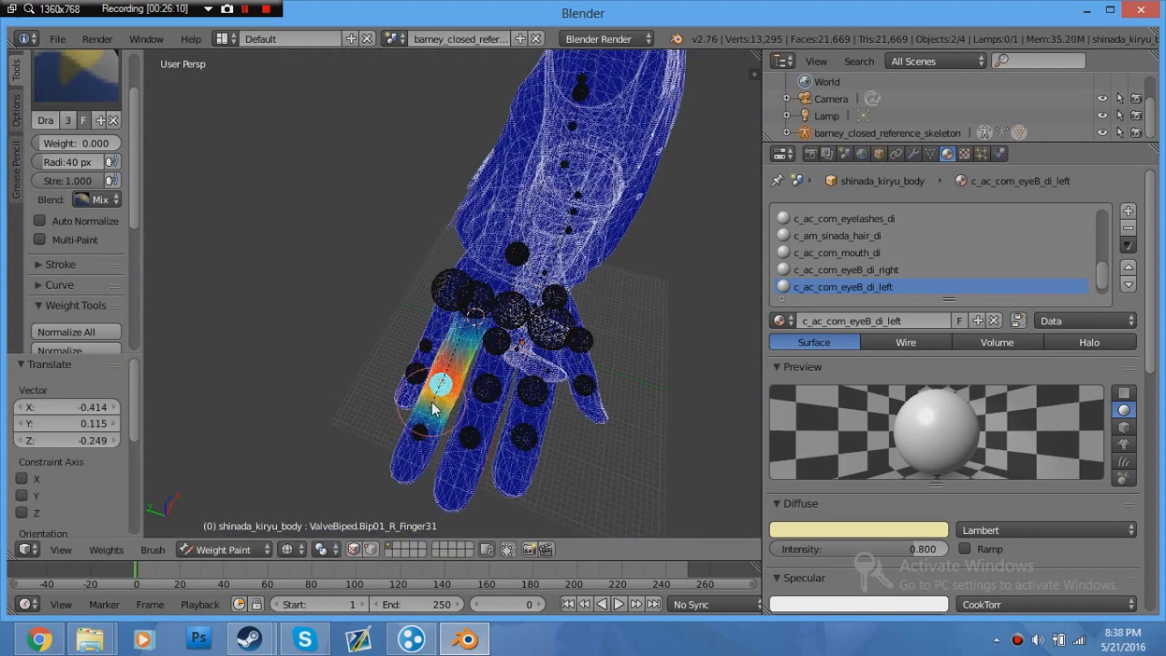
{"action": "right_click", "coordinate": [405, 433]}
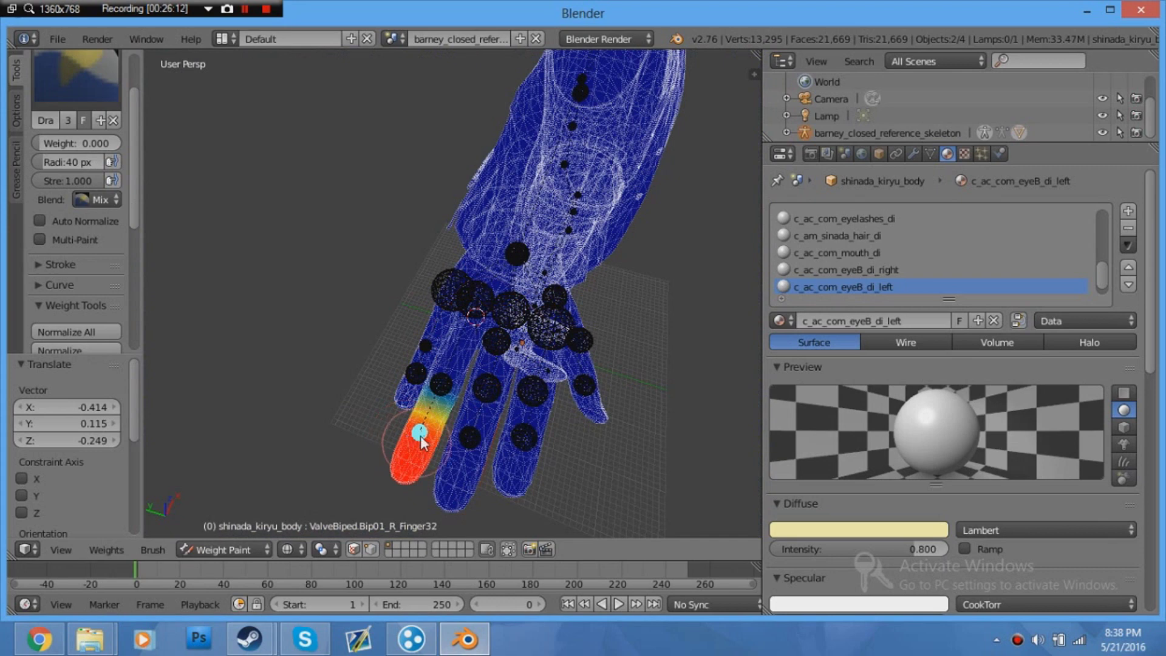
{"action": "scroll", "coordinate": [449, 373], "scroll_direction": "up", "scroll_amount": 3}
{"action": "right_click", "coordinate": [489, 308]}
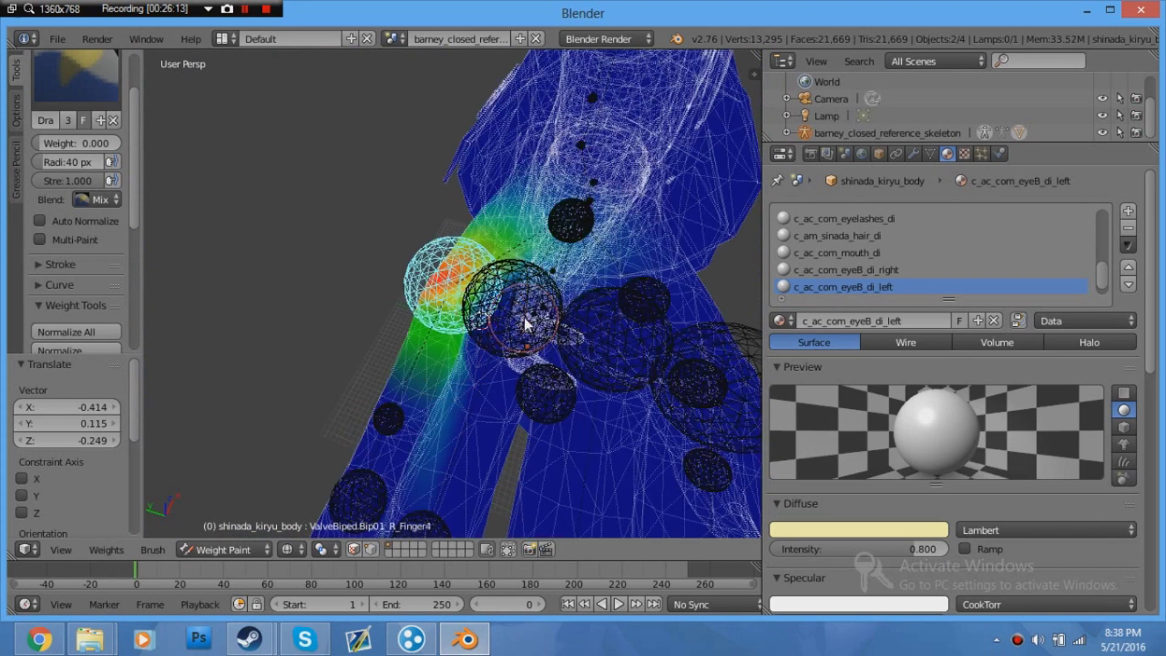
- Select bone R_Finger3, limit painting to the visible surface, and paint weight 1.000 along the ring finger's first segment
{"action": "right_click", "coordinate": [515, 298]}
{"action": "left_click_drag", "start_coordinate": [79, 143], "coordinate": [158, 144]}
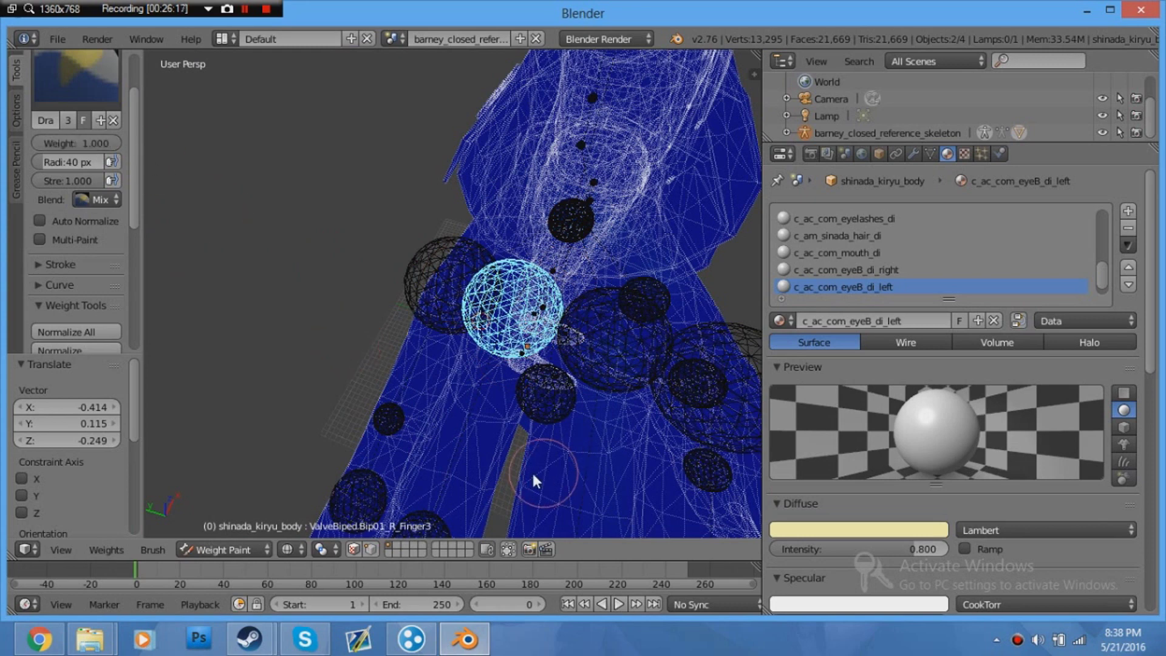
{"action": "mouse_move", "coordinate": [477, 468]}
{"action": "left_mouse_down"}
{"action": "mouse_move", "coordinate": [501, 461]}
{"action": "mouse_move", "coordinate": [465, 392]}
{"action": "mouse_move", "coordinate": [474, 420]}
{"action": "mouse_move", "coordinate": [398, 508]}
{"action": "left_mouse_up"}
{"action": "key", "text": "ctrl+z"}
{"action": "key", "text": "ctrl+z"}
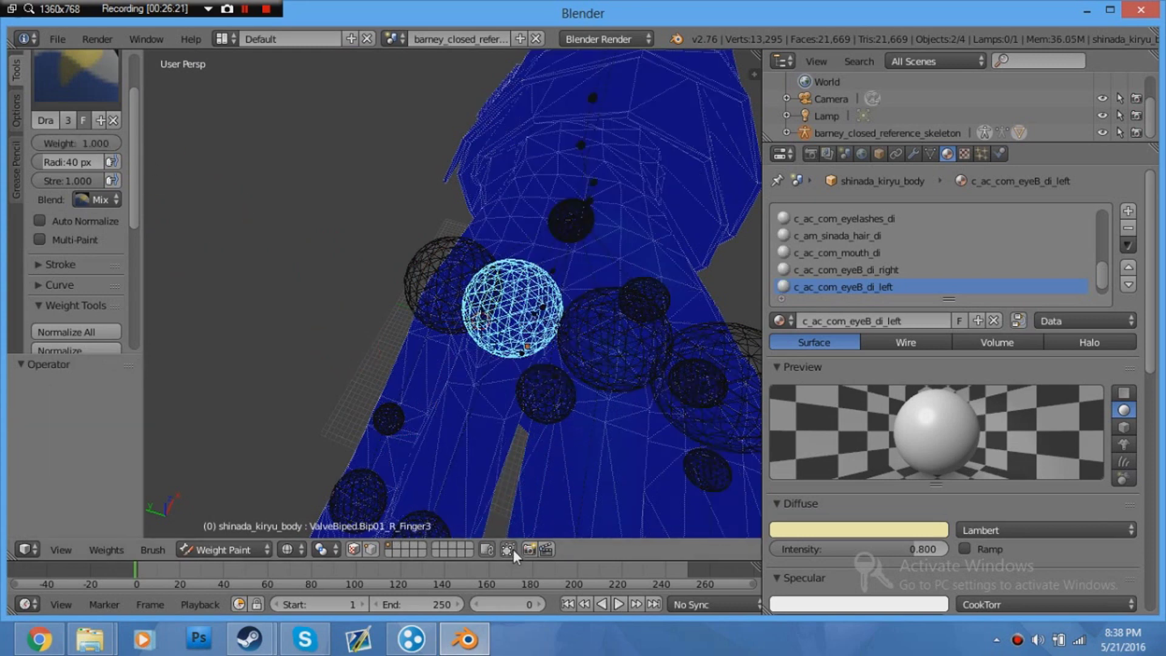
{"action": "mouse_move", "coordinate": [473, 442]}
{"action": "left_mouse_down"}
{"action": "mouse_move", "coordinate": [486, 376]}
{"action": "mouse_move", "coordinate": [461, 424]}
{"action": "mouse_move", "coordinate": [495, 423]}
{"action": "mouse_move", "coordinate": [468, 389]}
{"action": "mouse_move", "coordinate": [459, 402]}
{"action": "left_mouse_up"}
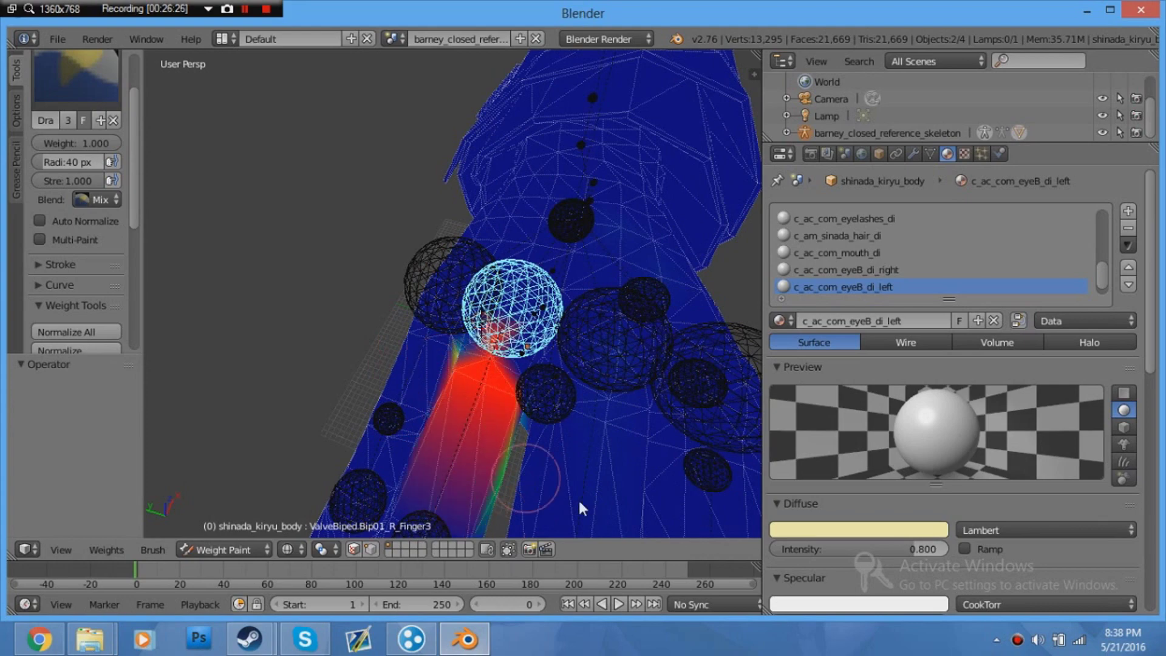
- Set the brush weight to 0.500 and paint the lower end of the ring finger's first segment, around its middle joint
{"action": "mouse_move", "coordinate": [511, 431]}
{"action": "middle_mouse_down"}
{"action": "mouse_move", "coordinate": [553, 451]}
{"action": "mouse_move", "coordinate": [534, 425]}
{"action": "mouse_move", "coordinate": [546, 432]}
{"action": "middle_mouse_up"}
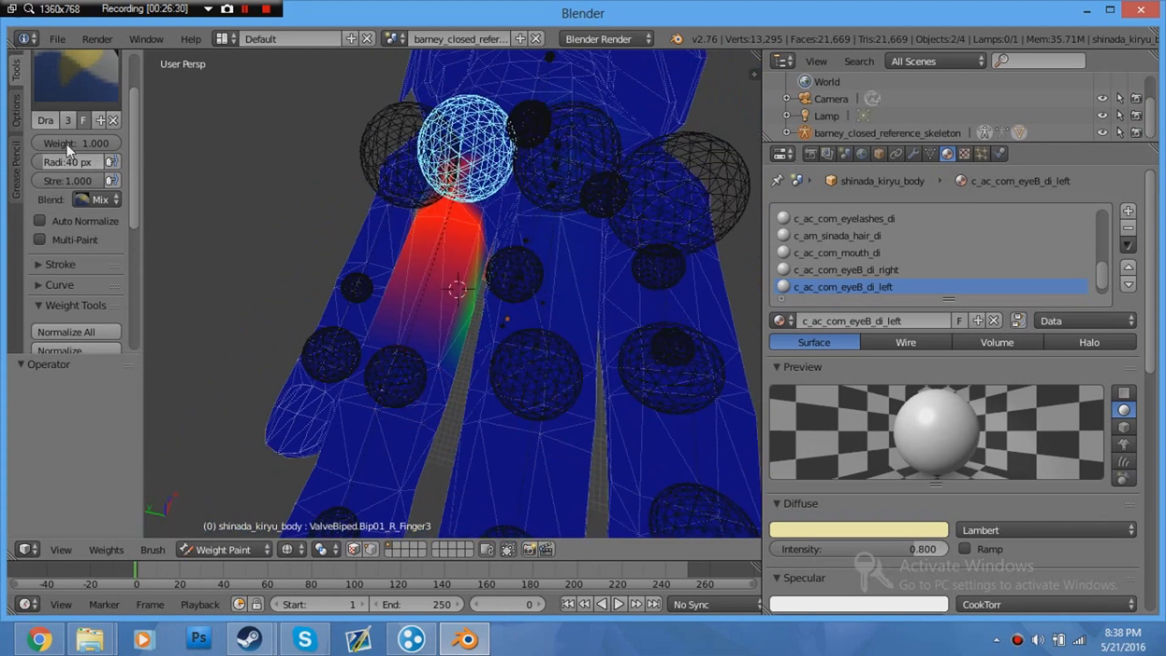
{"action": "left_click_drag", "start_coordinate": [67, 146], "coordinate": [42, 146]}
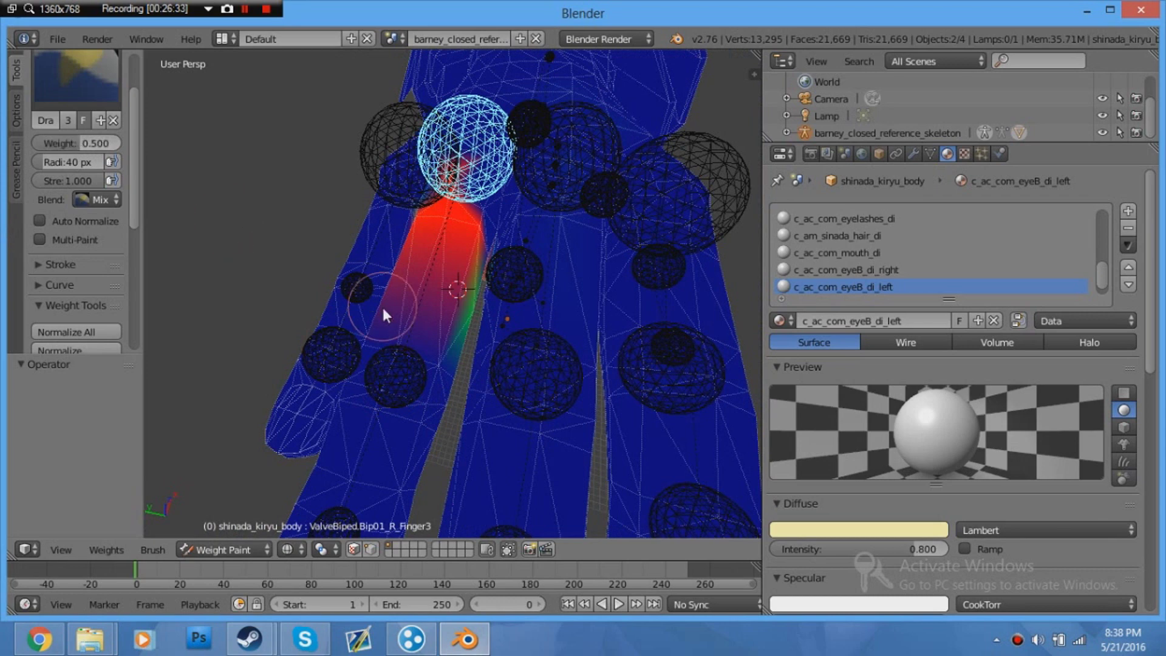
{"action": "left_click_drag", "start_coordinate": [446, 371], "coordinate": [376, 341]}
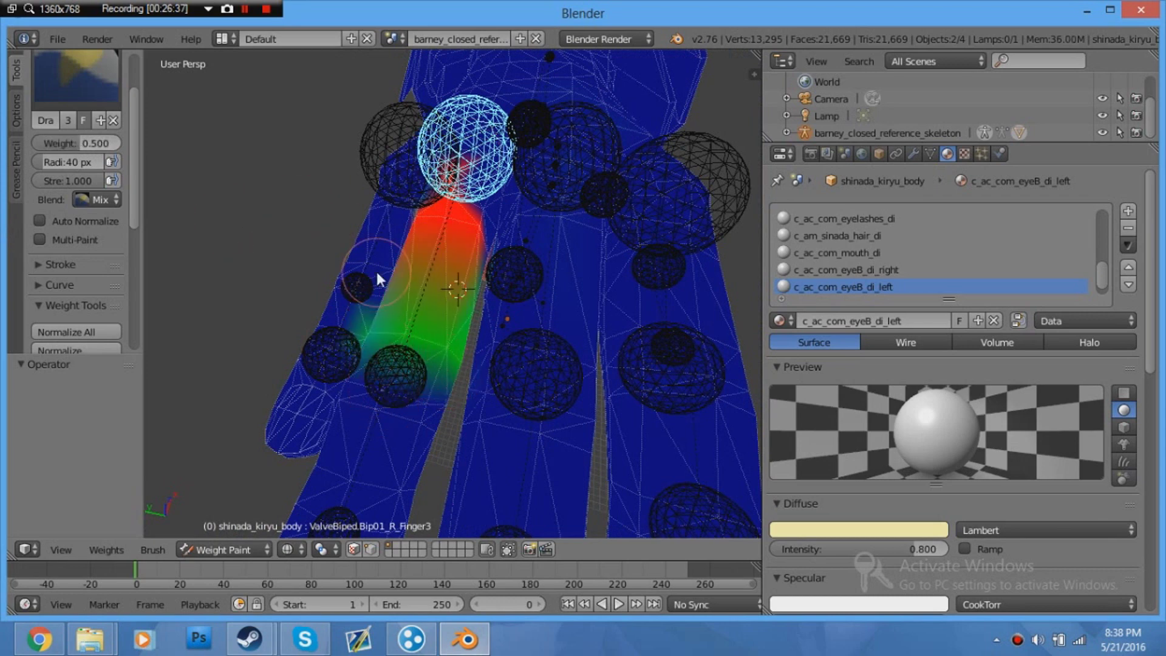
{"action": "scroll", "coordinate": [395, 385], "scroll_direction": "down", "scroll_amount": 8}
- Try to open the recent file Orignal Dead.blend
{"action": "left_click", "coordinate": [57, 39]}
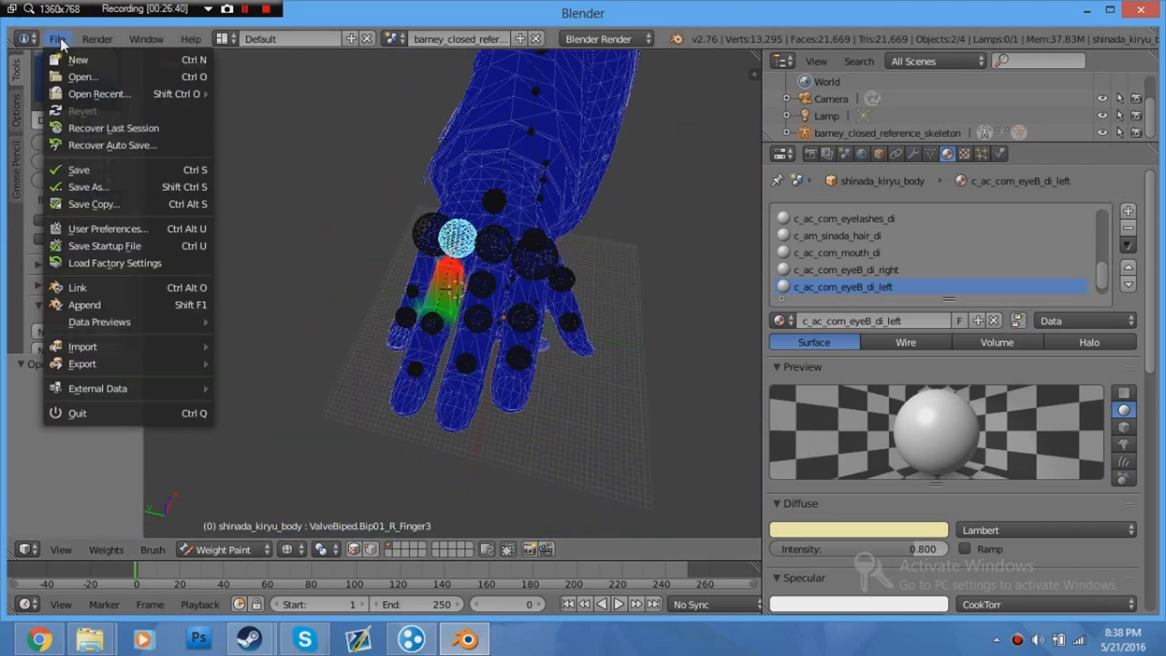
{"action": "mouse_move", "coordinate": [129, 89]}
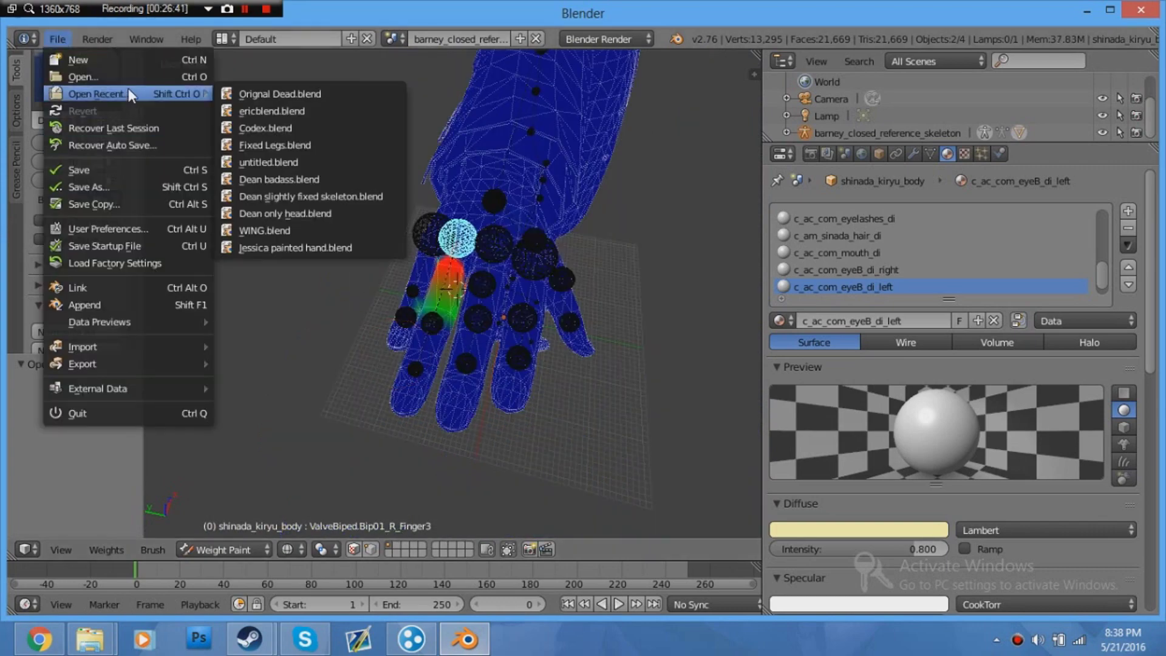
{"action": "left_click", "coordinate": [279, 98]}
{"action": "middle_click_drag", "start_coordinate": [460, 213], "coordinate": [338, 241]}
{"action": "scroll", "coordinate": [431, 147], "scroll_direction": "down", "scroll_amount": 5}
{"action": "scroll", "coordinate": [338, 241], "scroll_direction": "up", "scroll_amount": 2}
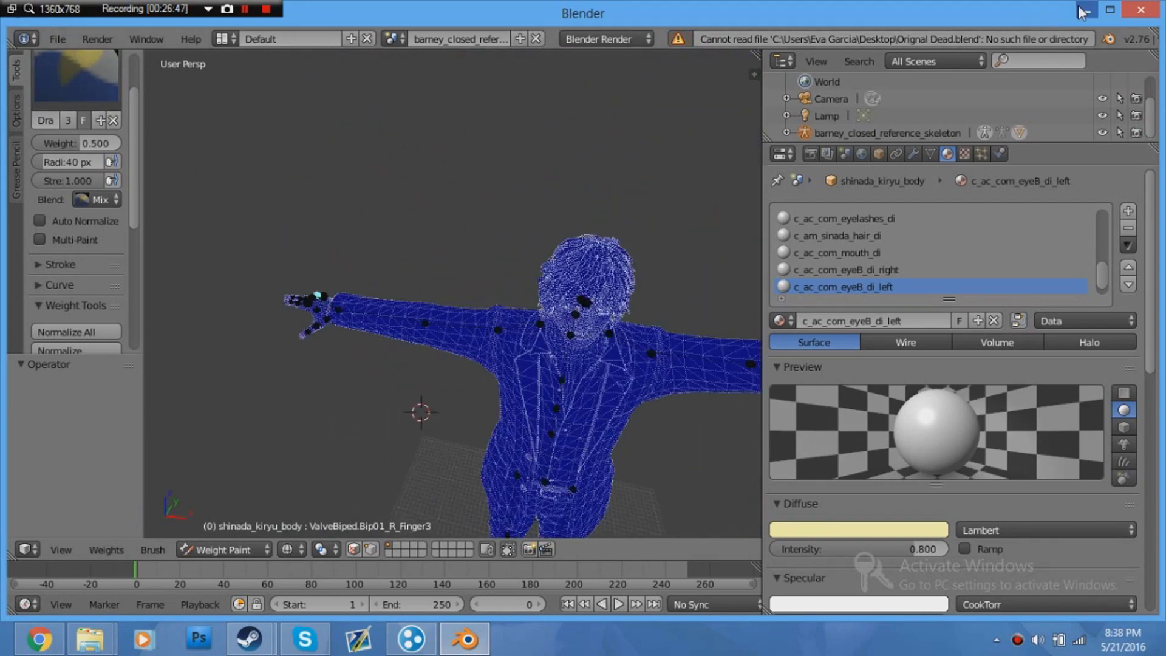
{"action": "left_click", "coordinate": [49, 40]}
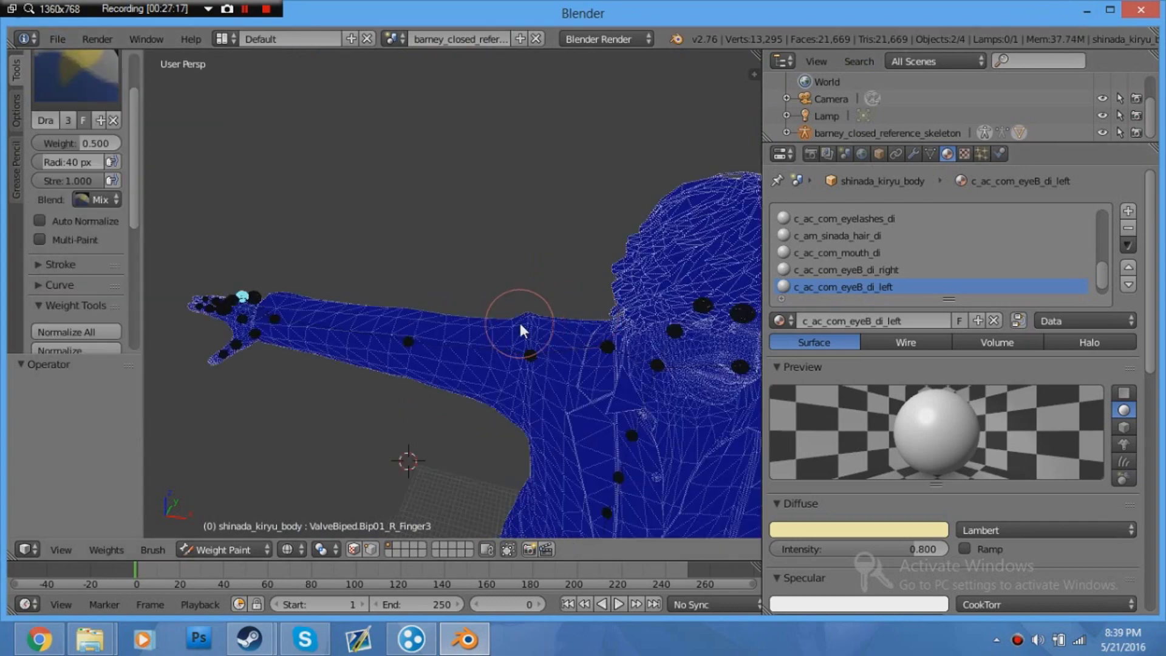
- Paint weight 0.500 for R_Finger3 over the knuckle end of the ring finger's first segment
{"action": "middle_click_drag", "start_coordinate": [518, 320], "coordinate": [527, 381]}
{"action": "scroll", "coordinate": [515, 276], "scroll_direction": "up", "scroll_amount": 6}
{"action": "scroll", "coordinate": [515, 275], "scroll_direction": "down", "scroll_amount": 6}
{"action": "mouse_move", "coordinate": [527, 381]}
{"action": "left_mouse_down"}
{"action": "mouse_move", "coordinate": [534, 481]}
{"action": "mouse_move", "coordinate": [443, 447]}
{"action": "mouse_move", "coordinate": [542, 526]}
{"action": "left_mouse_up"}
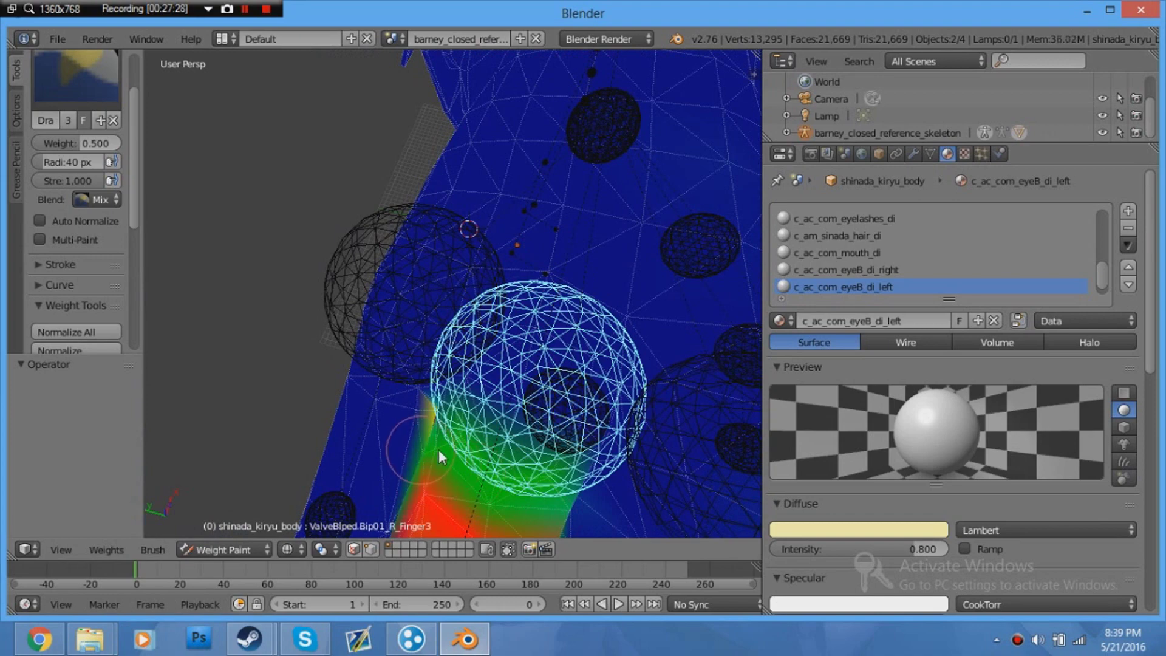
{"action": "scroll", "coordinate": [440, 453], "scroll_direction": "down", "scroll_amount": 3}
{"action": "scroll", "coordinate": [471, 443], "scroll_direction": "down", "scroll_amount": 1}
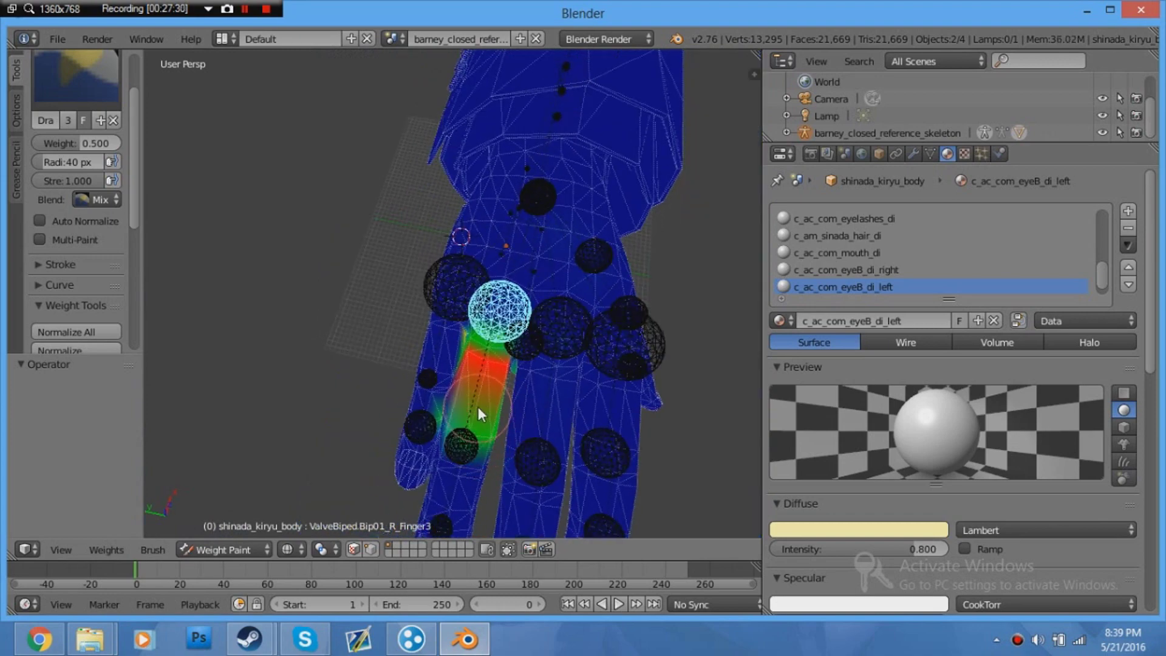
- Set the brush weight to 1.000 and check the R_Finger3 weights around the ring and little fingers
{"action": "middle_click_drag", "start_coordinate": [479, 407], "coordinate": [462, 385]}
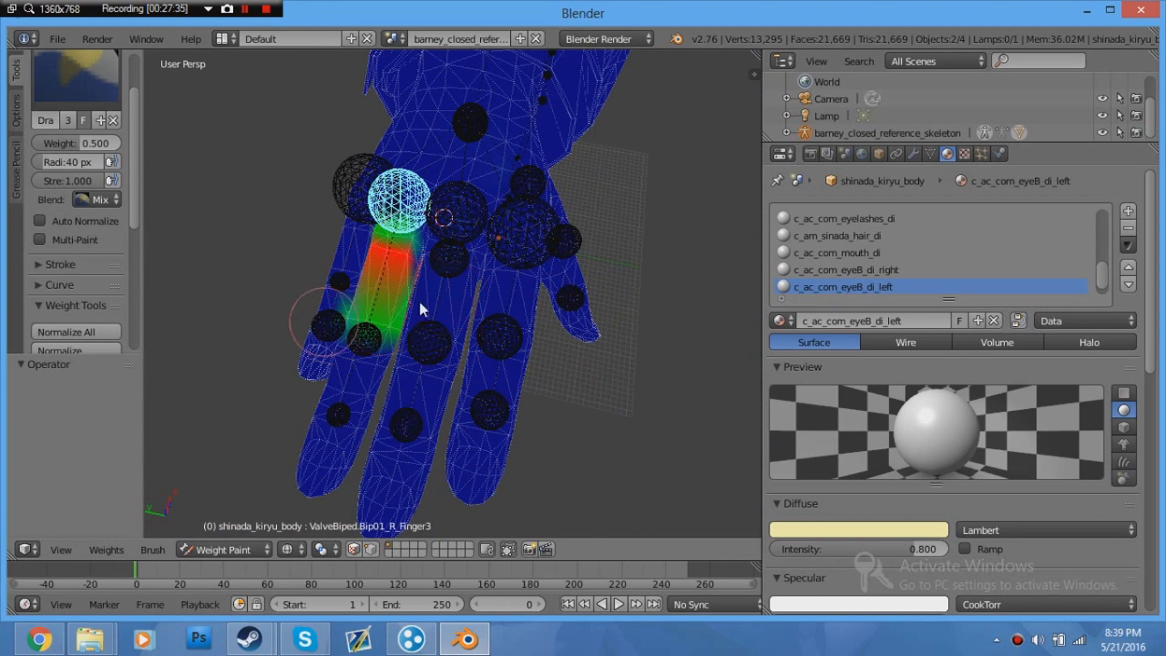
{"action": "middle_click_drag", "start_coordinate": [504, 322], "coordinate": [474, 352]}
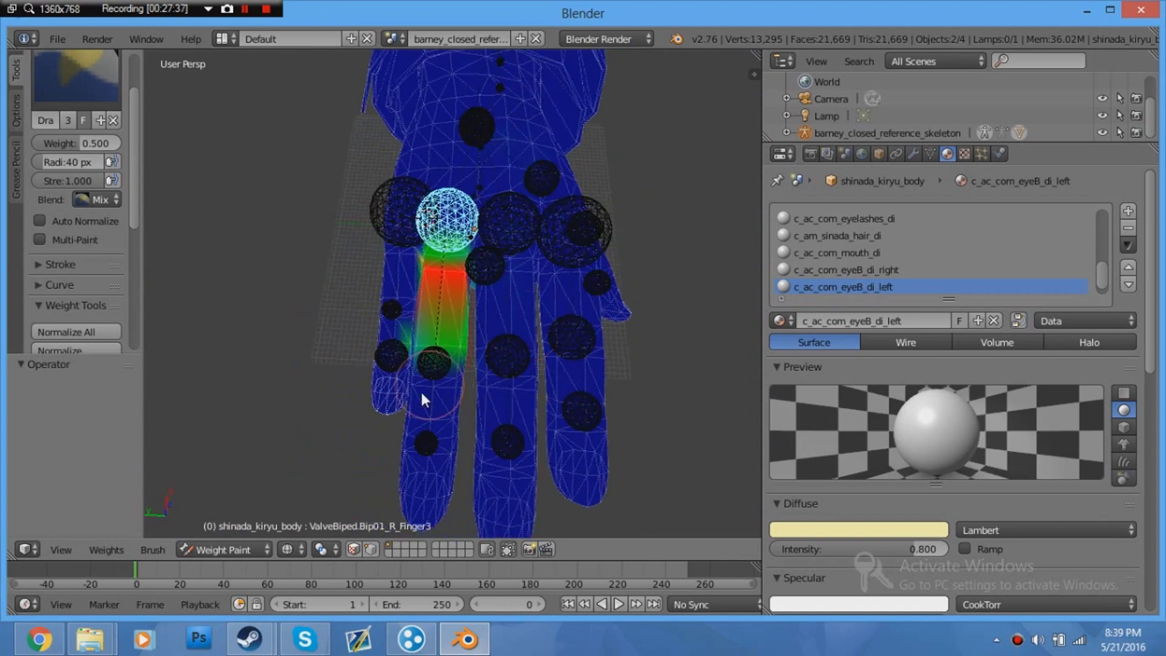
{"action": "left_click_drag", "start_coordinate": [91, 143], "coordinate": [119, 143]}
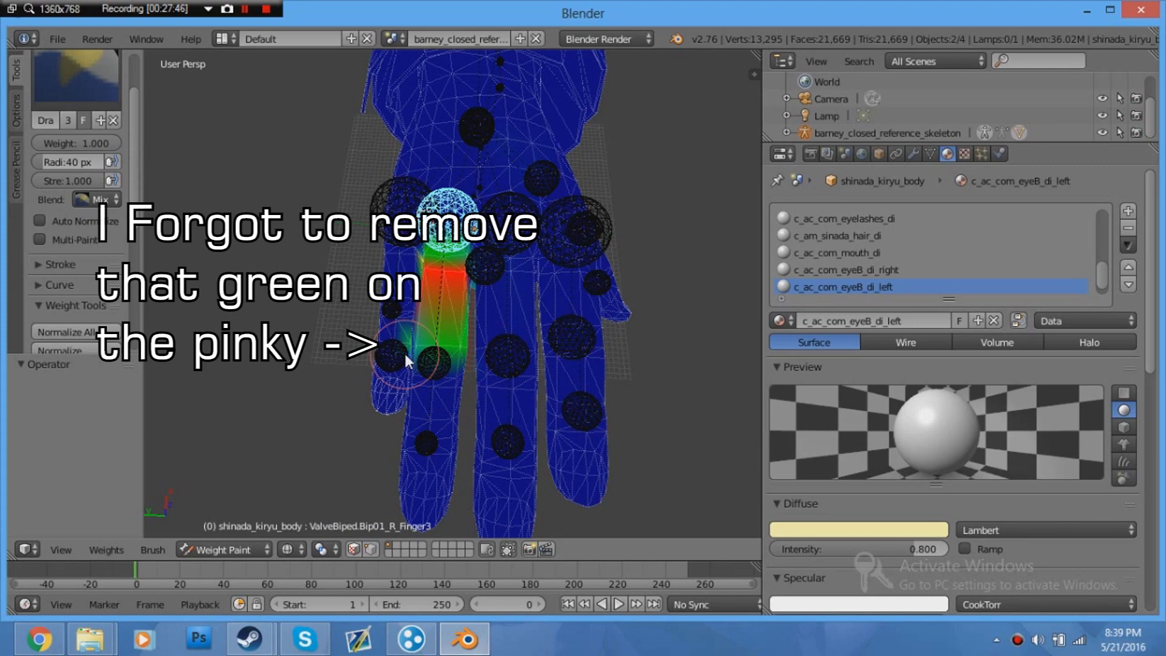
{"action": "mouse_move", "coordinate": [479, 326]}
{"action": "middle_mouse_down"}
{"action": "mouse_move", "coordinate": [461, 255]}
{"action": "mouse_move", "coordinate": [609, 257]}
{"action": "mouse_move", "coordinate": [520, 248]}
{"action": "mouse_move", "coordinate": [574, 249]}
{"action": "mouse_move", "coordinate": [485, 261]}
{"action": "mouse_move", "coordinate": [601, 300]}
{"action": "mouse_move", "coordinate": [455, 334]}
{"action": "mouse_move", "coordinate": [544, 373]}
{"action": "mouse_move", "coordinate": [620, 375]}
{"action": "mouse_move", "coordinate": [459, 318]}
{"action": "mouse_move", "coordinate": [516, 303]}
{"action": "middle_mouse_up"}
{"action": "scroll", "coordinate": [527, 366], "scroll_direction": "up", "scroll_amount": 3}
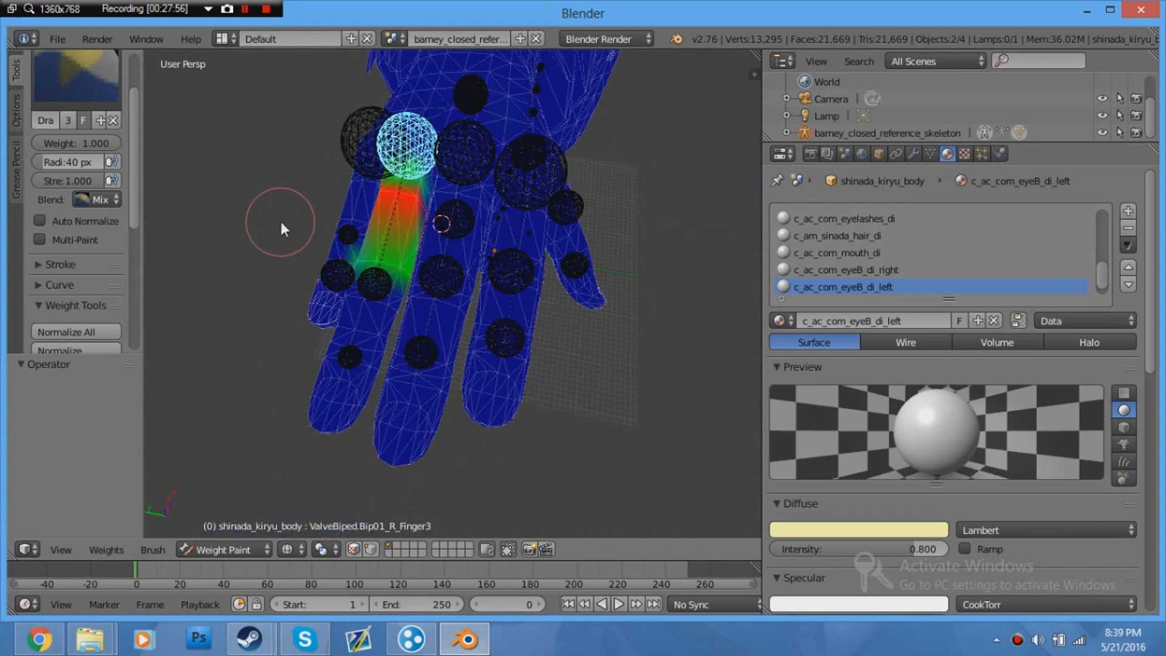
- Switch the body mesh to Edit Mode, delete the selected vertices, and undo the deletion
{"action": "left_click", "coordinate": [228, 549]}
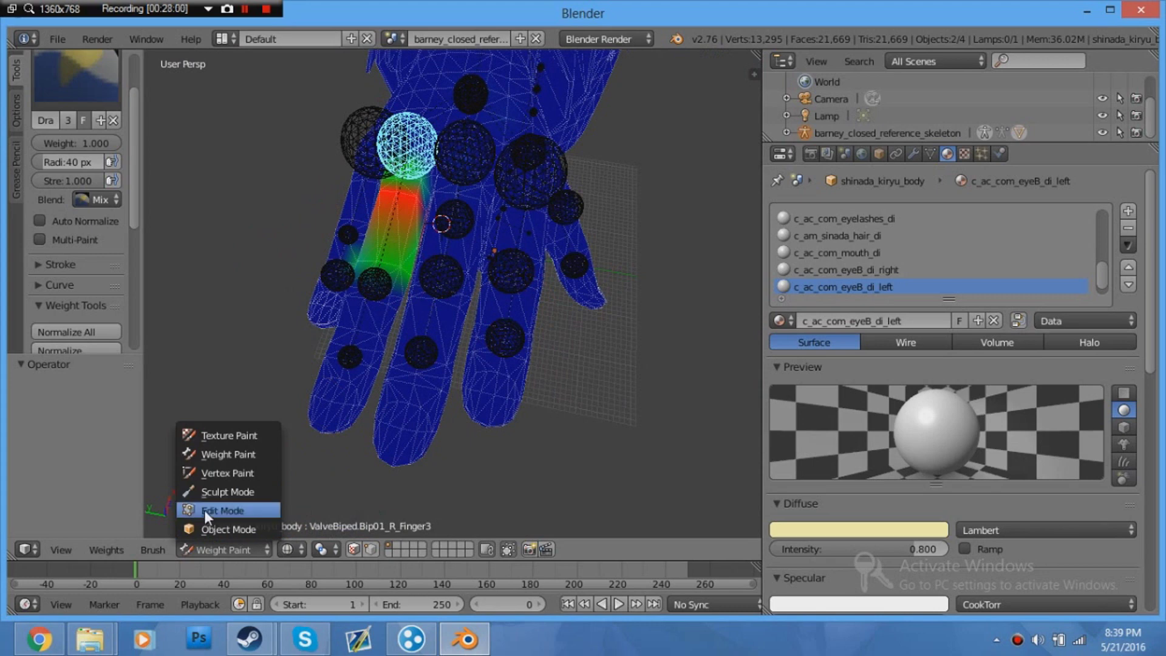
{"action": "left_click", "coordinate": [205, 510]}
{"action": "scroll", "coordinate": [546, 430], "scroll_direction": "down", "scroll_amount": 4}
{"action": "key", "text": "a"}
{"action": "key", "text": "b"}
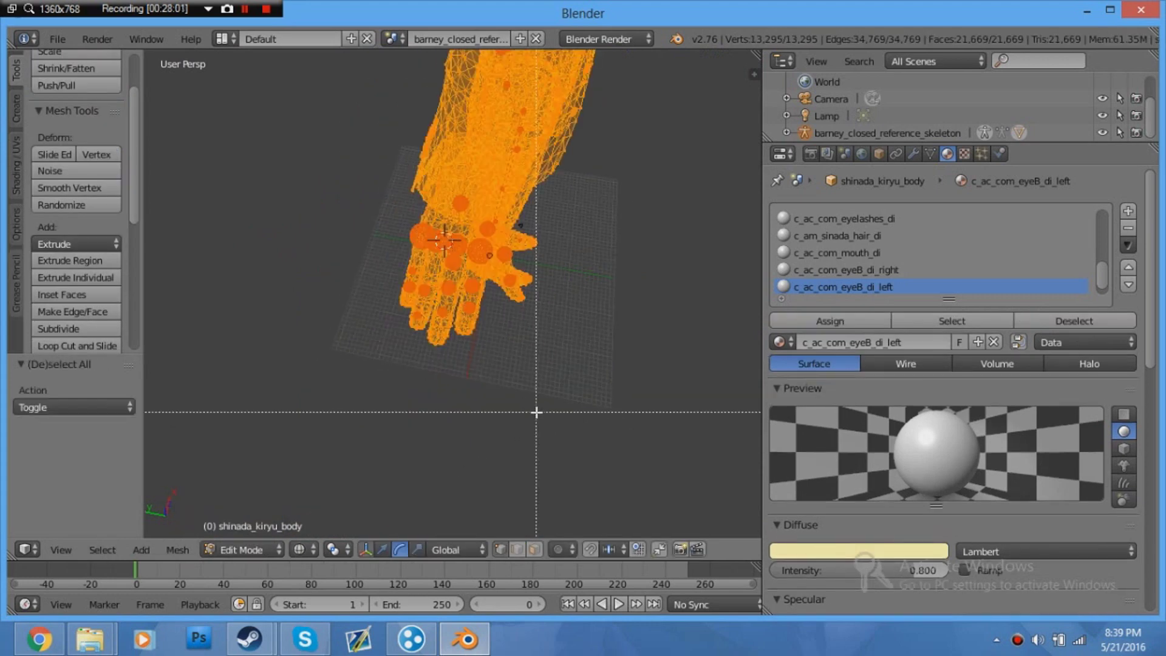
{"action": "left_click_drag", "start_coordinate": [536, 412], "coordinate": [365, 150]}
{"action": "key", "text": "x"}
{"action": "left_click", "coordinate": [365, 149]}
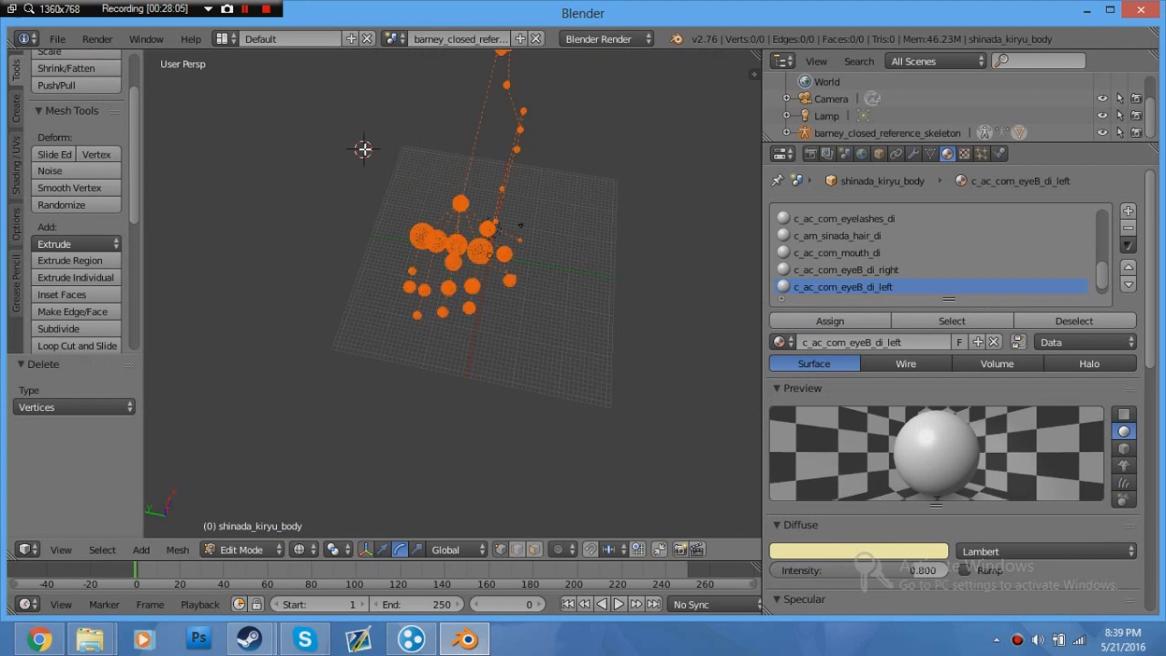
{"action": "key", "text": "ctrl+z"}
- Switch to solid shading, leave mesh editing, and put the barney_closed_reference_skeleton armature into Edit Mode
{"action": "key", "text": "z"}
{"action": "right_click", "coordinate": [480, 240]}
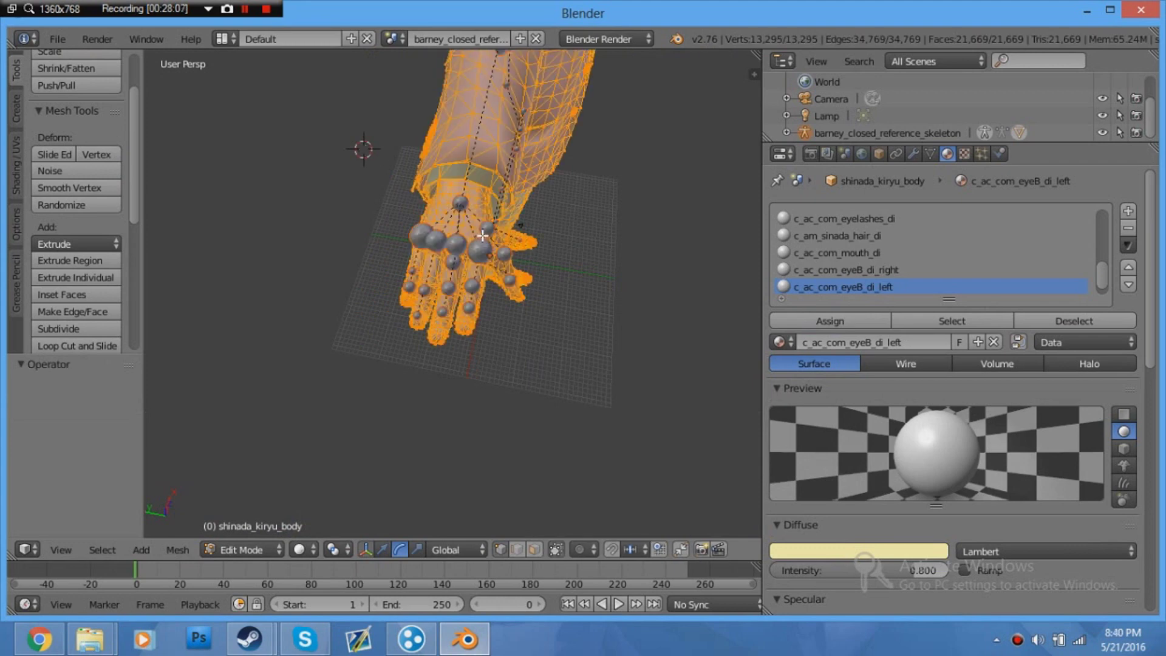
{"action": "left_click", "coordinate": [261, 549]}
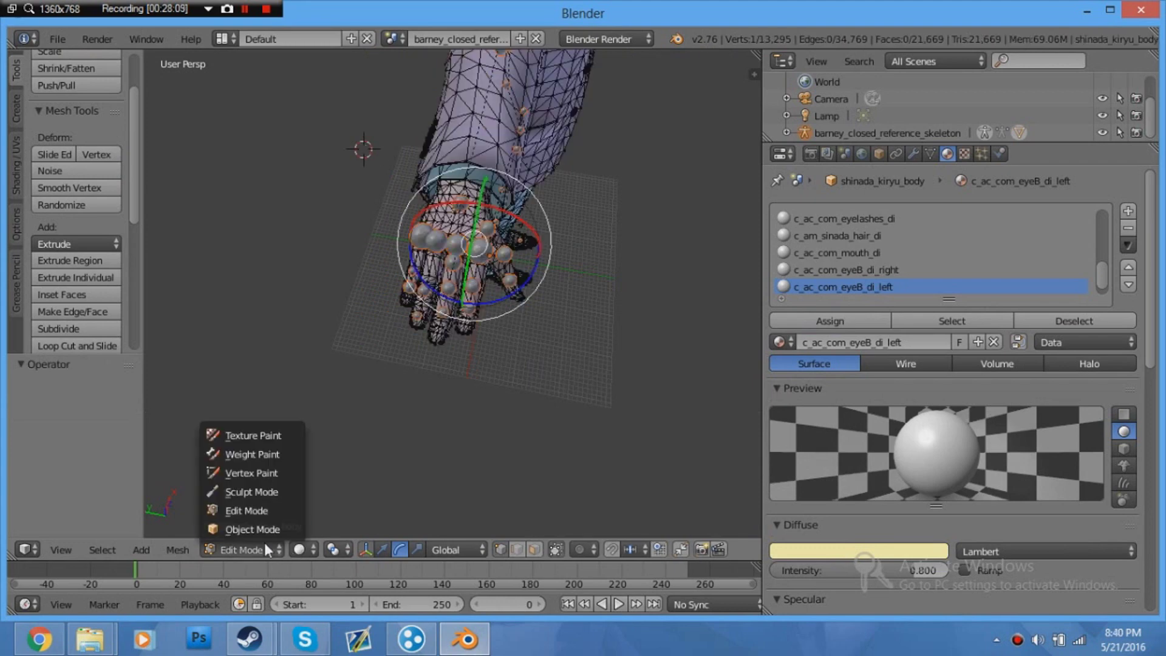
{"action": "left_click", "coordinate": [249, 529]}
{"action": "right_click", "coordinate": [461, 241]}
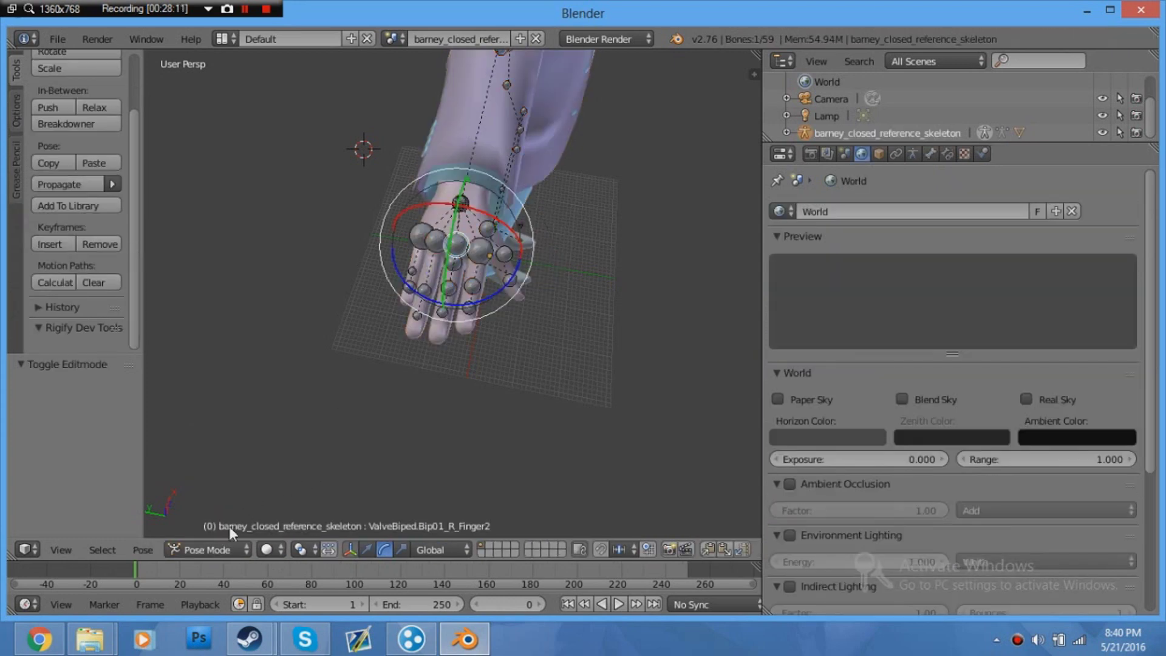
{"action": "left_click", "coordinate": [221, 550]}
{"action": "left_click", "coordinate": [219, 510]}
{"action": "left_click", "coordinate": [522, 413]}
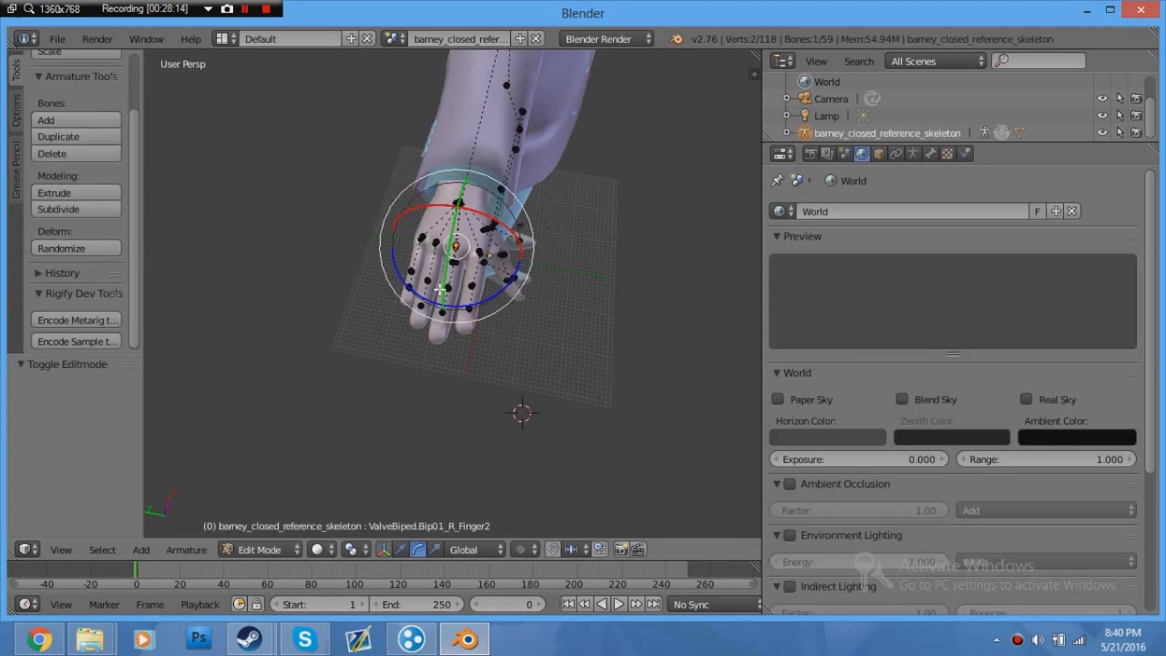
{"action": "left_click", "coordinate": [538, 408]}
- Clear the bone selection, box-select the finger bones of the right hand, and delete them
{"action": "key", "text": "a"}
{"action": "key", "text": "a"}
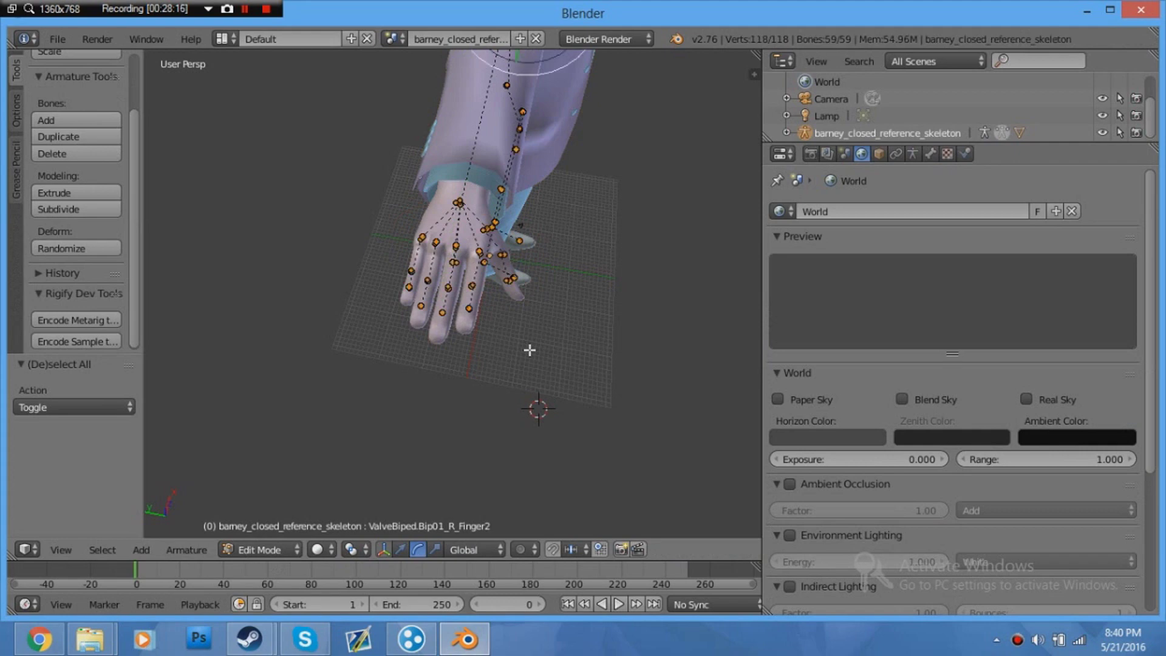
{"action": "key", "text": "a"}
{"action": "key", "text": "b"}
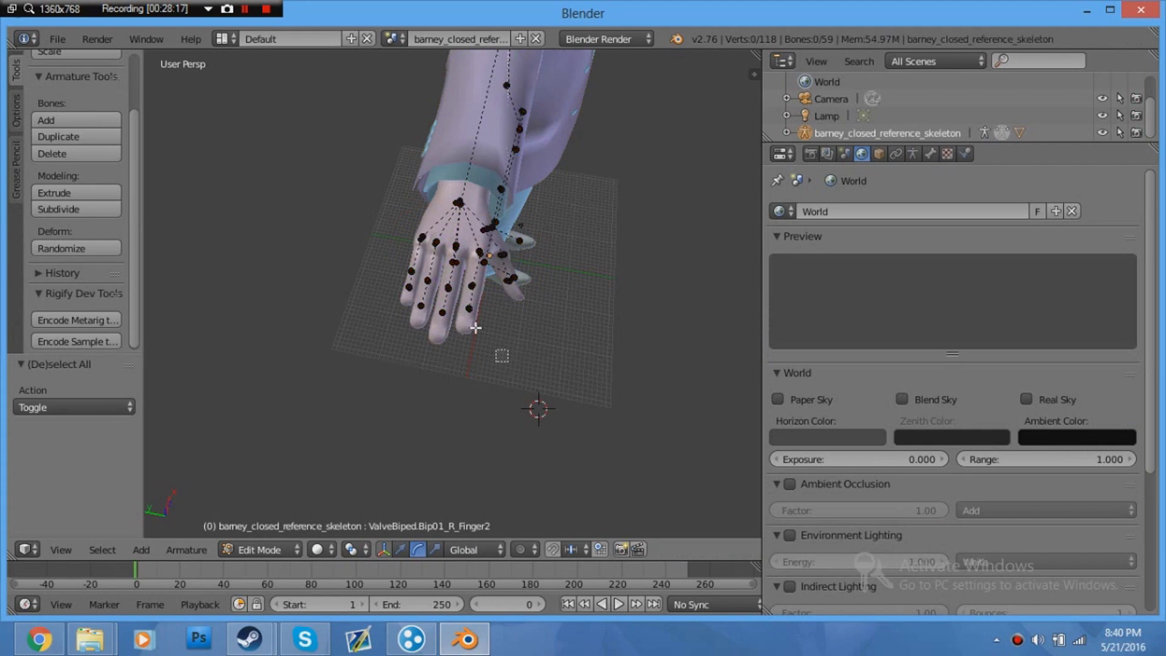
{"action": "left_click_drag", "start_coordinate": [508, 362], "coordinate": [387, 220]}
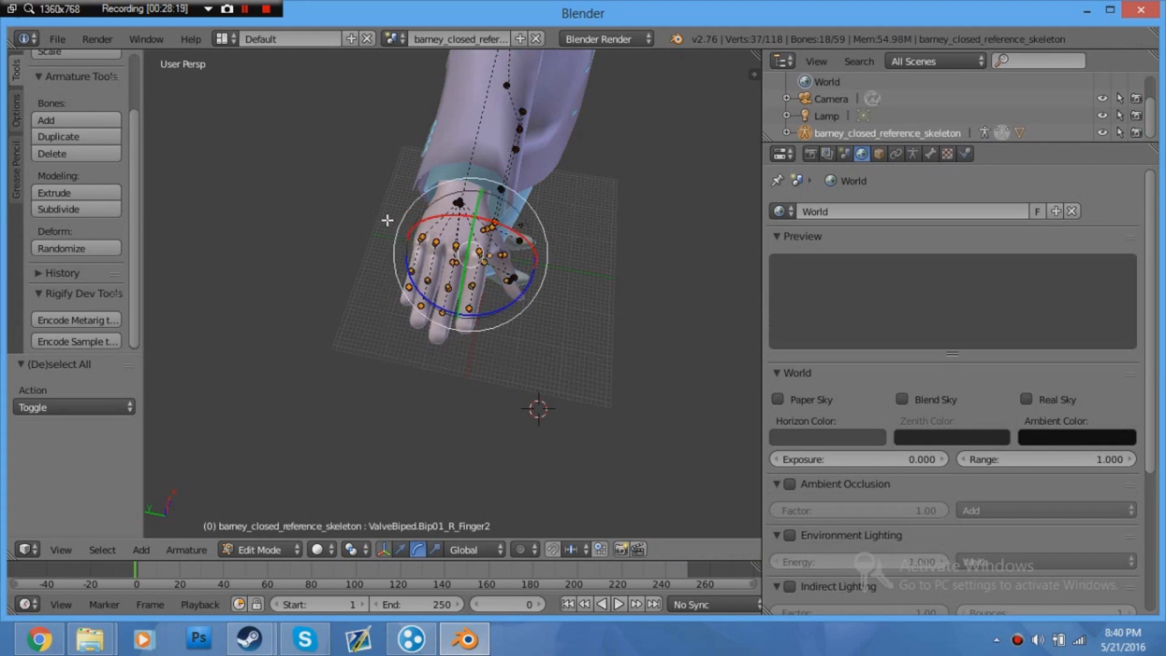
{"action": "key", "text": "x"}
{"action": "left_click", "coordinate": [387, 220]}
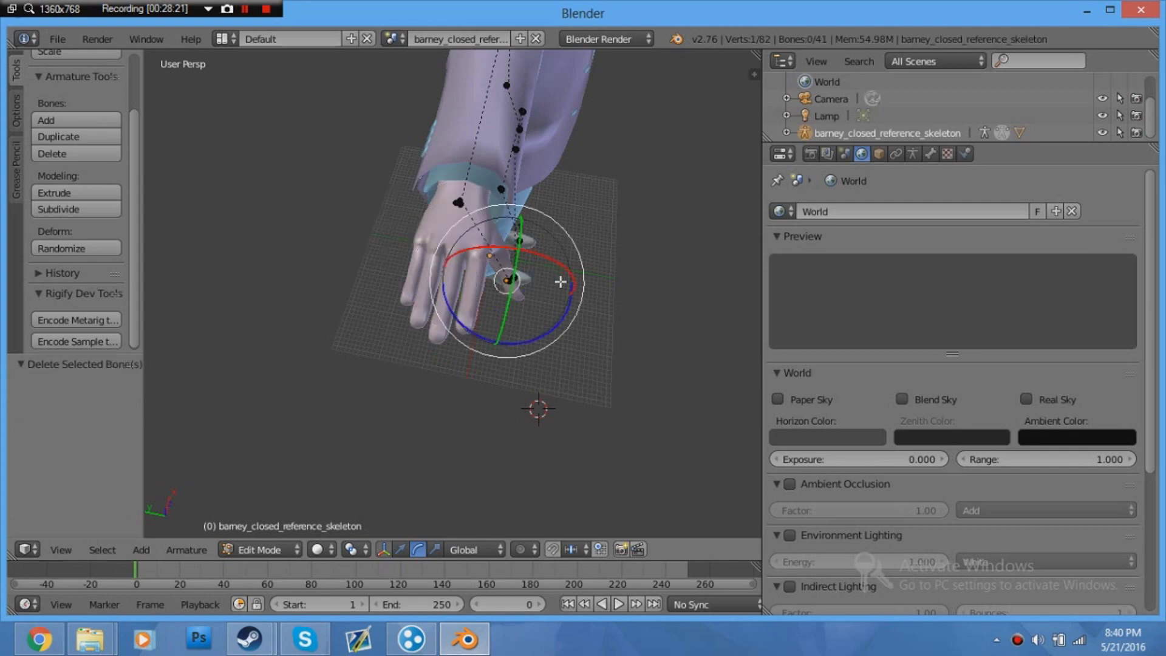
- Box-select the bones remaining at the right thumb and delete them
{"action": "key", "text": "b"}
{"action": "left_click_drag", "start_coordinate": [527, 330], "coordinate": [495, 262]}
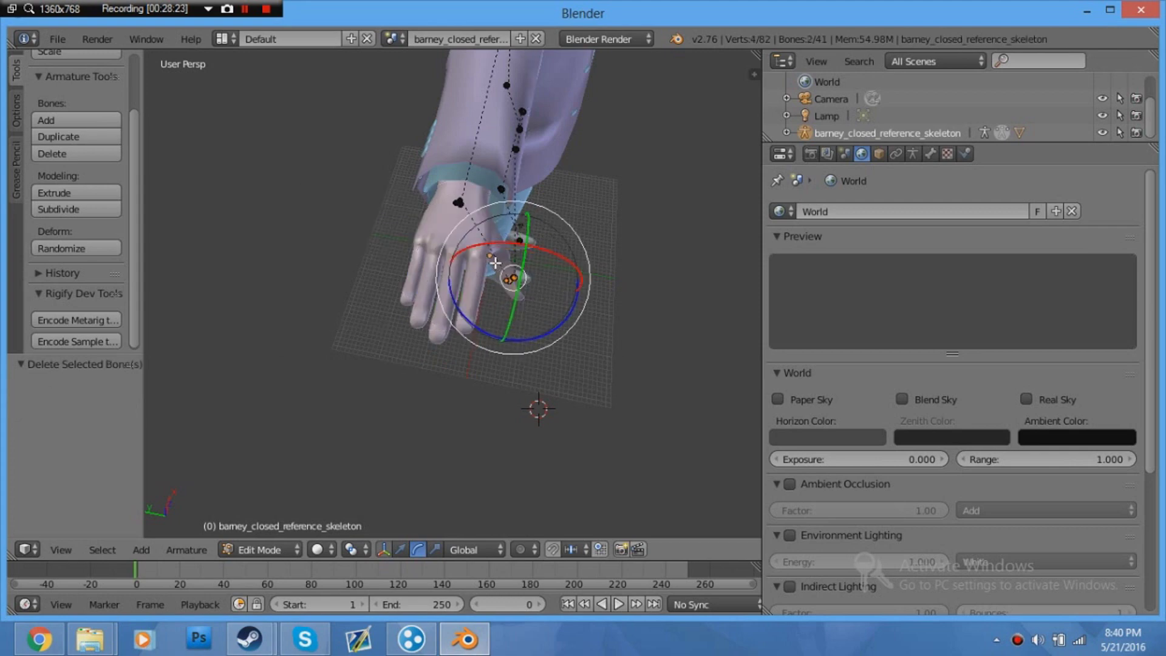
{"action": "key", "text": "x"}
{"action": "left_click", "coordinate": [493, 261]}
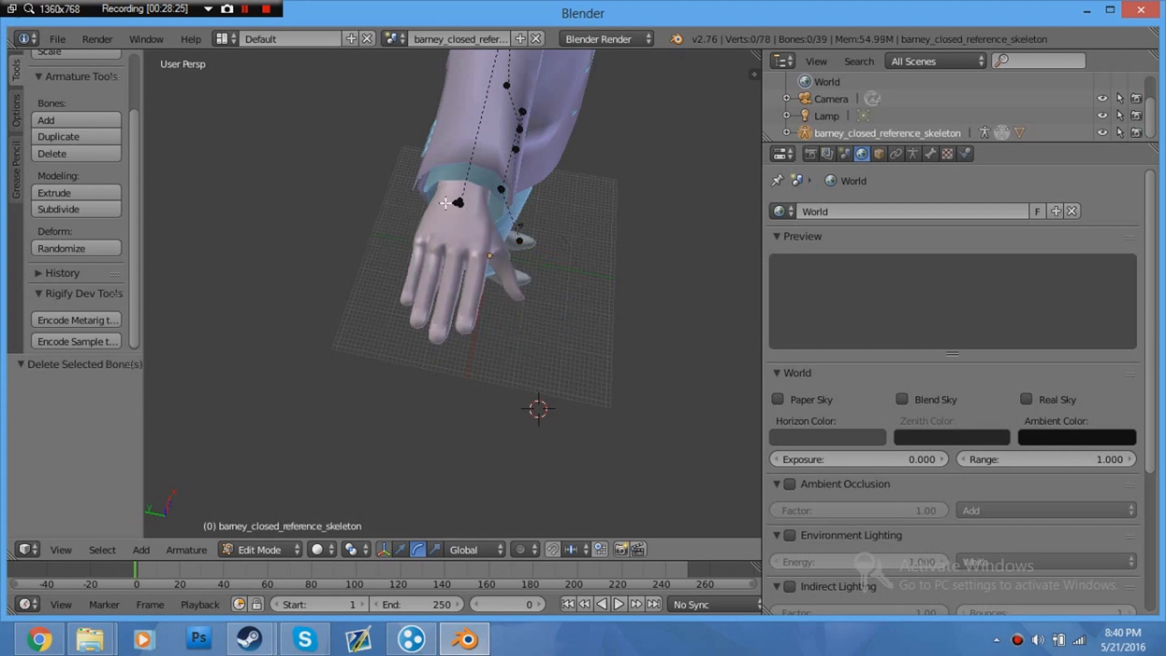
- Look at the hand without finger bones and undo both bone deletions
{"action": "middle_click_drag", "start_coordinate": [463, 219], "coordinate": [390, 179]}
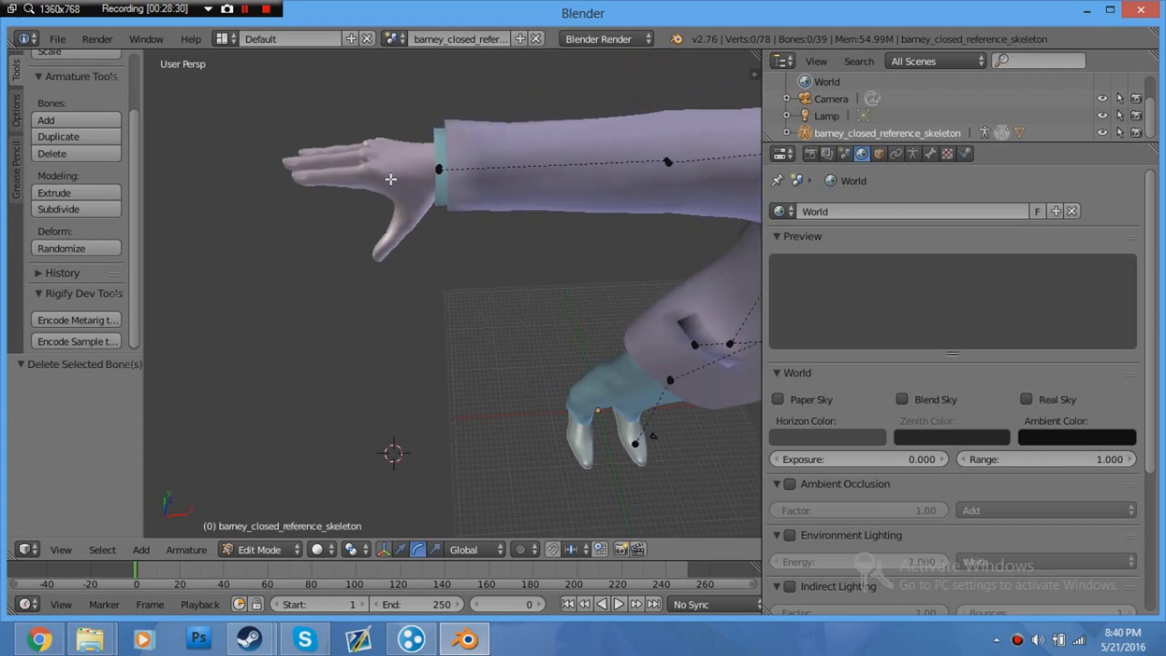
{"action": "key", "text": "ctrl+z"}
{"action": "key", "text": "ctrl+z"}
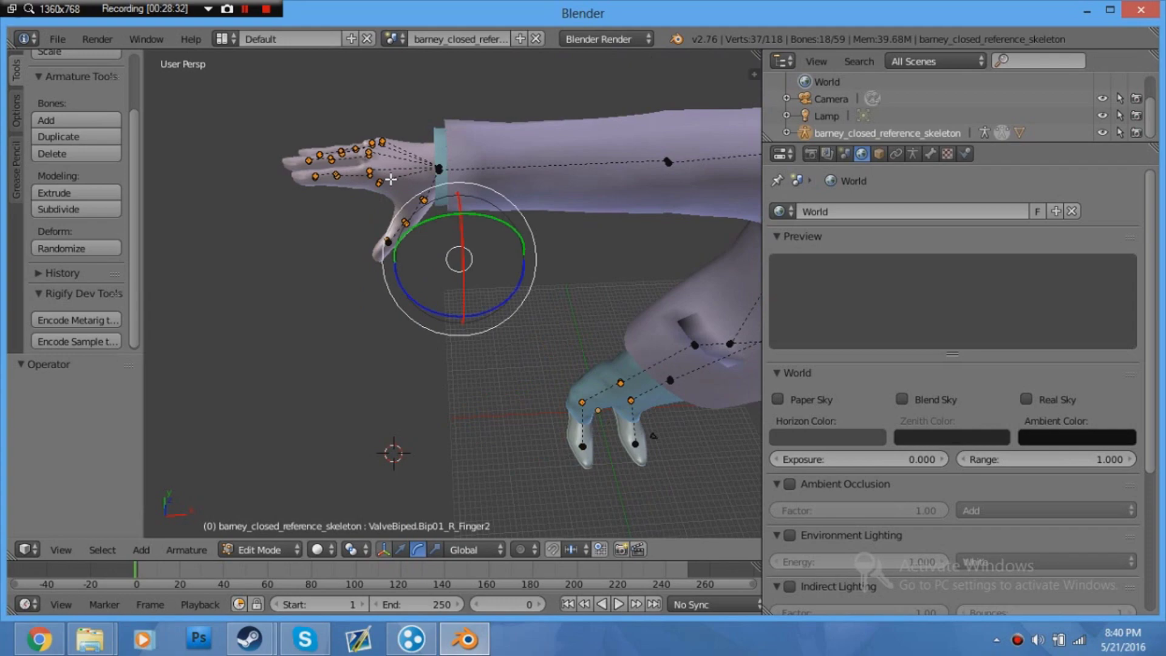
- Examine the skeleton on the model from the right hand to the neck, head and upper body
{"action": "middle_click_drag", "start_coordinate": [391, 180], "coordinate": [467, 219]}
{"action": "scroll", "coordinate": [479, 252], "scroll_direction": "up", "scroll_amount": 2}
{"action": "scroll", "coordinate": [473, 250], "scroll_direction": "down", "scroll_amount": 3}
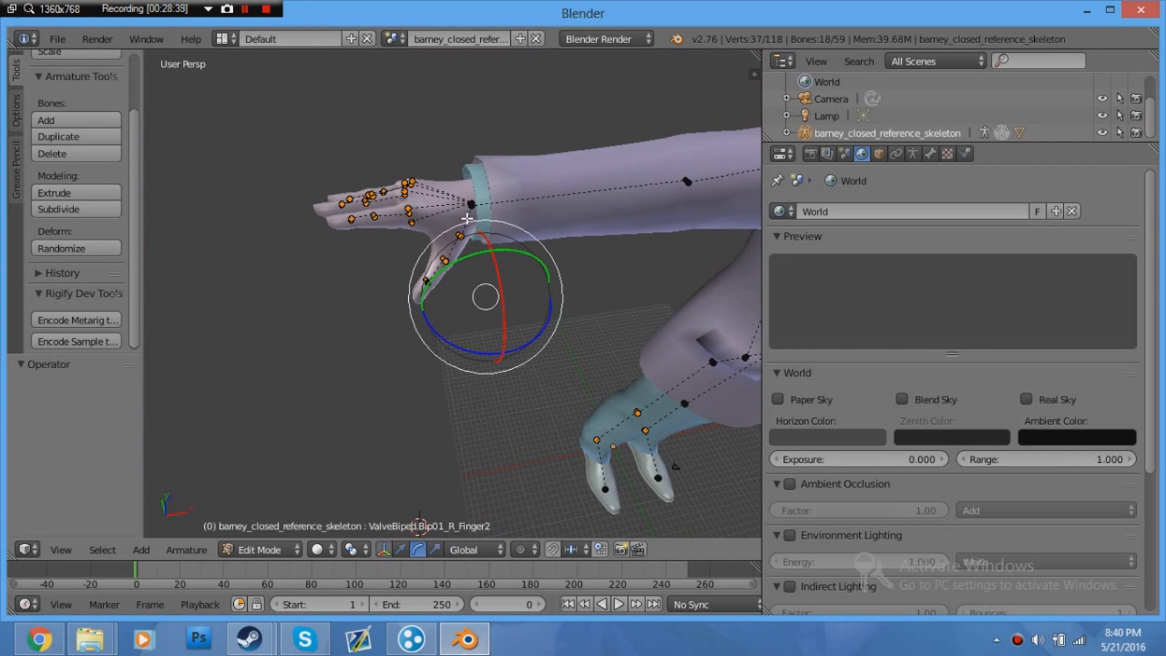
{"action": "middle_click_drag", "start_coordinate": [467, 219], "coordinate": [444, 208]}
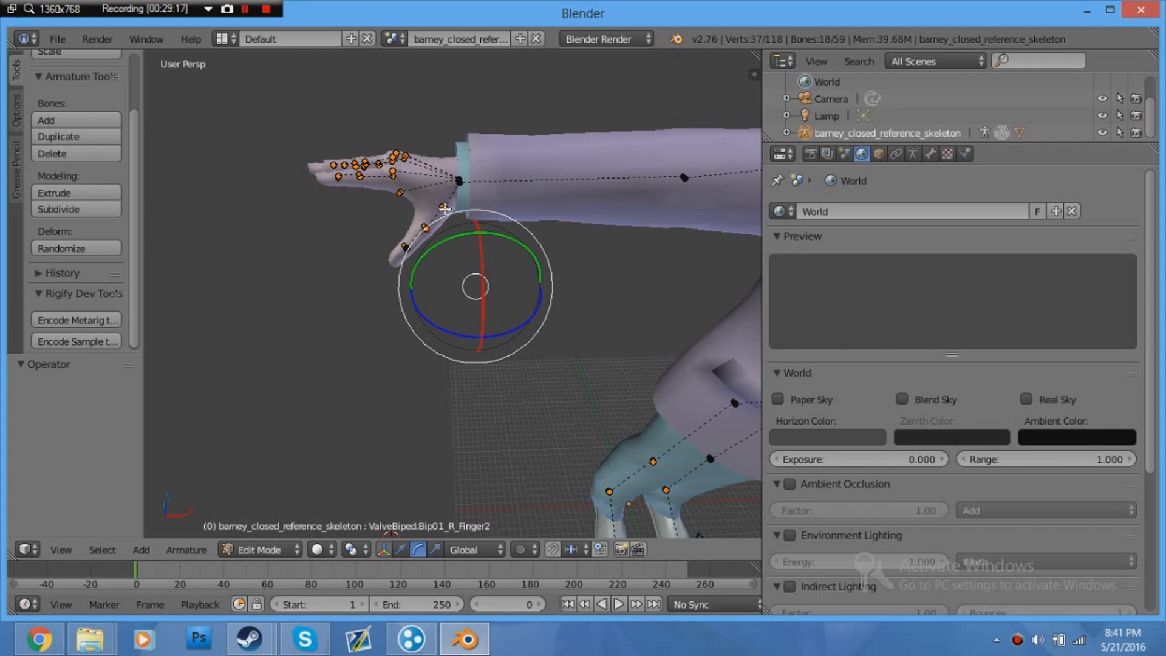
{"action": "middle_click_drag", "start_coordinate": [444, 209], "coordinate": [487, 317]}
{"action": "scroll", "coordinate": [490, 320], "scroll_direction": "up", "scroll_amount": 4}
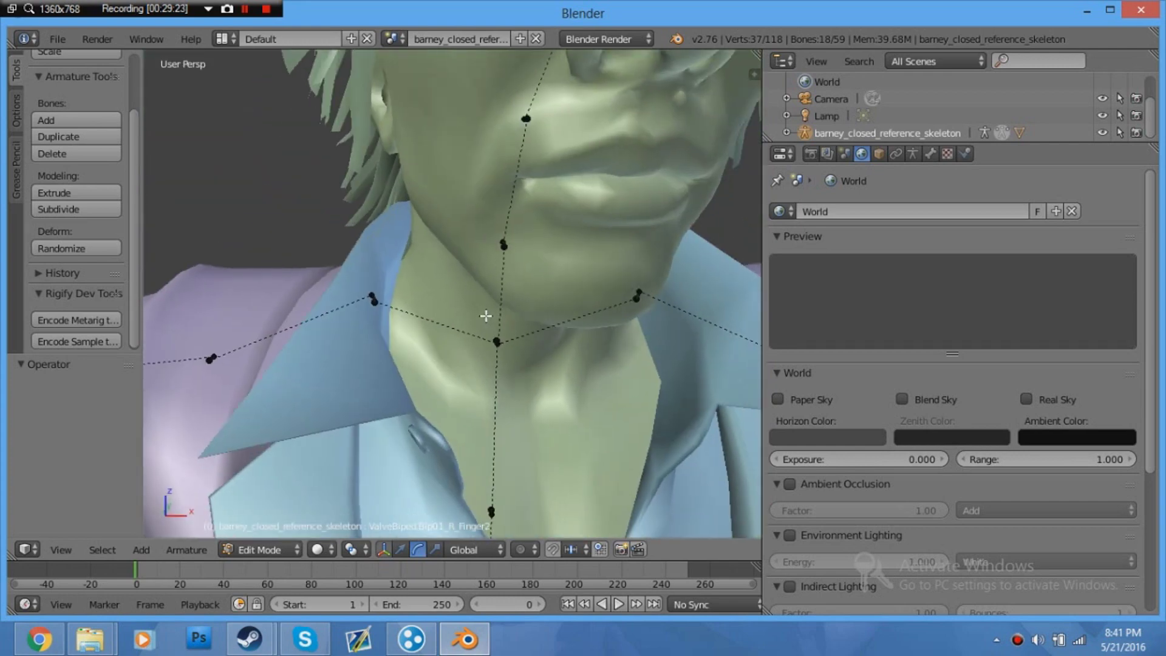
{"action": "scroll", "coordinate": [486, 318], "scroll_direction": "down", "scroll_amount": 3}
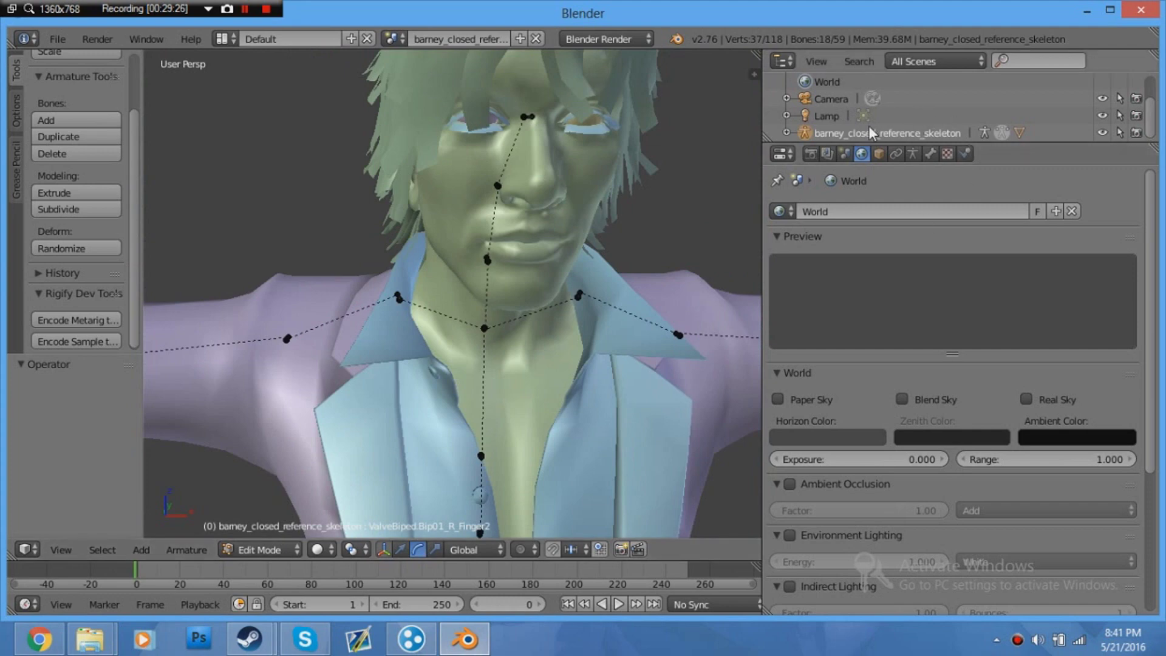
{"action": "scroll", "coordinate": [509, 259], "scroll_direction": "down", "scroll_amount": 3}
{"action": "scroll", "coordinate": [509, 259], "scroll_direction": "down", "scroll_amount": 1}
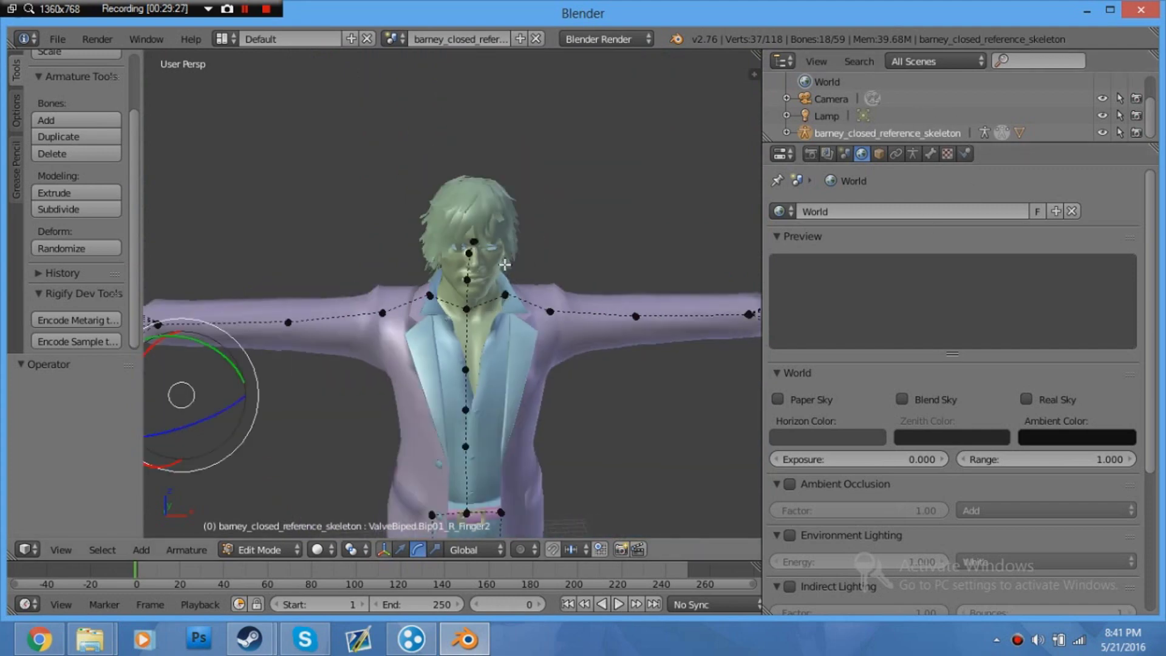